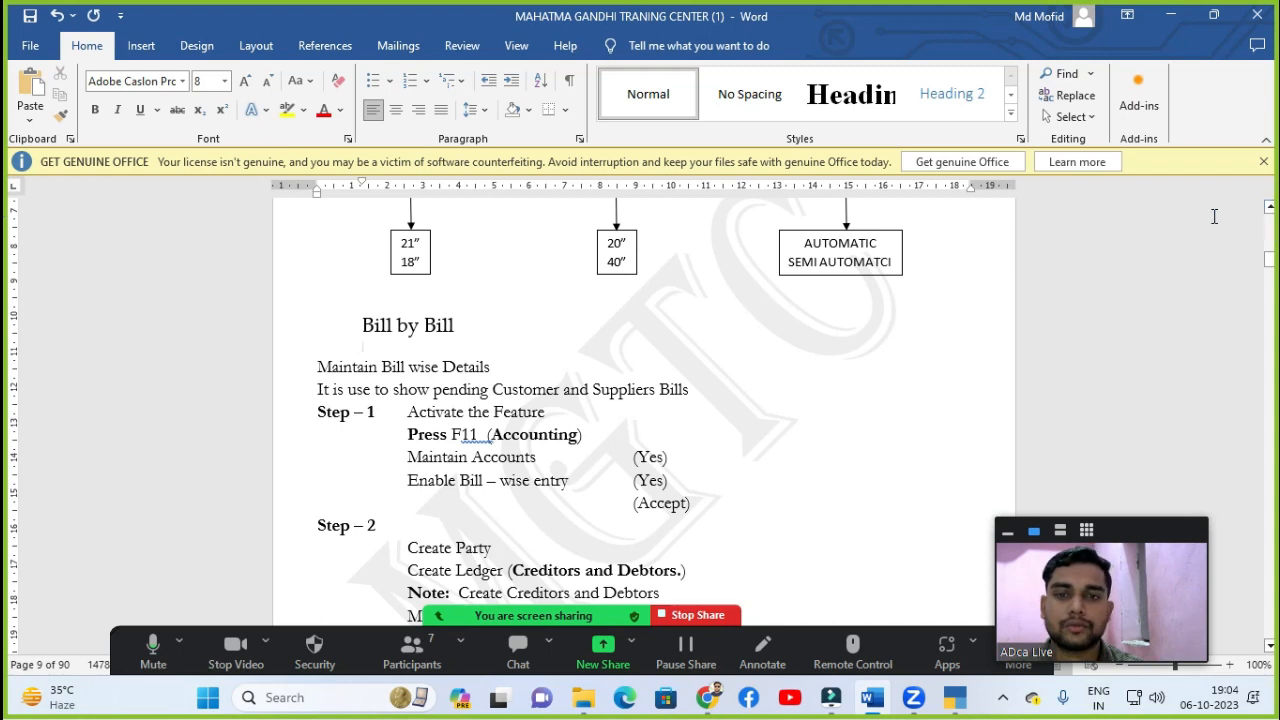
Step: Bring the Bill by Bill section with its numbered steps into view in the training notes
click(1269, 208)
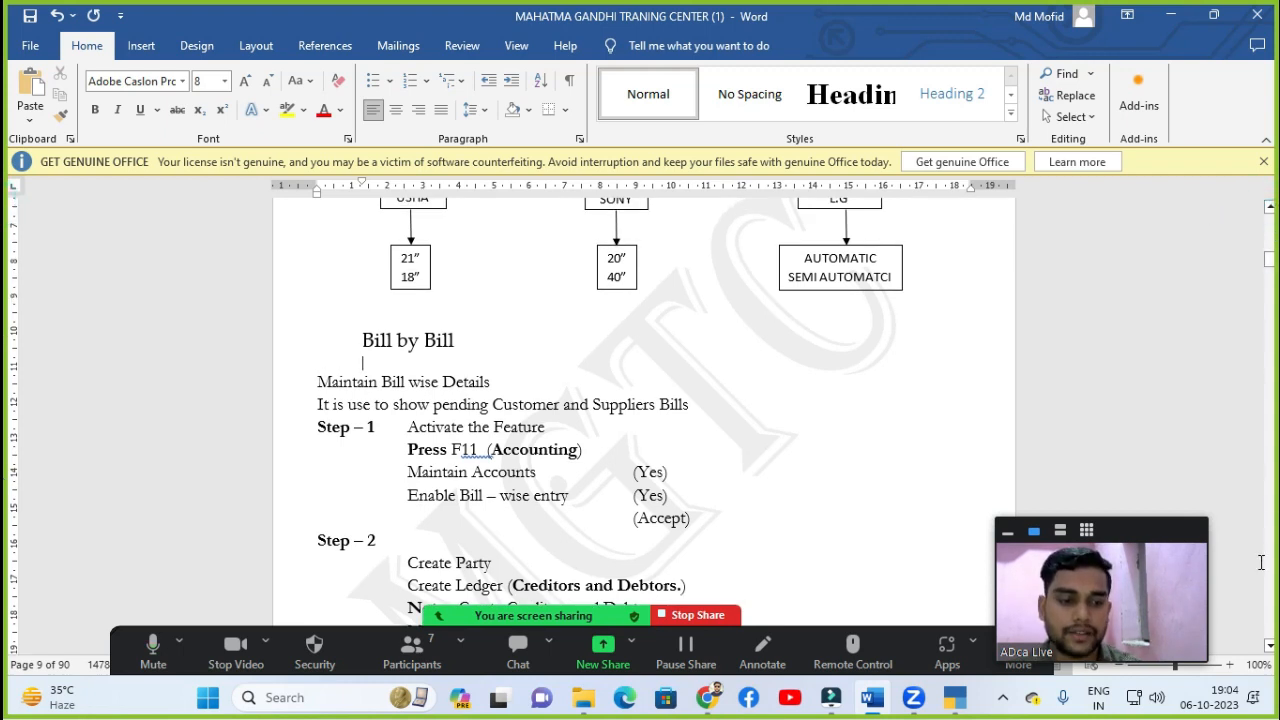
click(1269, 646)
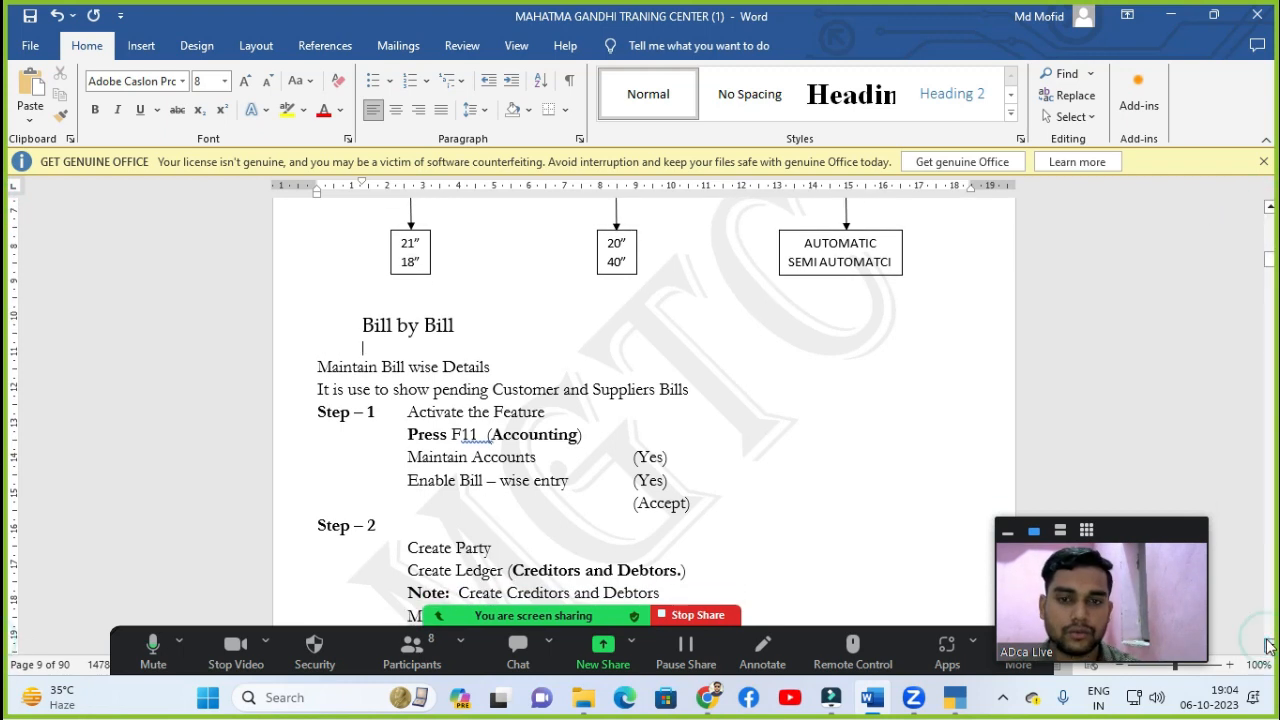
click(1269, 646)
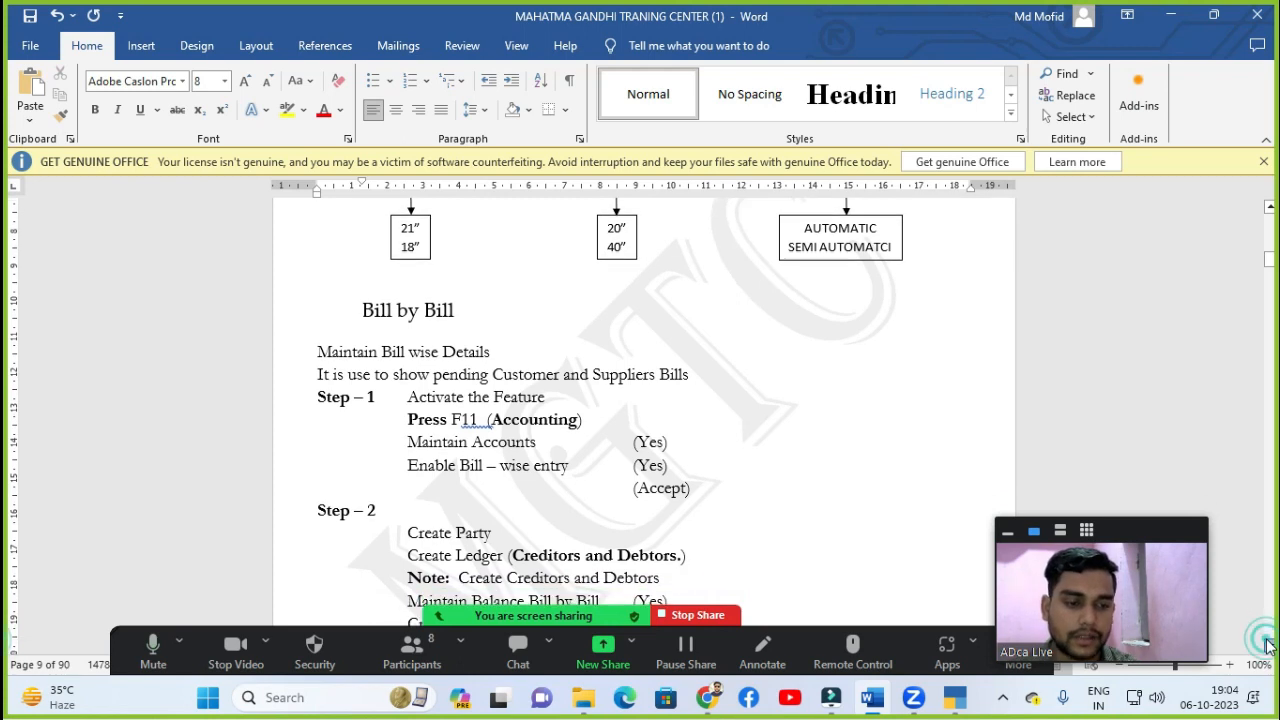
click(1269, 646)
click(1269, 646)
click(1269, 646)
click(1269, 646)
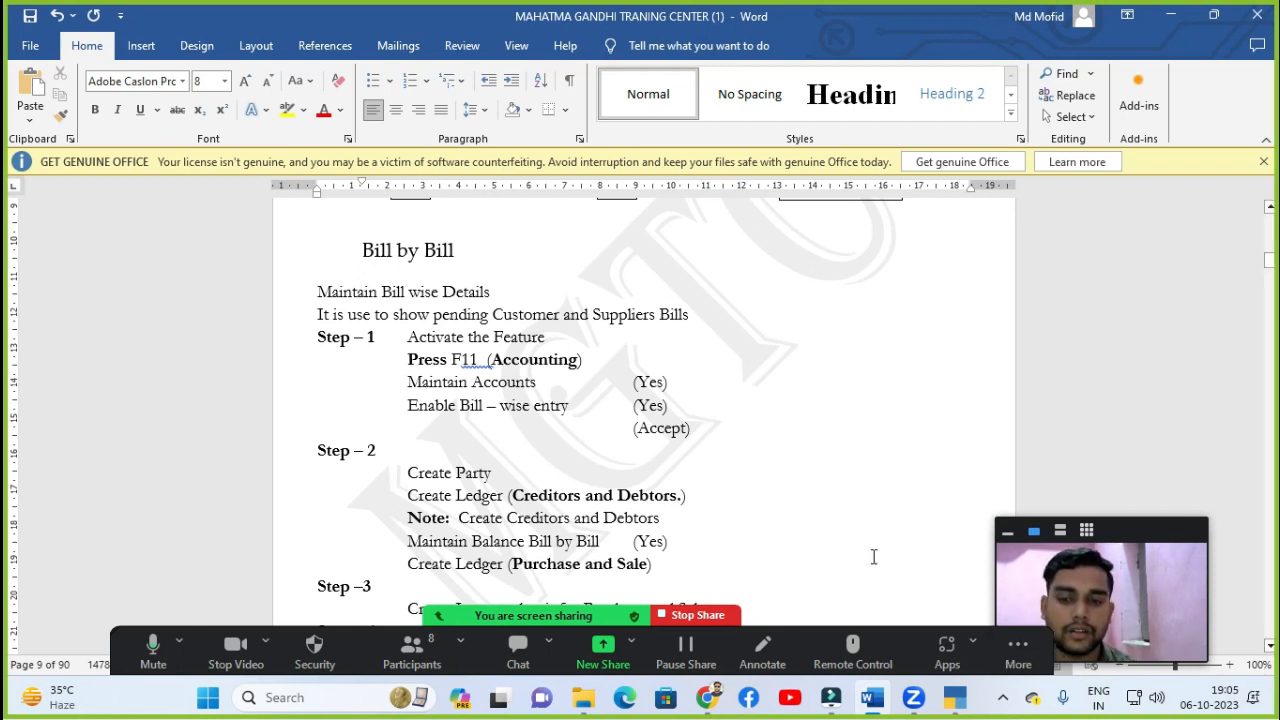
drag(1129, 544, 1199, 570)
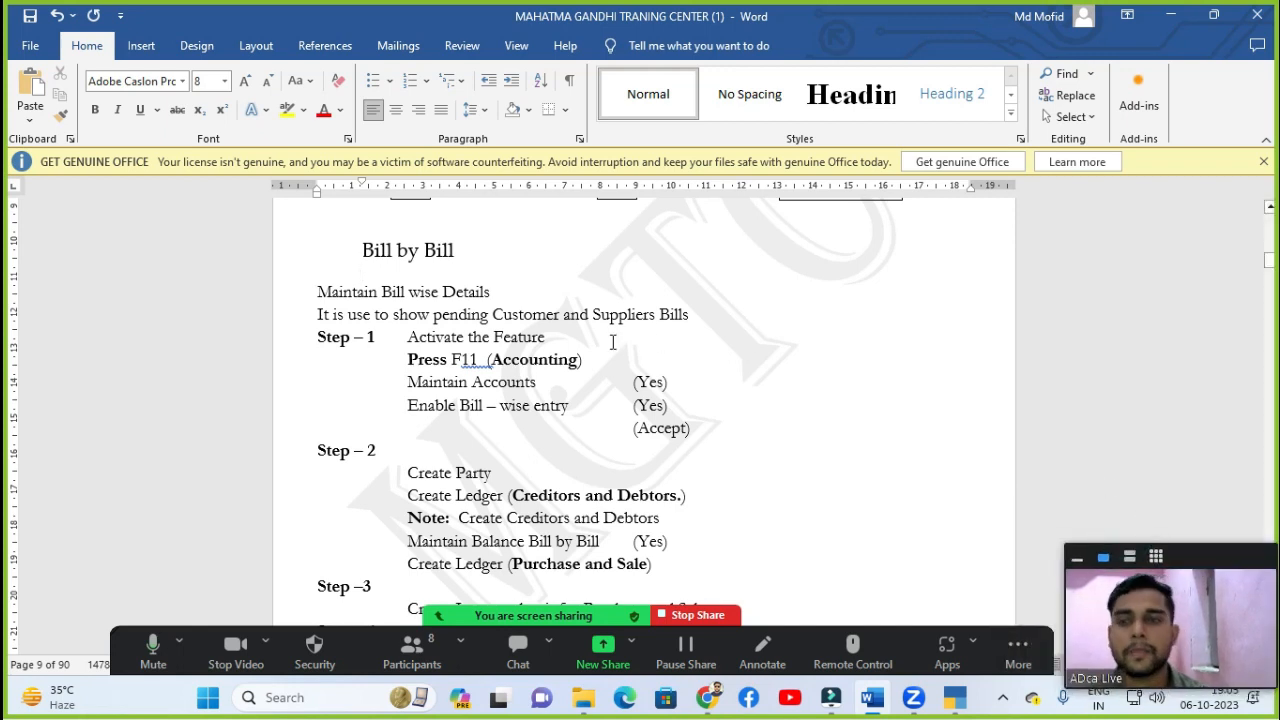
Step: Examine the Bill by Bill heading and the Step – 1 instructions for activating the feature
drag(338, 253, 455, 252)
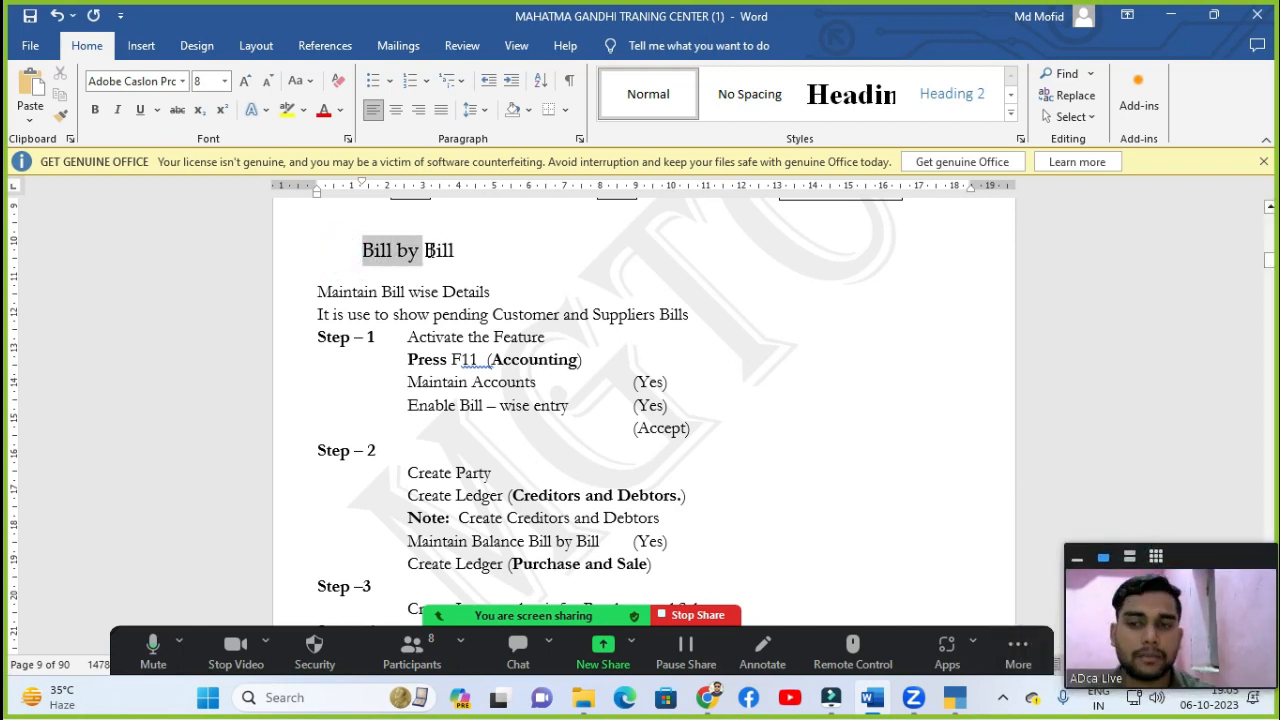
click(508, 275)
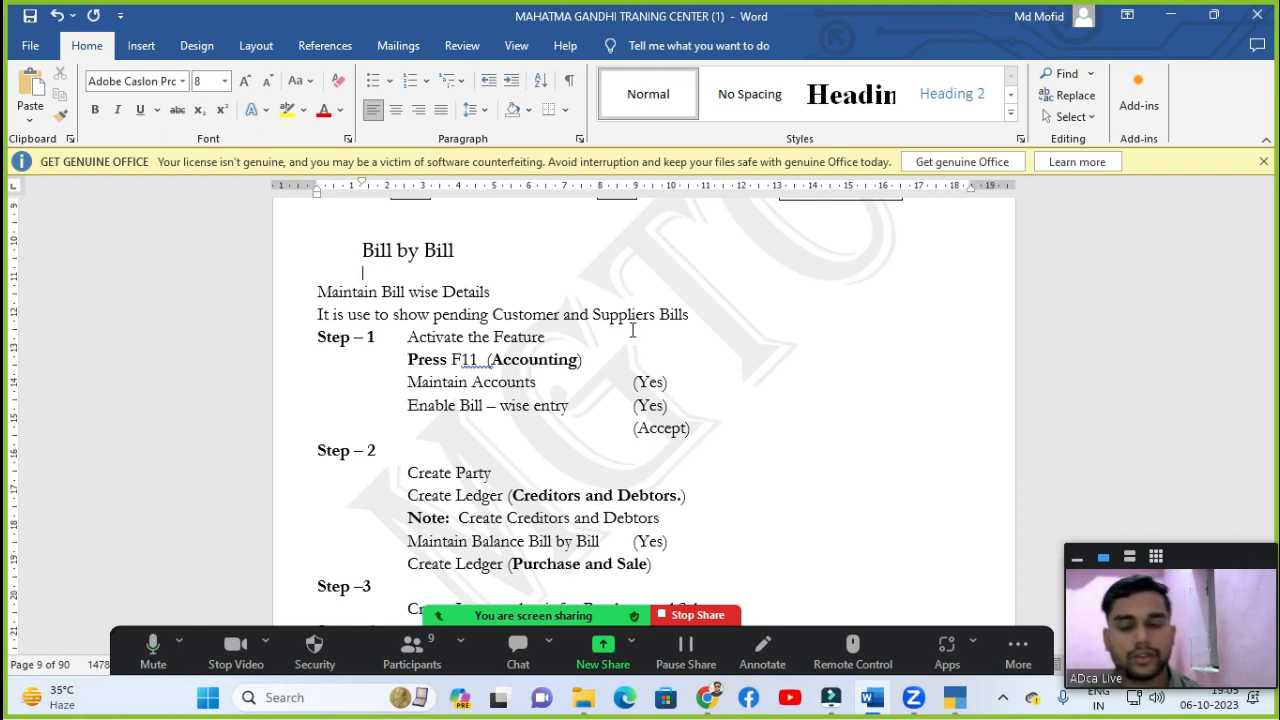
drag(351, 257, 426, 258)
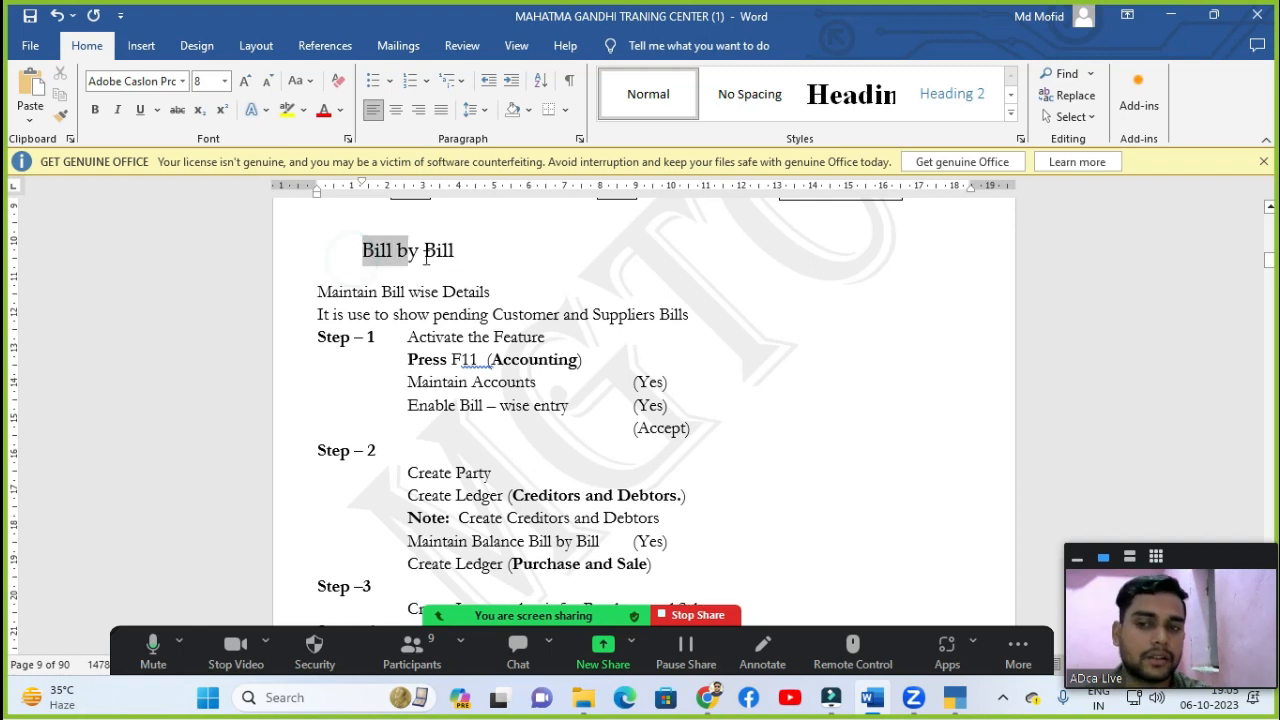
click(492, 262)
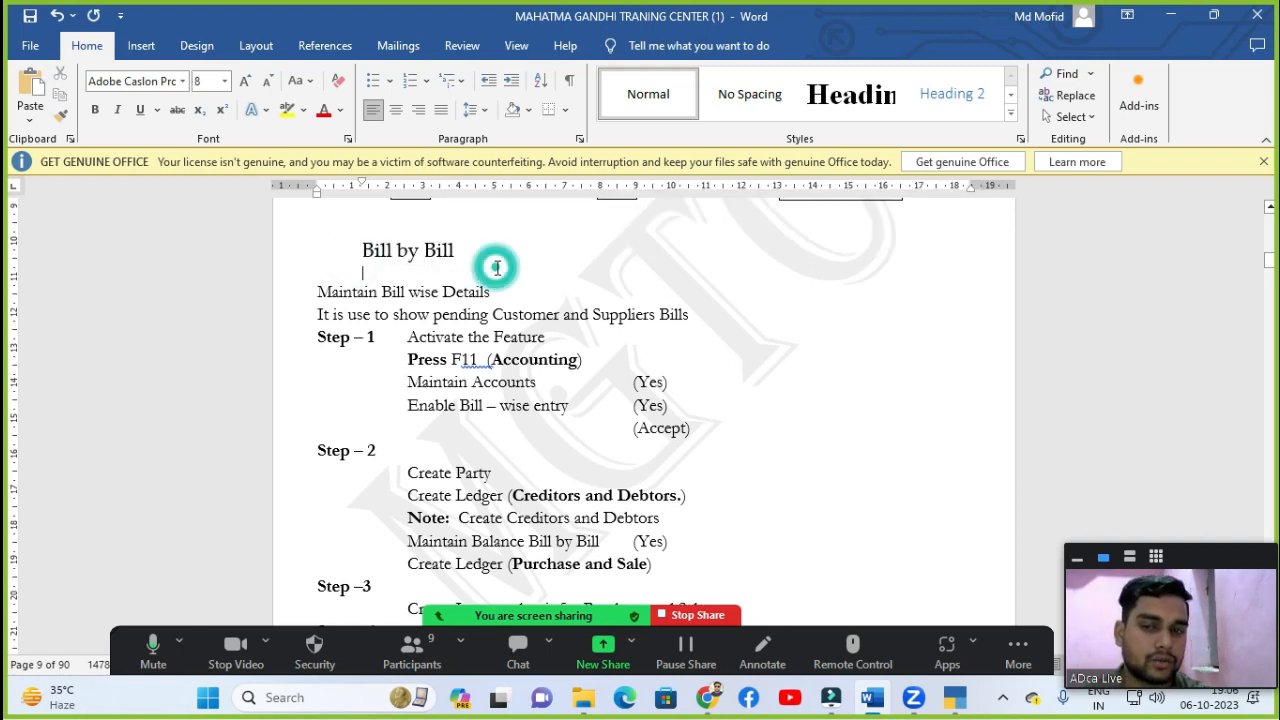
triple_click(357, 258)
click(449, 266)
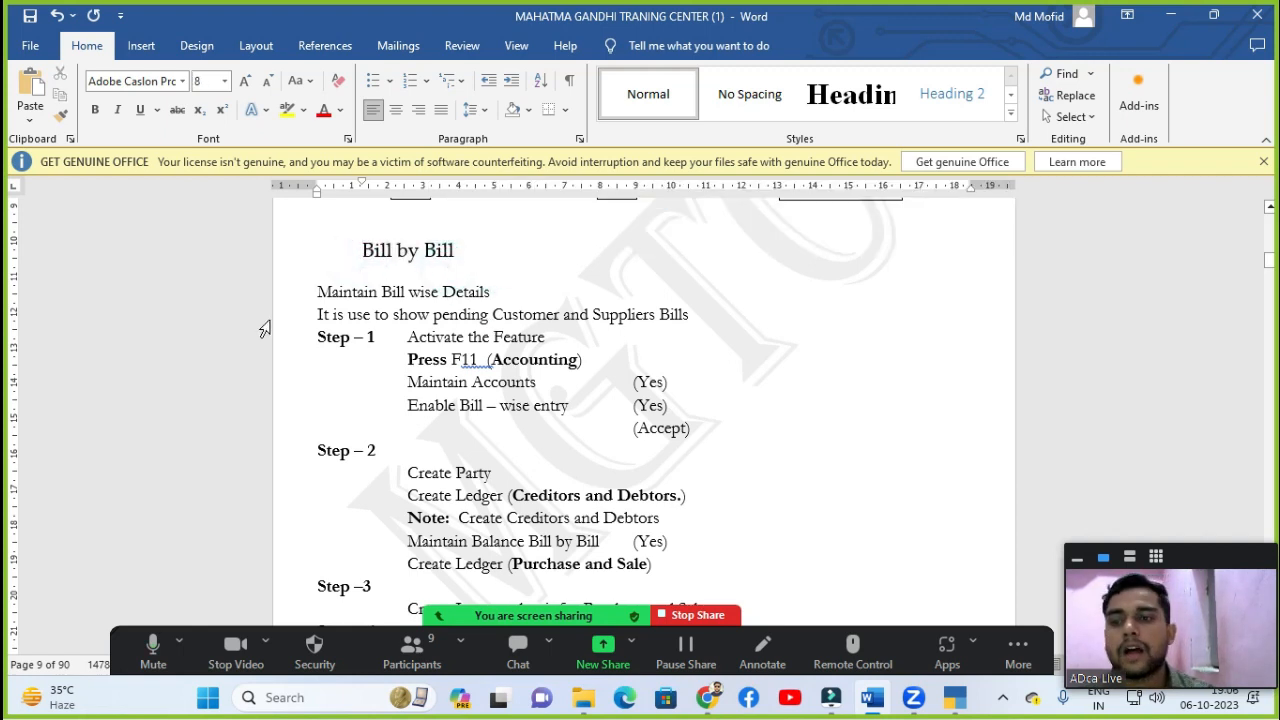
drag(303, 336, 370, 340)
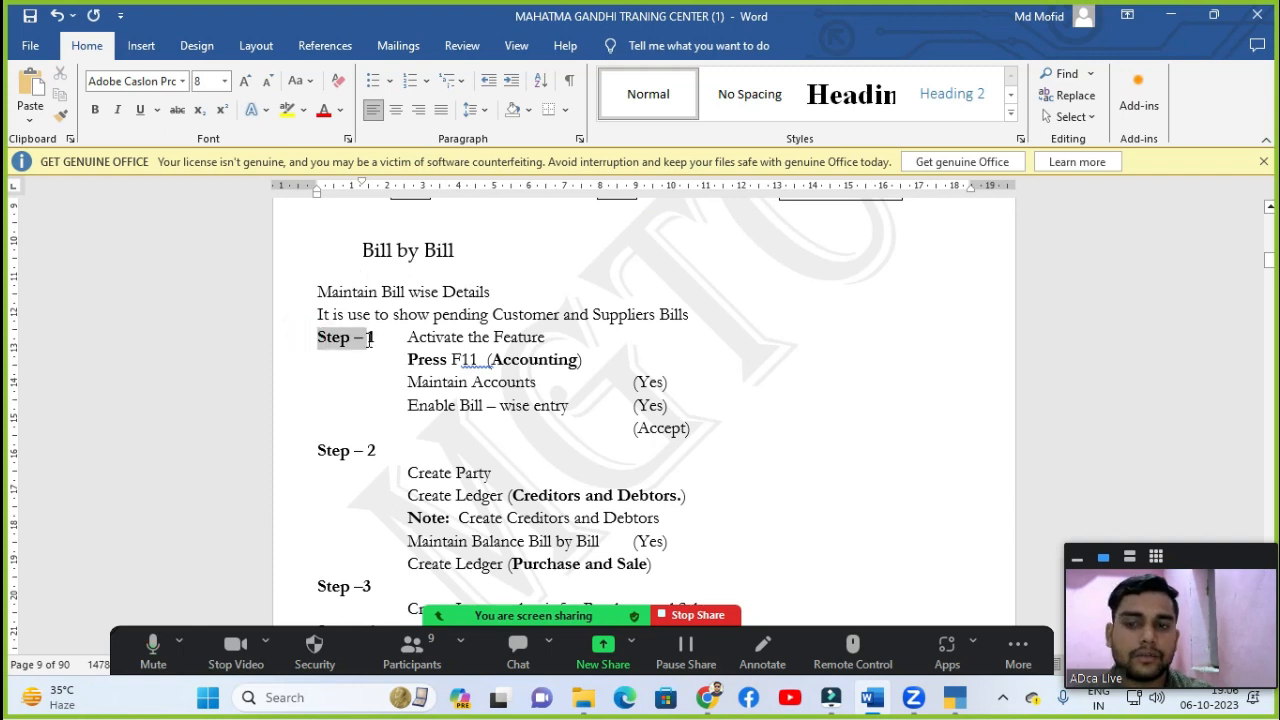
click(372, 380)
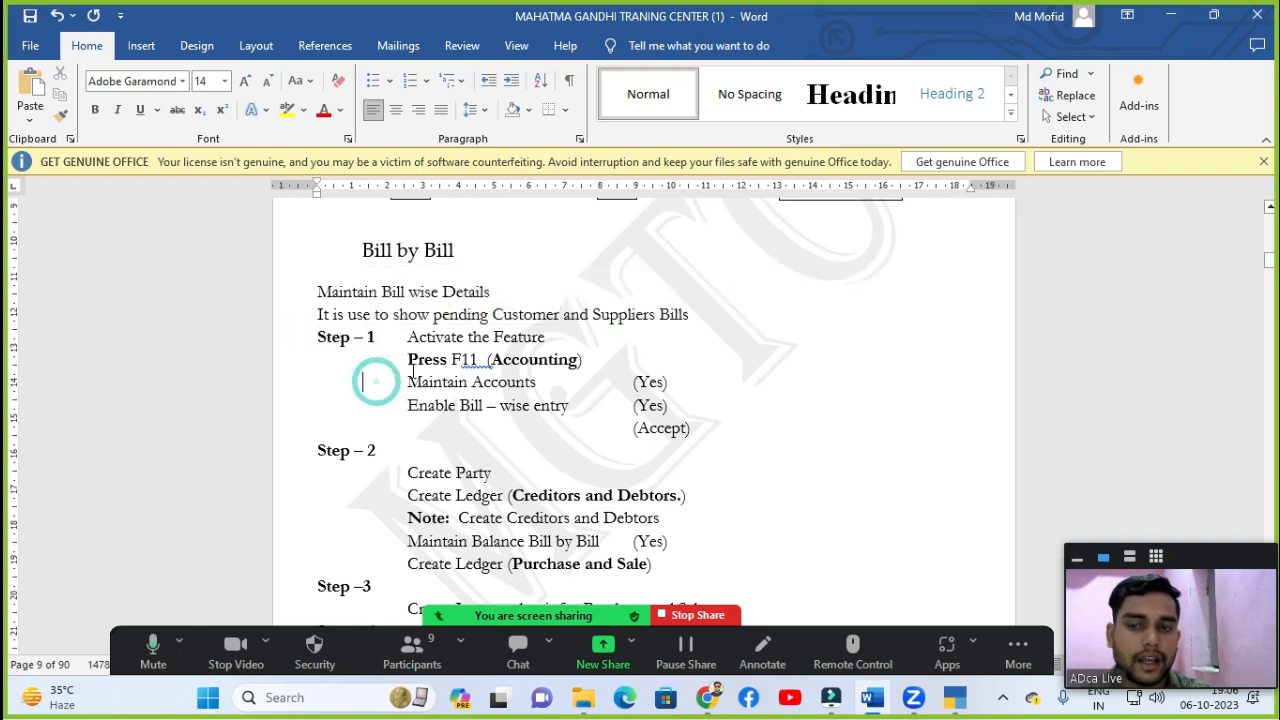
click(558, 342)
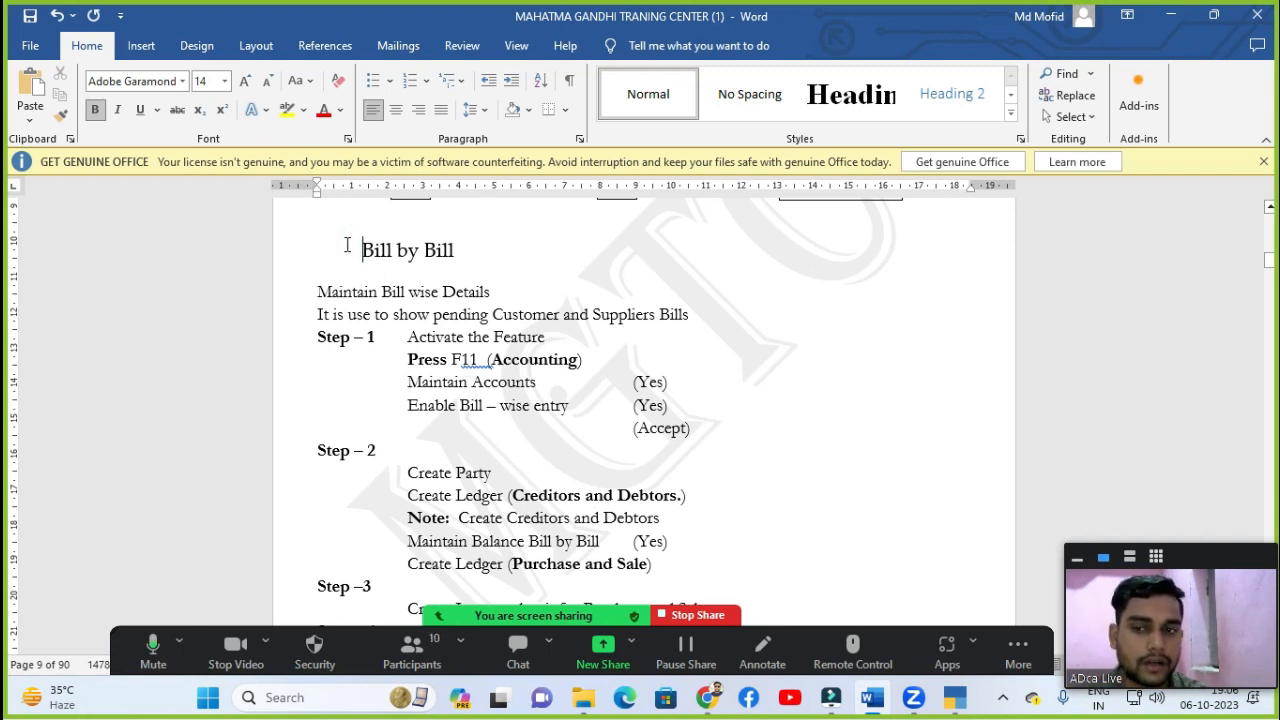
click(455, 251)
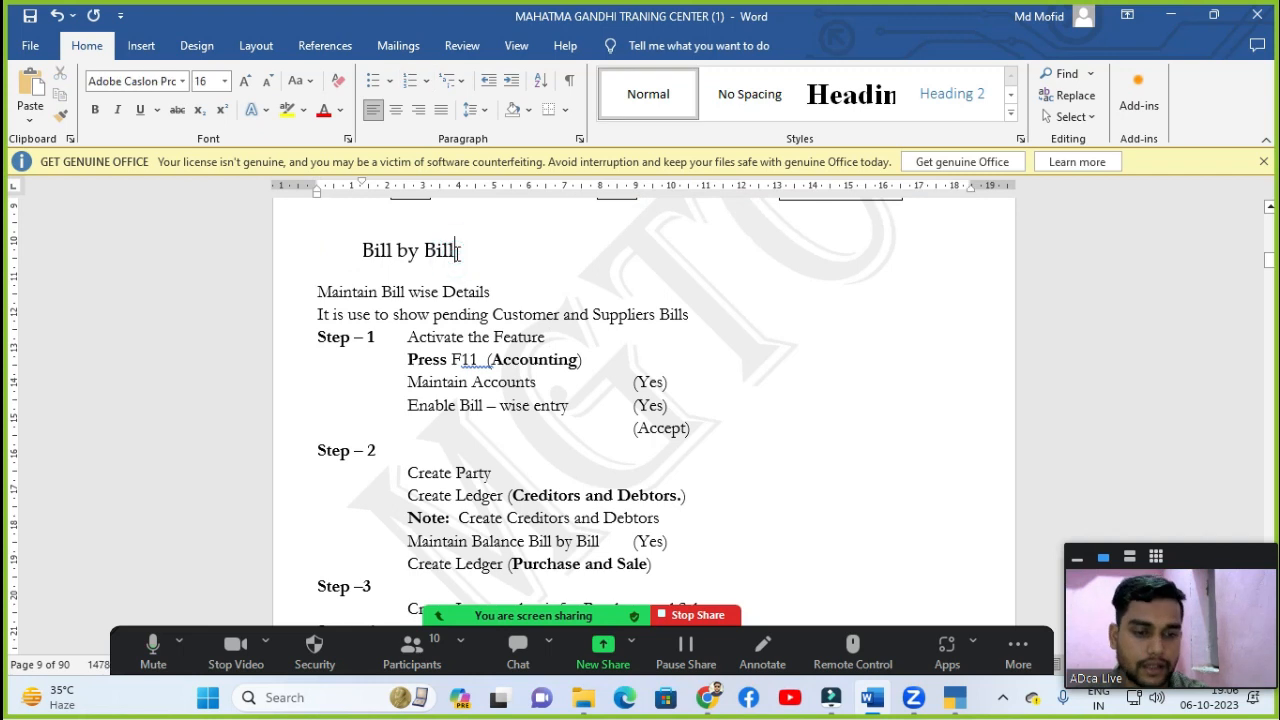
Step: Switch to TallyPrime and start creating a new company named Bill By Bill
click(955, 697)
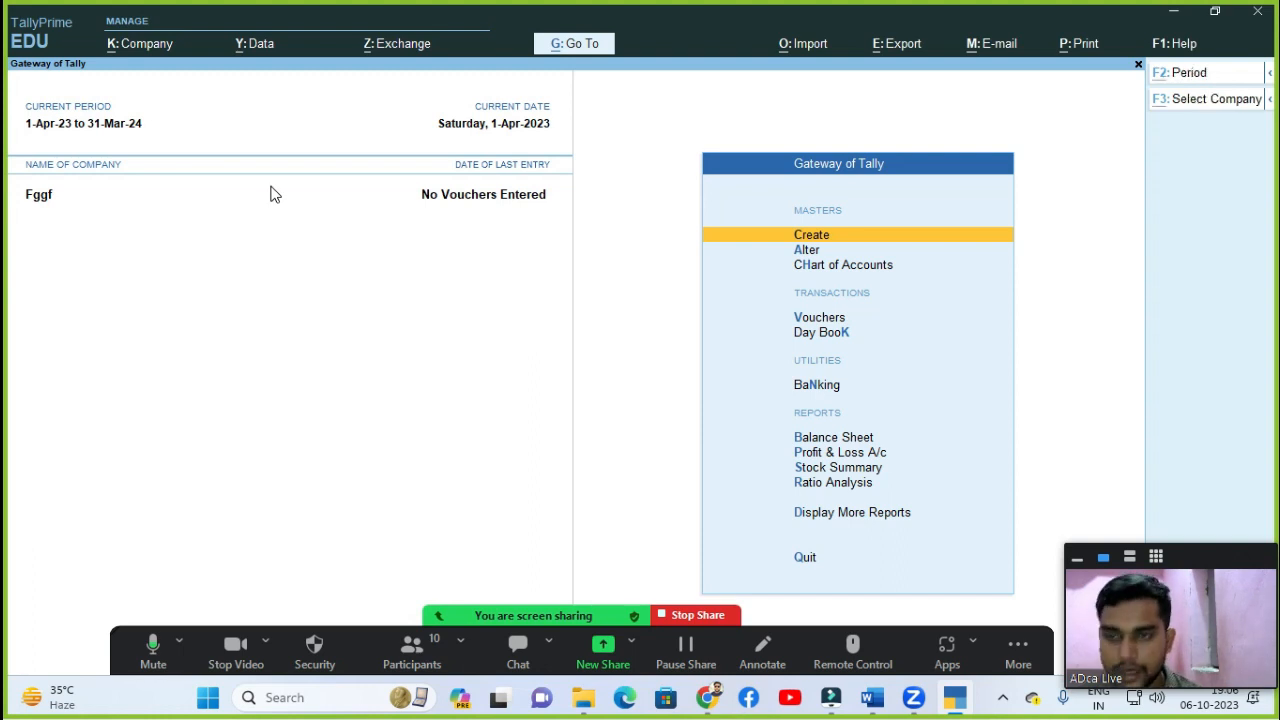
key(alt+k)
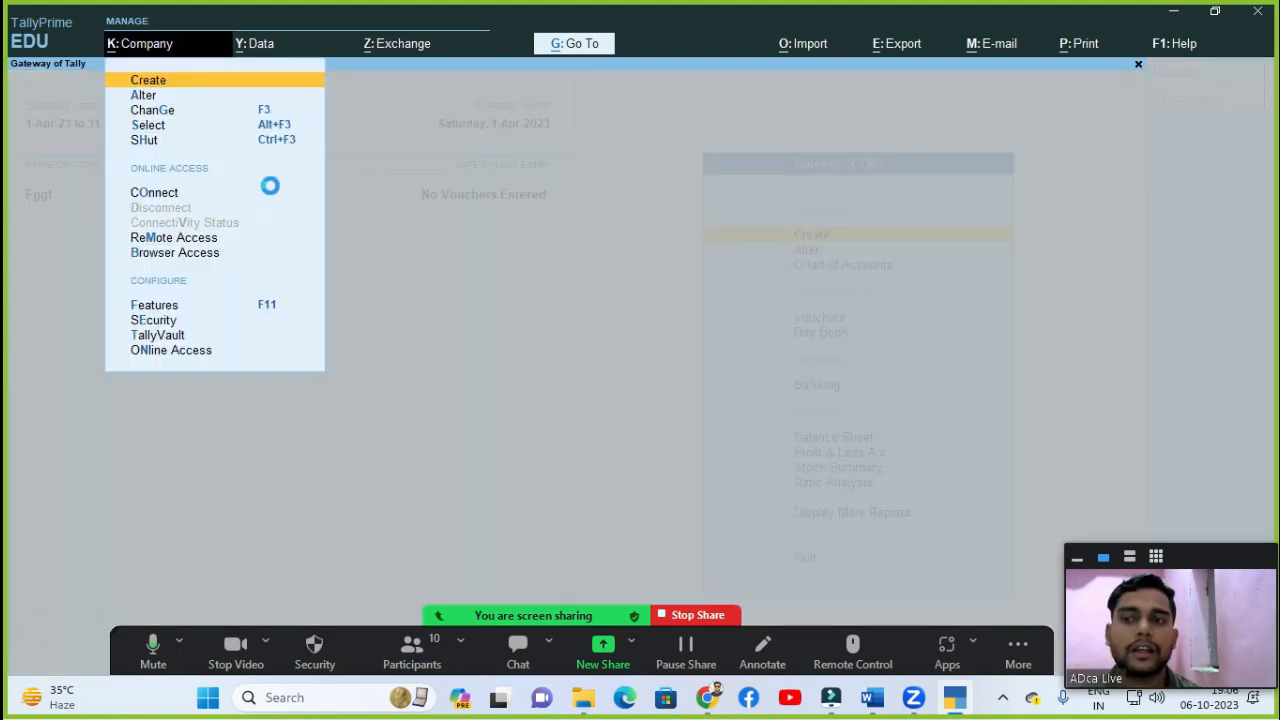
key(Return)
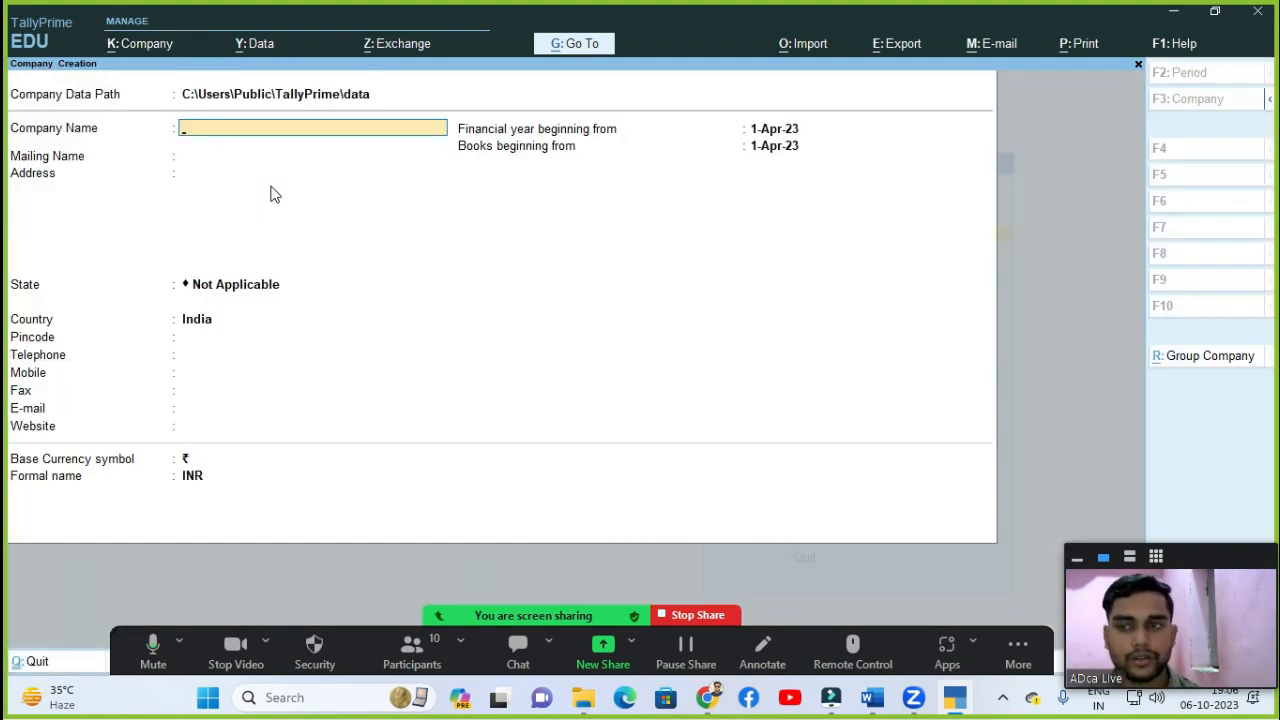
text(Bill)
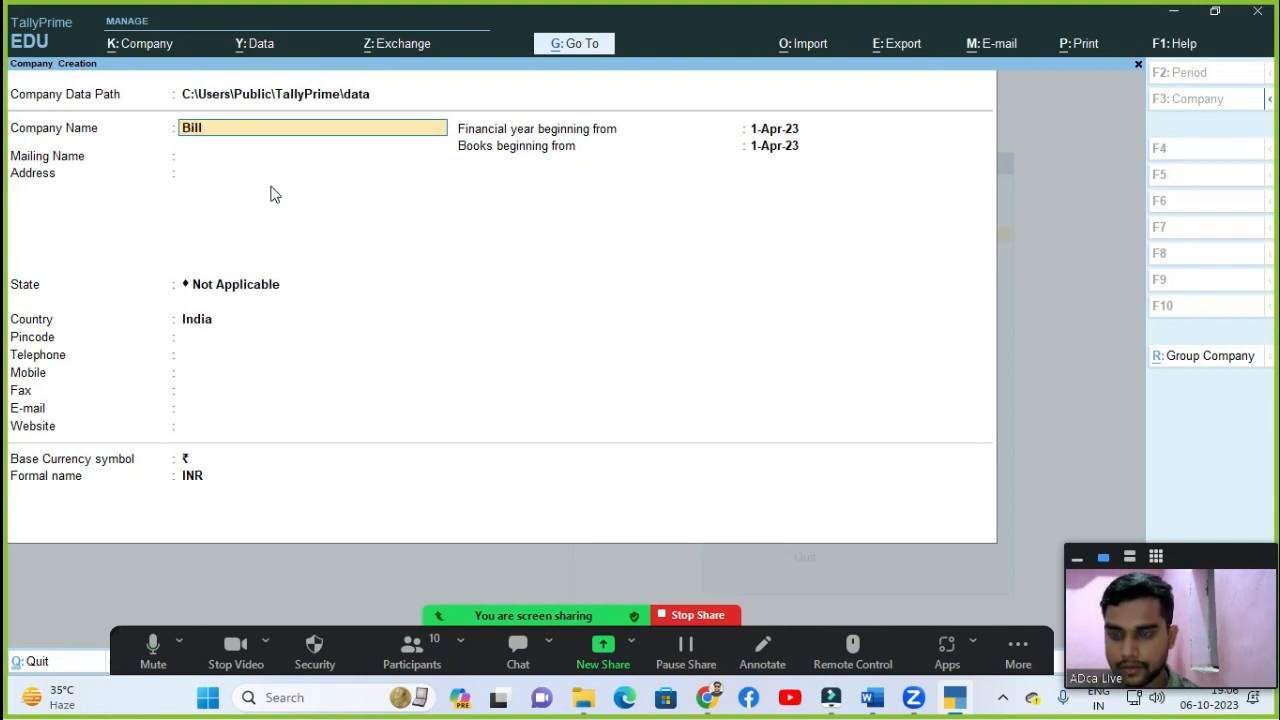
text( By BOIII)
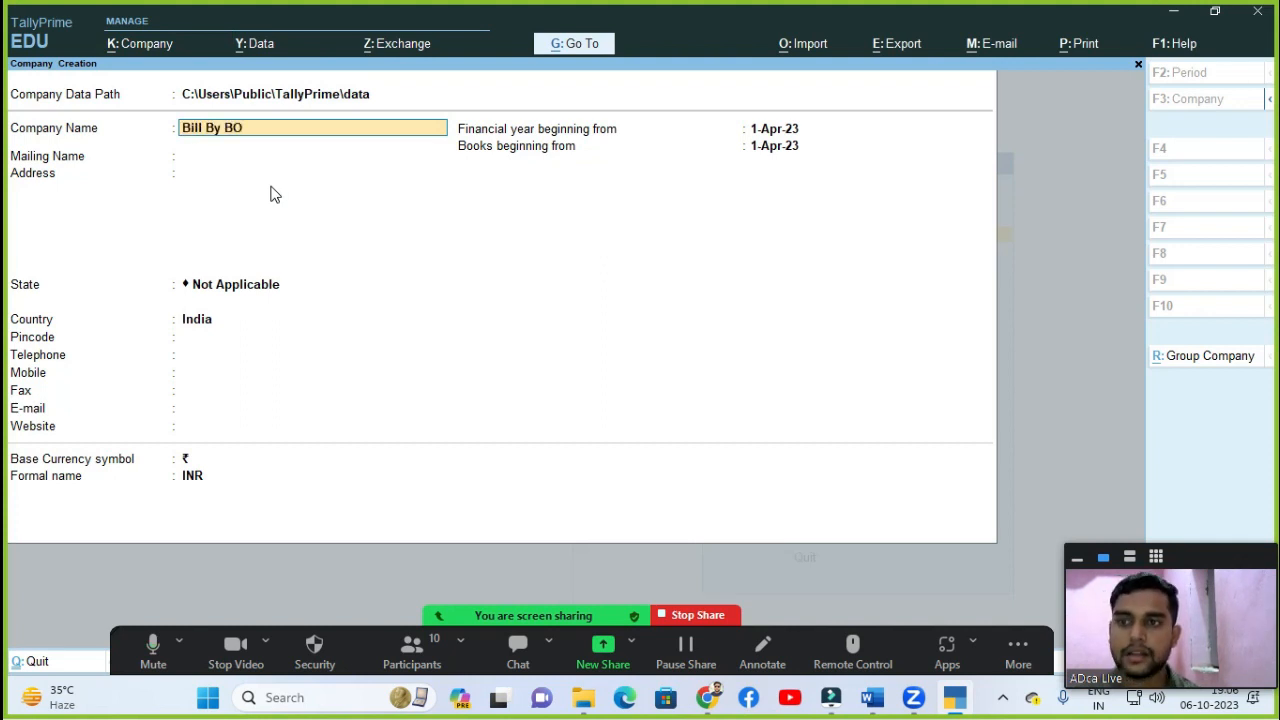
key(BackSpace)
key(BackSpace)
text(ill)
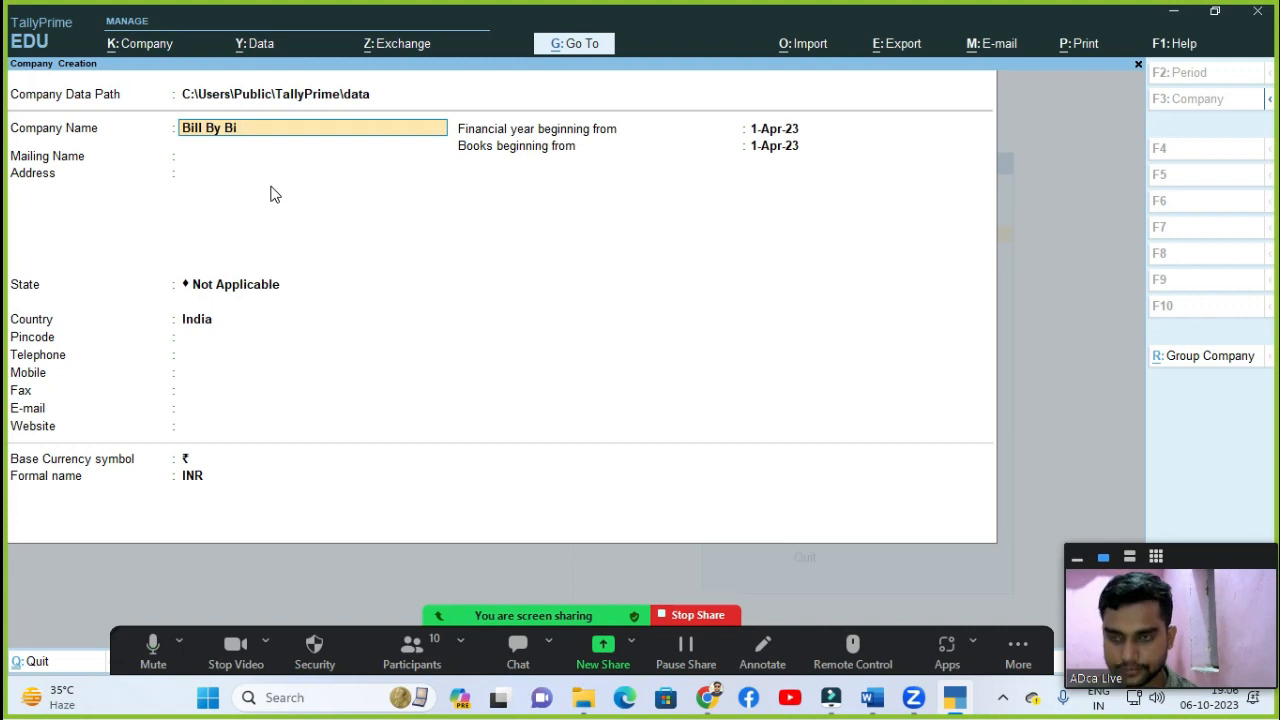
Step: Set the company's state to Delhi, fill in the pincode, and save the company with its default features
key(Return)
key(Return)
key(Return)
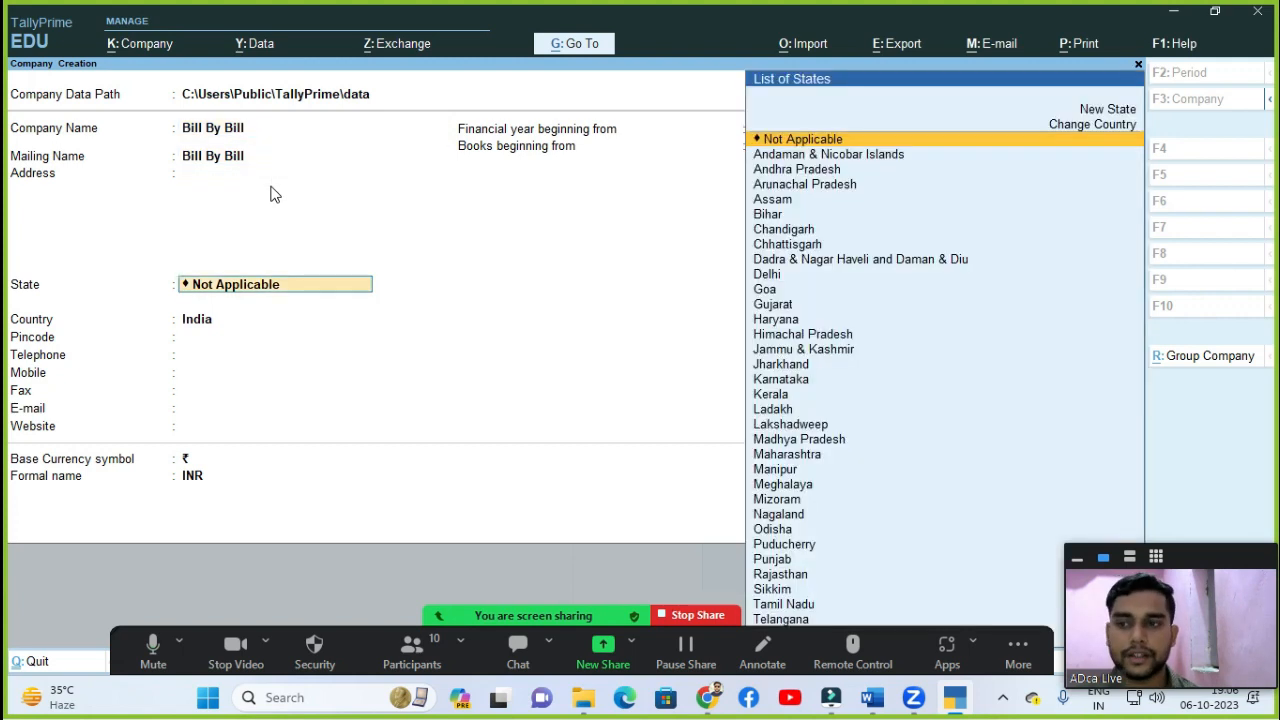
text(de)
key(Return)
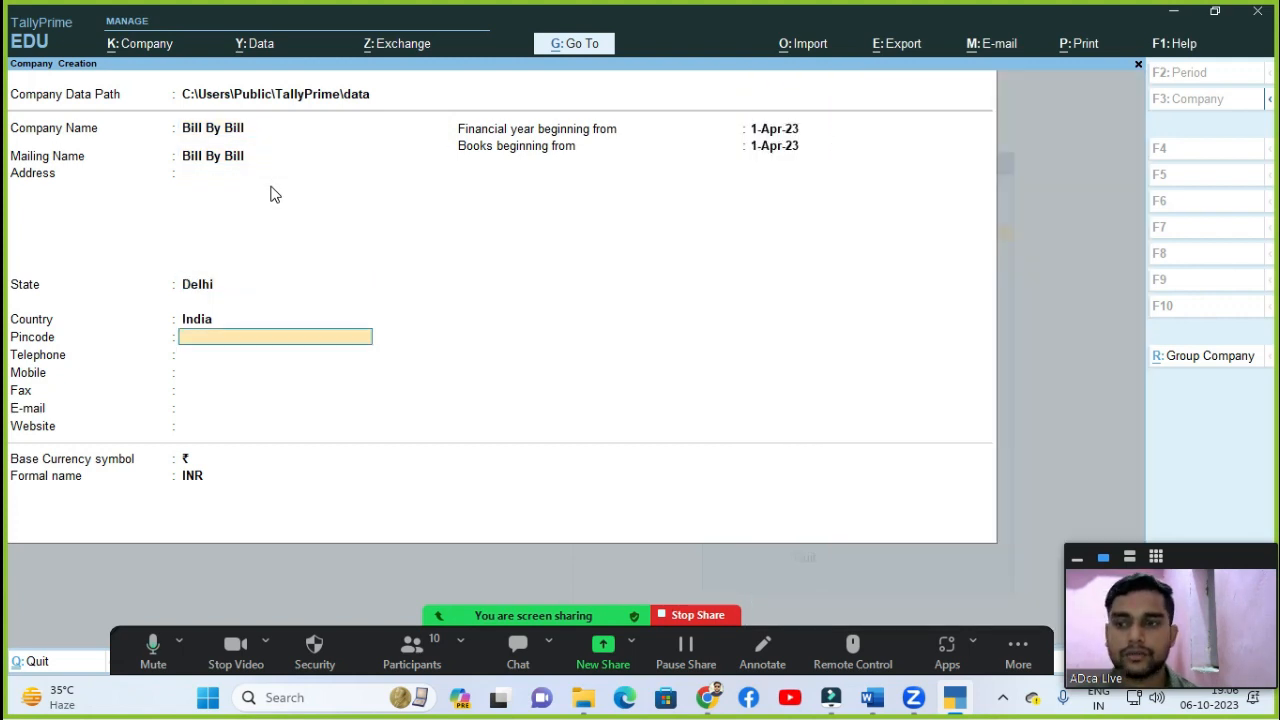
text(110018)
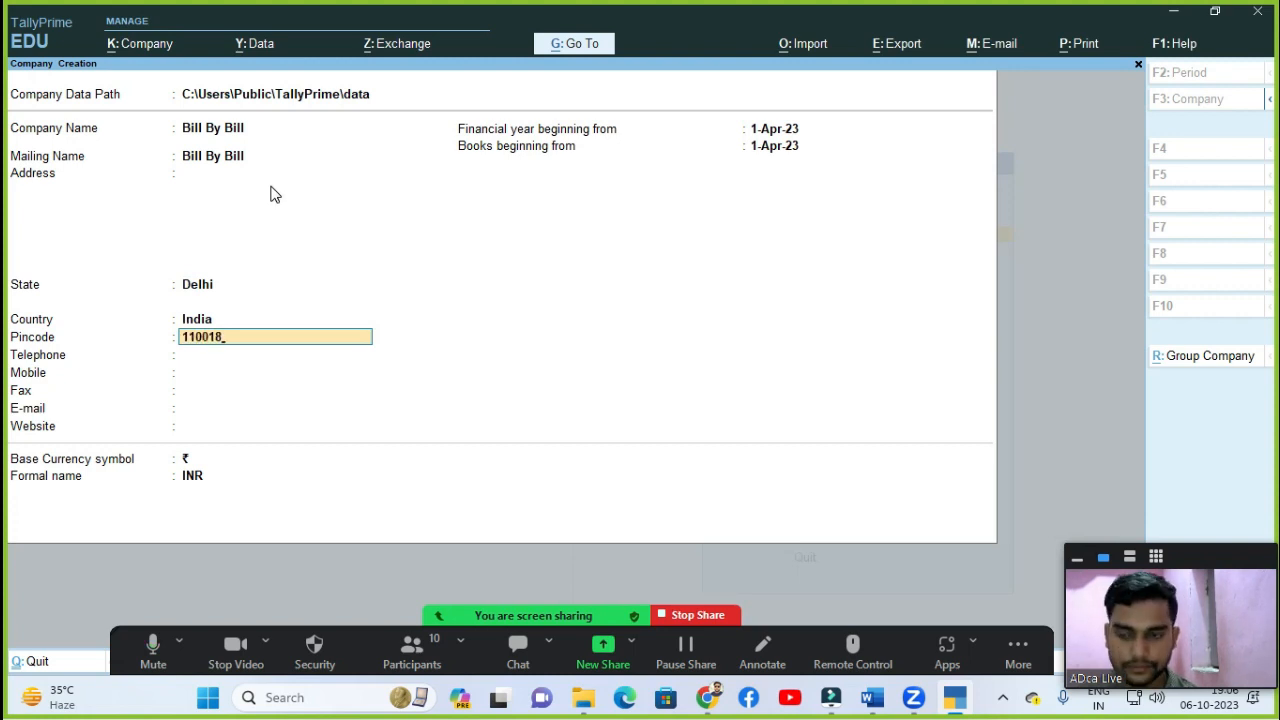
key(Return)
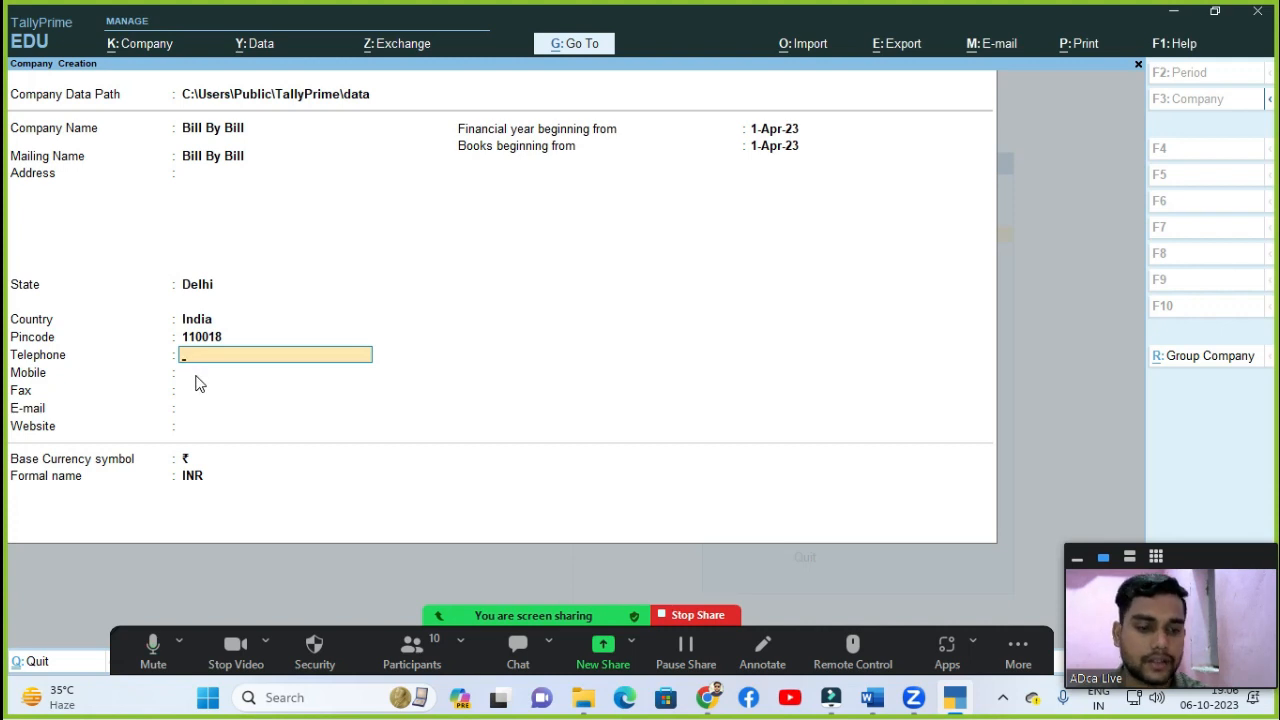
key(ctrl+a)
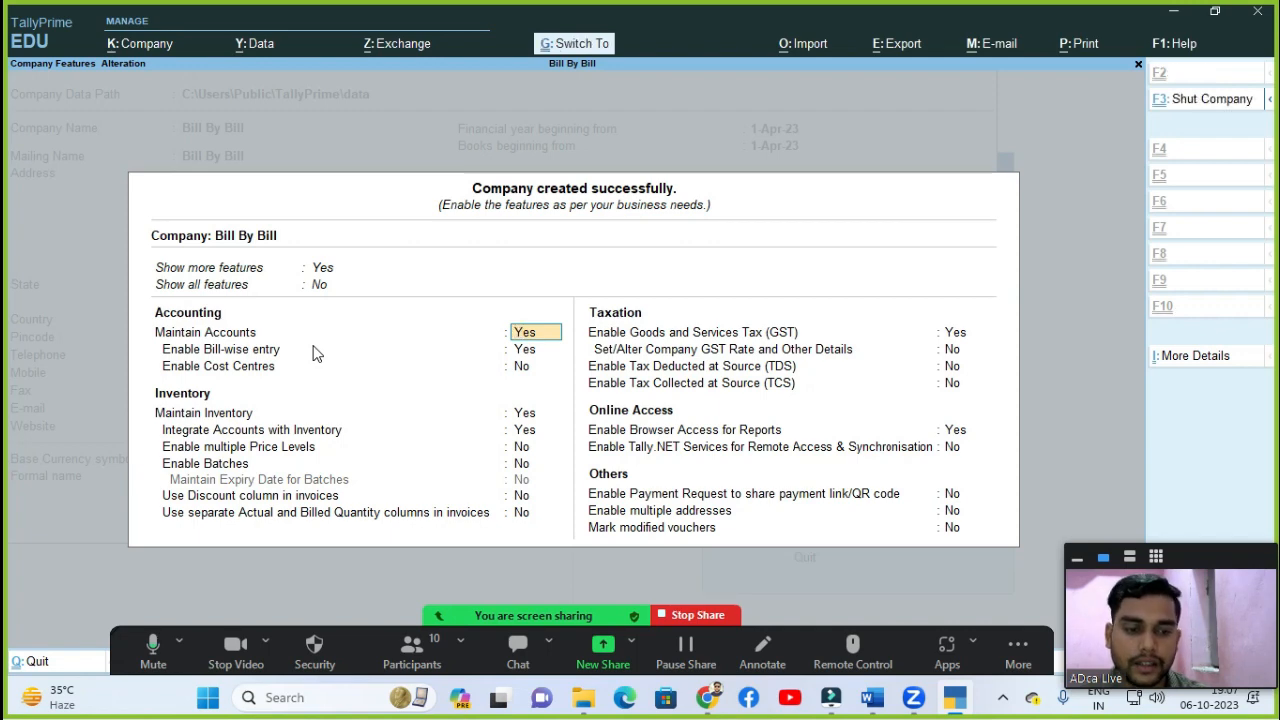
key(ctrl+a)
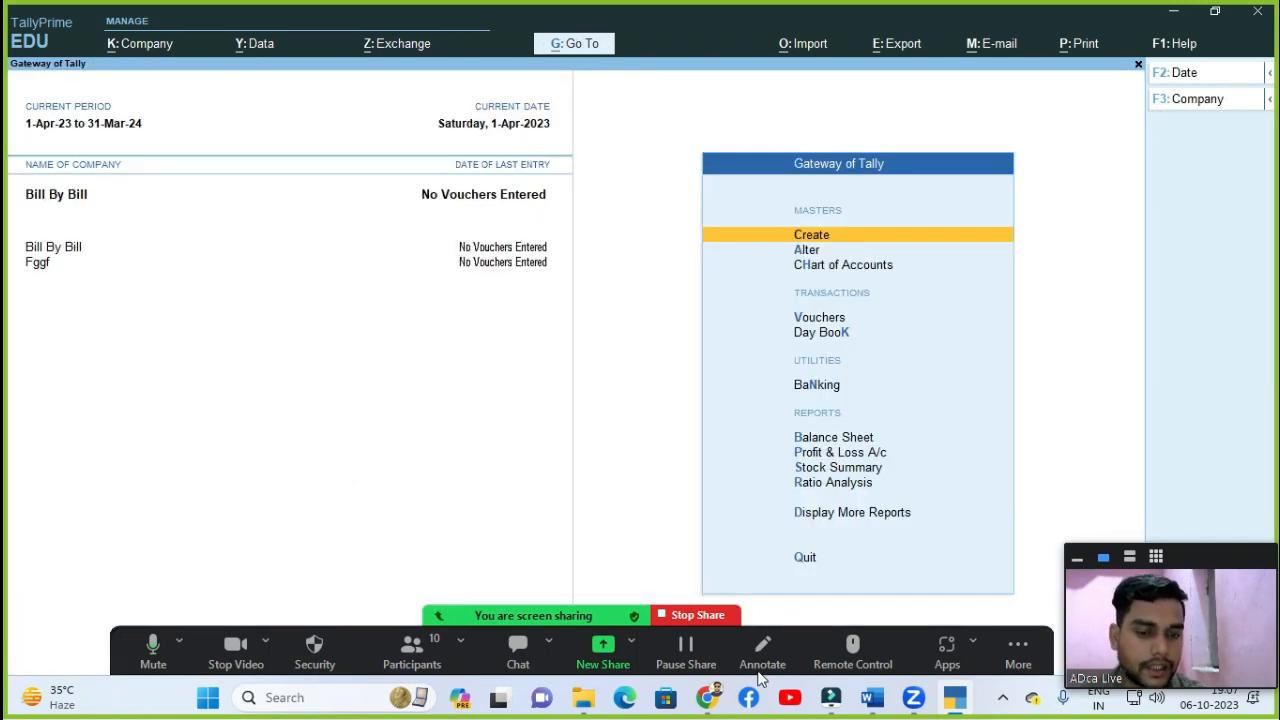
Step: Switch to Word and review the Accounting settings listed under Step – 1 of the Bill by Bill notes
click(872, 697)
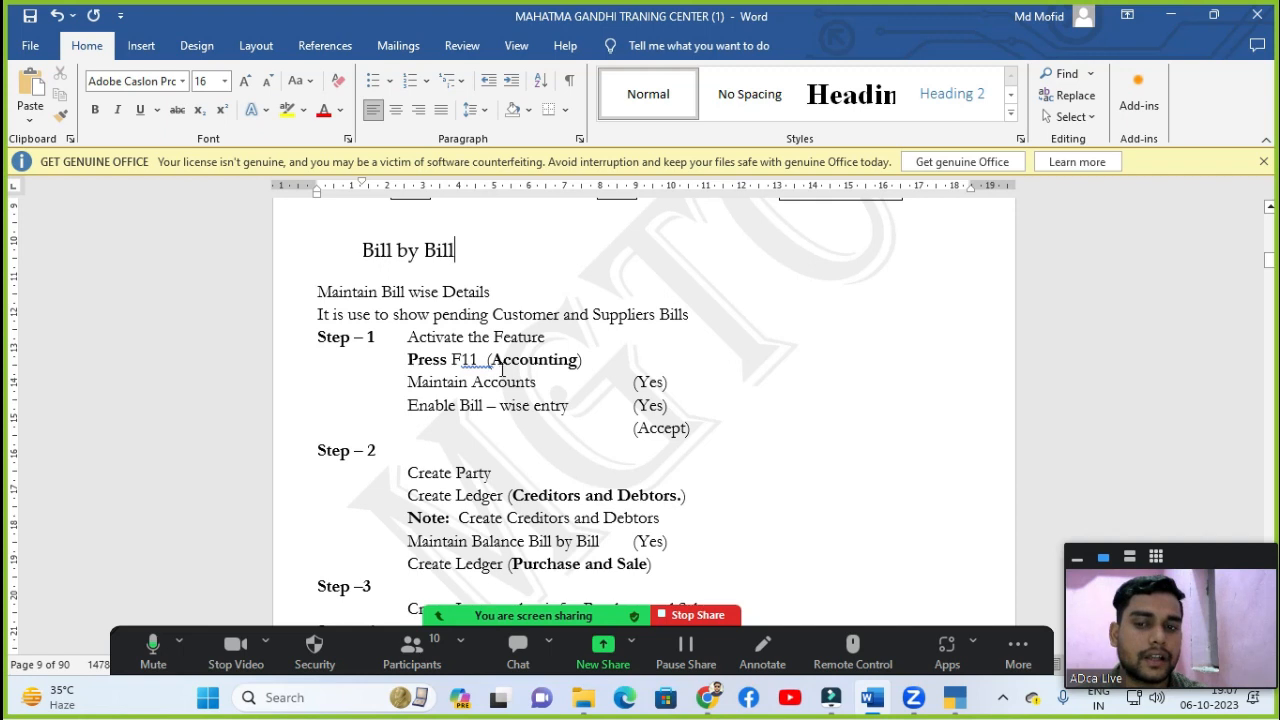
double_click(505, 362)
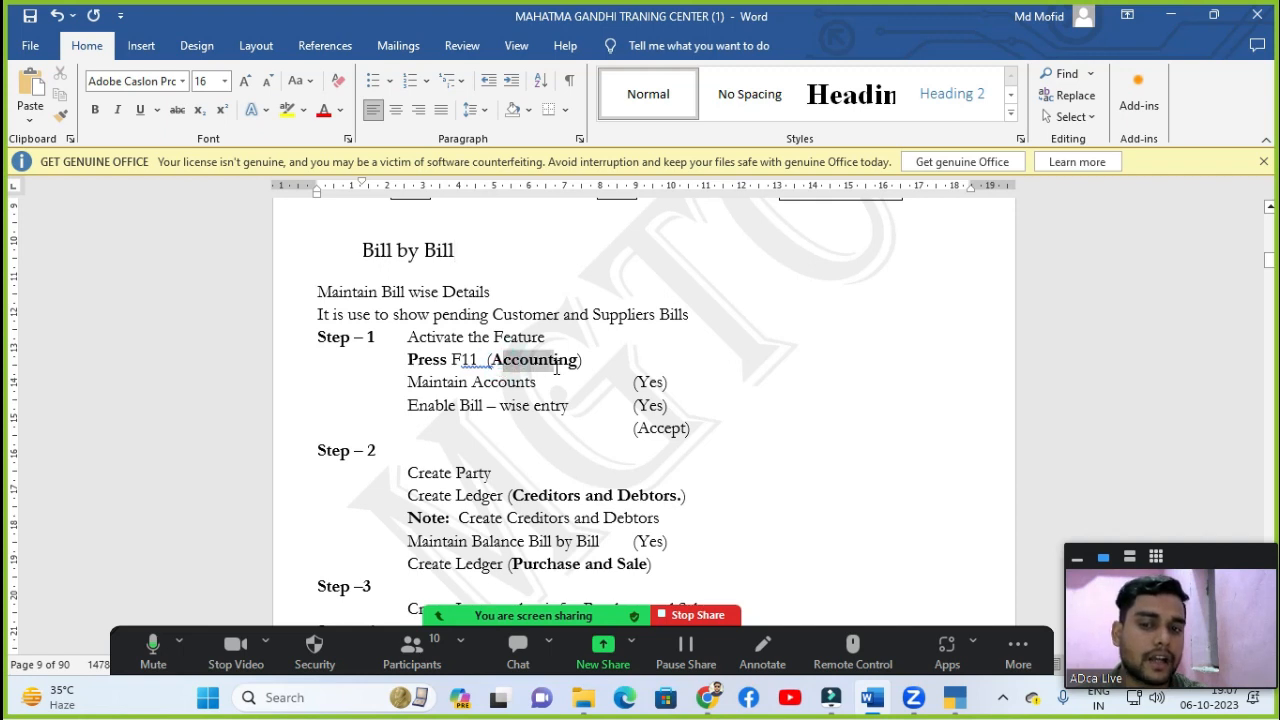
click(608, 392)
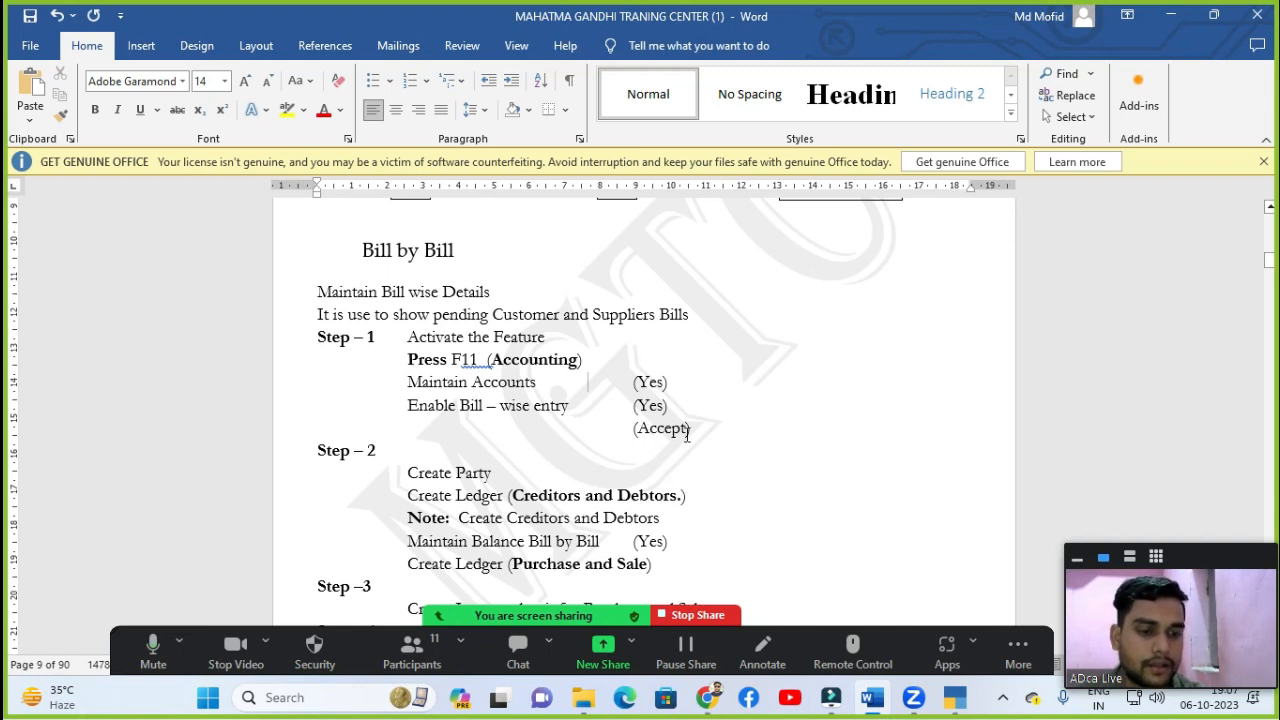
Step: Switch to TallyPrime and open the company features of the Bill By Bill company
click(957, 702)
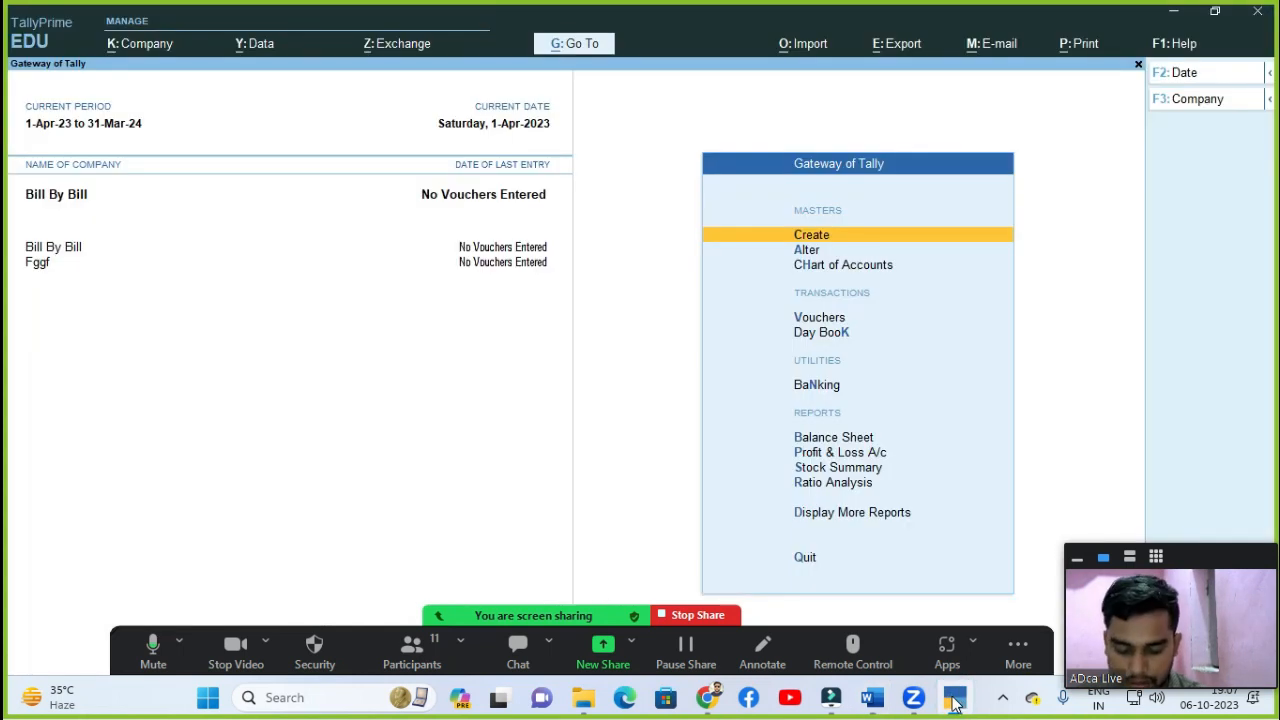
key(F11)
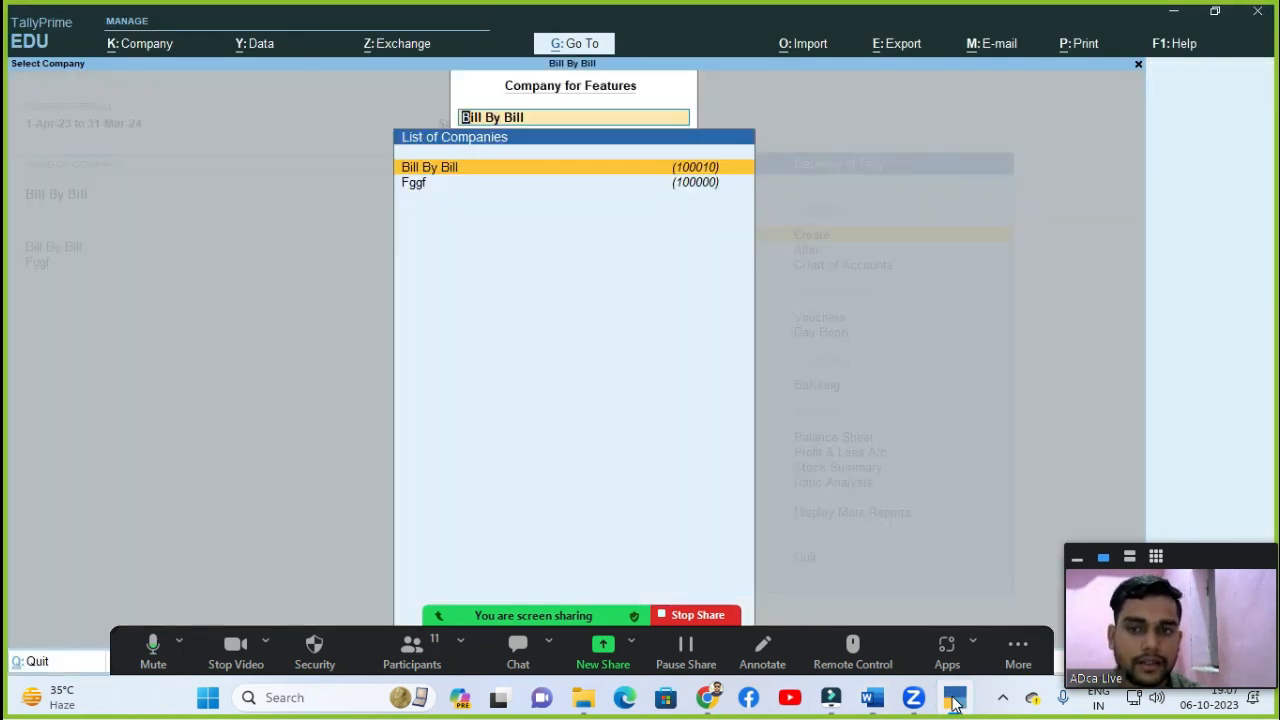
mouse_move(828, 706)
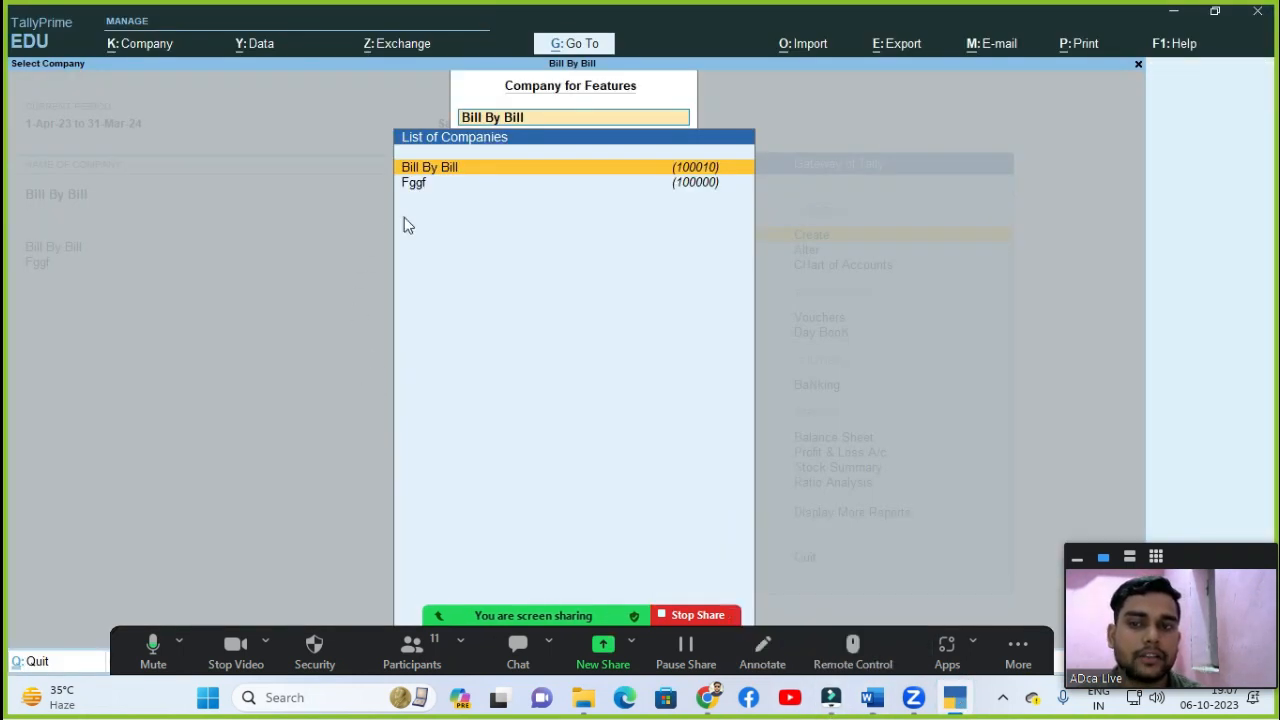
click(460, 177)
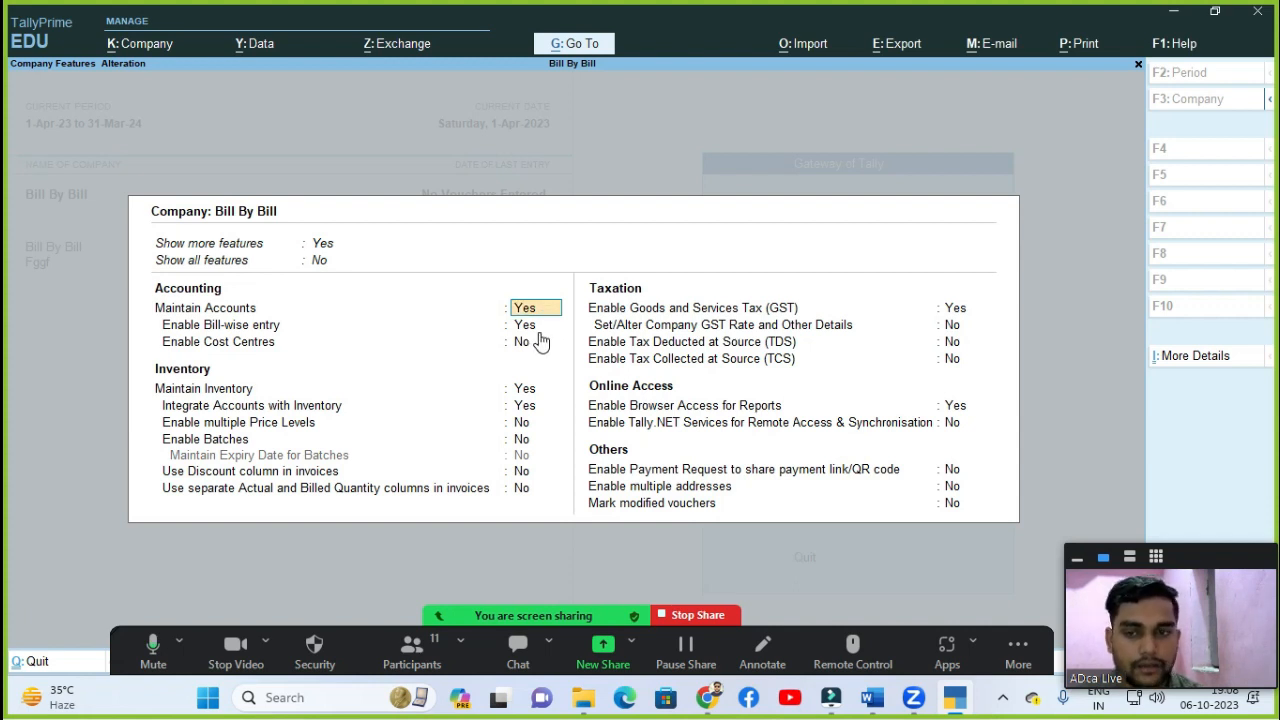
Step: Keep Maintain Accounts and Enable Bill-wise entry at Yes, keep the inventory defaults, and proceed to the company's GST details
key(Return)
key(Return)
key(Return)
key(Return)
key(Return)
key(Return)
key(Return)
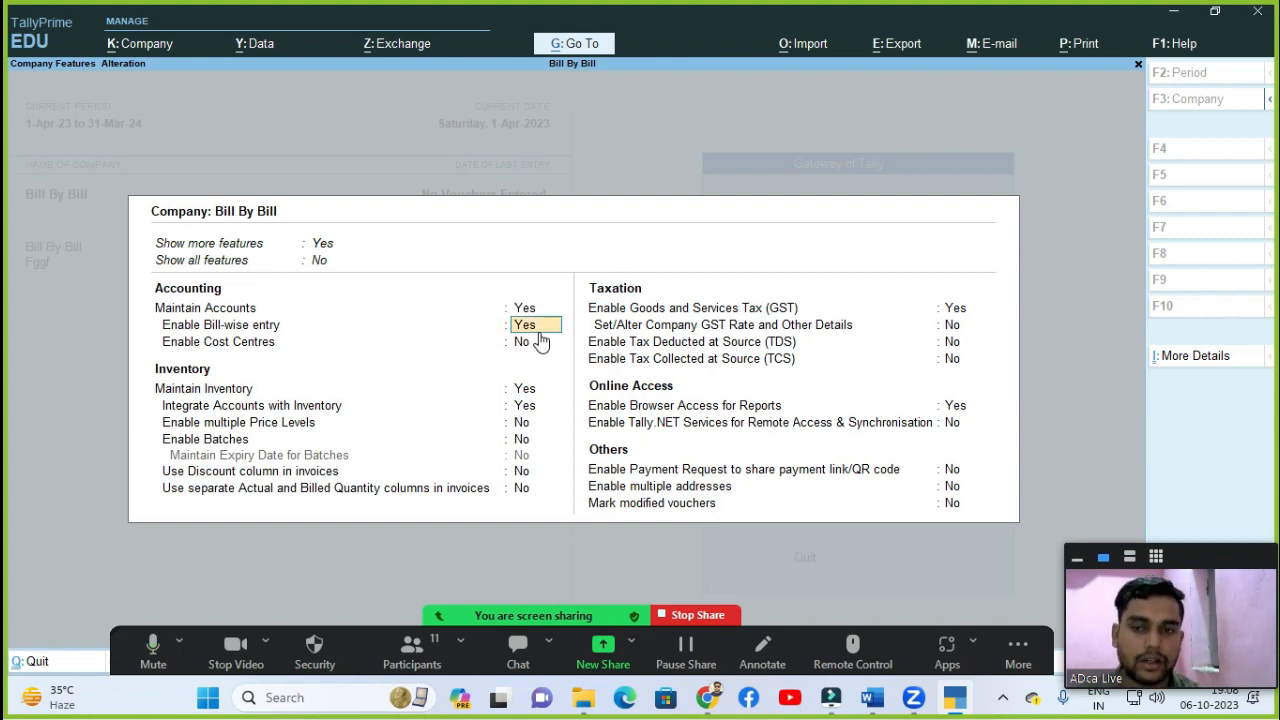
key(Return)
key(Return)
key(Return)
key(Return)
key(Return)
key(Return)
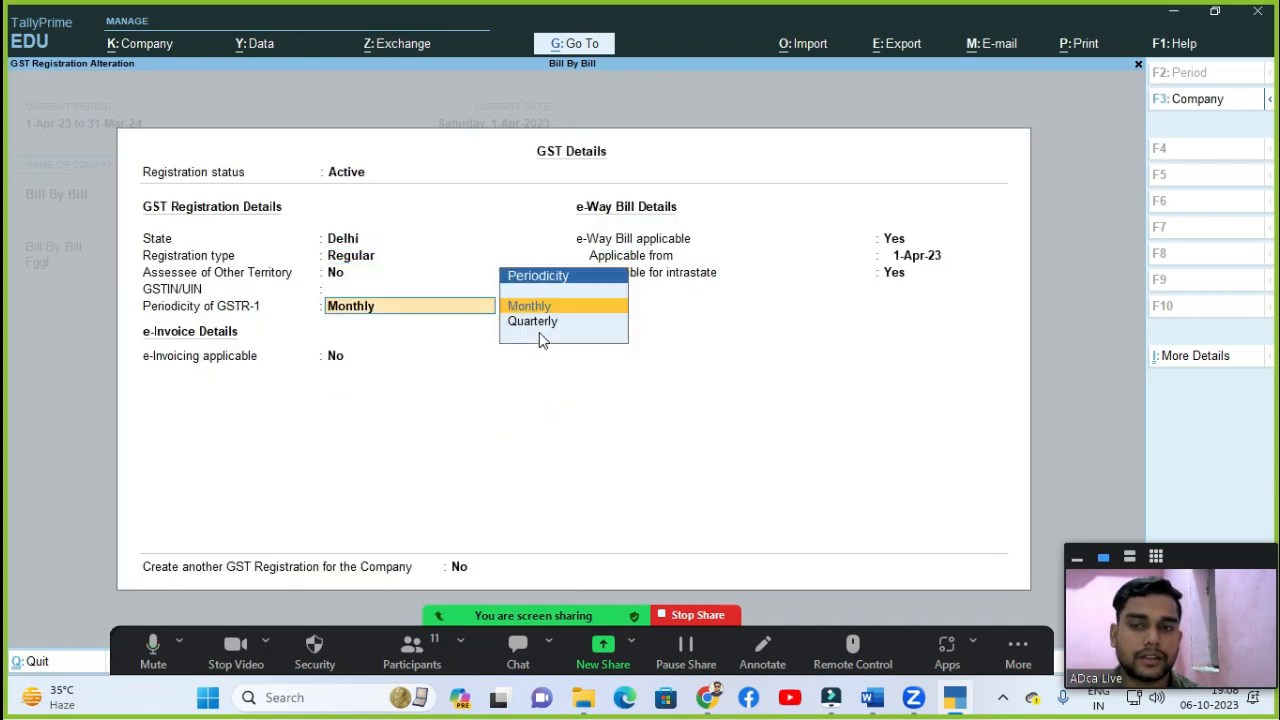
Step: Accept the GST details with Monthly GSTR-1 periodicity and the remaining defaults
key(Return)
key(Return)
key(Return)
key(Return)
key(Return)
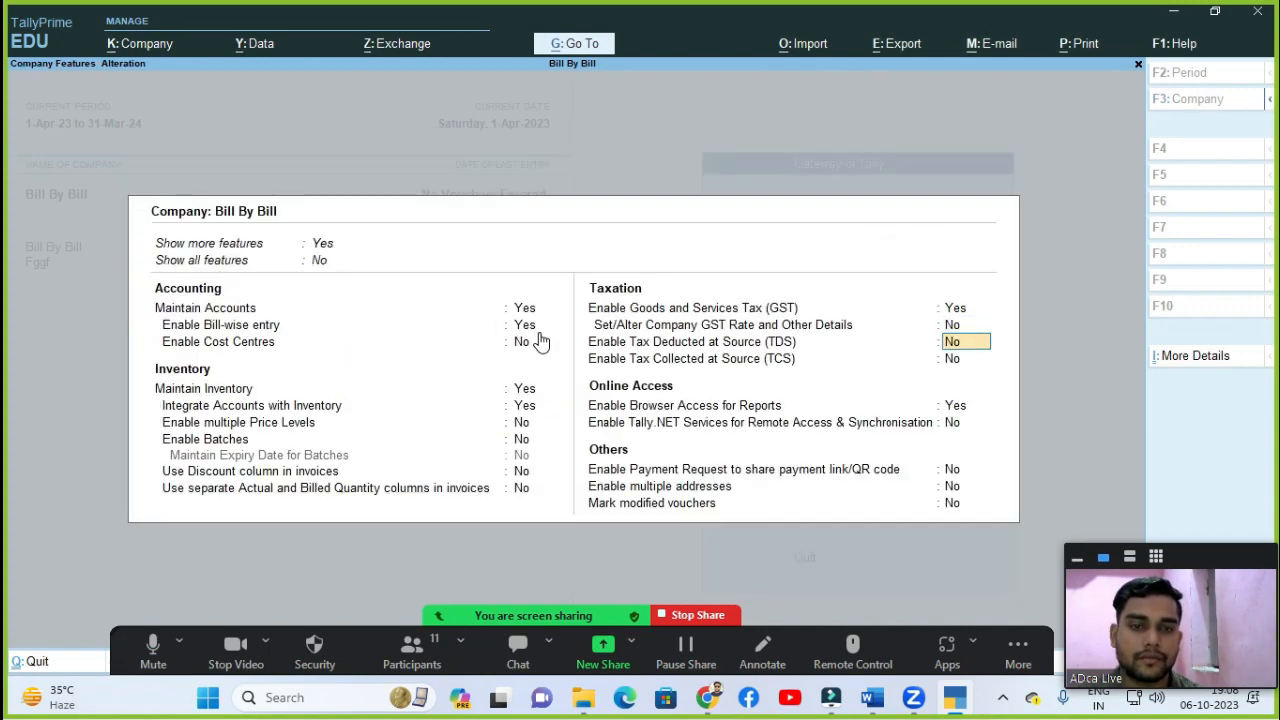
Step: Leave the remaining taxation, online access and other features at their defaults, and save the company features
key(Return)
key(Return)
key(Return)
key(Return)
key(Return)
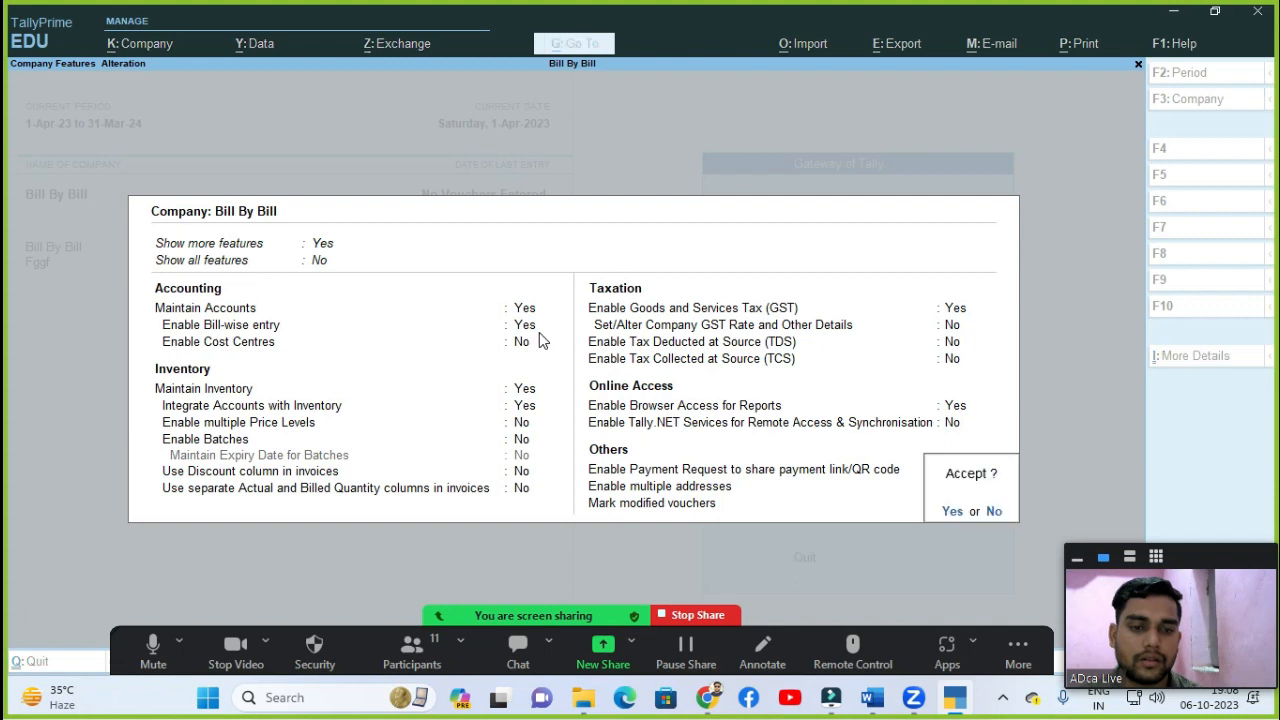
key(Return)
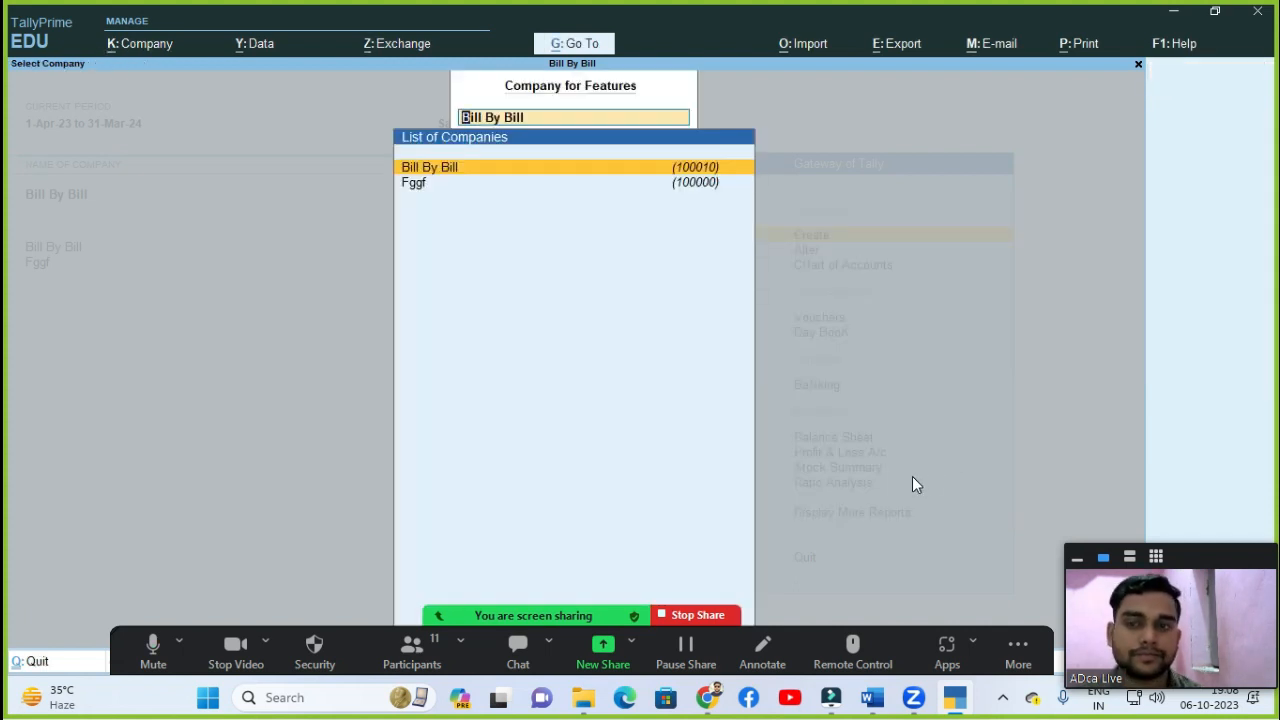
Step: Switch to Word and review Step – 2 through Step – 4 of the Bill by Bill notes
click(872, 697)
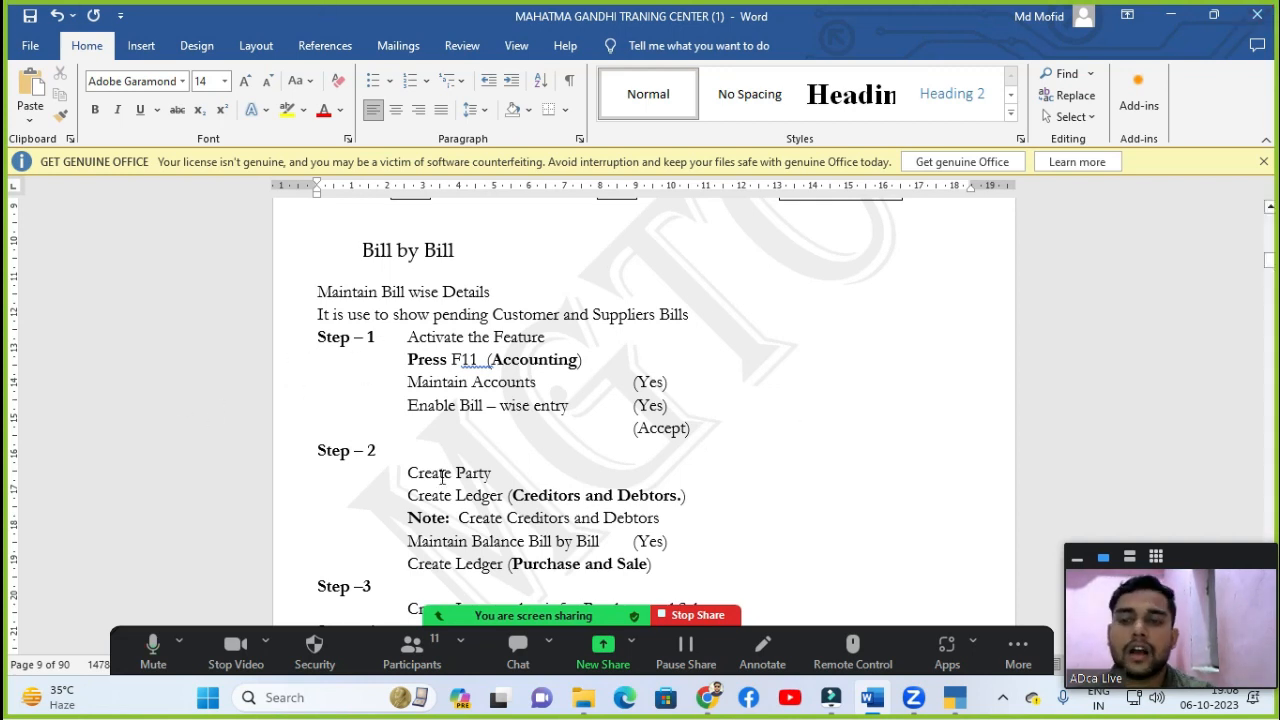
drag(306, 450, 414, 456)
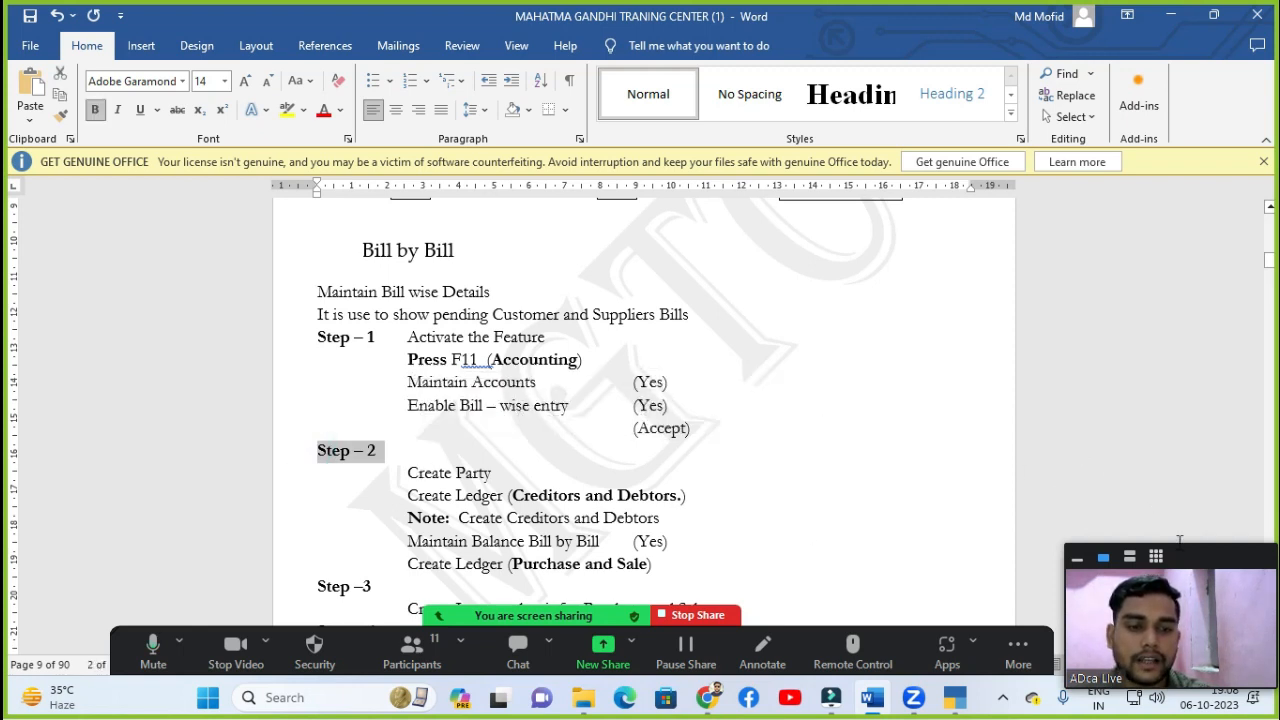
click(543, 434)
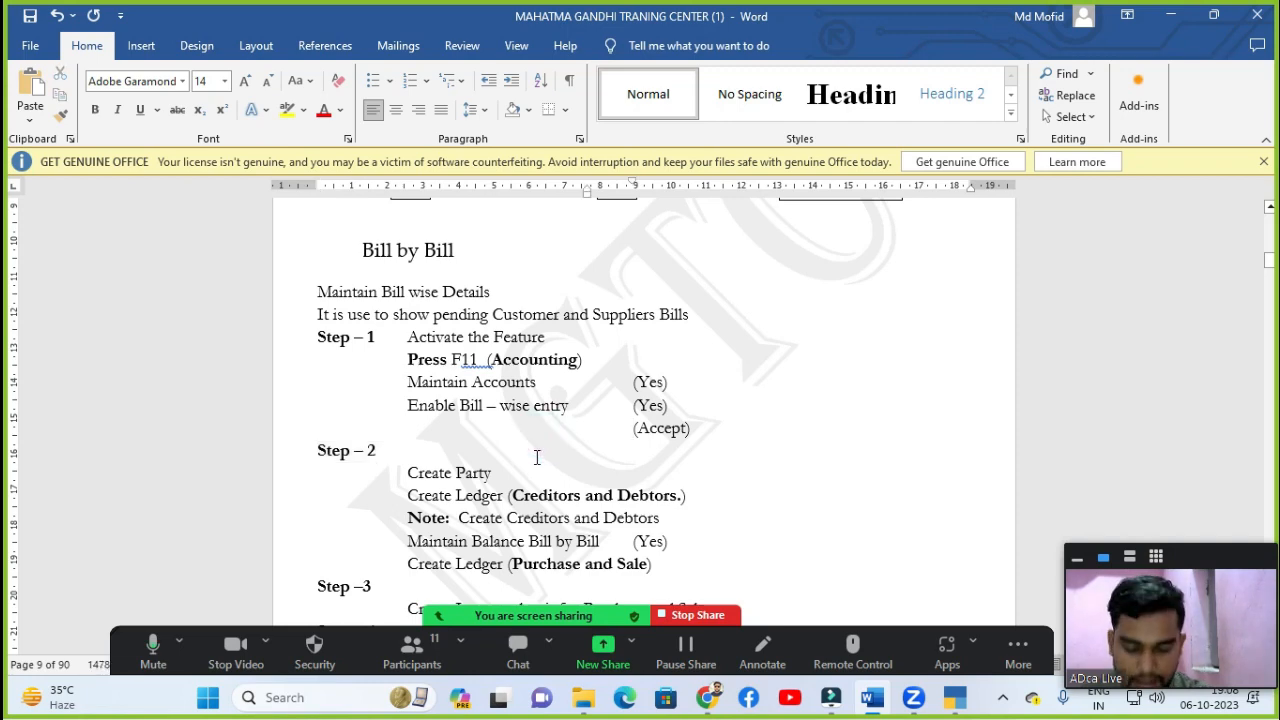
key(Down)
key(Down)
key(Down)
key(Down)
key(Down)
key(Down)
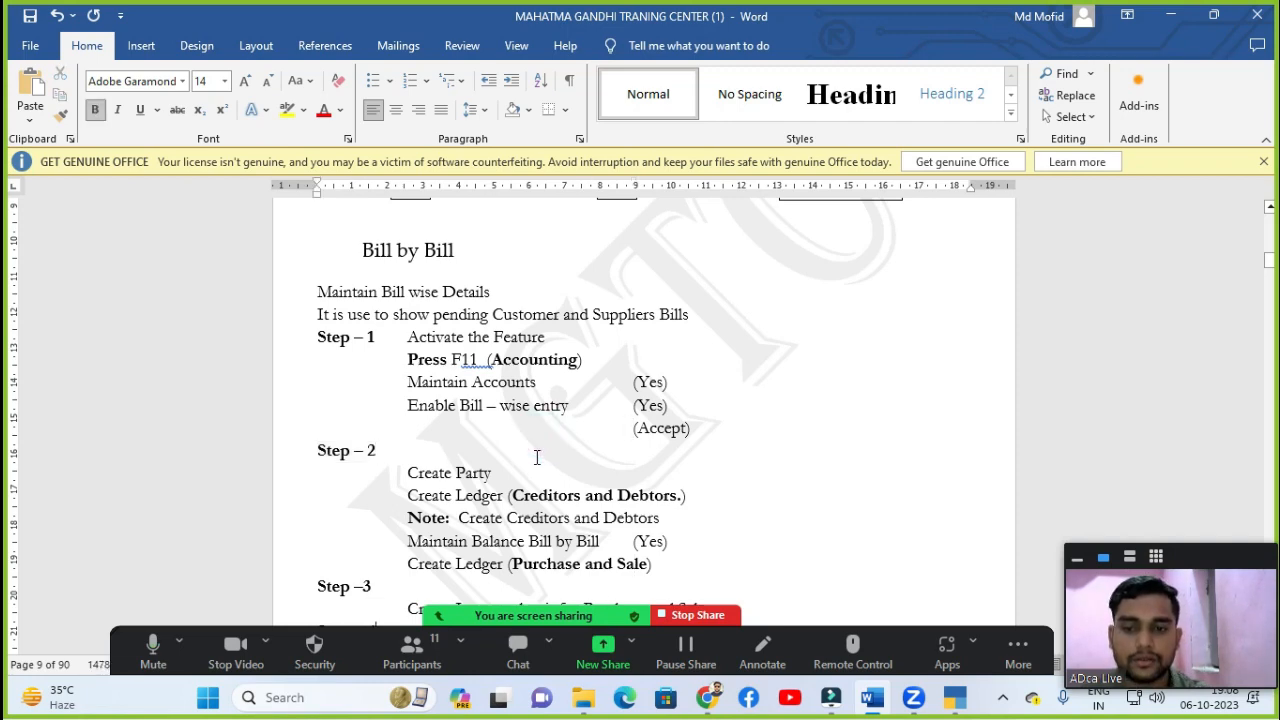
key(Down)
key(Down)
key(Down)
key(Down)
key(Down)
key(Down)
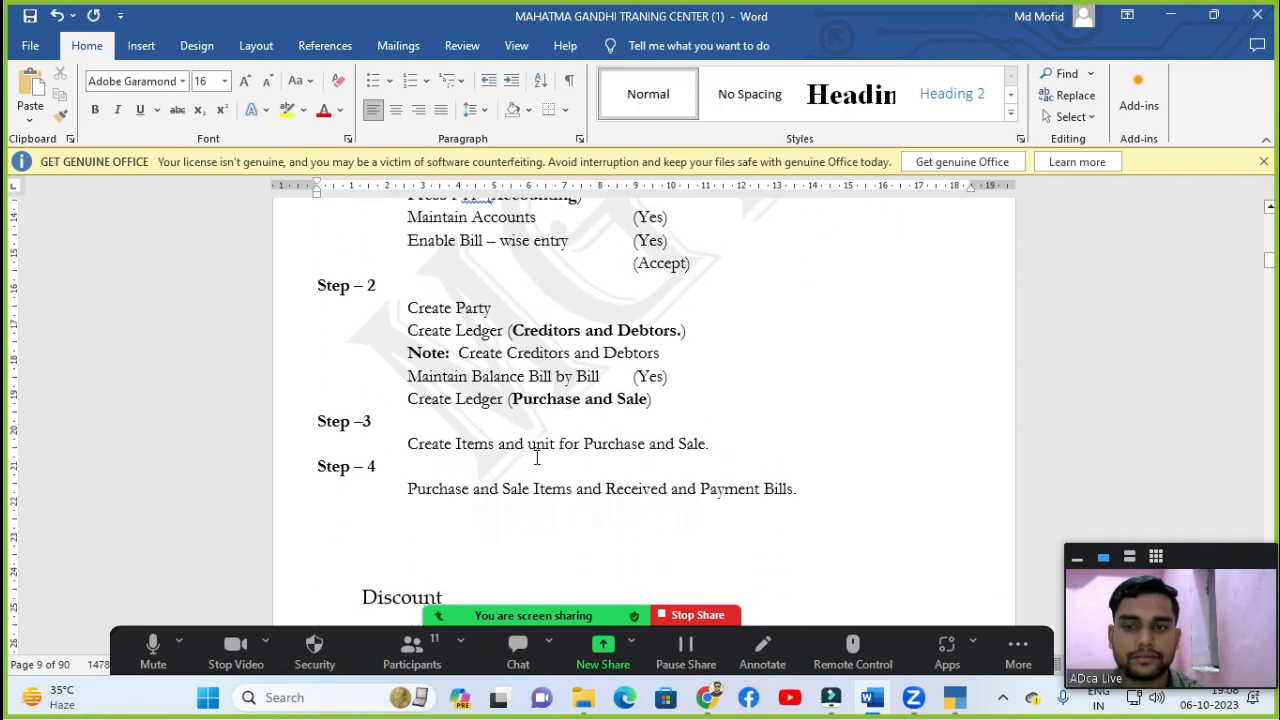
key(Down)
Step: Examine the Step – 2 instructions on creating creditor and debtor ledgers and the Maintain Balance Bill by Bill setting
click(418, 279)
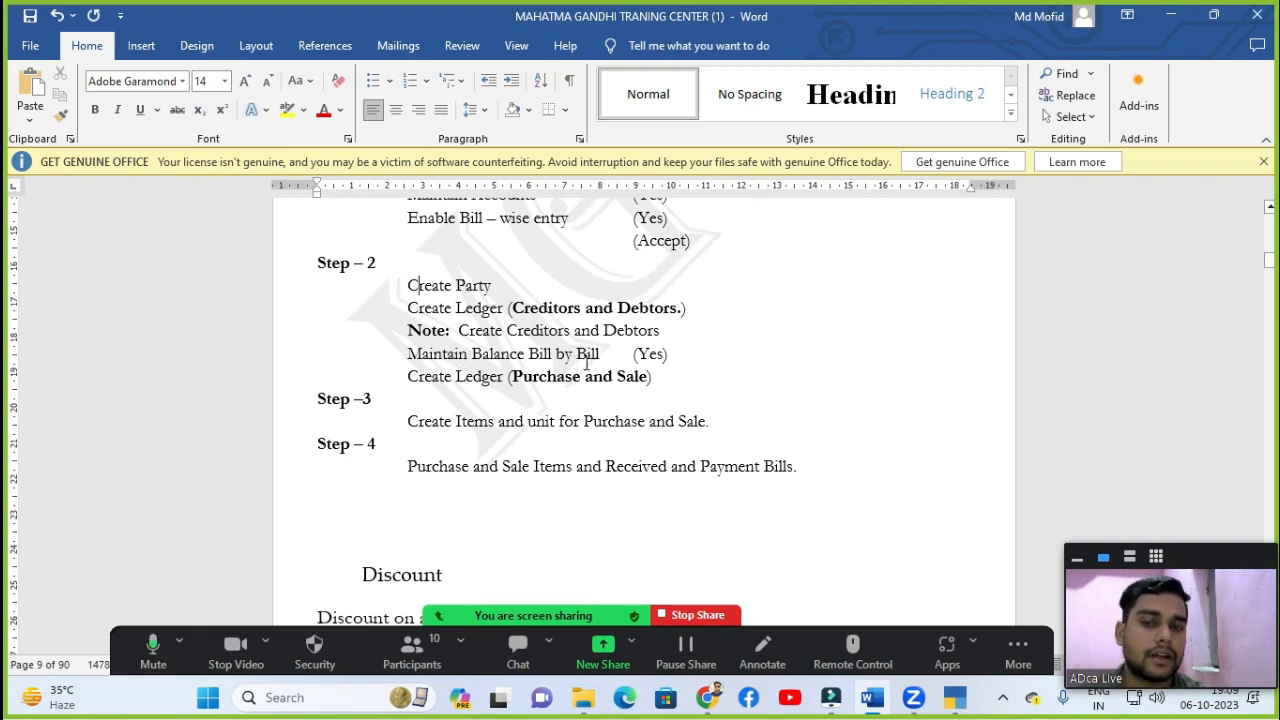
drag(624, 352, 691, 357)
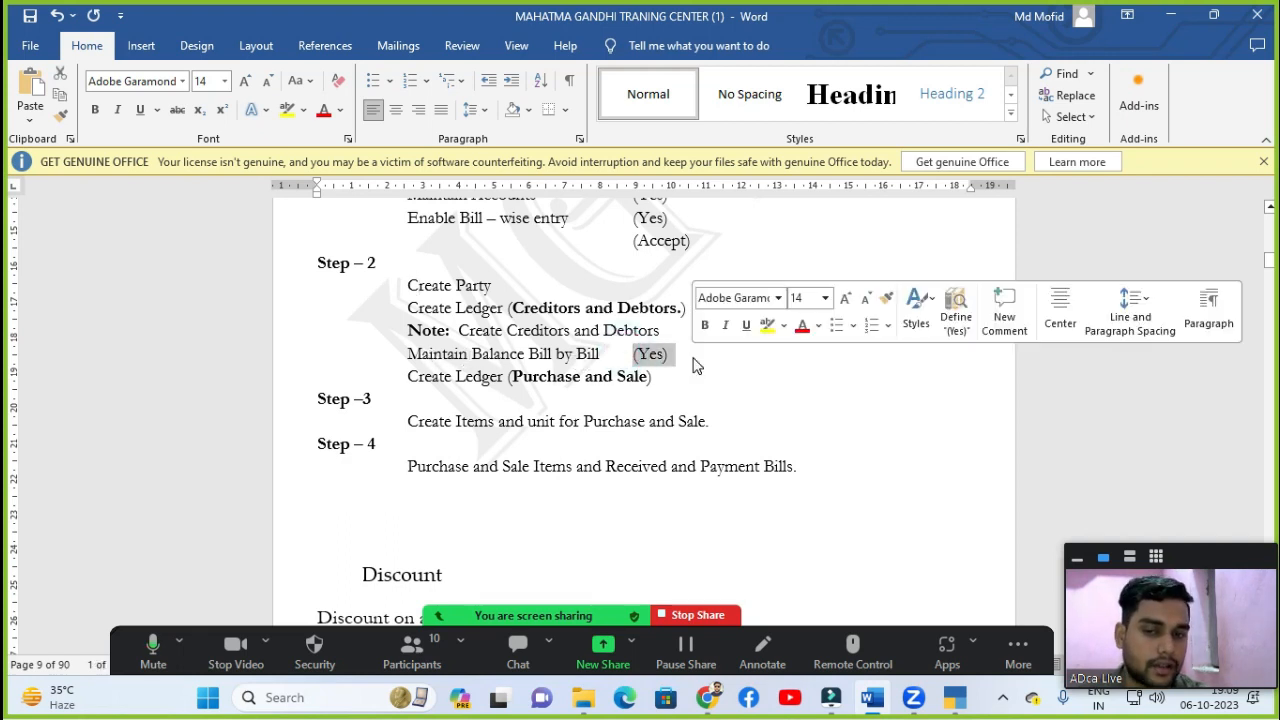
click(697, 366)
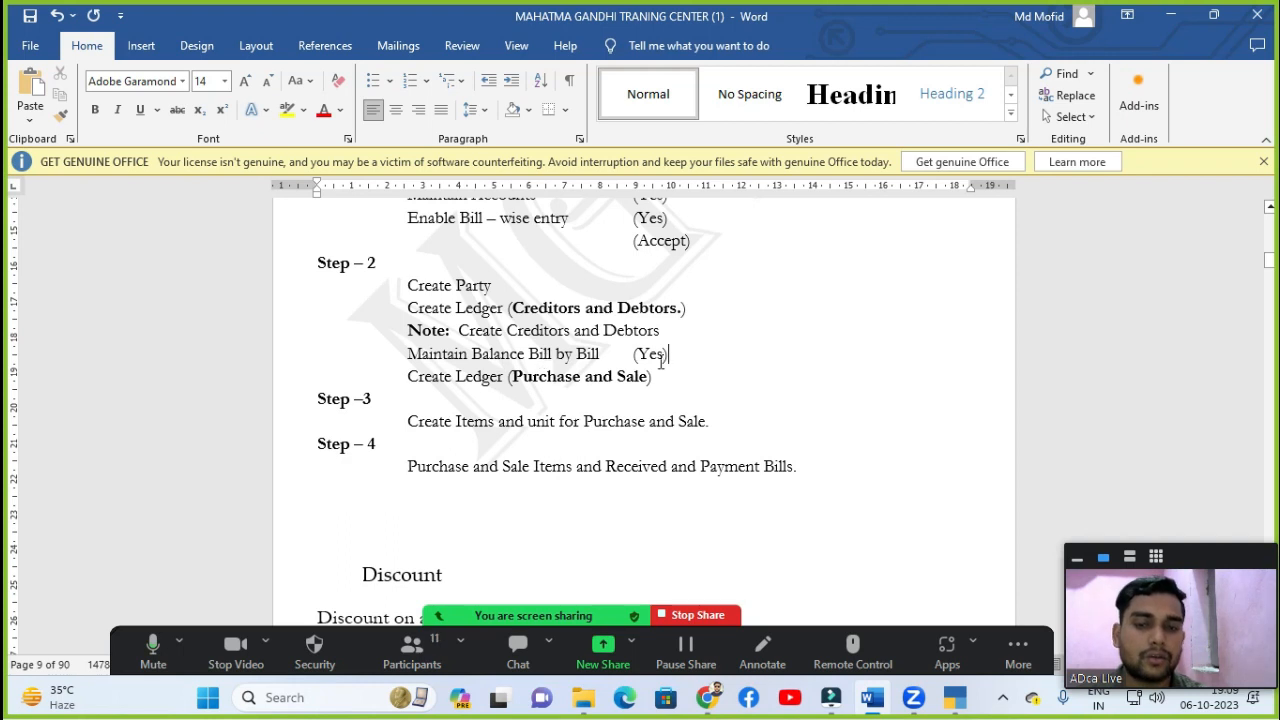
drag(648, 358, 697, 370)
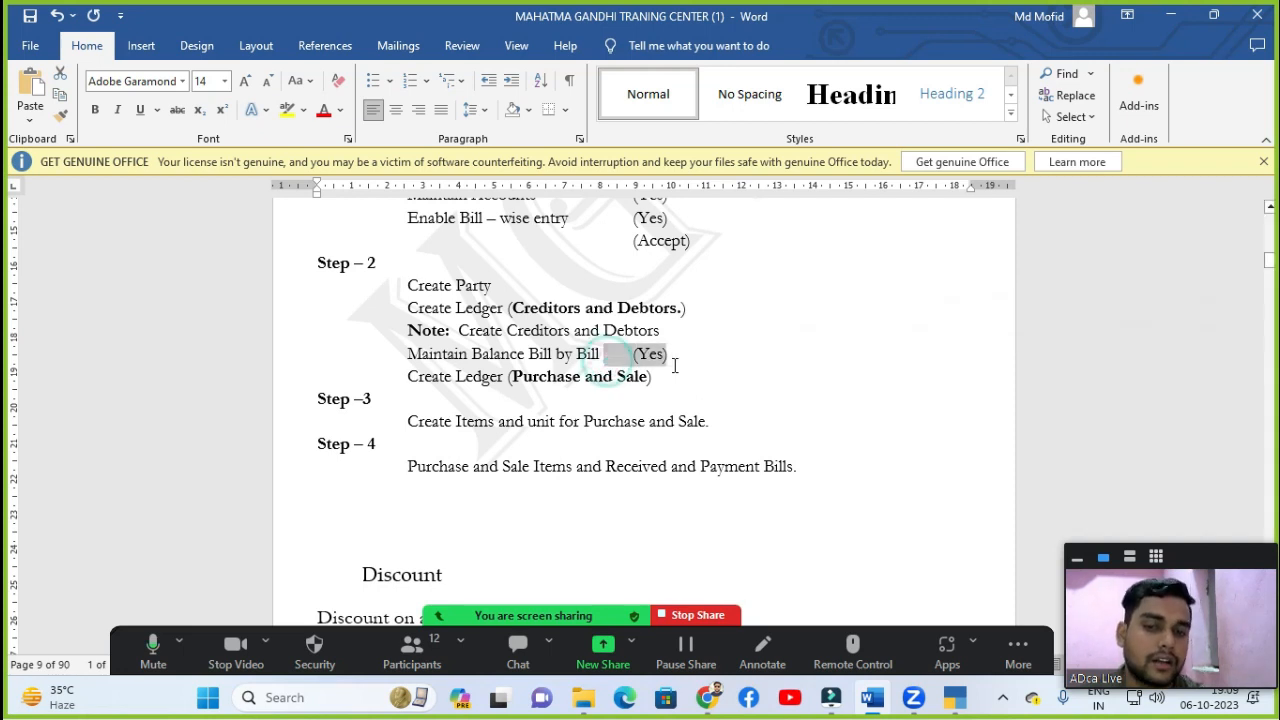
click(672, 362)
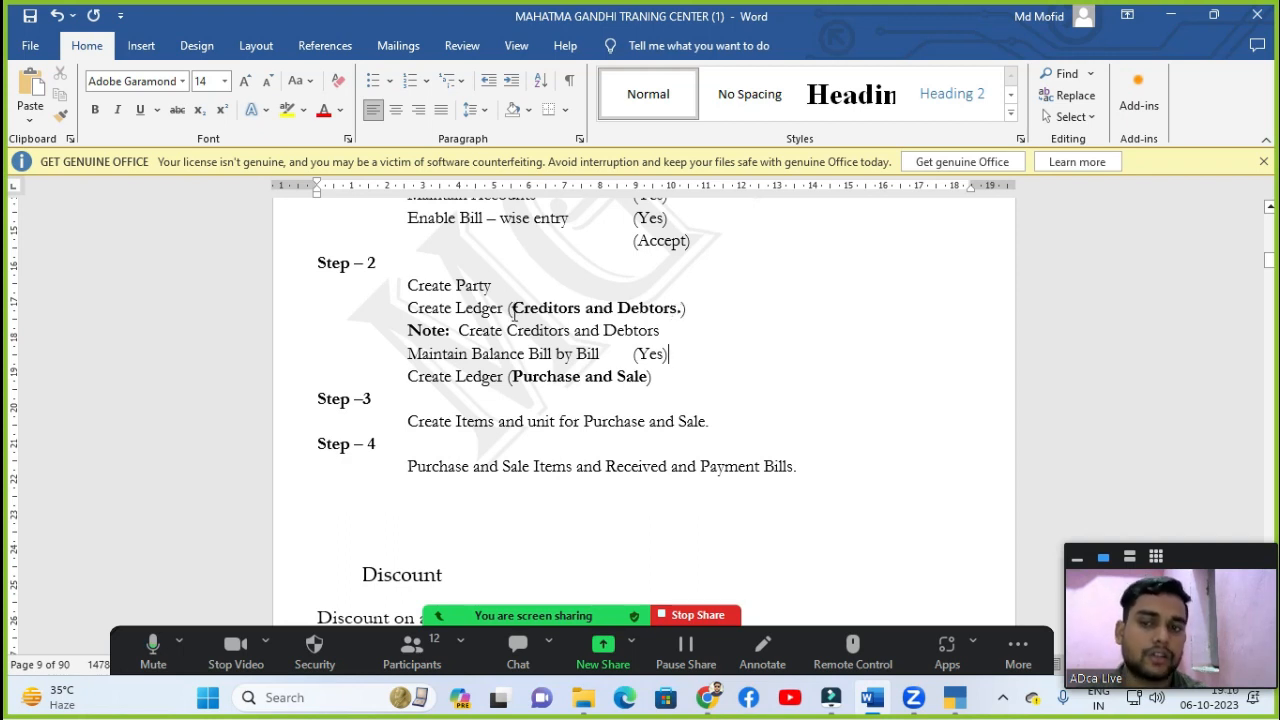
drag(409, 310, 572, 318)
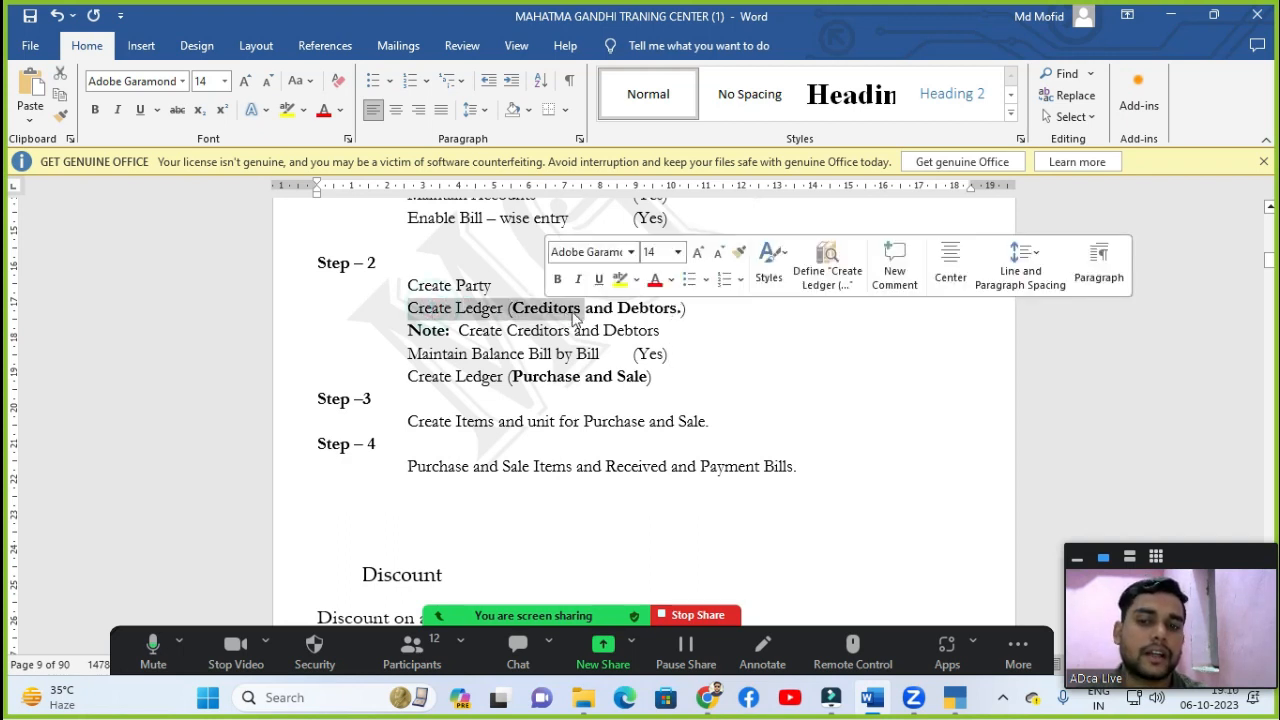
Step: Switch to TallyPrime, leave the company selection for features, and start creating a new ledger
click(955, 697)
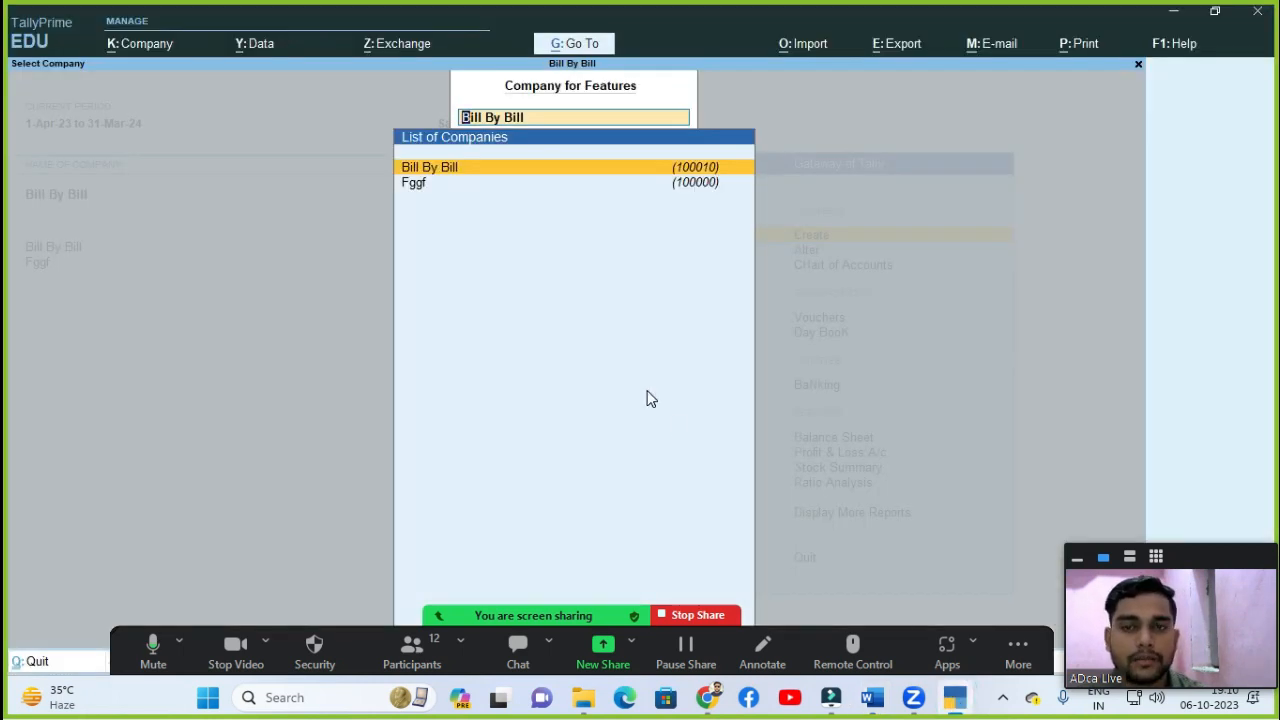
key(Escape)
key(Escape)
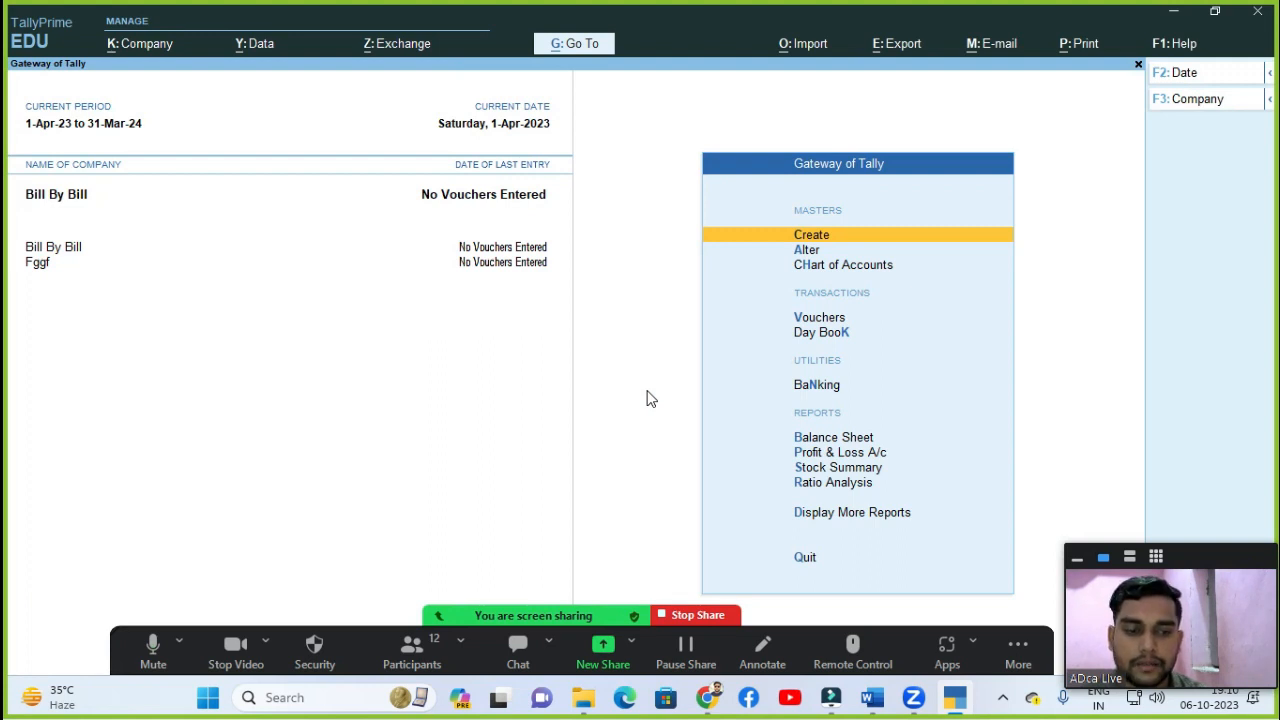
click(849, 235)
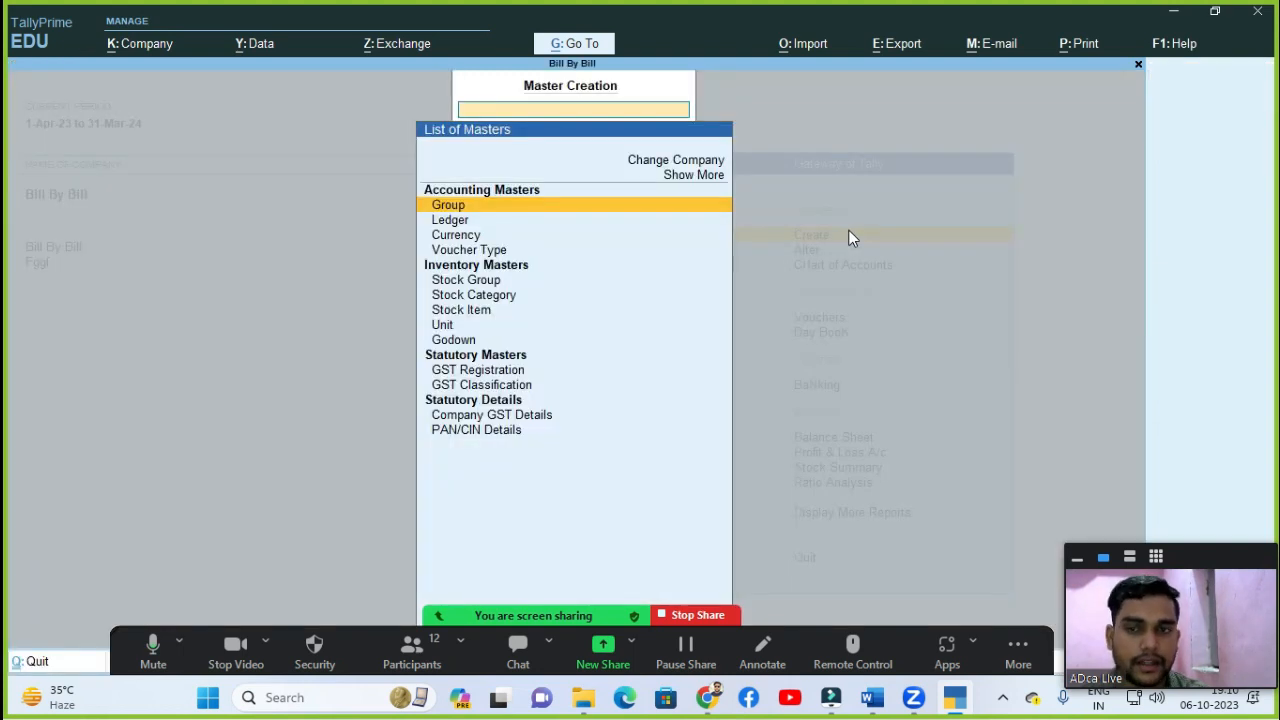
click(476, 224)
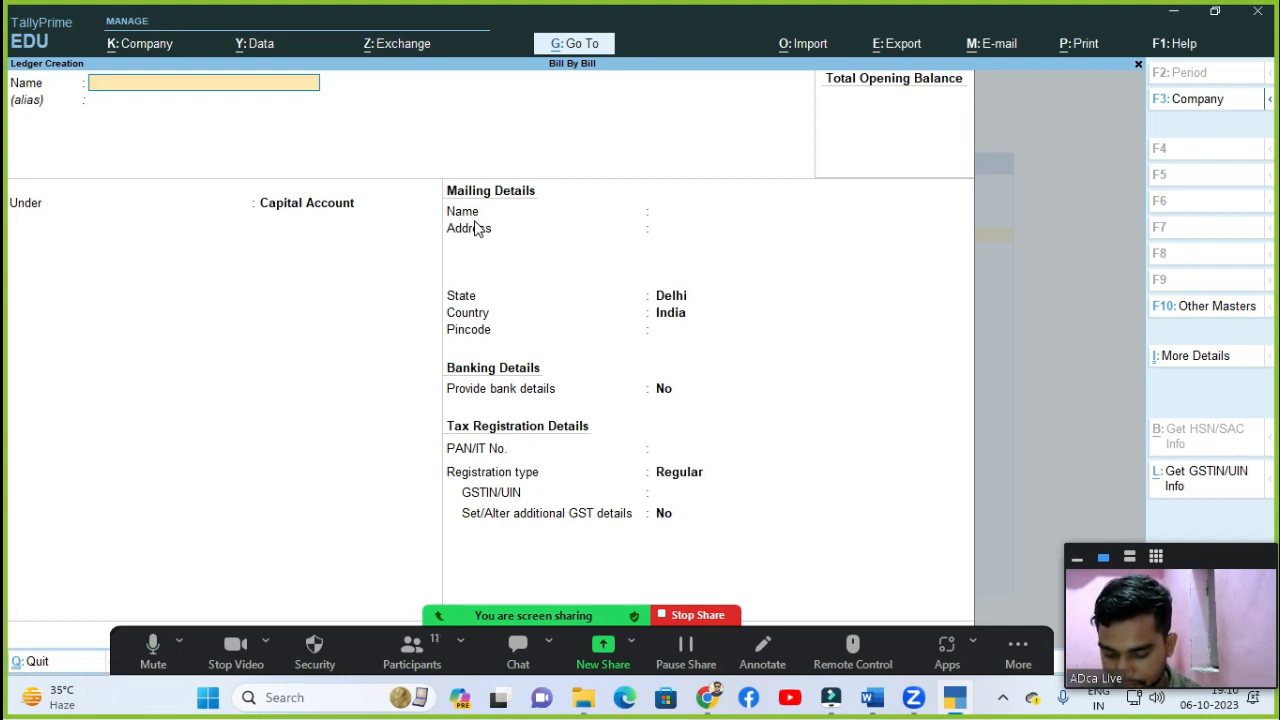
Step: Enter the supplier's full name as the ledger name and place the ledger under Sundry Creditors
text(Muk)
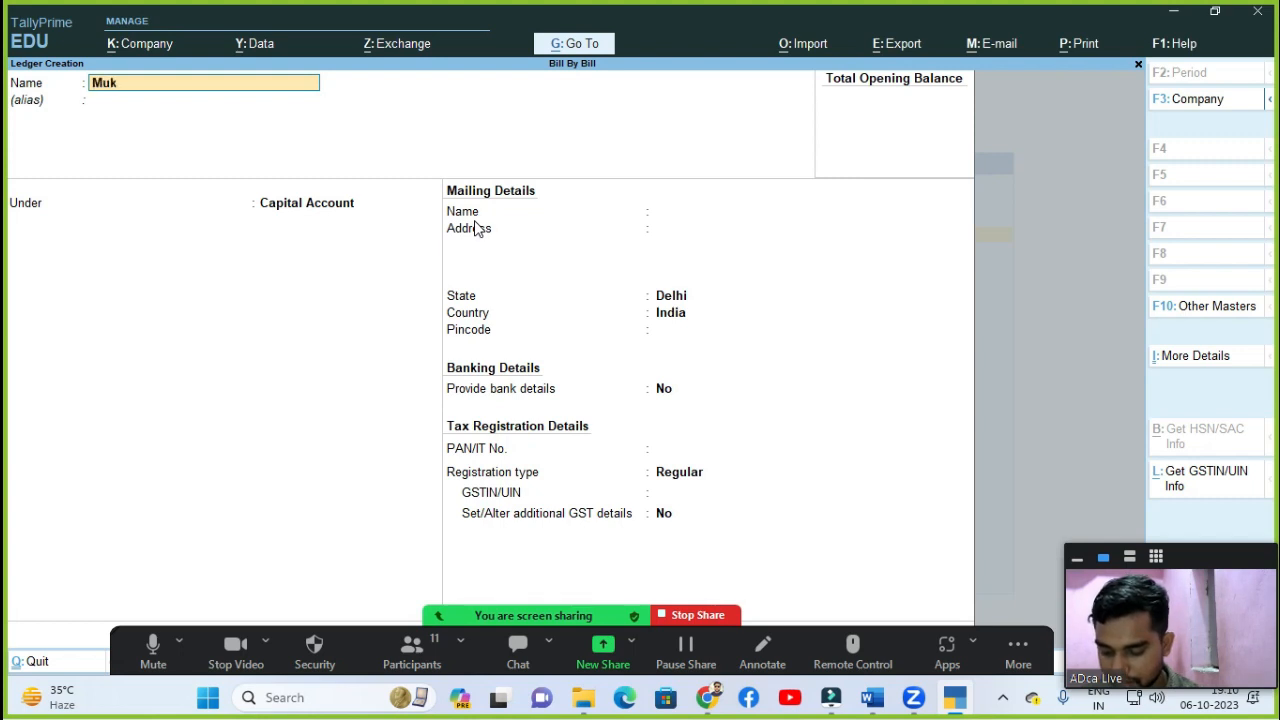
text(esh)
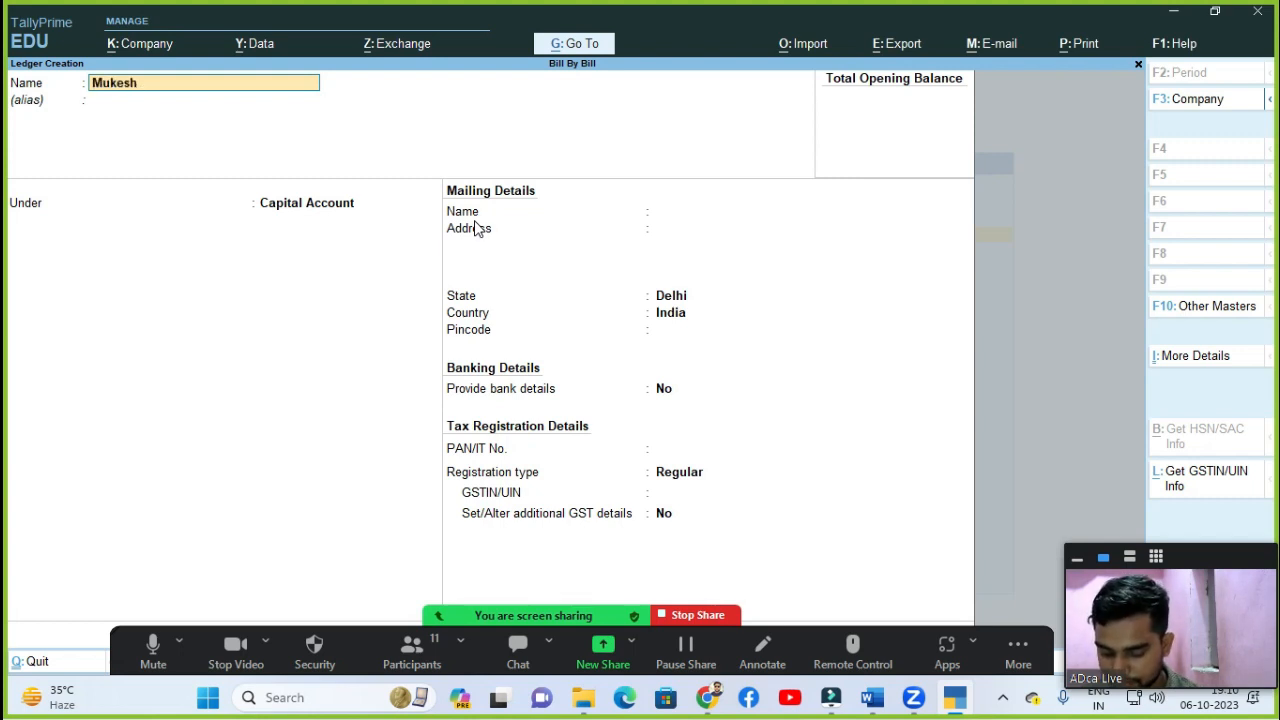
text( Sharma)
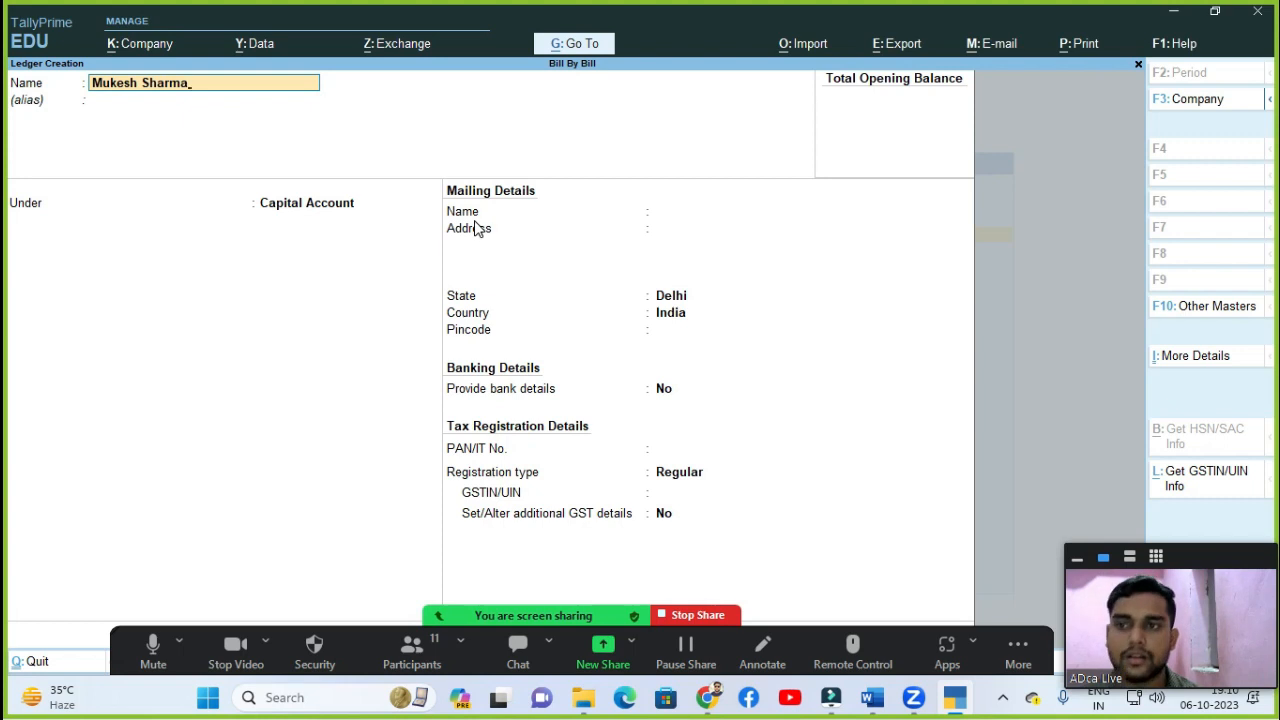
key(Return)
text(Su)
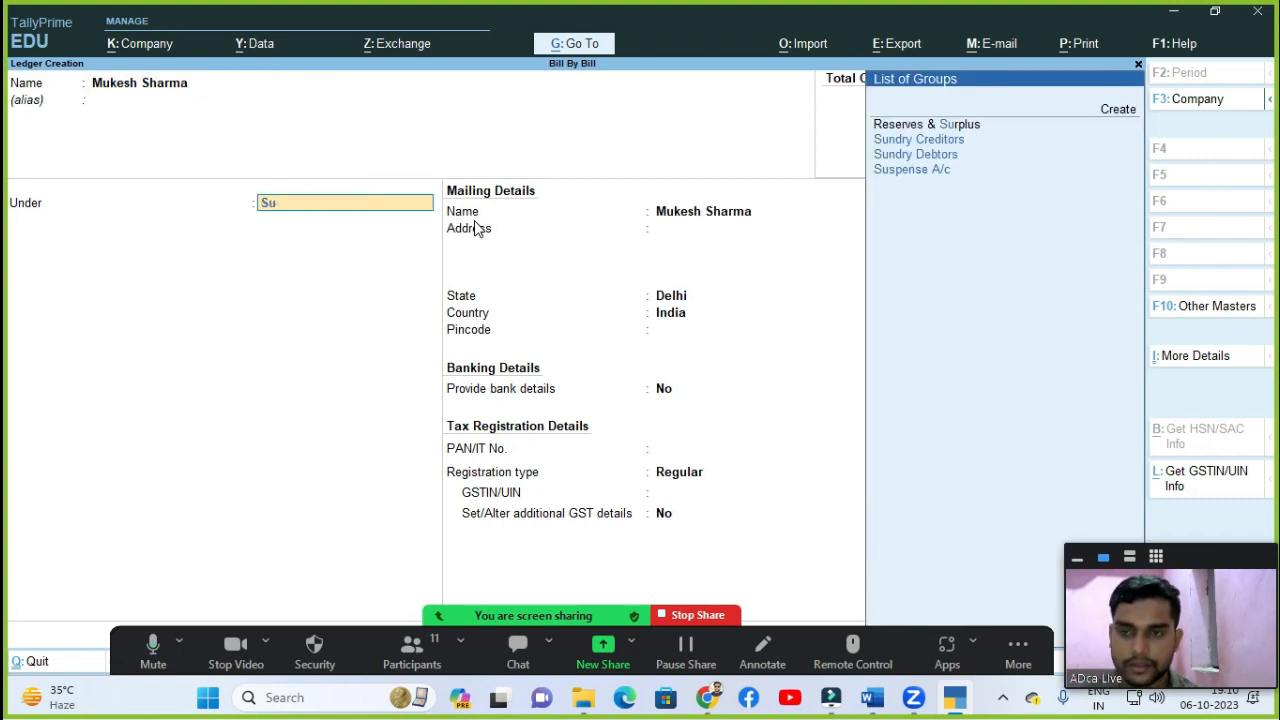
key(Down)
key(Return)
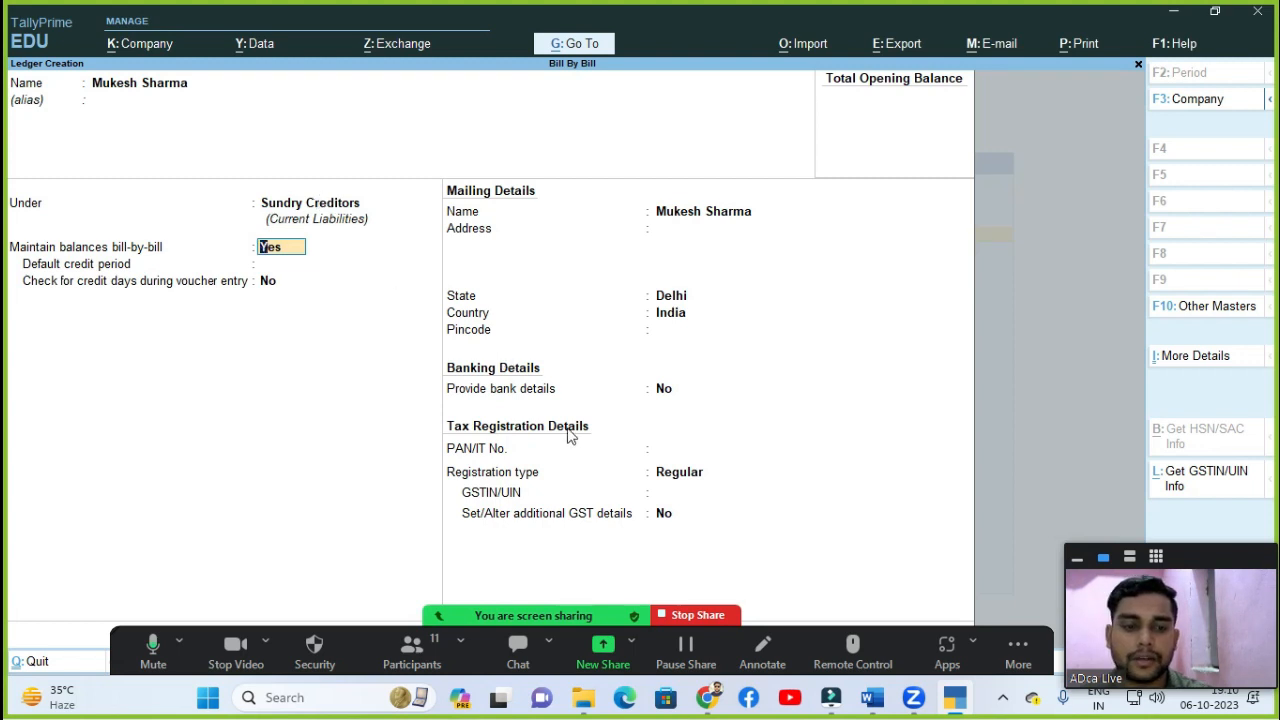
Step: Check the Maintain Balance Bill by Bill setting in the Word notes, and return to the TallyPrime ledger
click(871, 697)
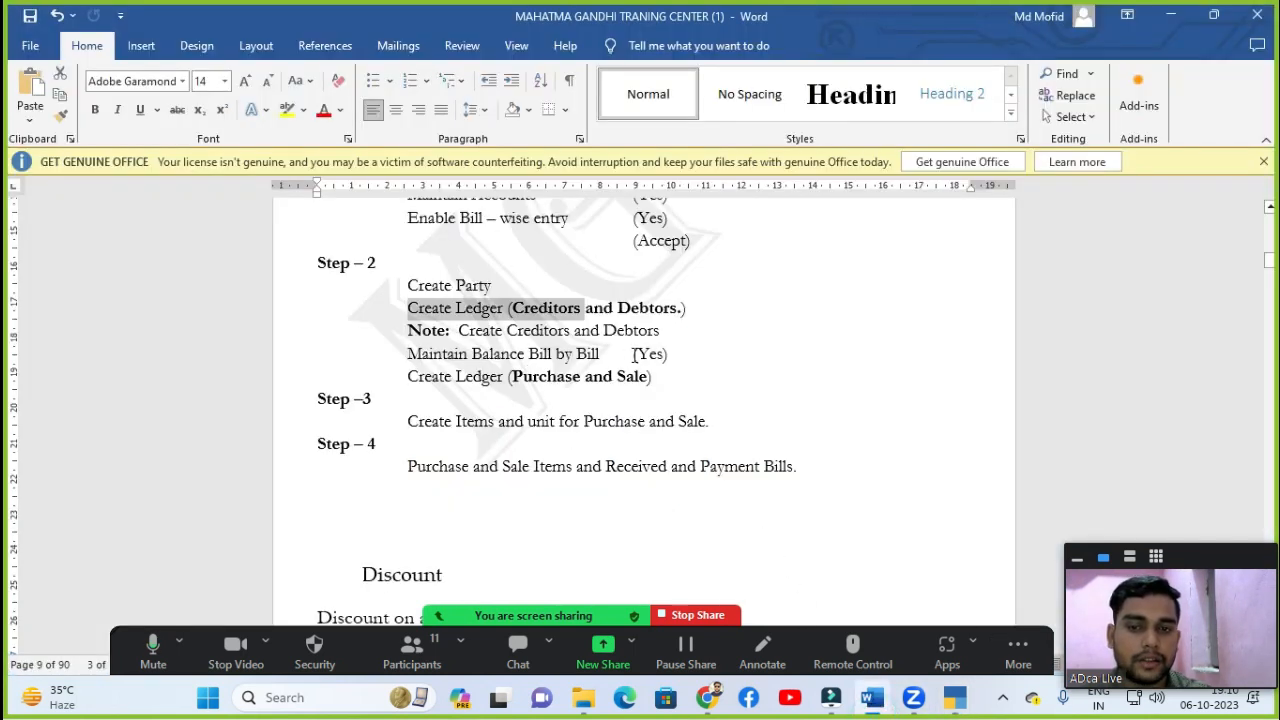
drag(632, 354, 688, 353)
click(955, 697)
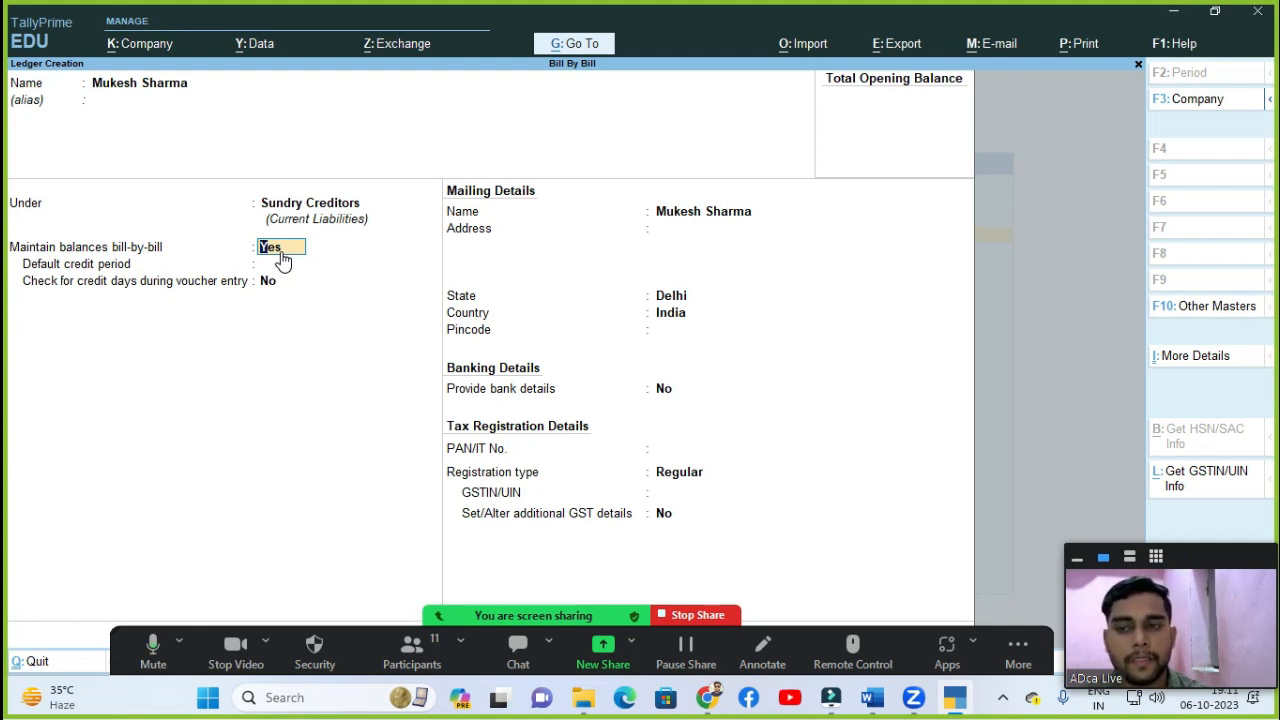
Step: Keep Maintain balances bill-by-bill at Yes, keep the other defaults with the GSTIN blank, and save the creditor ledger
key(Return)
key(Return)
key(Return)
key(Return)
key(Return)
key(Return)
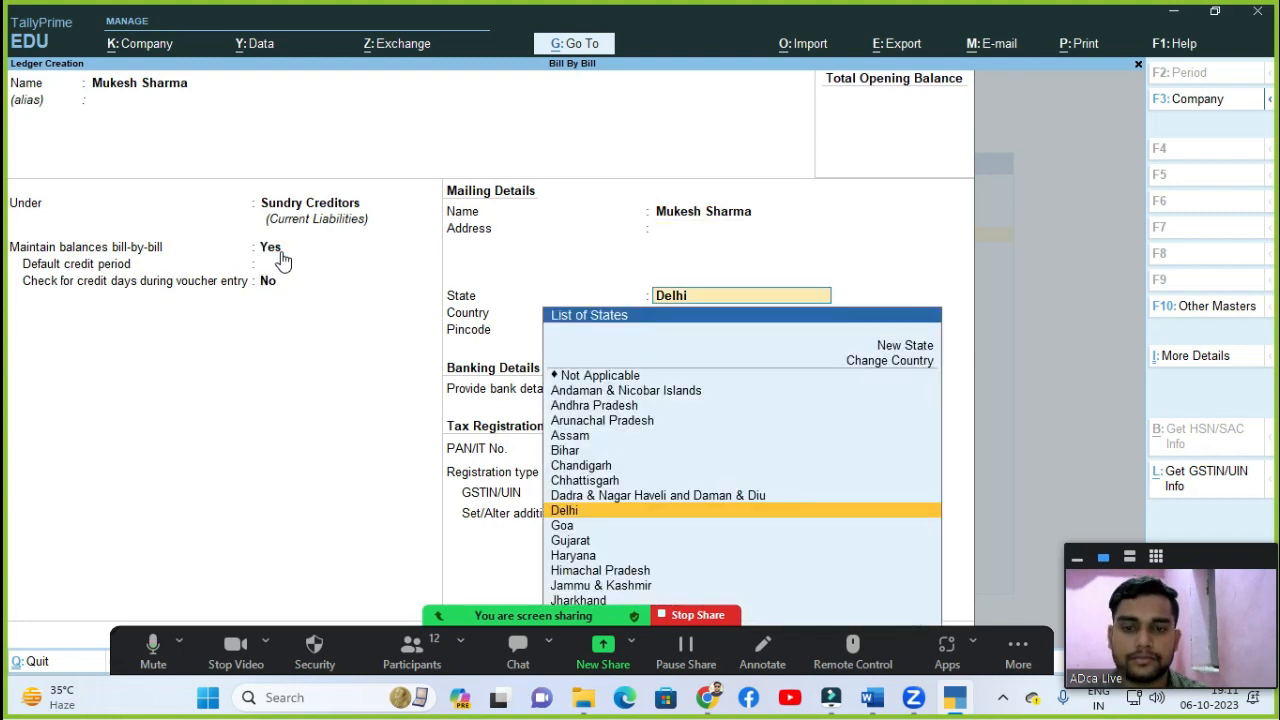
key(Return)
key(Return)
key(Return)
key(Return)
key(Return)
key(Return)
key(Return)
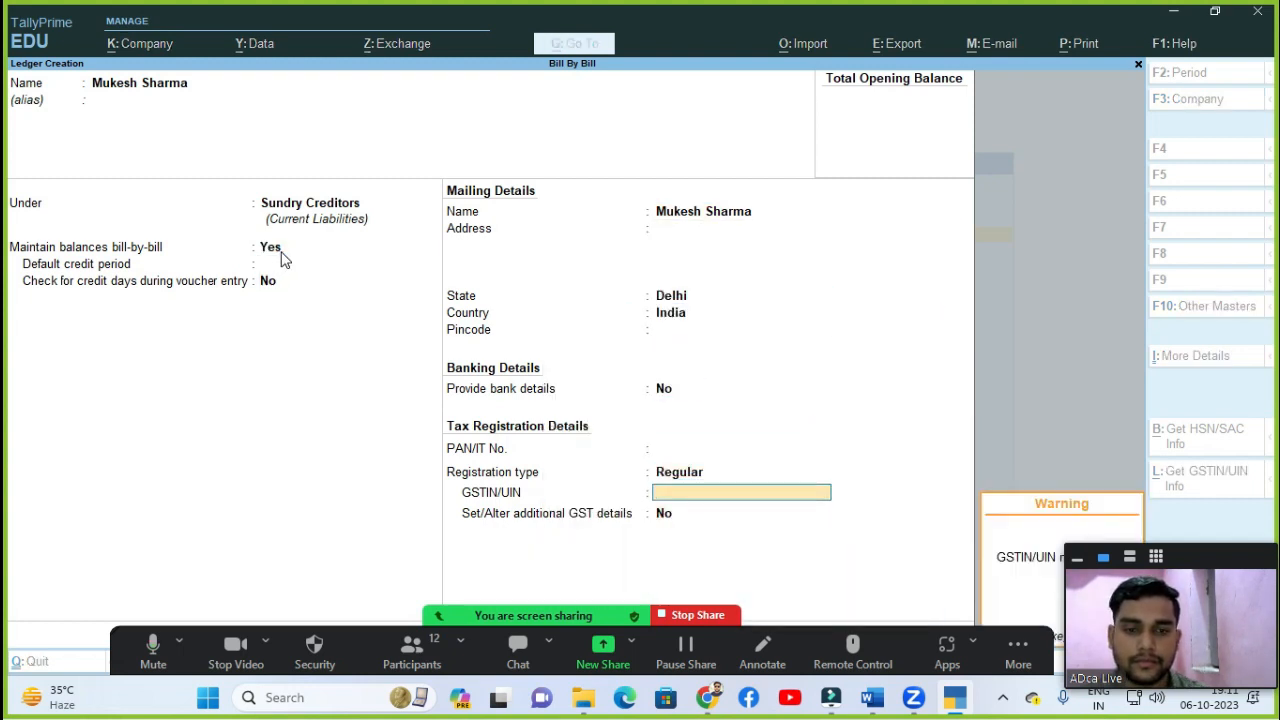
key(Return)
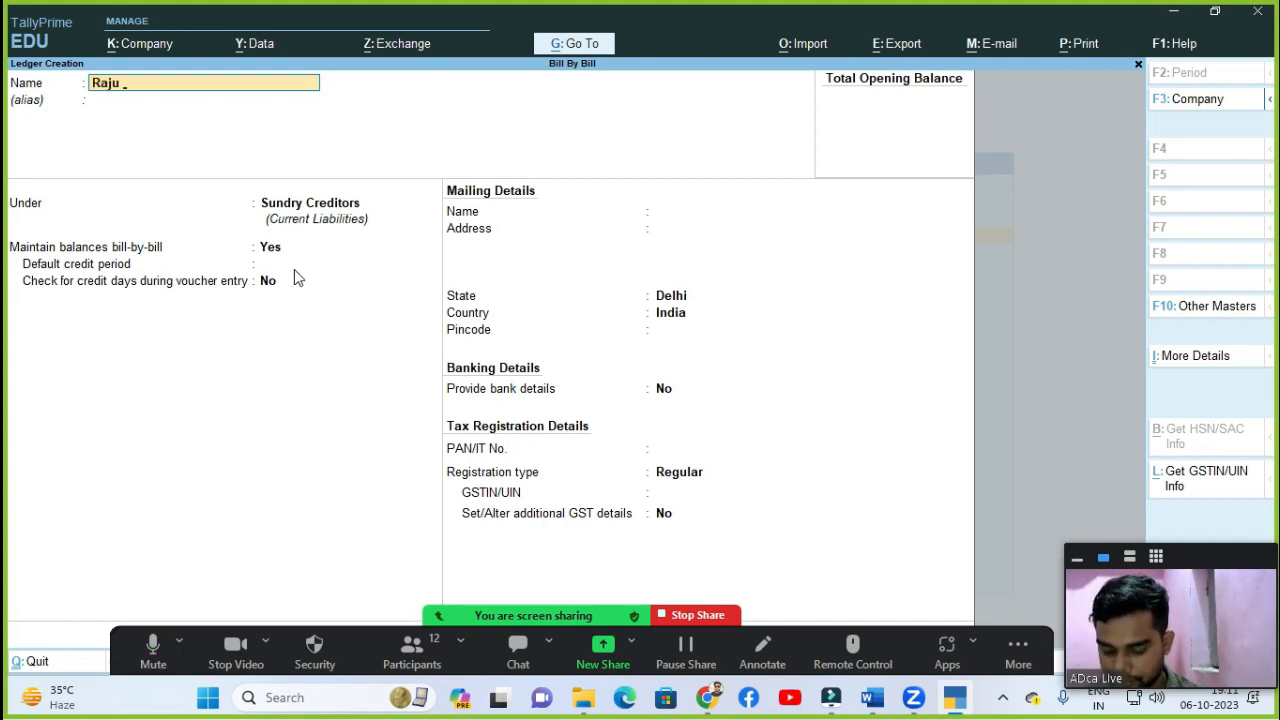
Step: Enter the customer's full name for the second ledger and place it under Sundry Debtors
text(mar)
key(Return)
key(Return)
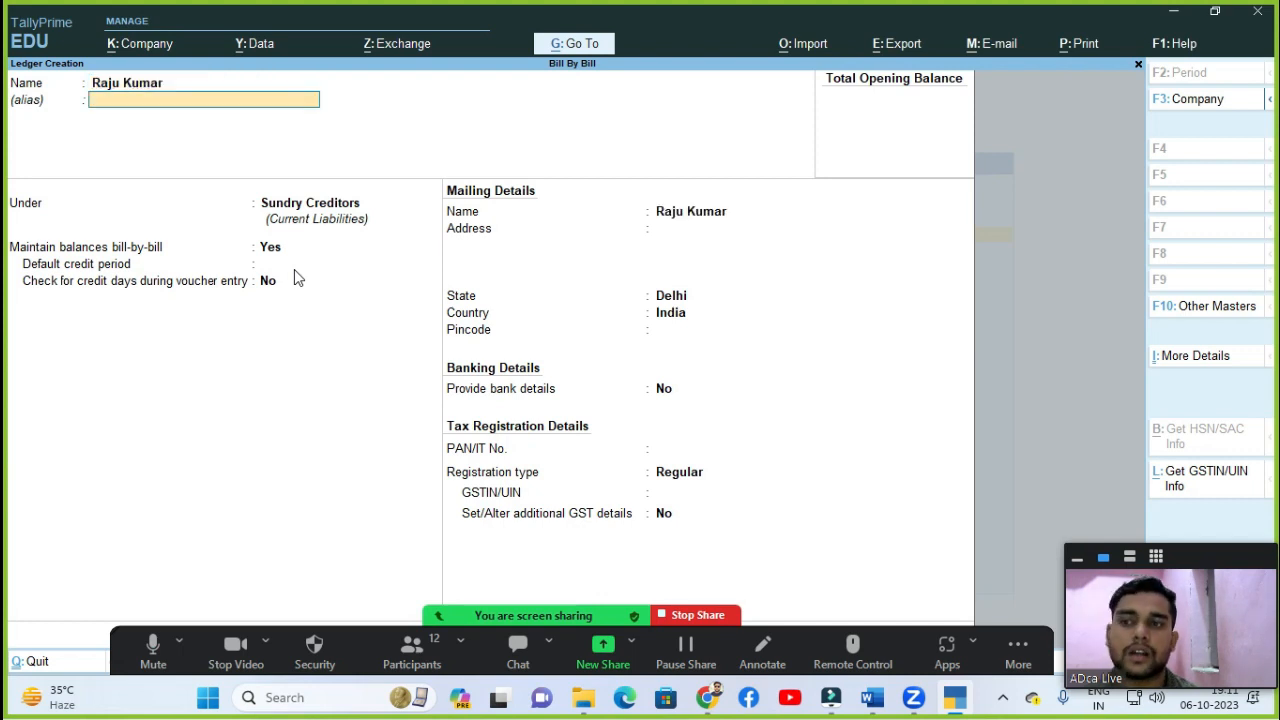
text(Su)
key(Down)
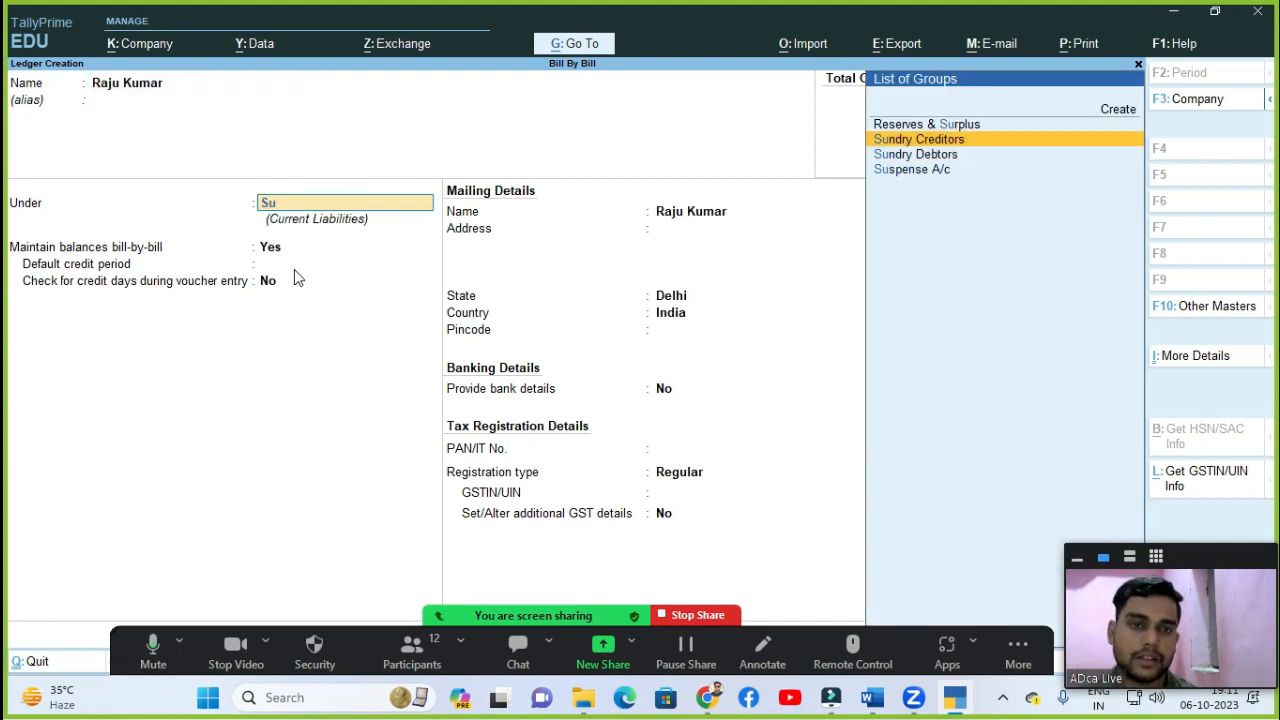
key(Down)
key(Return)
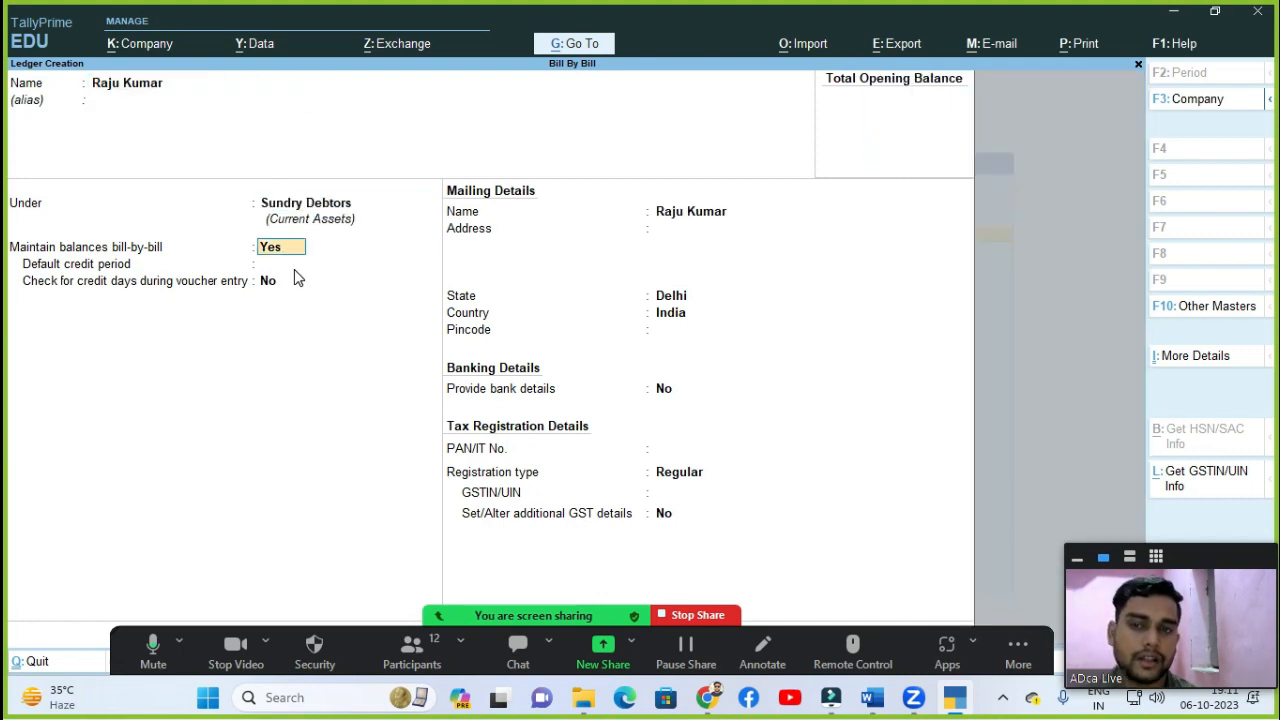
click(236, 648)
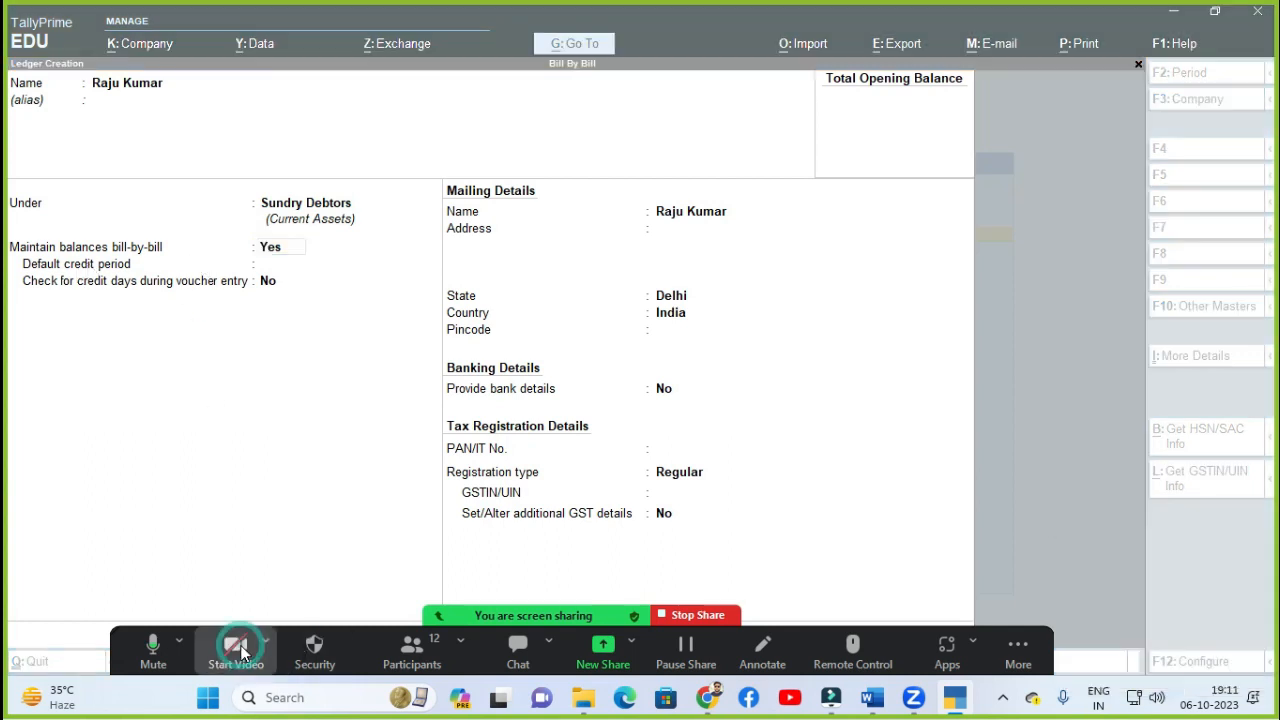
click(381, 279)
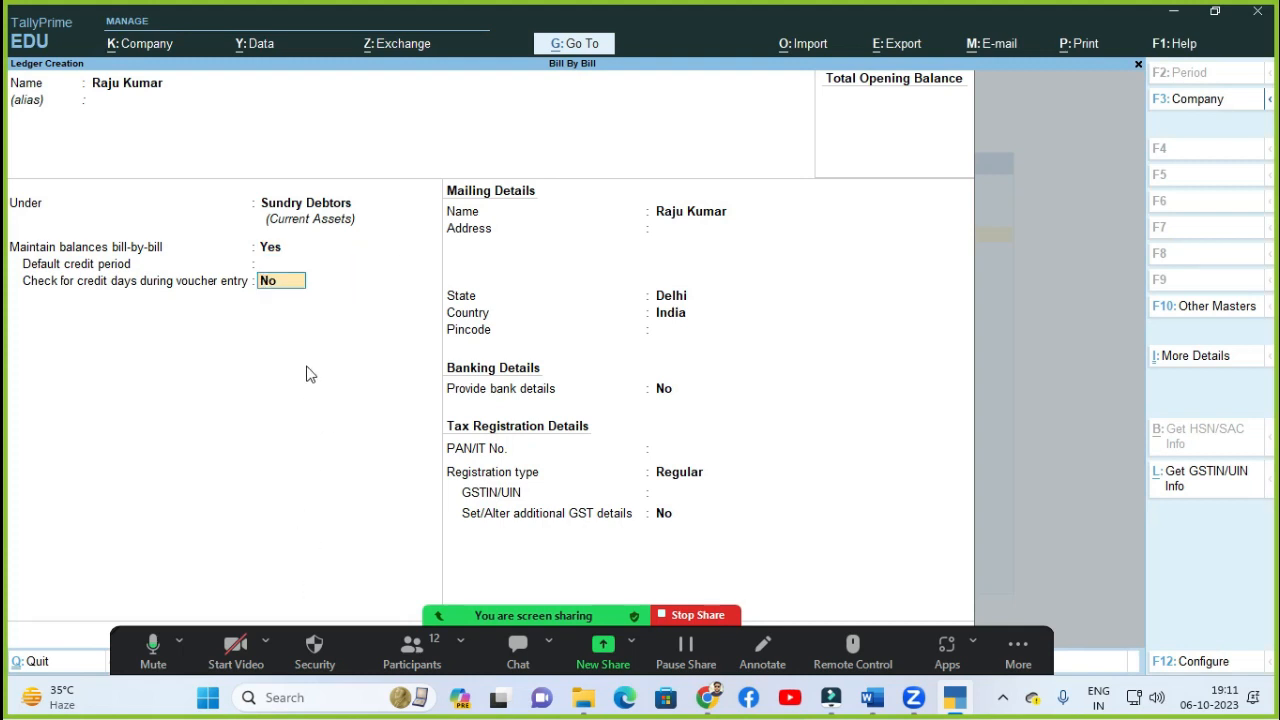
Step: Save the debtor ledger with its current settings and start the meeting video
key(ctrl+a)
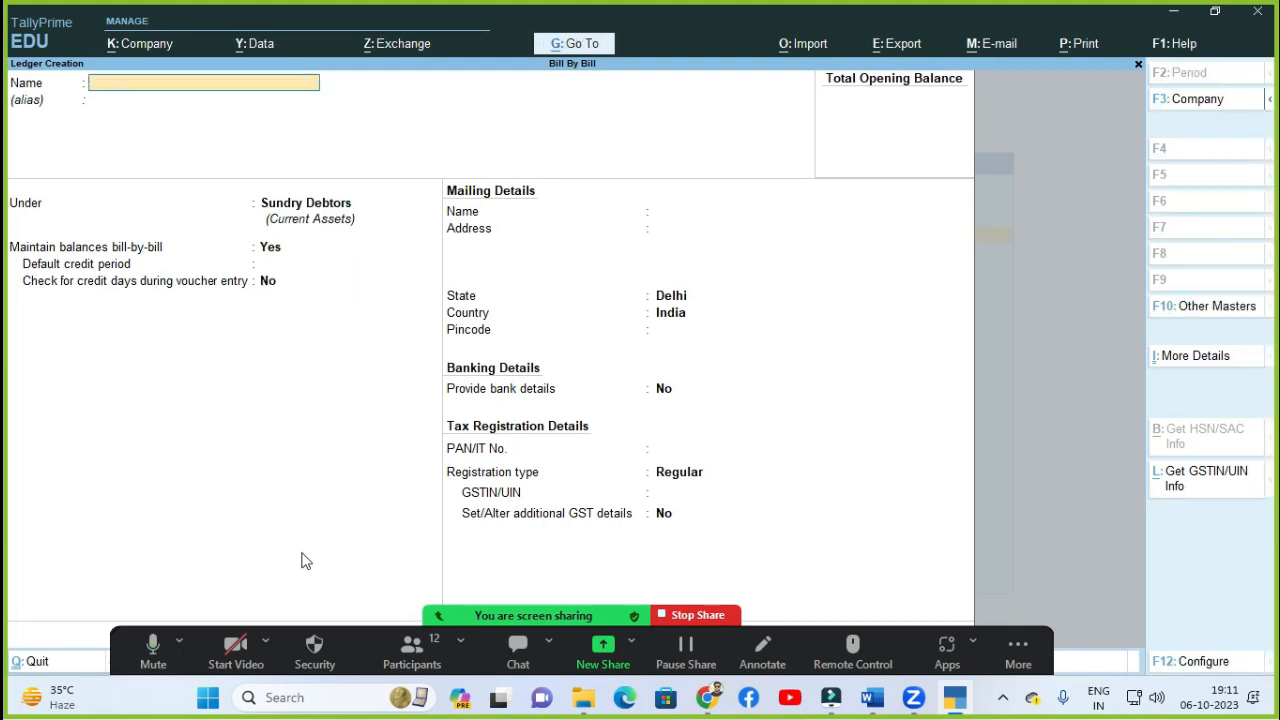
click(240, 652)
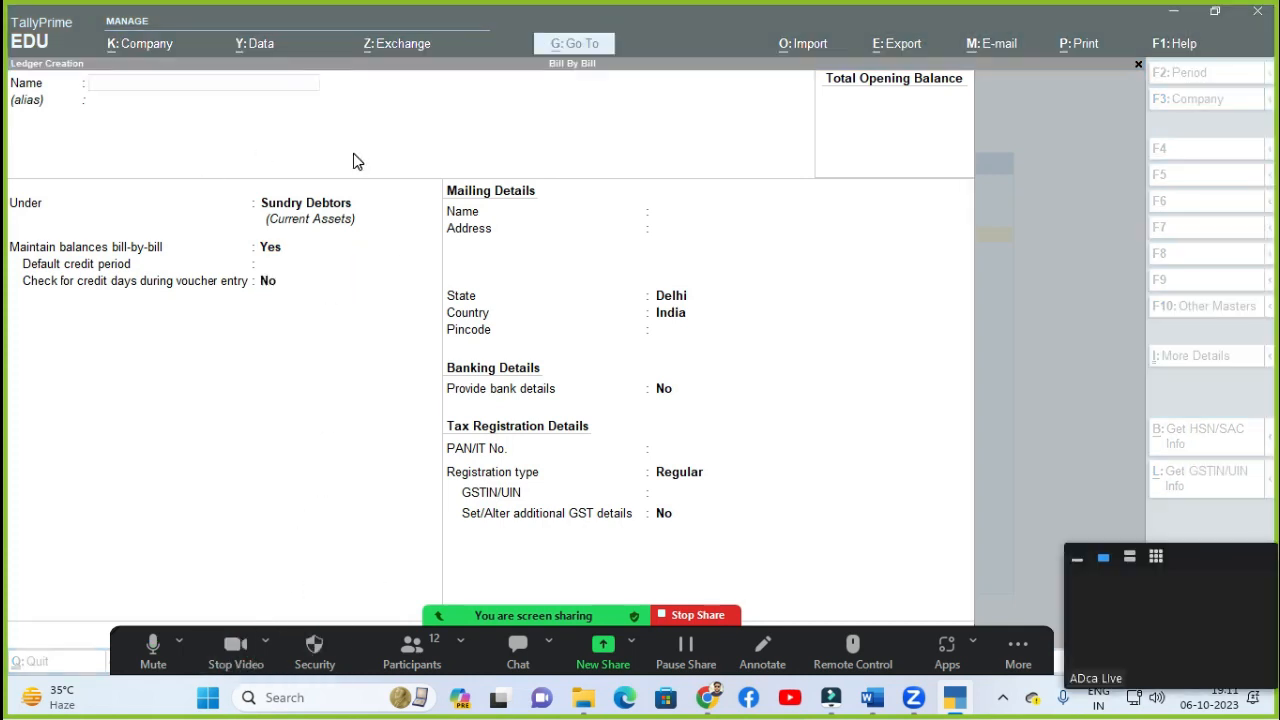
click(222, 155)
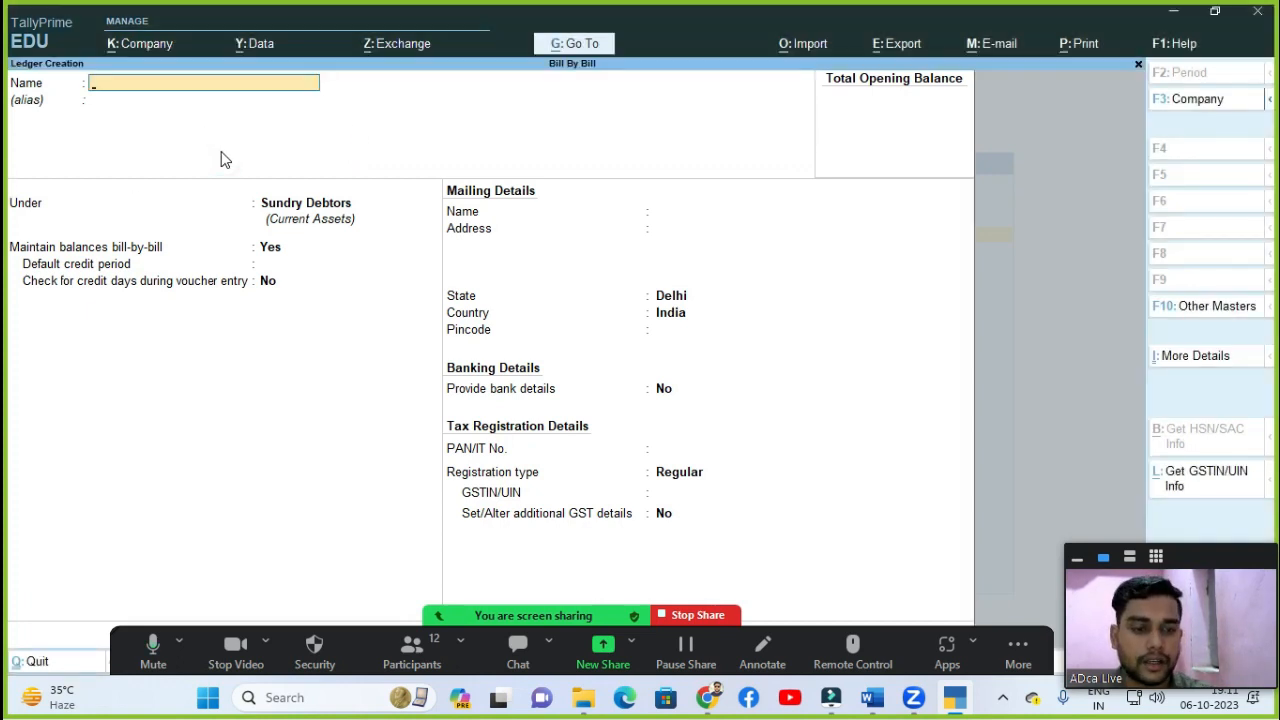
Step: Check the Word notes for the next ledgers, and create the Purchase A/c ledger under Purchase Accounts in TallyPrime with its defaults
click(890, 710)
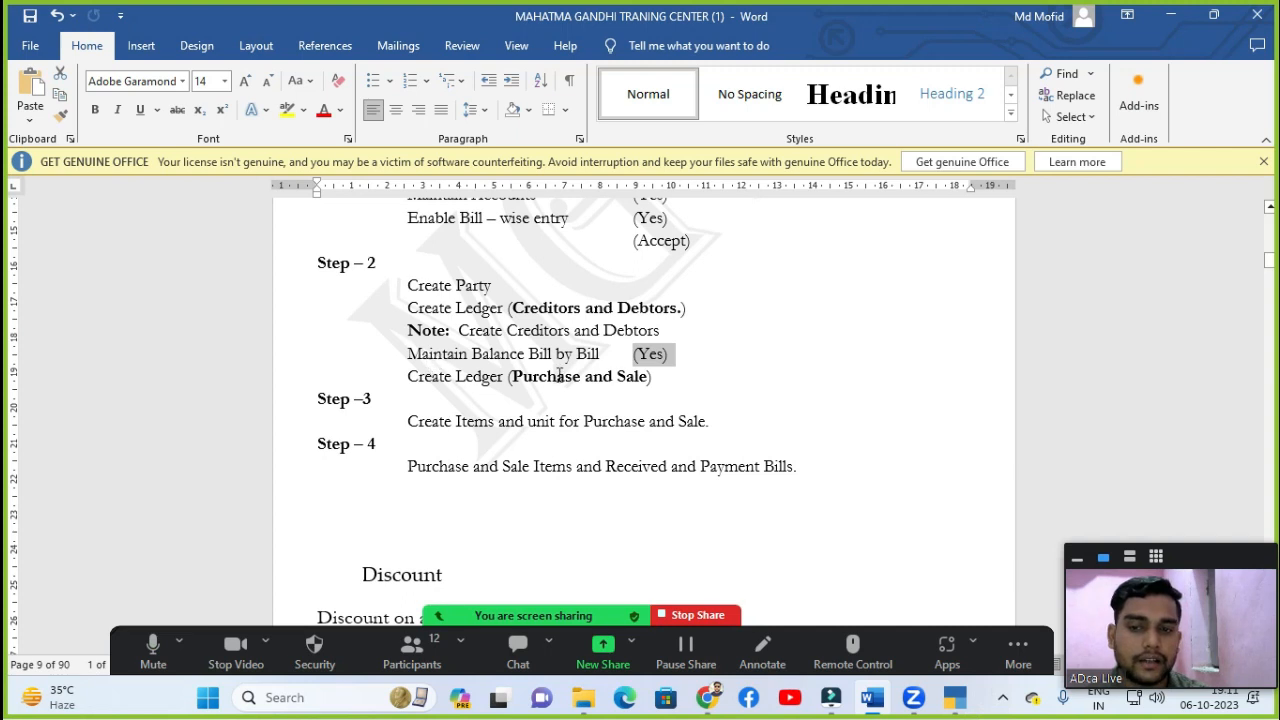
click(955, 697)
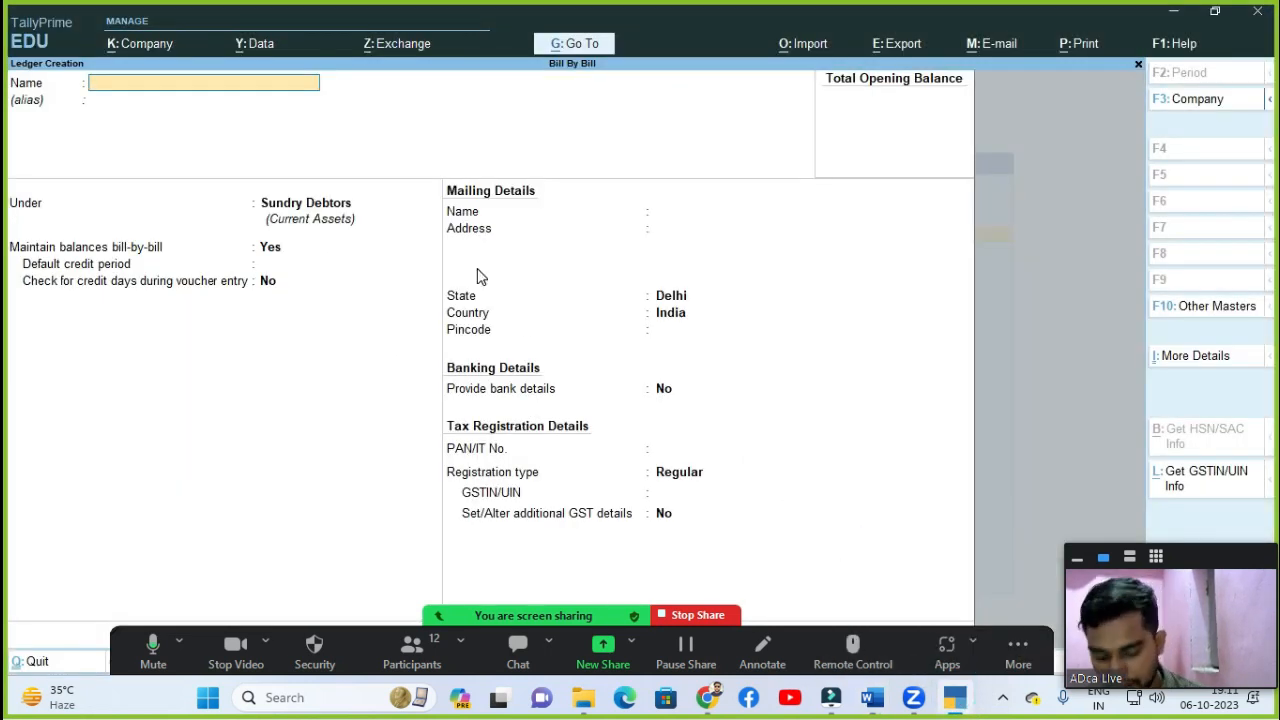
text(Purchase A/c)
key(Return)
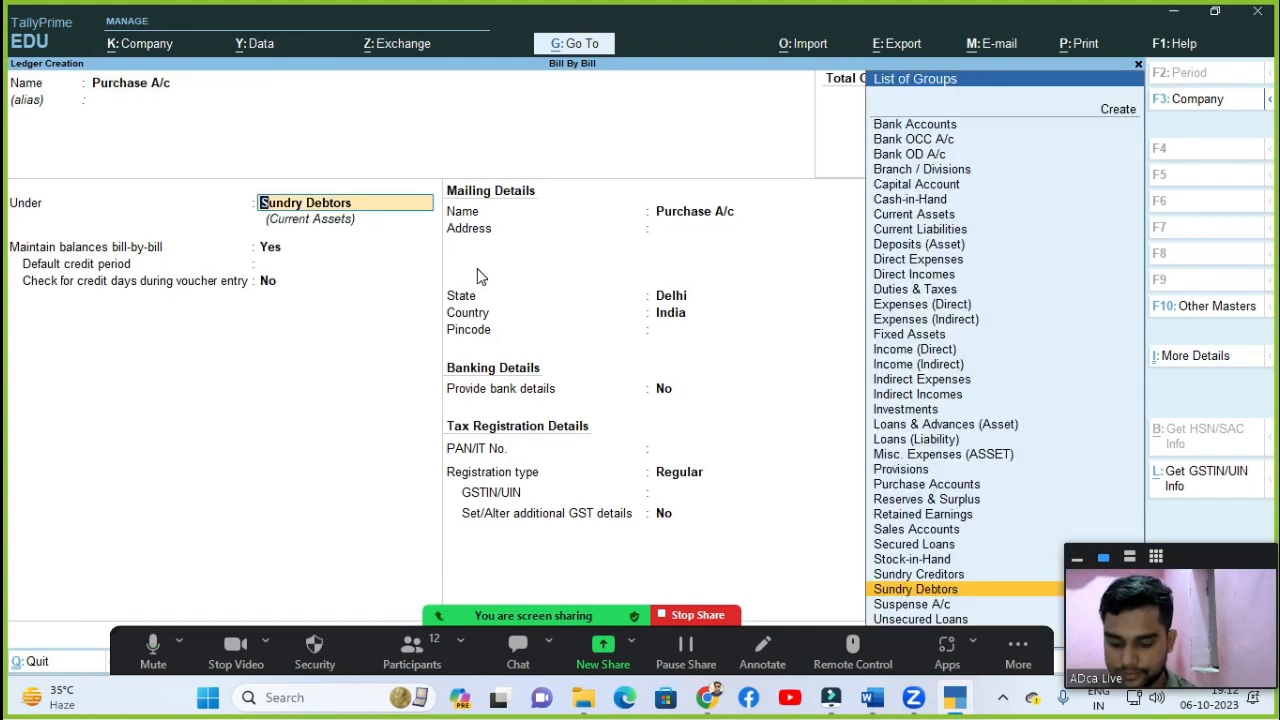
text(Pu)
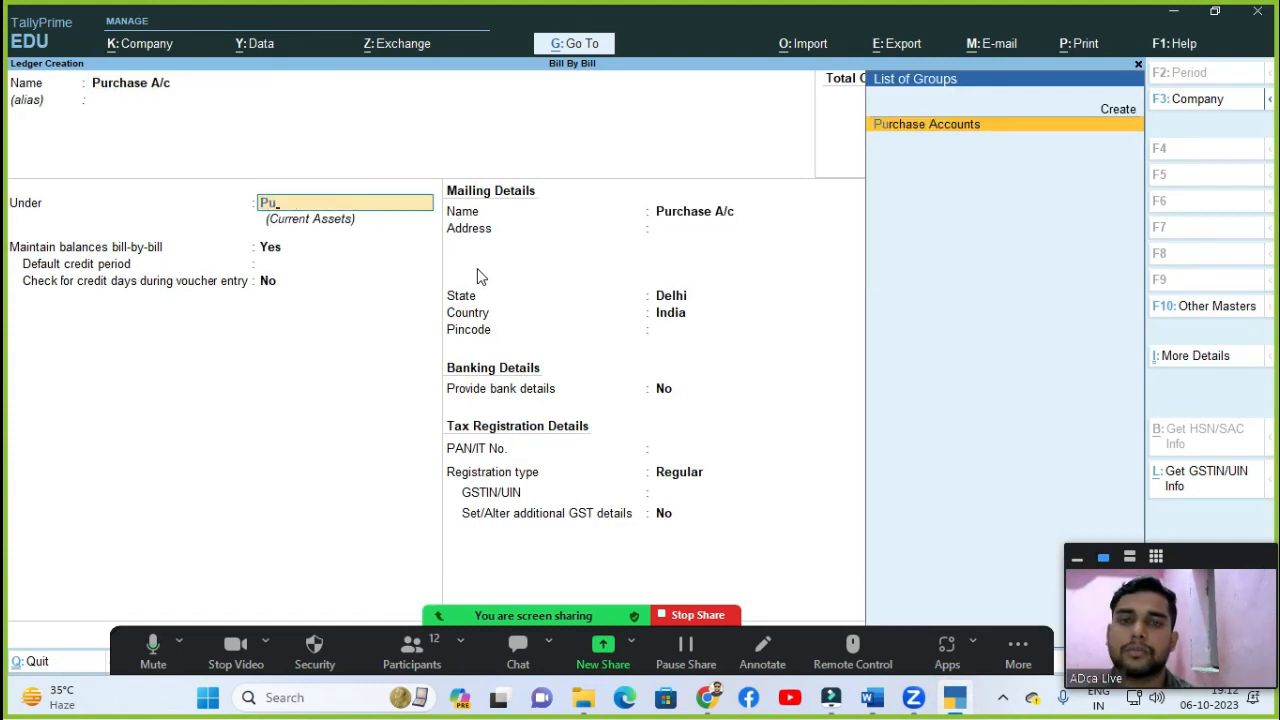
key(Return)
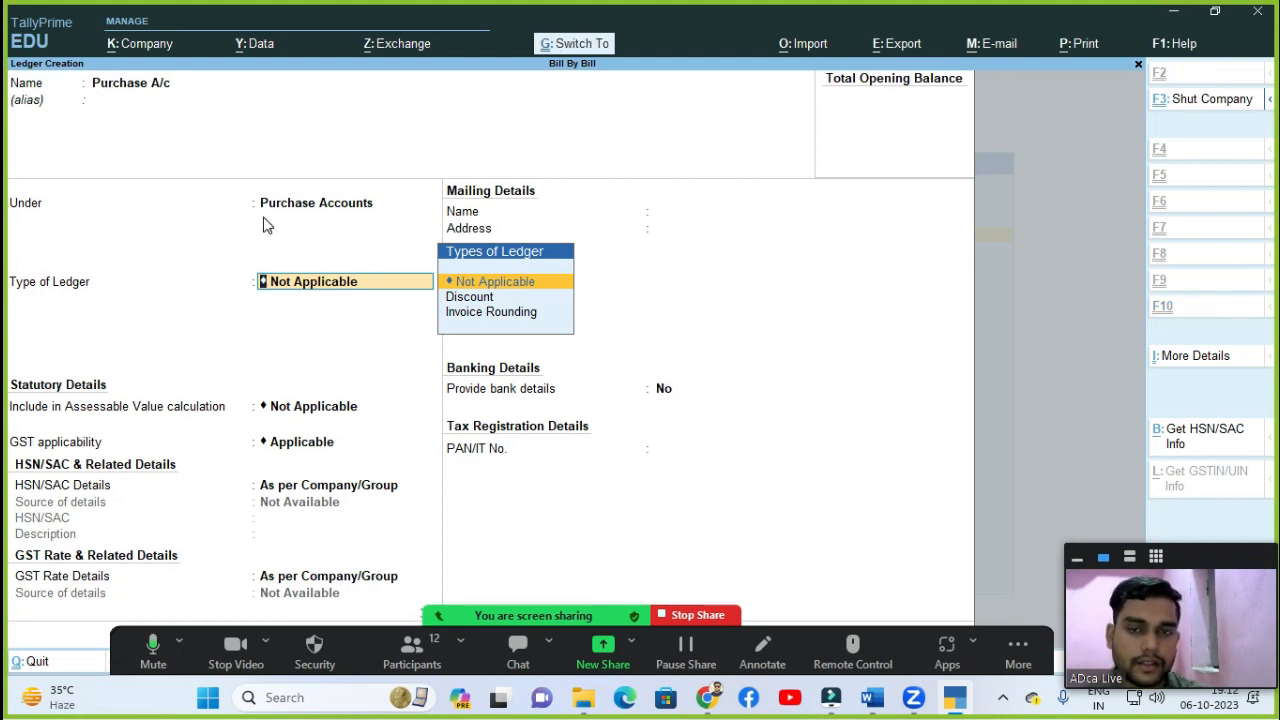
key(ctrl+a)
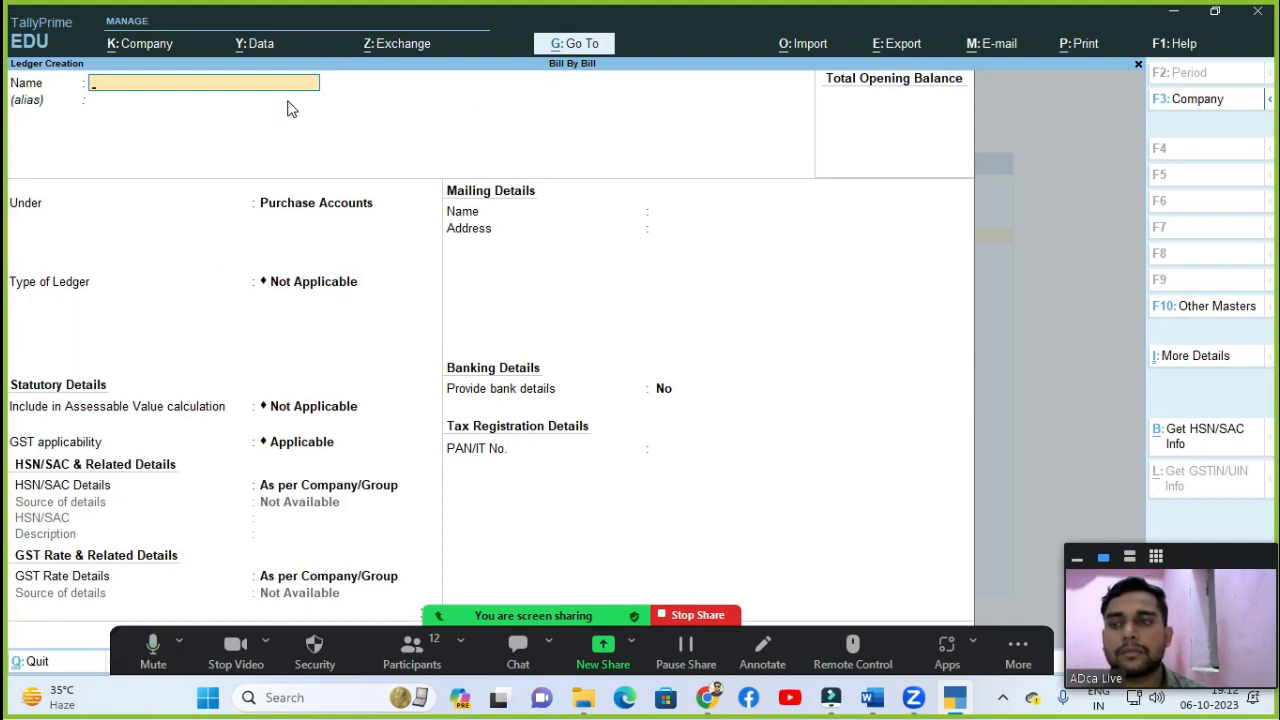
Step: Create a ledger named Sale A/c under Sales Accounts and save it with the remaining defaults
text(Sake)
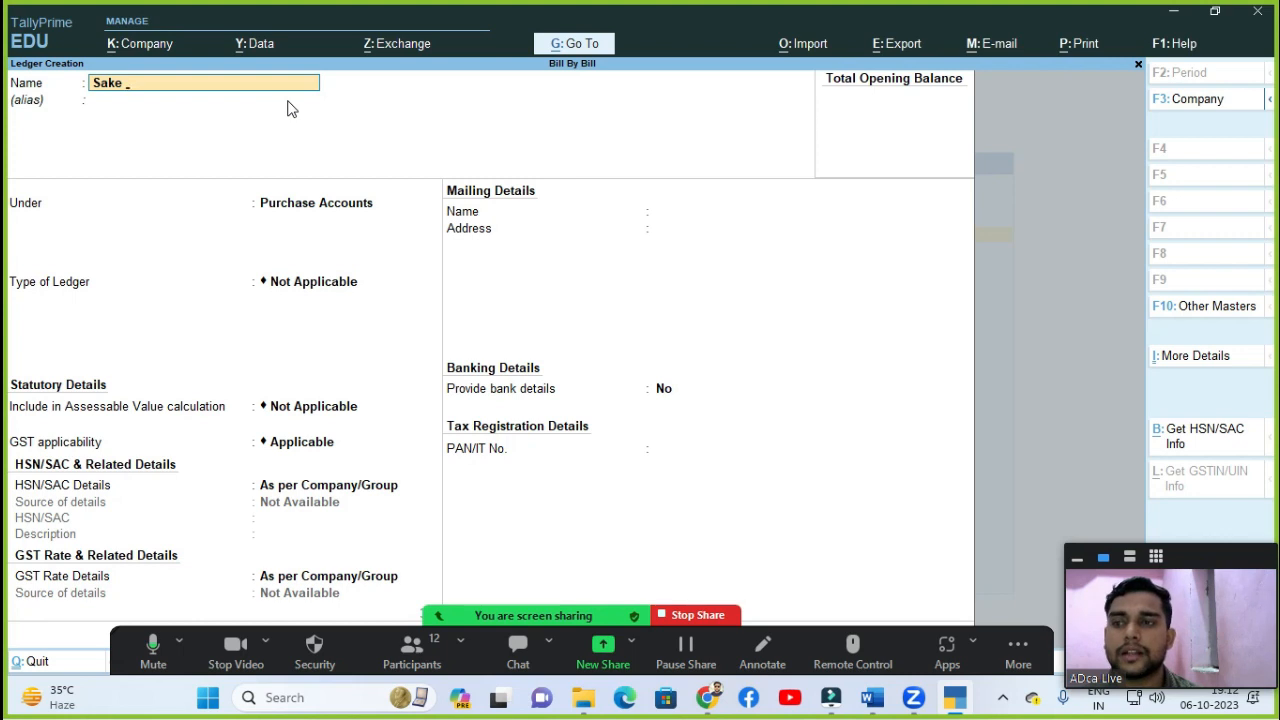
key(BackSpace)
key(BackSpace)
text(le a)
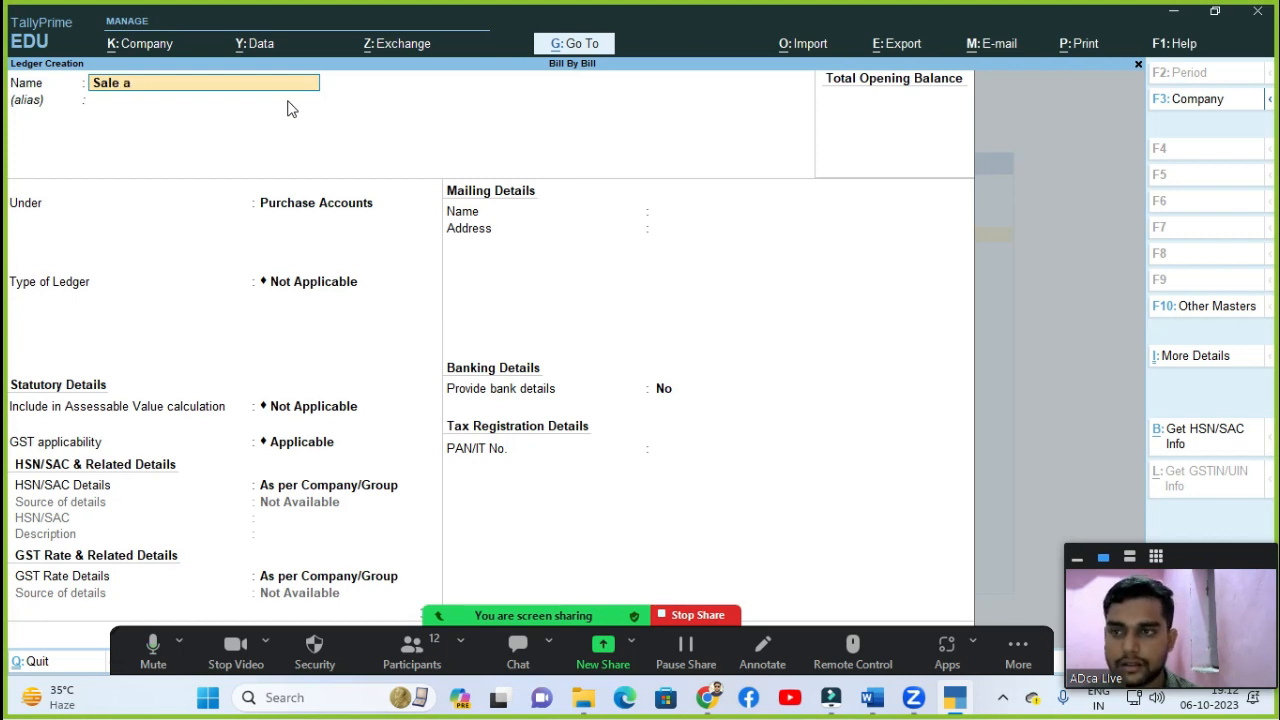
text(A/c)
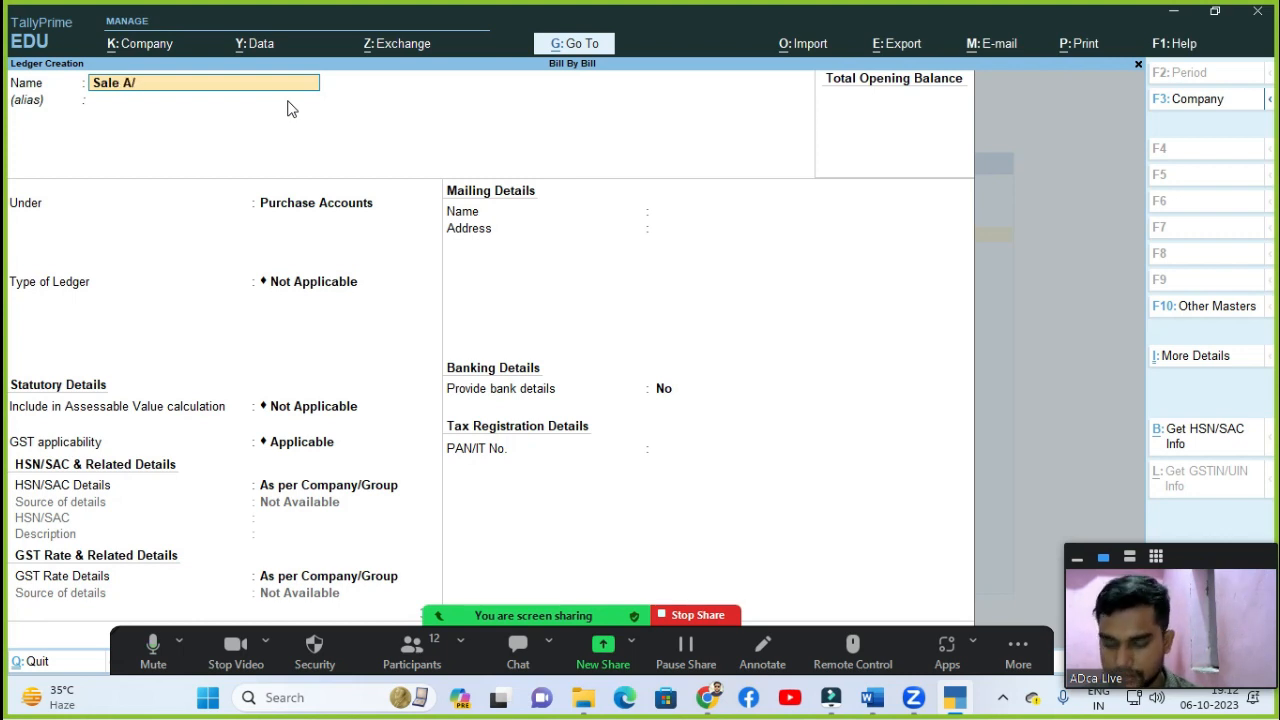
key(Return)
key(Return)
text(Sa)
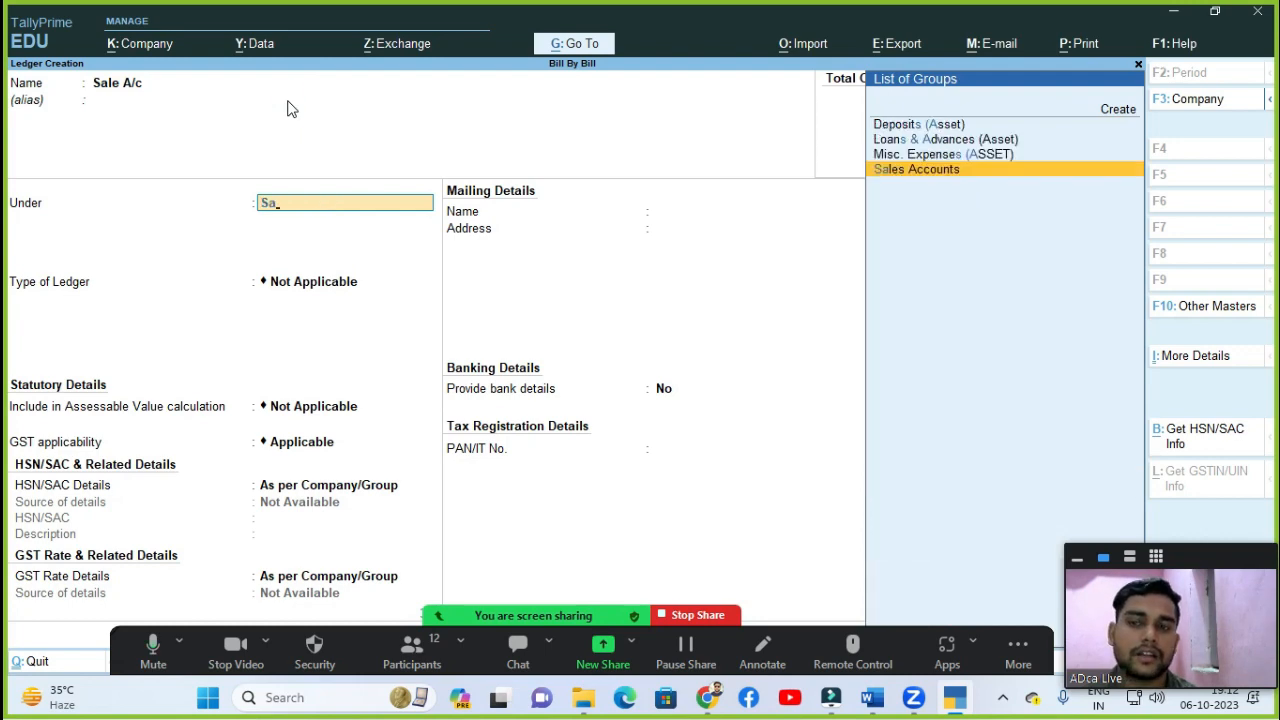
key(Return)
key(ctrl+a)
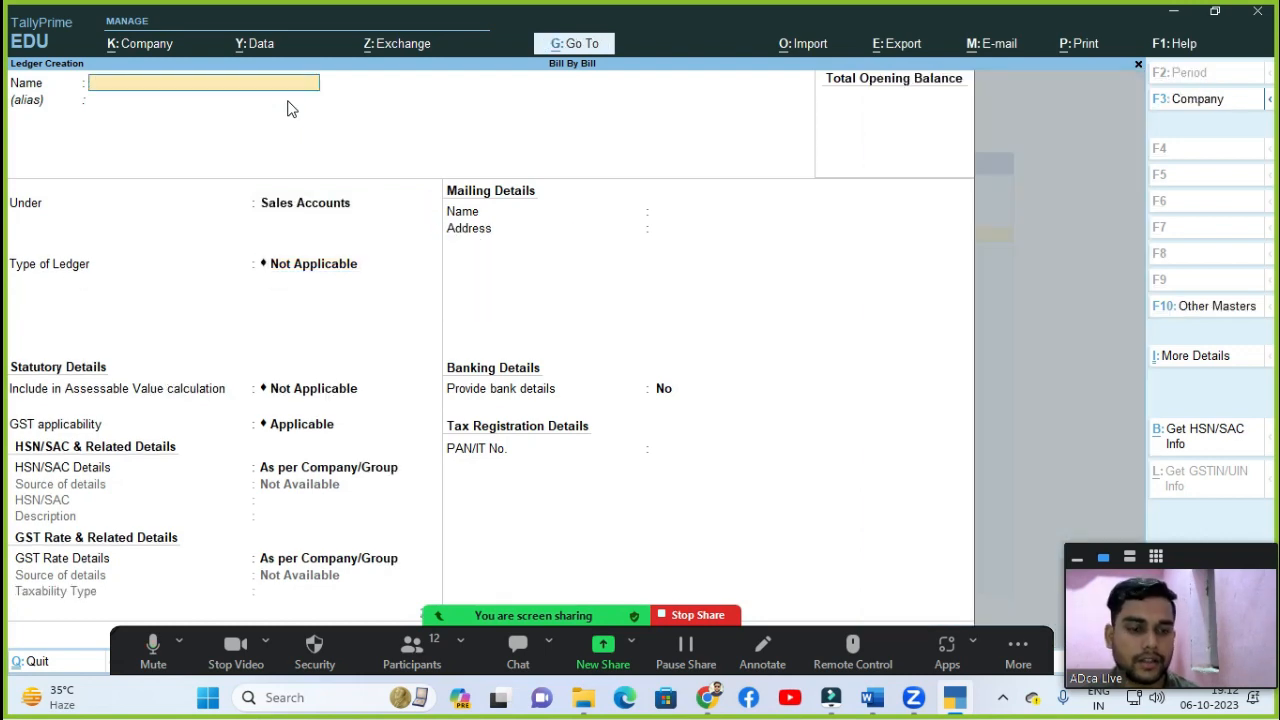
Step: Review Step 2 and Step 3 in the Word notes, covering the purchase and sale ledgers and the items and units
click(874, 700)
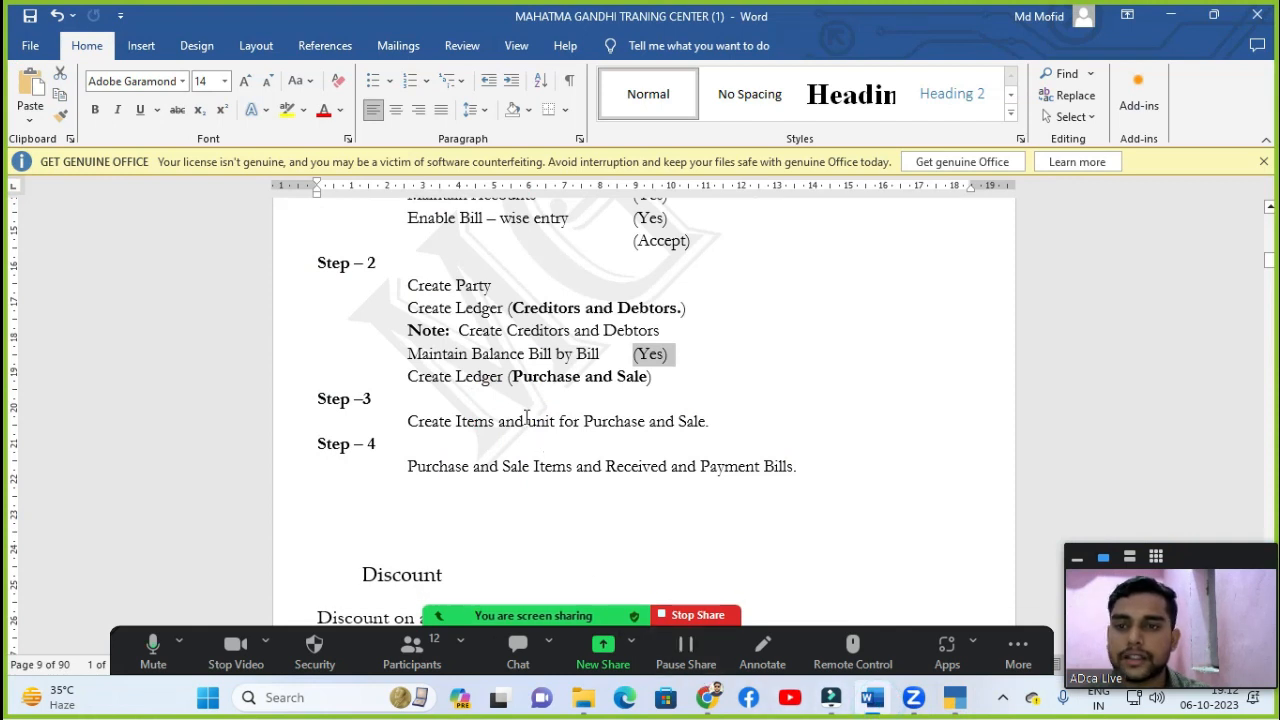
drag(410, 374, 590, 378)
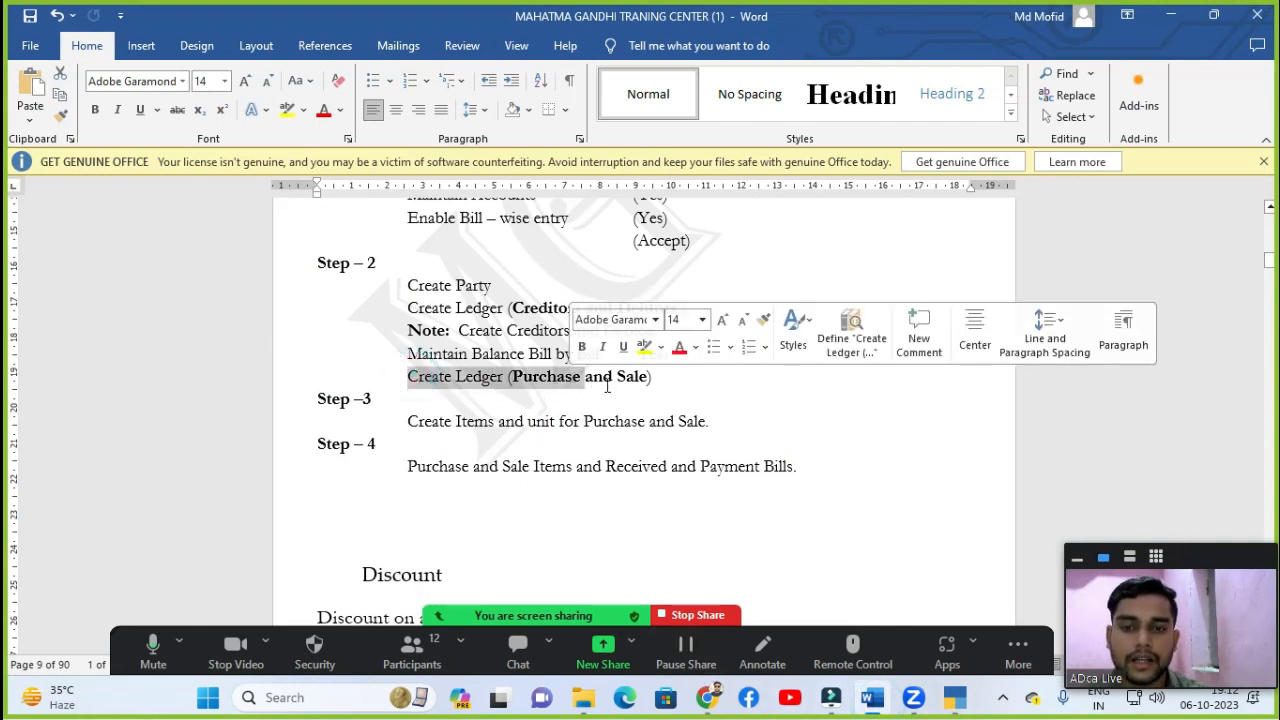
click(610, 378)
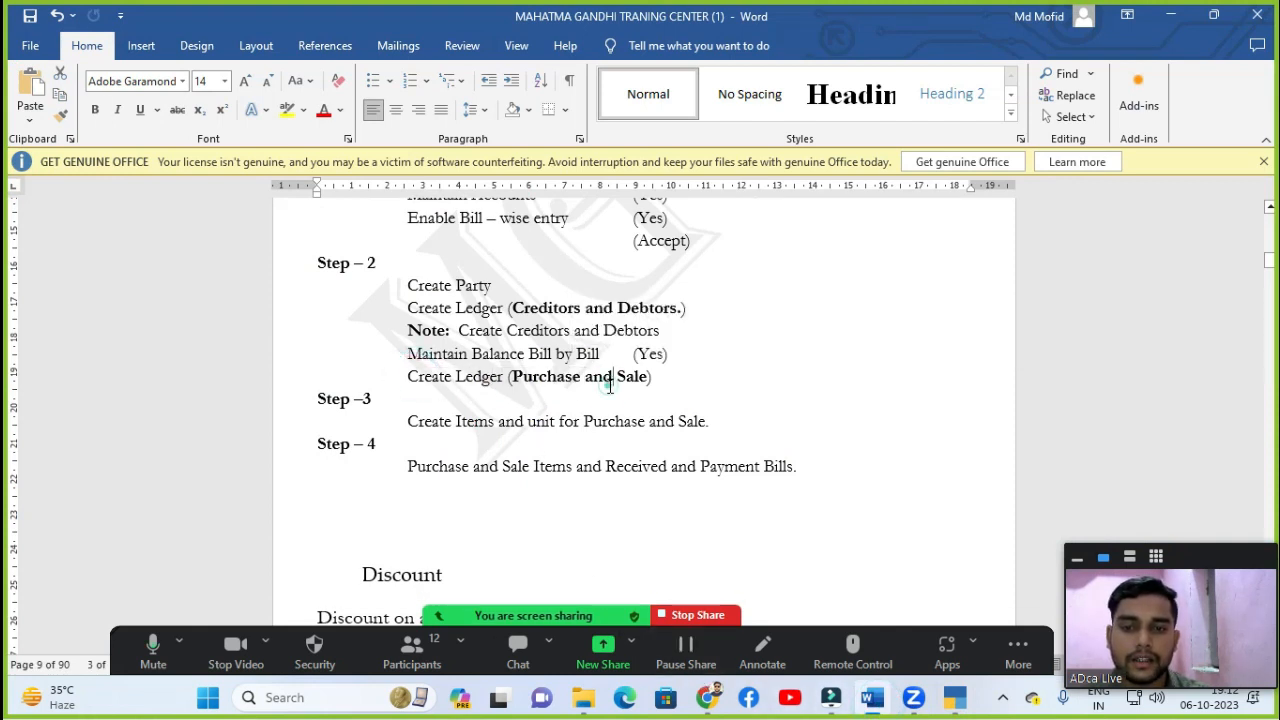
click(666, 375)
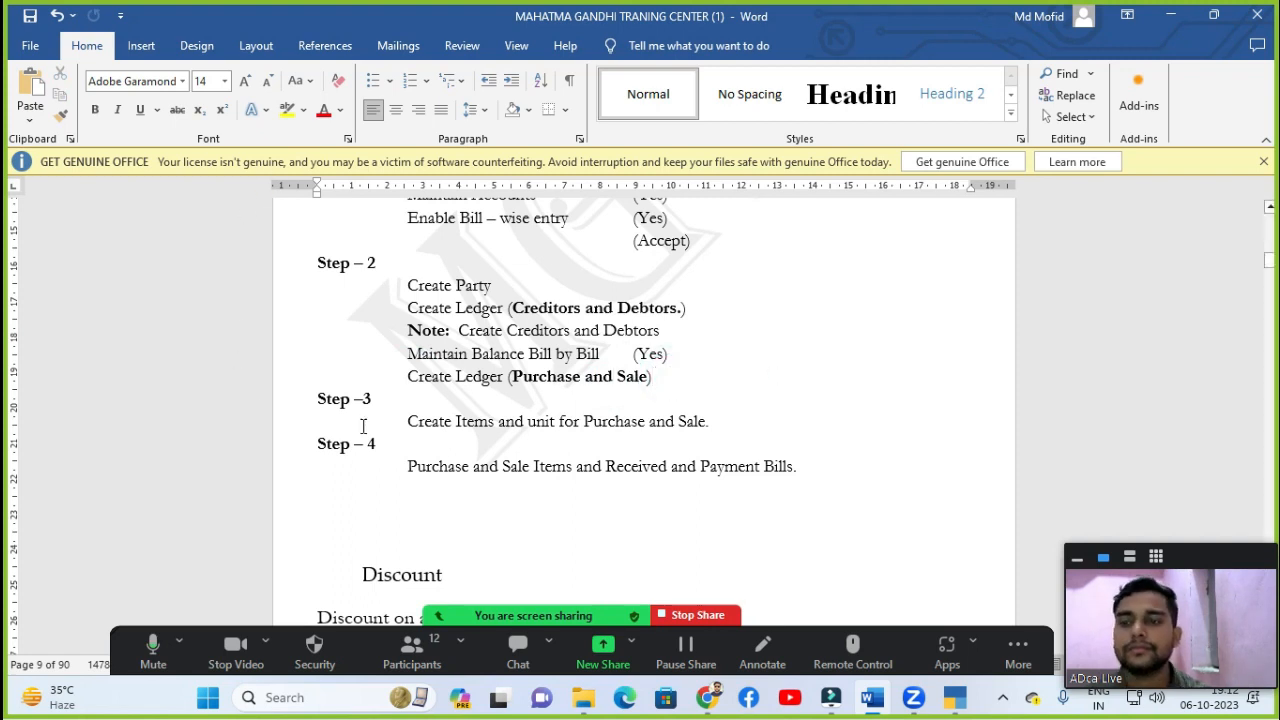
click(333, 262)
triple_click(370, 262)
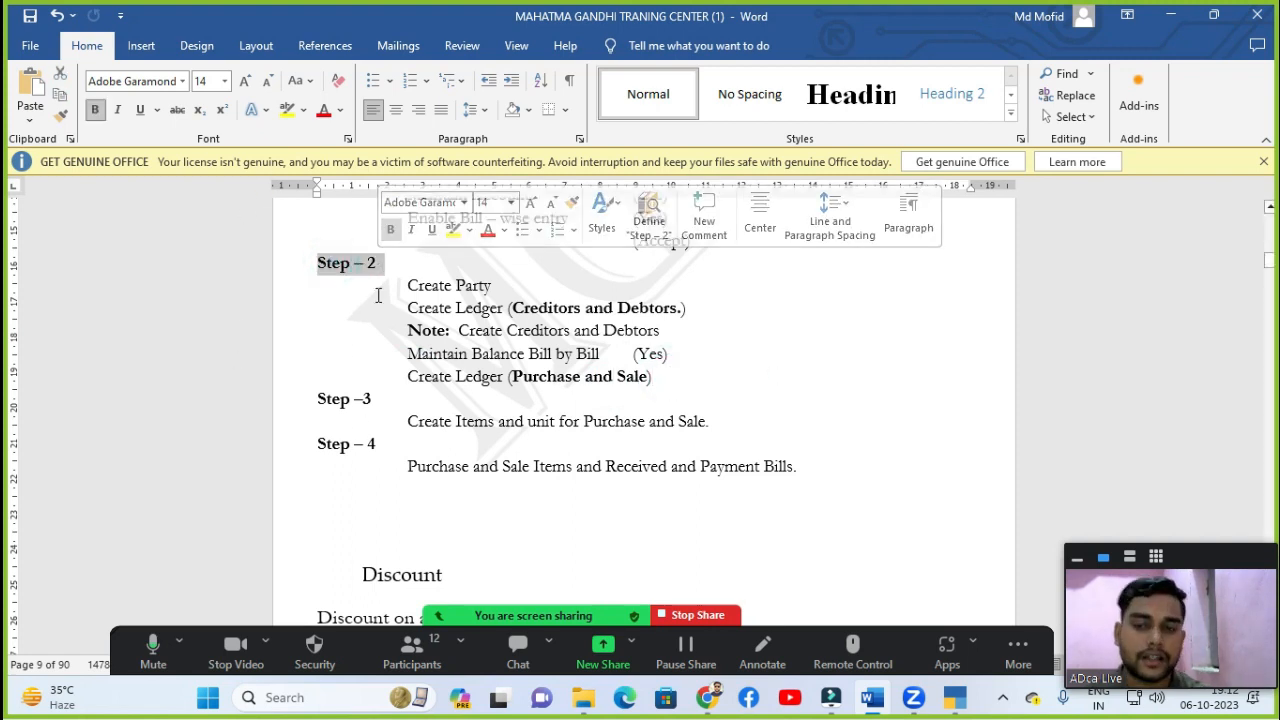
click(366, 306)
triple_click(329, 400)
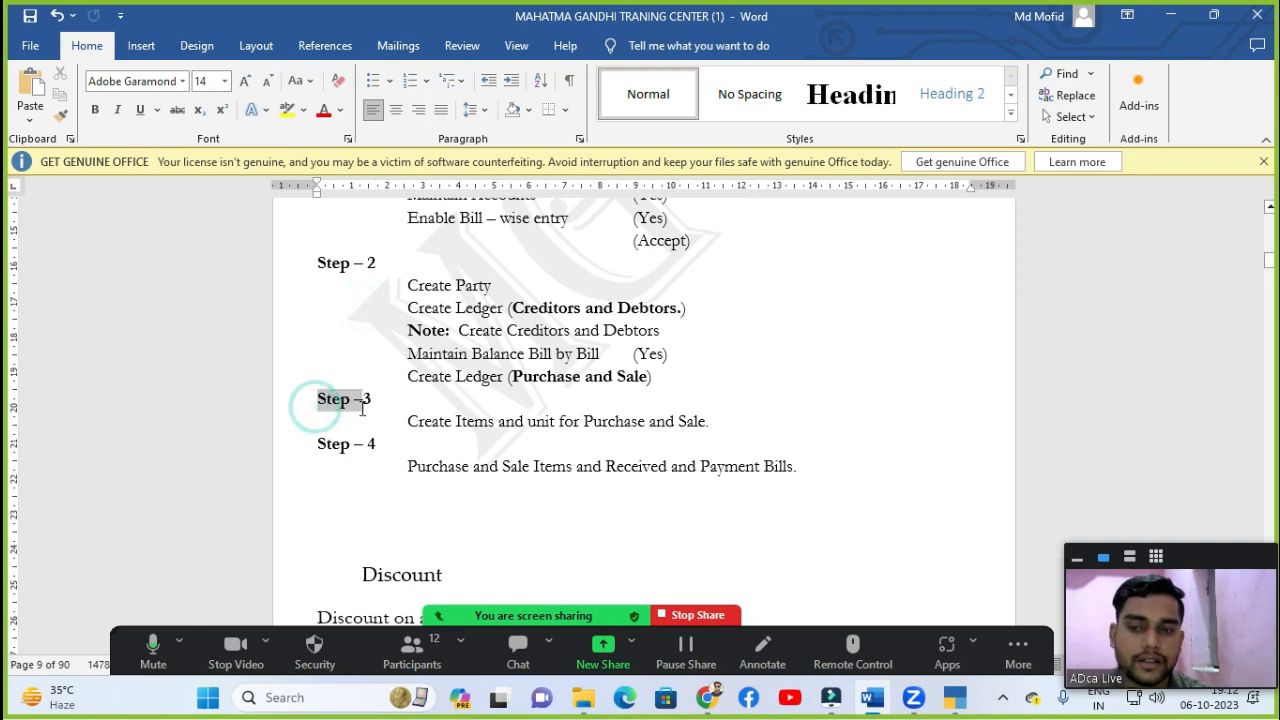
click(386, 421)
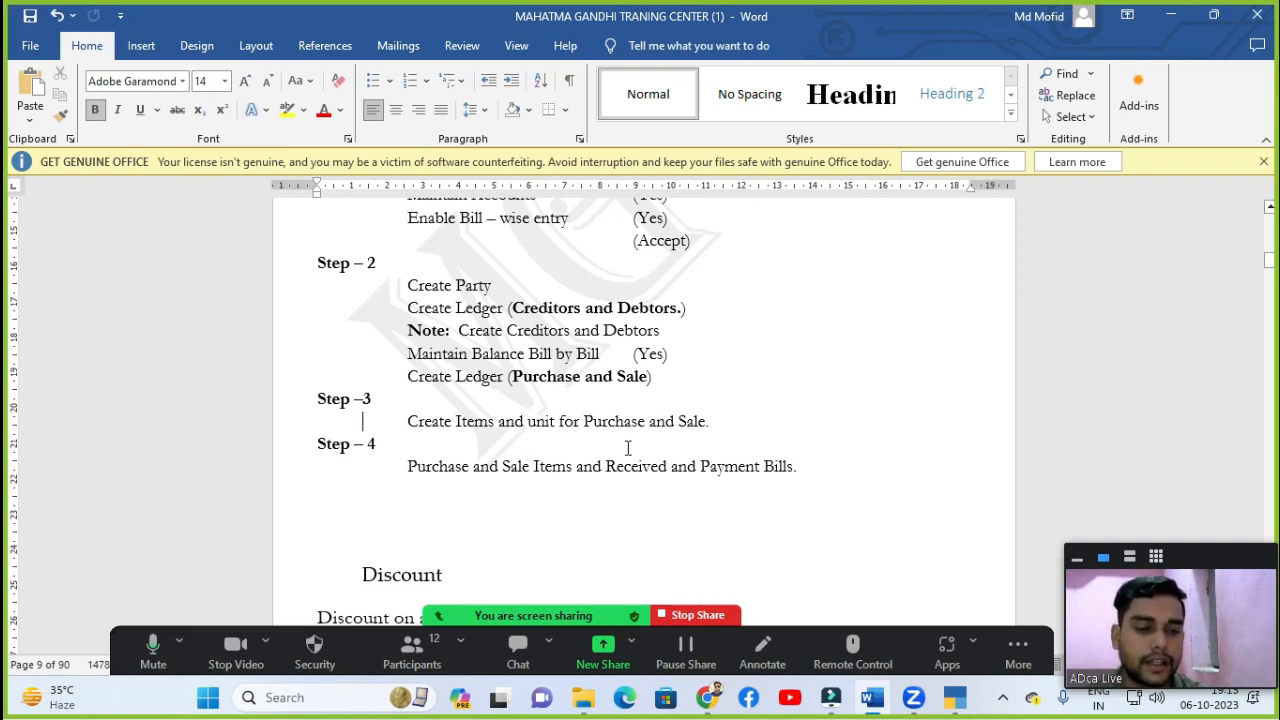
Step: Switch back to TallyPrime, leave ledger creation and start a stock item named Computer under Primary with category Not Applicable
click(968, 703)
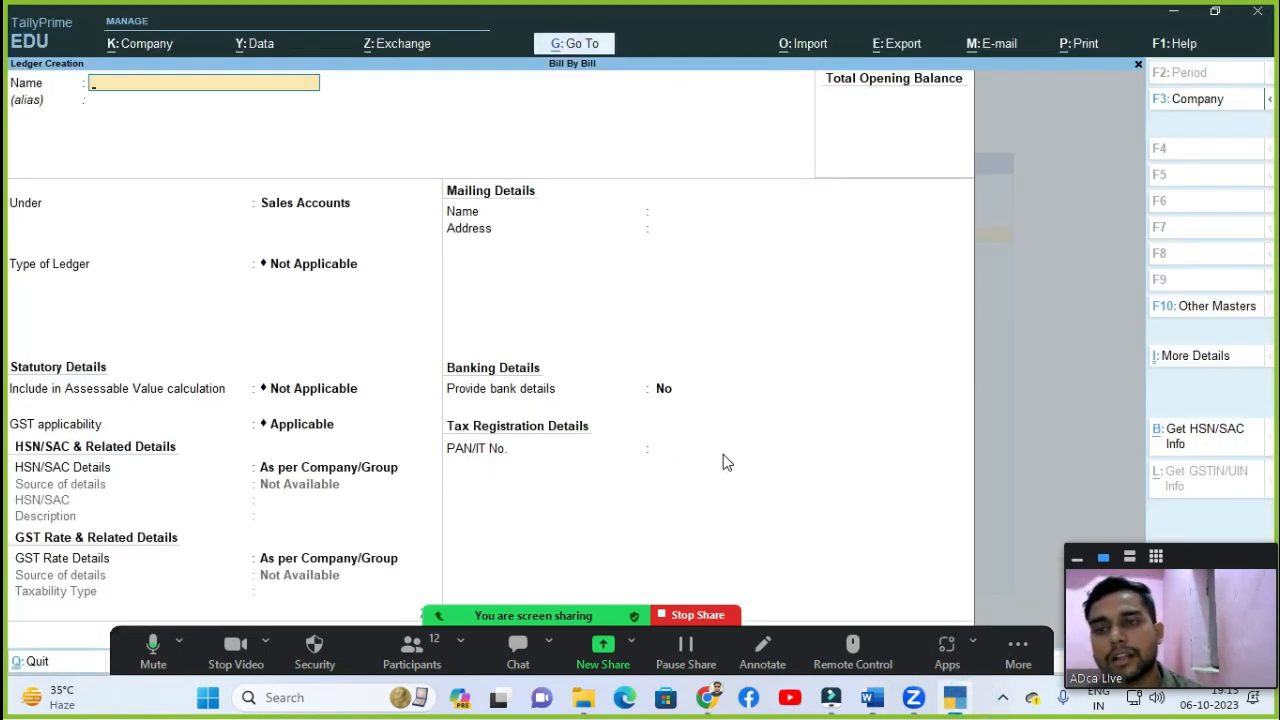
key(Escape)
key(Down)
key(Down)
key(Down)
key(Down)
key(Down)
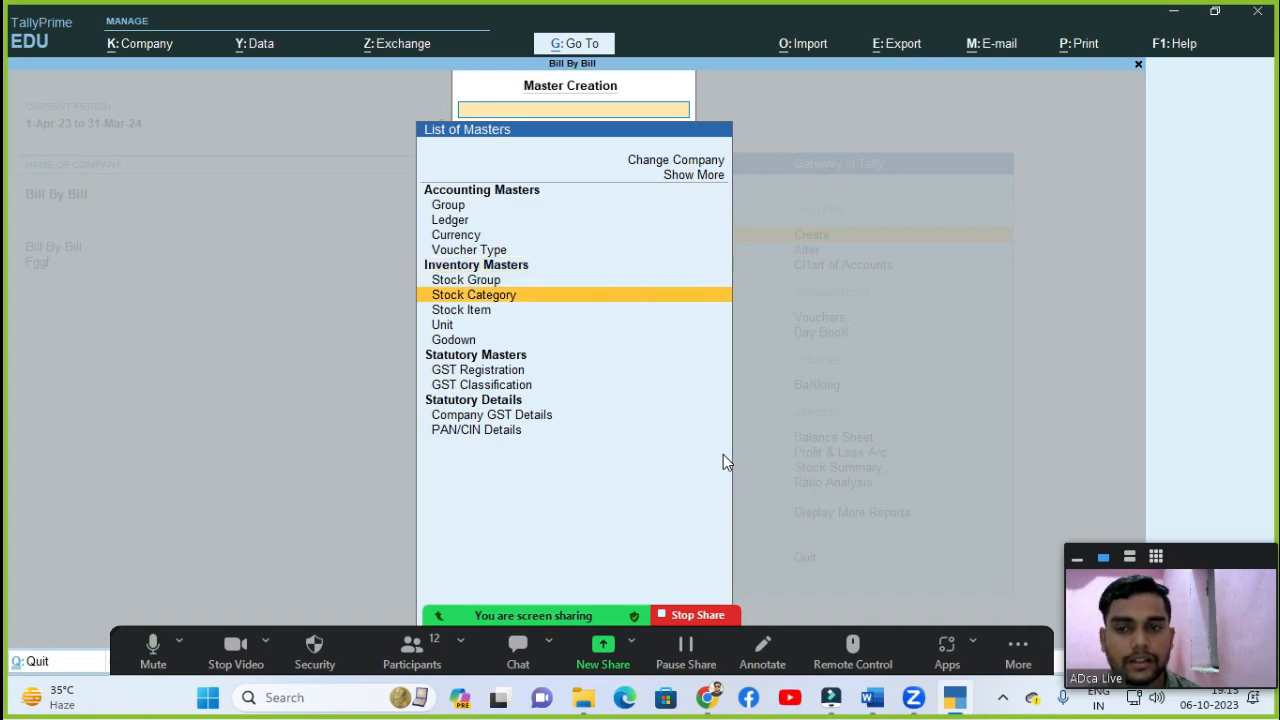
key(Down)
key(Return)
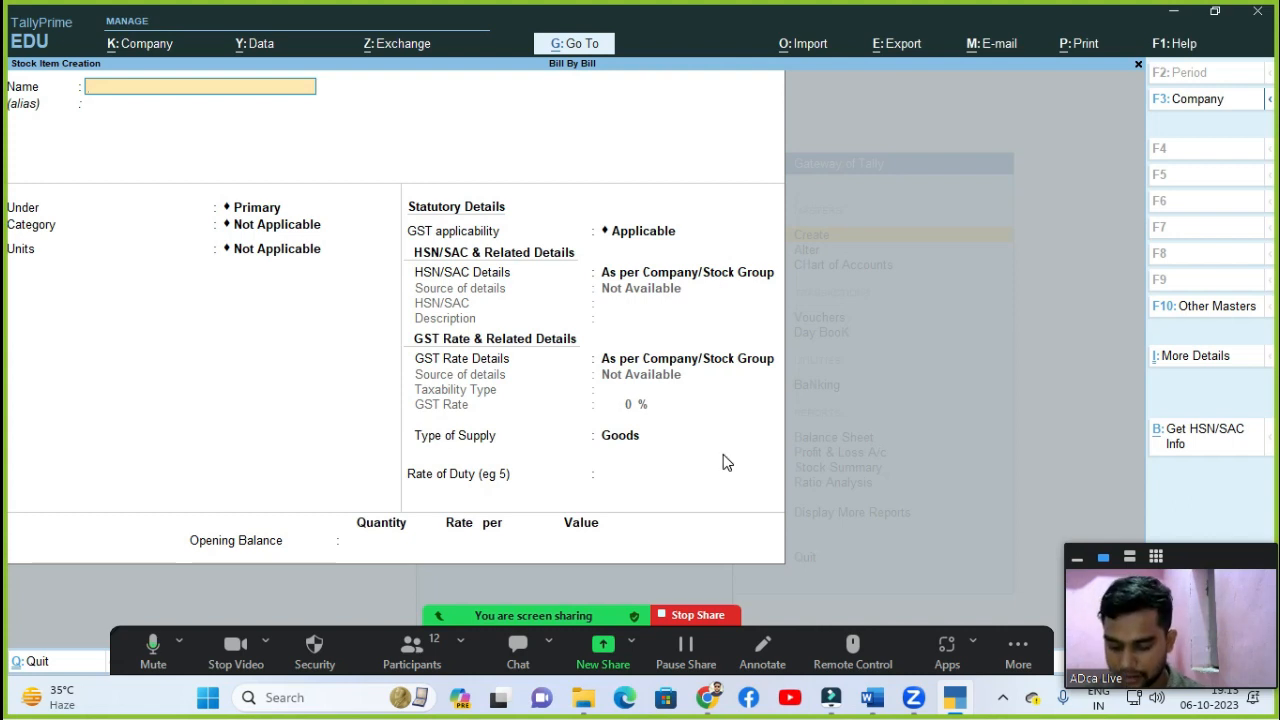
text(Computer)
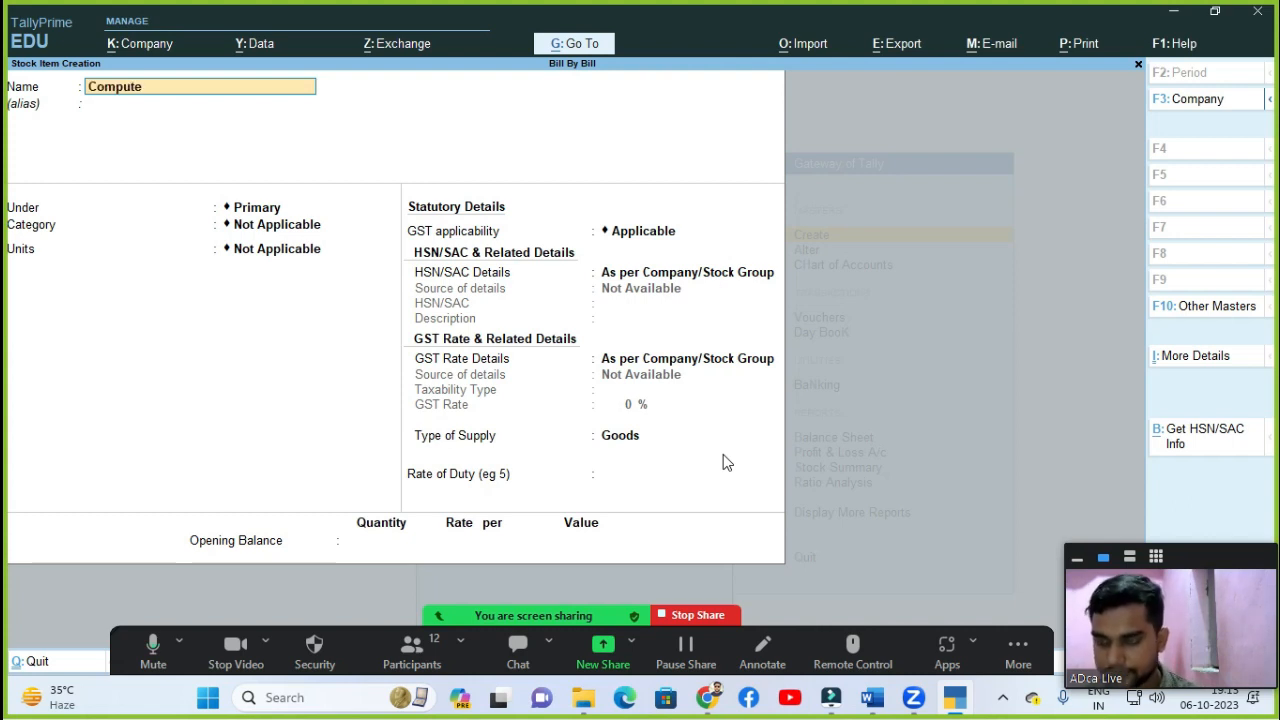
key(Return)
key(Return)
key(Return)
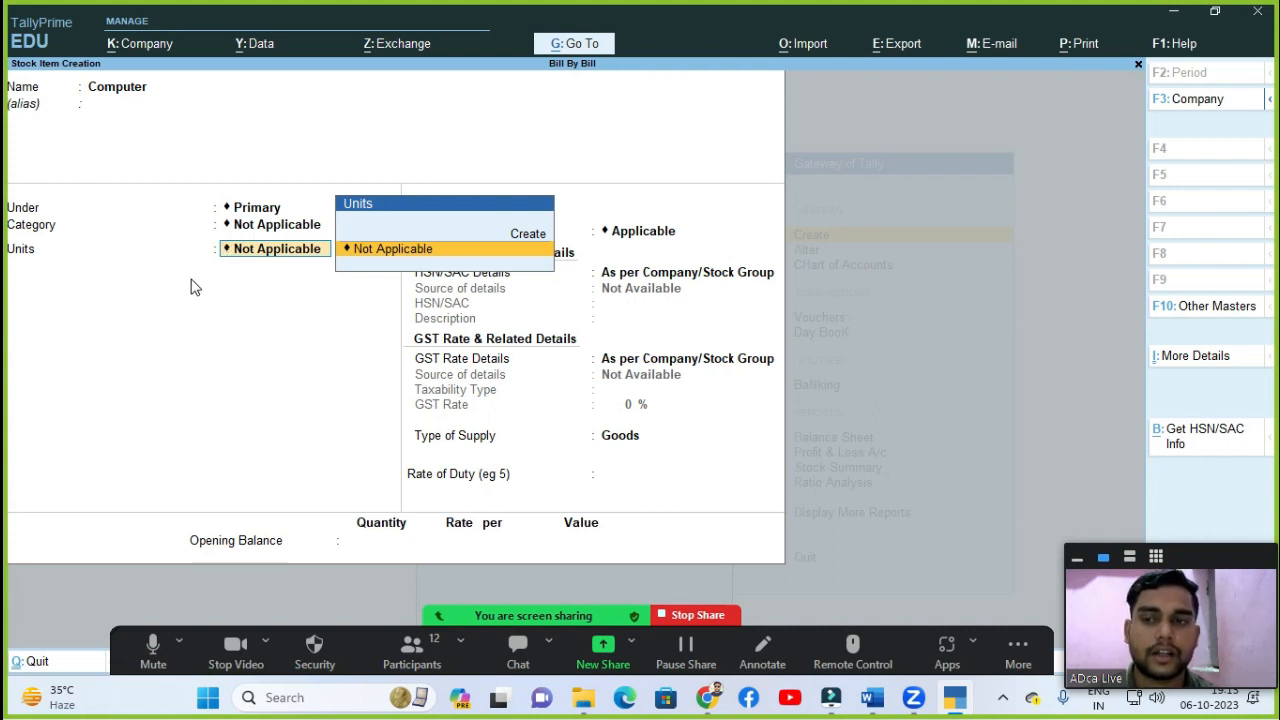
Step: Create a simple unit Pcs for the item with quantity code PCS-PIECES, no formal name and 0 decimal places
key(alt+c)
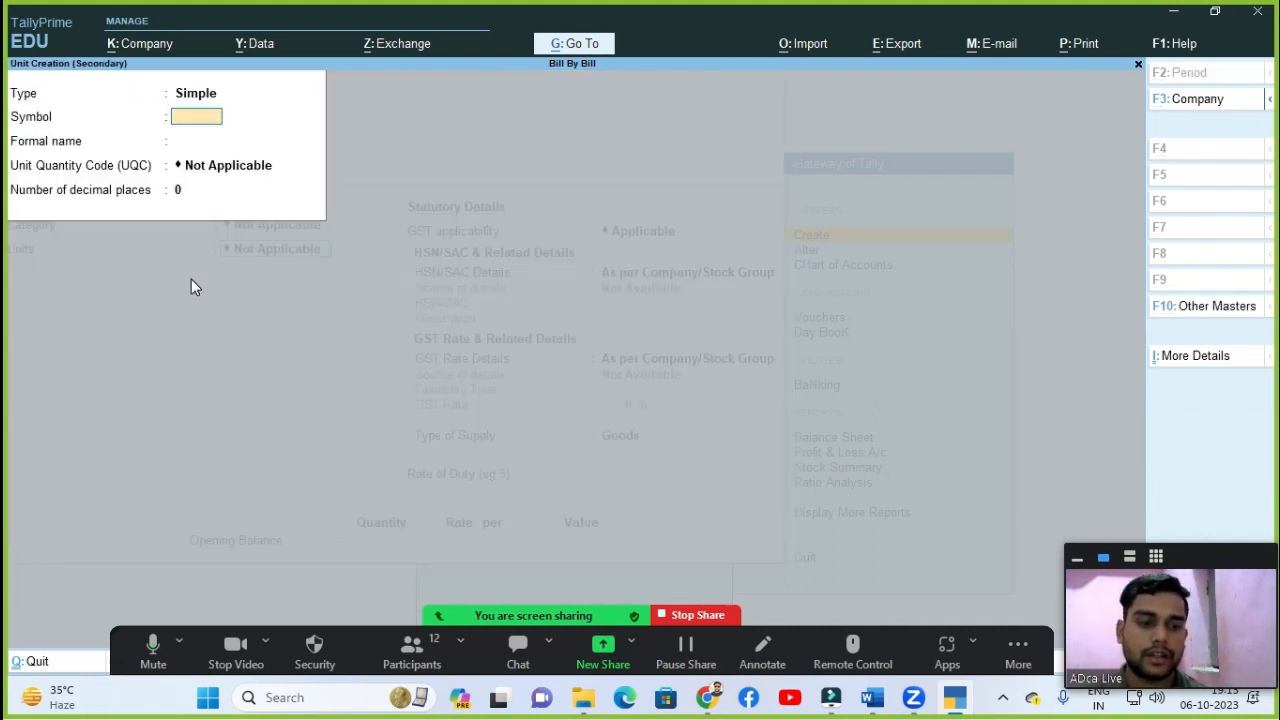
text(Pcs)
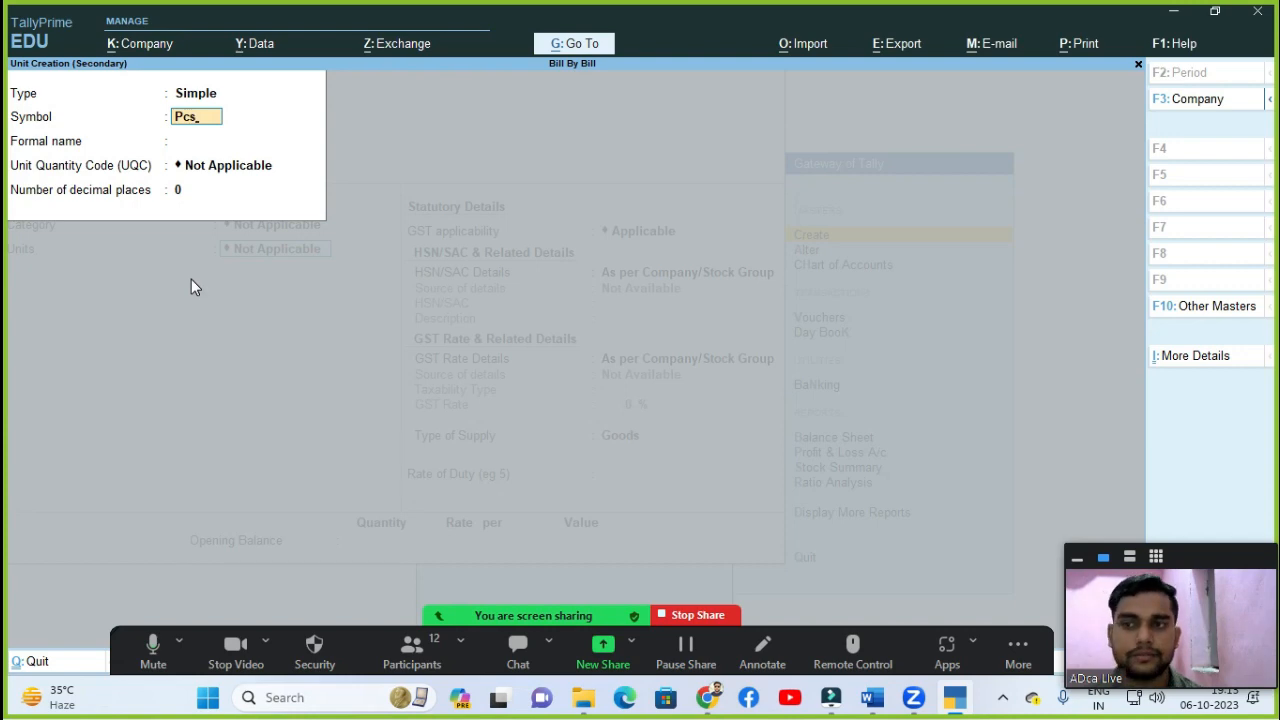
key(Return)
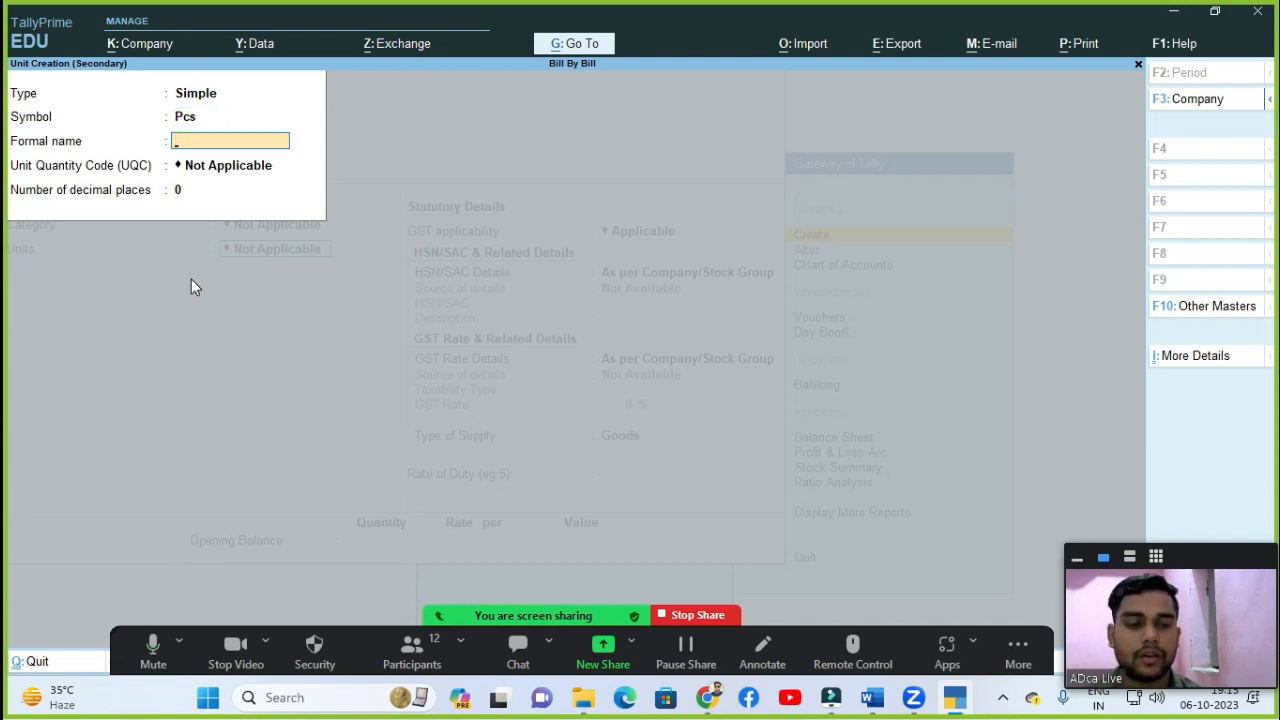
key(Return)
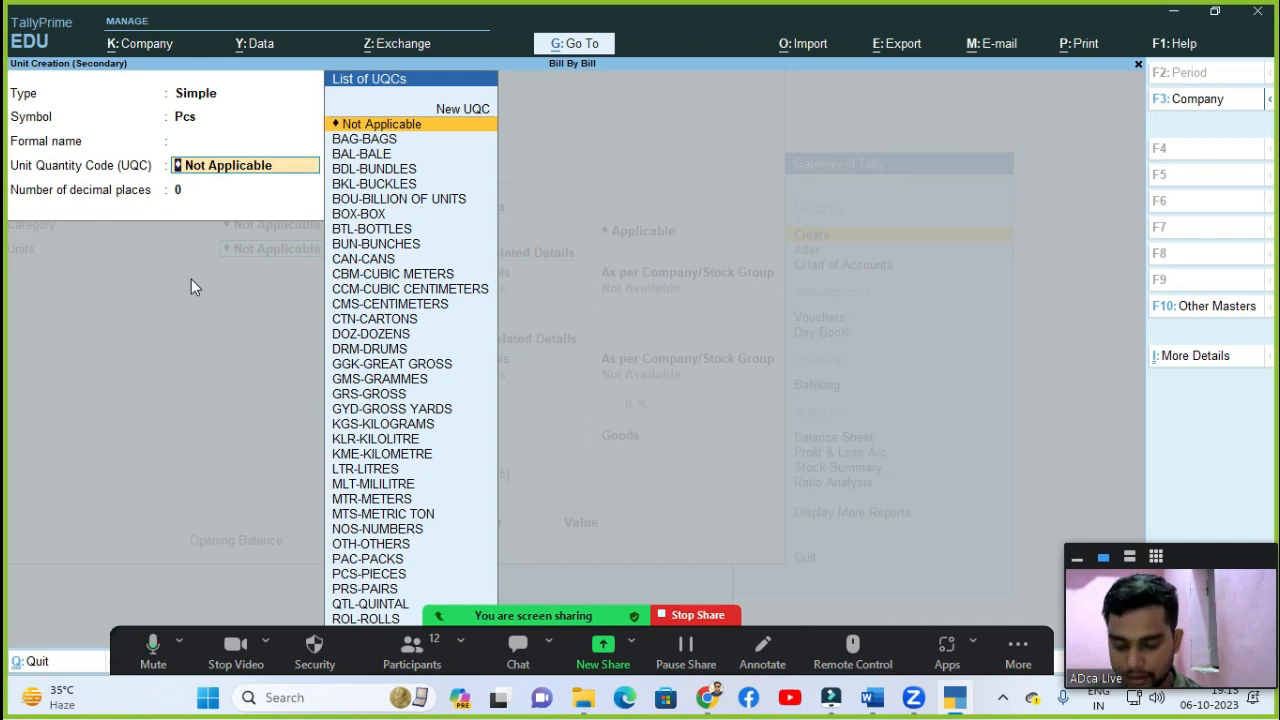
text(pi)
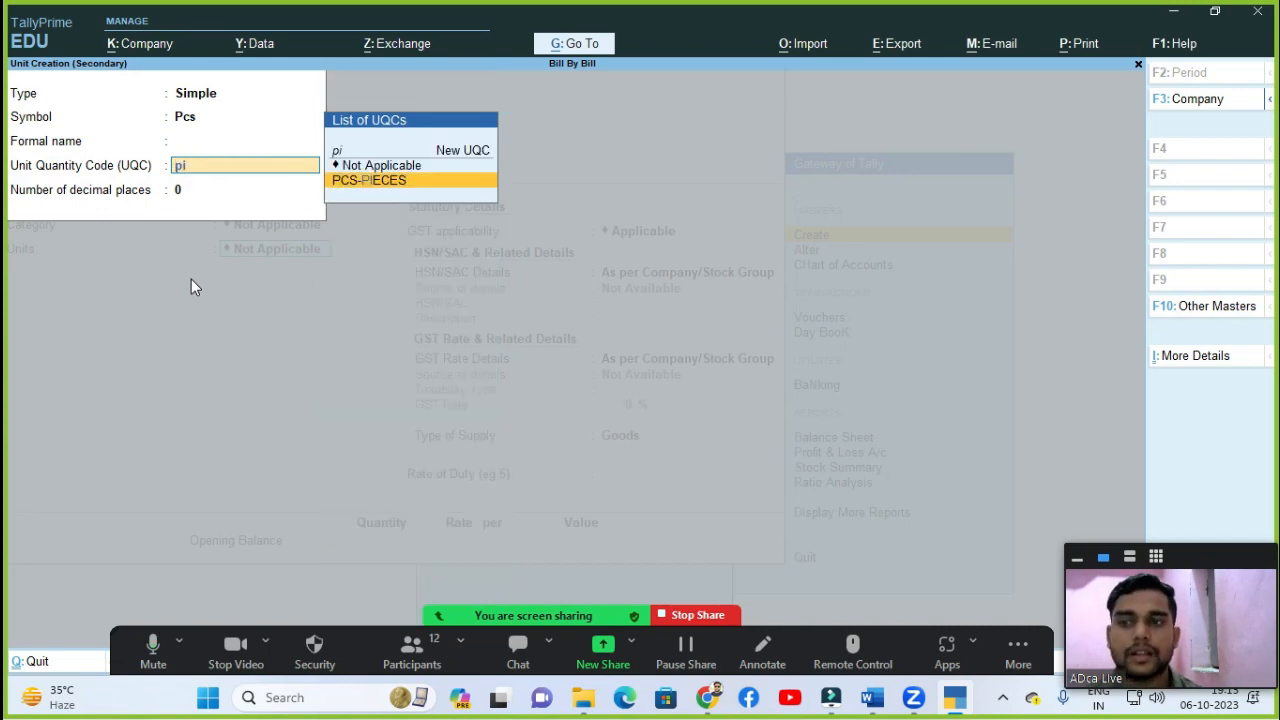
key(Return)
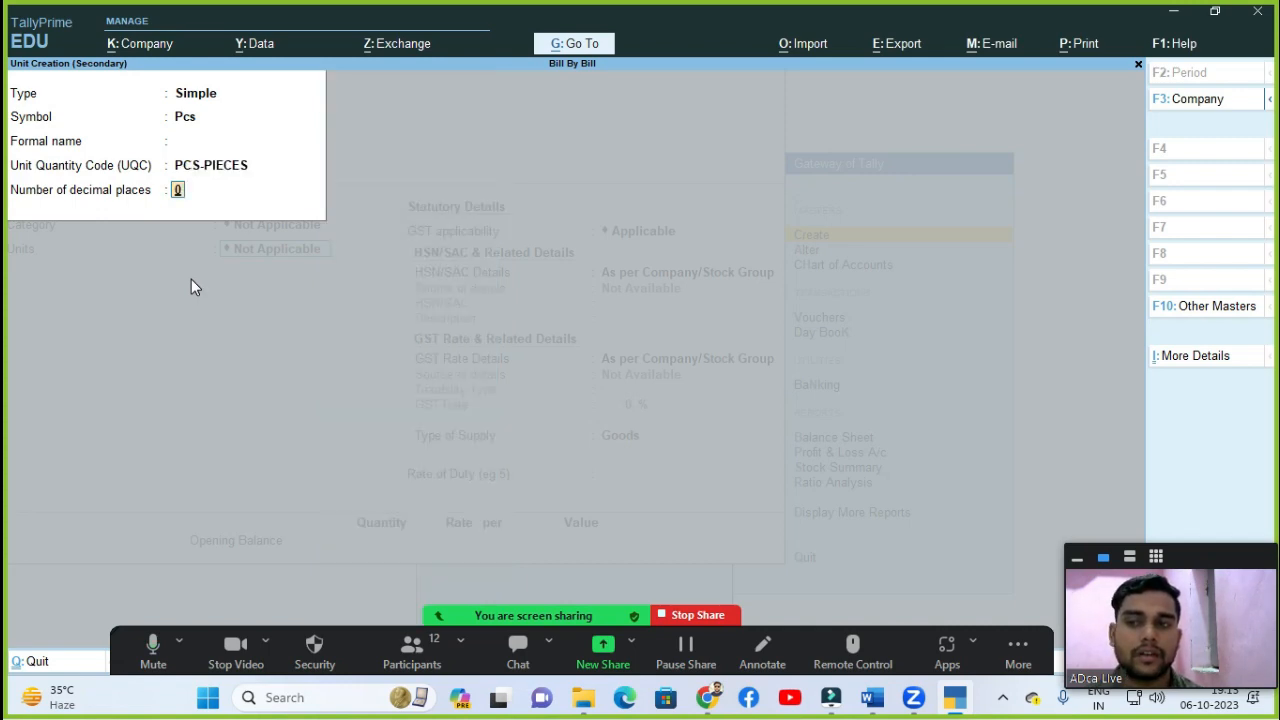
key(Return)
key(Return)
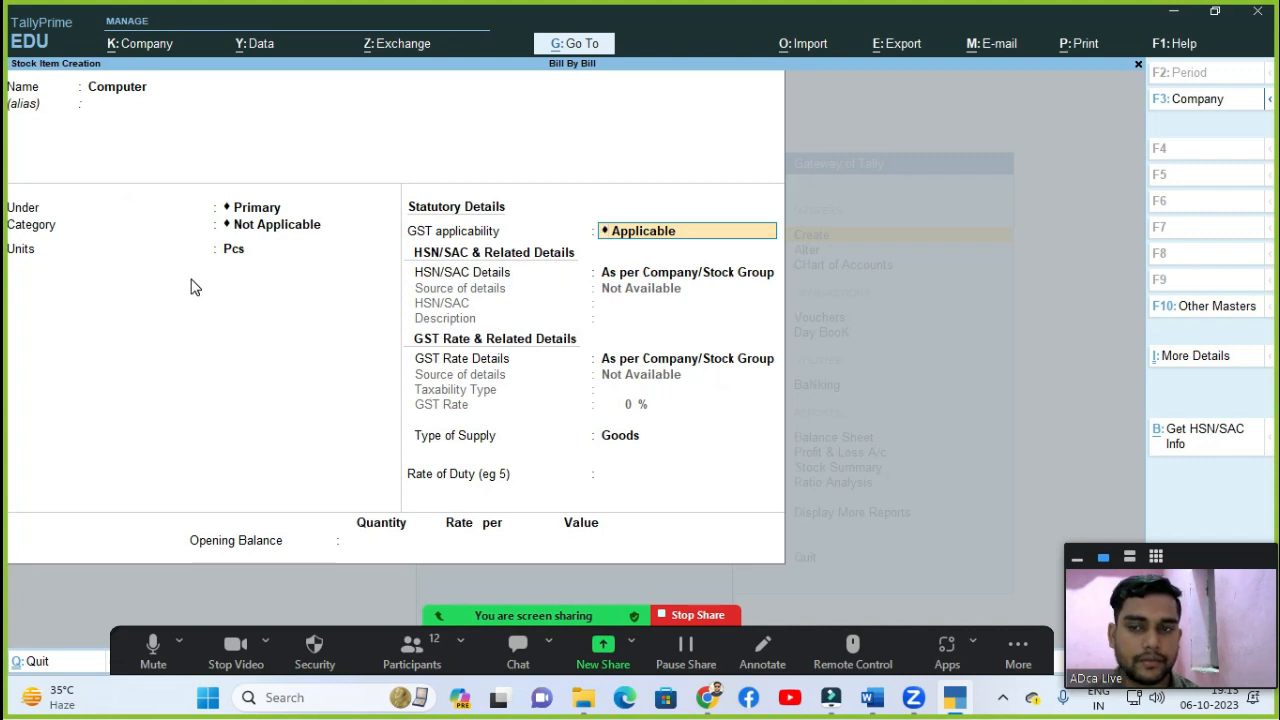
Step: Keep the default GST details and a blank opening balance for the Computer item, and save it
key(Return)
key(Return)
key(Return)
key(Return)
key(Return)
key(Return)
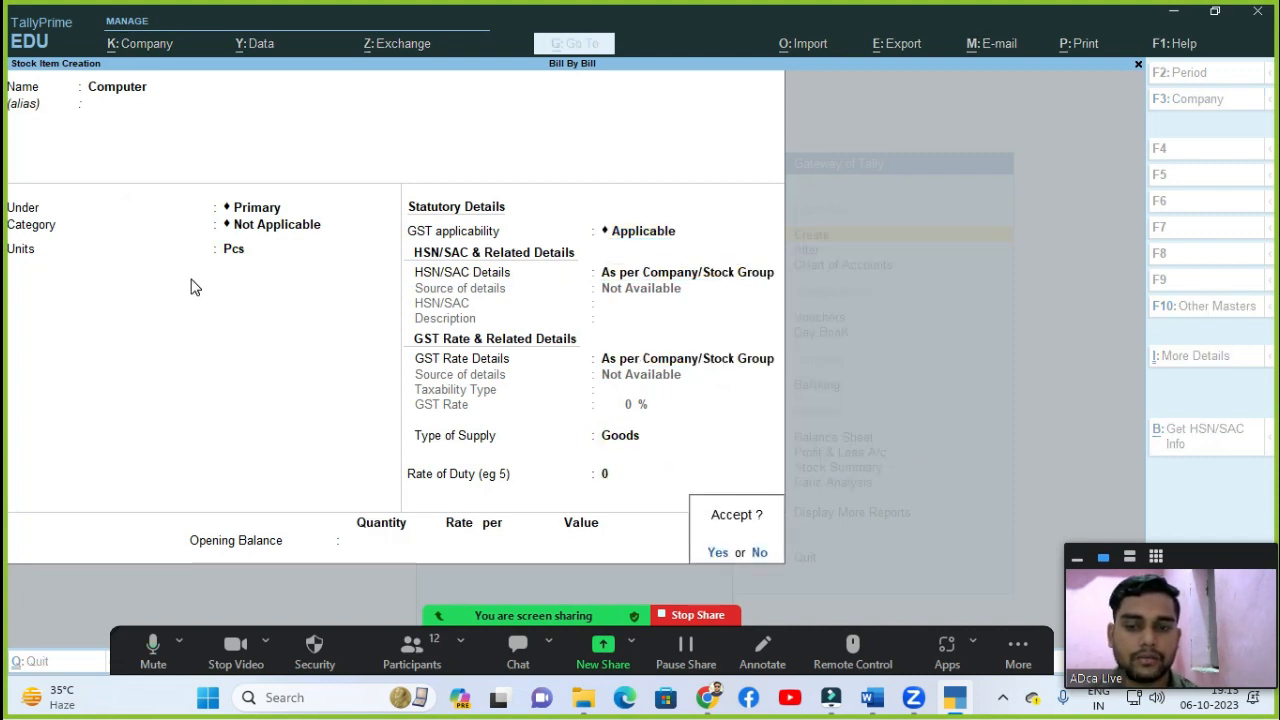
key(Return)
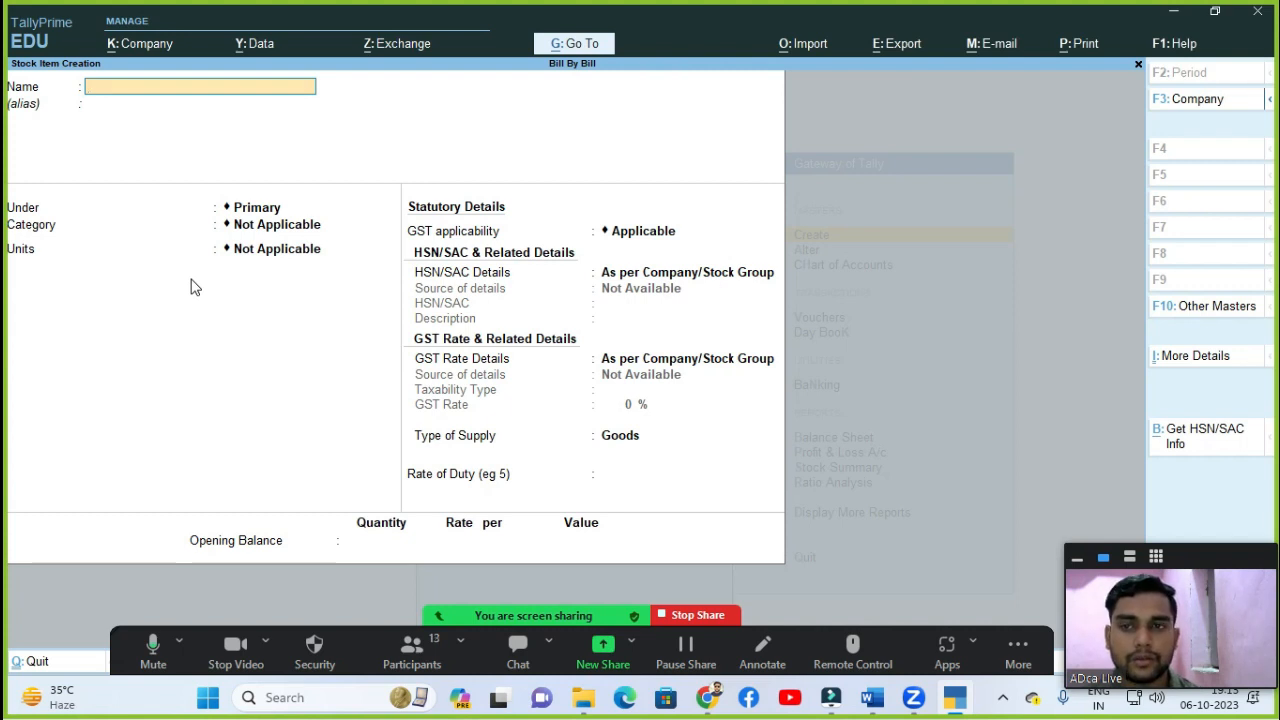
Step: Create a stock item named Mouse under Primary with category Not Applicable and unit Pcs, keeping the default GST details, and save it
text(MOu)
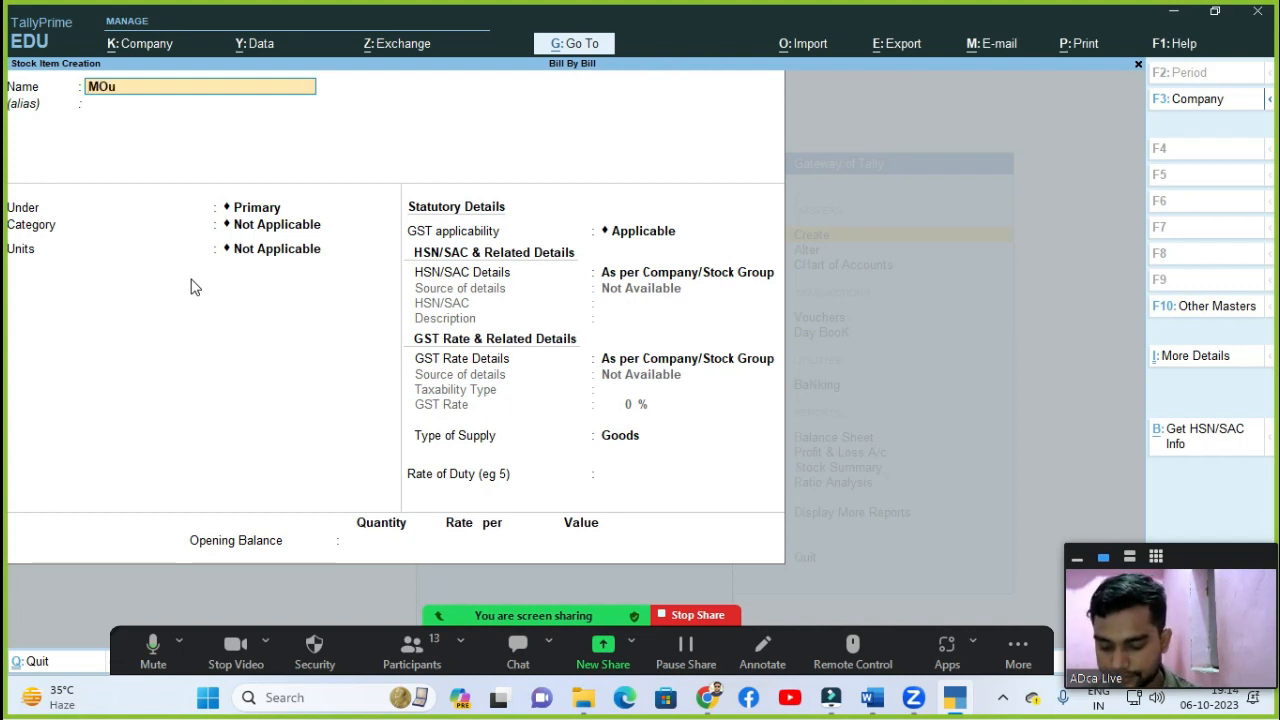
text(a)
key(BackSpace)
key(BackSpace)
key(BackSpace)
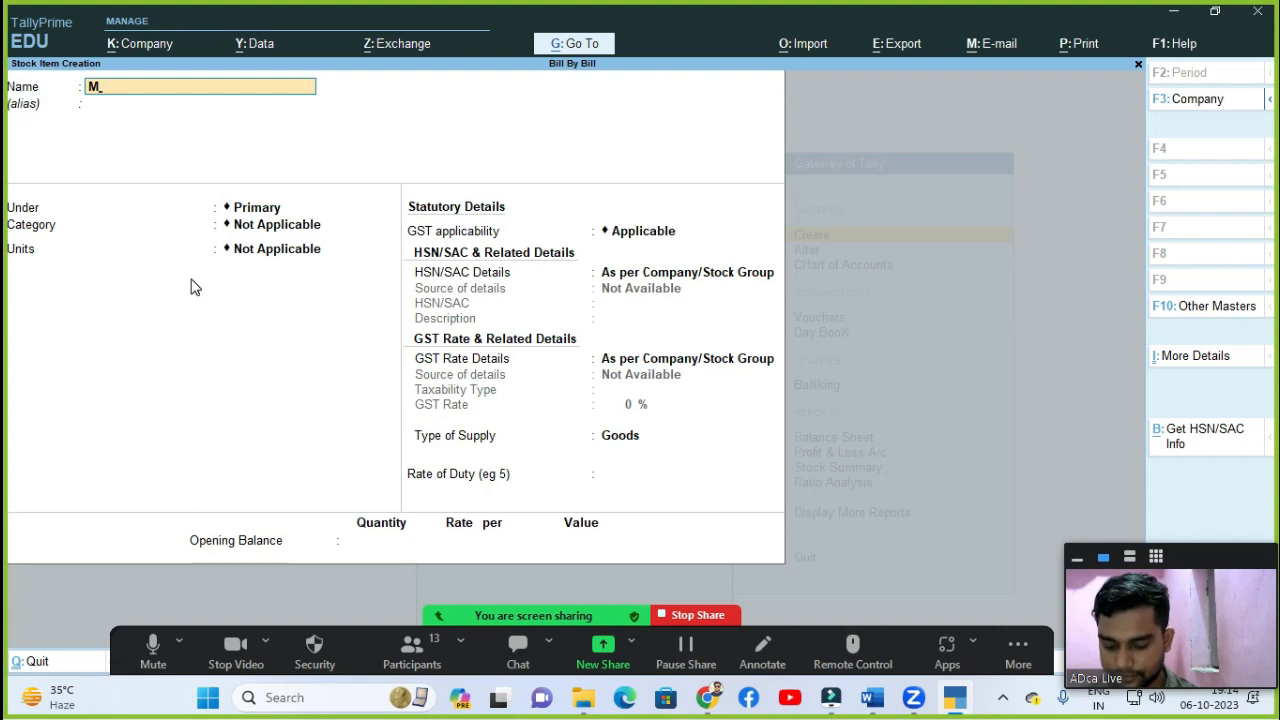
text(u)
key(BackSpace)
text(ouse)
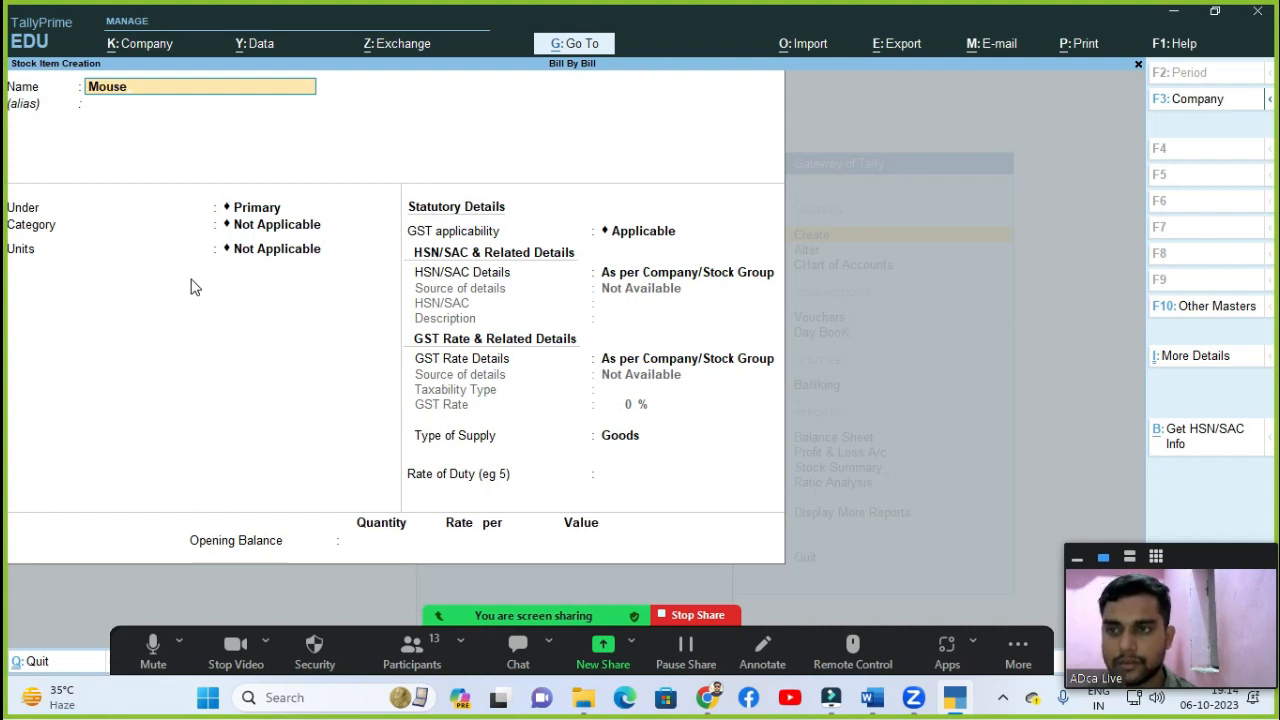
key(Return)
key(Return)
key(Return)
key(Return)
key(Down)
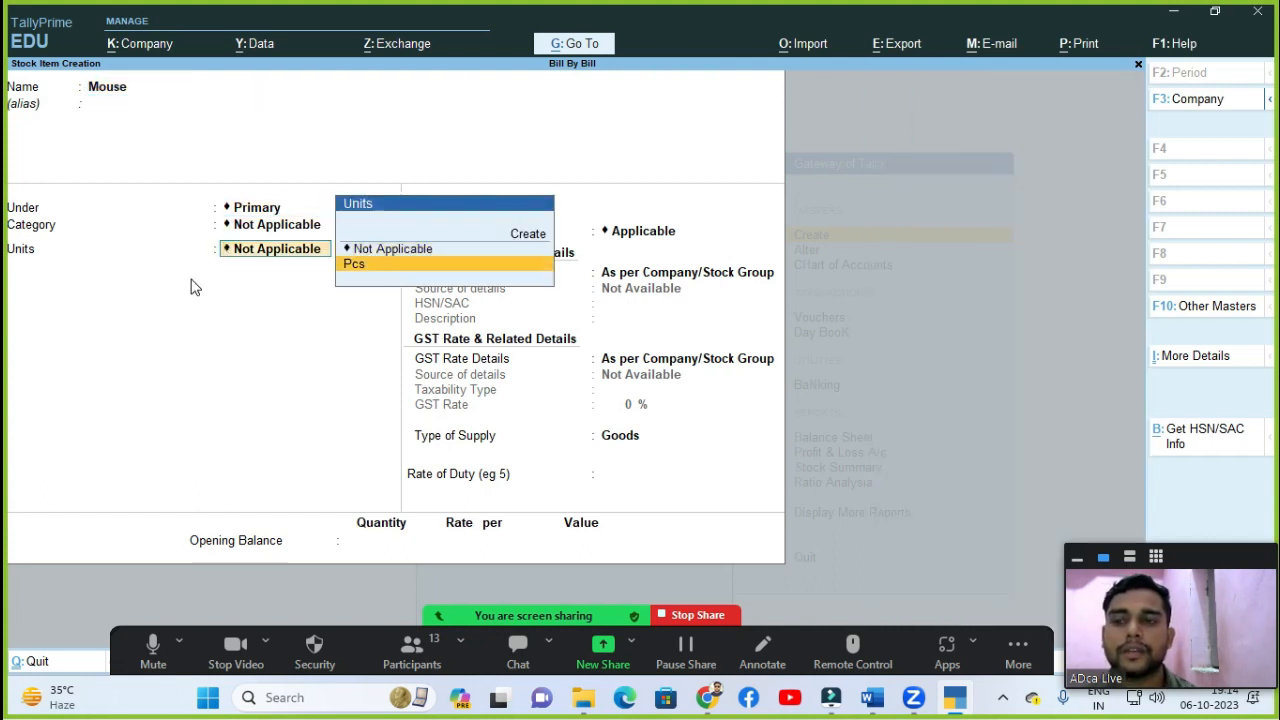
key(Return)
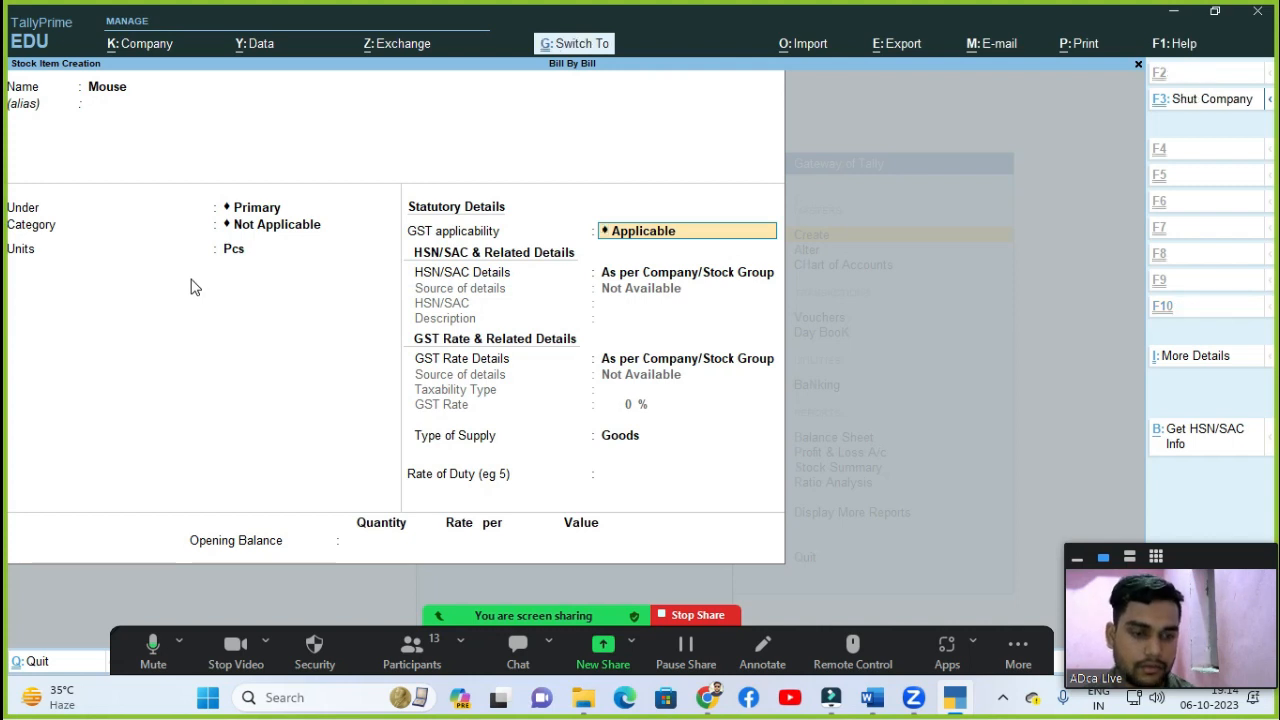
key(ctrl+a)
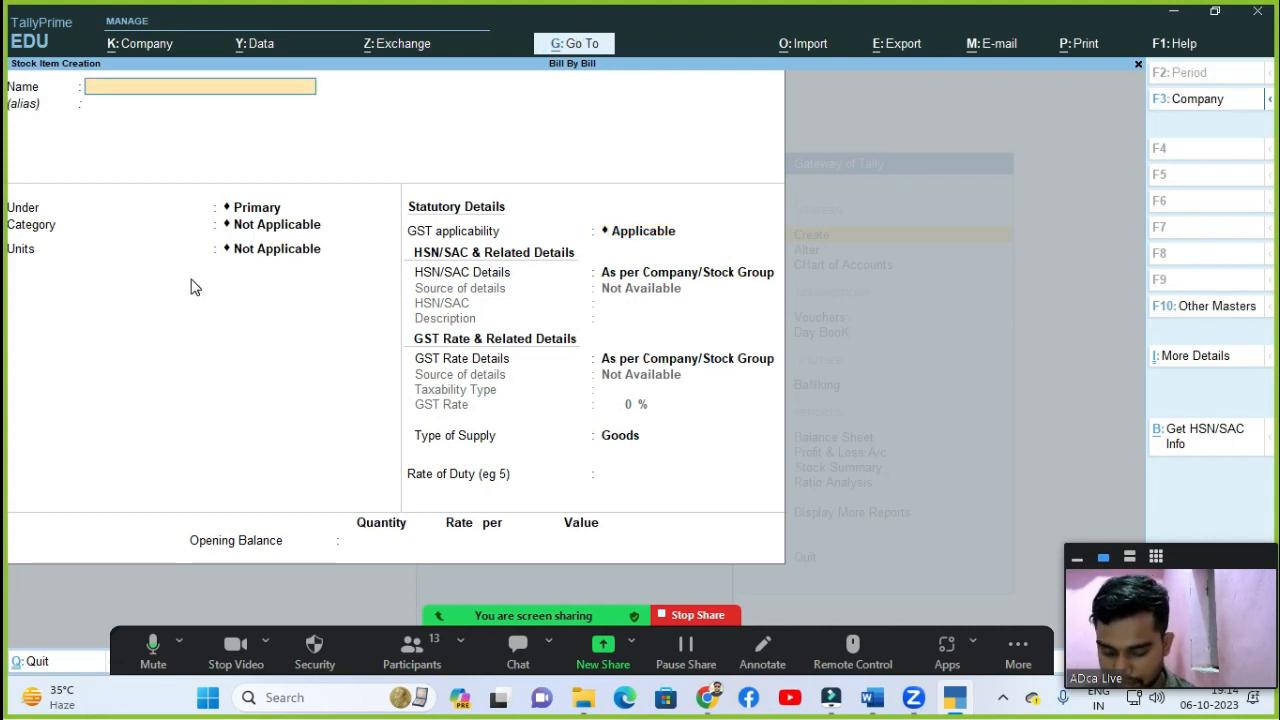
Step: Create a stock item named Laptop under Primary with category Not Applicable and unit Pcs, keeping the default GST details, and save it
text(LApt)
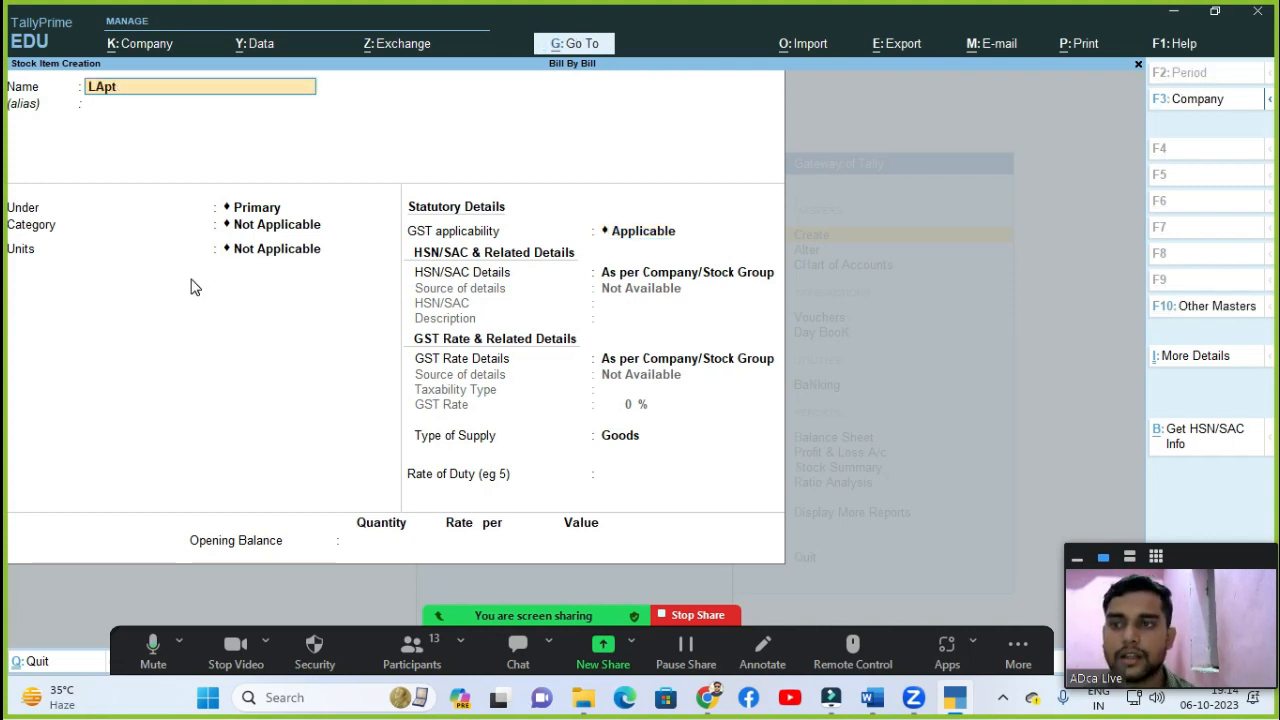
key(BackSpace)
key(BackSpace)
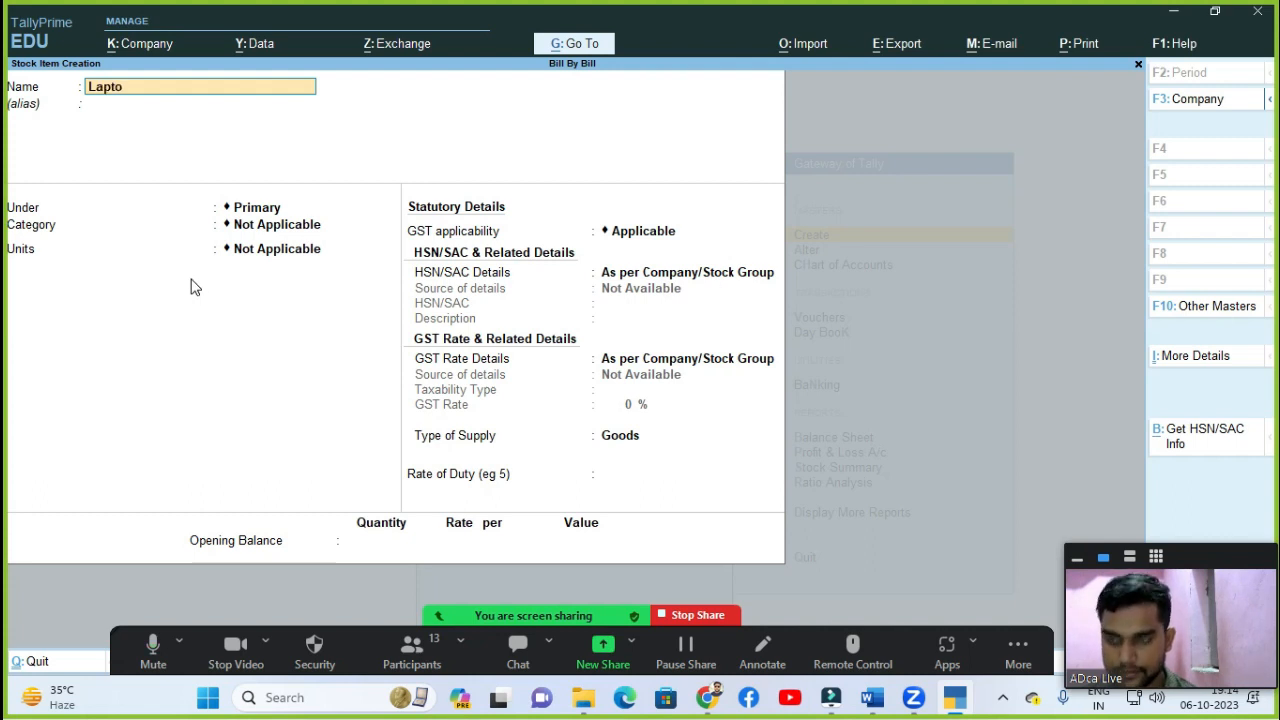
text(p)
key(Return)
key(Return)
key(Return)
key(Return)
key(Down)
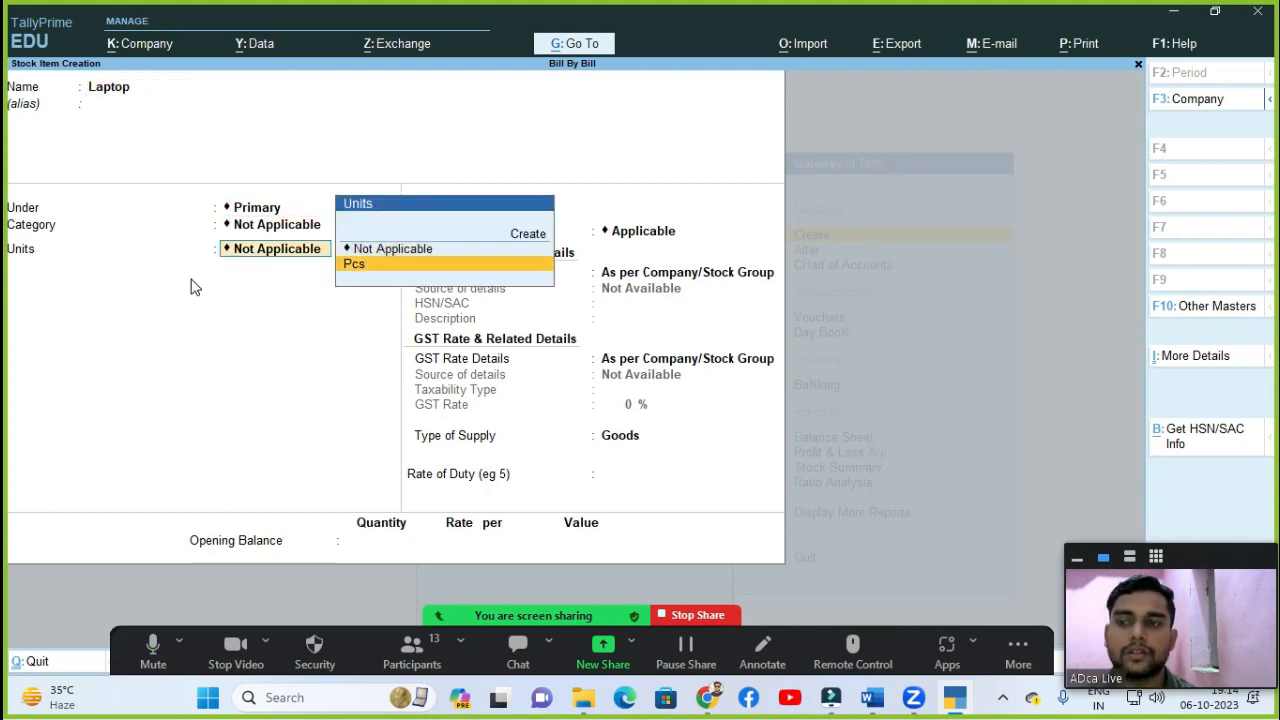
key(Return)
key(ctrl+a)
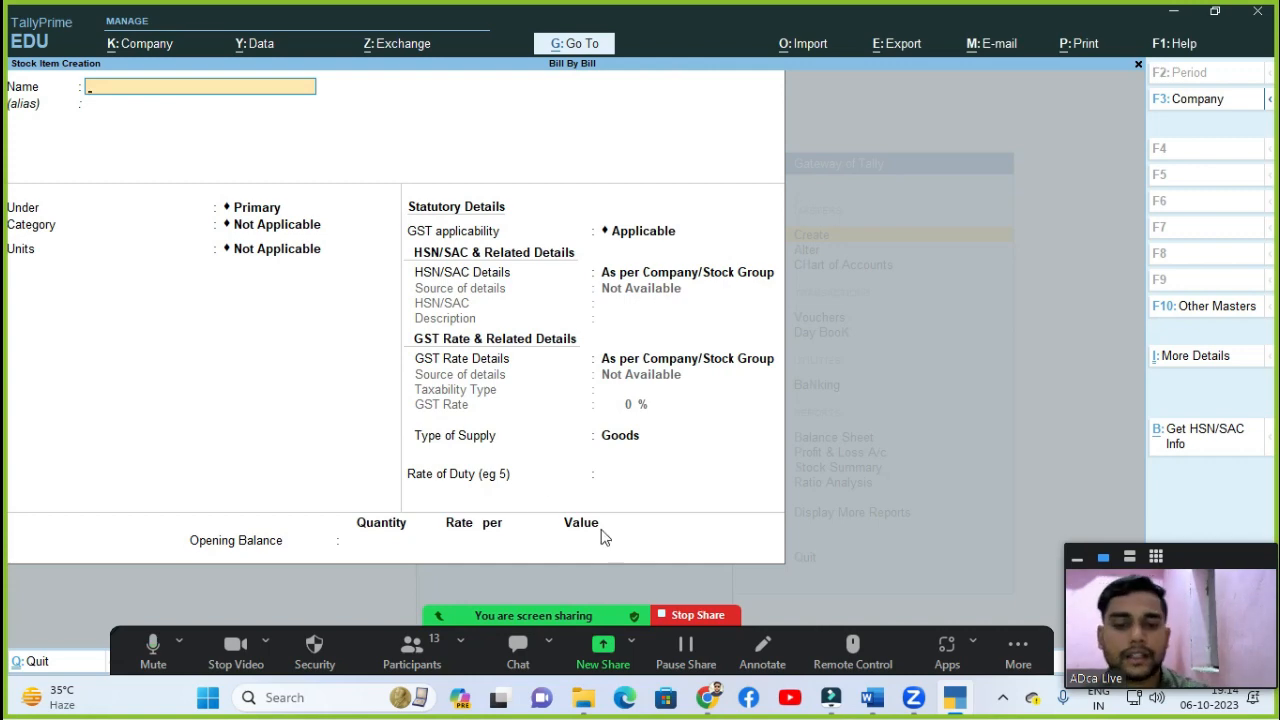
Step: Switch to the Word notes and review the Step 3 line on creating items and units for purchase and sale
click(868, 700)
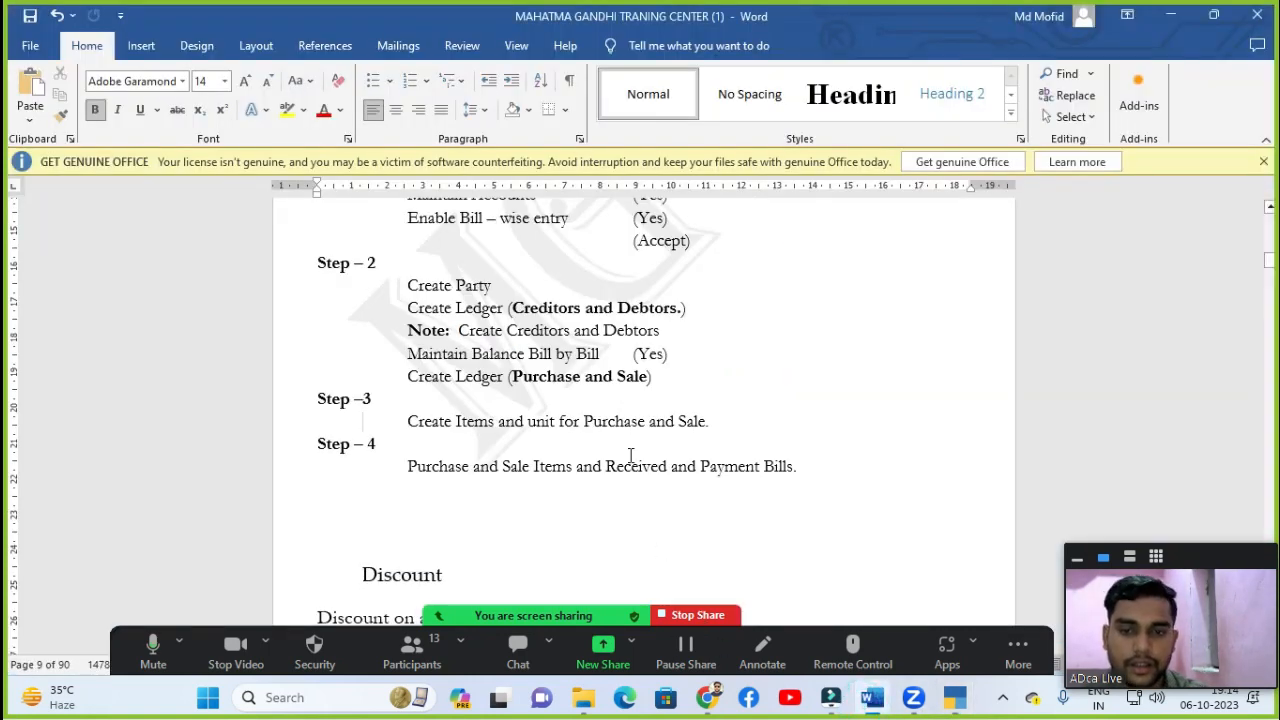
drag(588, 422, 615, 422)
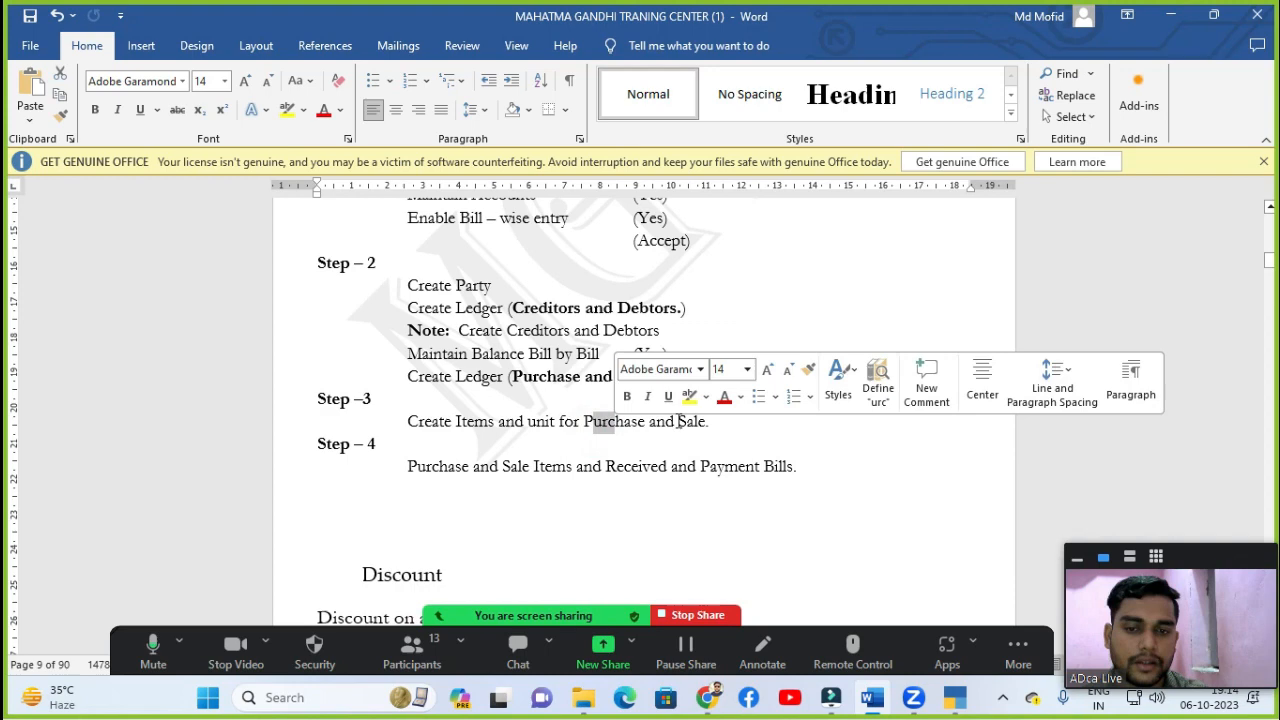
click(742, 425)
Step: Switch back to TallyPrime, leave stock item creation and open voucher entry from the Gateway of Tally
click(952, 700)
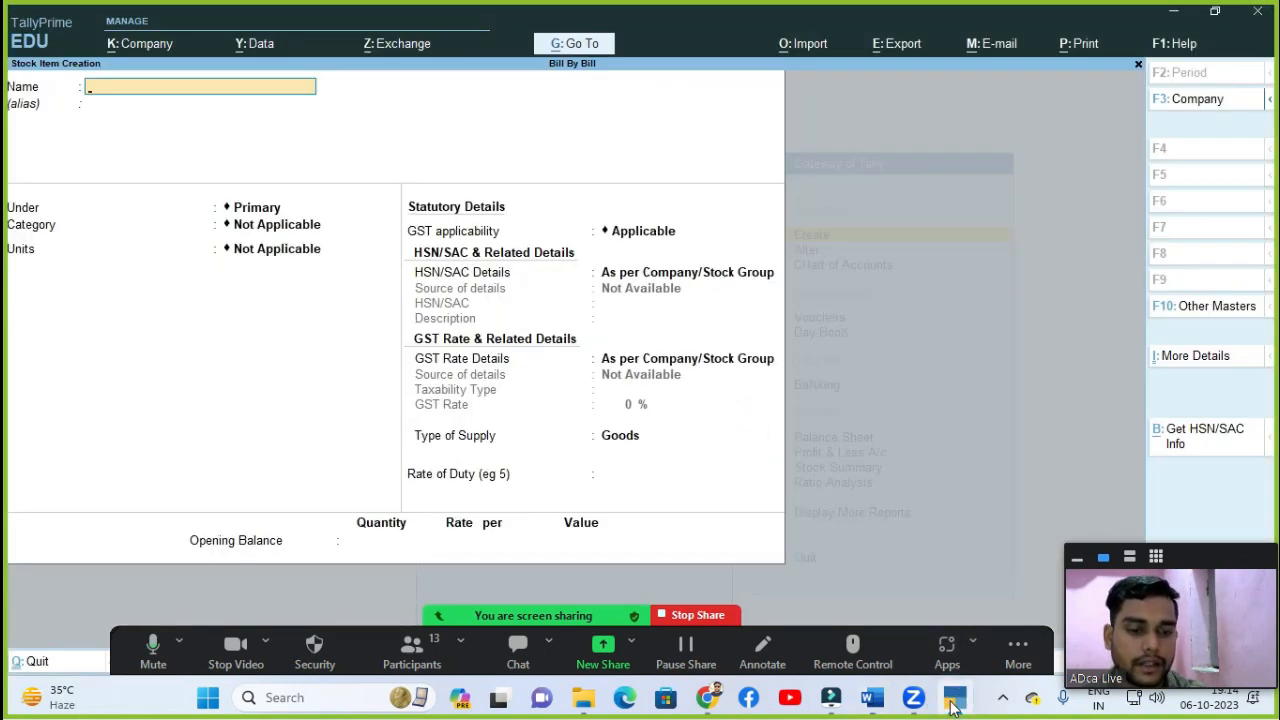
key(Escape)
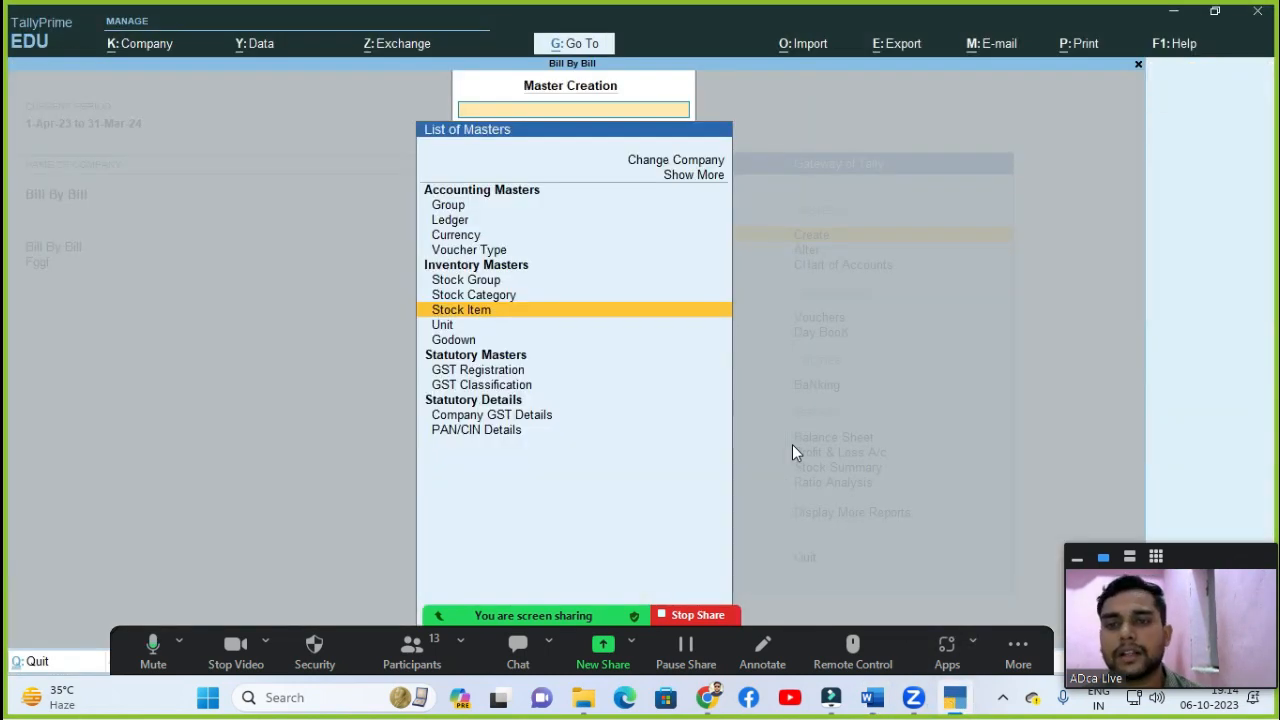
key(Escape)
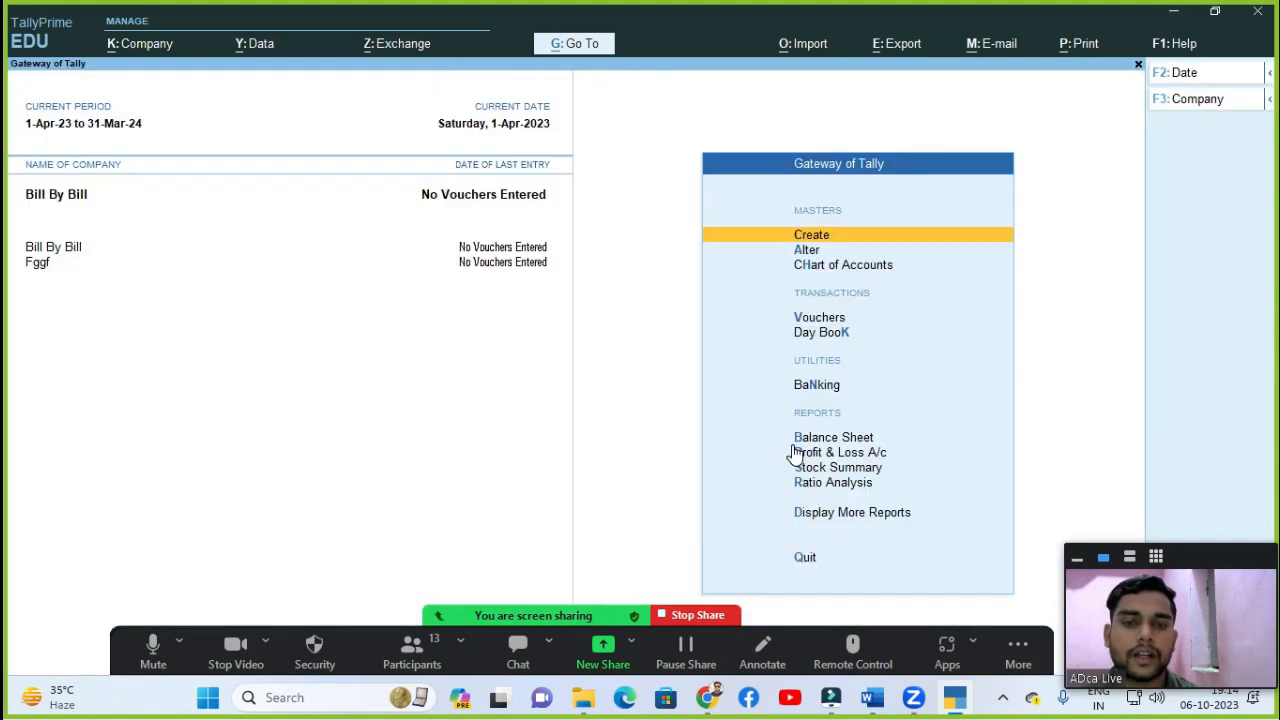
key(Down)
key(Down)
key(Down)
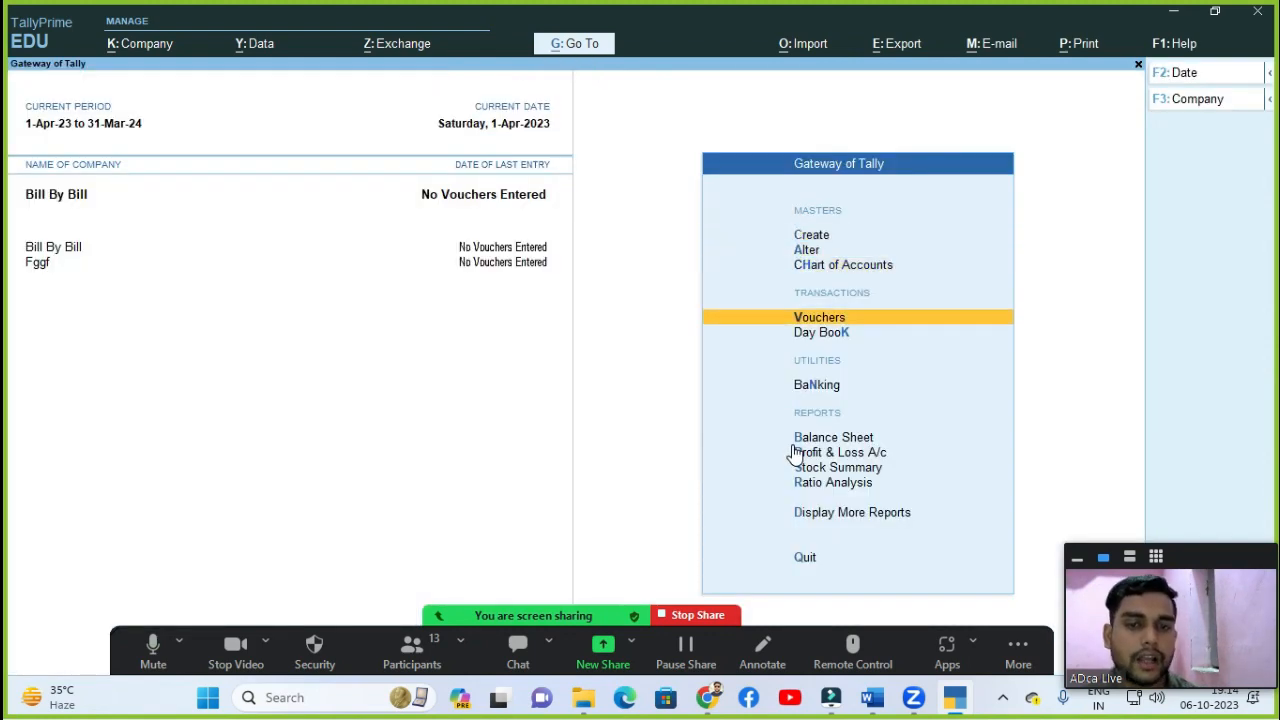
click(833, 320)
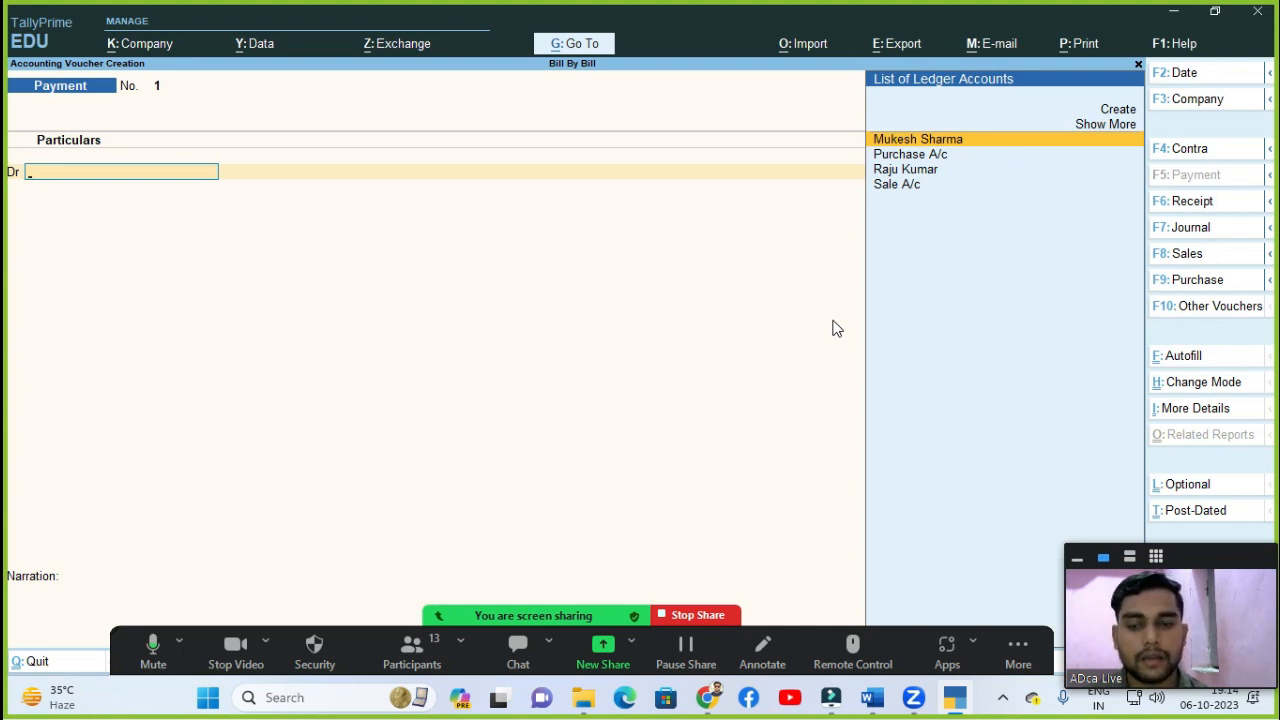
click(238, 648)
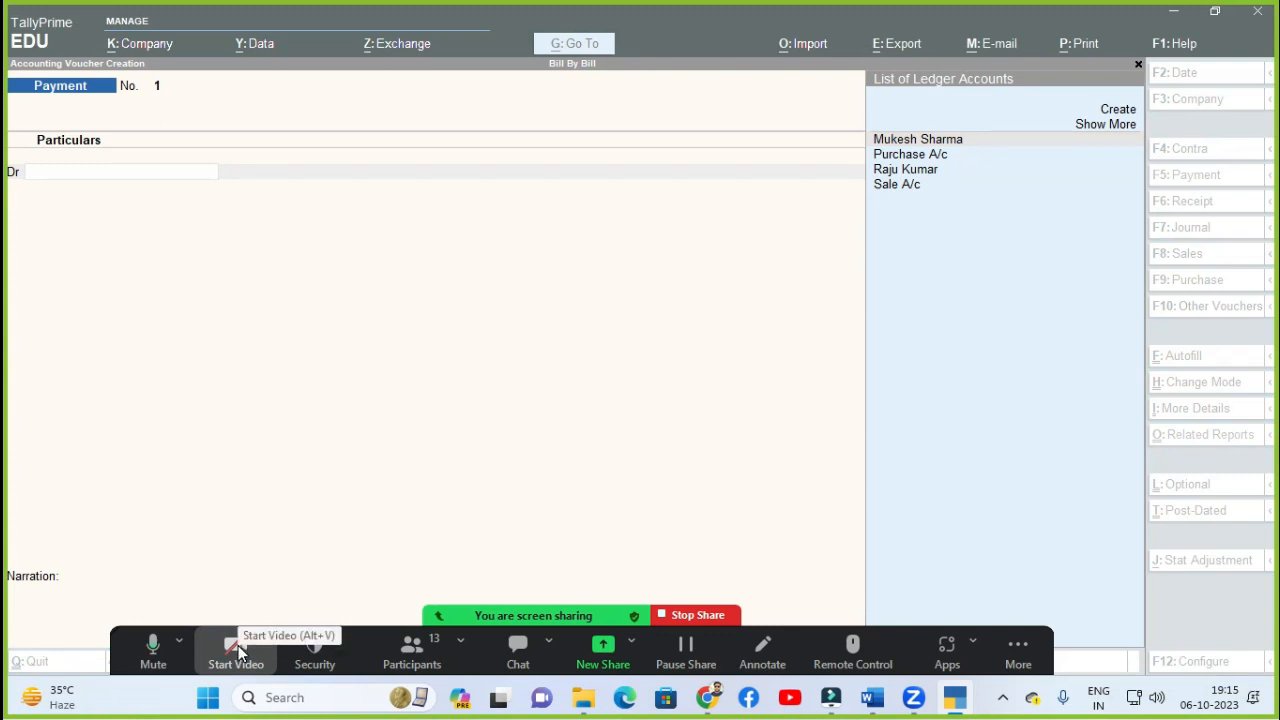
click(238, 650)
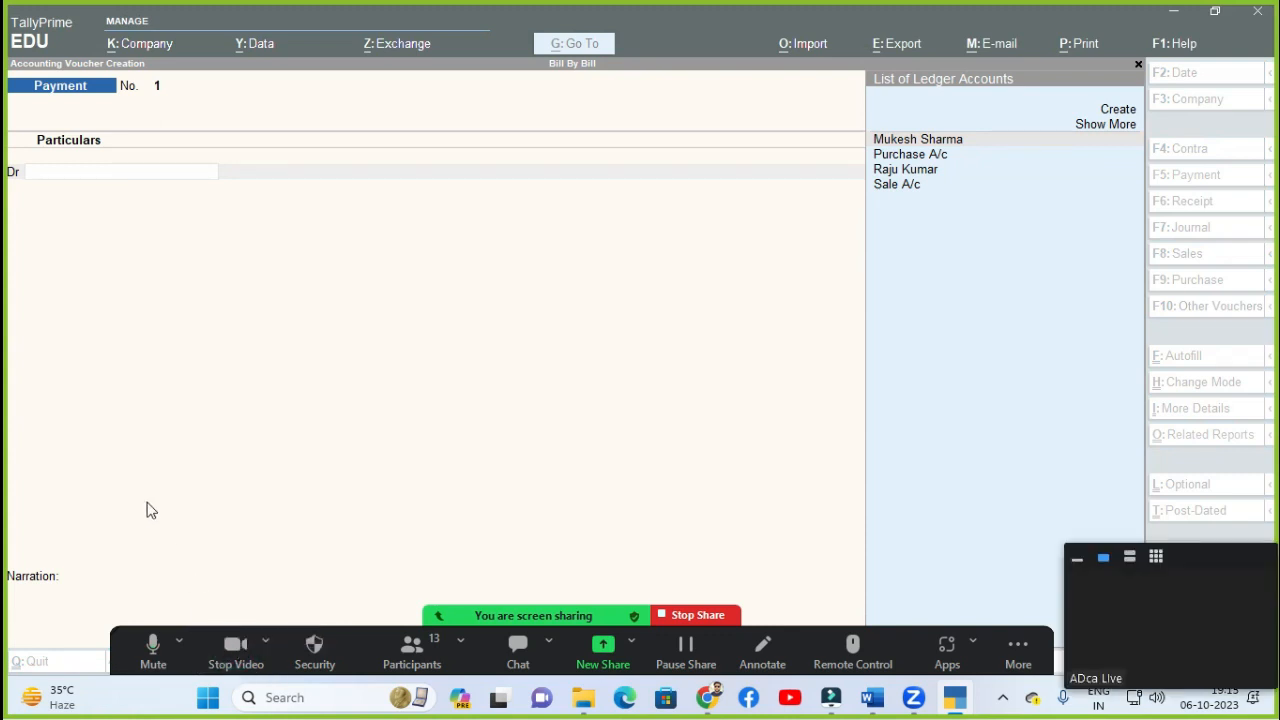
click(118, 297)
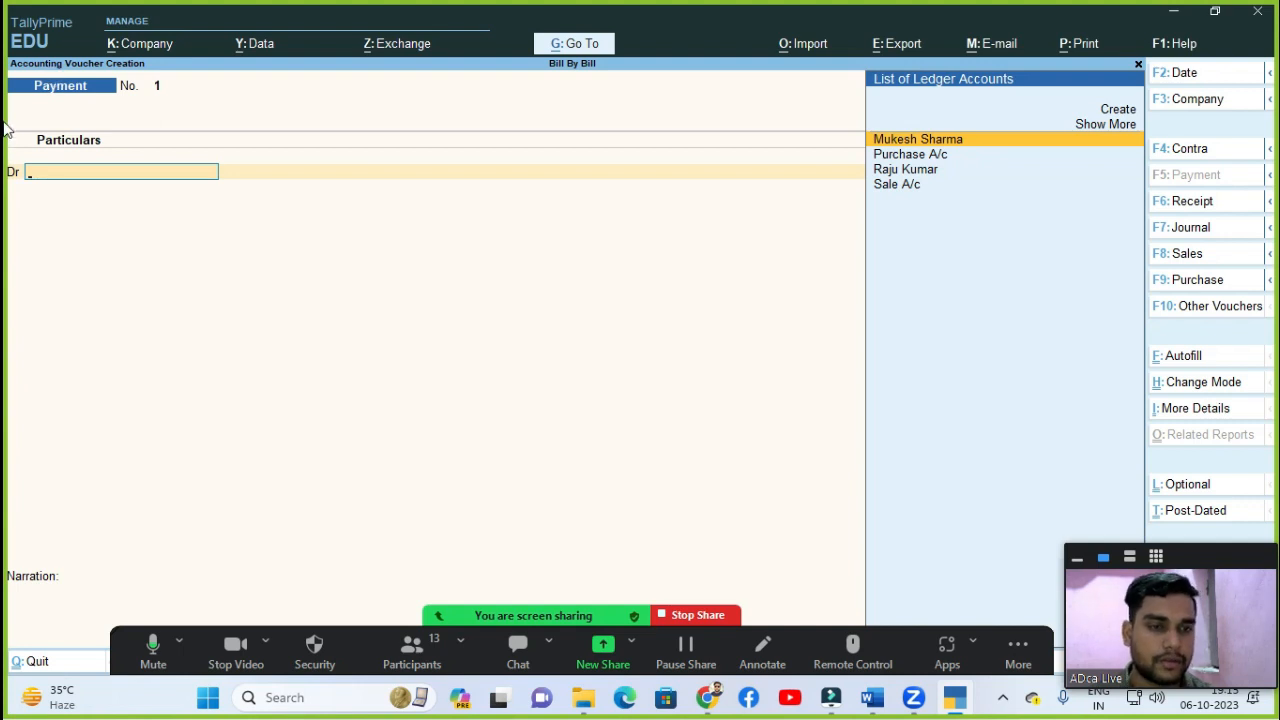
Step: Change to a Receipt voucher and create a Capital A/c ledger under Capital Account for its credit line, keeping the default mailing details
click(1168, 206)
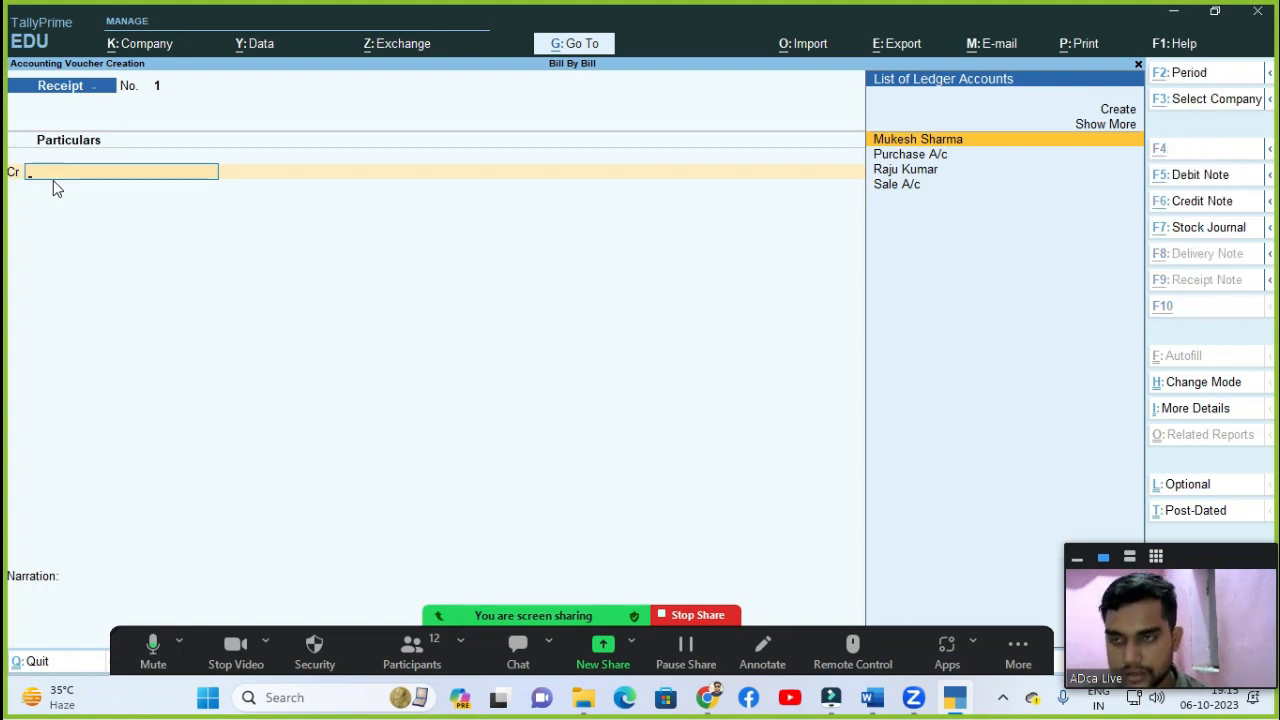
key(alt+c)
text(Capit)
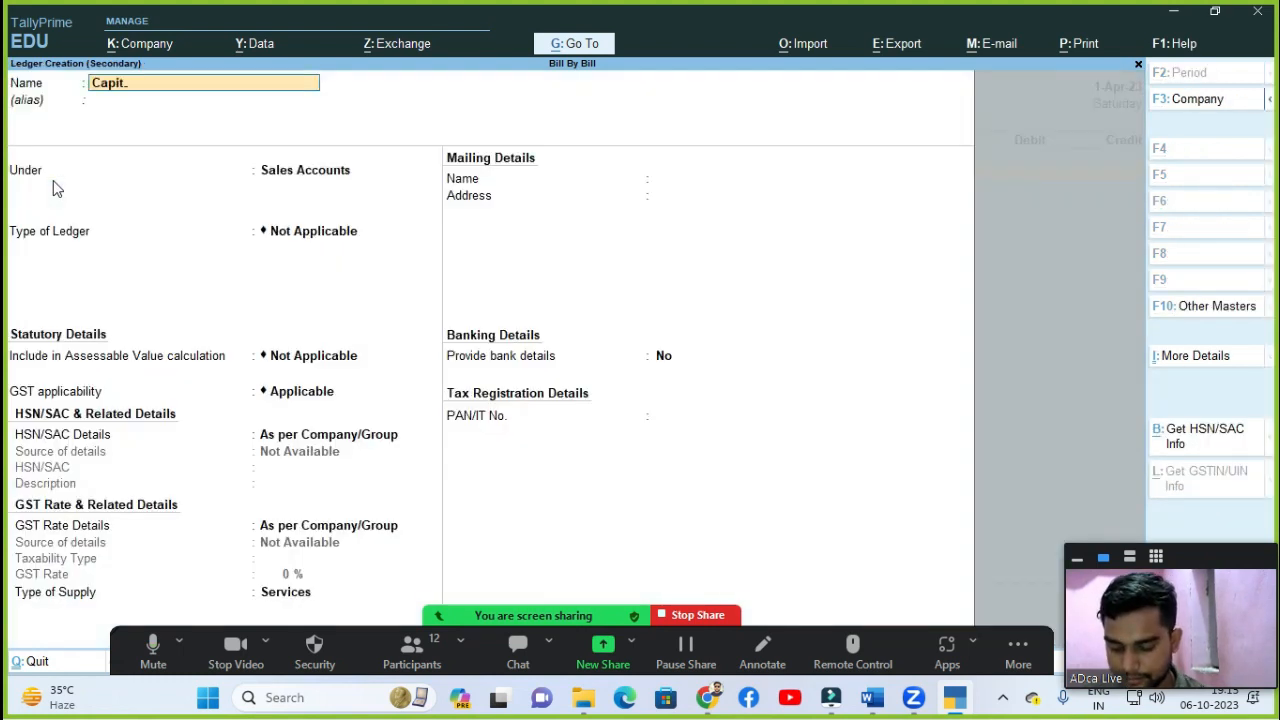
text(al A/c)
key(Return)
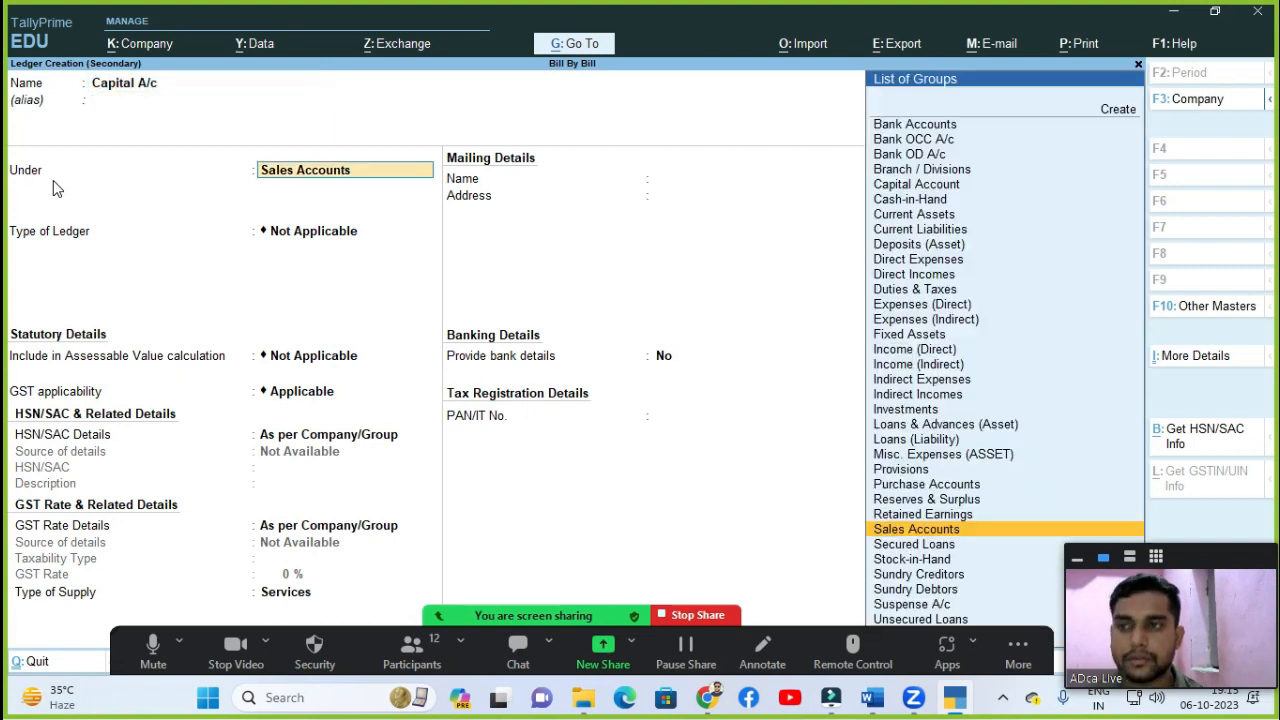
text(Ca)
key(Down)
key(Return)
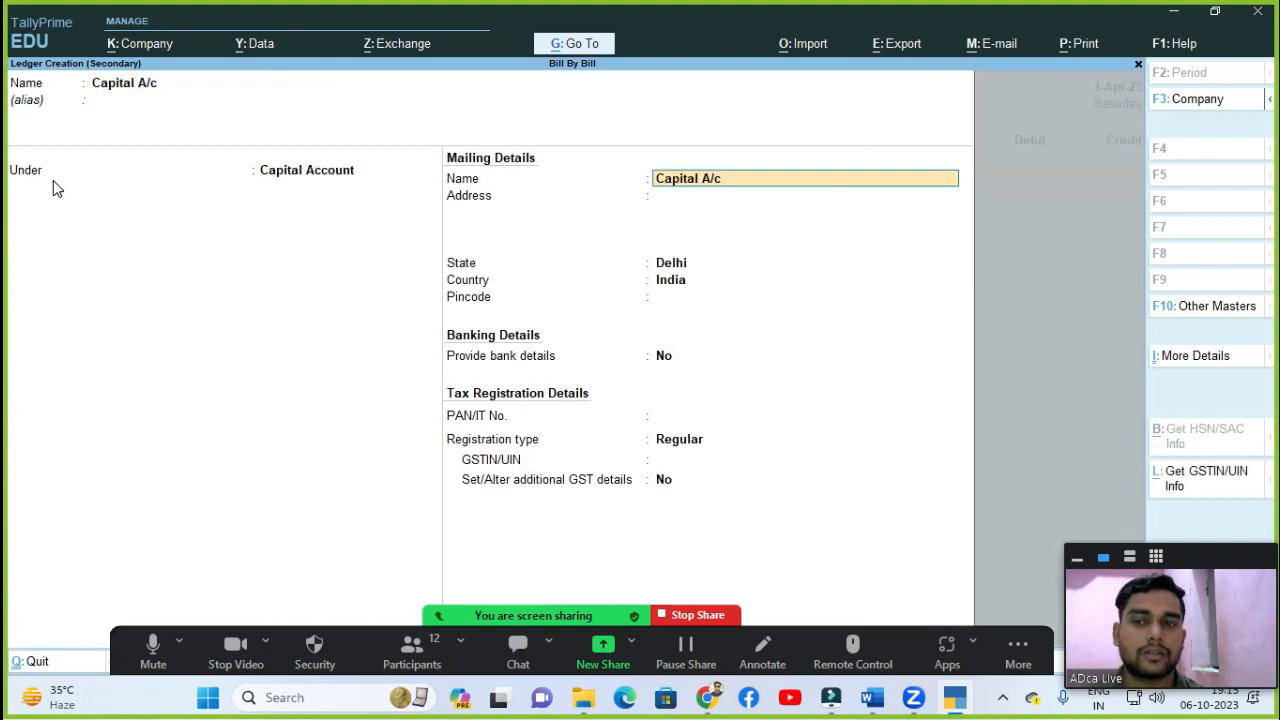
key(ctrl+a)
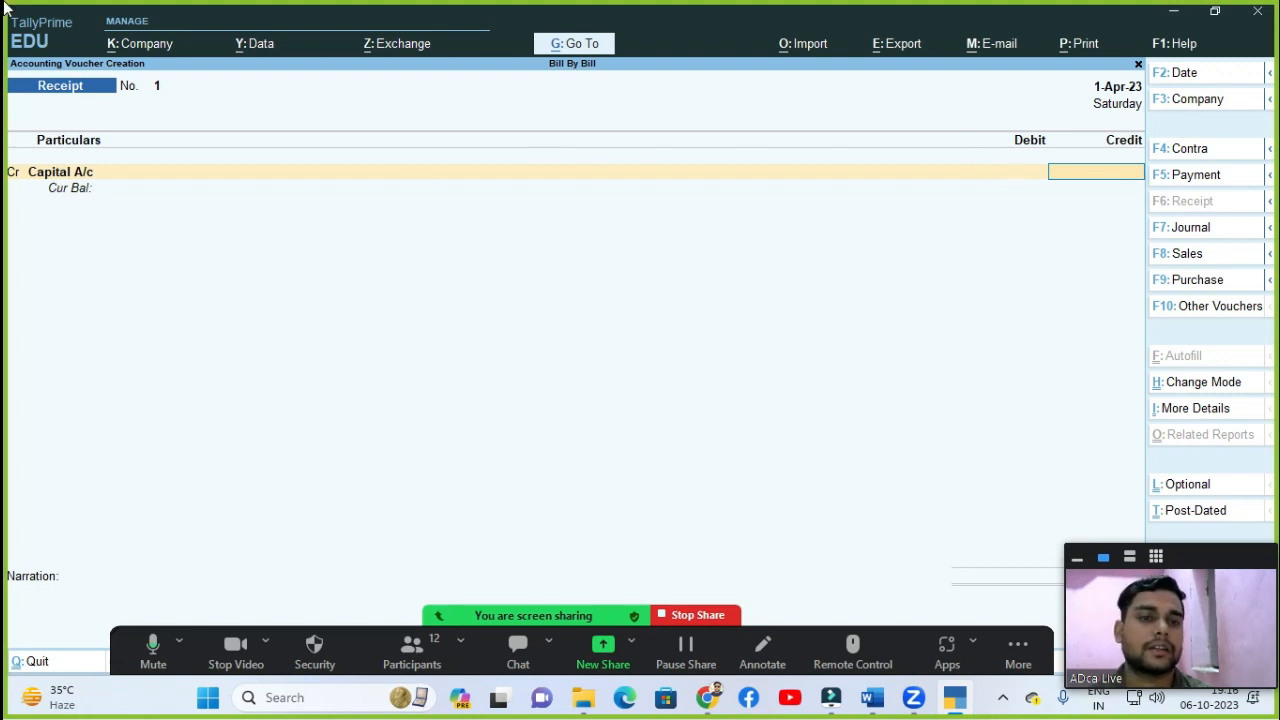
Step: Credit Capital A/c with 500000, debit Cash for the same amount, and save the receipt voucher with a blank narration
text(500000)
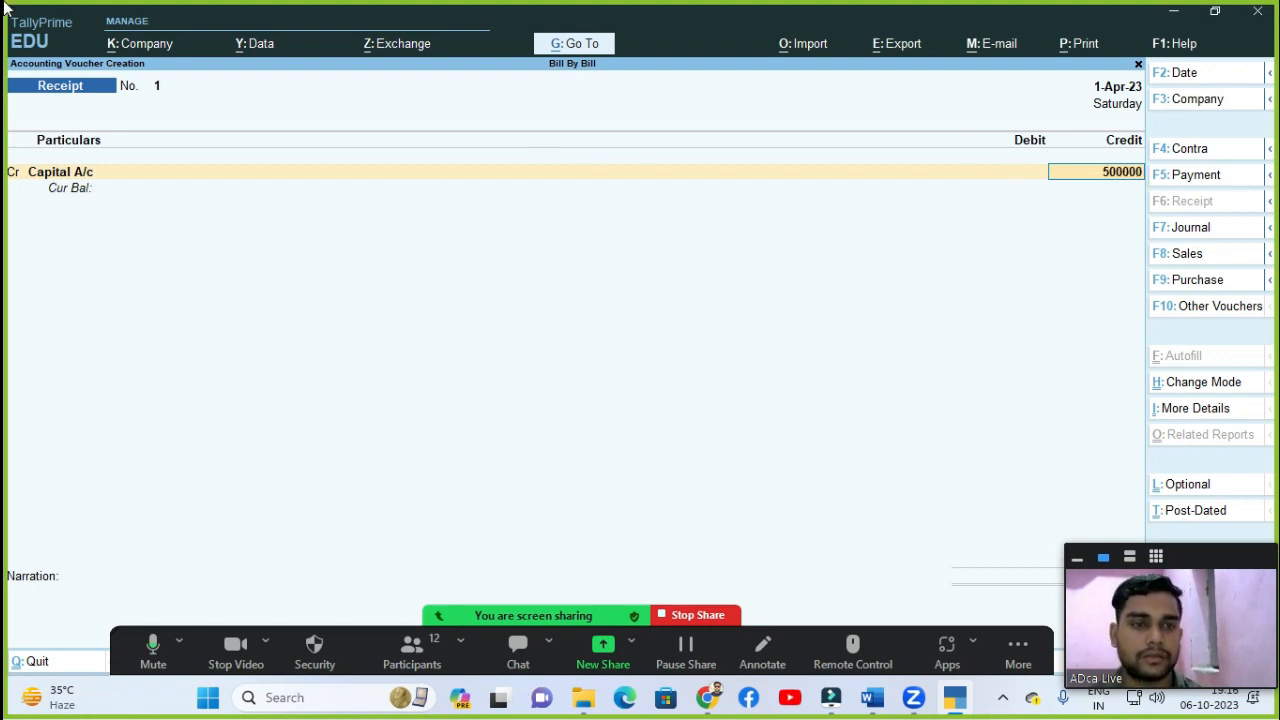
key(Return)
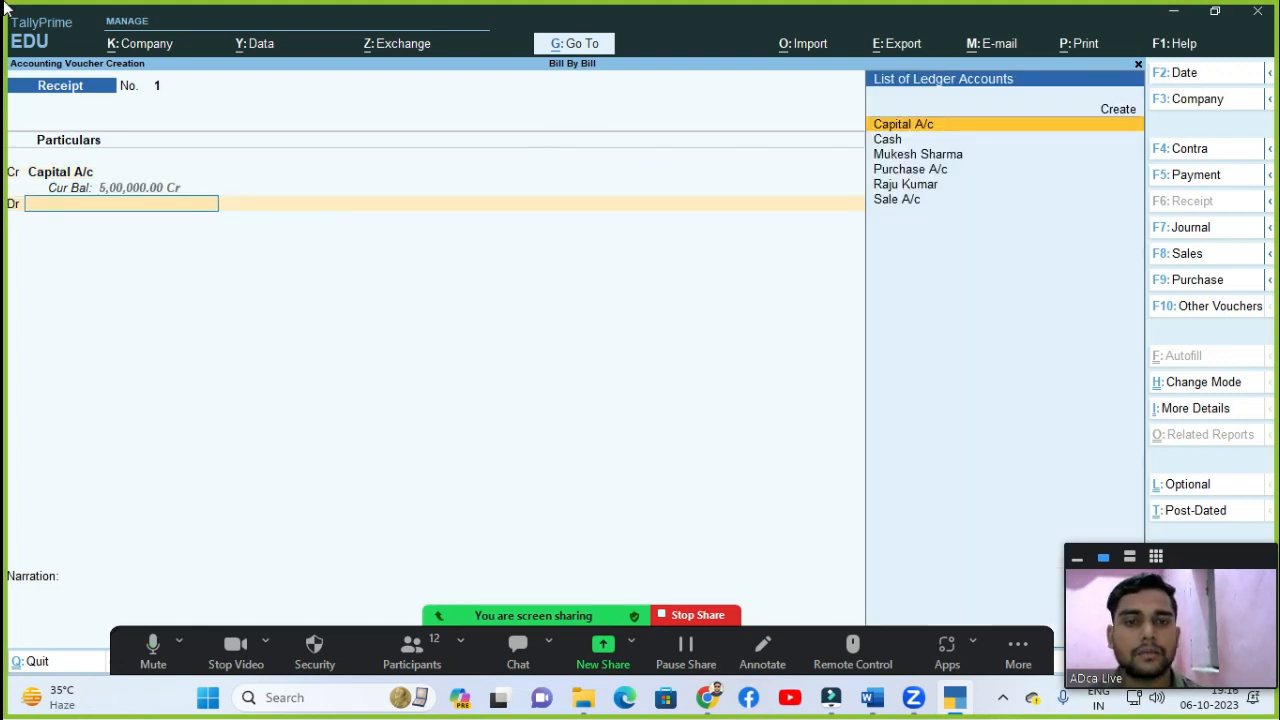
key(Down)
key(Return)
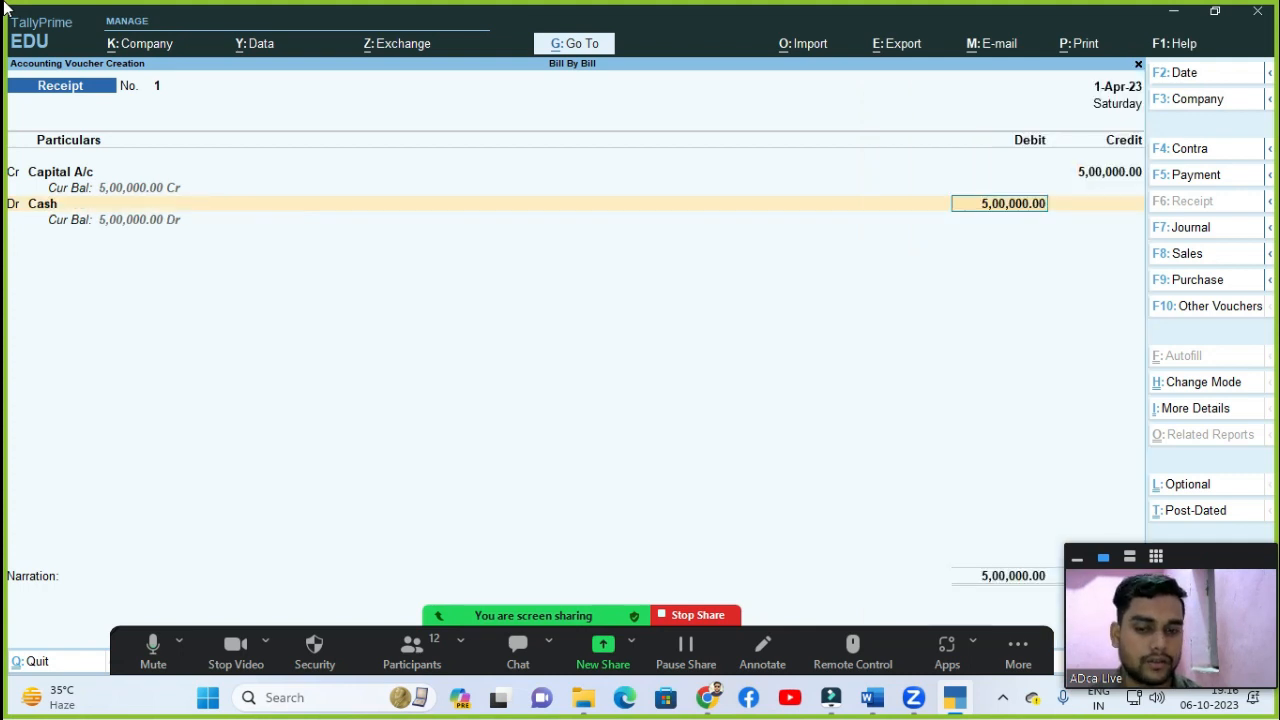
key(Return)
key(Return)
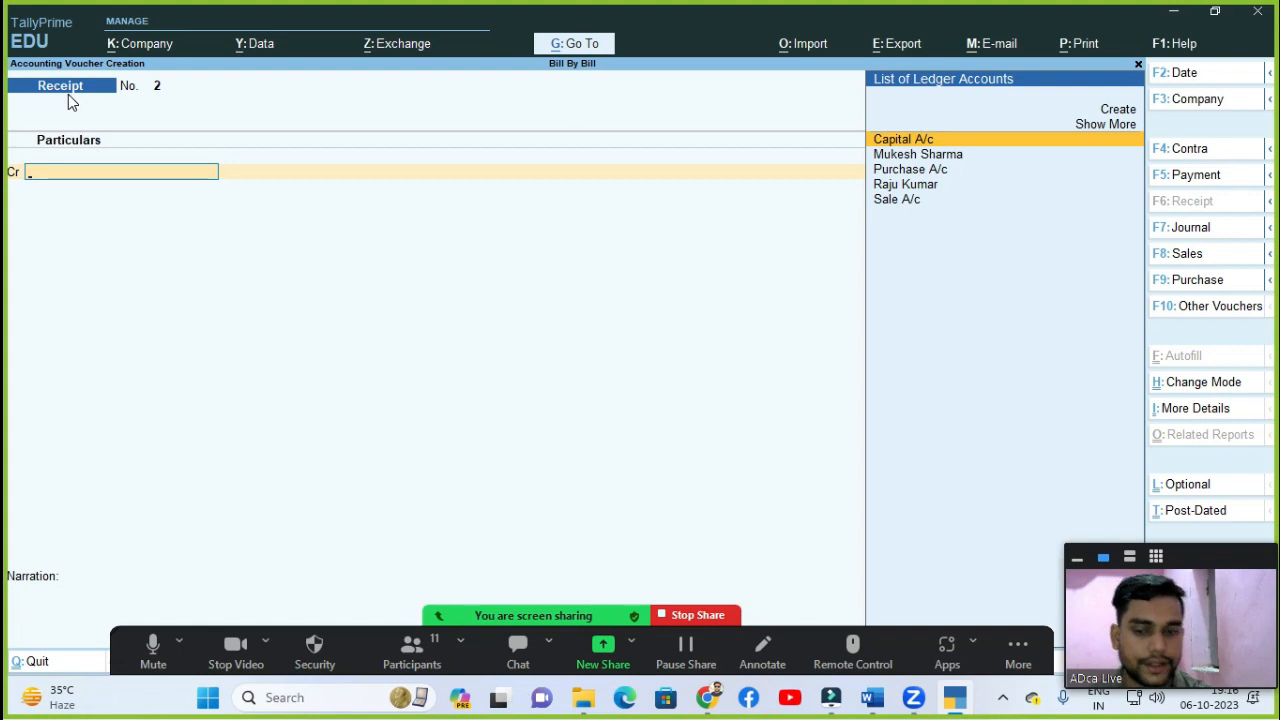
Step: Start a Purchase voucher with supplier invoice number 01 dated 1-Apr-23
click(1178, 286)
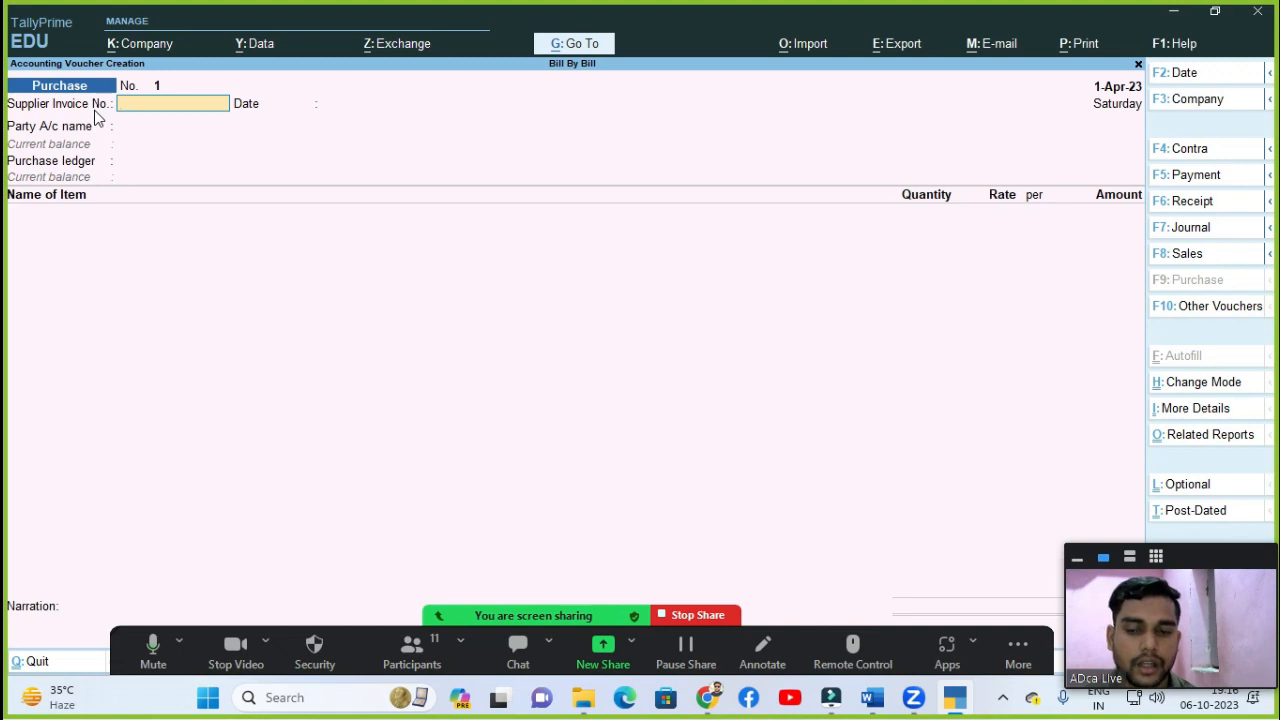
text(01)
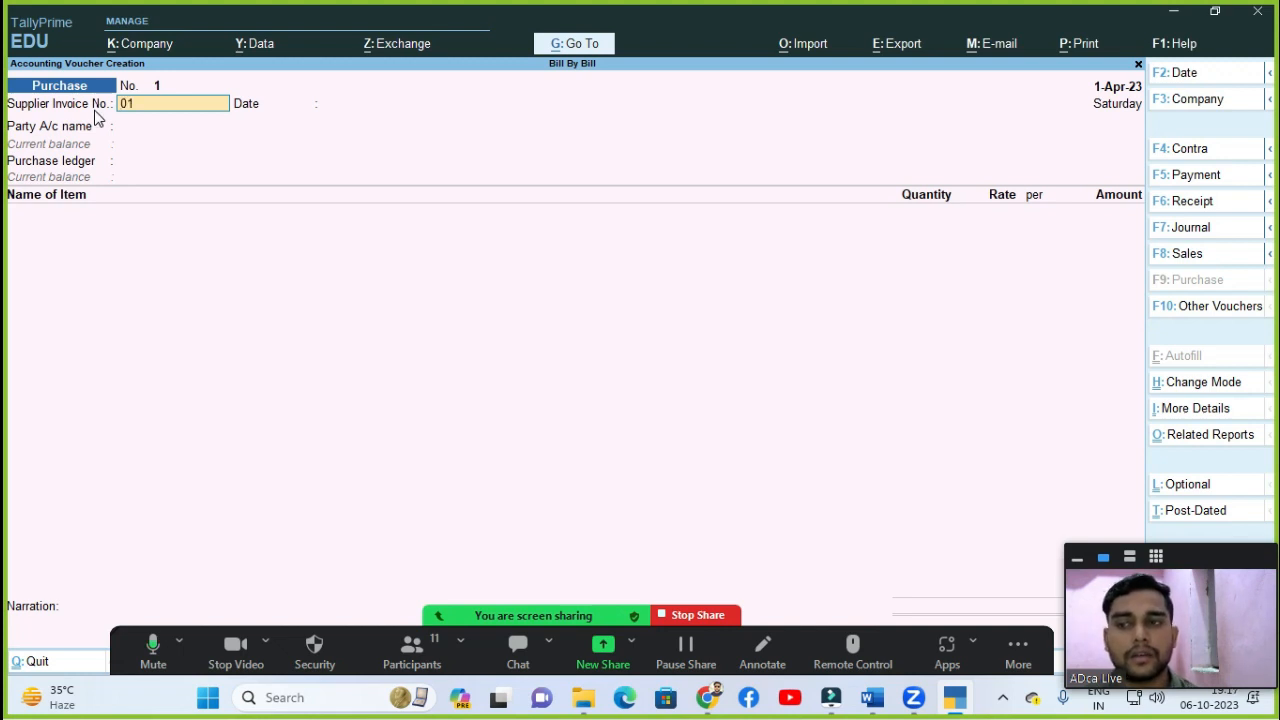
key(Return)
key(Return)
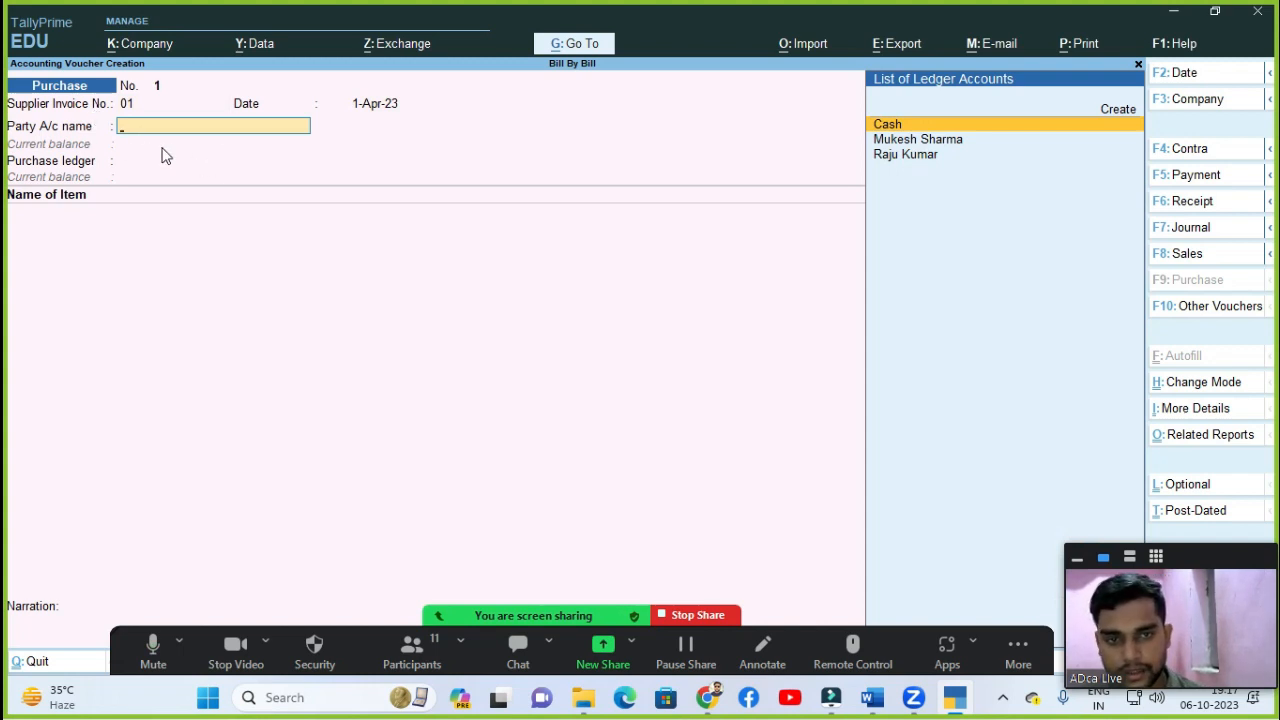
Step: Choose the party ledger listed directly below Cash as the purchase's party account, leaving the receipt details blank and accepting the default party details
key(Down)
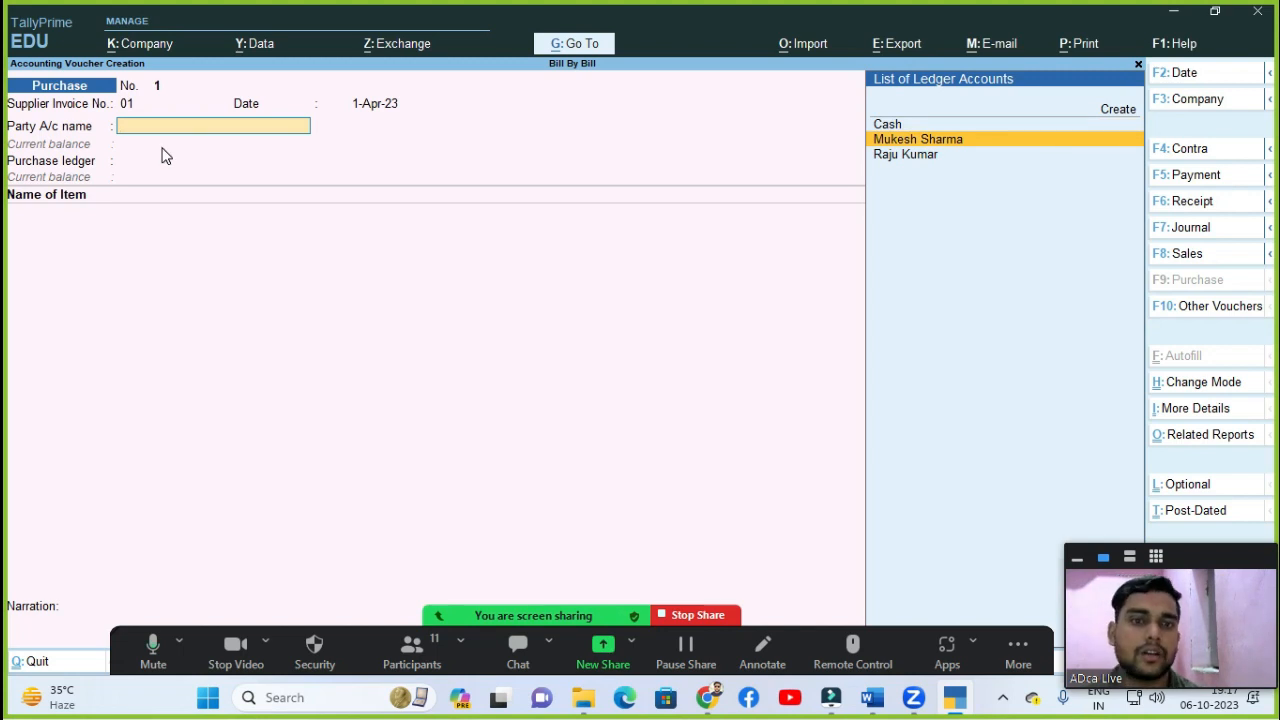
key(Return)
key(Return)
key(Return)
key(Return)
key(Return)
key(Return)
key(Return)
key(Return)
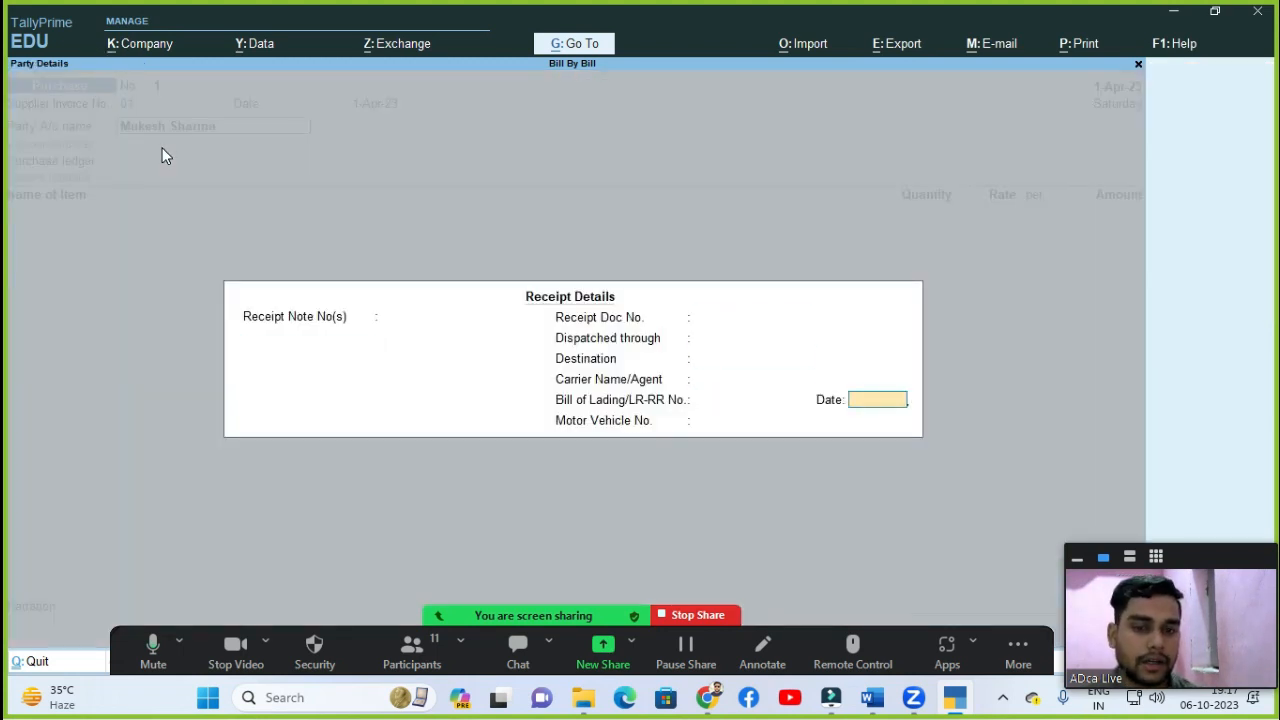
key(Return)
key(Return)
key(Return)
key(Return)
key(Return)
key(Return)
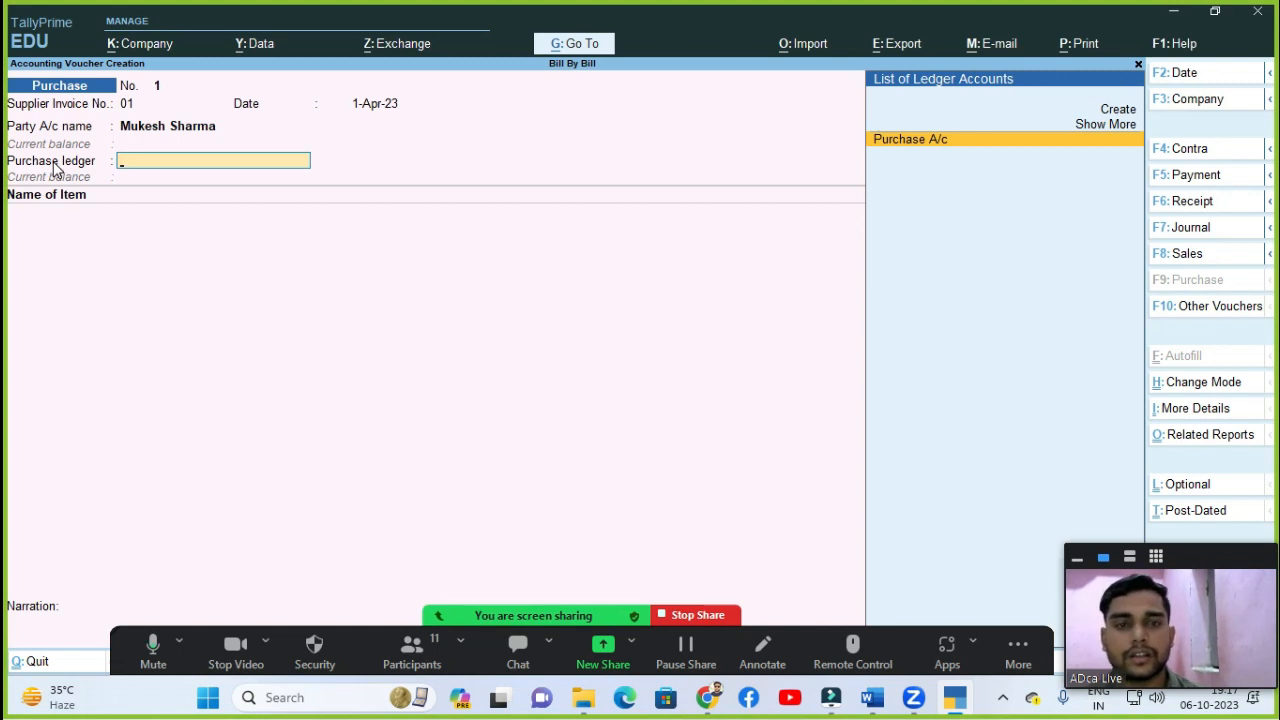
Step: Set Purchase A/c as the purchase ledger and add Computer as the first item, 10 Pcs at a rate of 2500
key(Return)
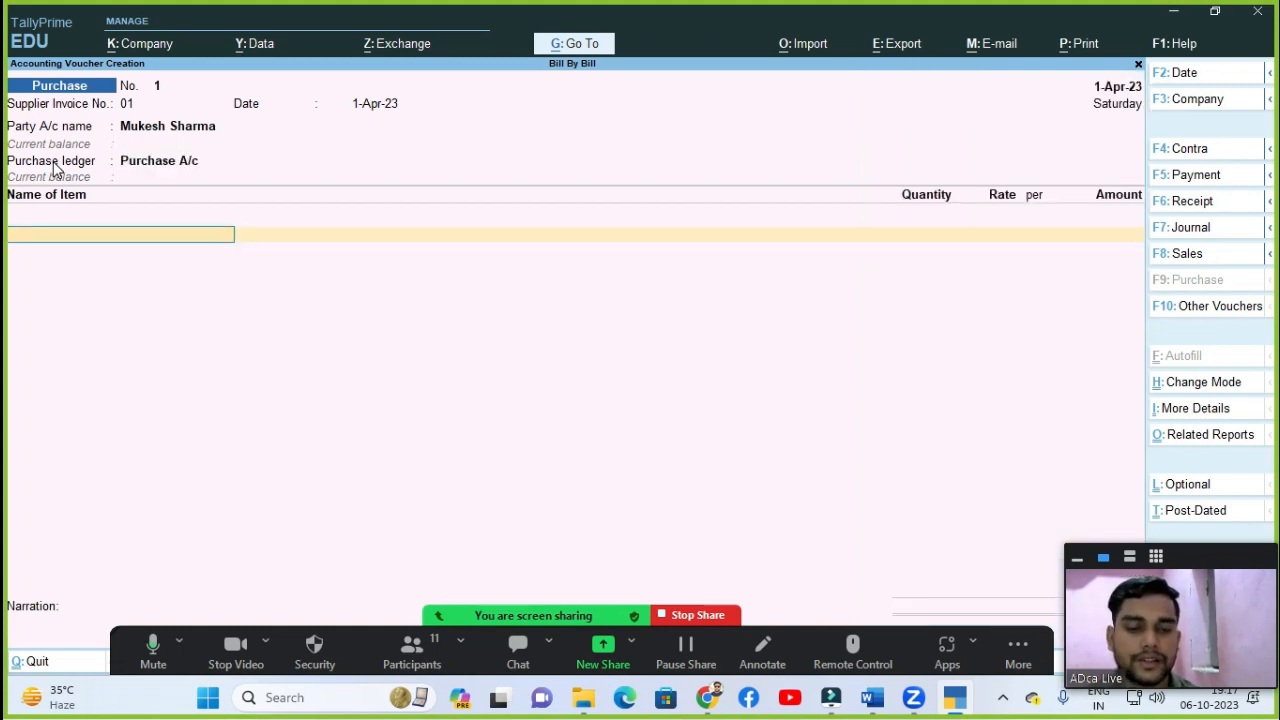
key(space)
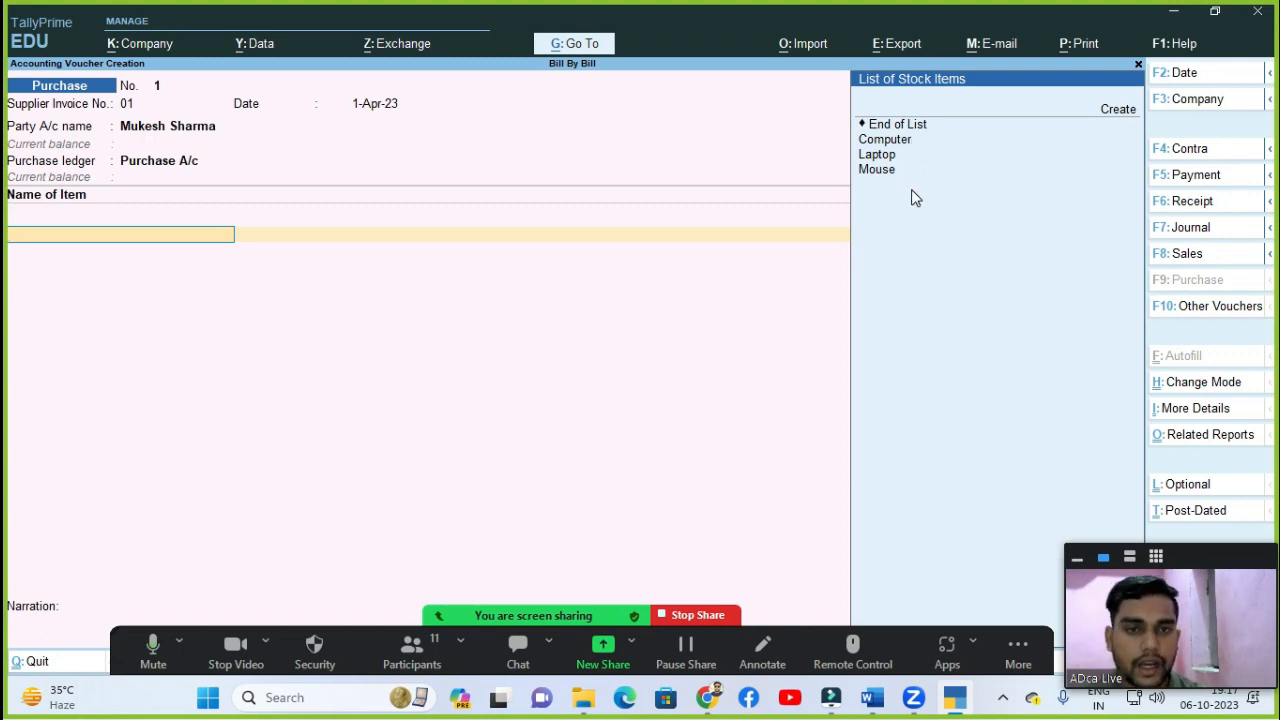
key(Down)
key(Down)
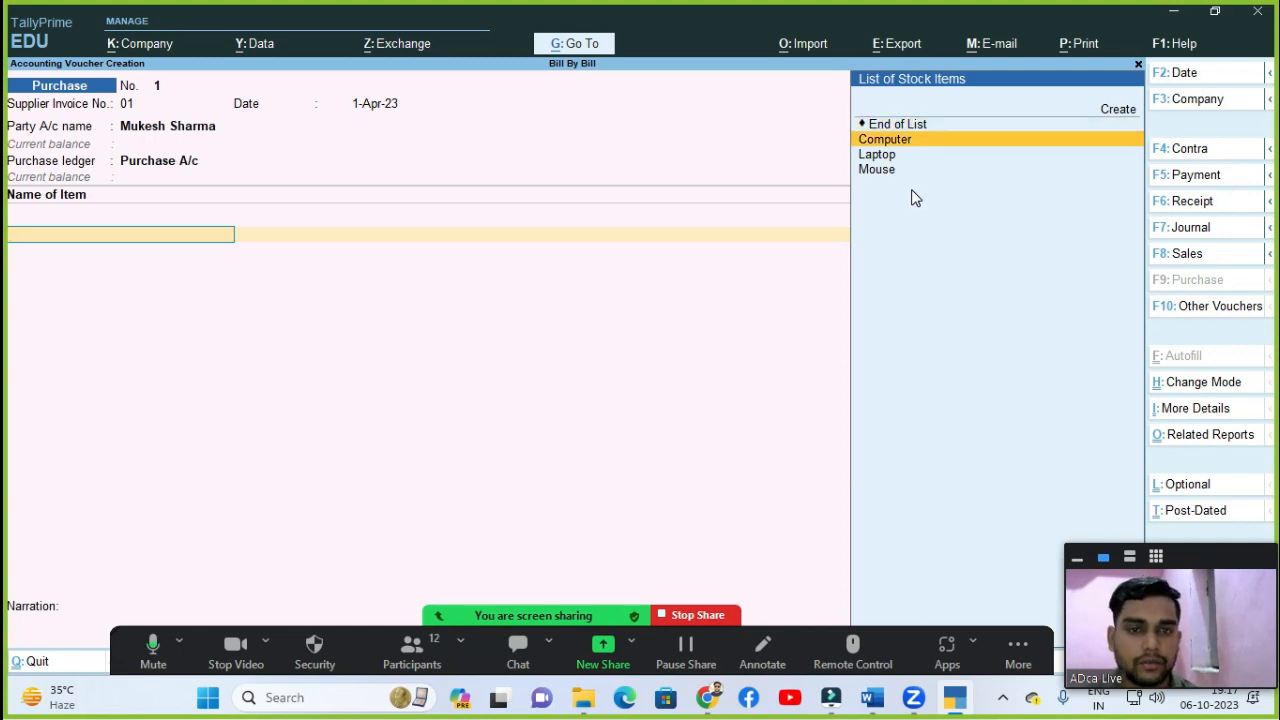
key(Return)
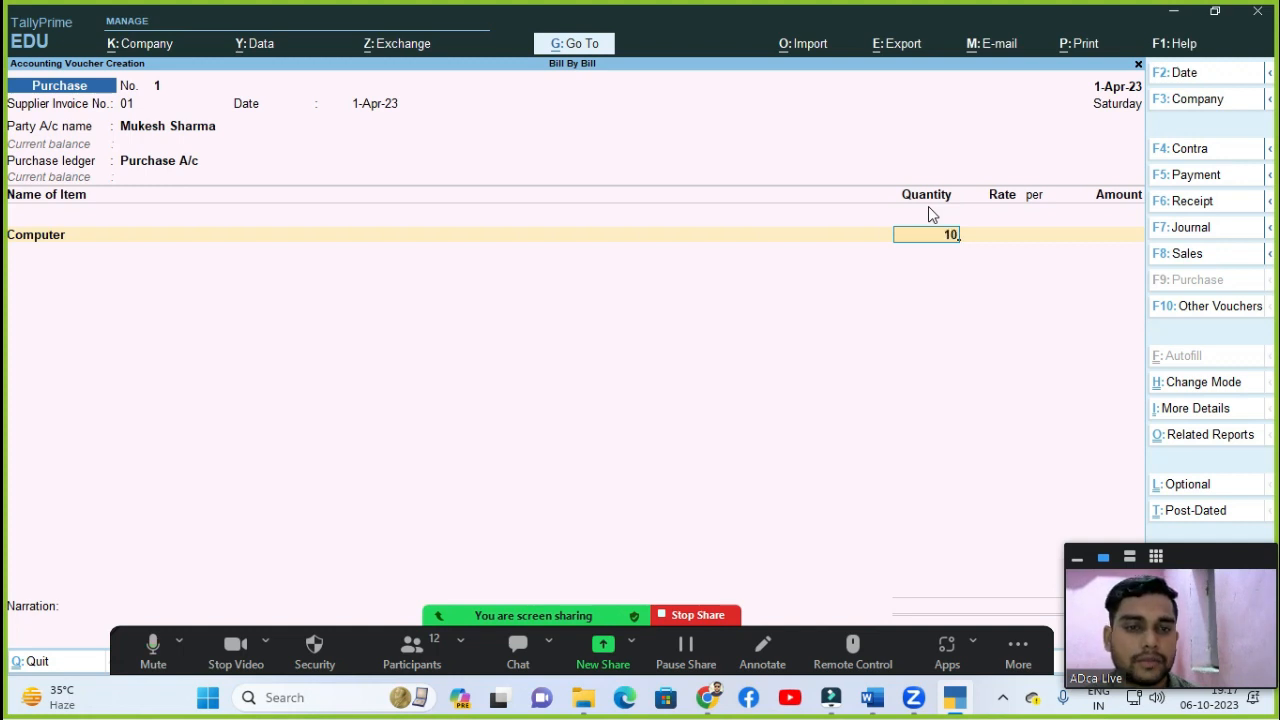
key(Return)
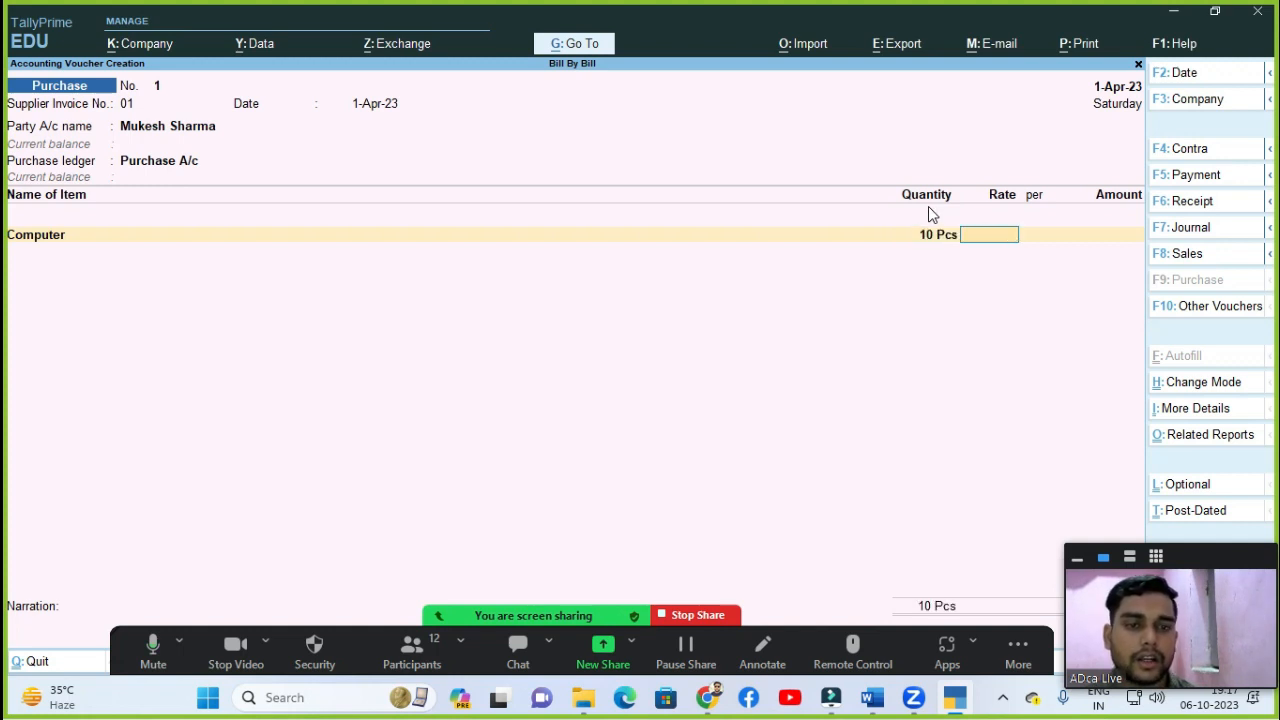
text(2500)
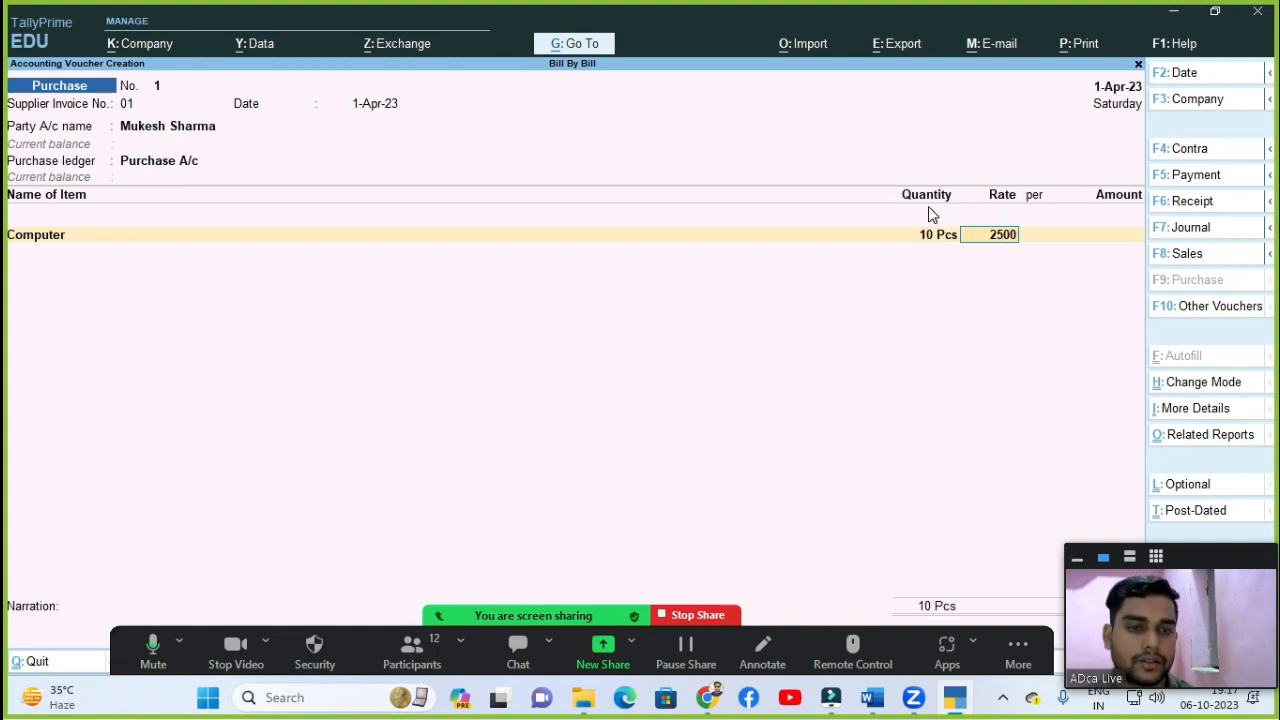
key(Return)
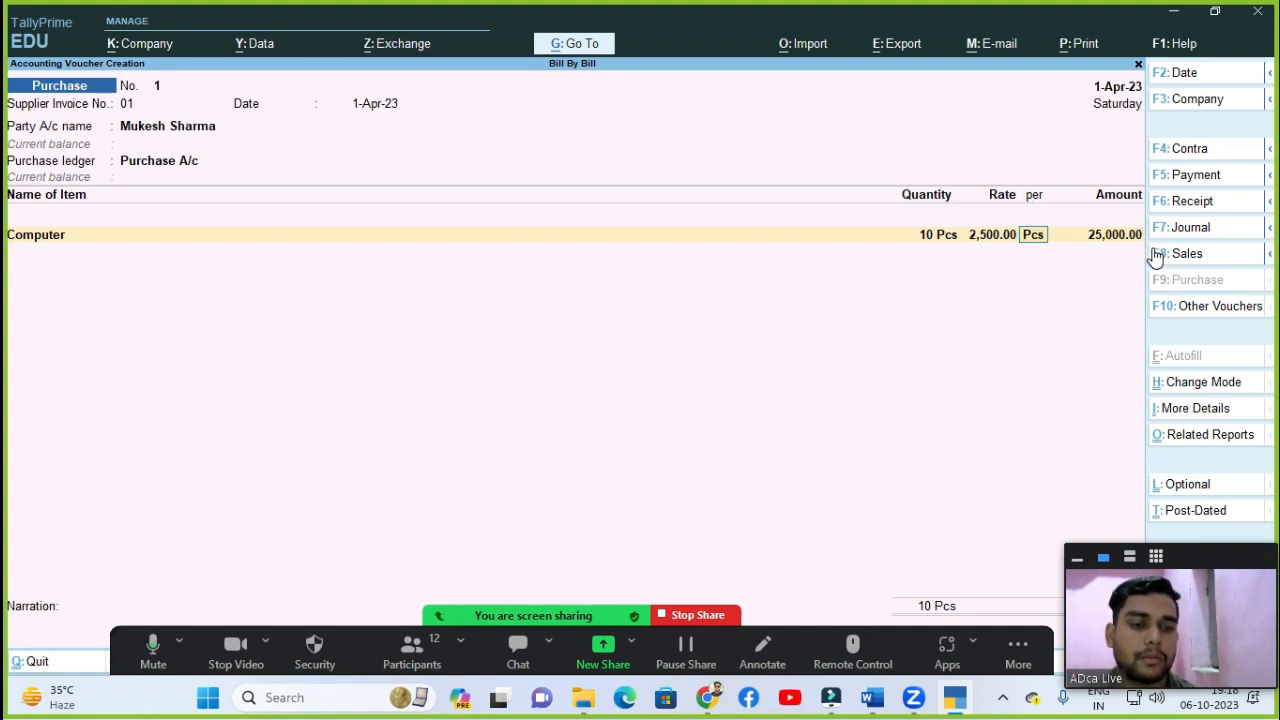
key(Return)
key(Return)
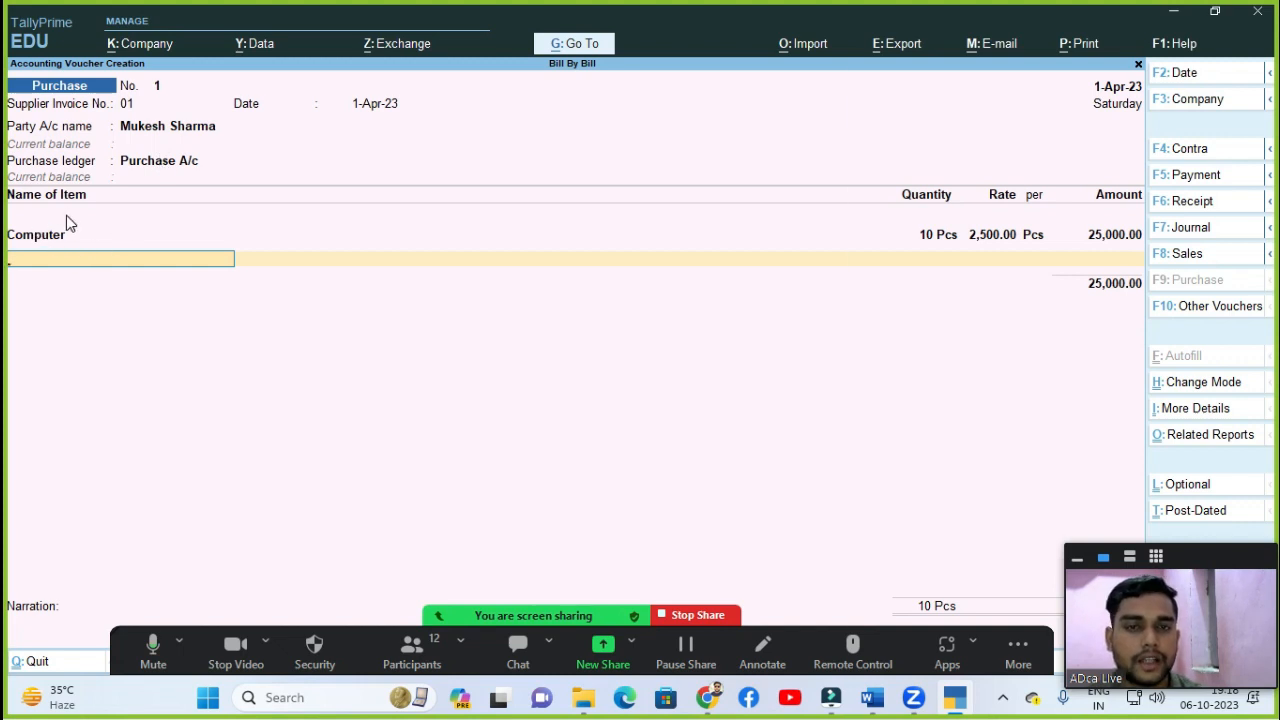
Step: Add Laptop as the purchase's second item, 2 Pcs at a rate of 5000
click(200, 260)
key(Down)
key(Down)
key(Down)
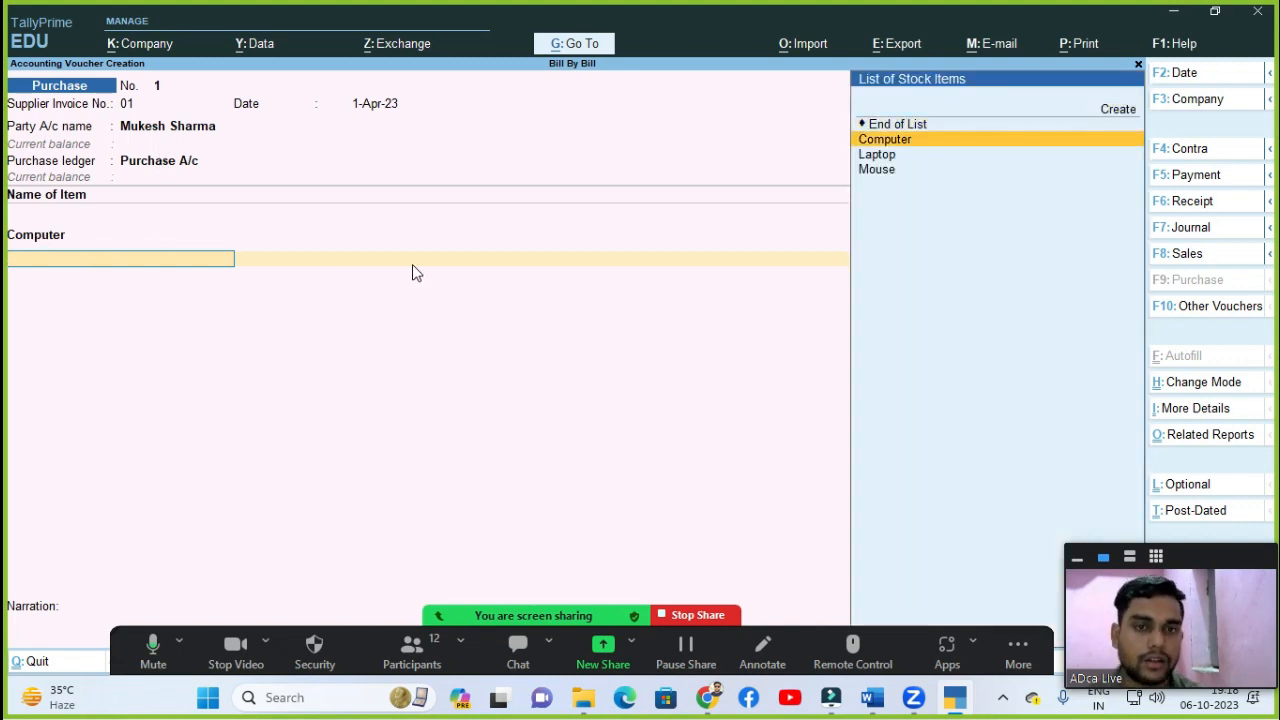
key(Down)
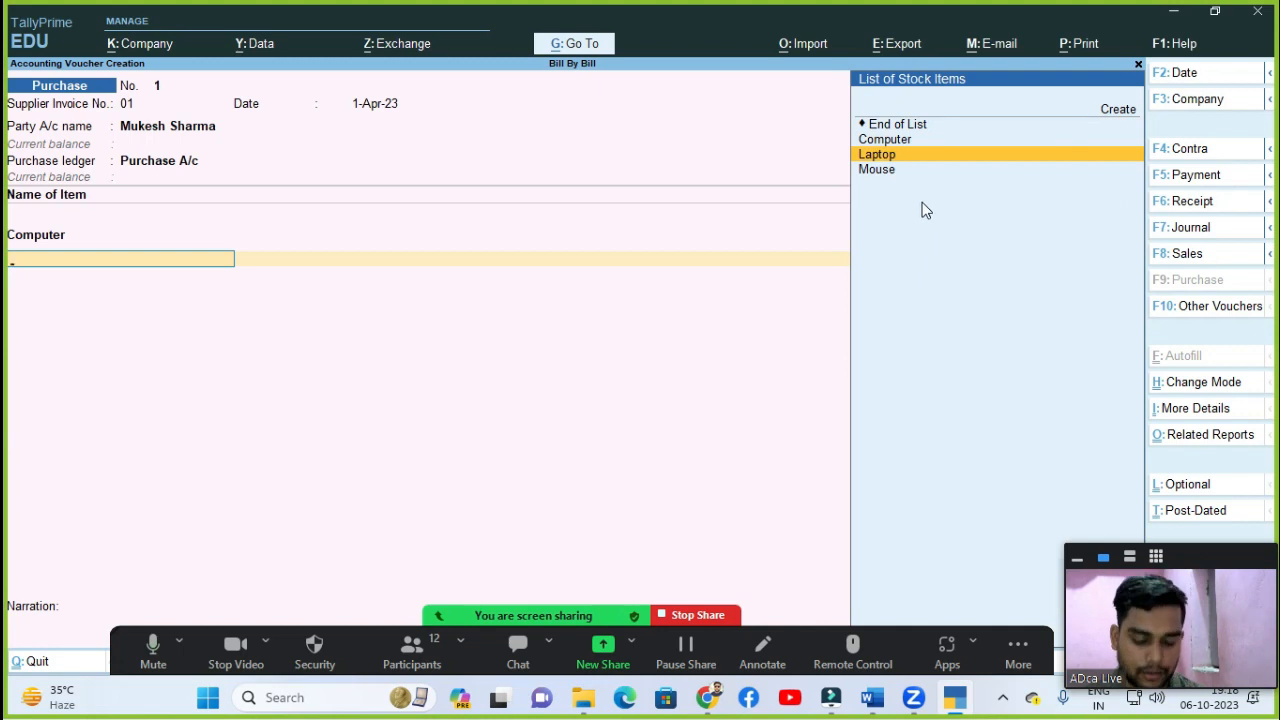
key(Return)
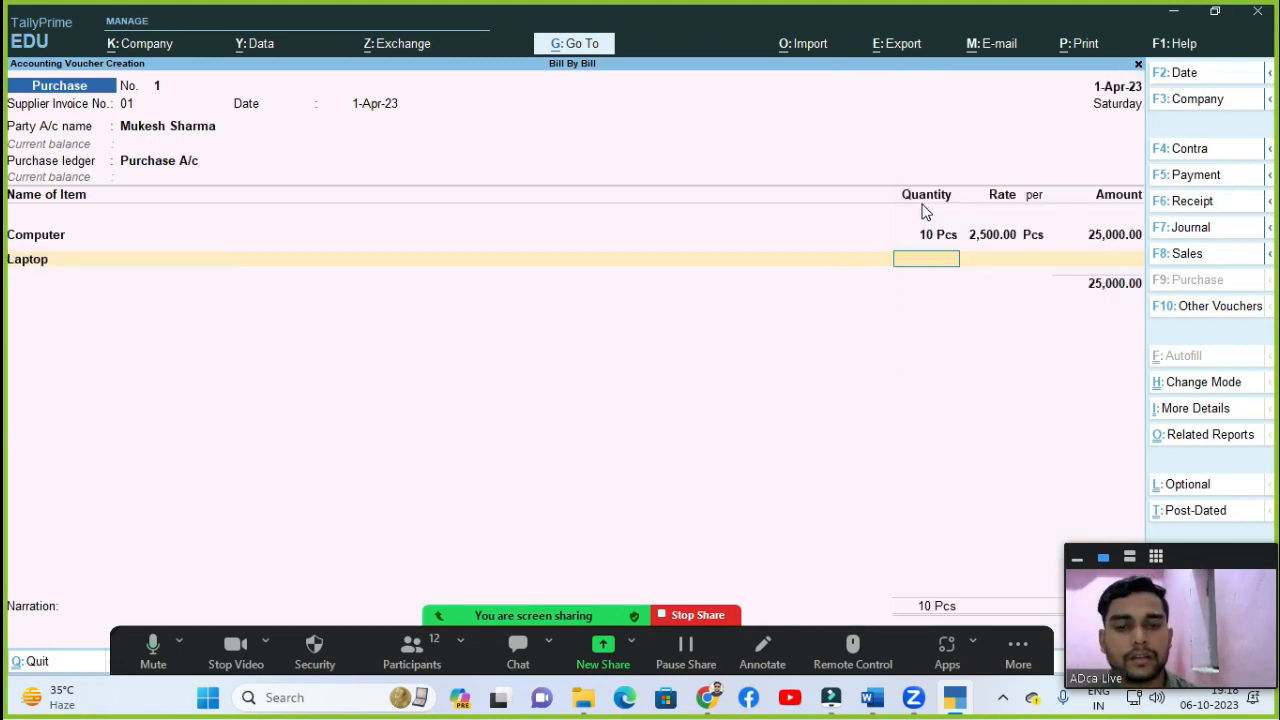
text(2)
key(Return)
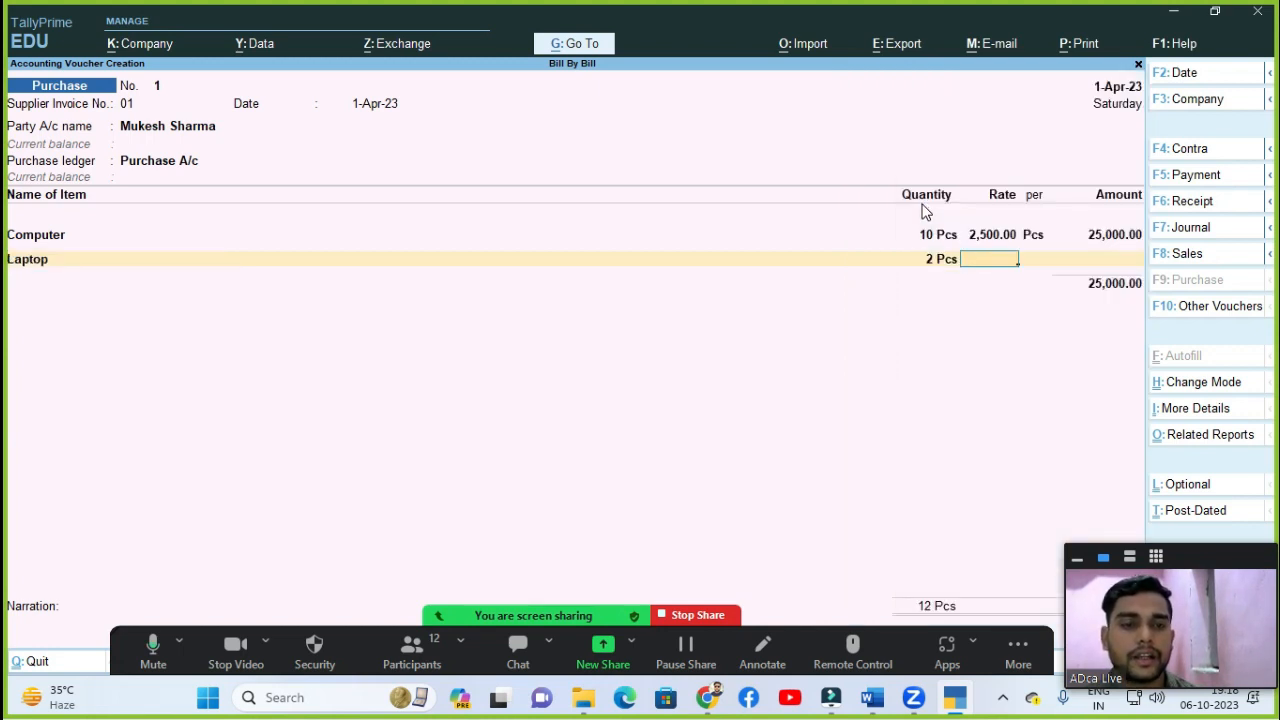
text(5000)
key(Return)
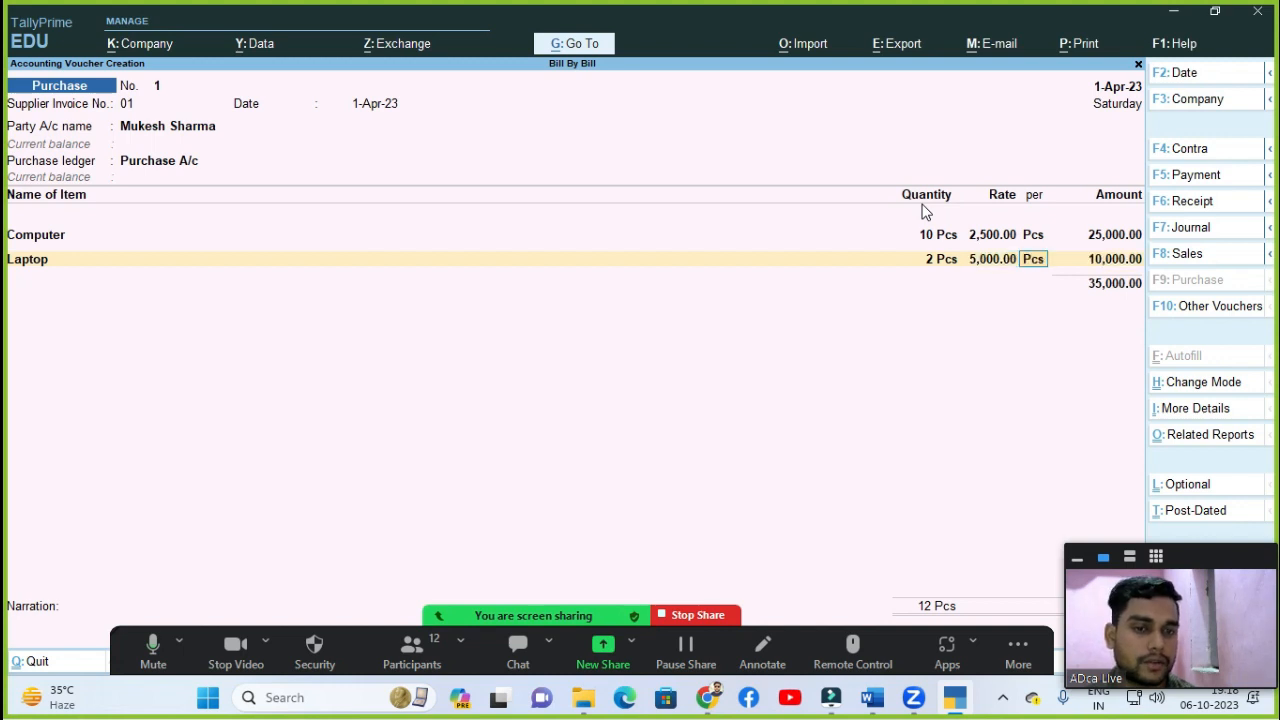
key(Return)
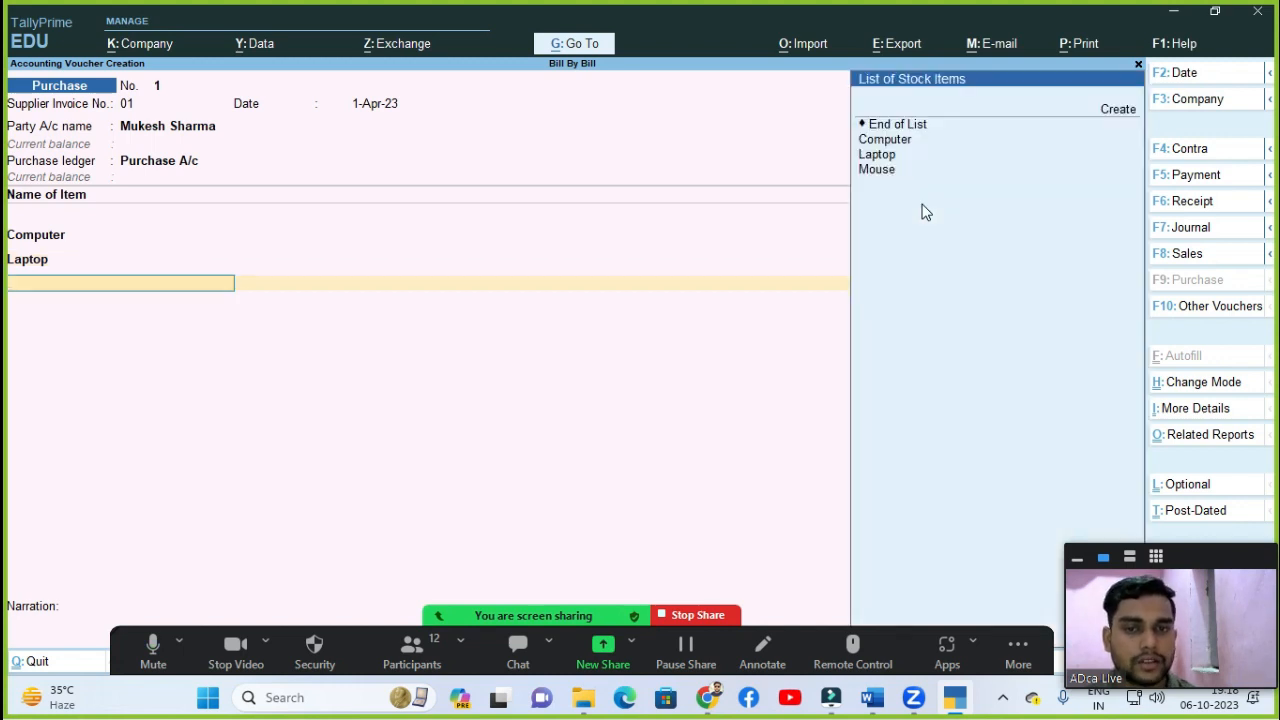
Step: Add Mouse as the purchase's third item, 10 Pcs at a rate of 150
key(Down)
key(Down)
key(Down)
key(Return)
text(1)
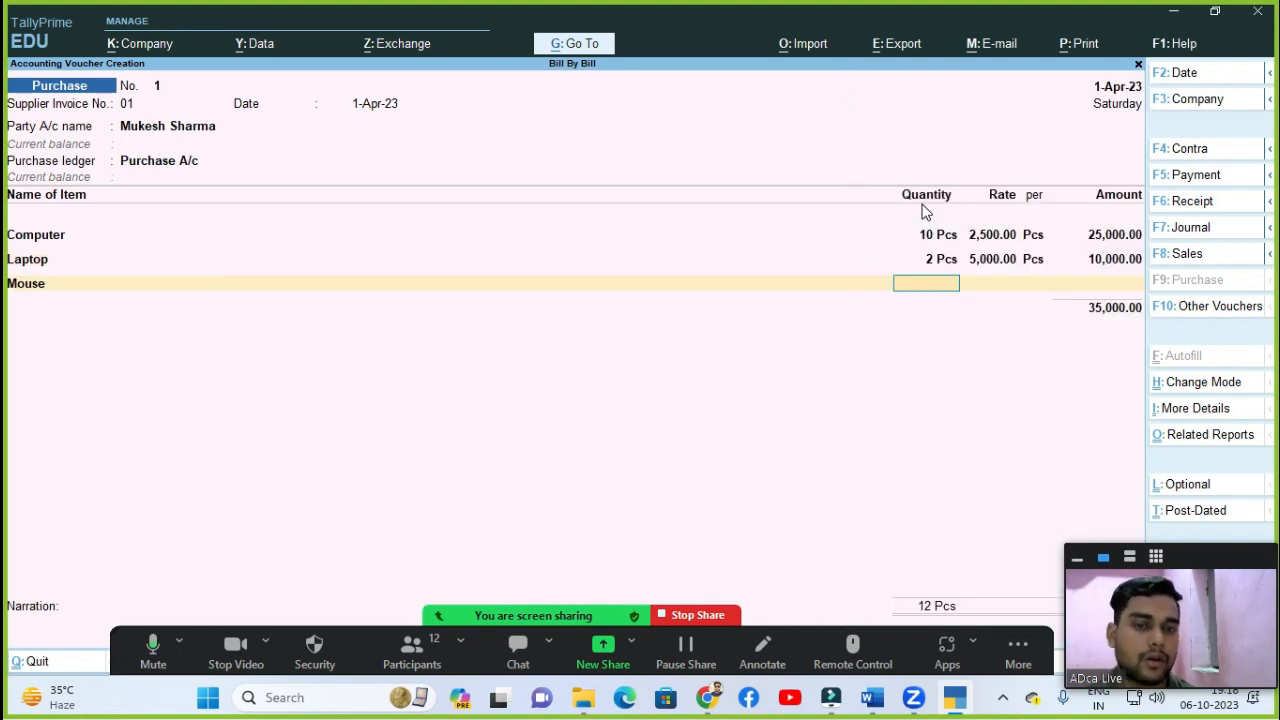
text(0)
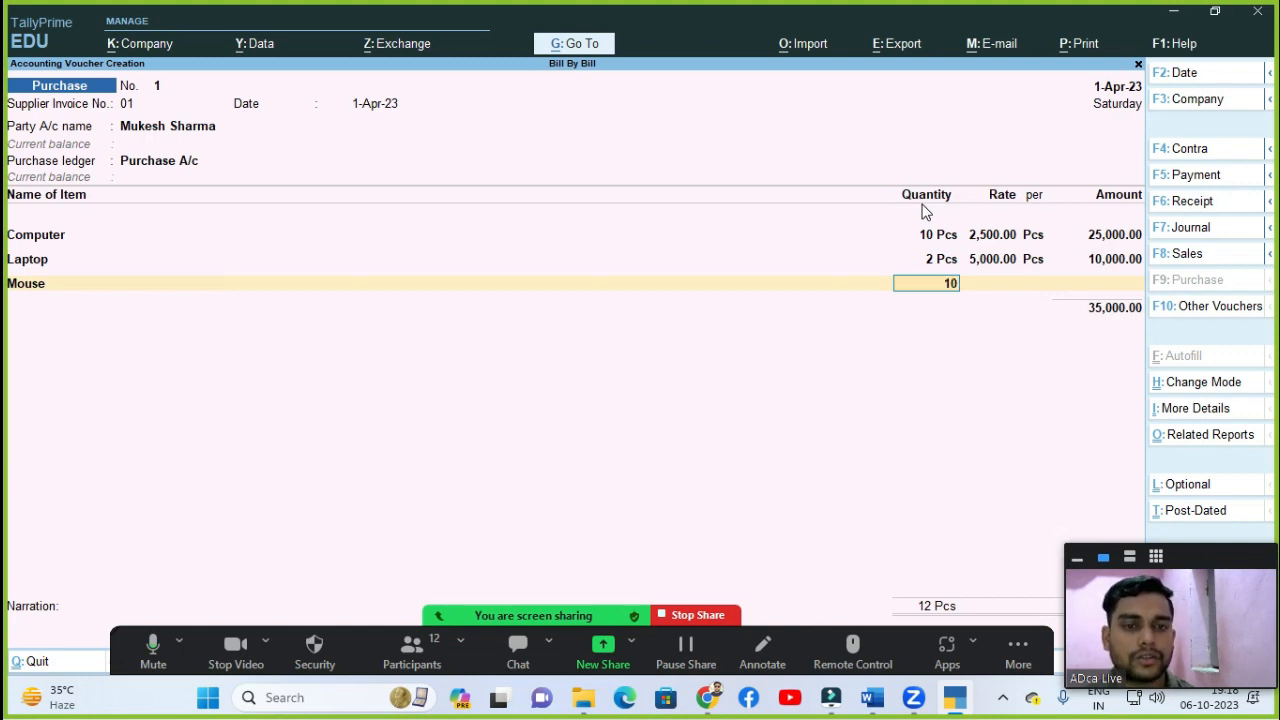
key(Return)
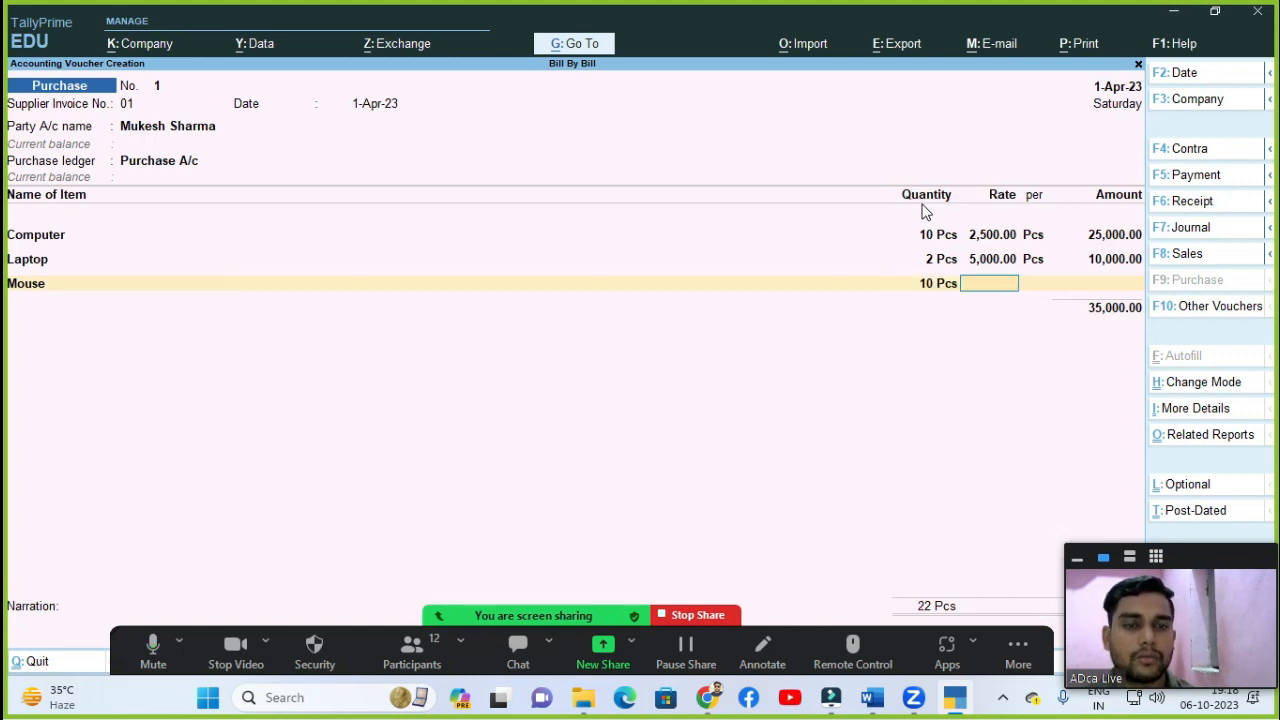
text(150)
key(Return)
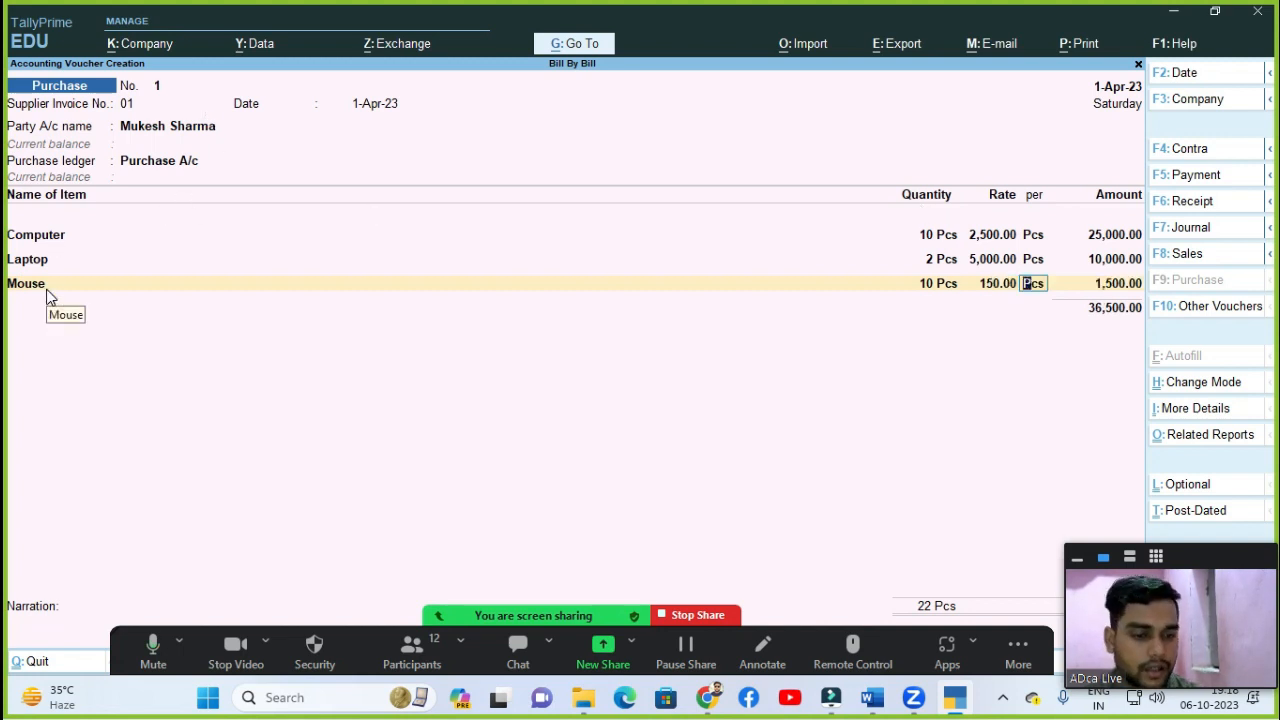
key(Return)
key(Return)
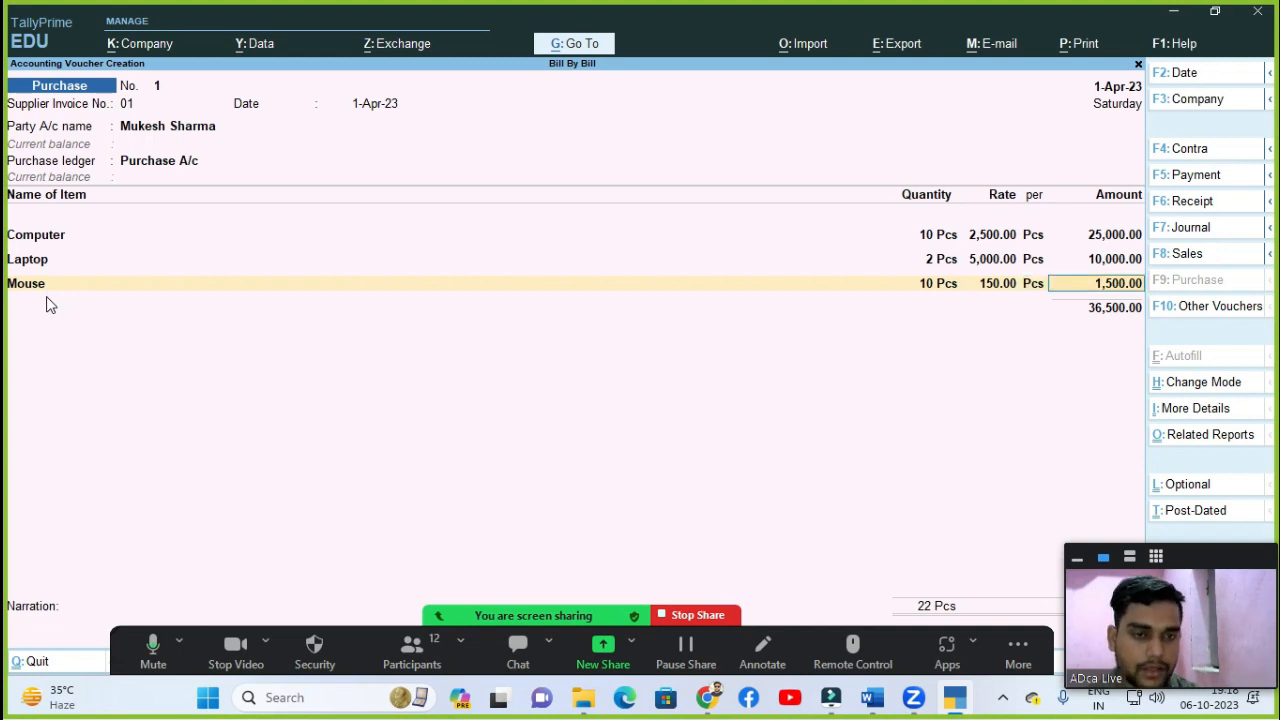
Step: End the item list, accept New Ref 01 for the full bill amount, and save the purchase voucher with a blank narration
key(Return)
key(Return)
key(Return)
key(Return)
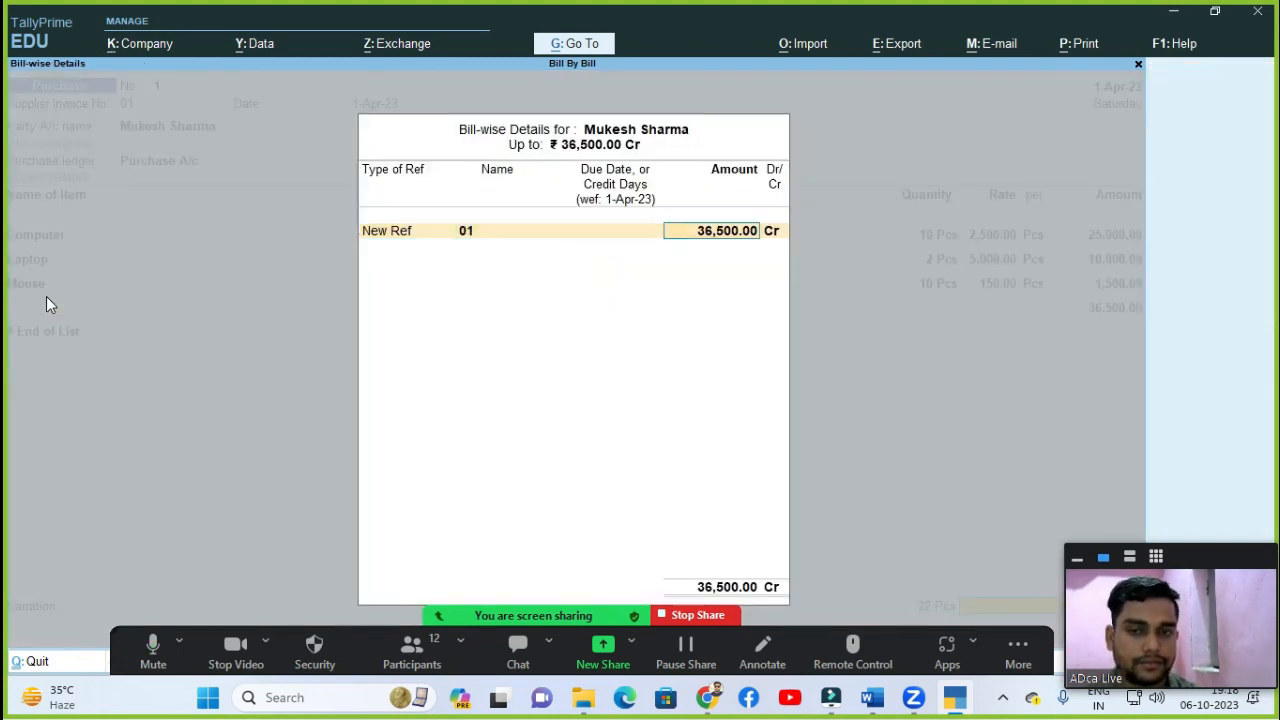
key(Return)
key(Return)
key(Return)
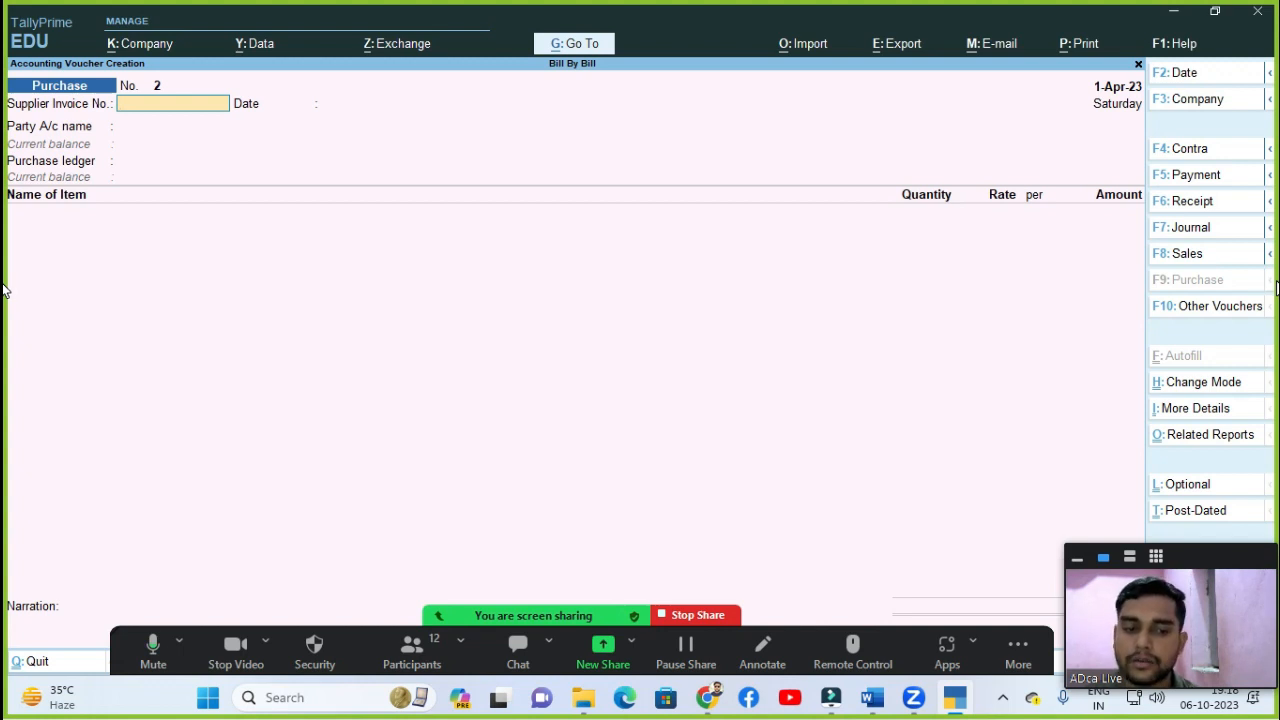
Step: Change to a Sales voucher and choose the last party ledger in the list as its party account
click(1175, 262)
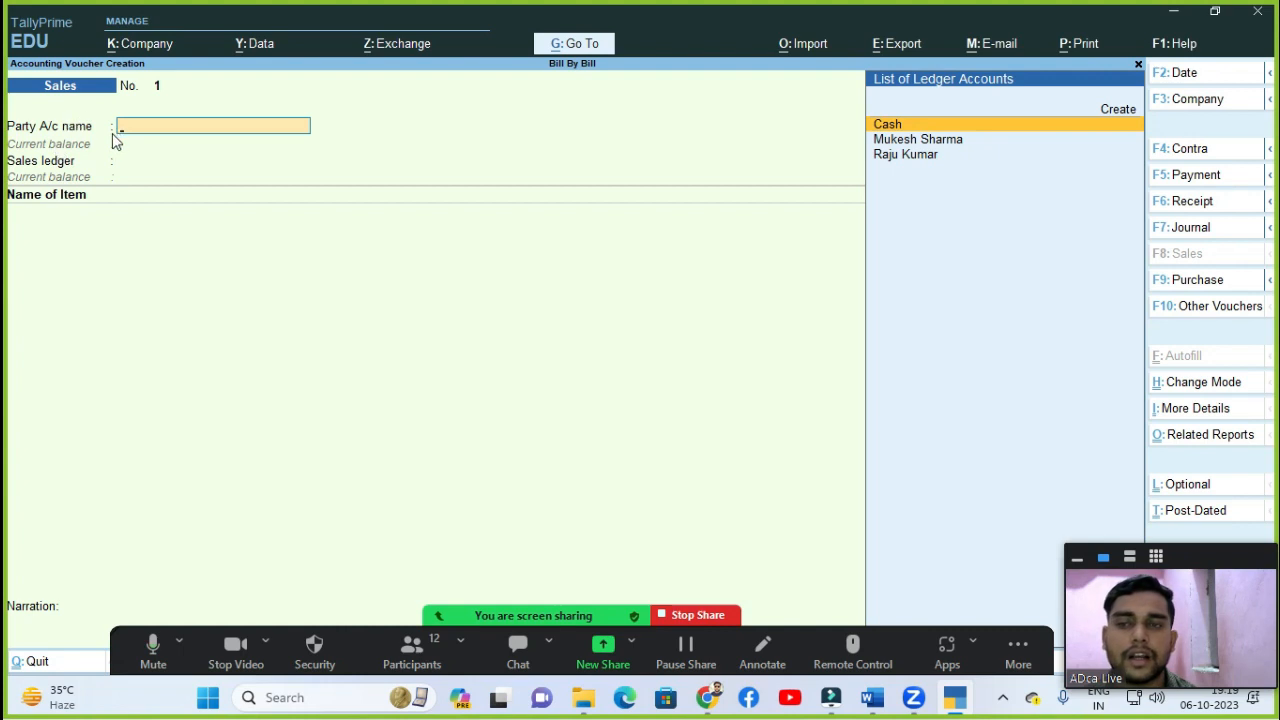
key(Down)
key(Down)
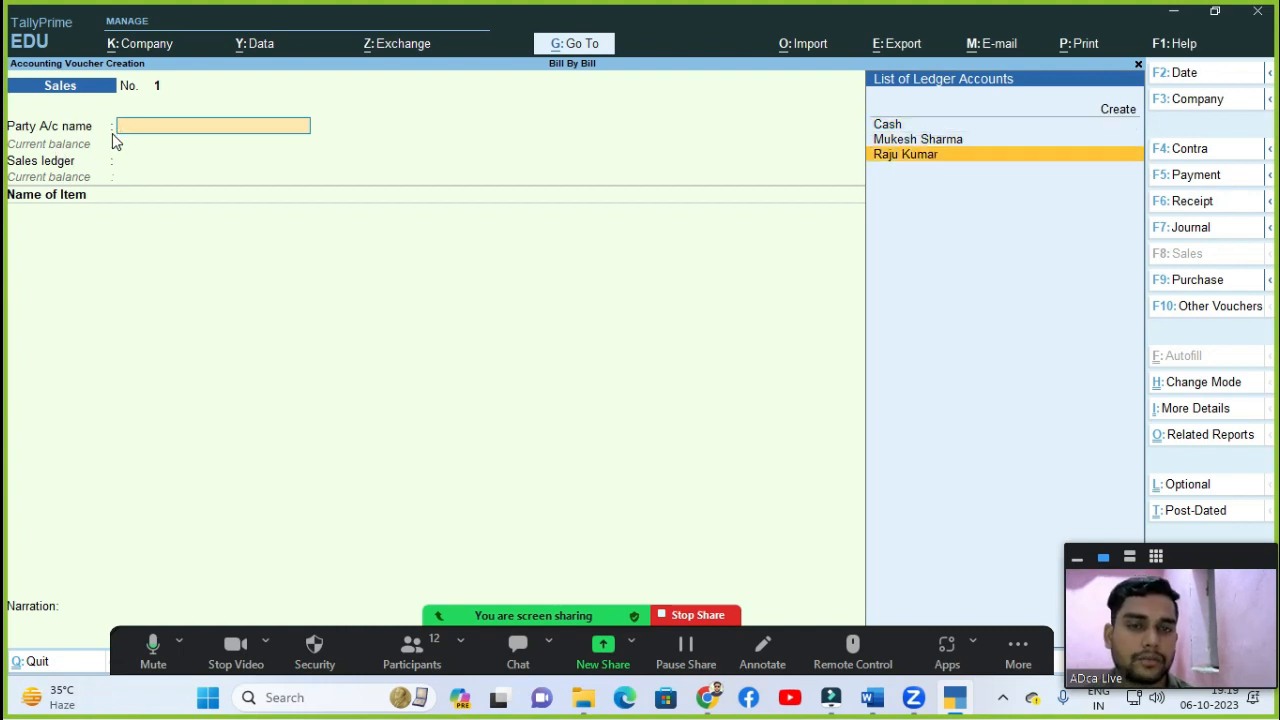
key(Return)
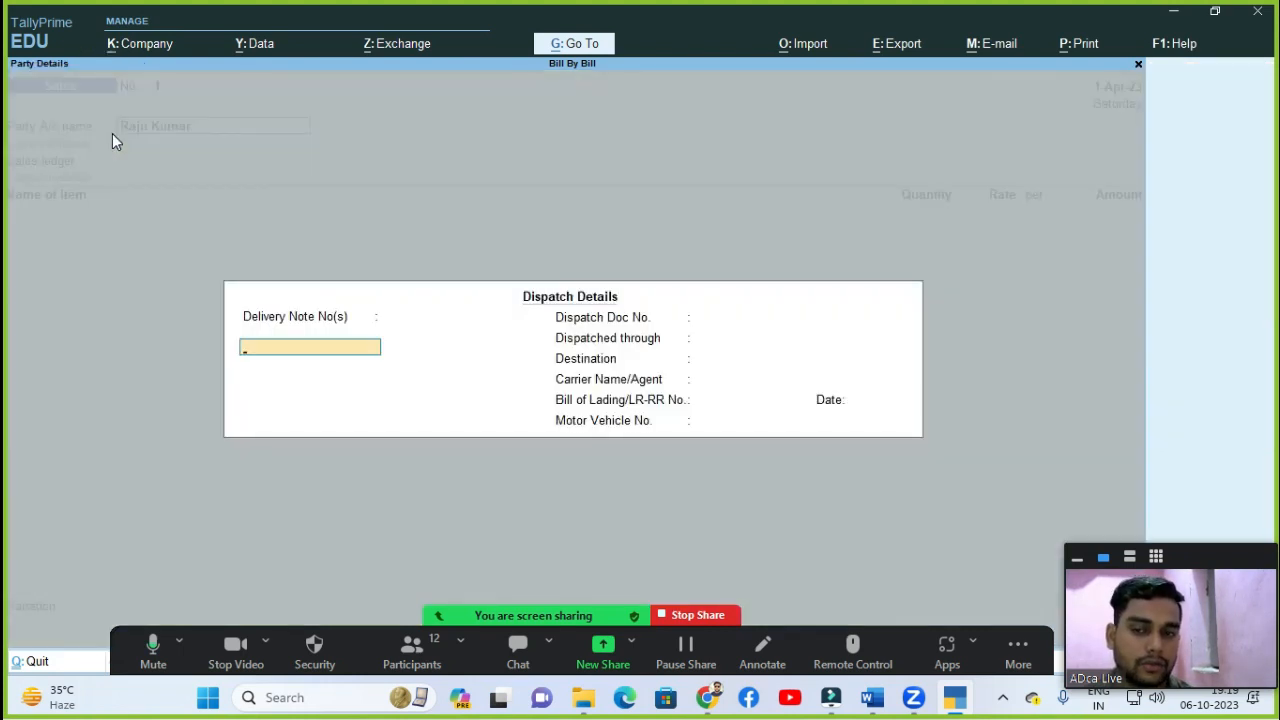
Step: Leave the sale's dispatch details blank and accept the buyer's default party details
key(Return)
key(Return)
key(Return)
key(Return)
key(Return)
key(Return)
key(Return)
key(Return)
key(Return)
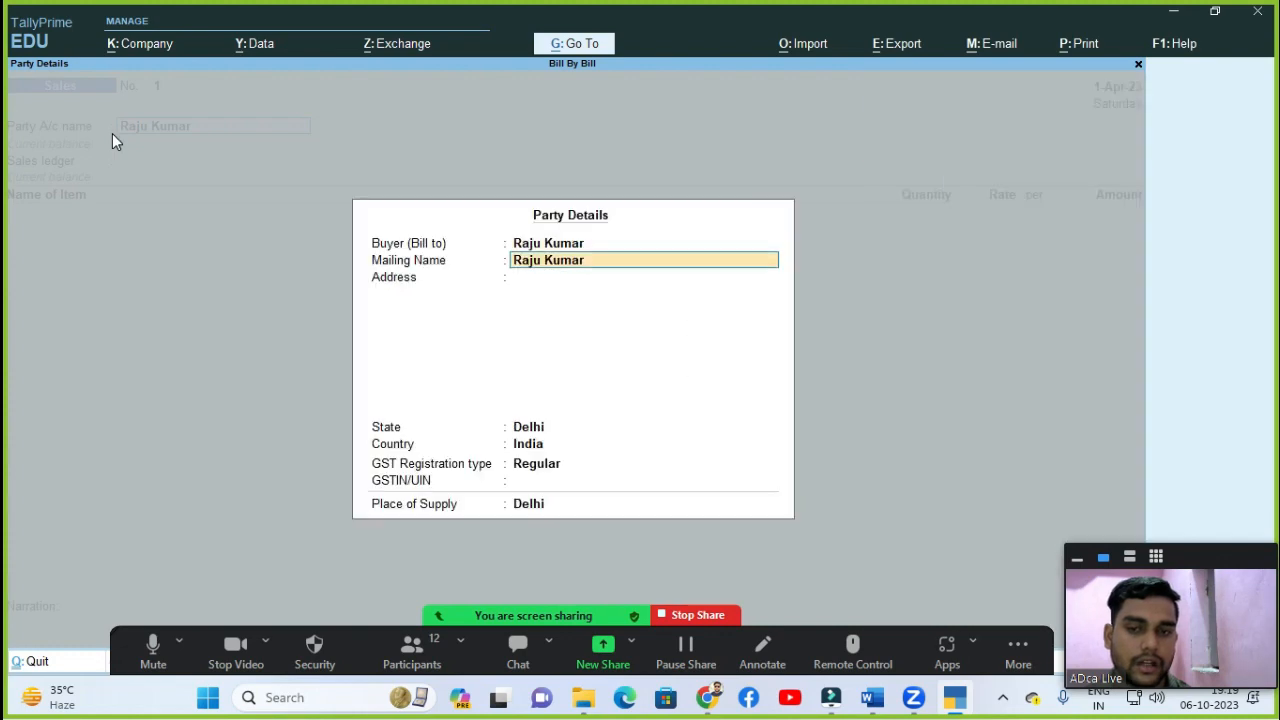
key(Return)
key(Return)
key(Return)
key(Return)
key(Return)
key(Return)
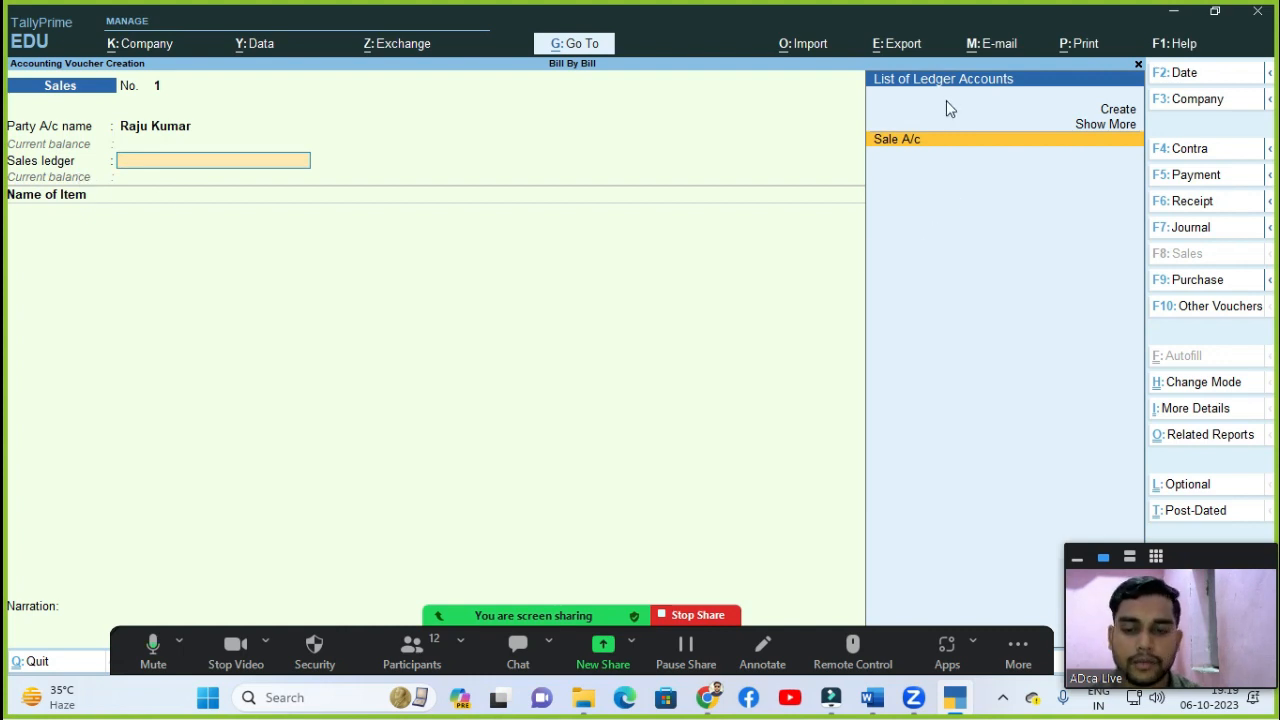
Step: Set Sale A/c as the sales ledger and choose Computer as the sale's first item
key(Return)
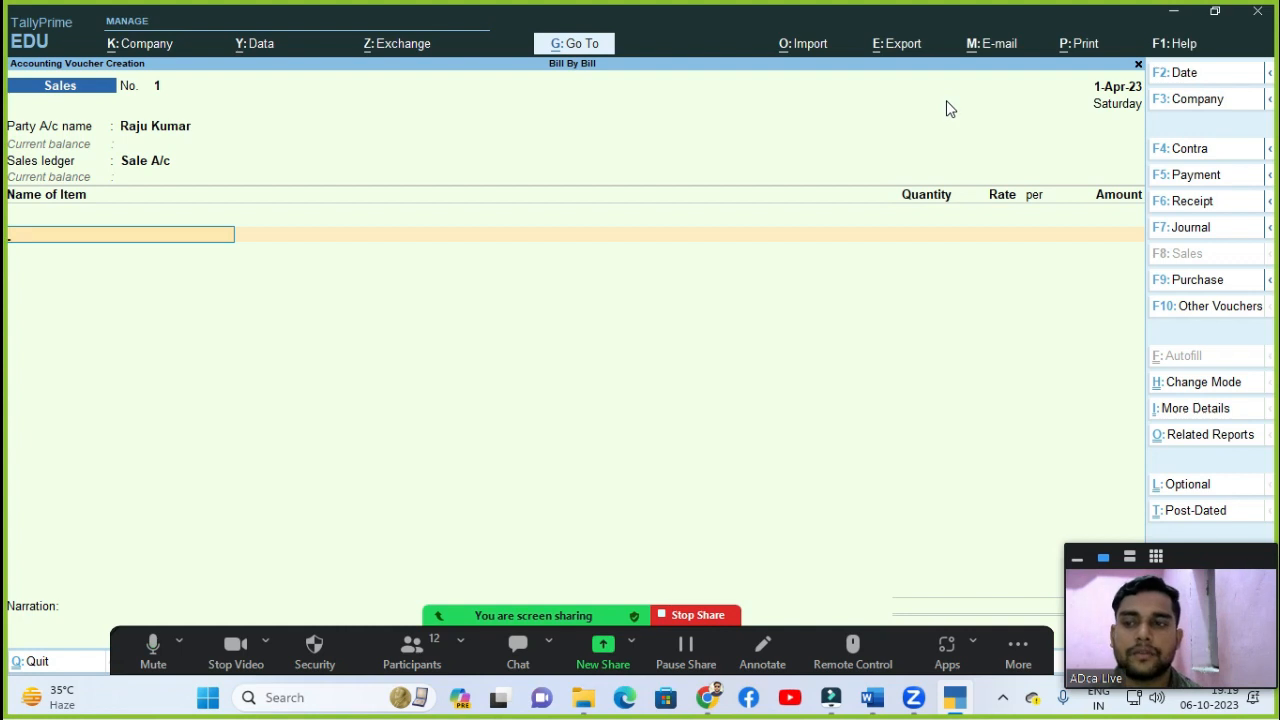
key(space)
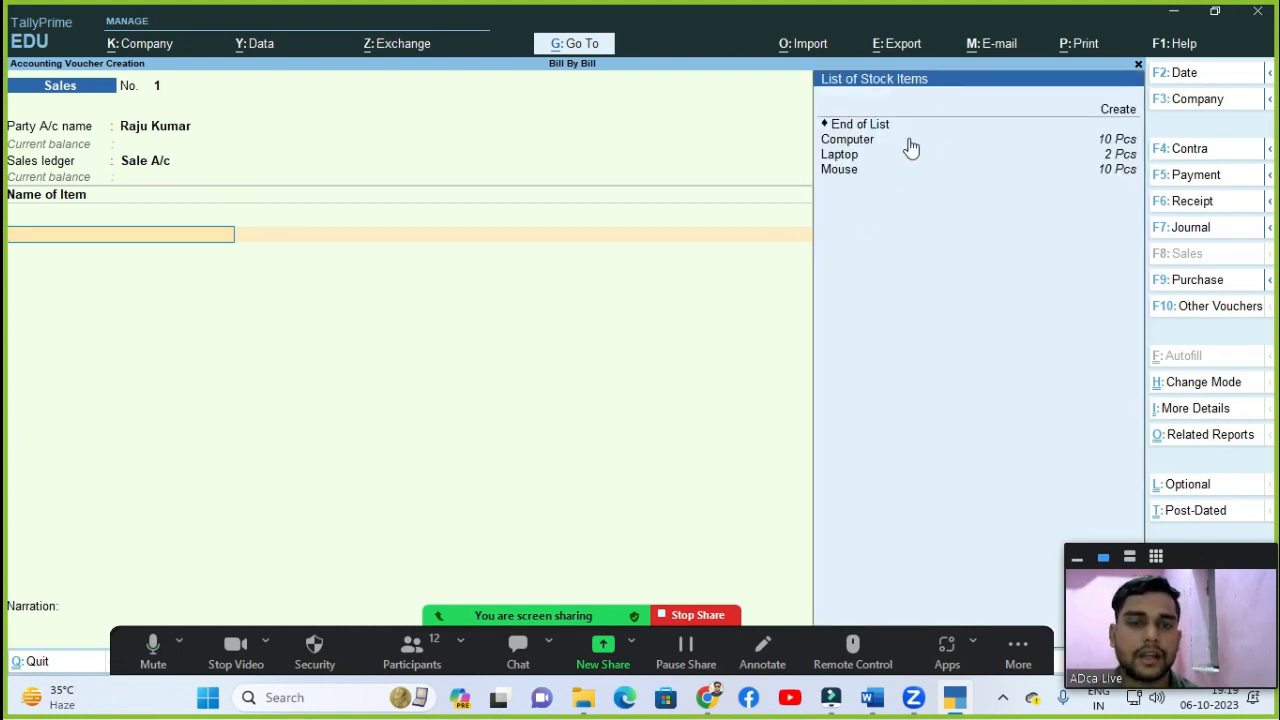
key(Down)
key(Down)
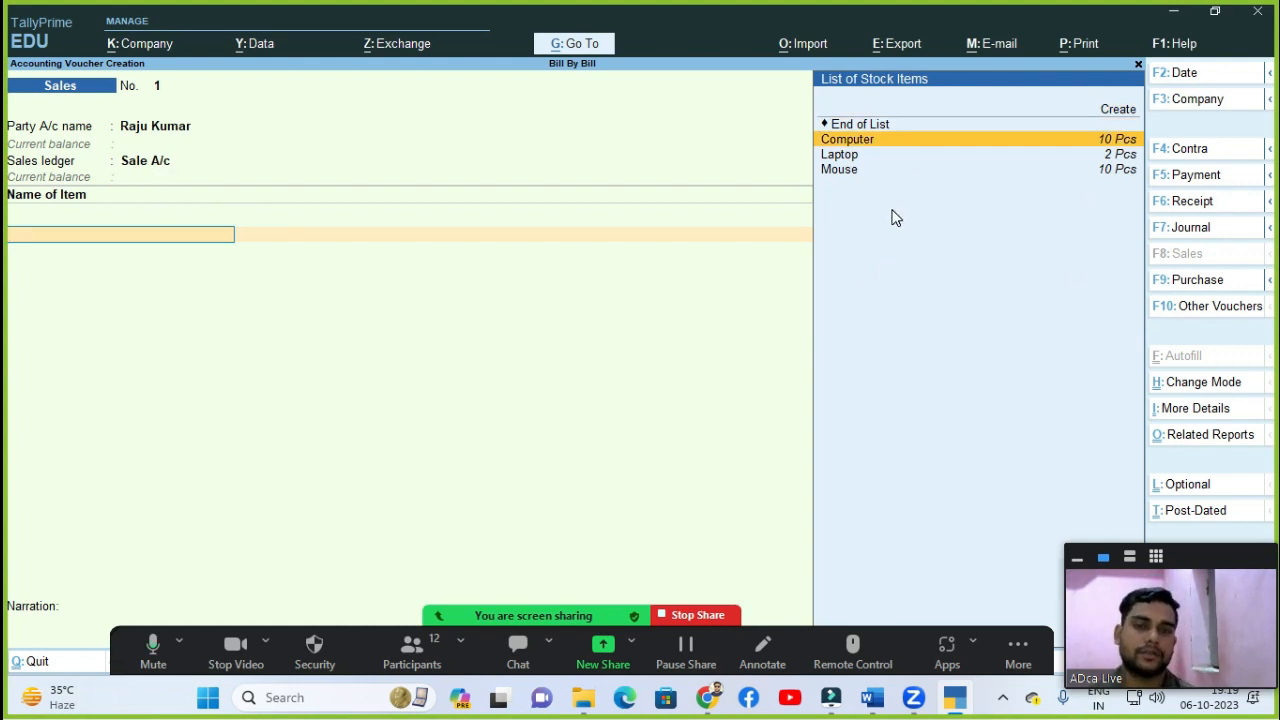
key(Return)
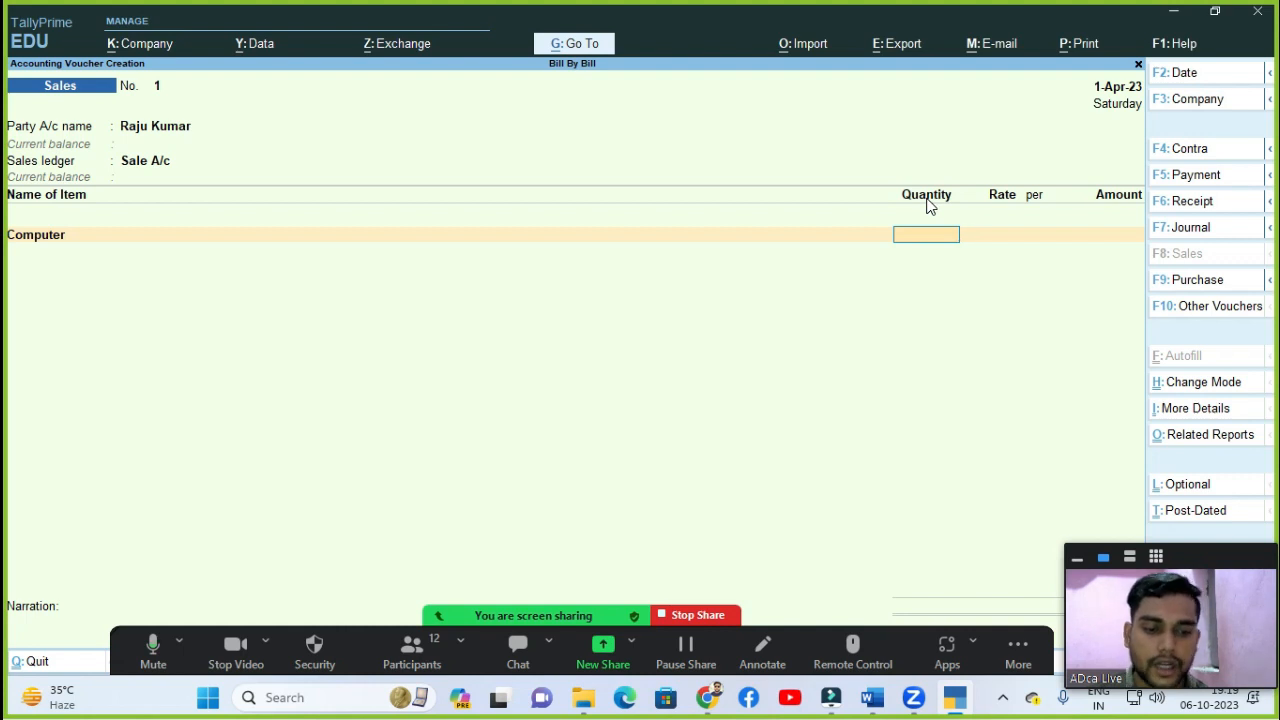
Step: Check Computer's purchase rate in the Stock Query and enter its sale quantity as 8 Pcs at a rate of 3000
key(alt+s)
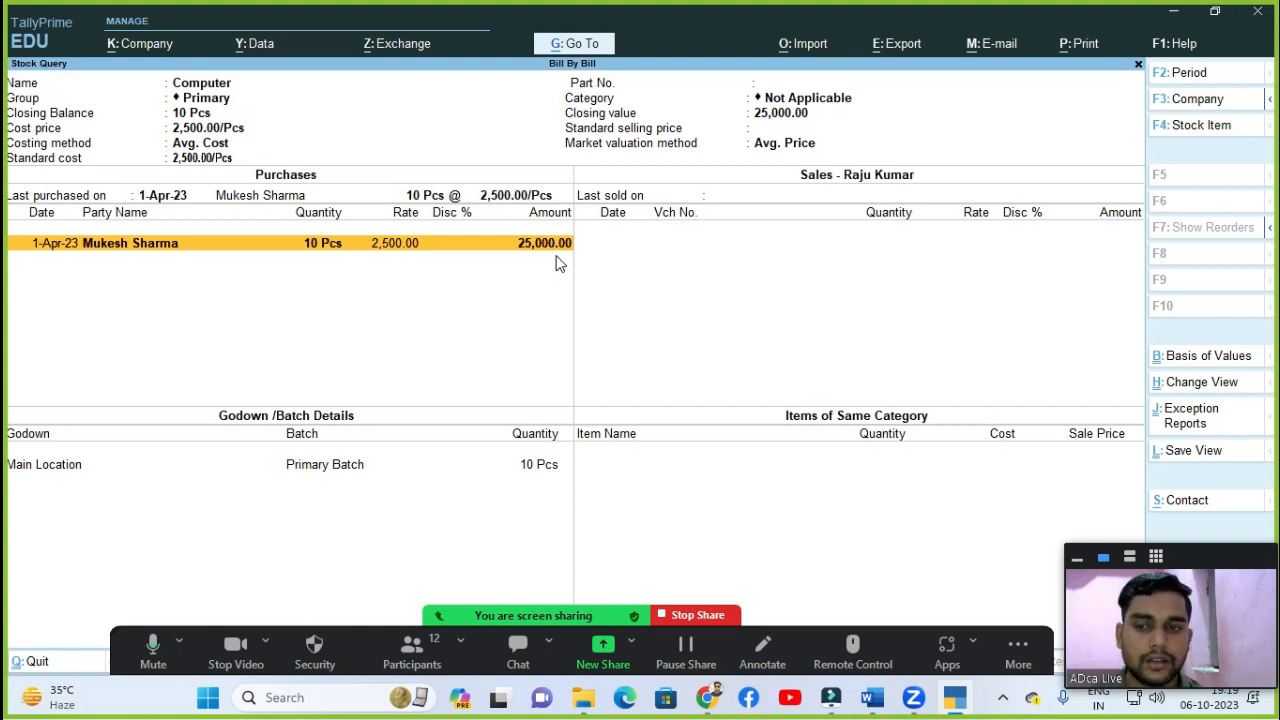
key(Escape)
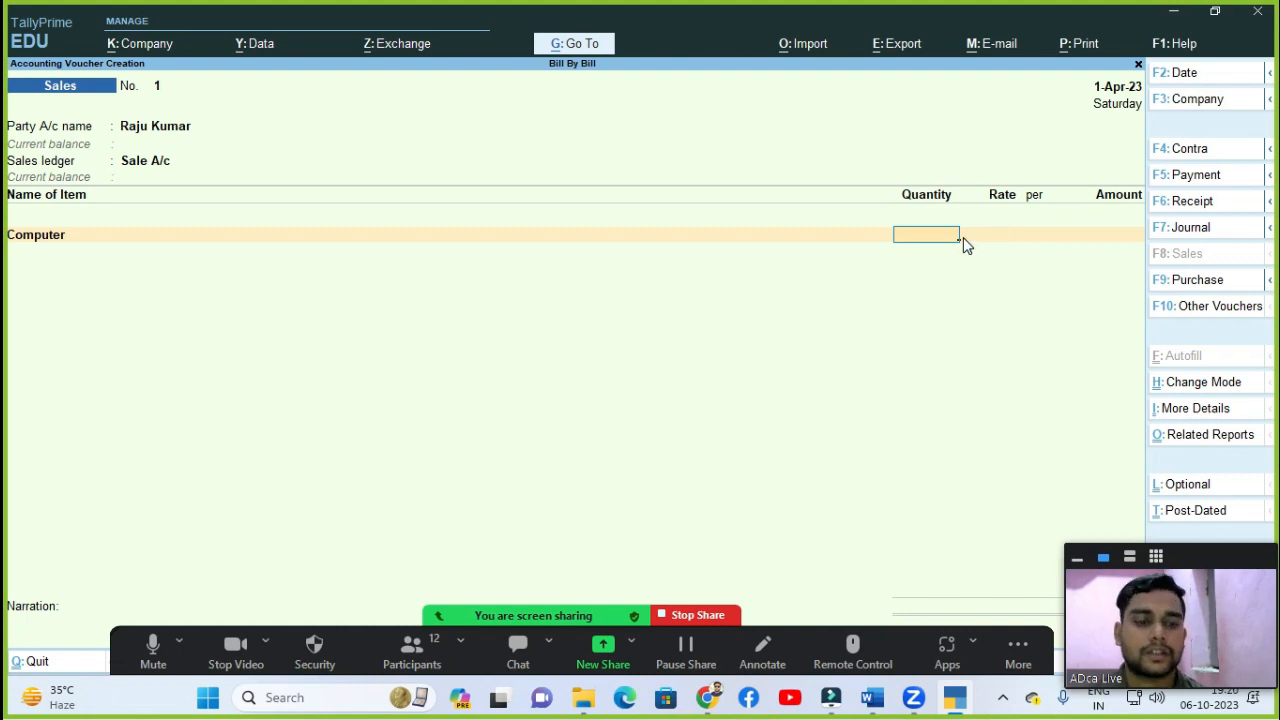
text(8)
key(Return)
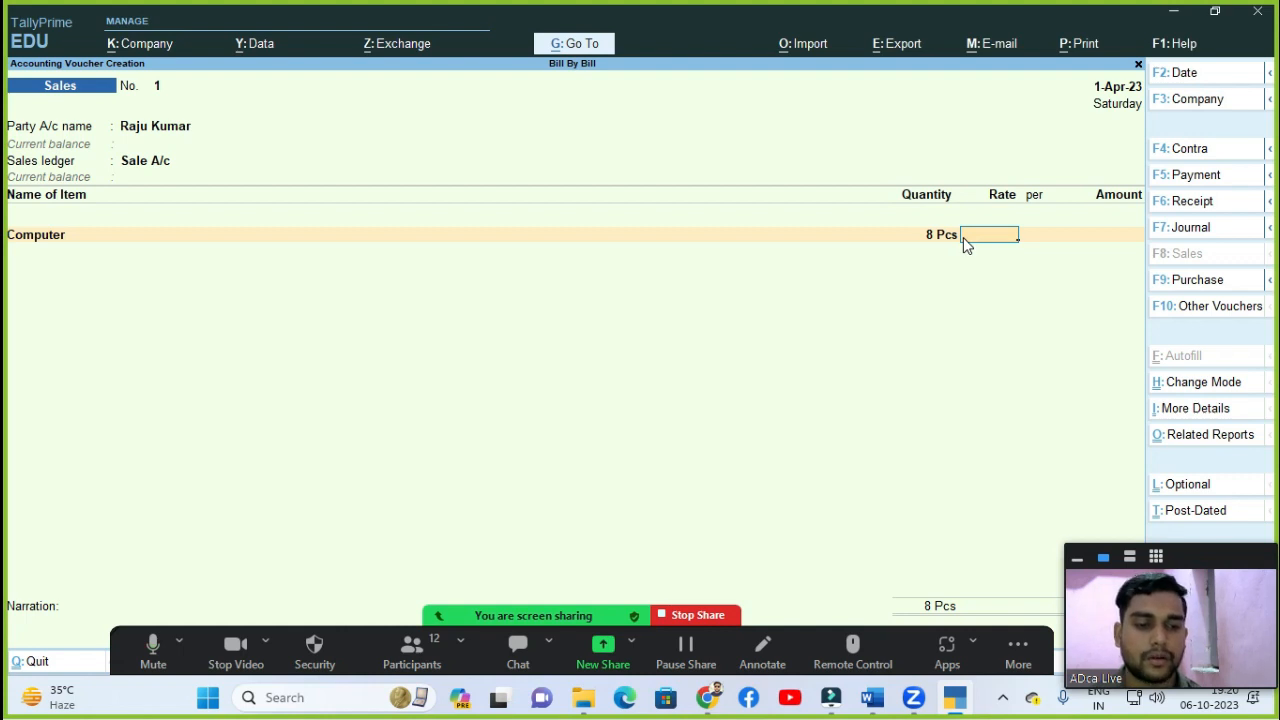
text(3000)
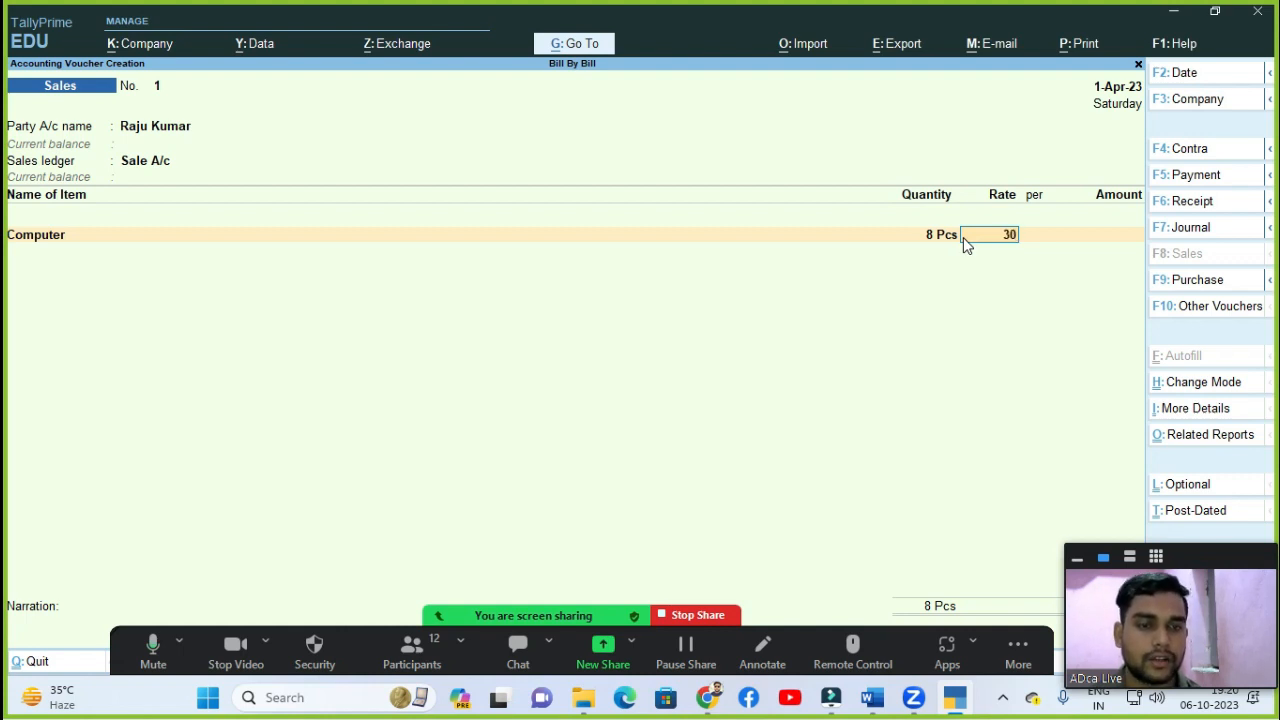
key(Return)
key(Return)
key(Return)
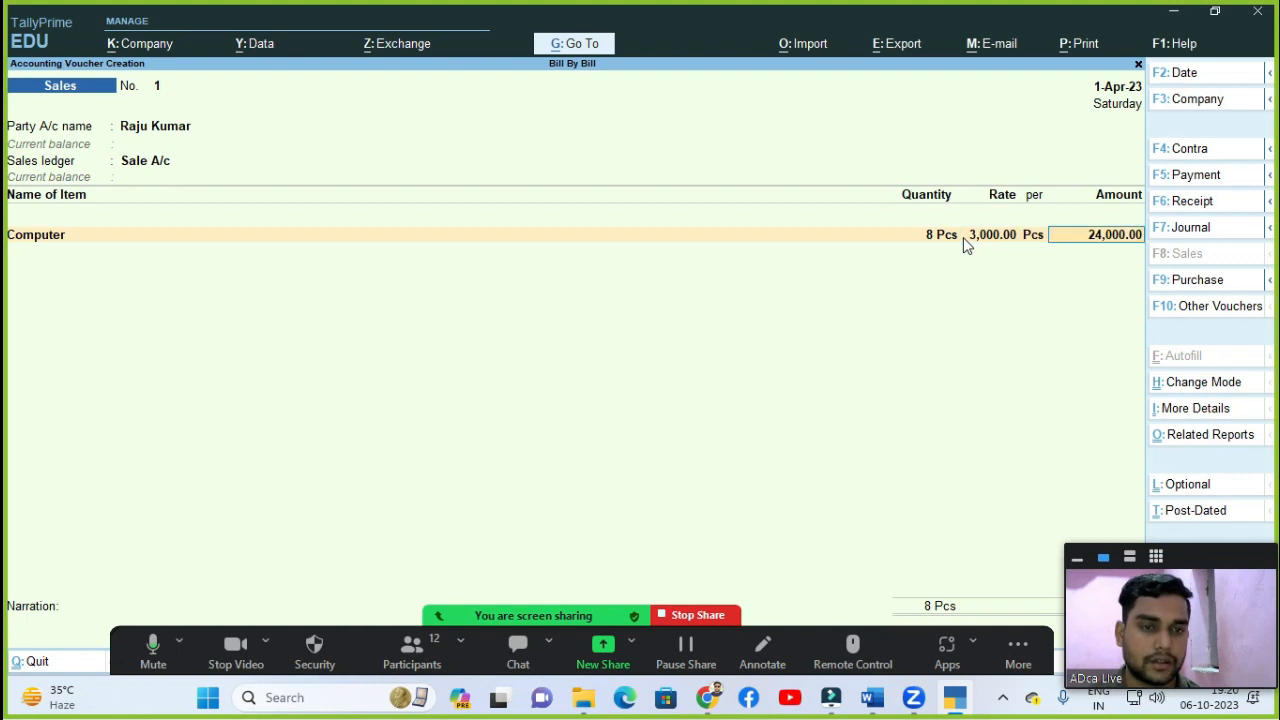
Step: Accept Computer's sale amount and choose Laptop as the sale's second item
key(Return)
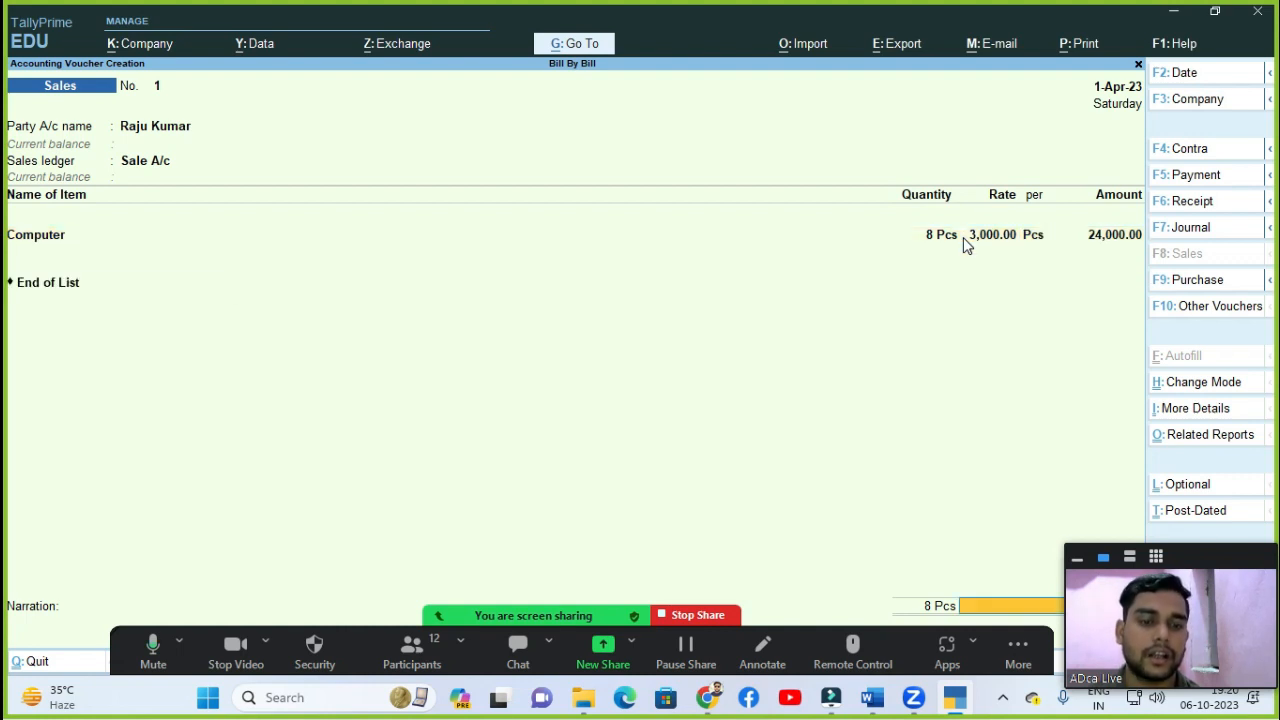
key(BackSpace)
key(BackSpace)
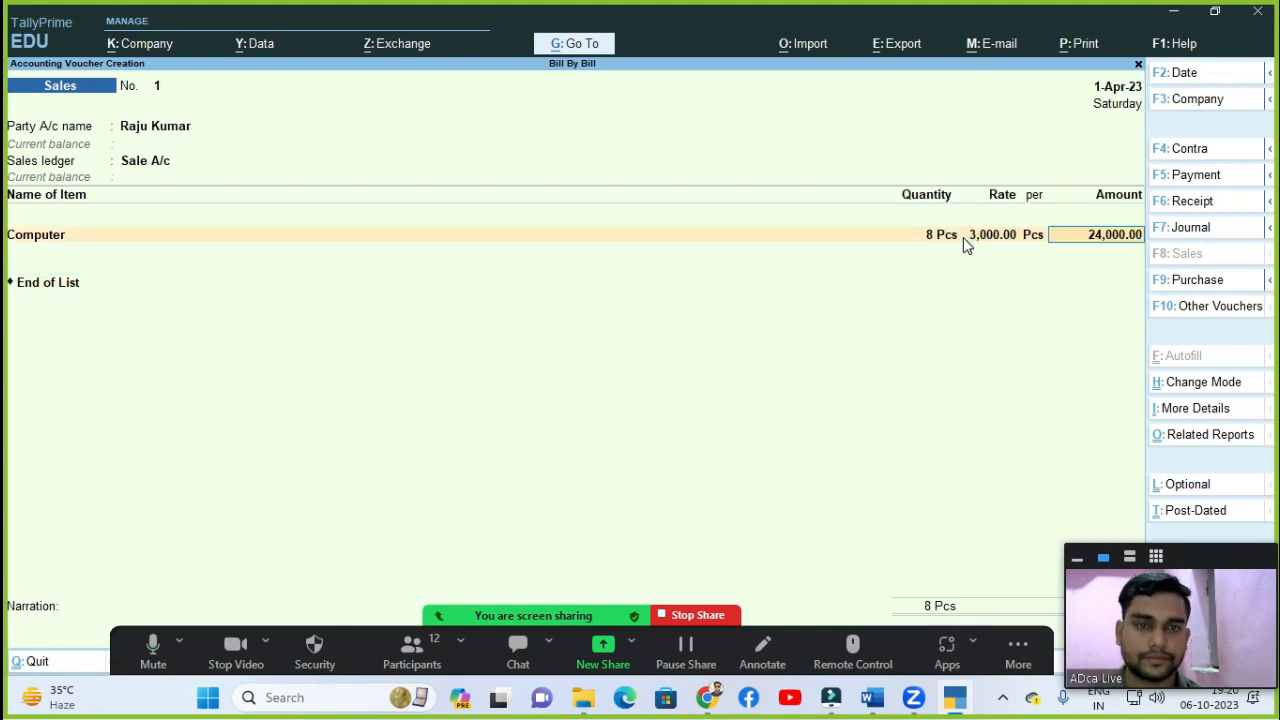
key(Return)
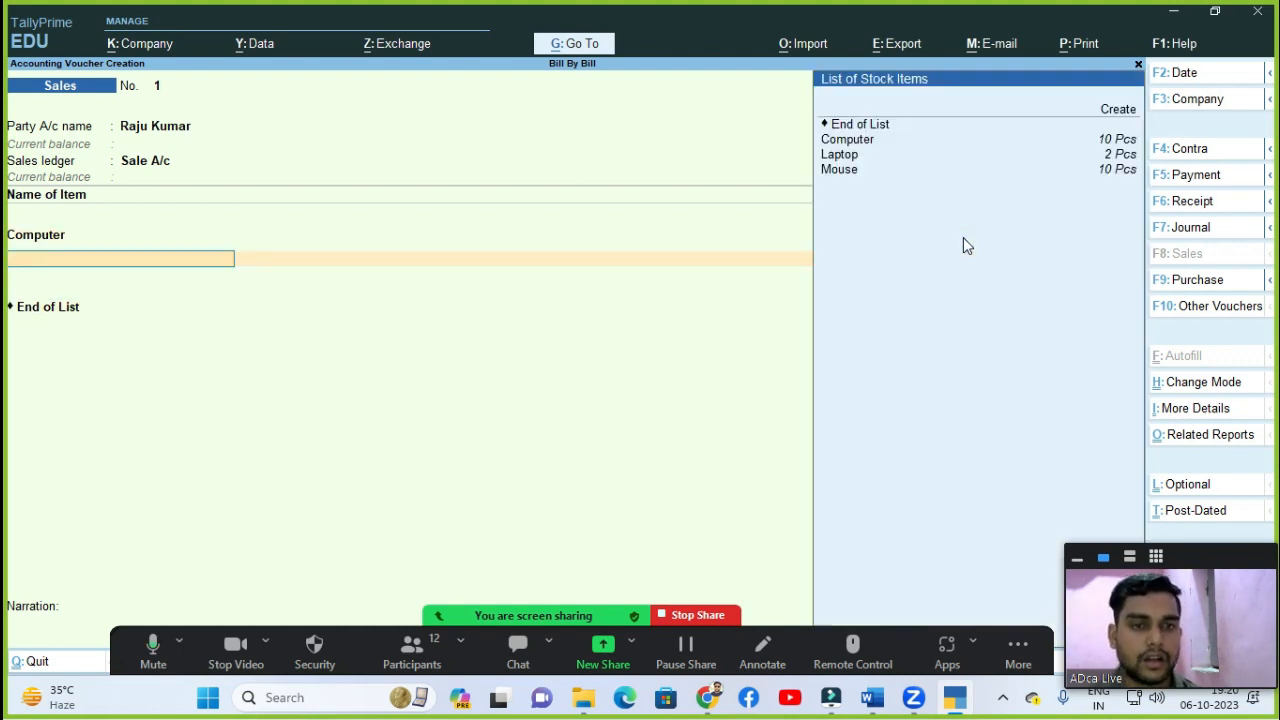
key(Down)
key(Down)
key(Down)
key(Down)
key(Return)
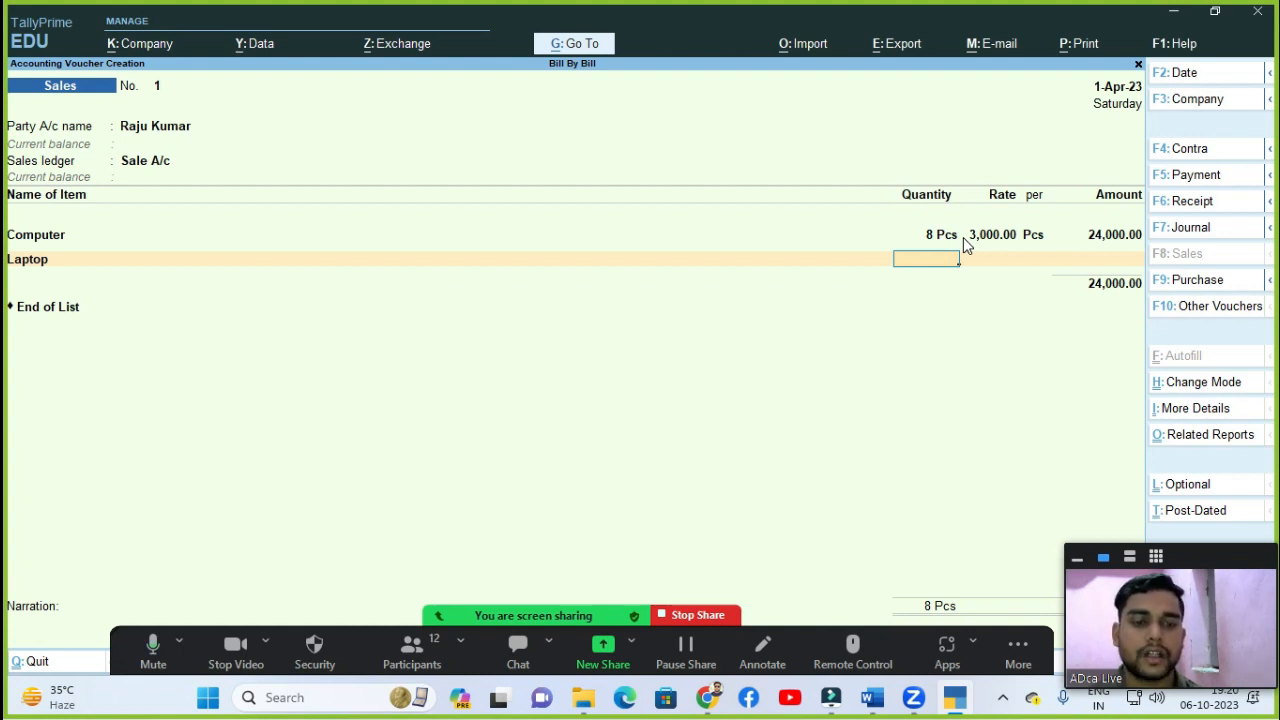
Step: Check Laptop's purchase rate in the Stock Query and enter its sale quantity as 2 Pcs at a rate of 7000
key(ctrl)
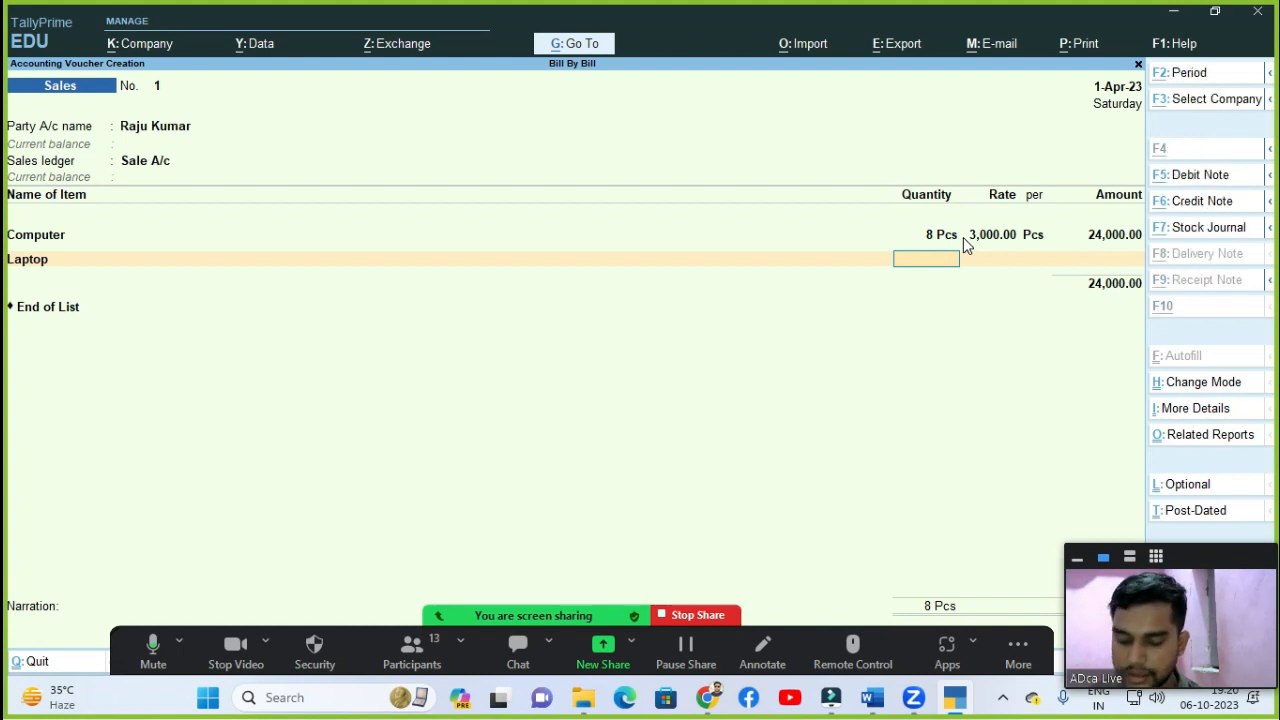
key(alt+s)
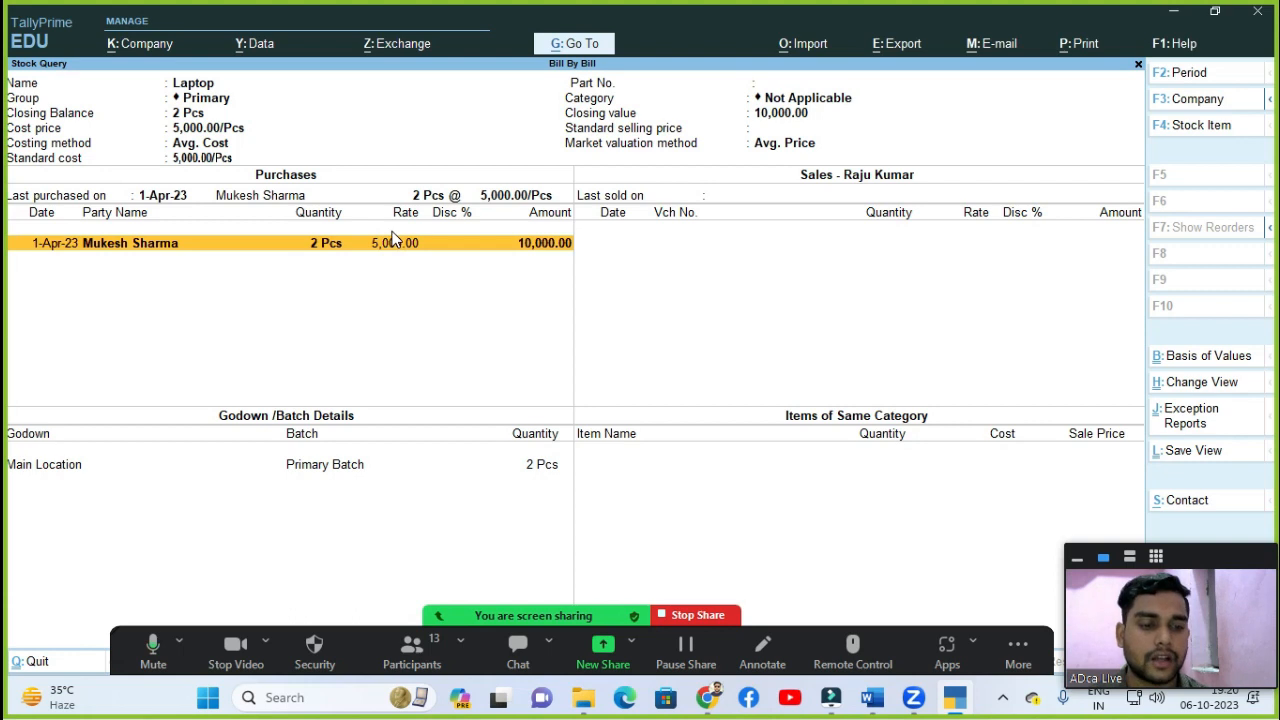
key(Escape)
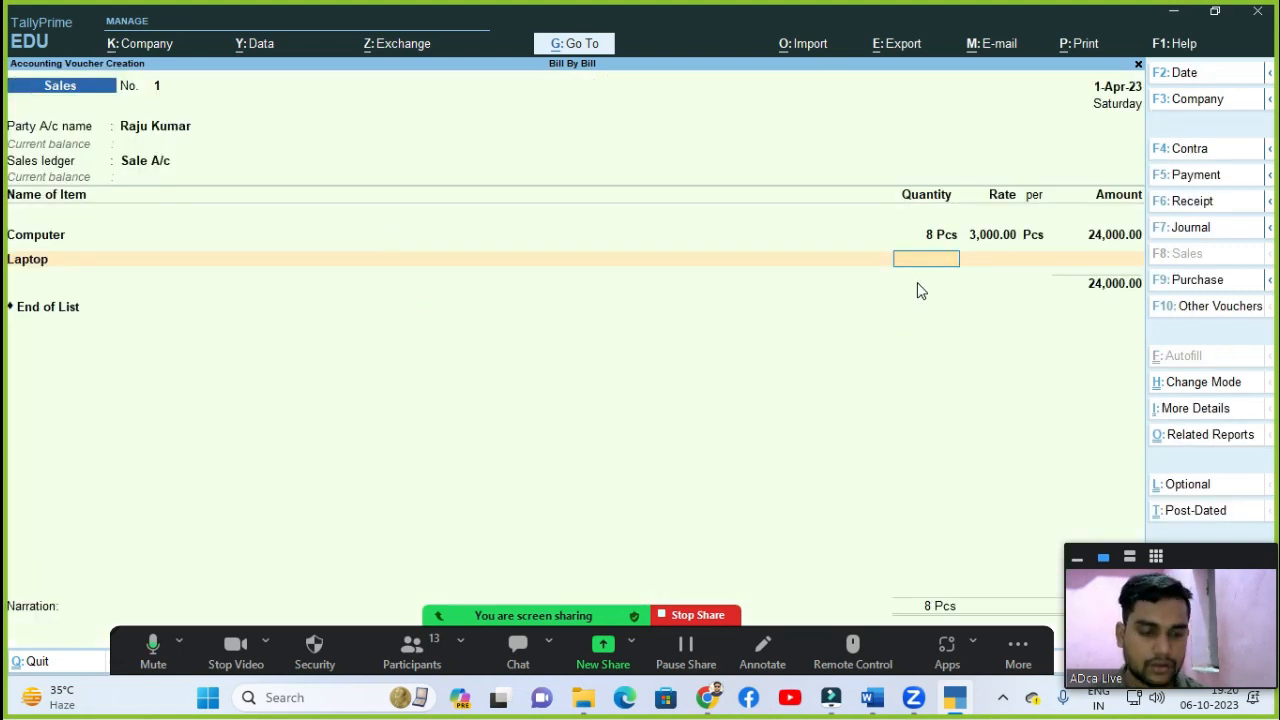
text(2)
key(Return)
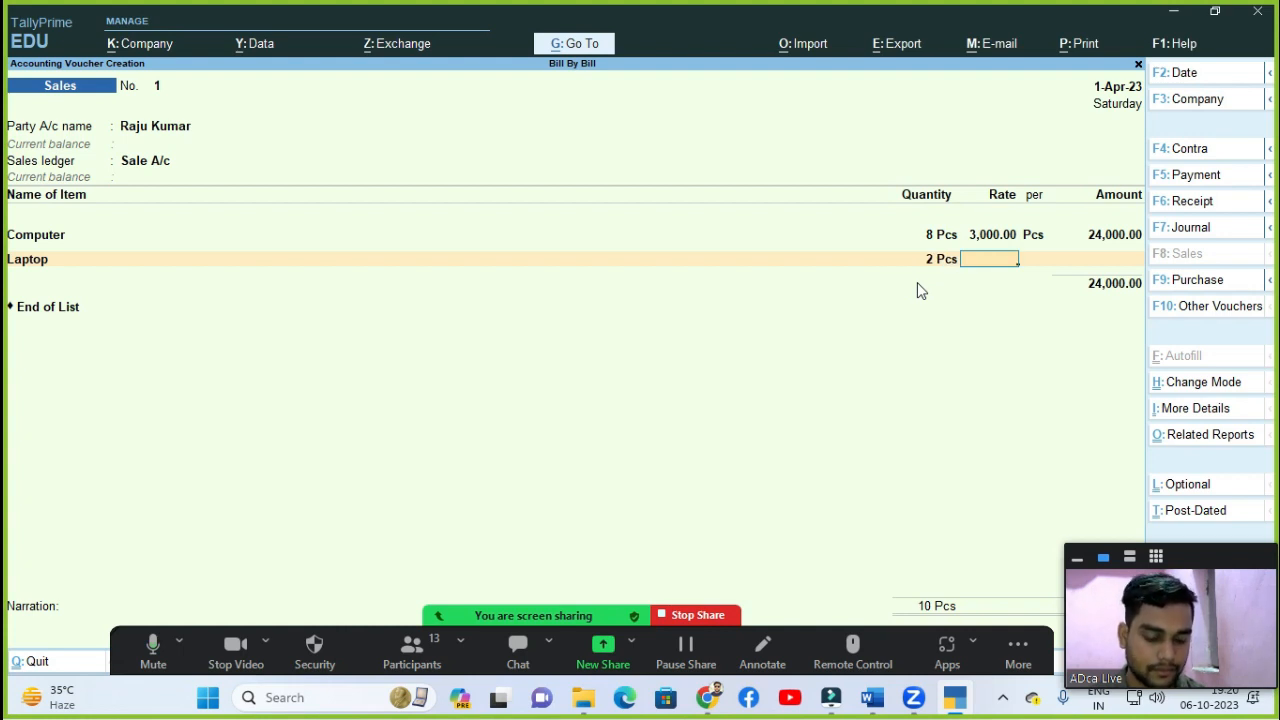
text(7000)
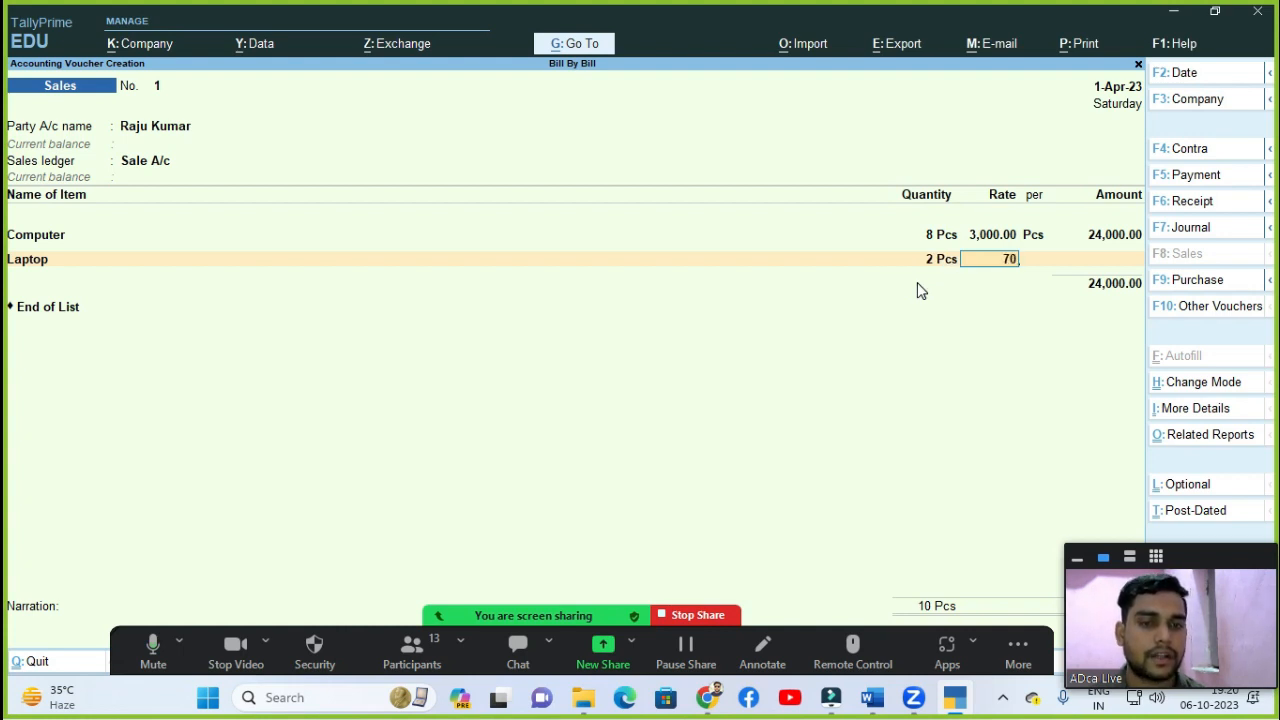
key(Return)
key(Return)
key(Return)
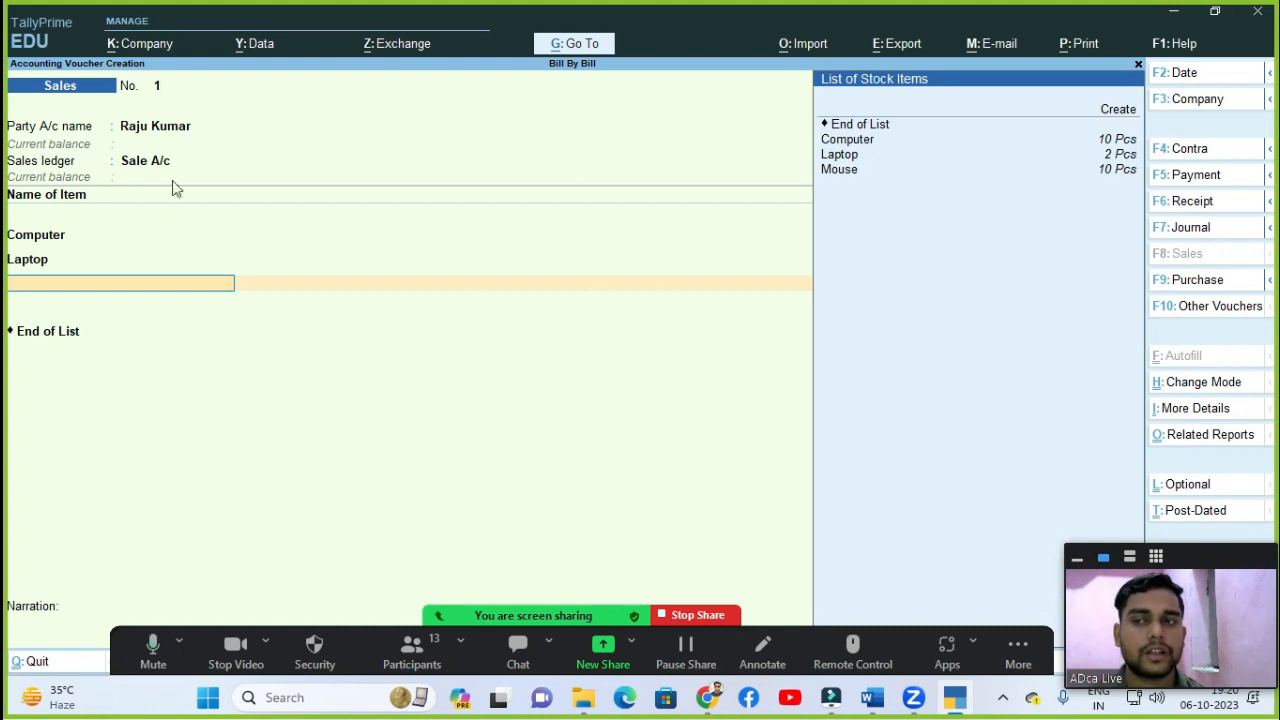
Step: Choose Mouse as the sale's third item and check its purchase rate in the Stock Query
key(Down)
key(Down)
key(Down)
key(Down)
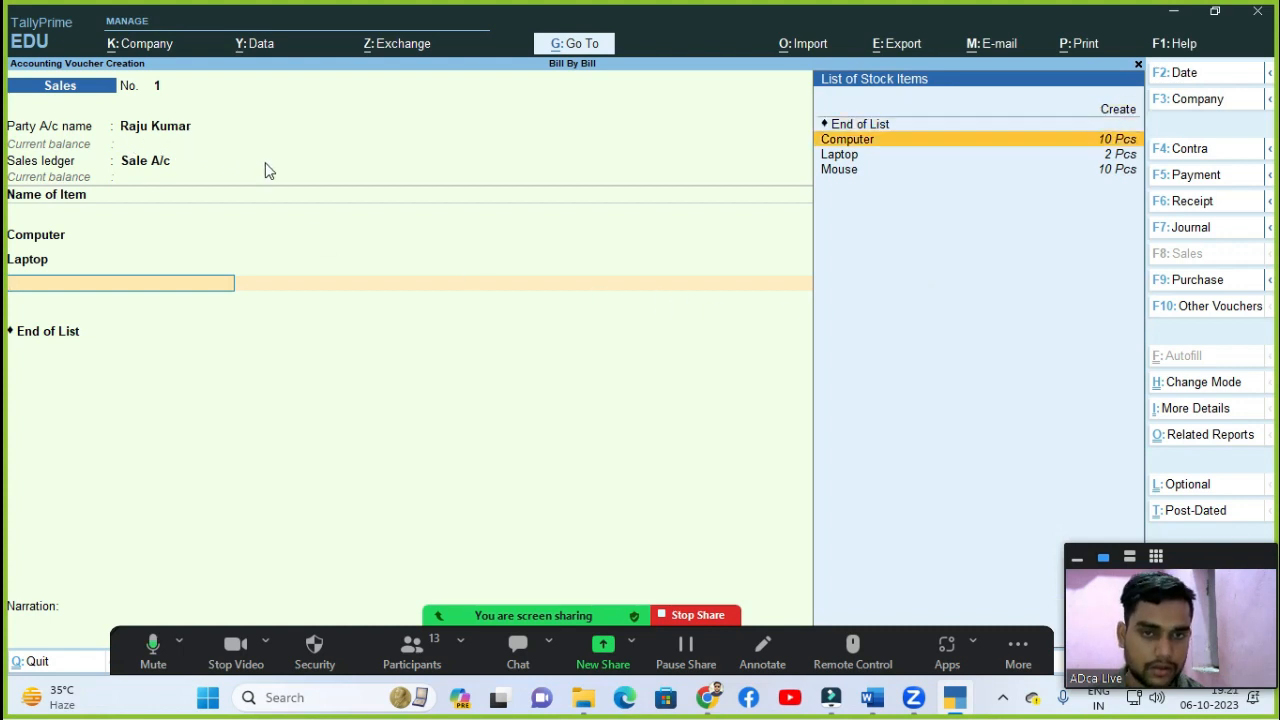
key(Return)
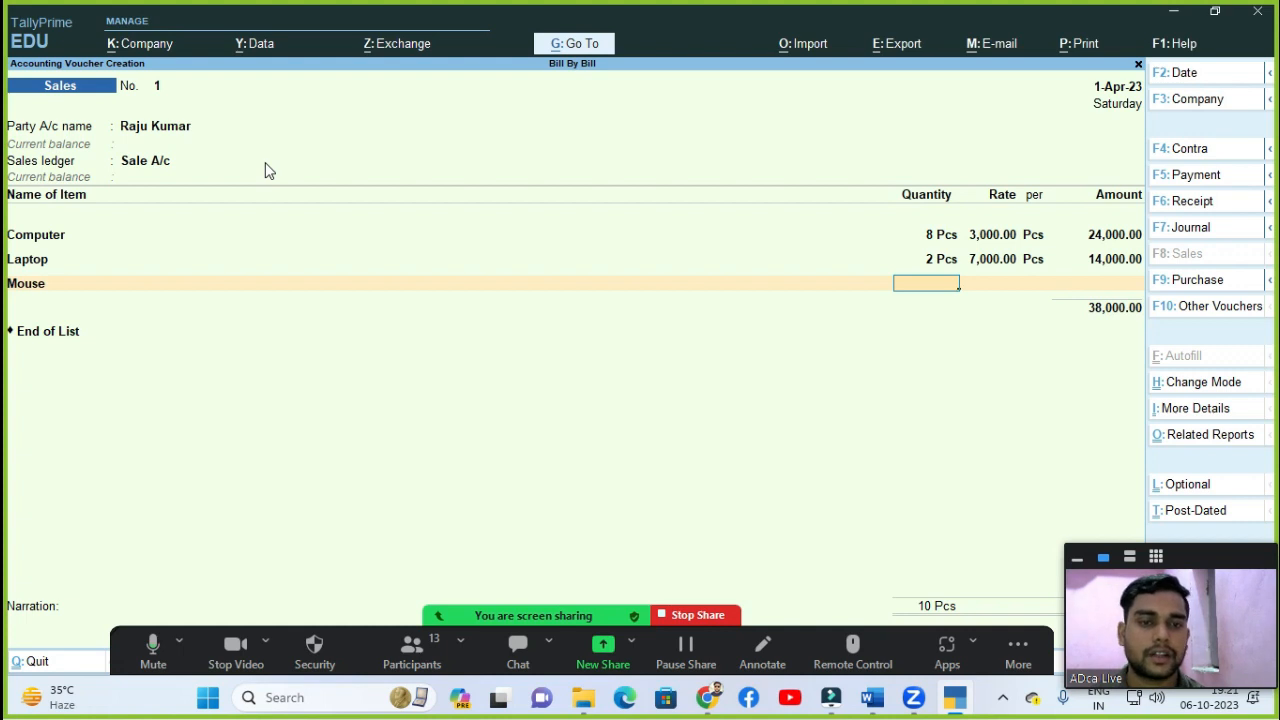
key(alt+s)
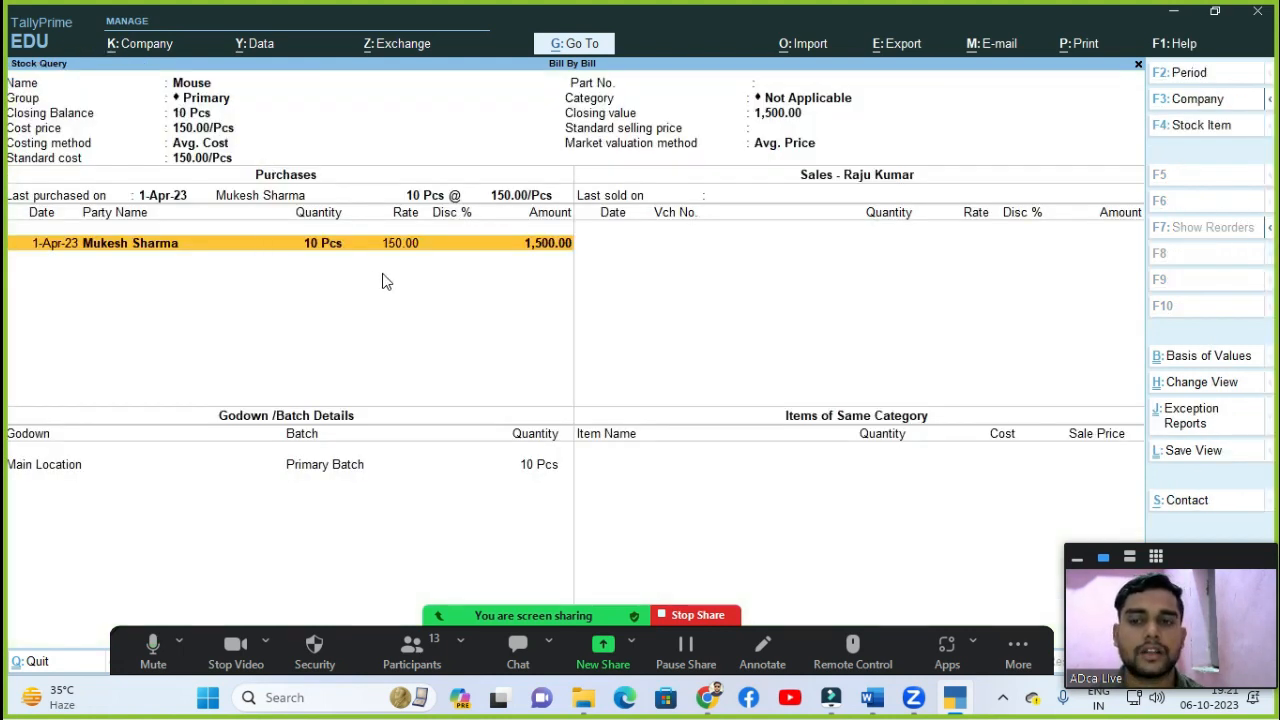
key(Escape)
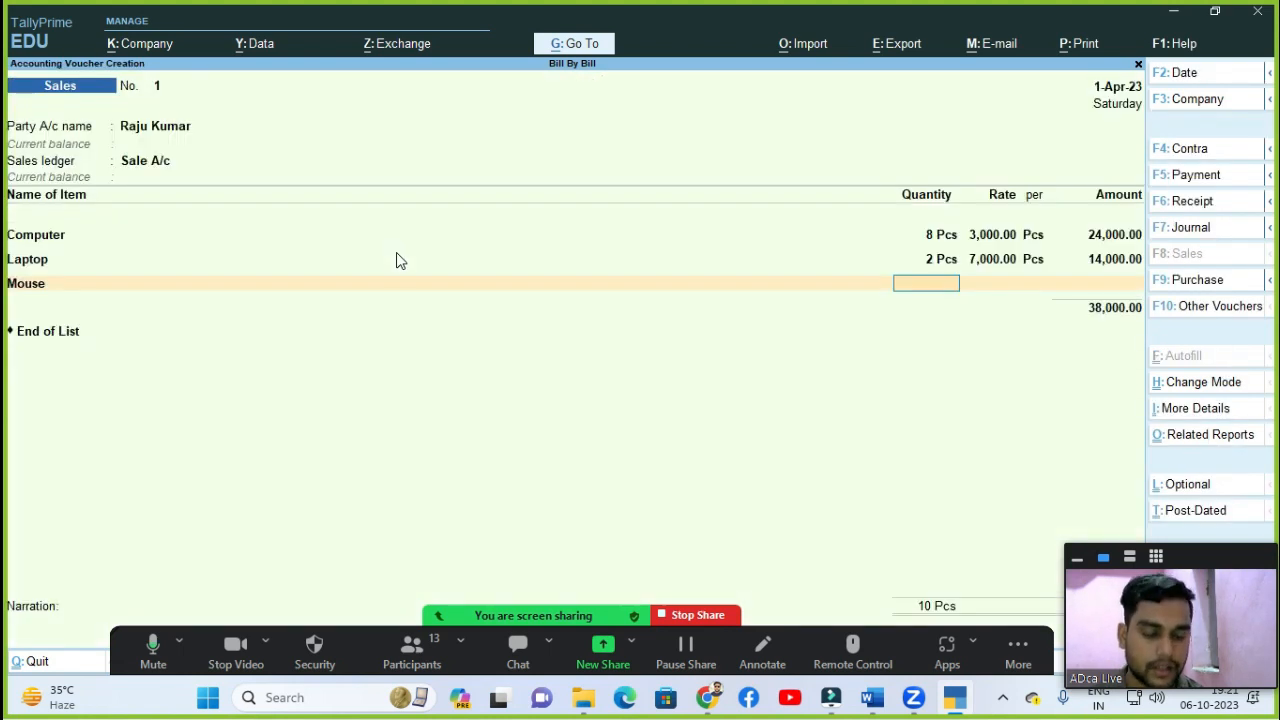
Step: Enter Mouse's sale quantity as 5 Pcs at a rate of 200 and accept the amount
text(5)
key(Return)
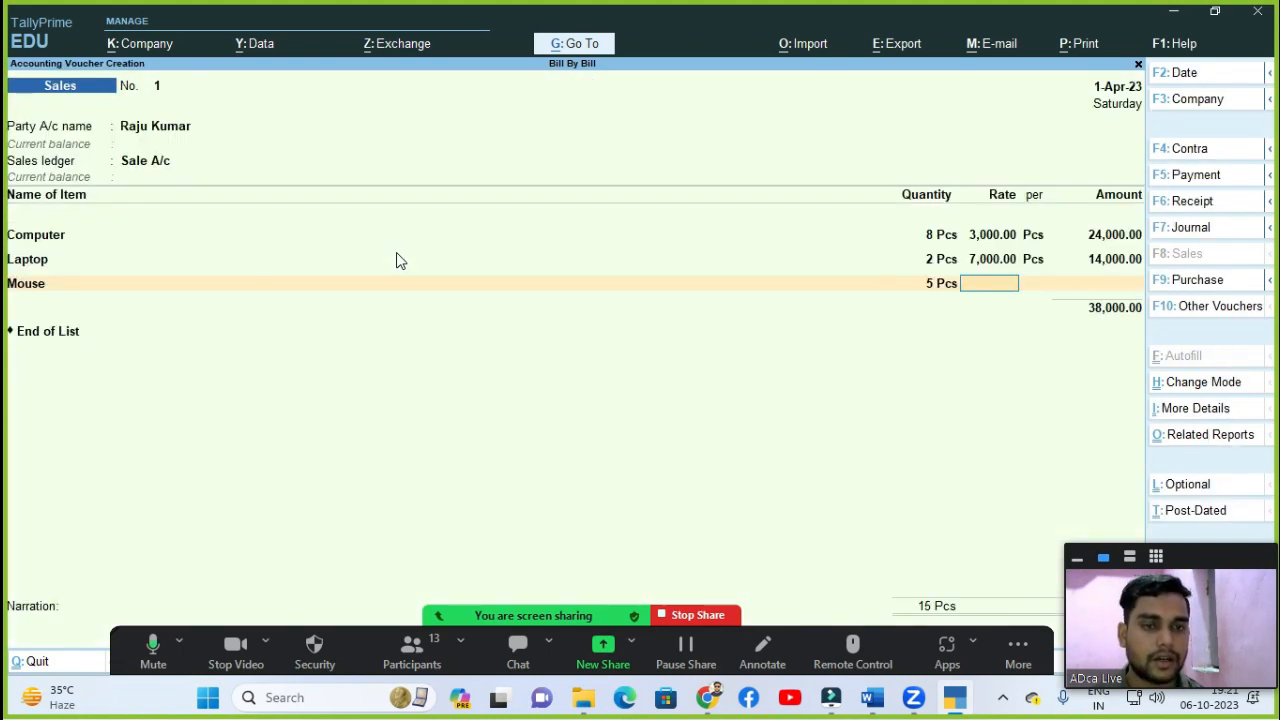
text(200)
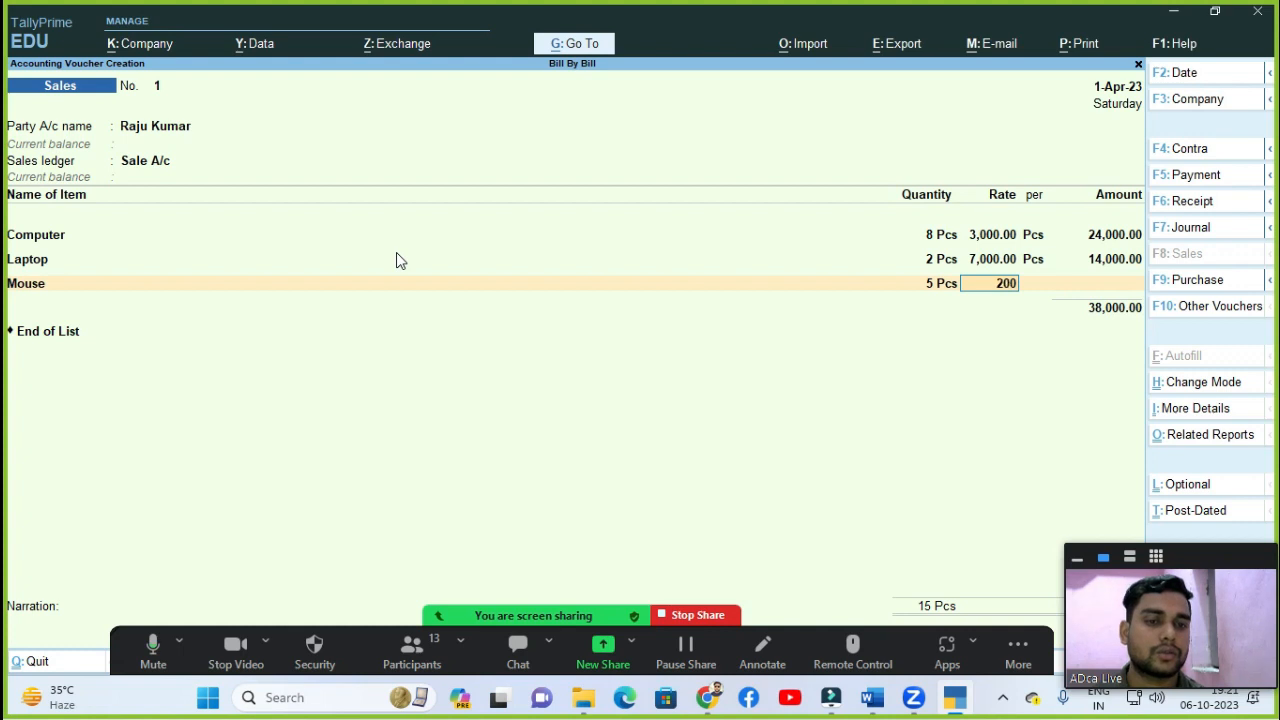
key(Return)
key(Return)
key(Return)
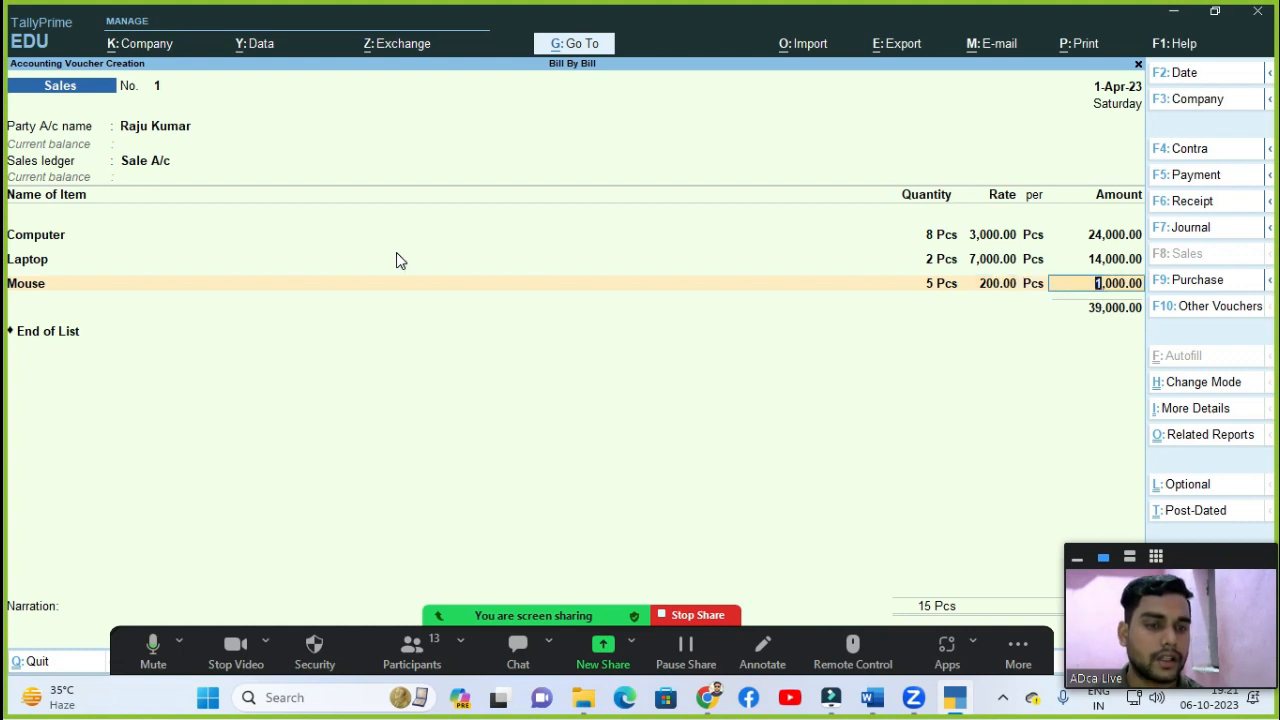
key(Return)
Step: End the sale's item list, accept the full amount as a New Ref in the bill-wise details, and save the voucher
key(Return)
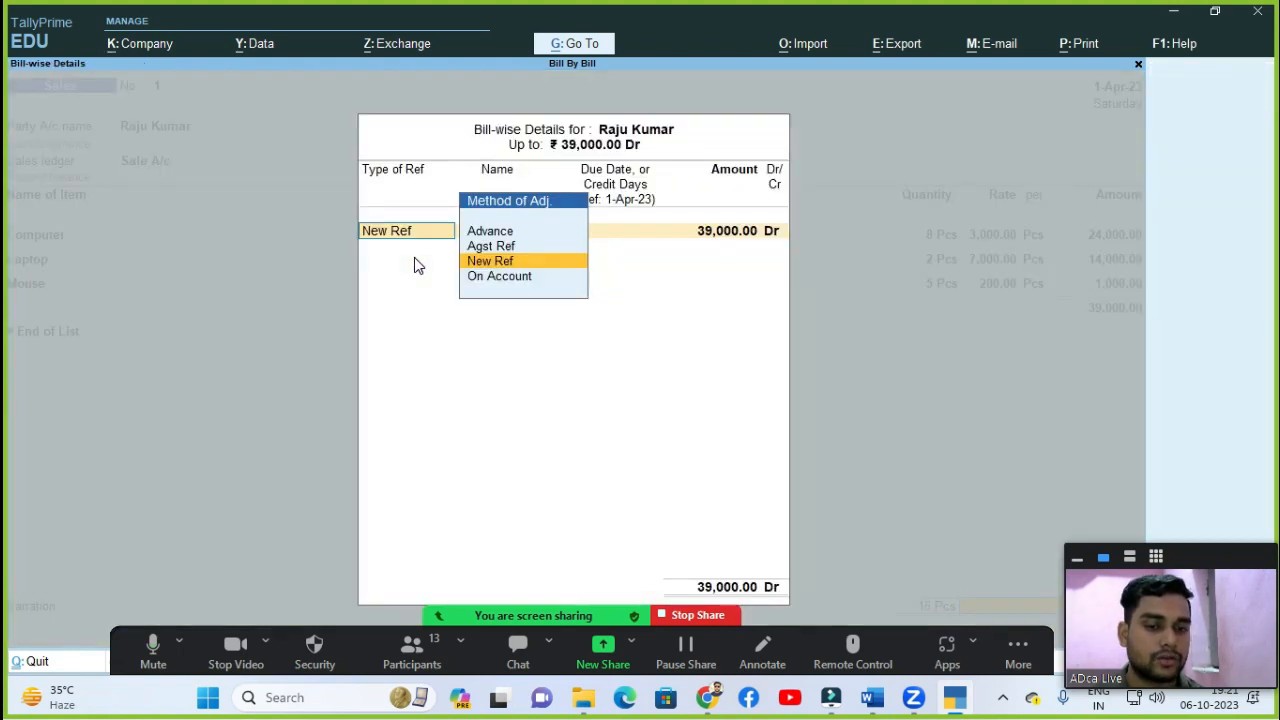
key(Return)
key(Return)
key(Return)
key(Return)
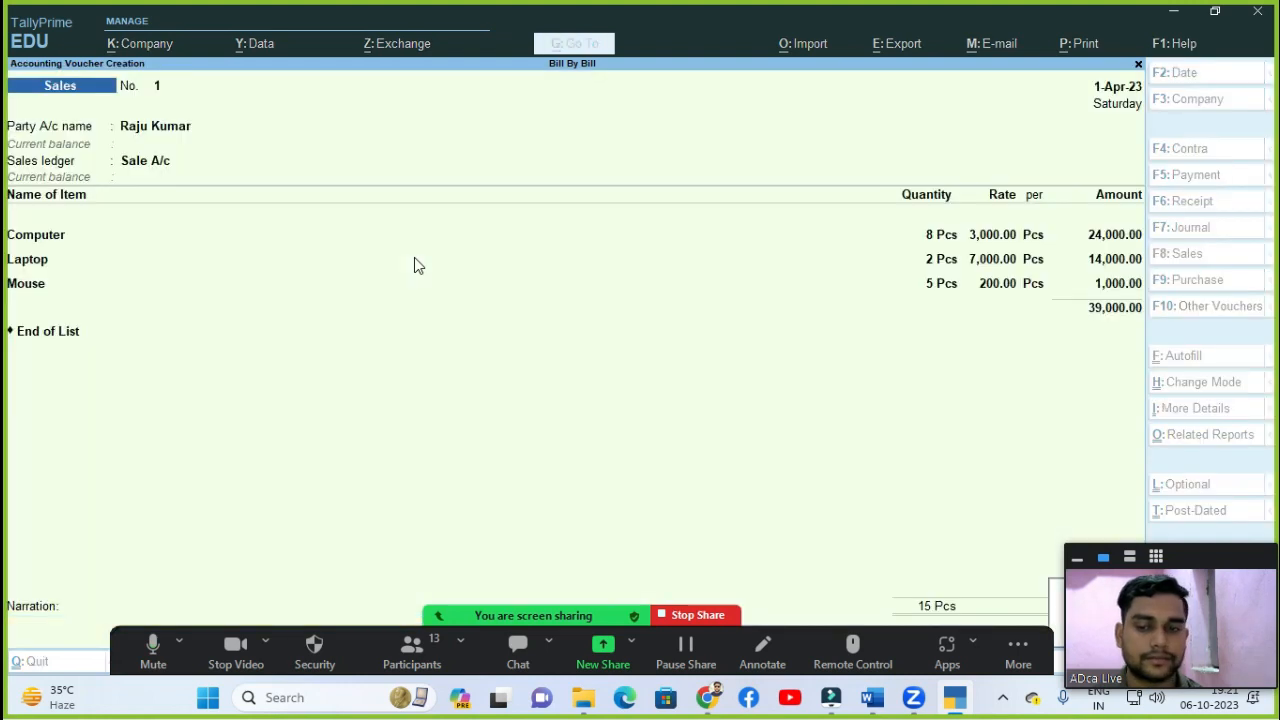
key(Return)
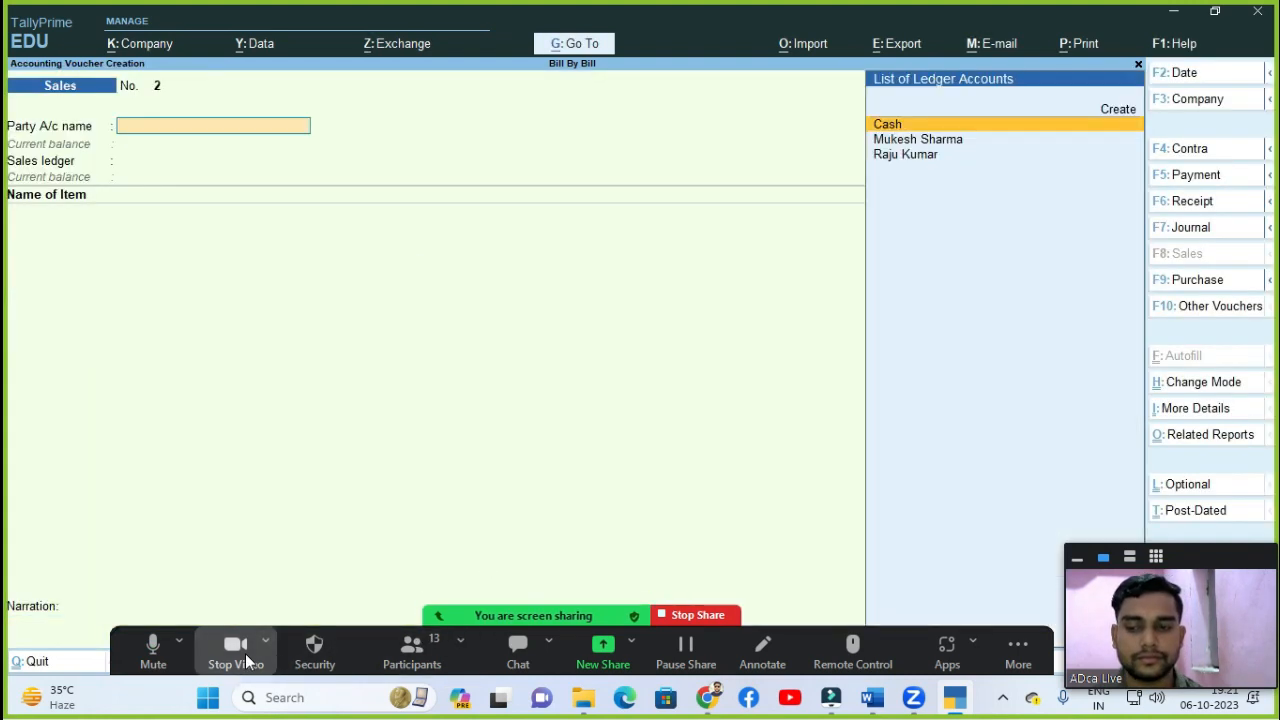
click(240, 655)
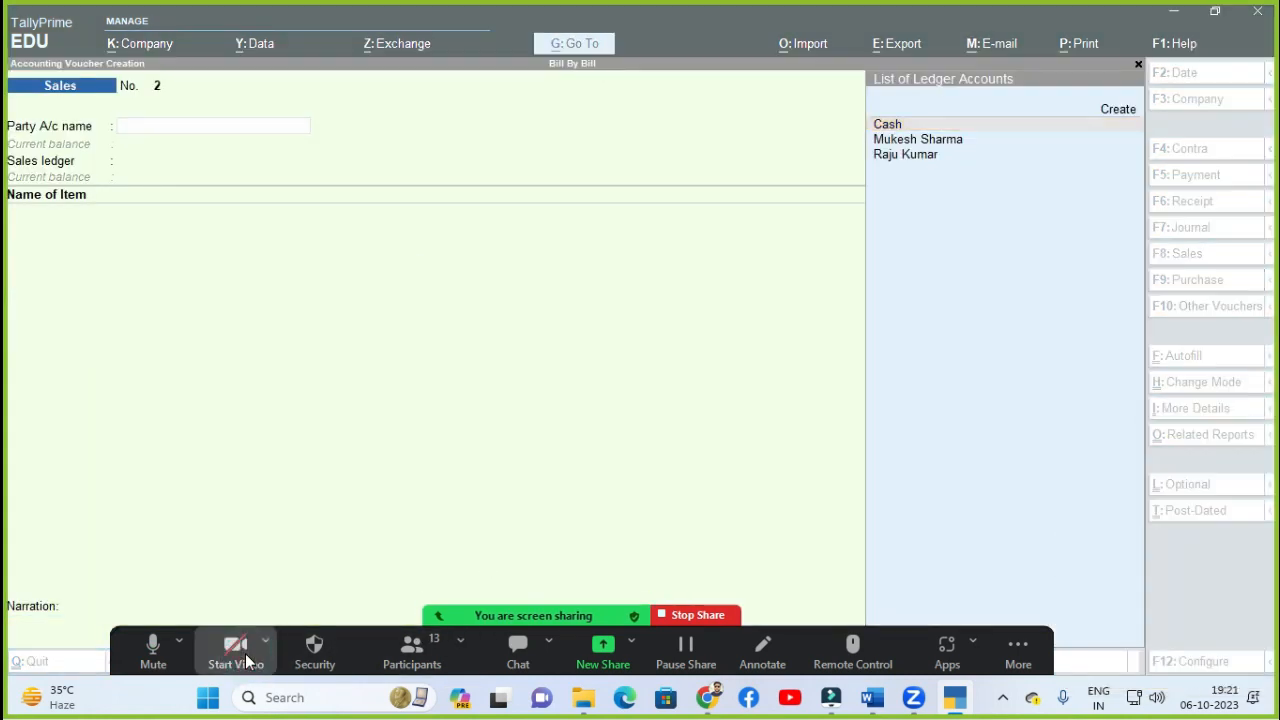
click(245, 660)
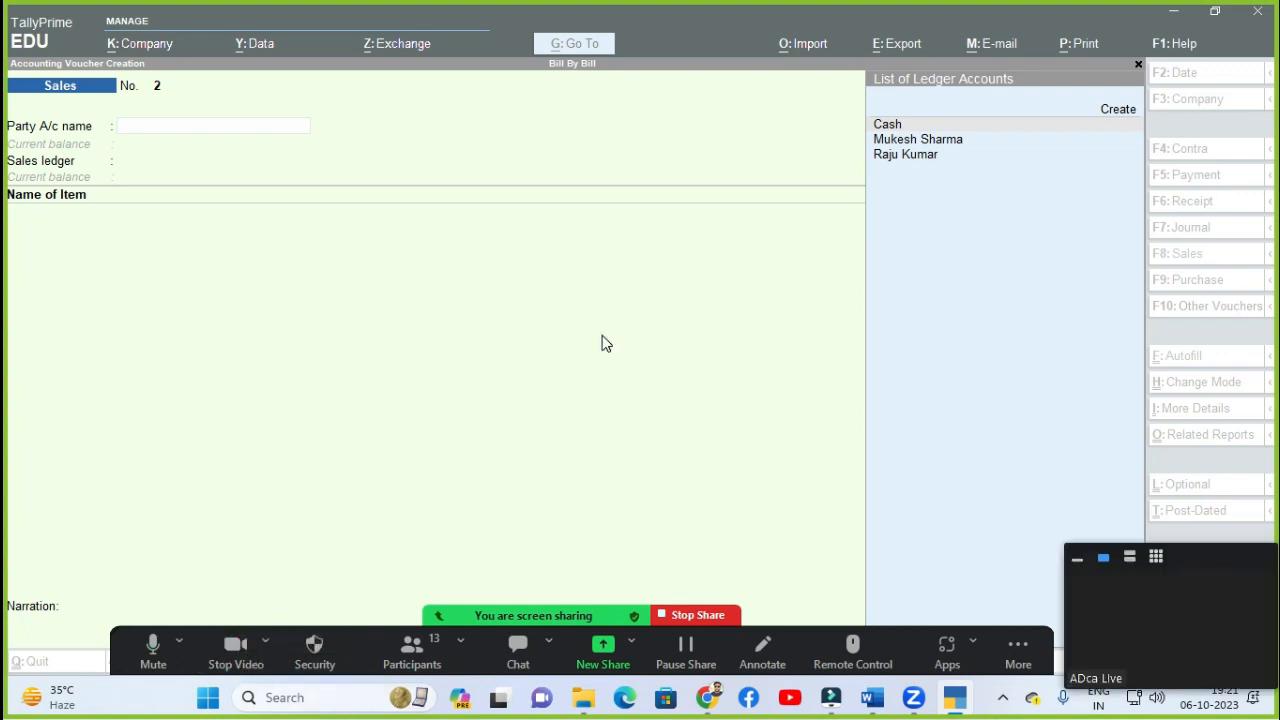
click(603, 338)
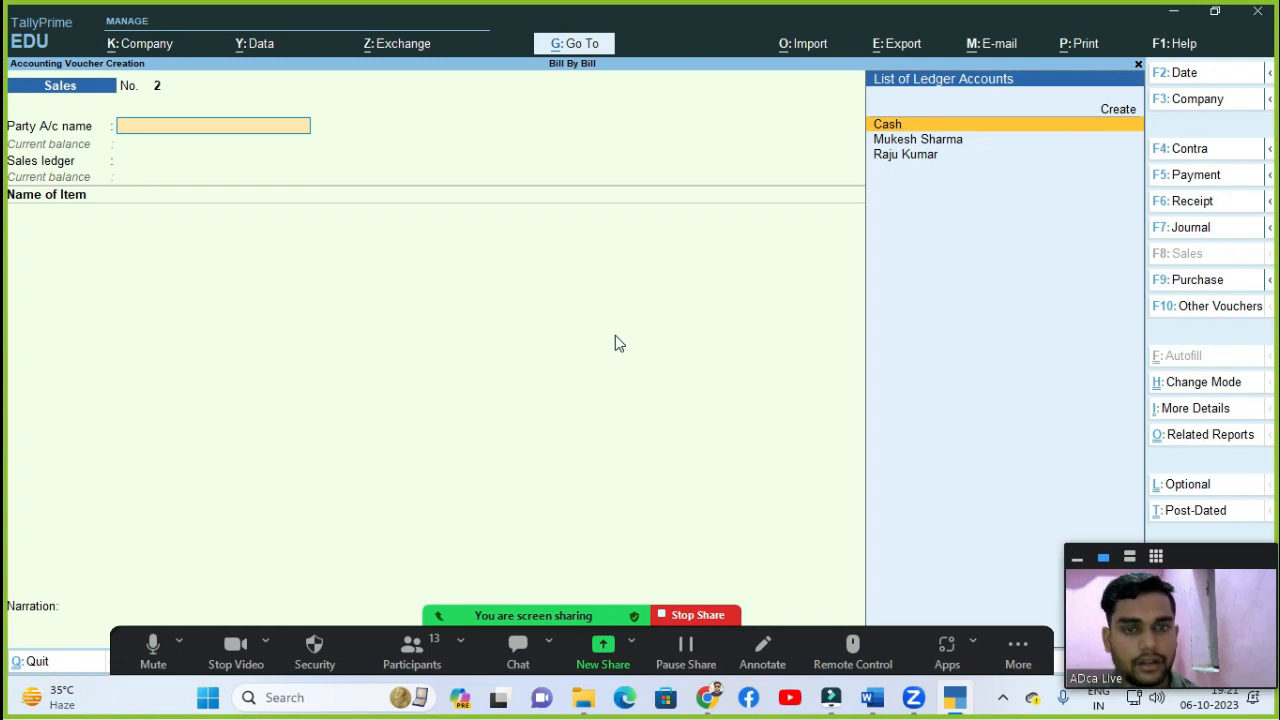
Step: Switch to the Word notes and review Step – 4 on purchase and sale items and received and payment bills
click(886, 712)
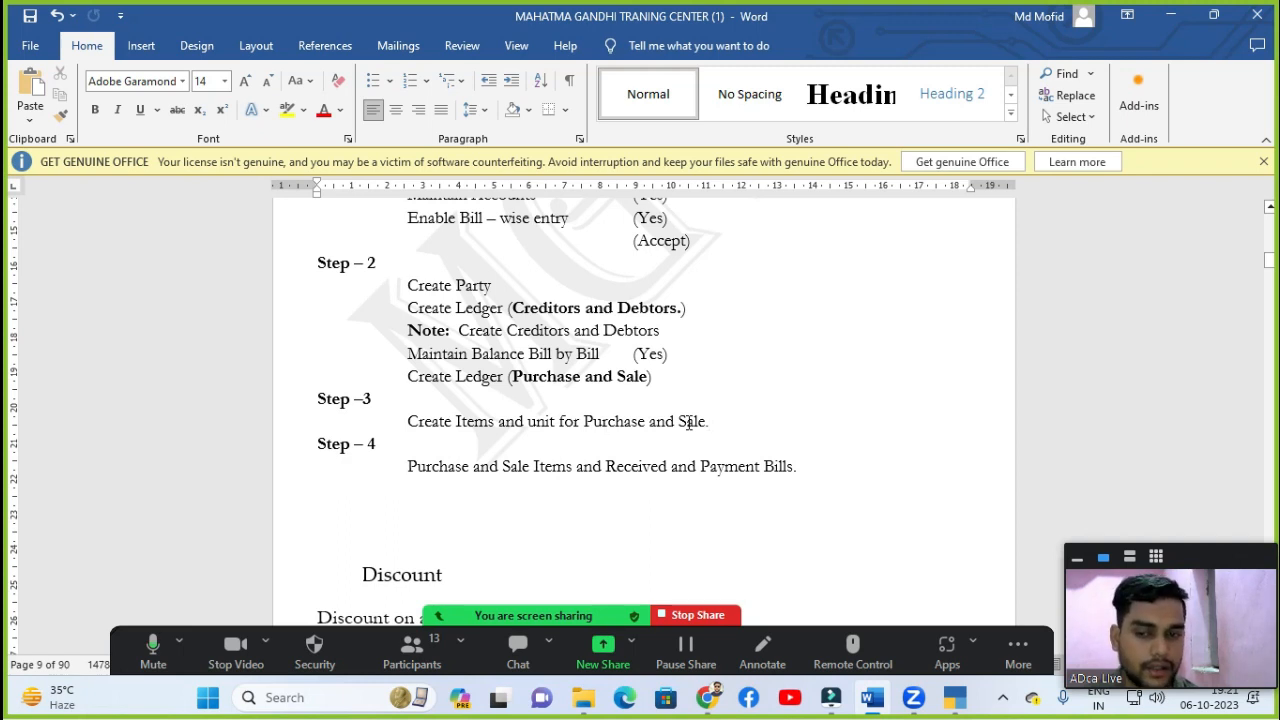
drag(320, 449, 392, 455)
click(404, 455)
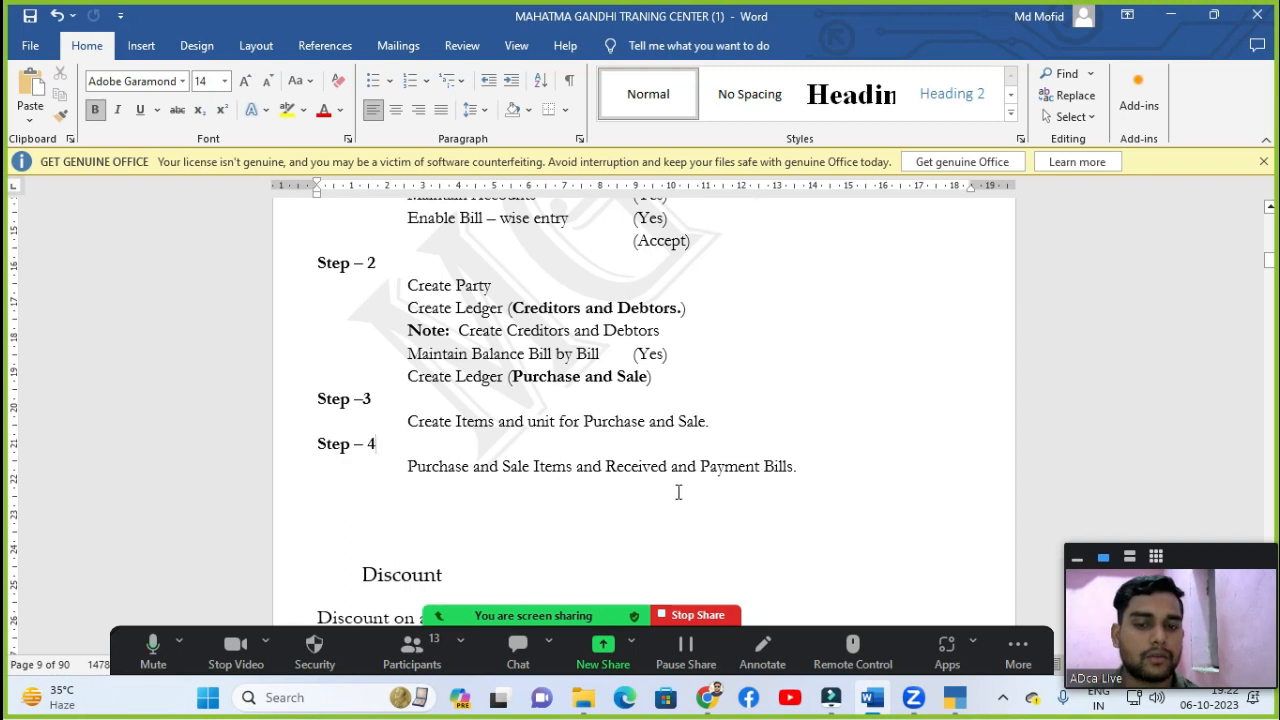
drag(775, 466, 702, 466)
drag(606, 470, 642, 470)
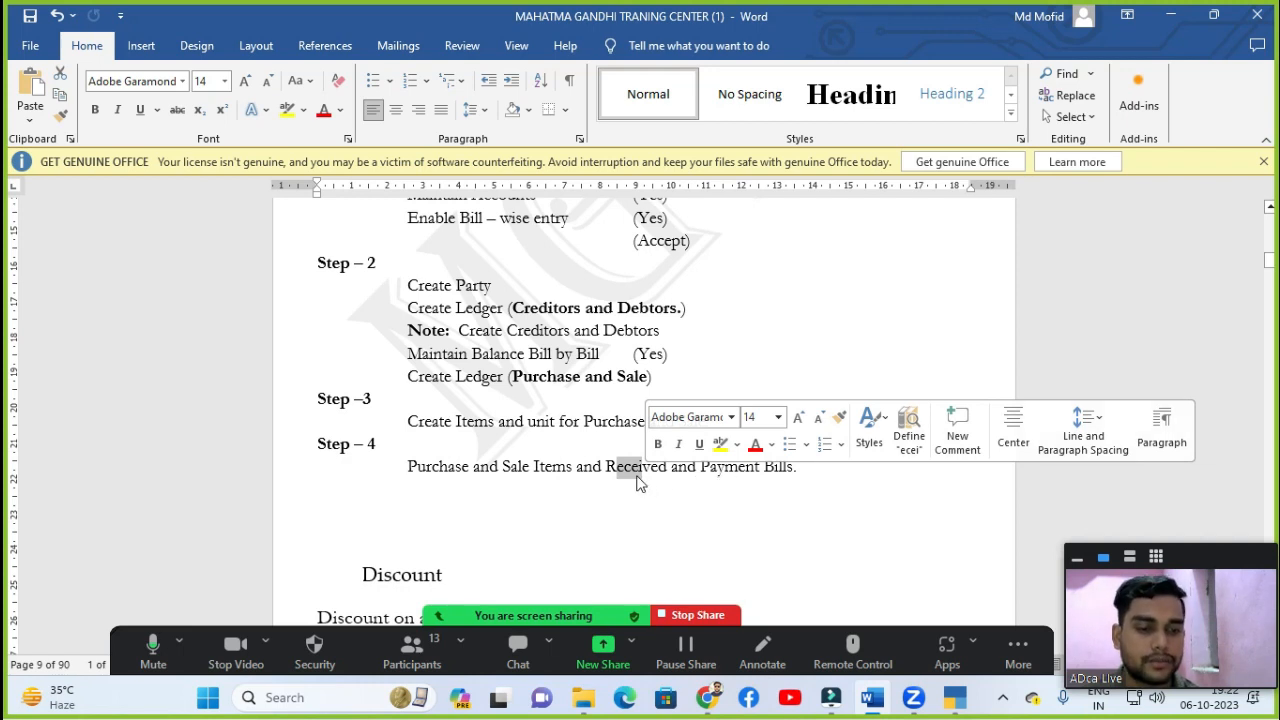
Step: Switch back to TallyPrime, leave the blank sales voucher and review the vouchers recorded in the Day Book
click(950, 700)
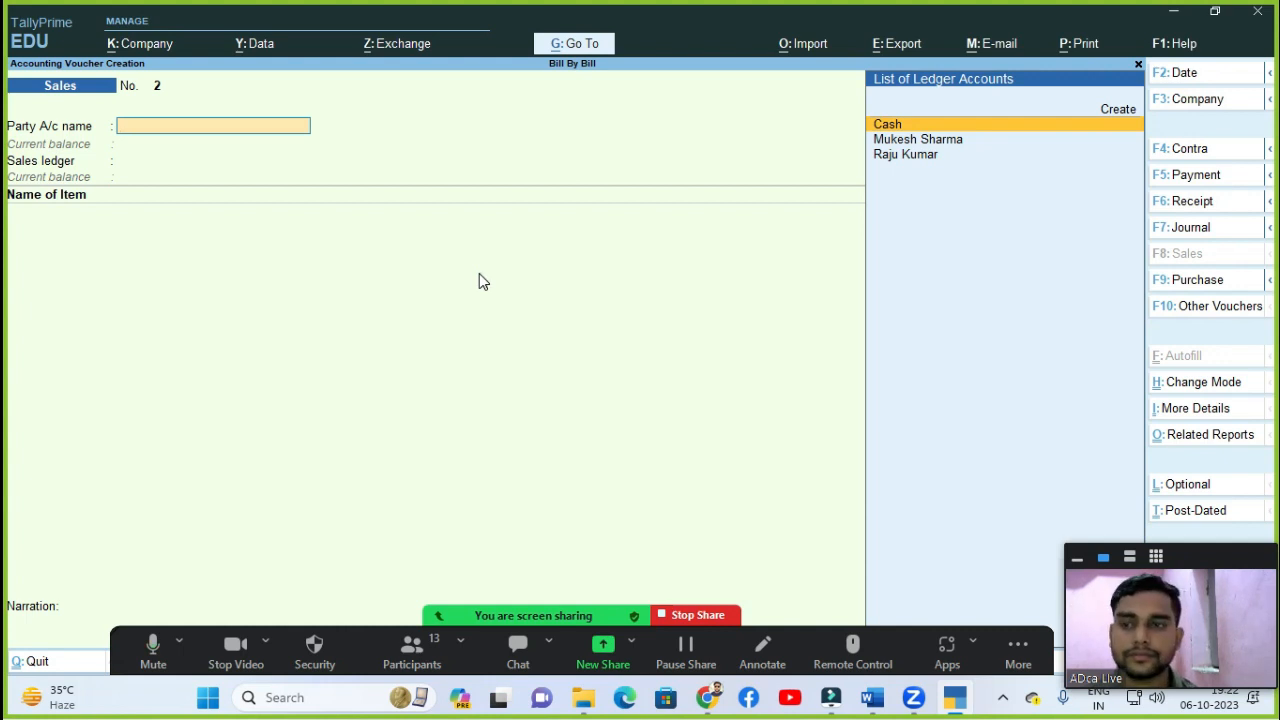
key(Escape)
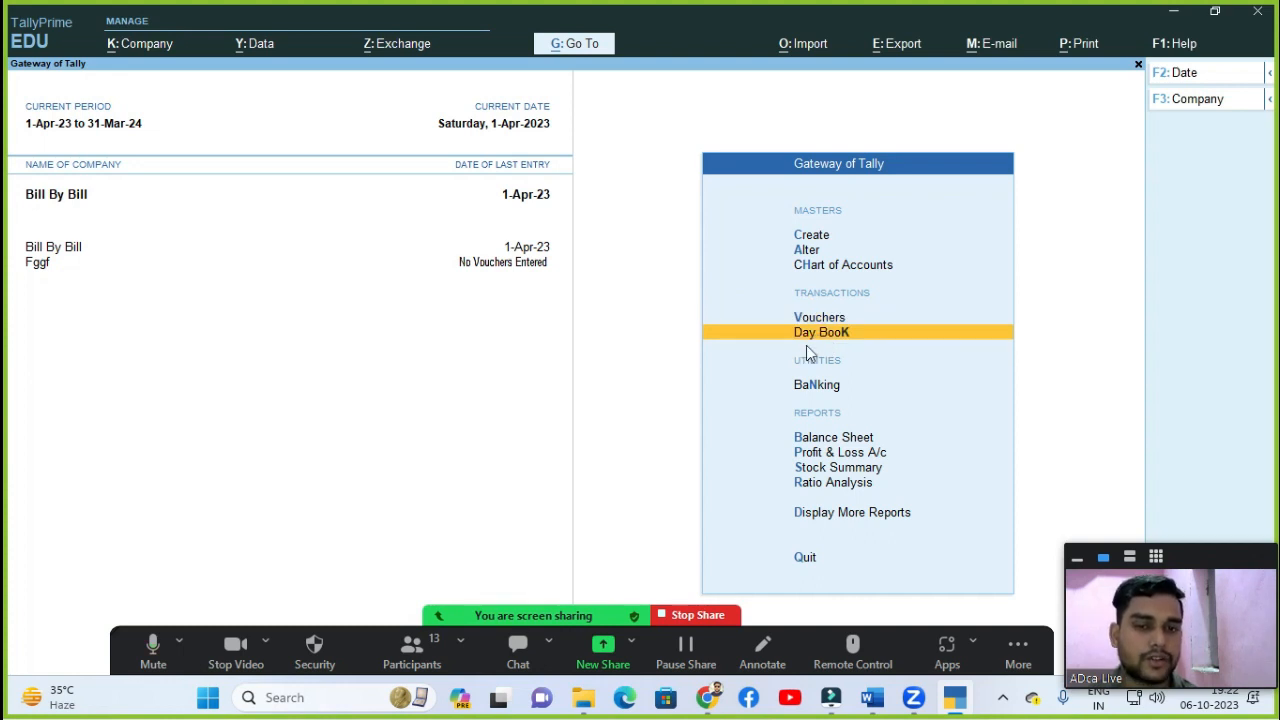
key(Return)
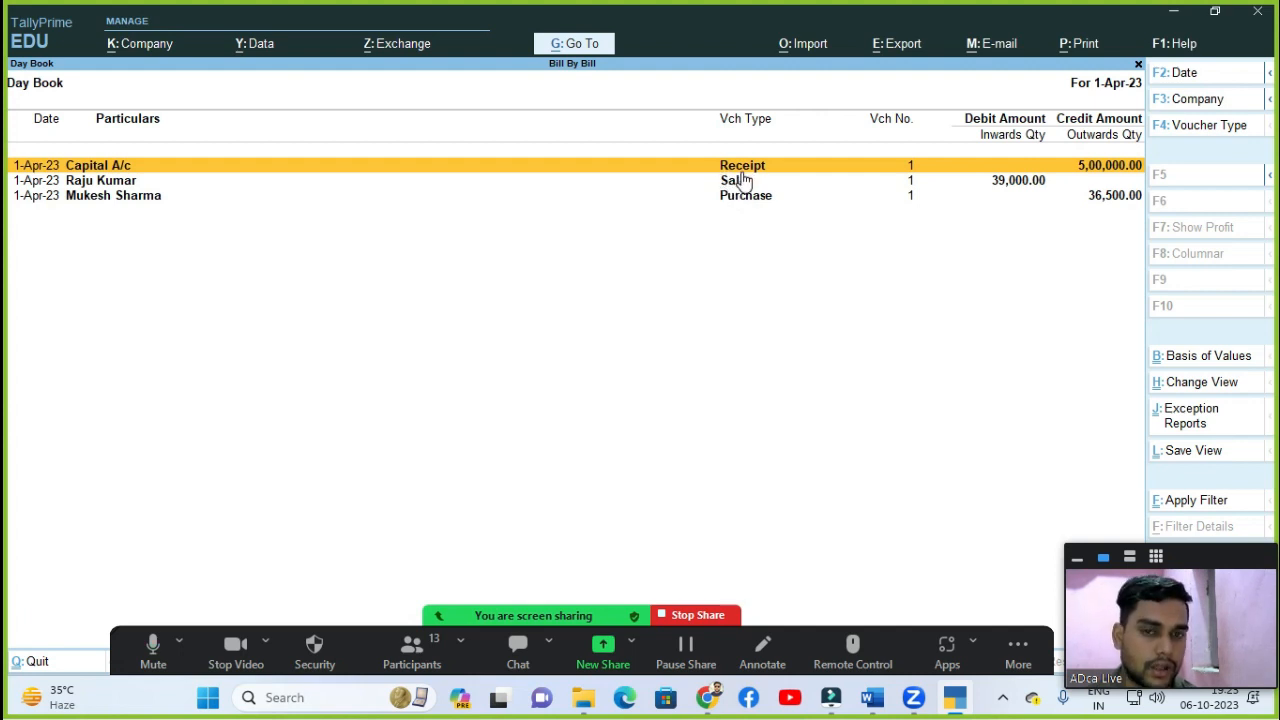
key(Escape)
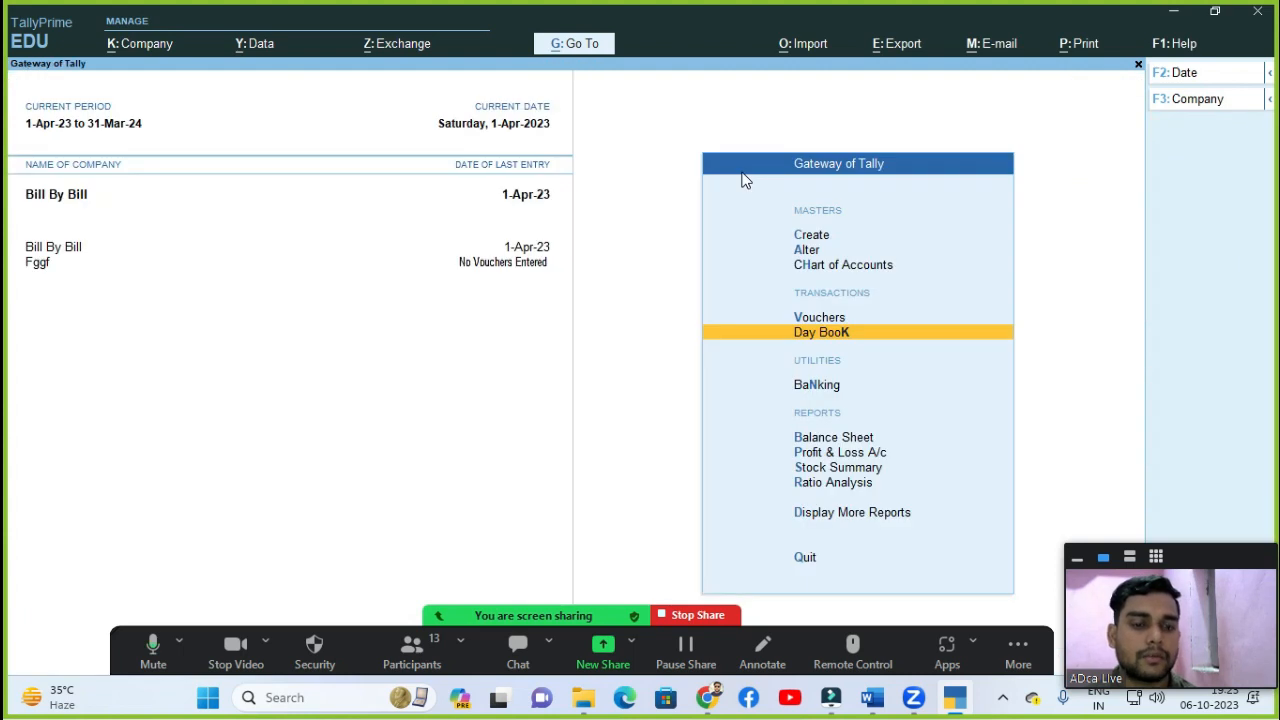
Step: Start a Payment voucher and choose the purchase supplier's ledger as the account to debit
key(Up)
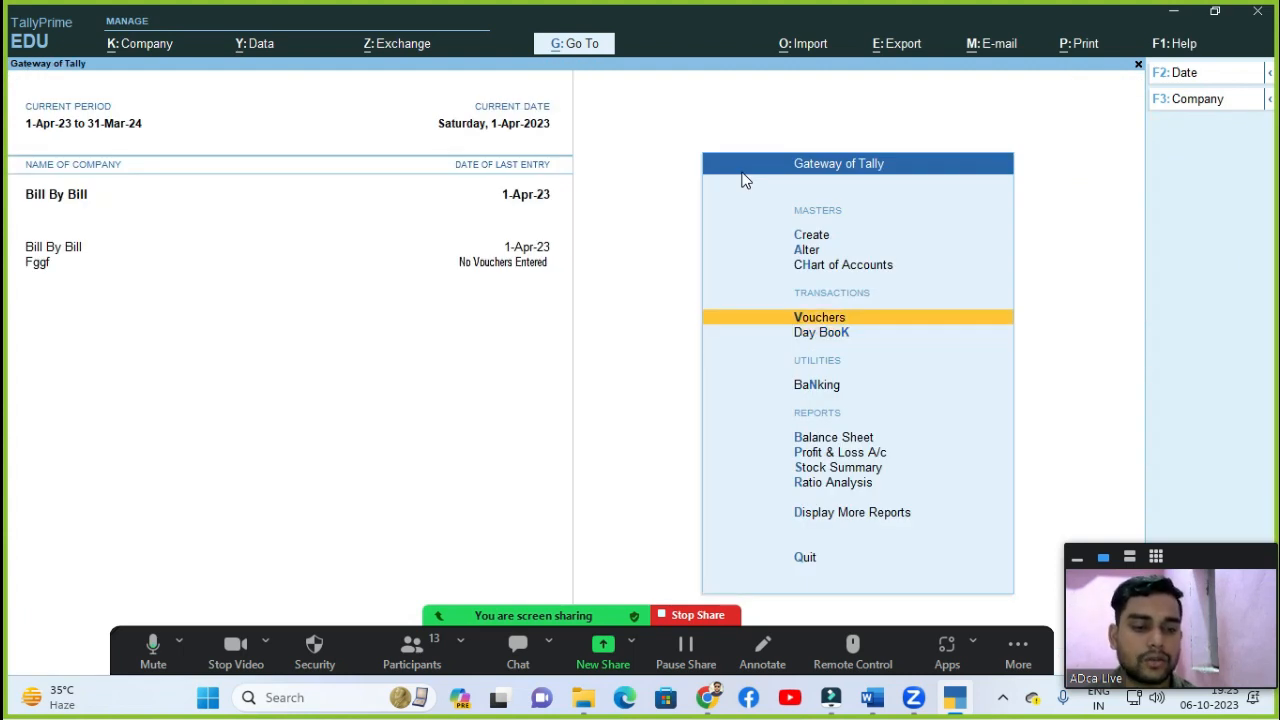
key(Return)
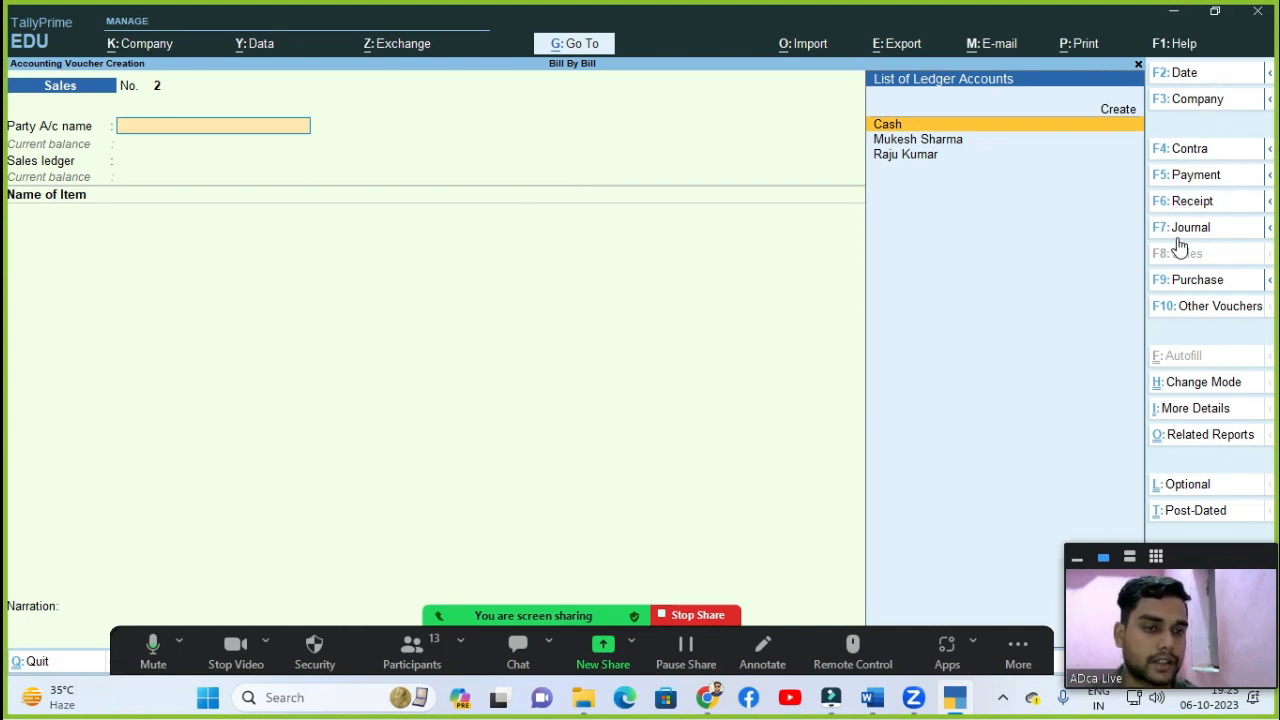
click(1190, 175)
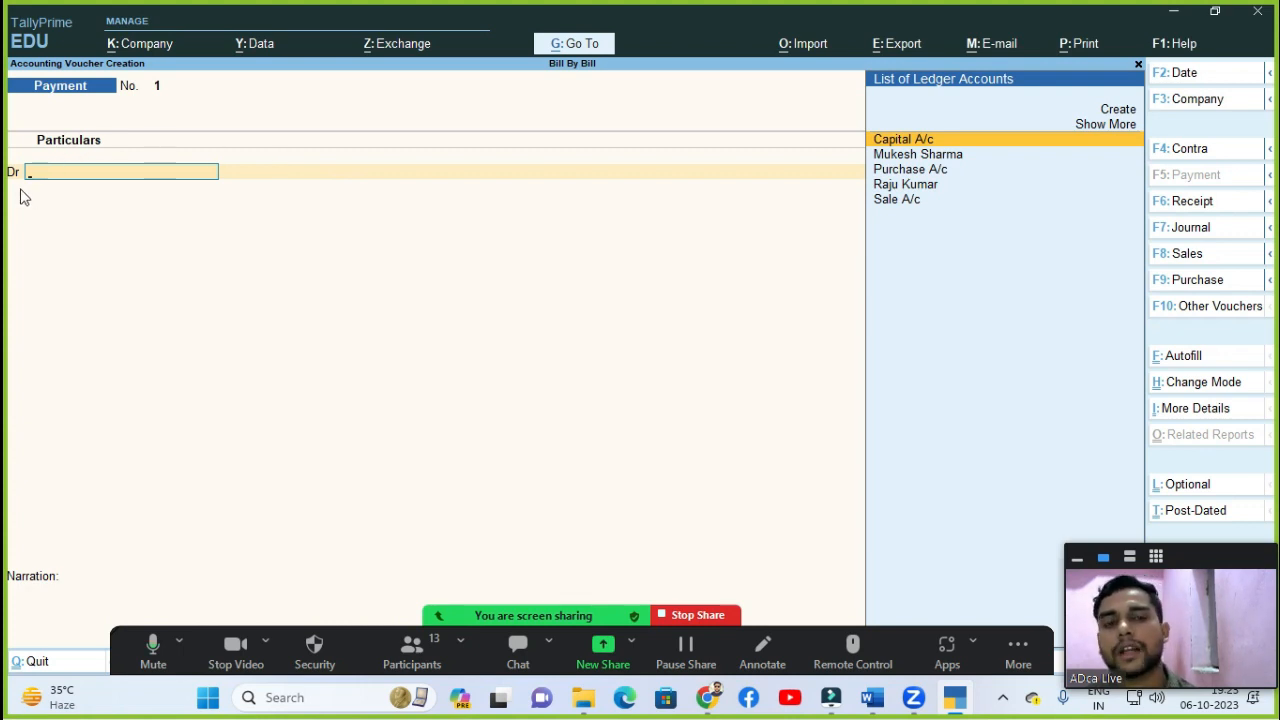
key(Down)
key(Down)
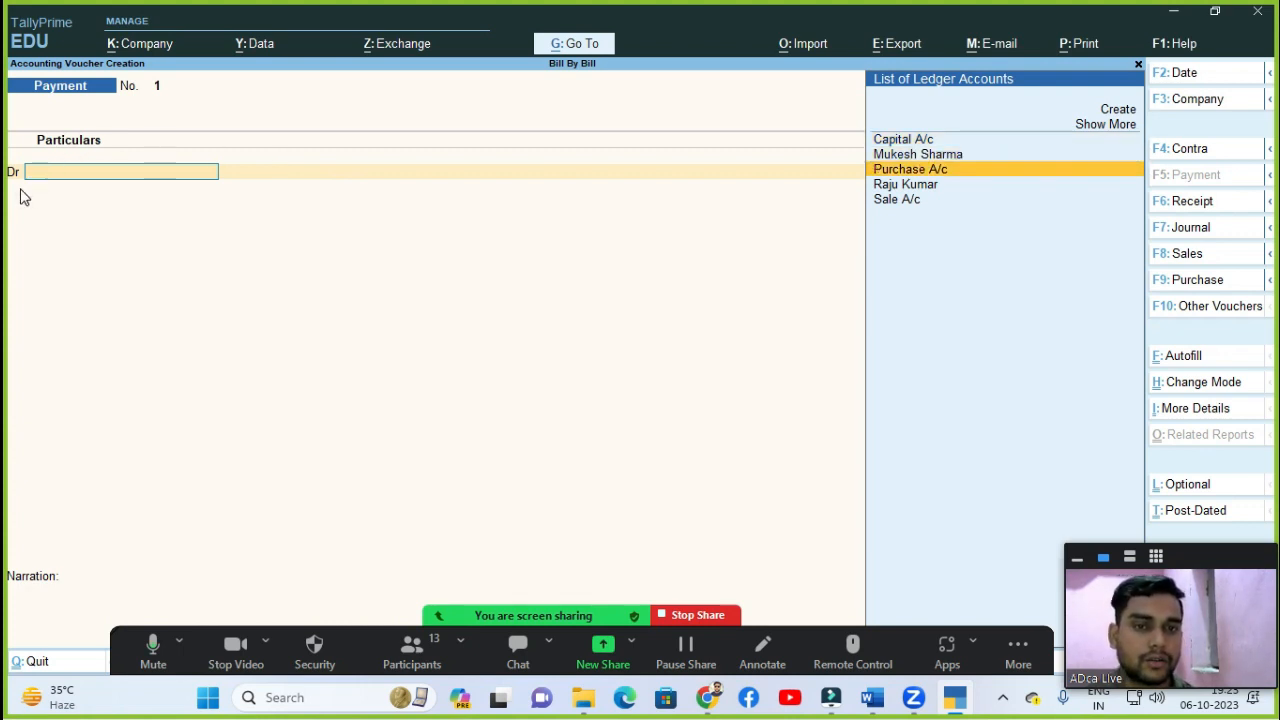
key(Up)
key(Return)
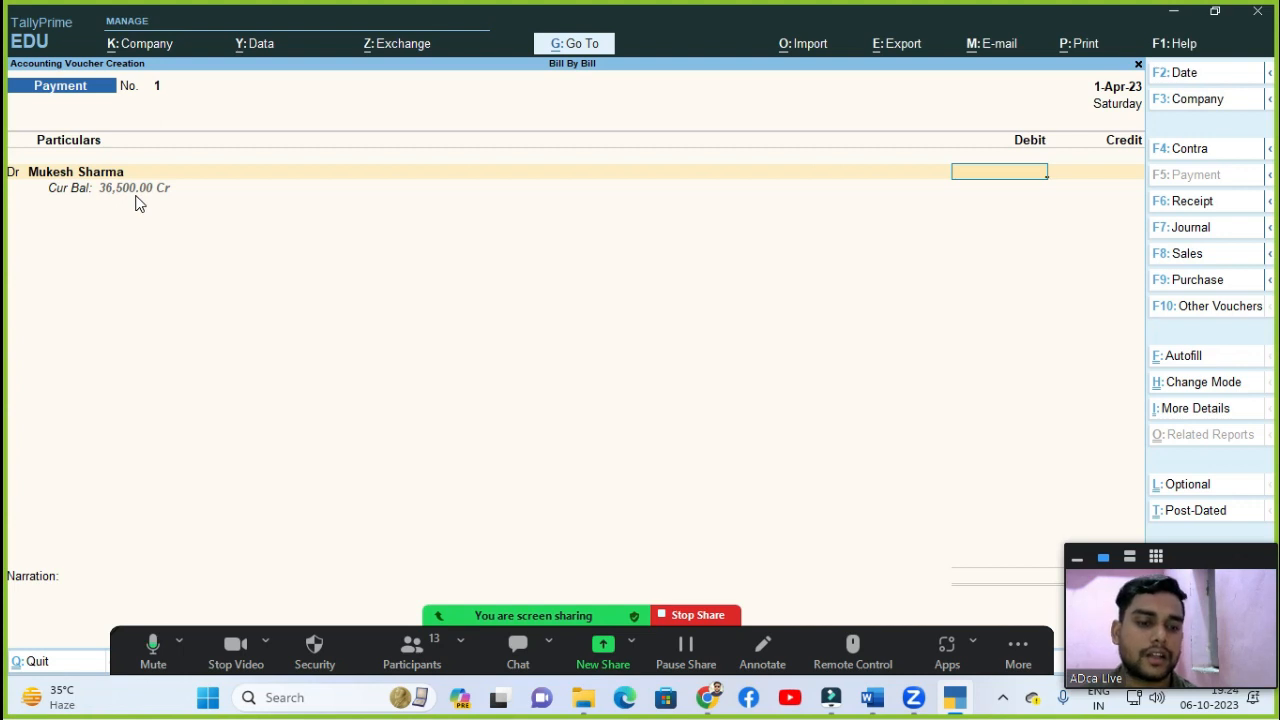
Step: Leave the unfinished Payment voucher and open the Stock Summary to examine the closing stock
key(Escape)
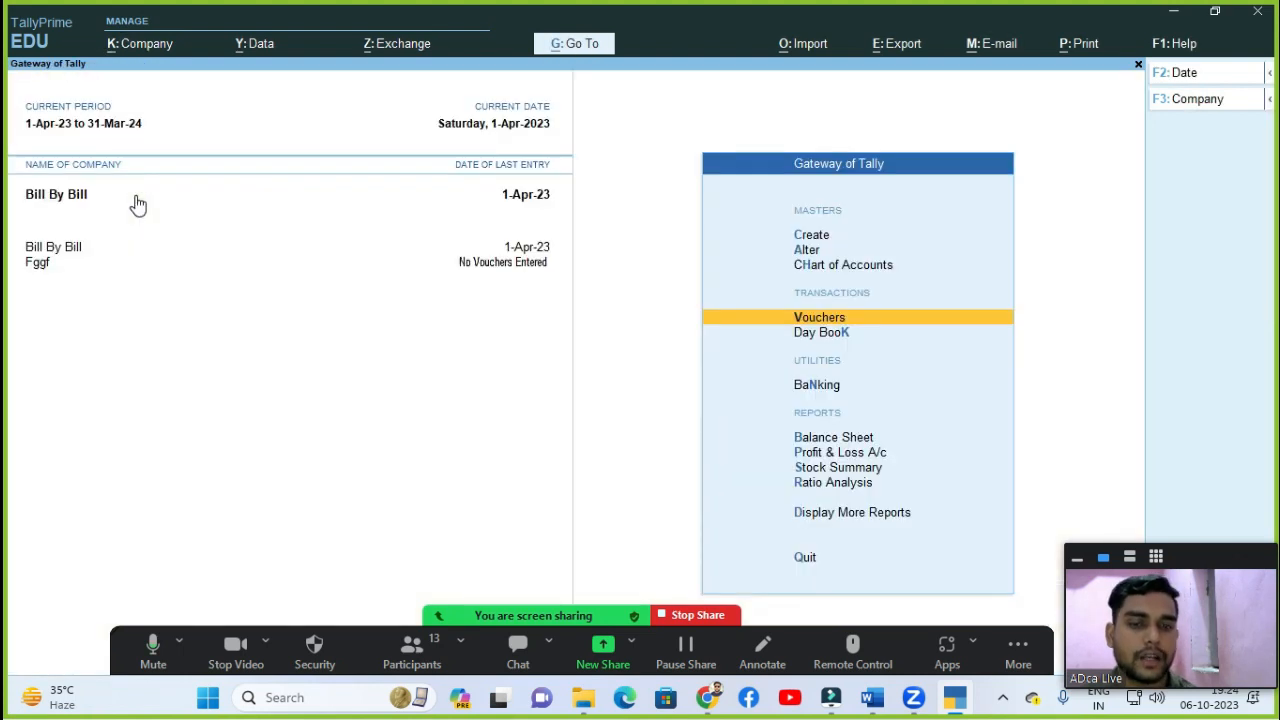
key(Down)
key(Down)
key(Down)
key(Down)
key(Down)
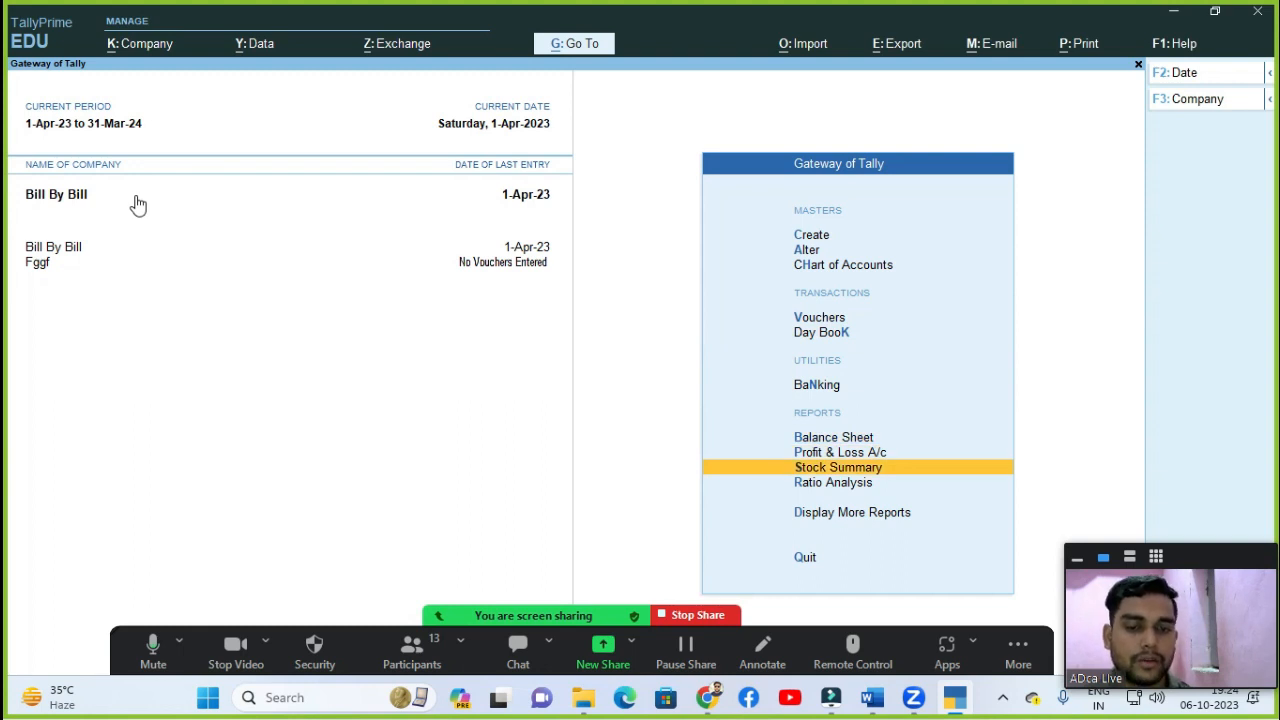
key(Return)
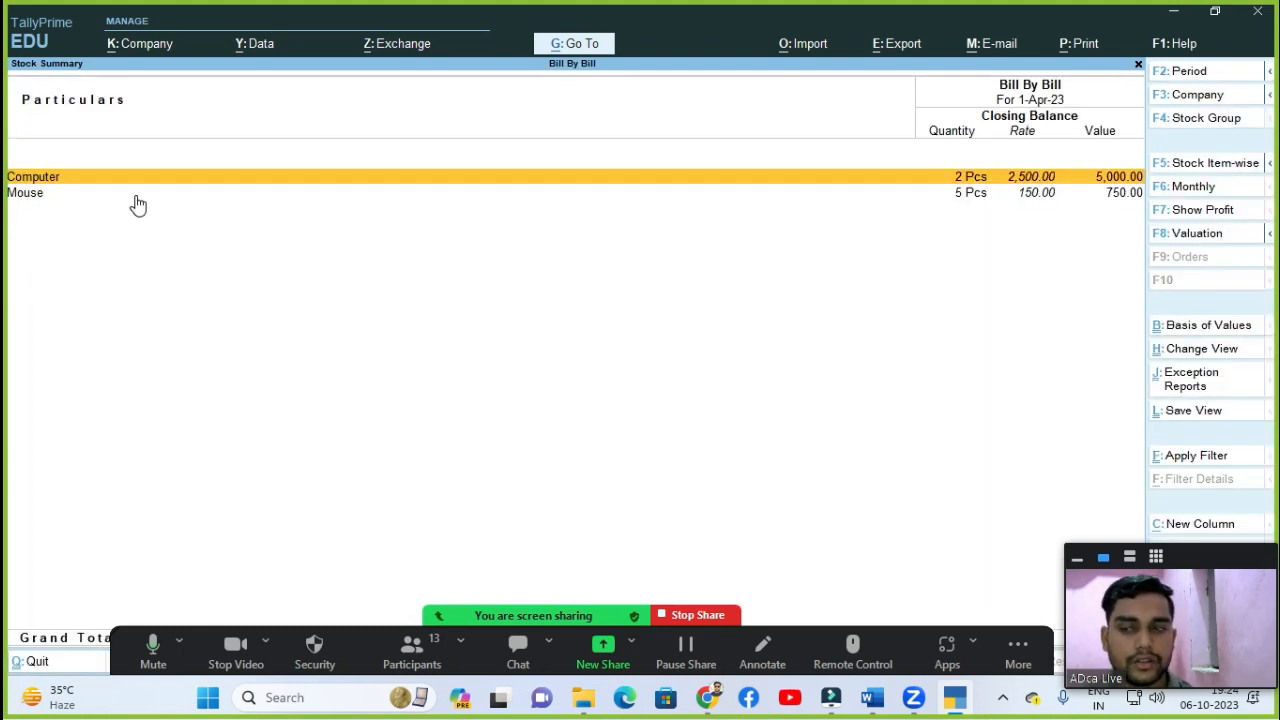
Step: Examine the monthly summary of the Computer stock item, return to the Stock Summary and select Mouse
drag(1198, 563, 1205, 529)
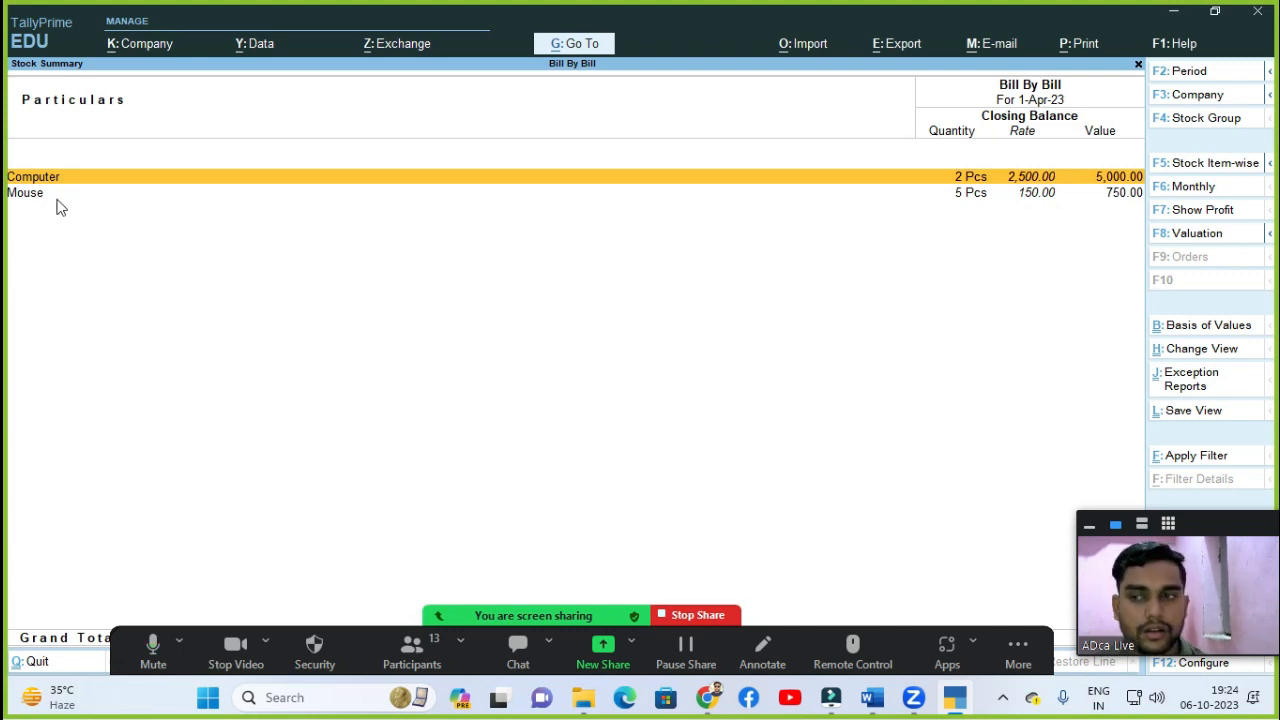
key(Return)
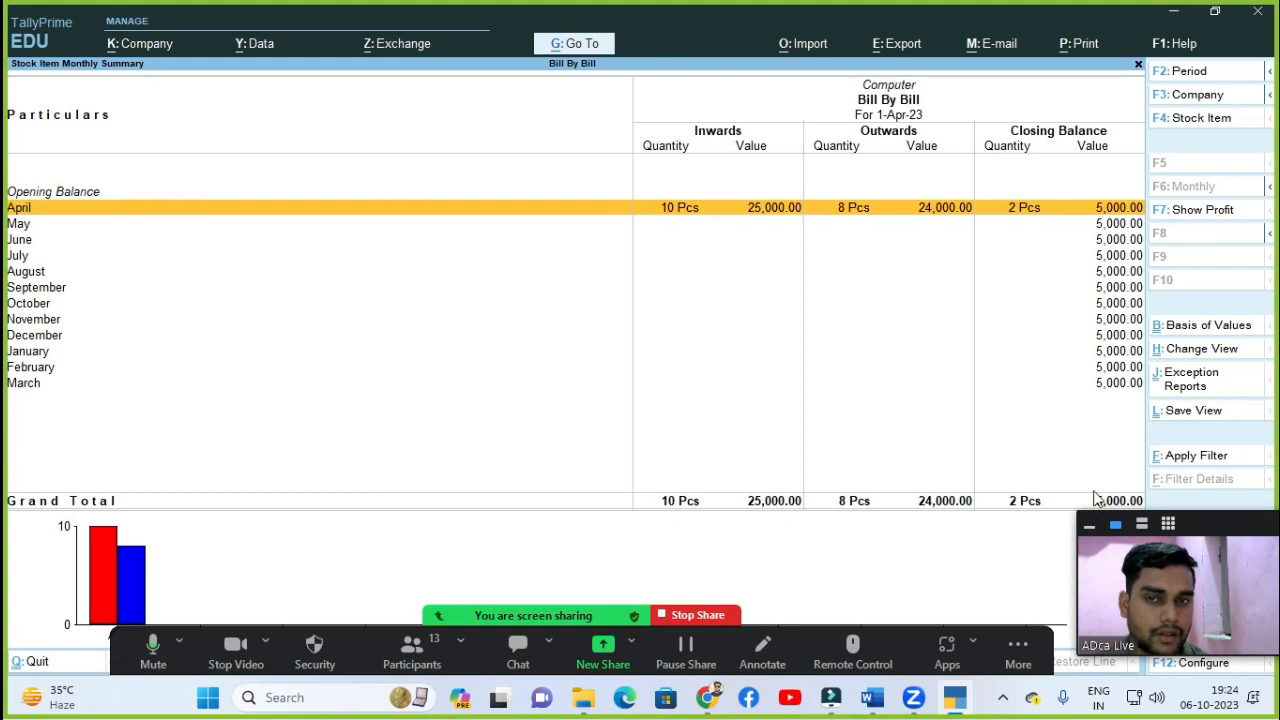
key(Escape)
key(Down)
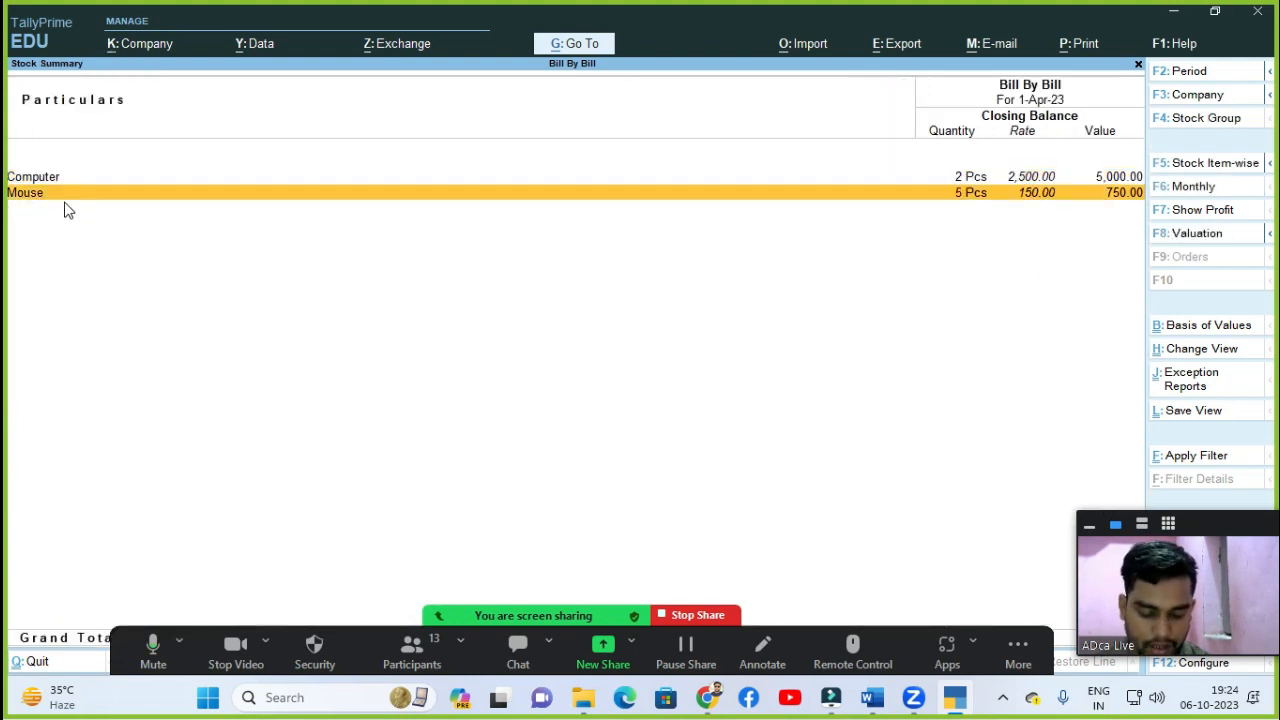
Step: Review the Mouse item's monthly stock summary, and view the Profit & Loss account
key(Return)
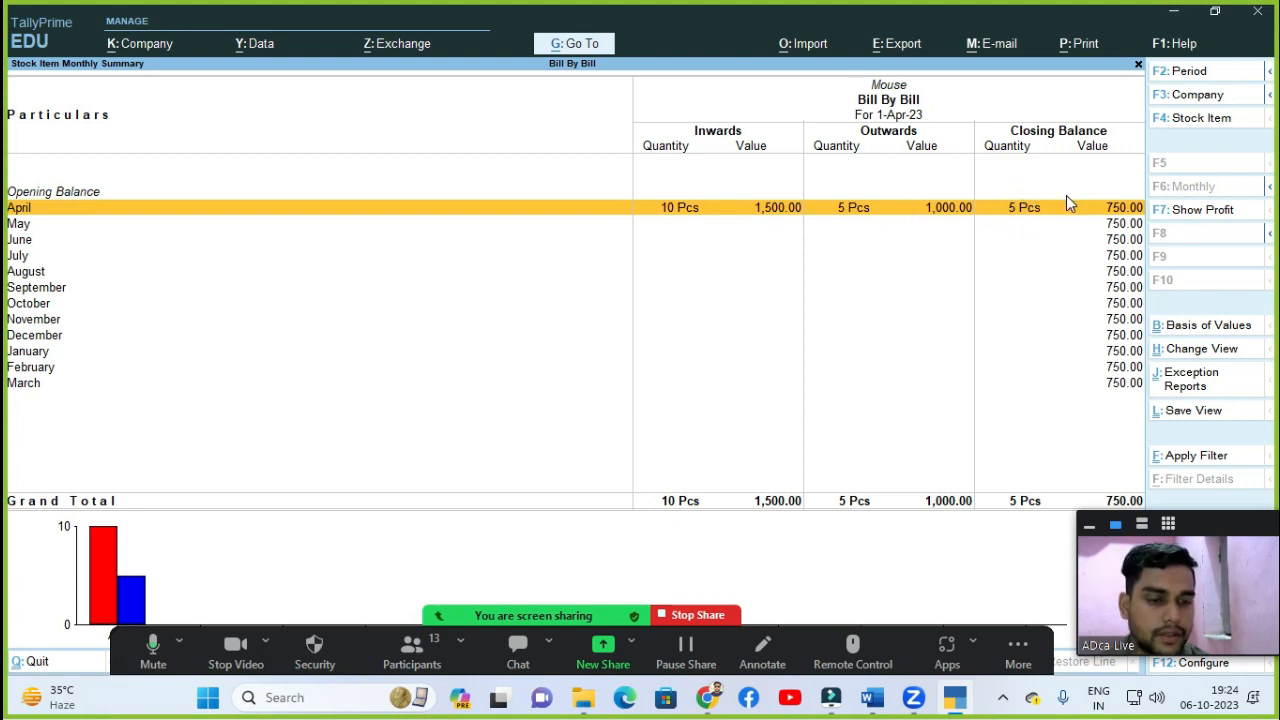
key(Escape)
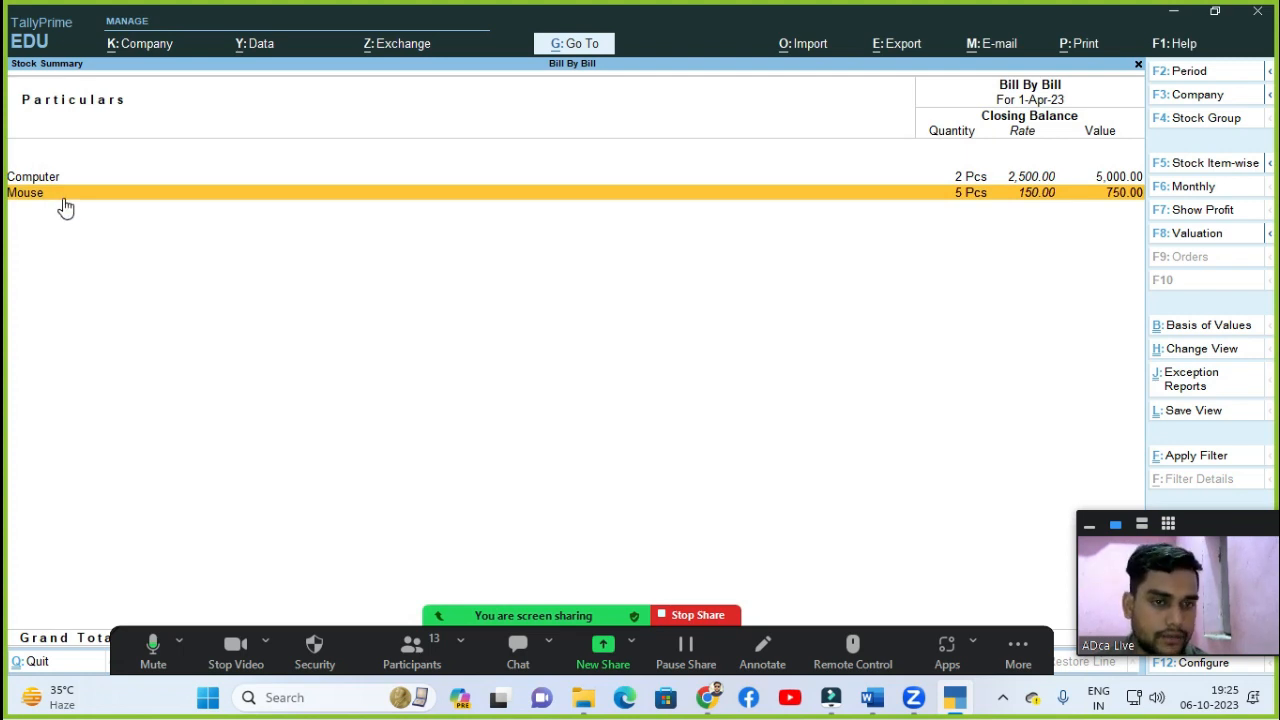
key(Escape)
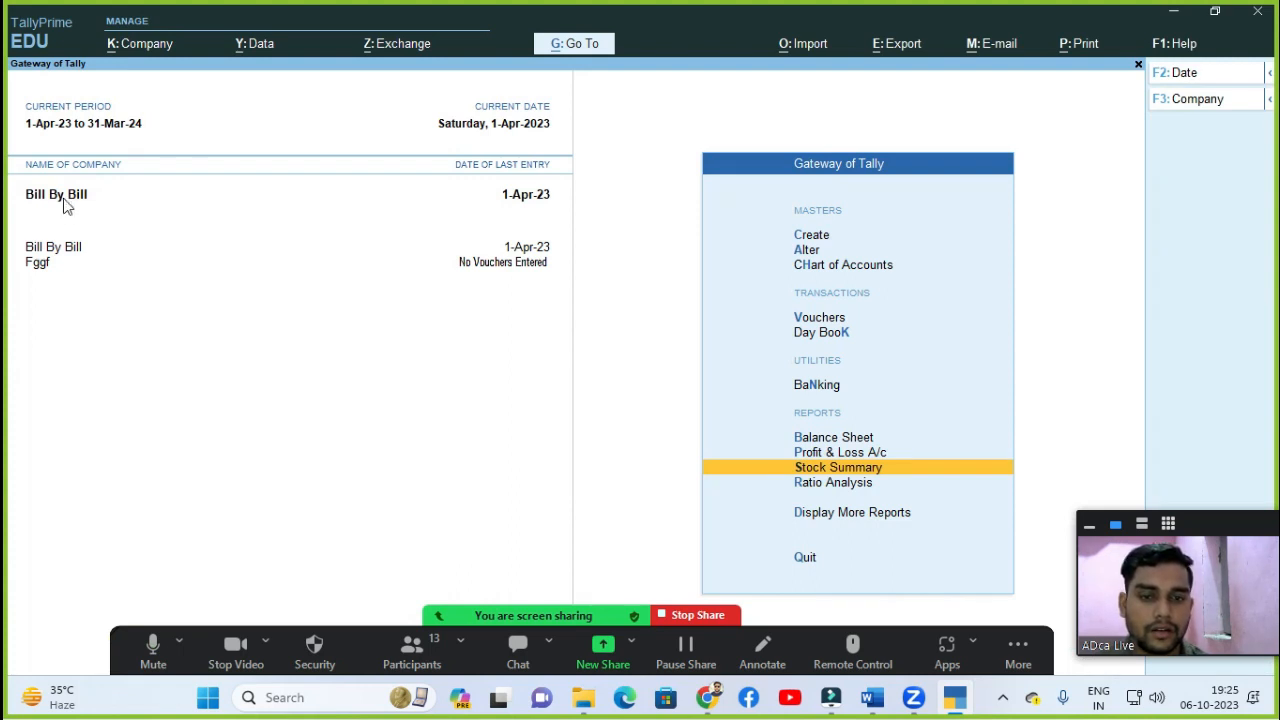
key(Up)
key(Return)
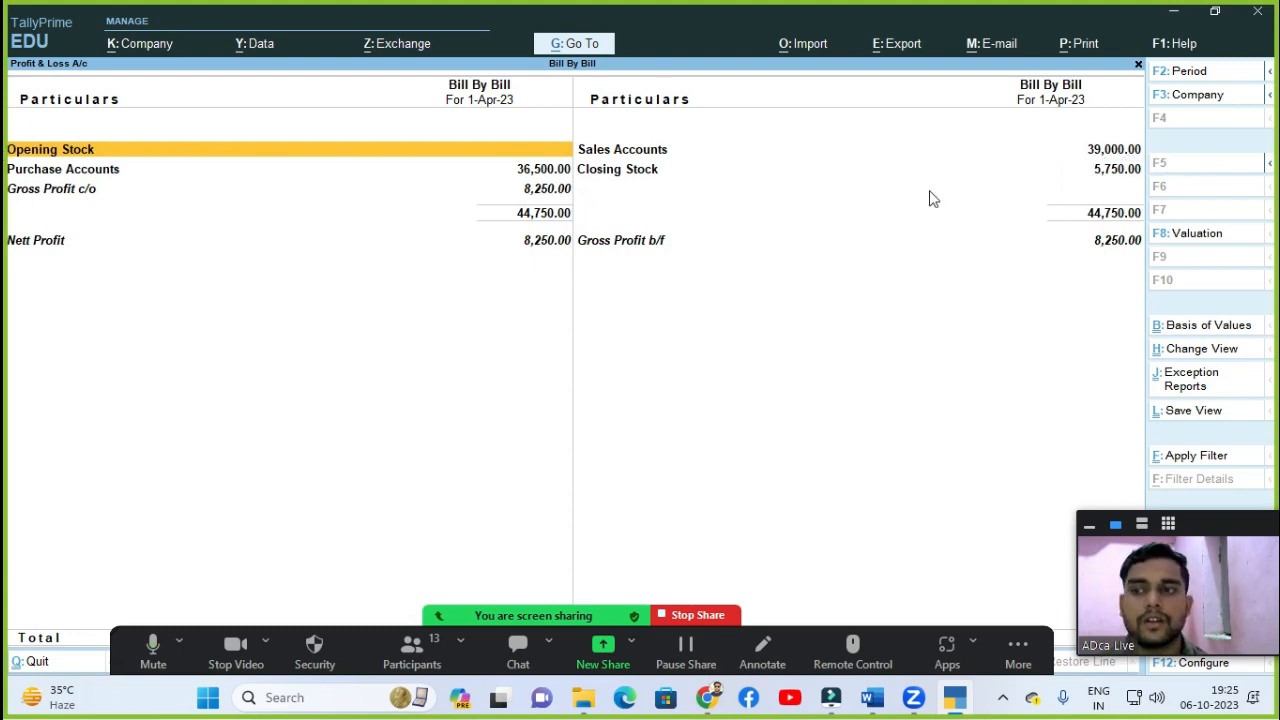
key(Escape)
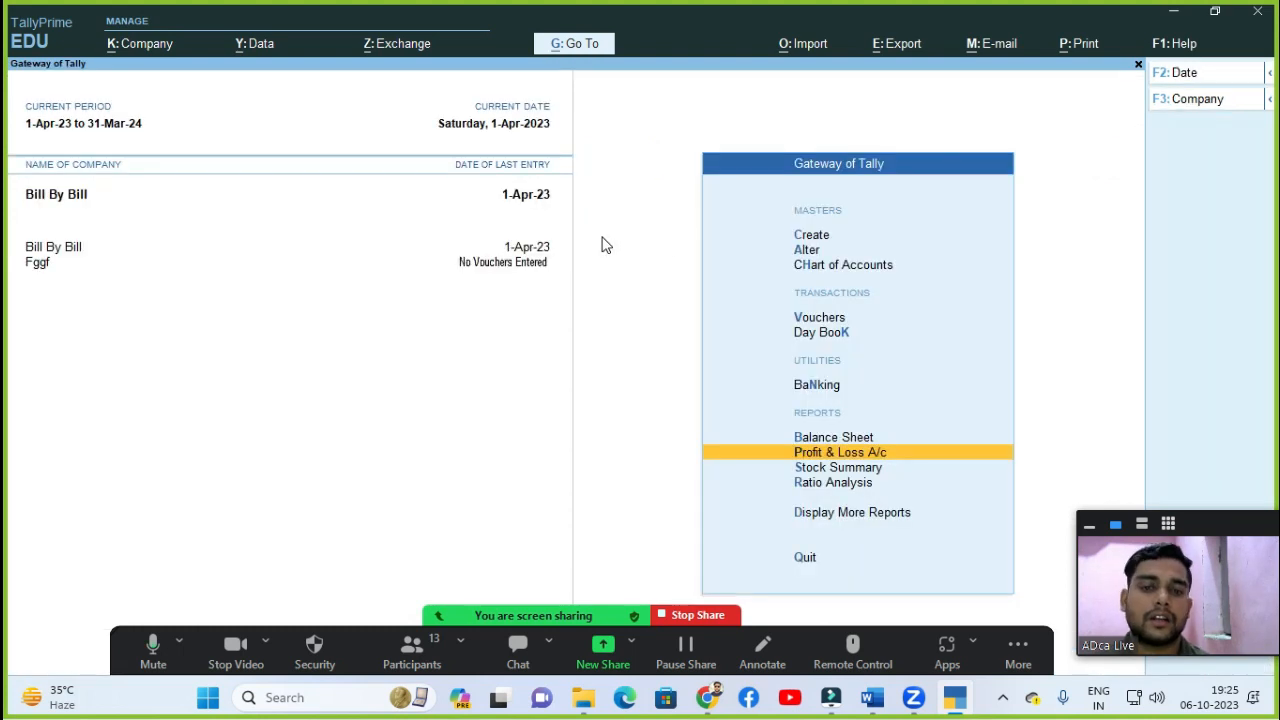
Step: Open voucher entry with a new payment voucher for the Bill By Bill company
key(Up)
key(Up)
key(Up)
key(Up)
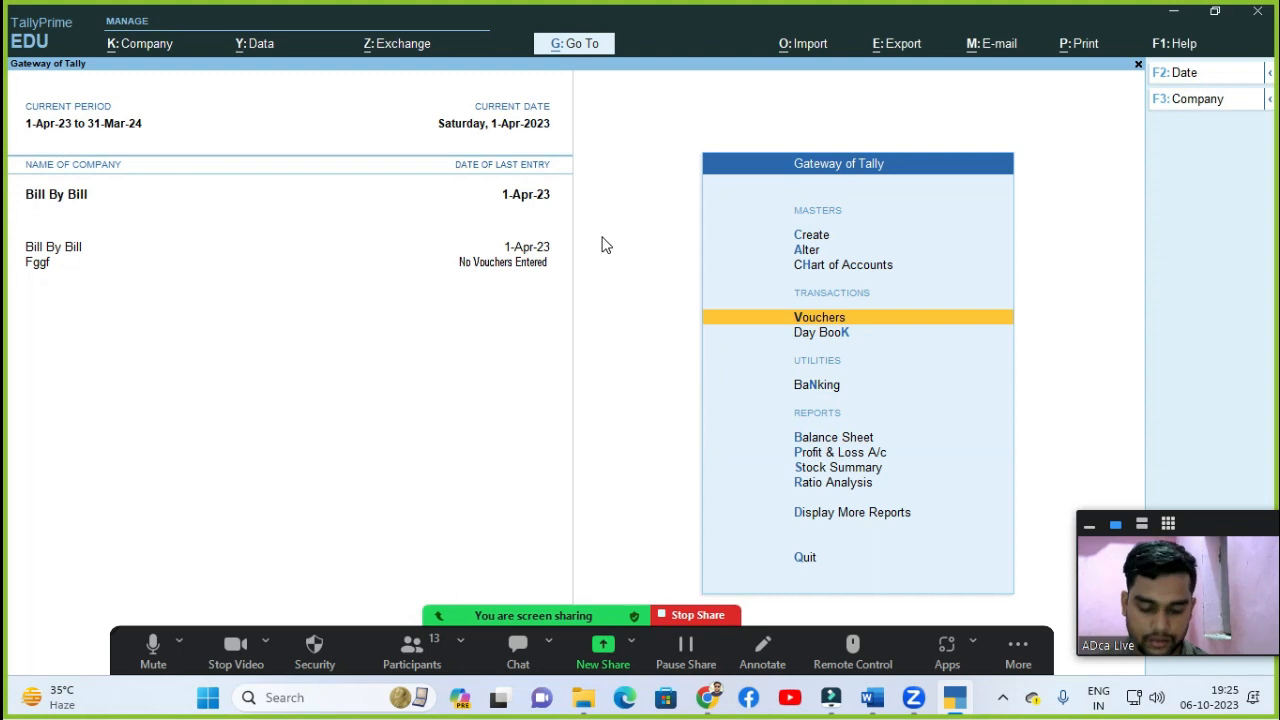
key(Return)
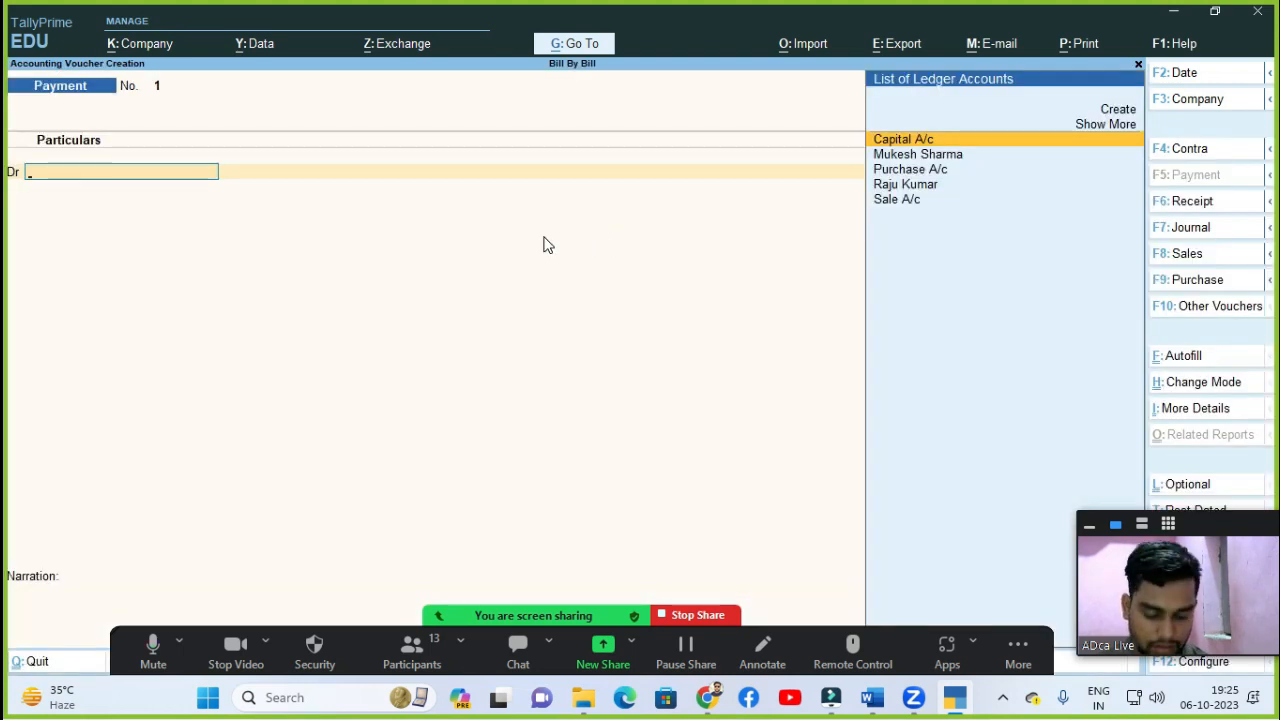
key(Down)
key(Return)
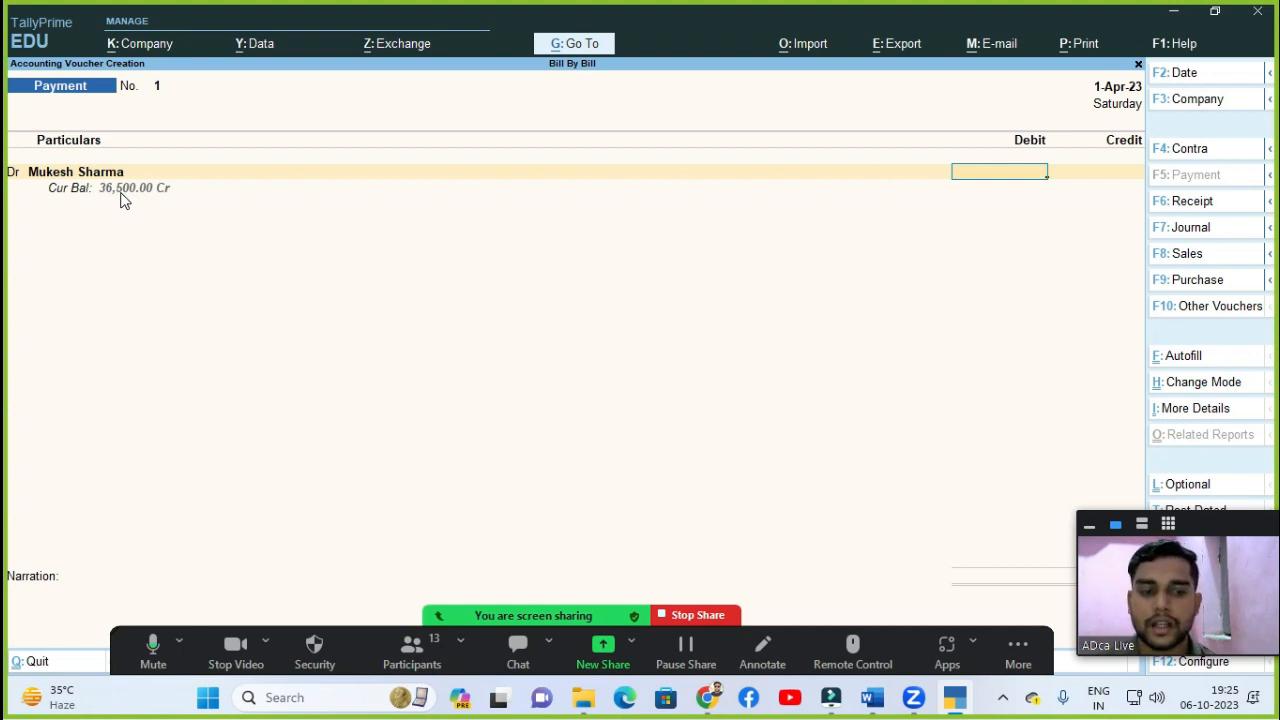
text(30000)
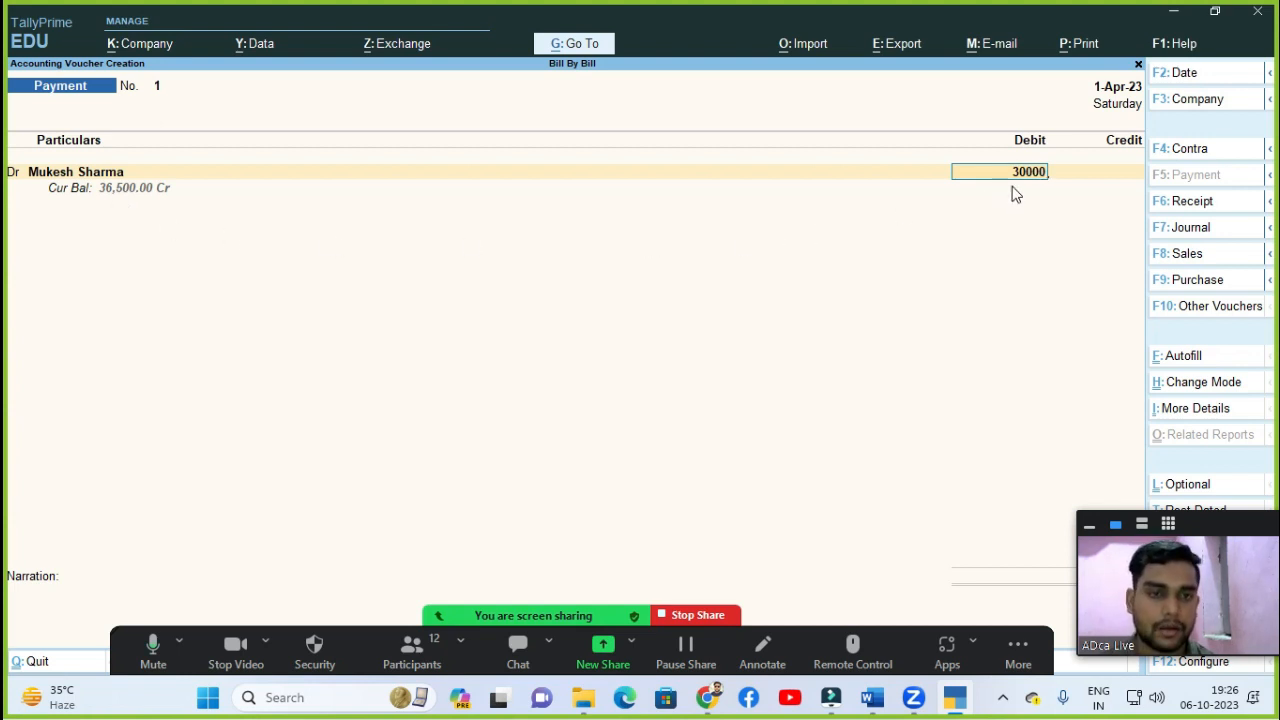
key(BackSpace)
key(BackSpace)
key(BackSpace)
key(BackSpace)
key(BackSpace)
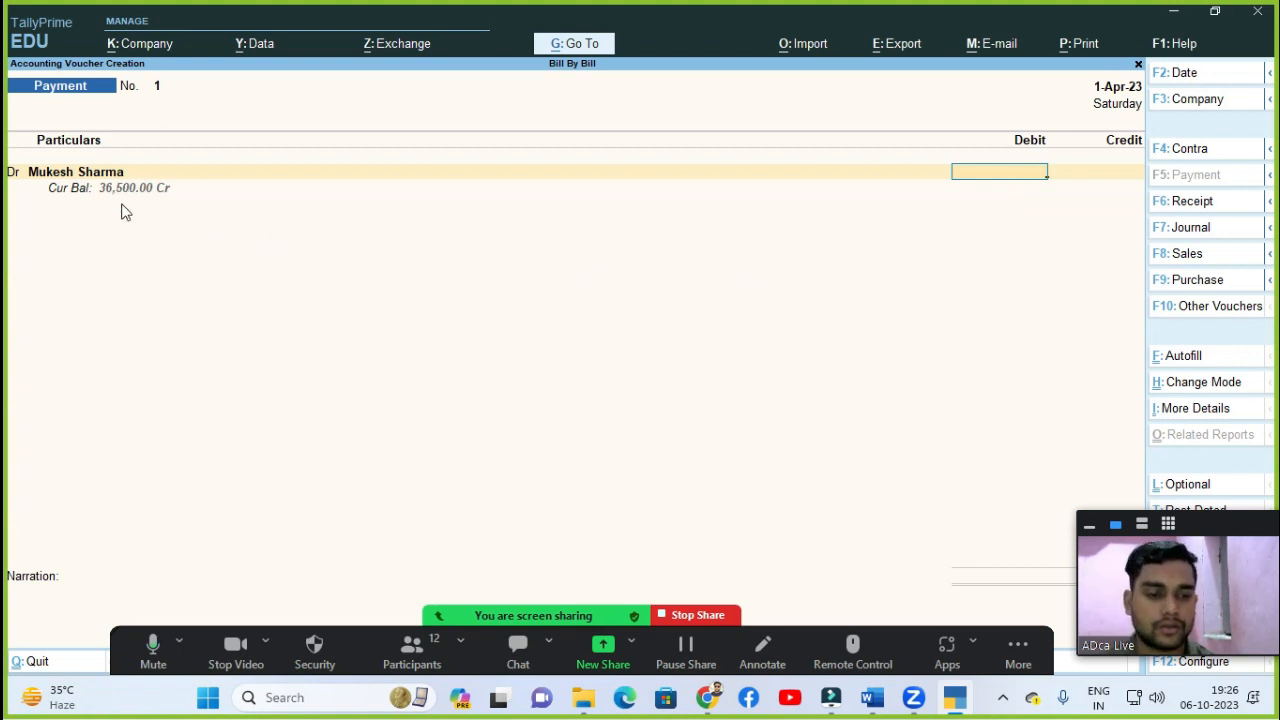
text(36500)
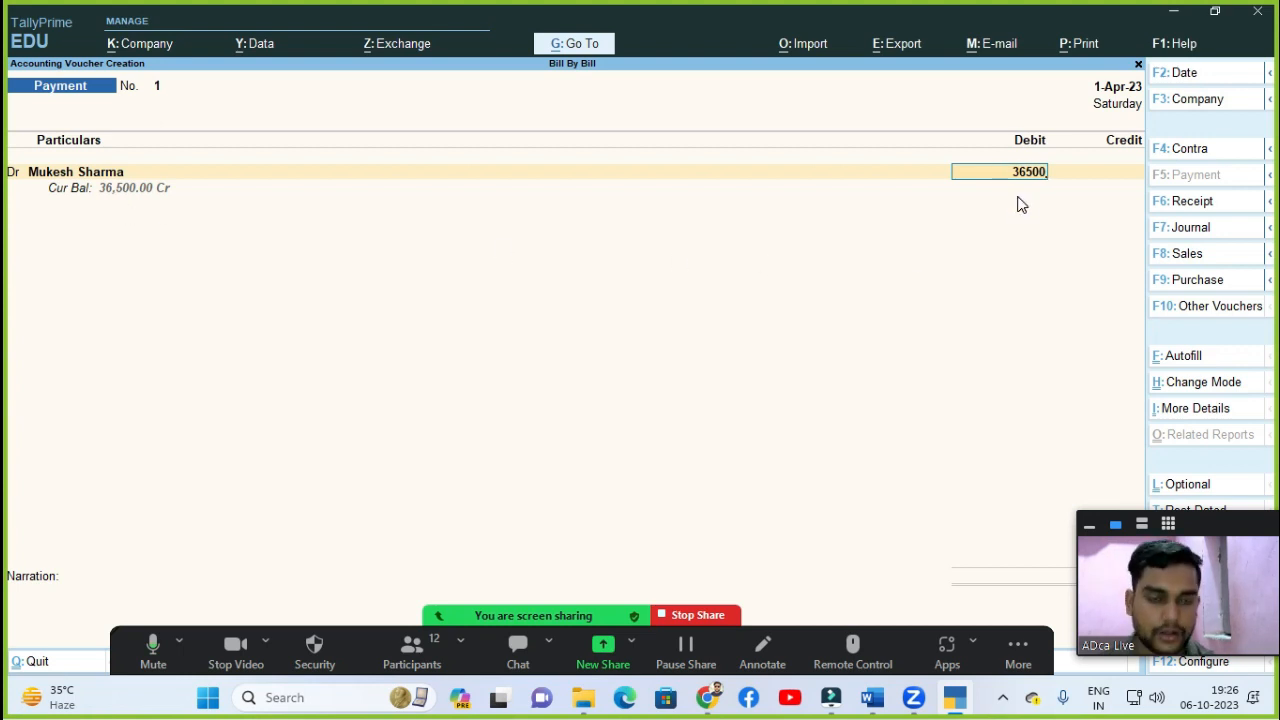
key(Return)
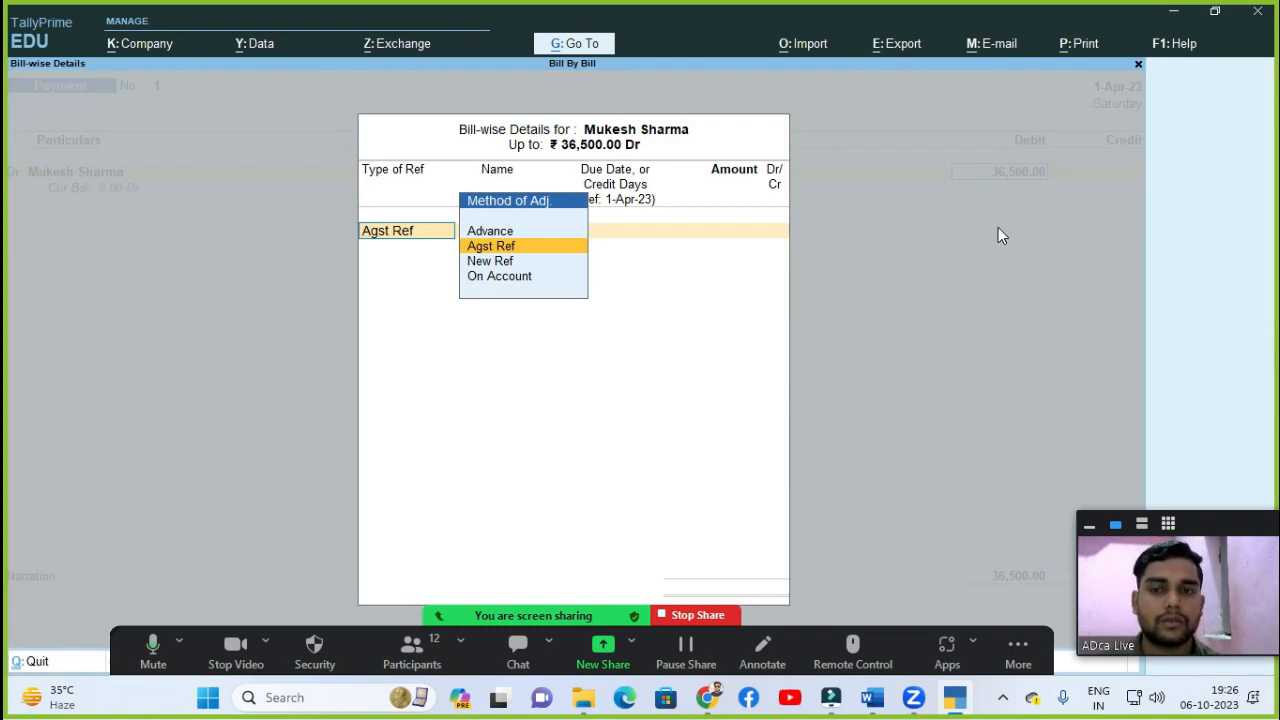
key(Return)
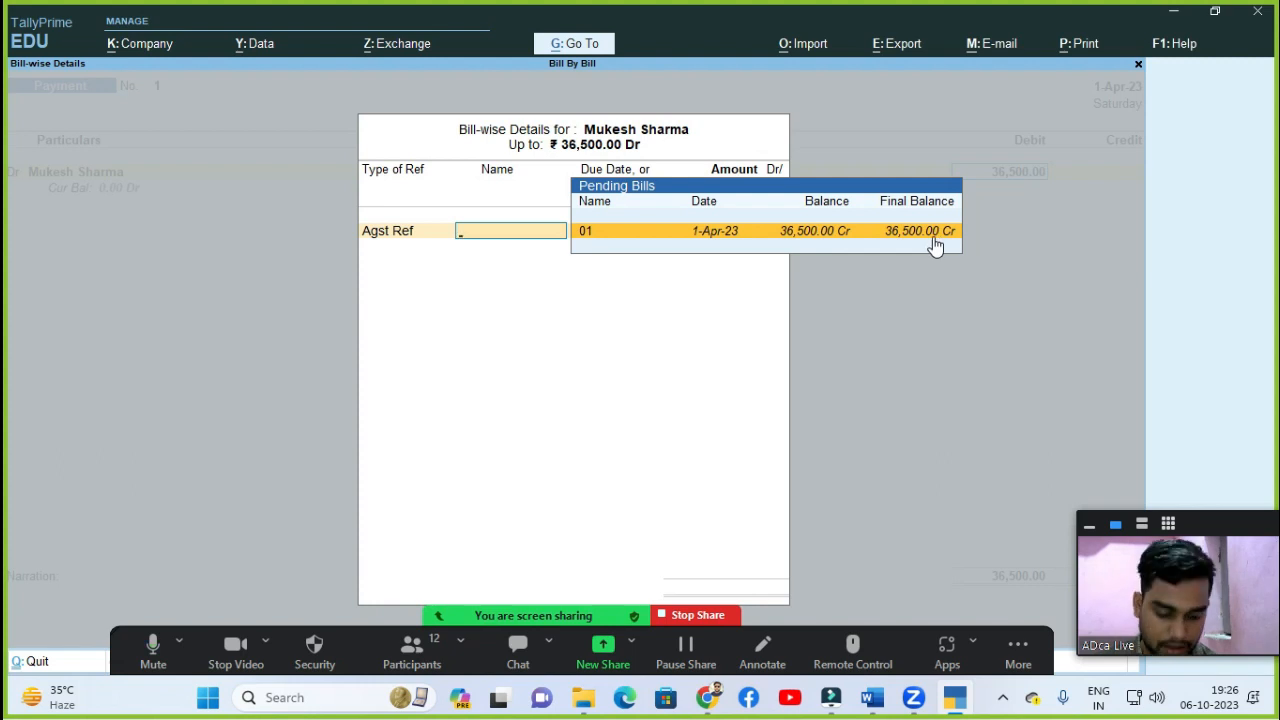
key(Return)
key(Return)
key(Return)
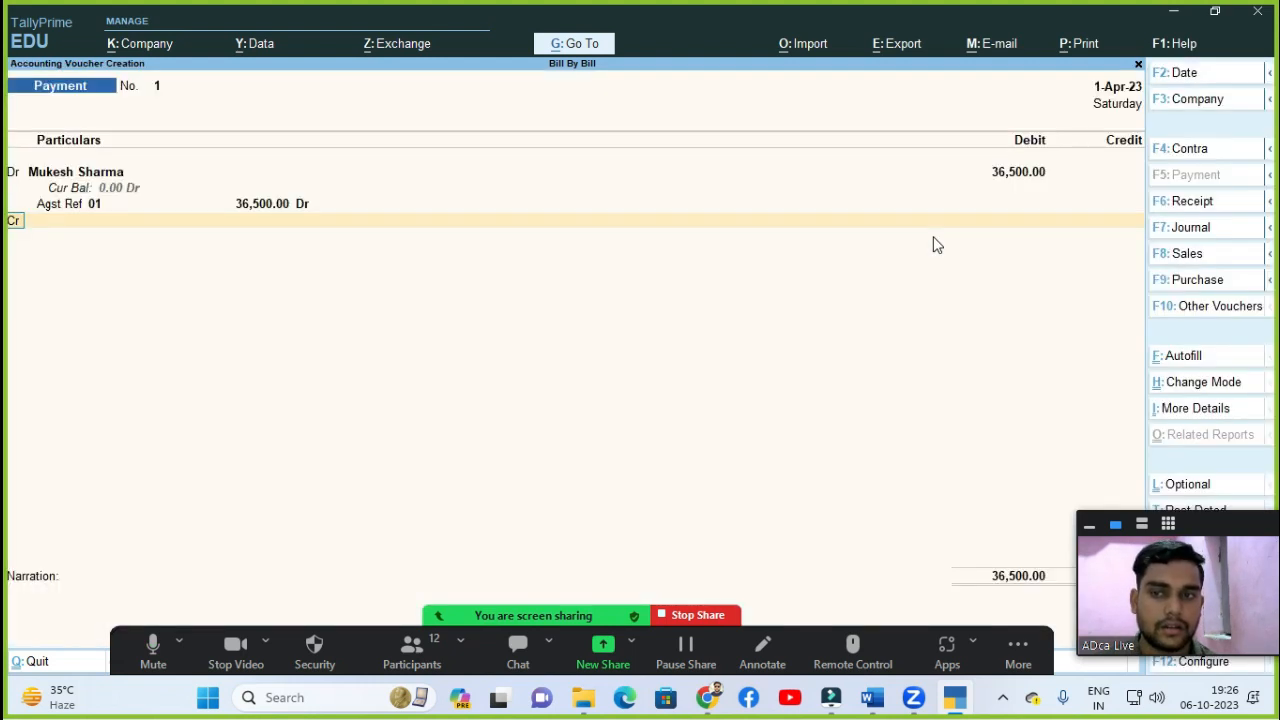
key(Return)
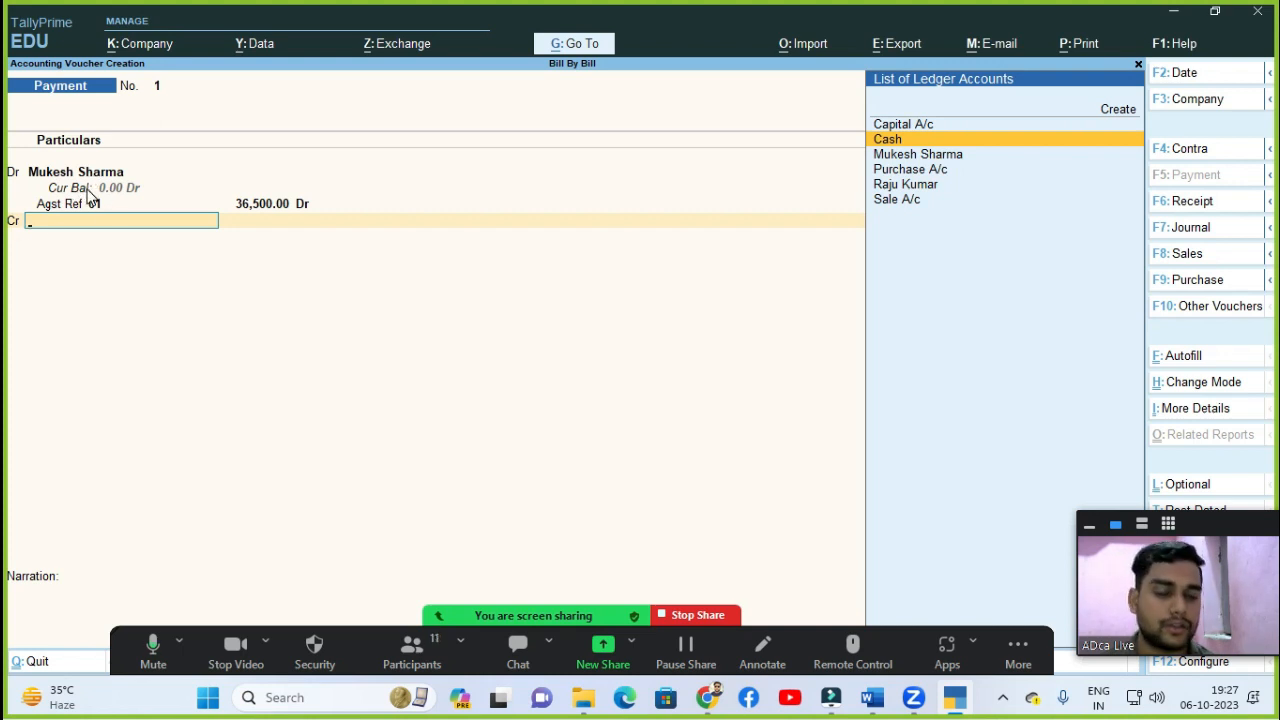
key(Escape)
key(Return)
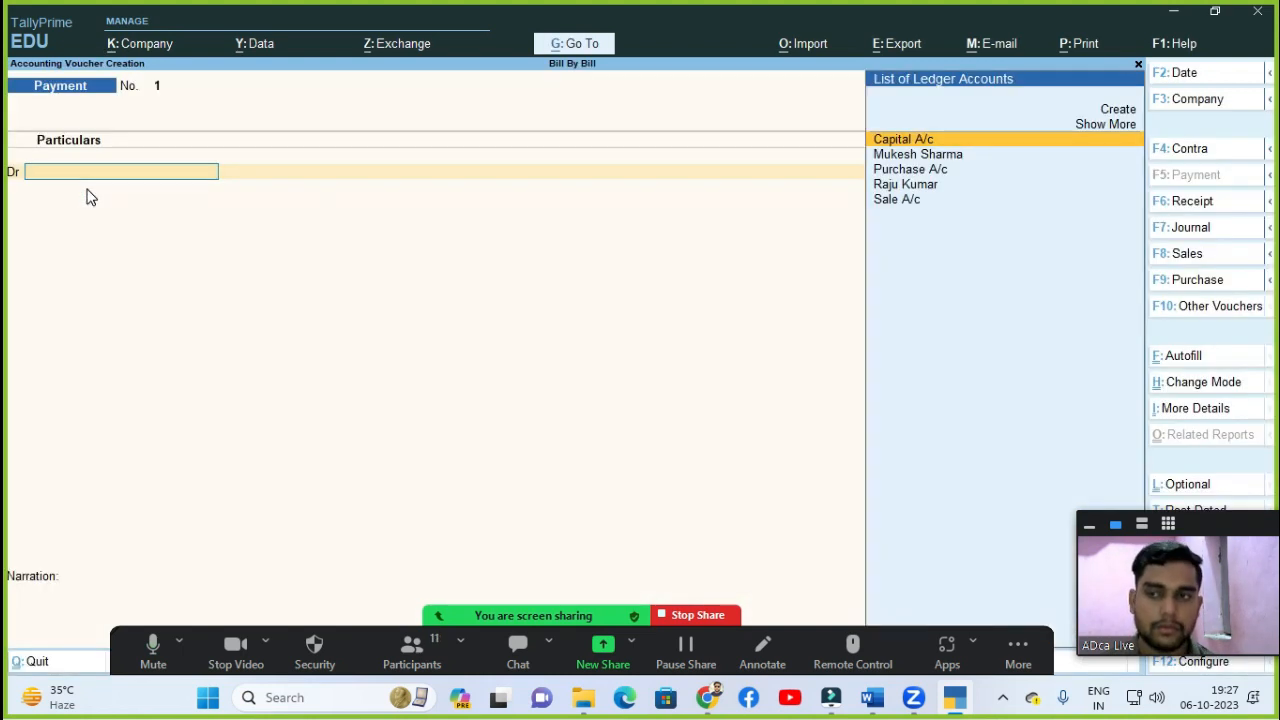
Step: Debit the supplier's ledger with 30,000 in the payment voucher and allocate it as Agst Ref to pending bill 01
key(Down)
key(Return)
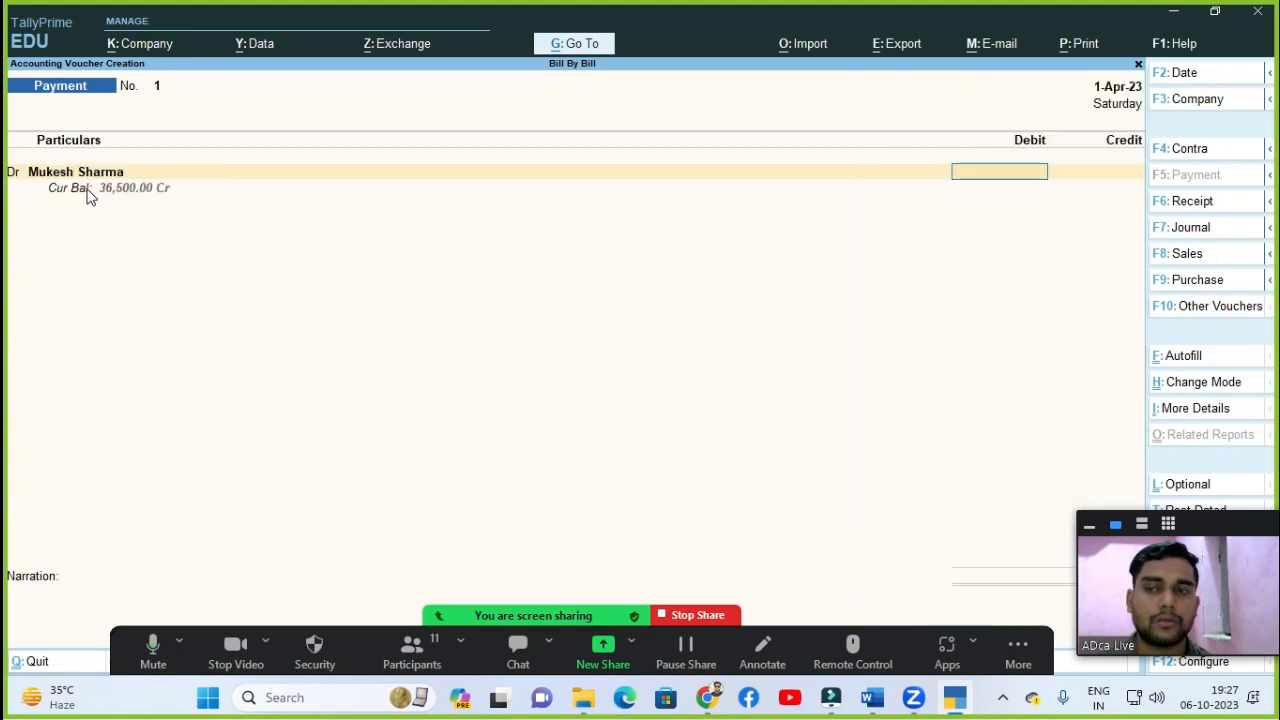
text(30,000)
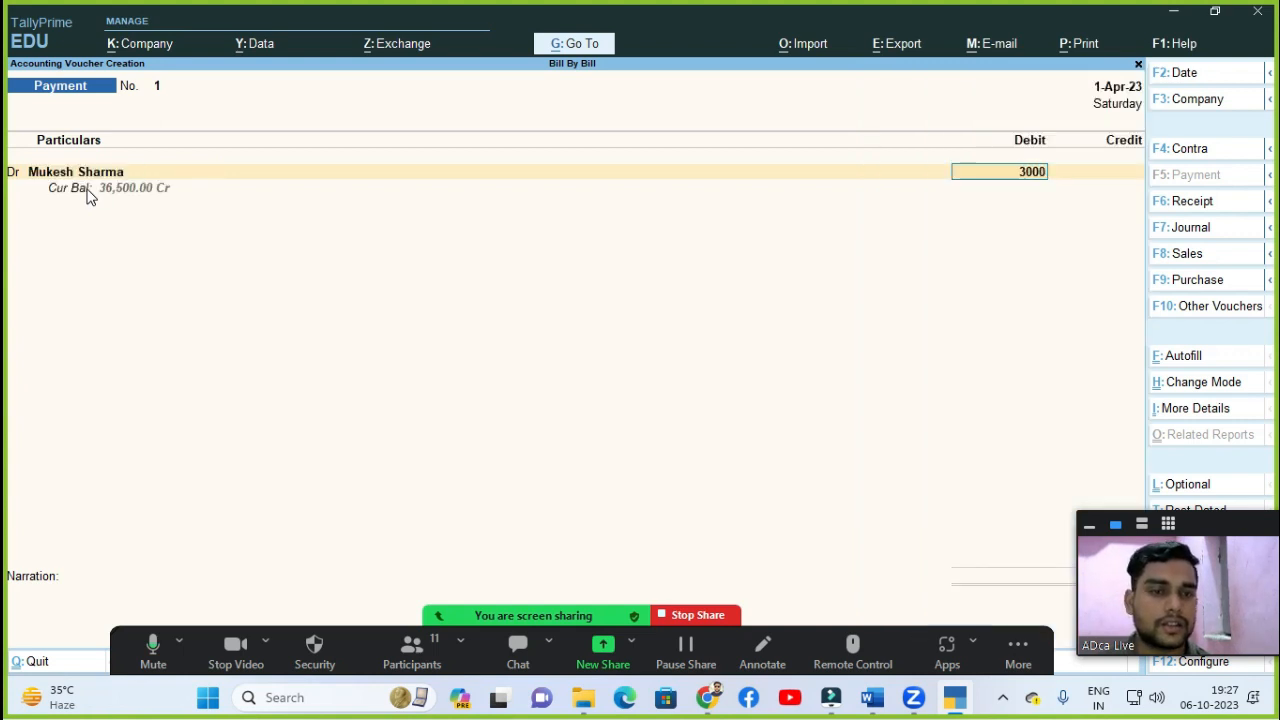
key(Return)
key(Return)
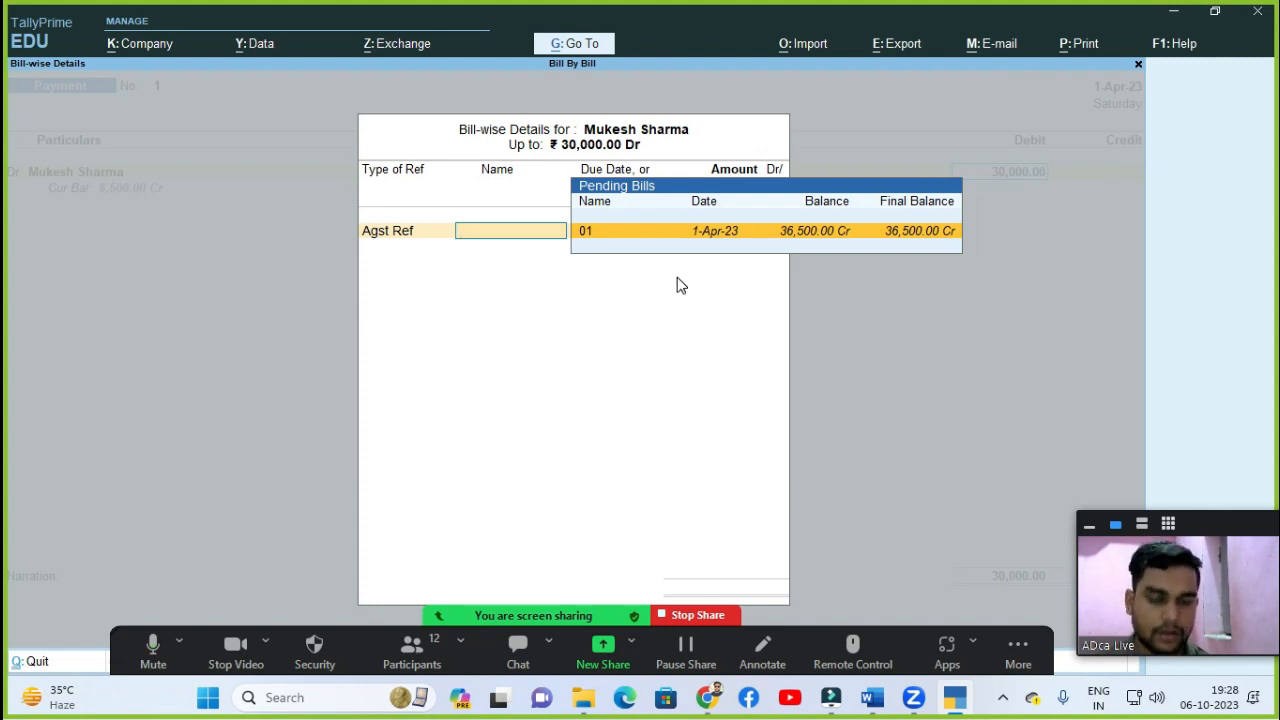
key(Return)
key(Return)
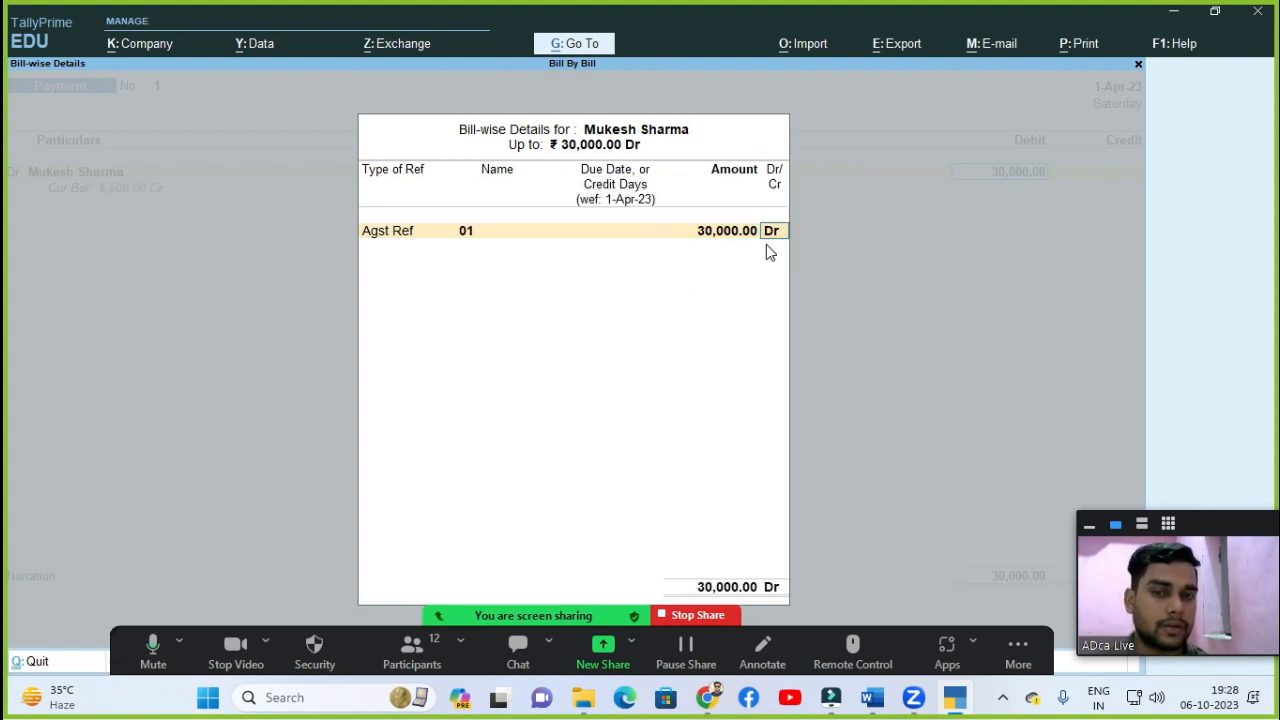
key(Return)
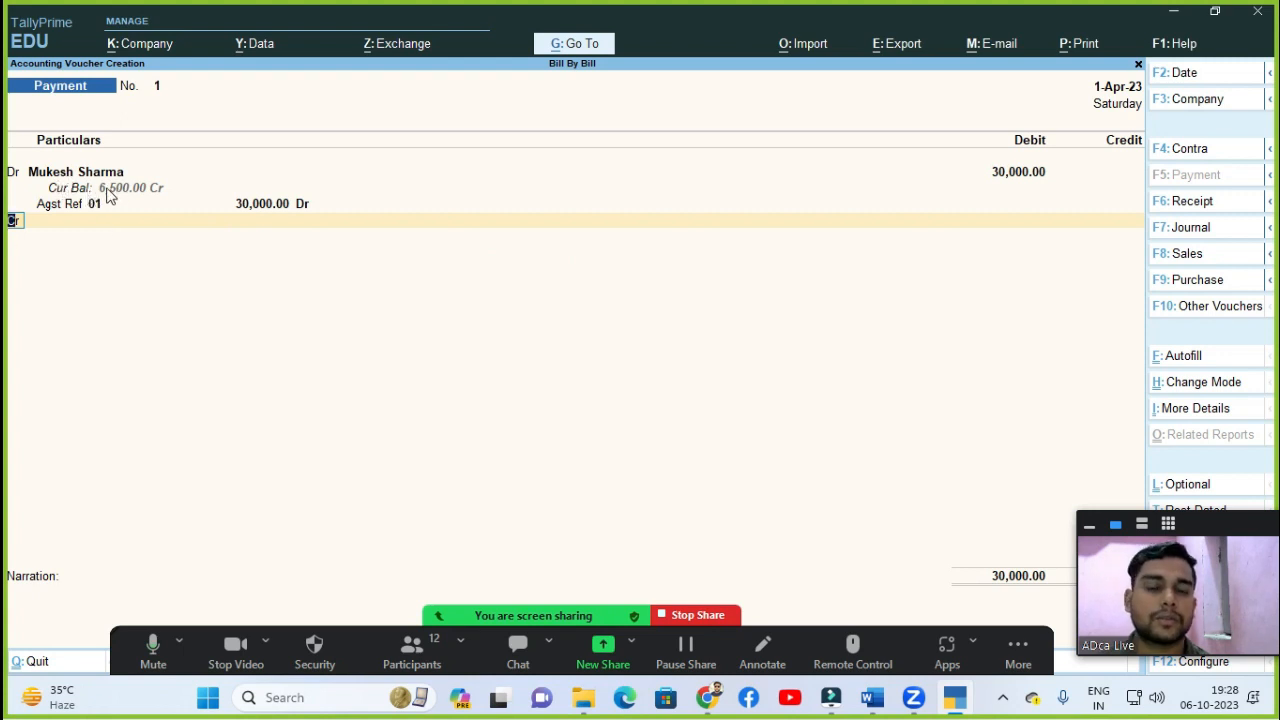
Step: Credit Cash with 30,000 and save the payment voucher without a narration
key(Return)
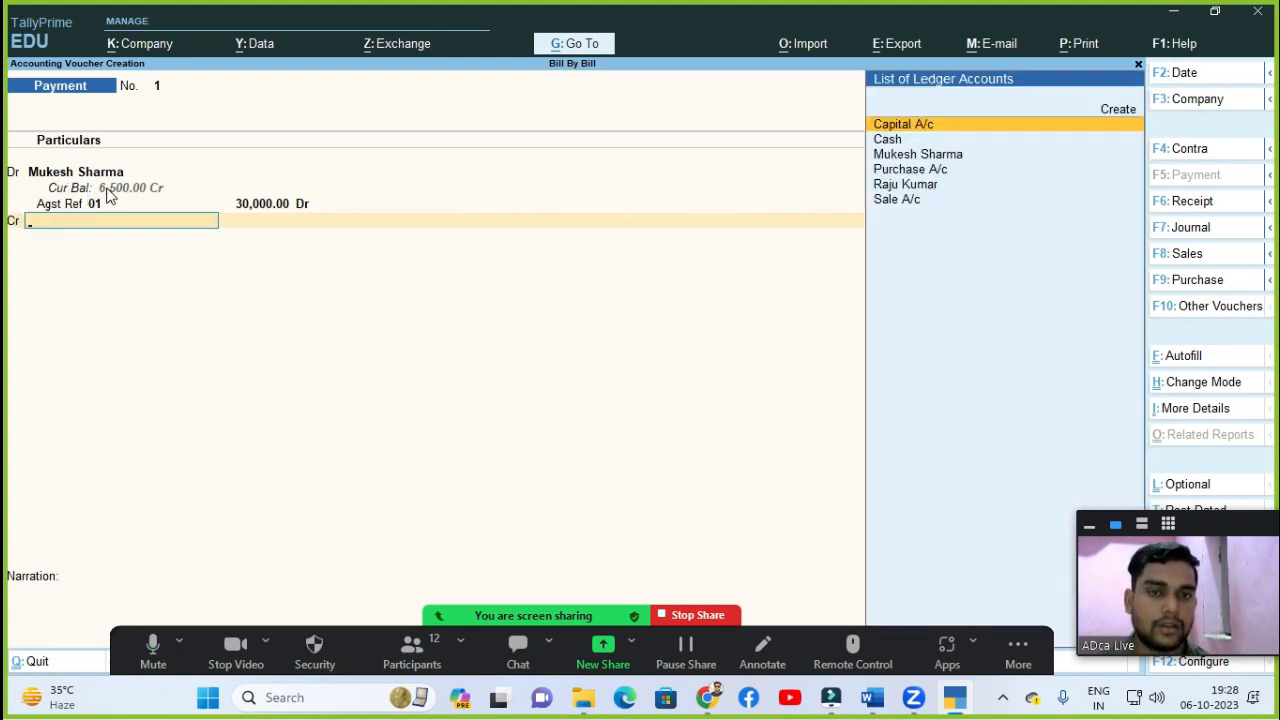
key(Down)
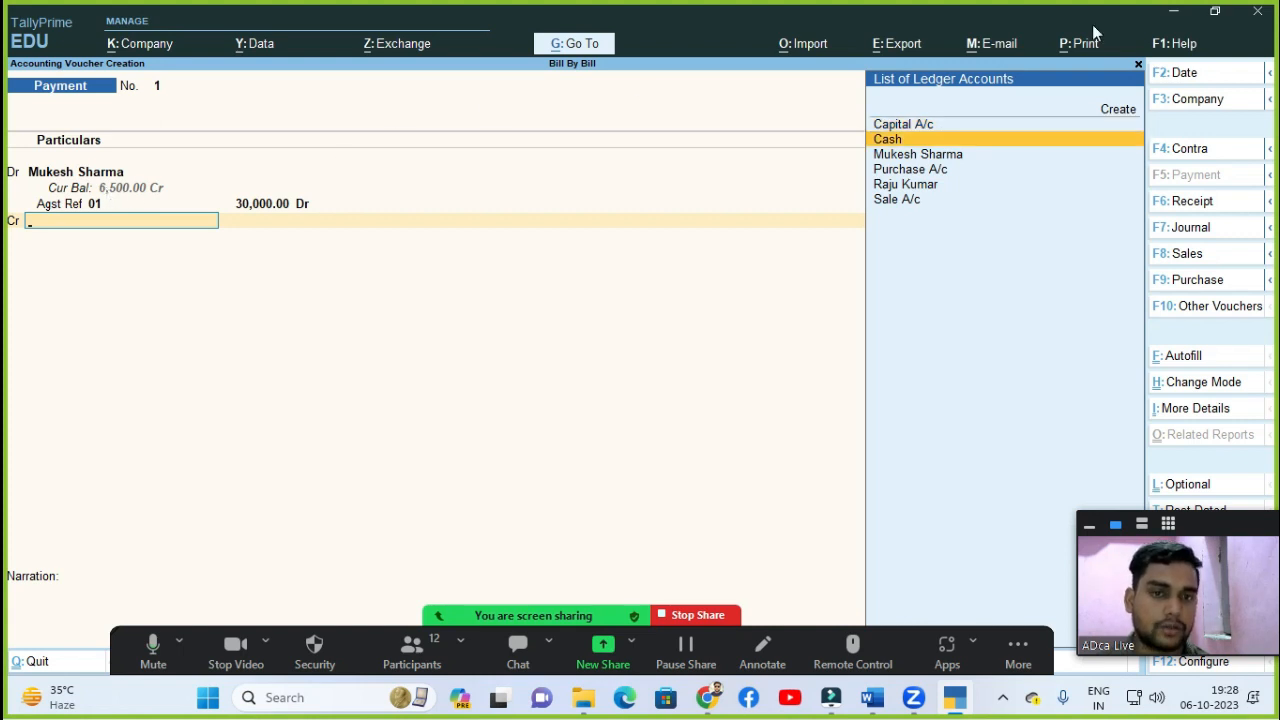
key(Return)
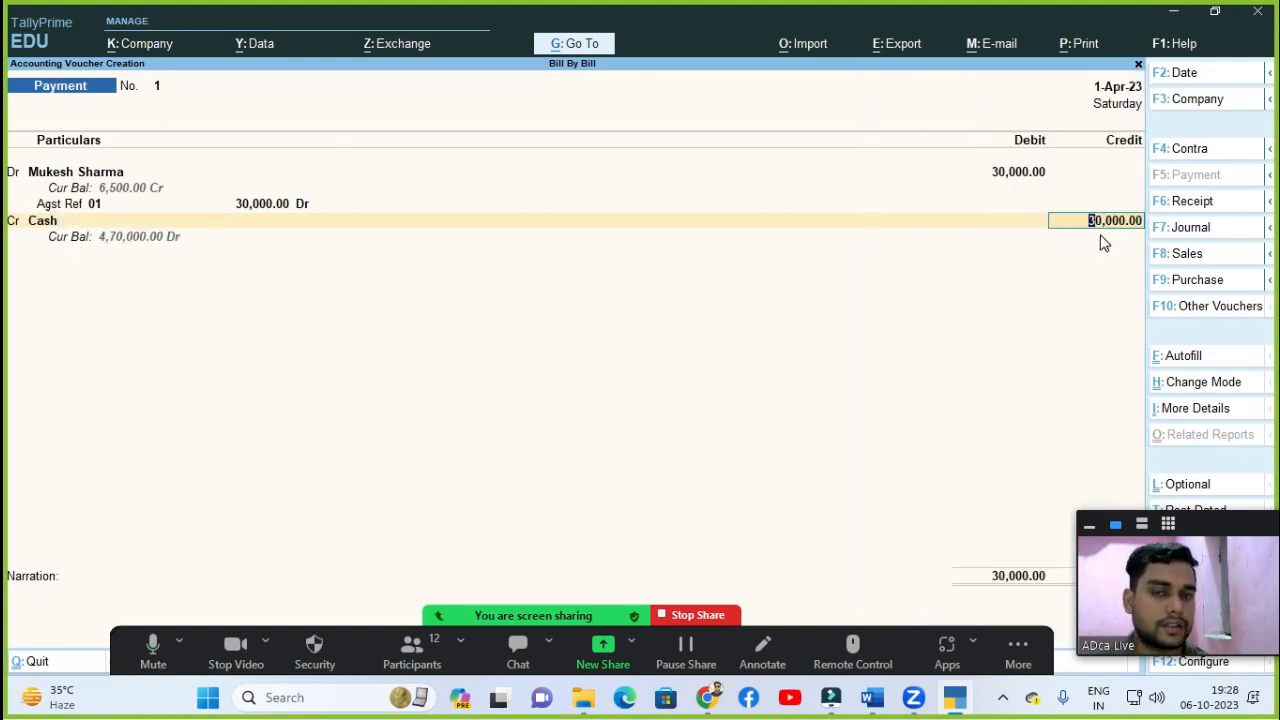
key(Return)
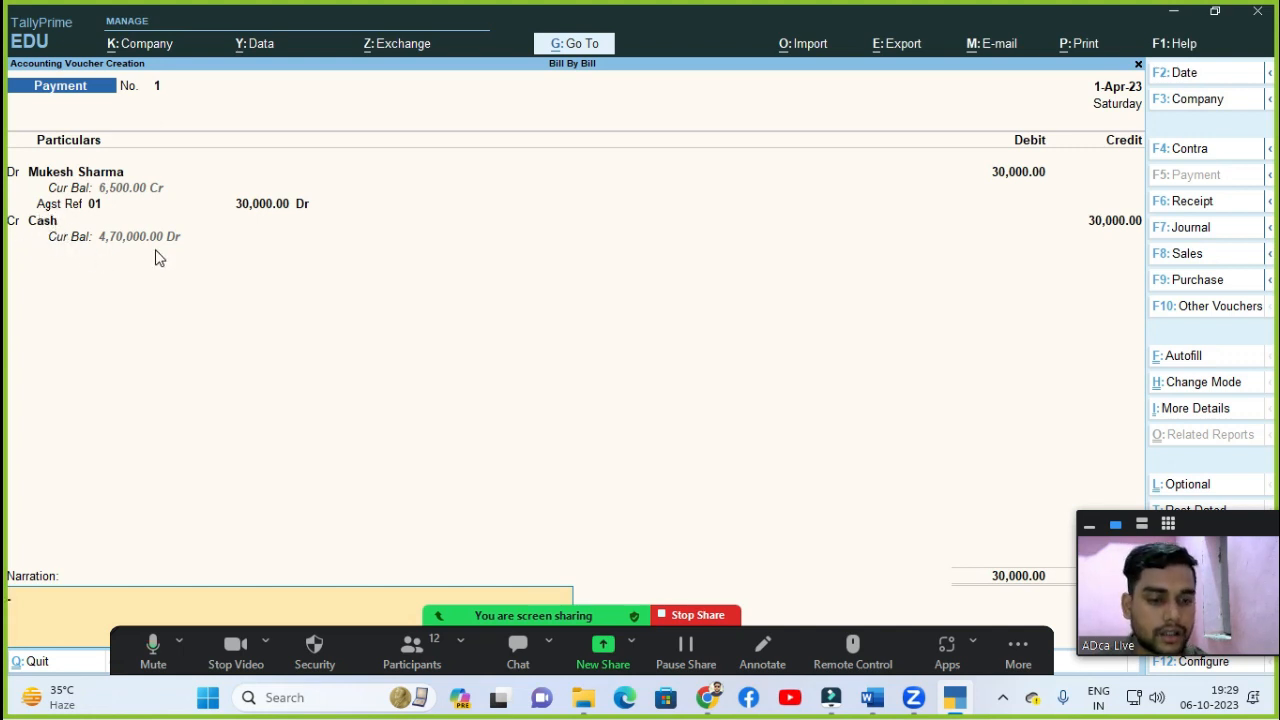
key(Return)
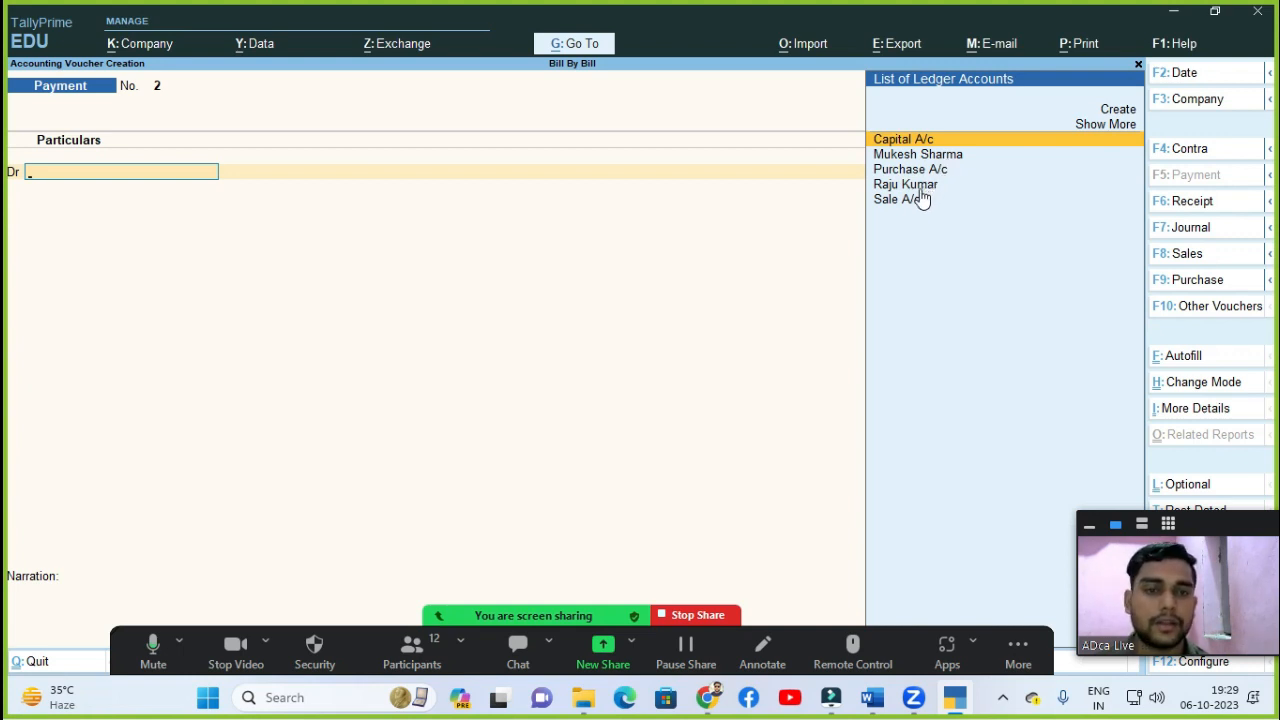
key(Down)
key(Down)
key(Down)
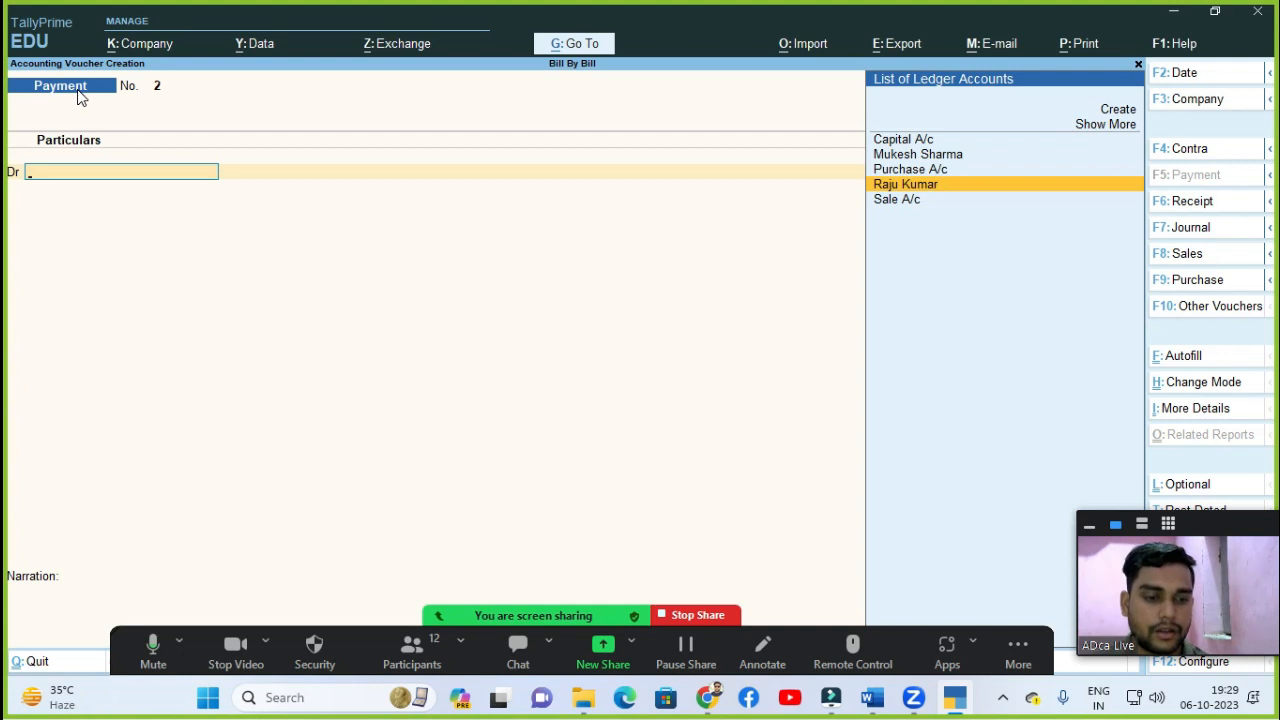
Step: Switch to a receipt voucher, credit the customer's ledger with 35,000 and allocate it as Agst Ref to pending bill 1
click(1185, 201)
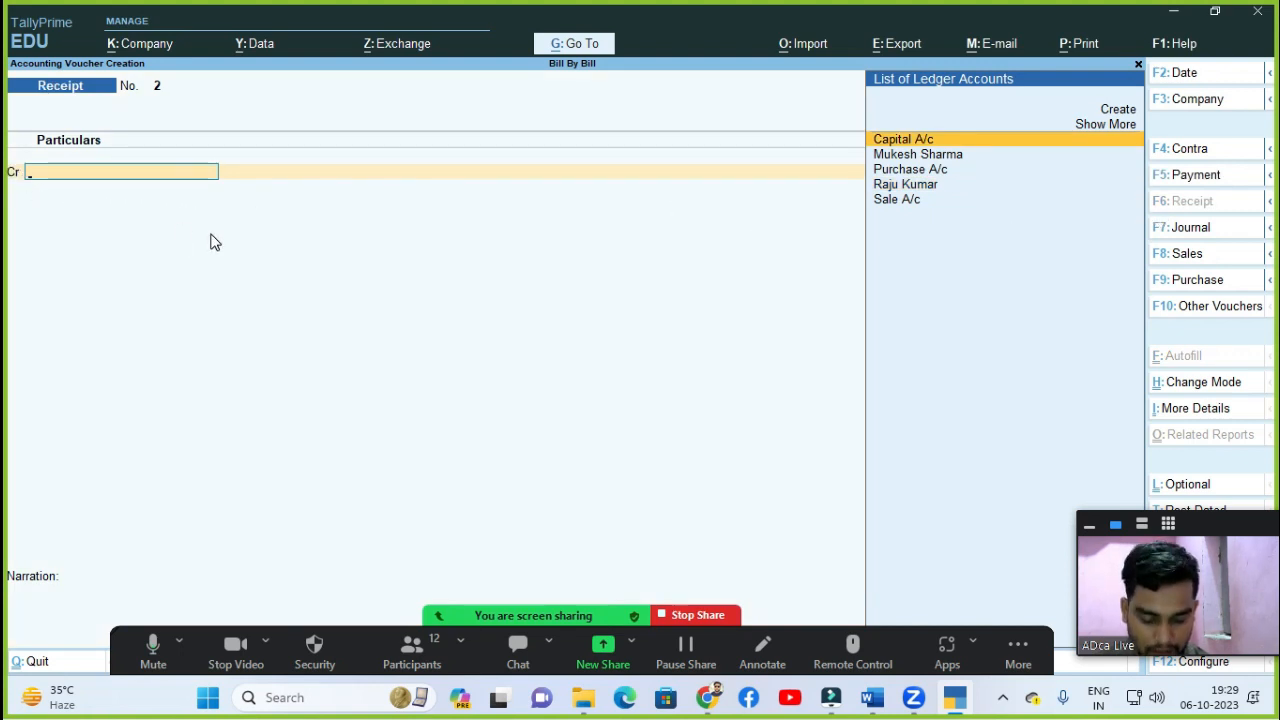
key(Down)
key(Down)
key(Down)
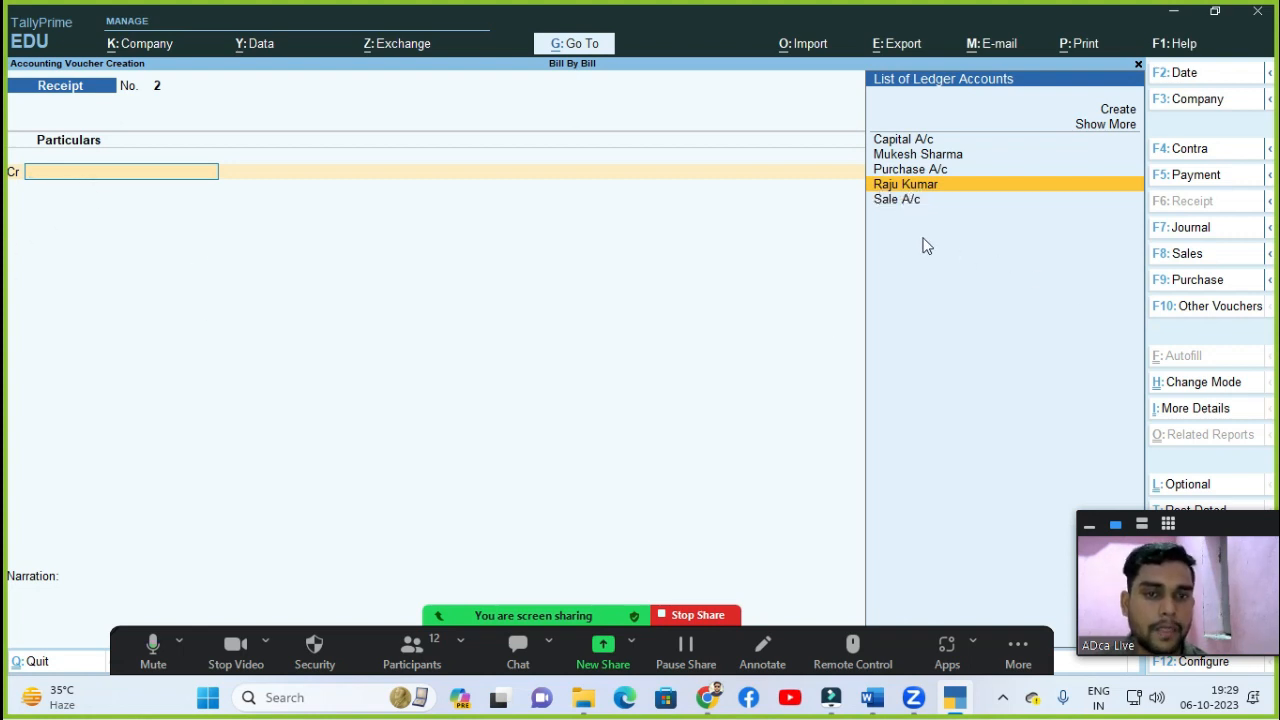
key(Return)
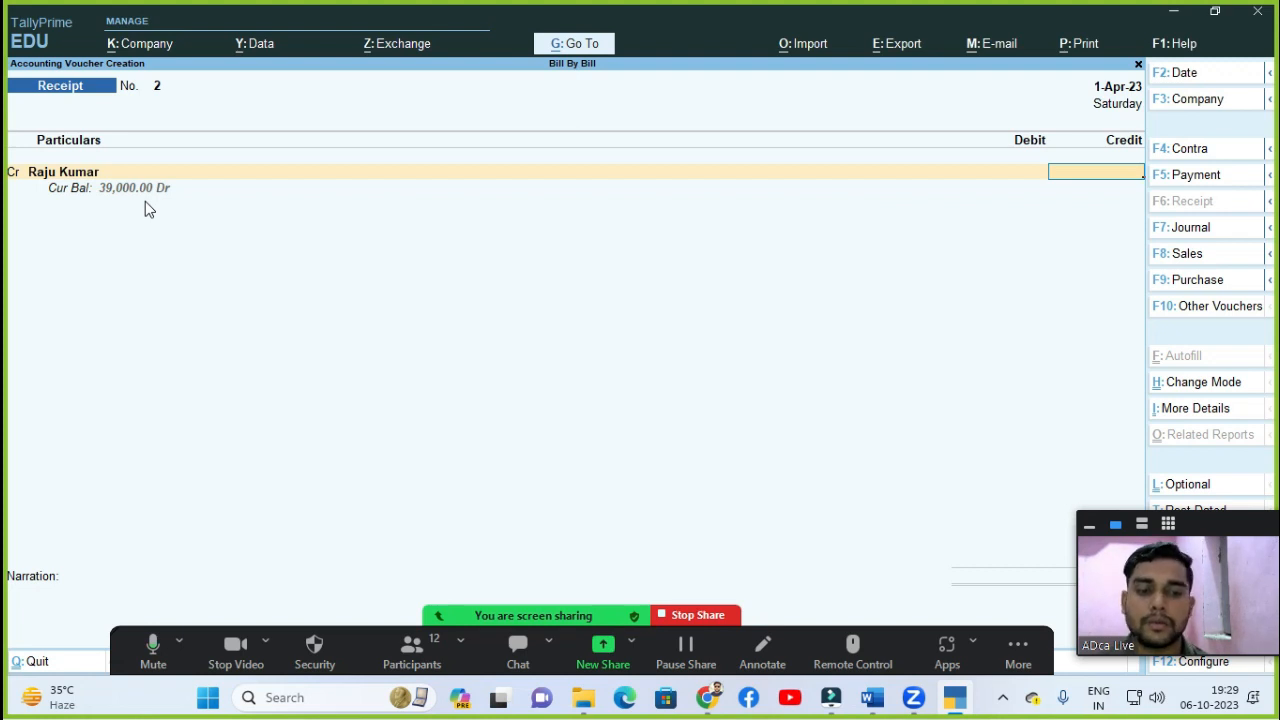
text(35000)
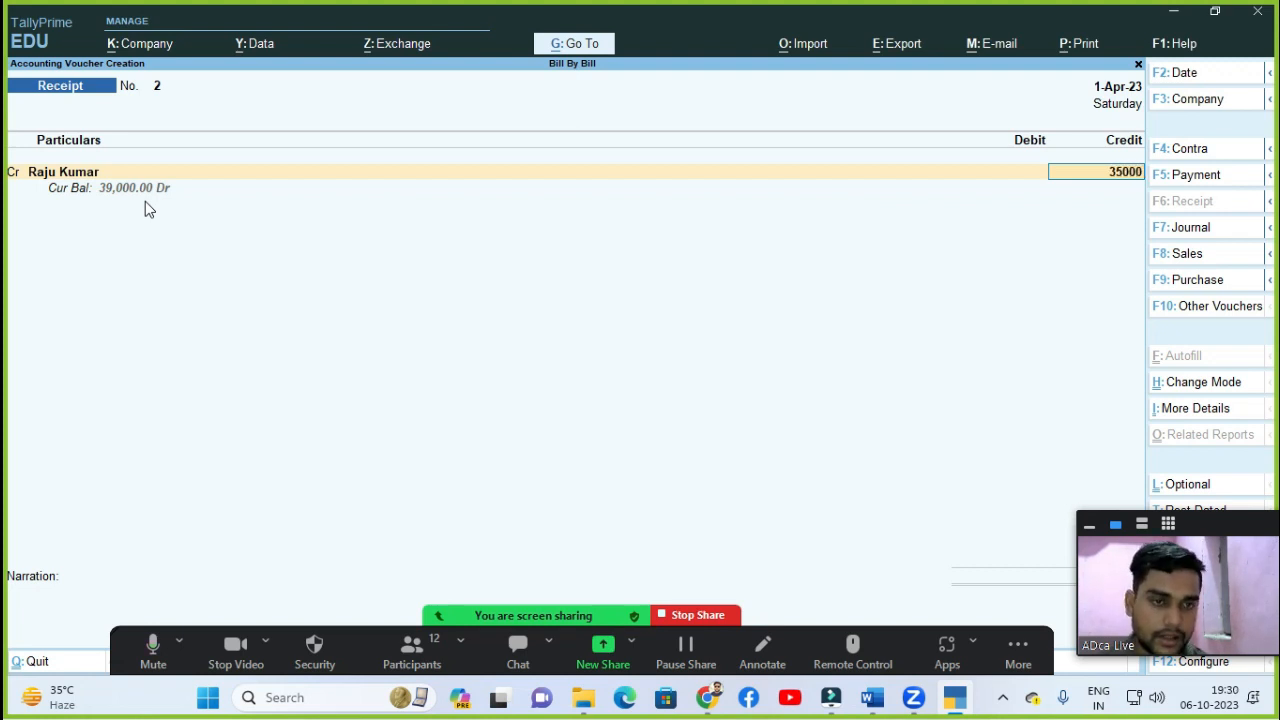
key(Return)
key(Return)
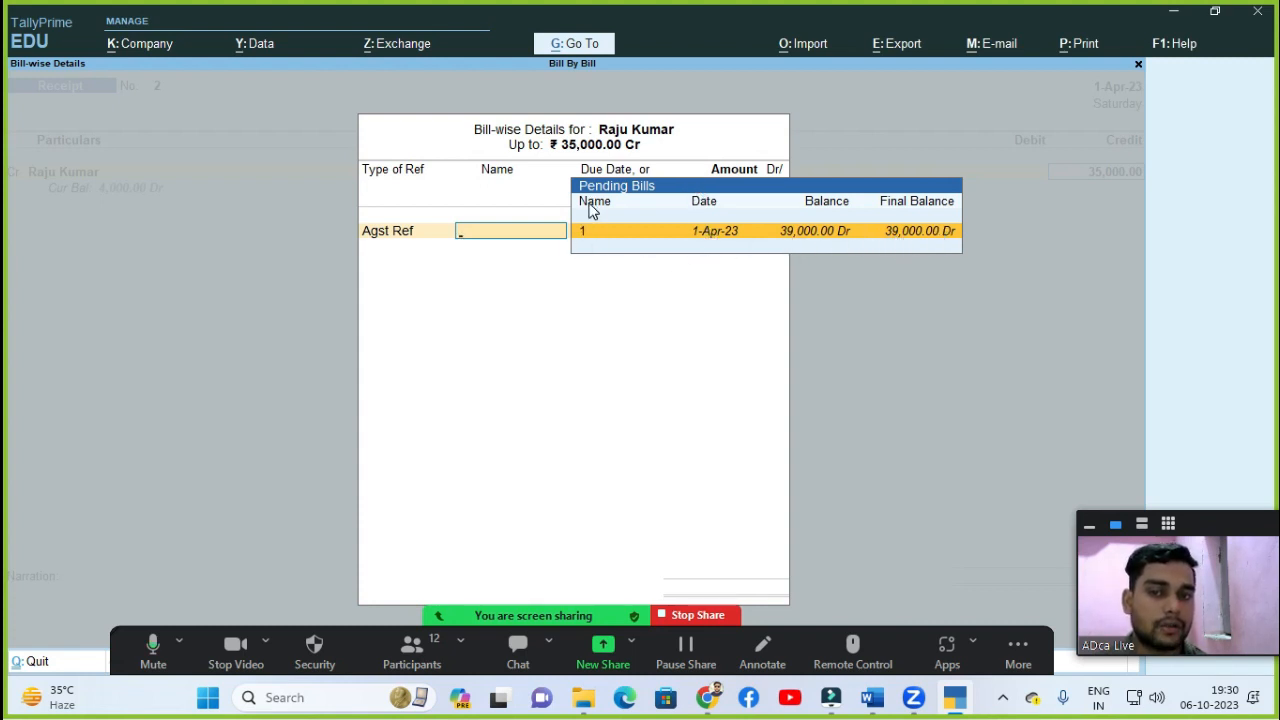
key(Return)
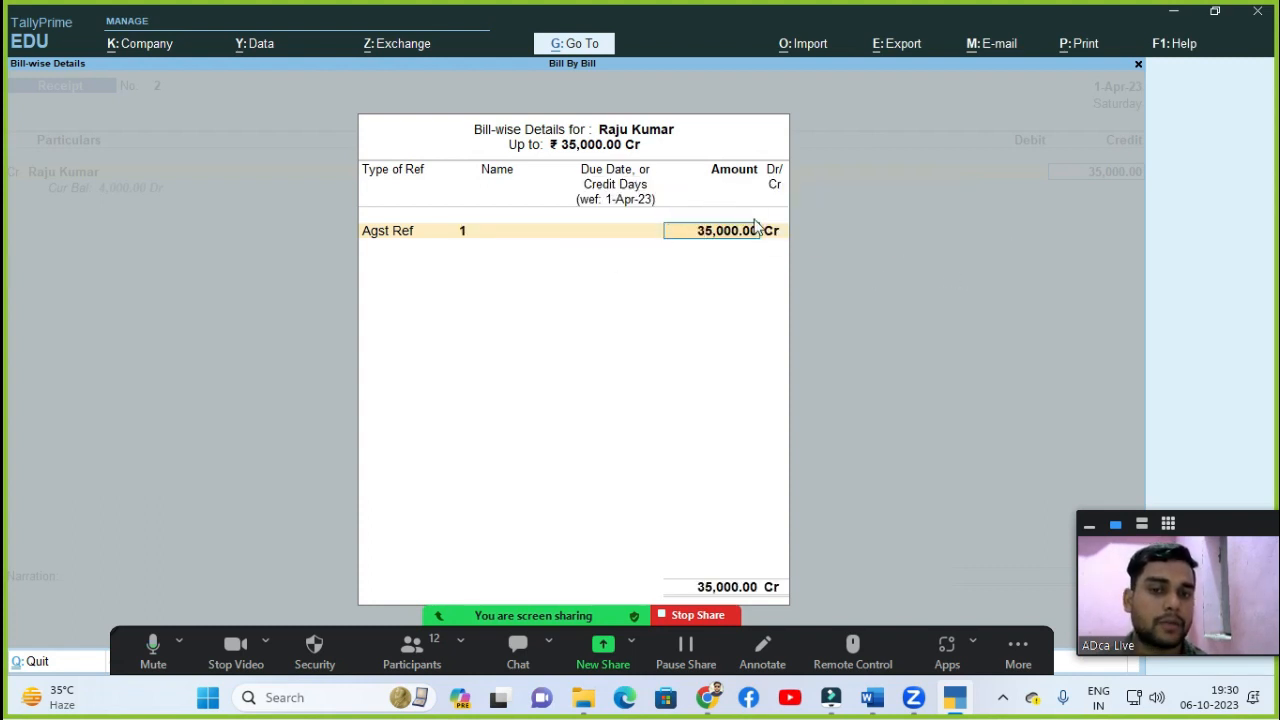
key(Return)
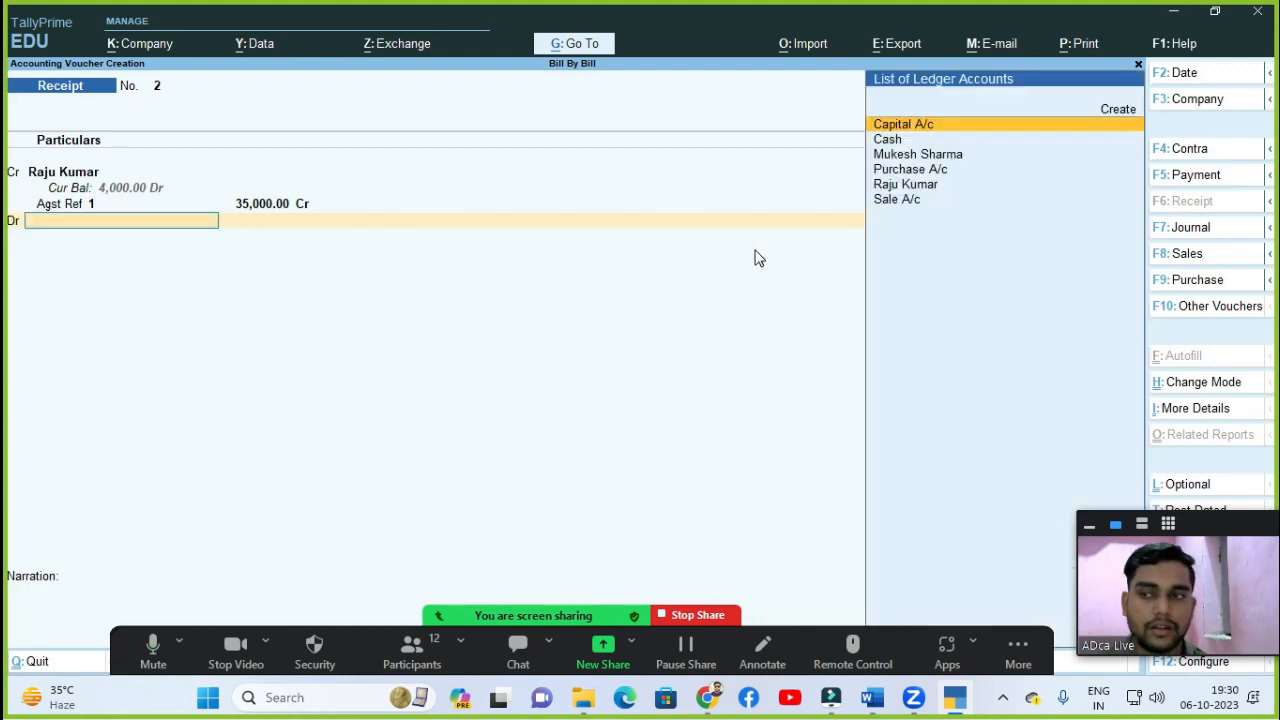
Step: Debit Cash with 35,000 and save the receipt voucher without a narration
key(Down)
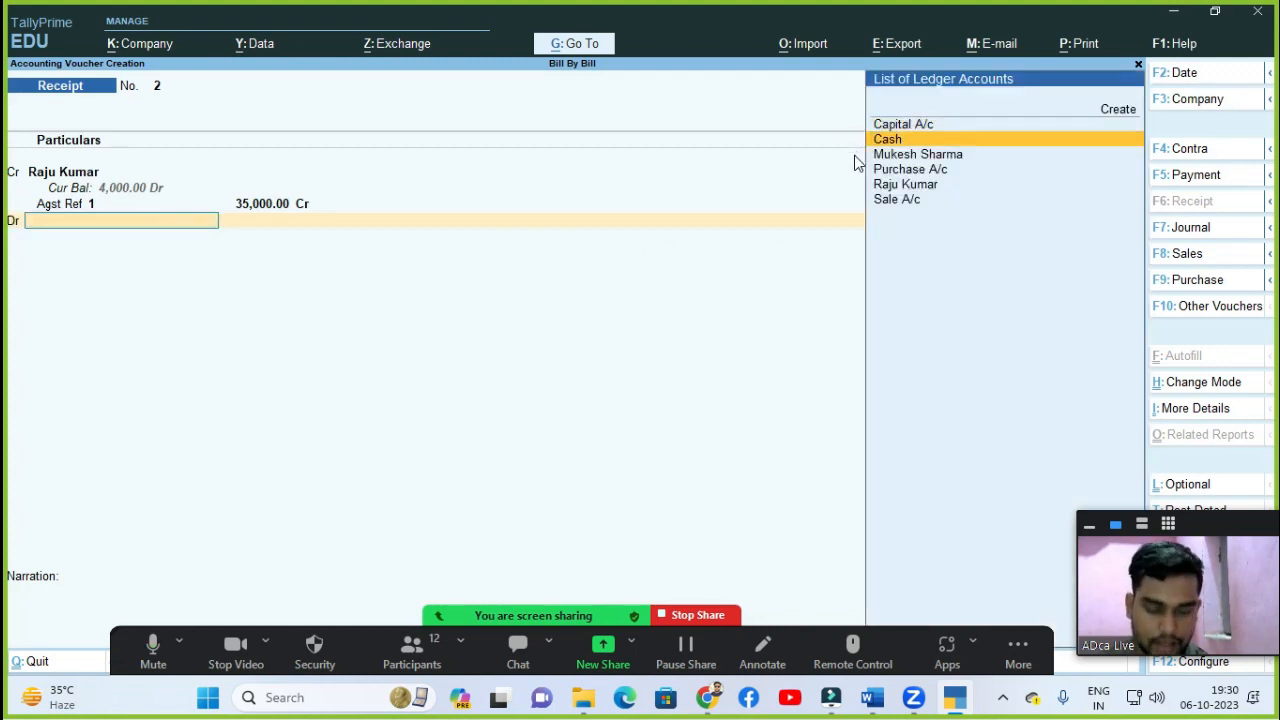
key(Return)
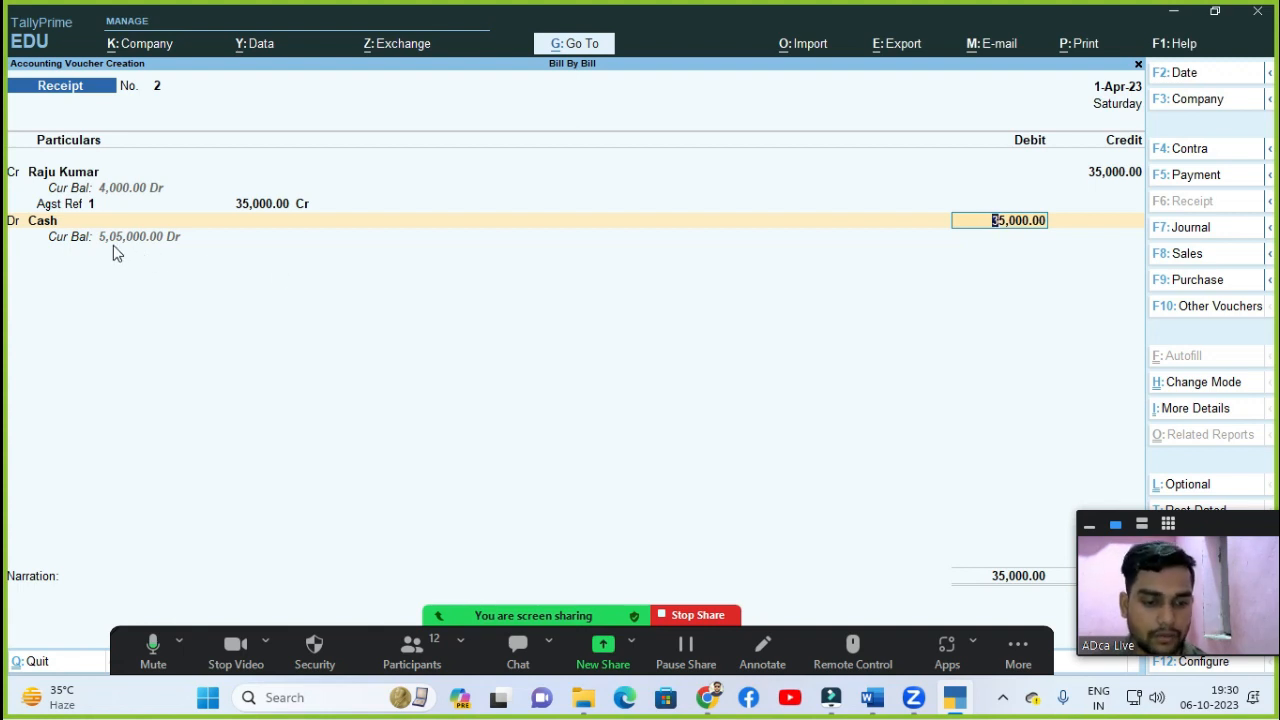
key(Return)
key(Return)
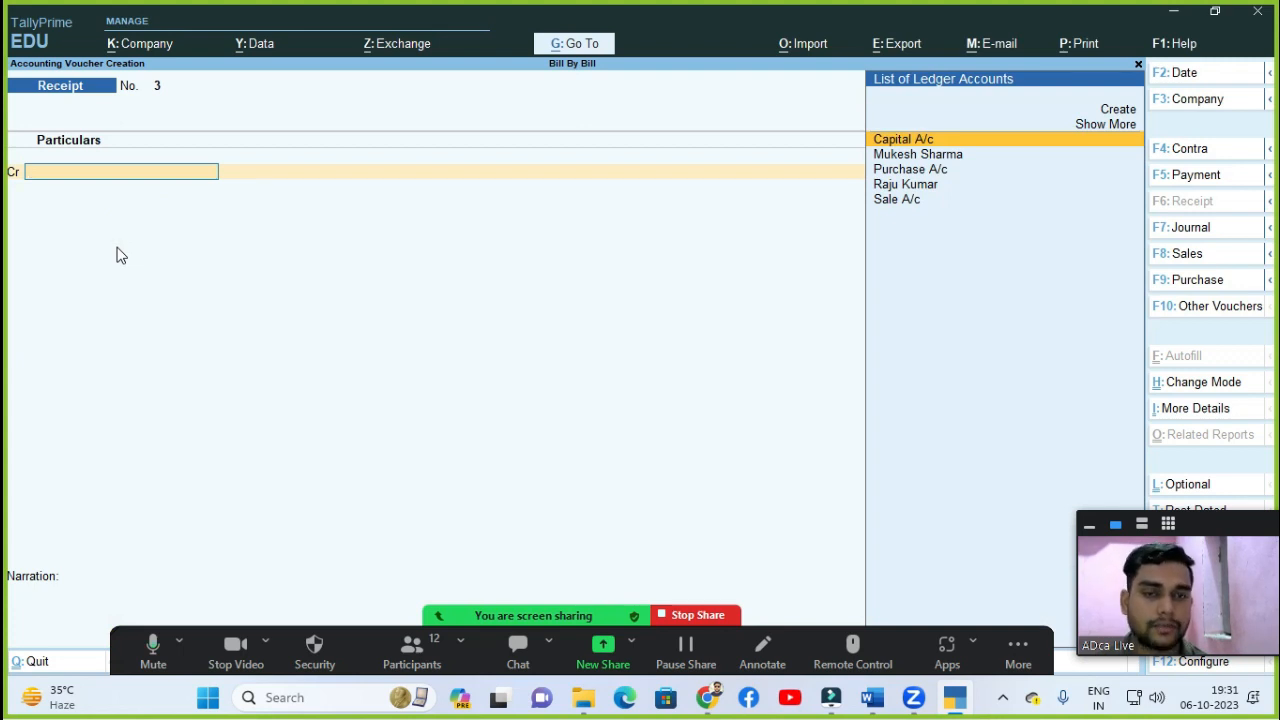
Step: Leave voucher entry, open the Day Book, dismiss the meeting time notice, and open the purchase voucher for the supplier
key(Escape)
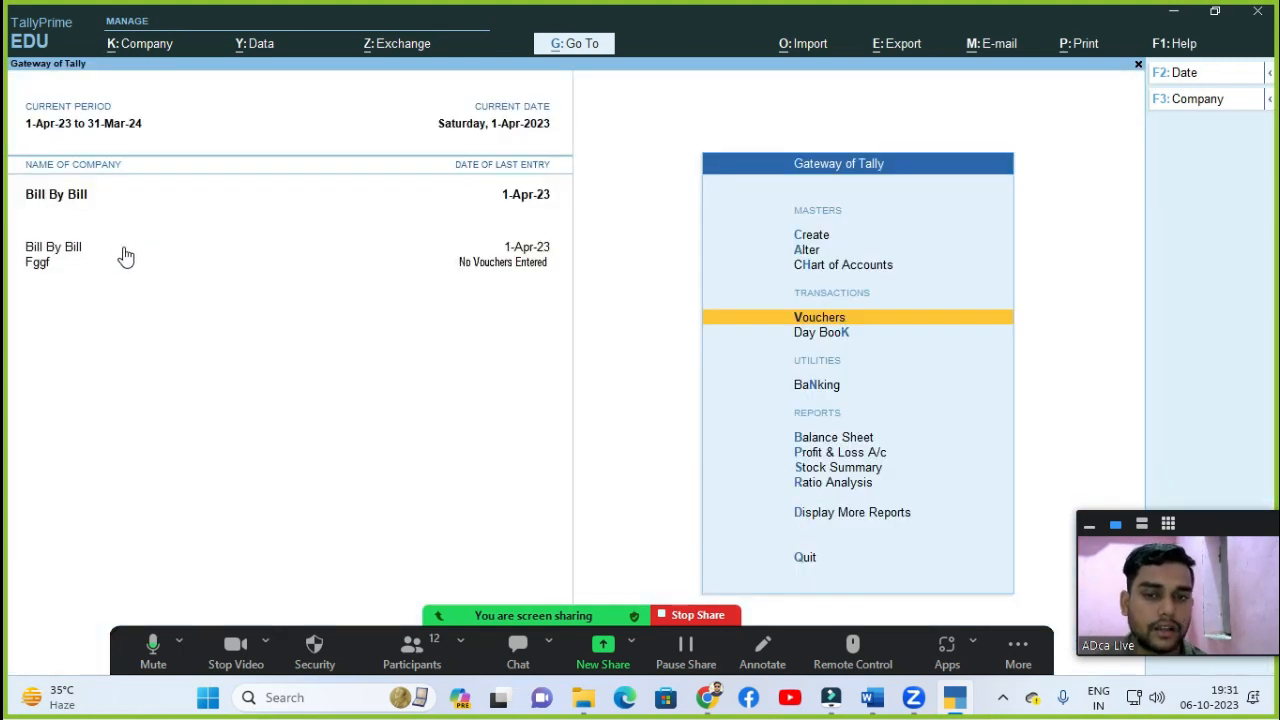
key(Down)
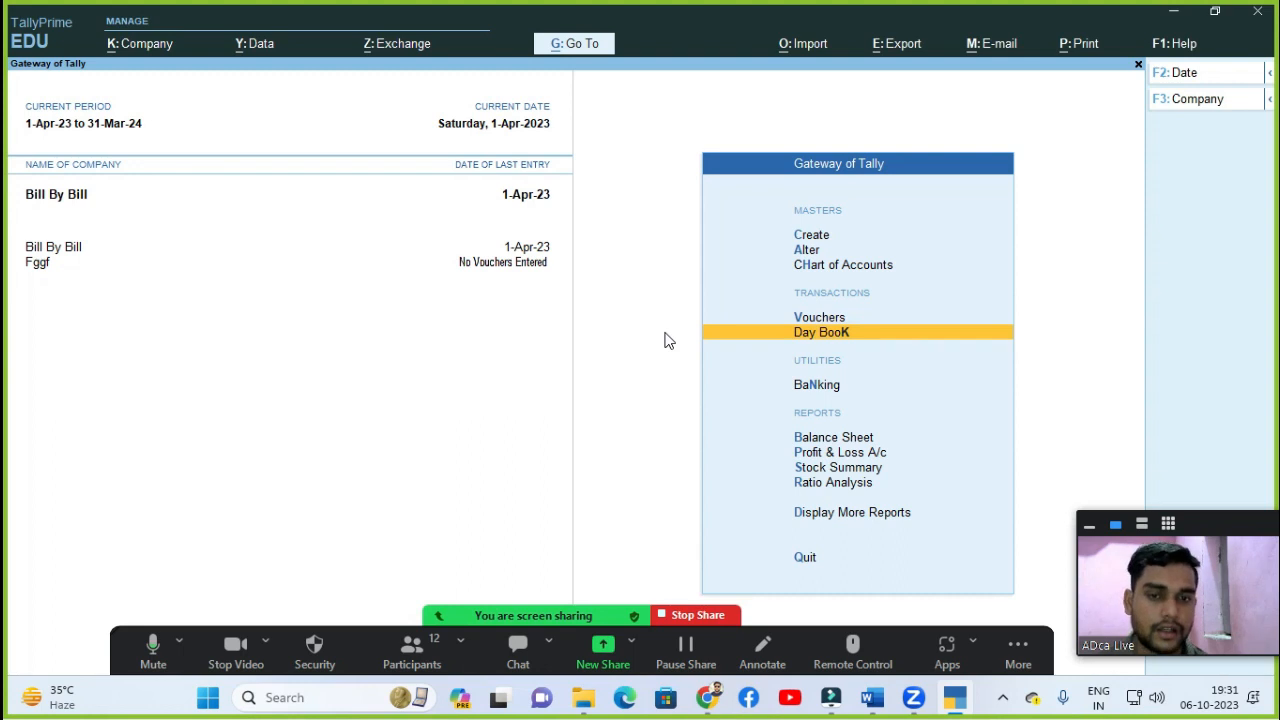
key(Return)
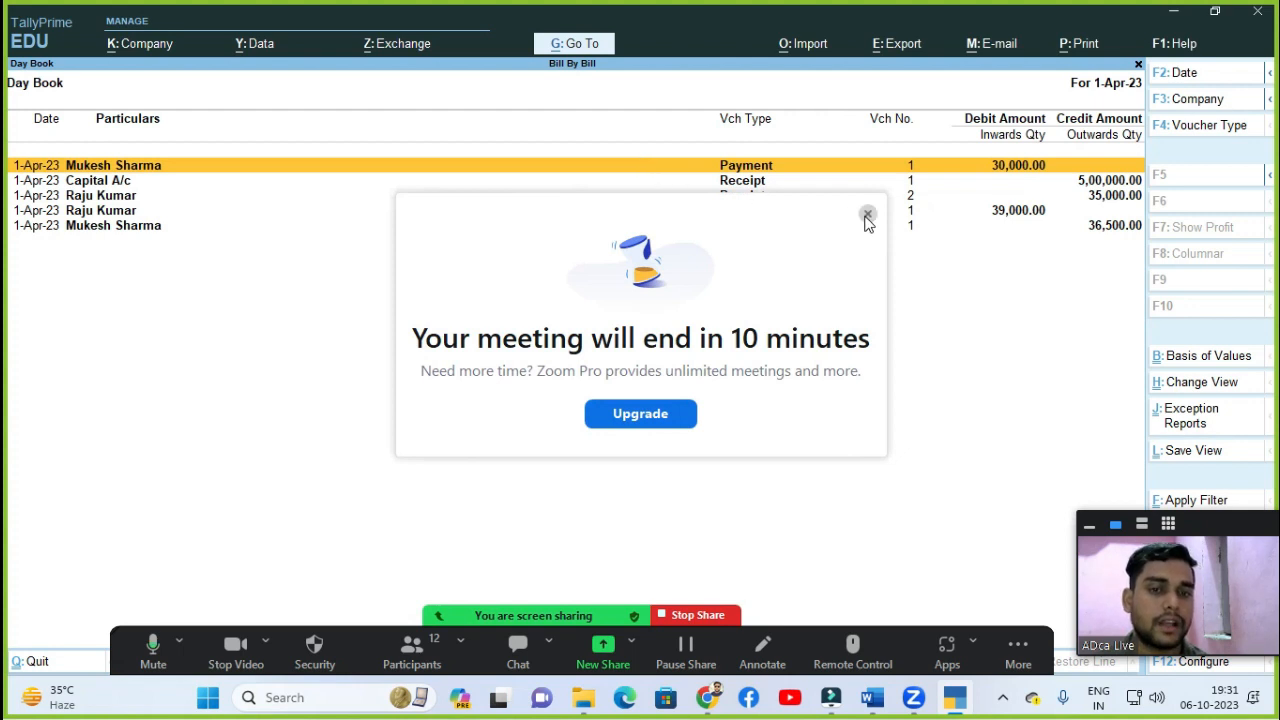
click(865, 215)
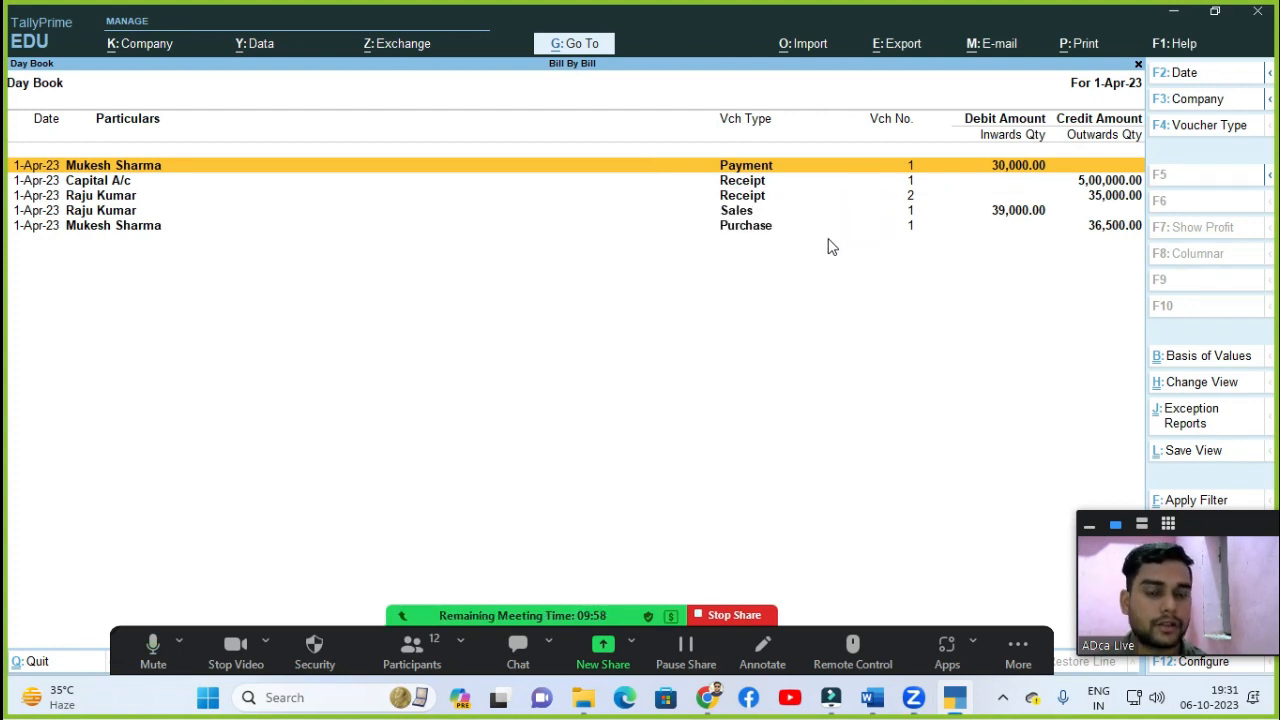
click(738, 228)
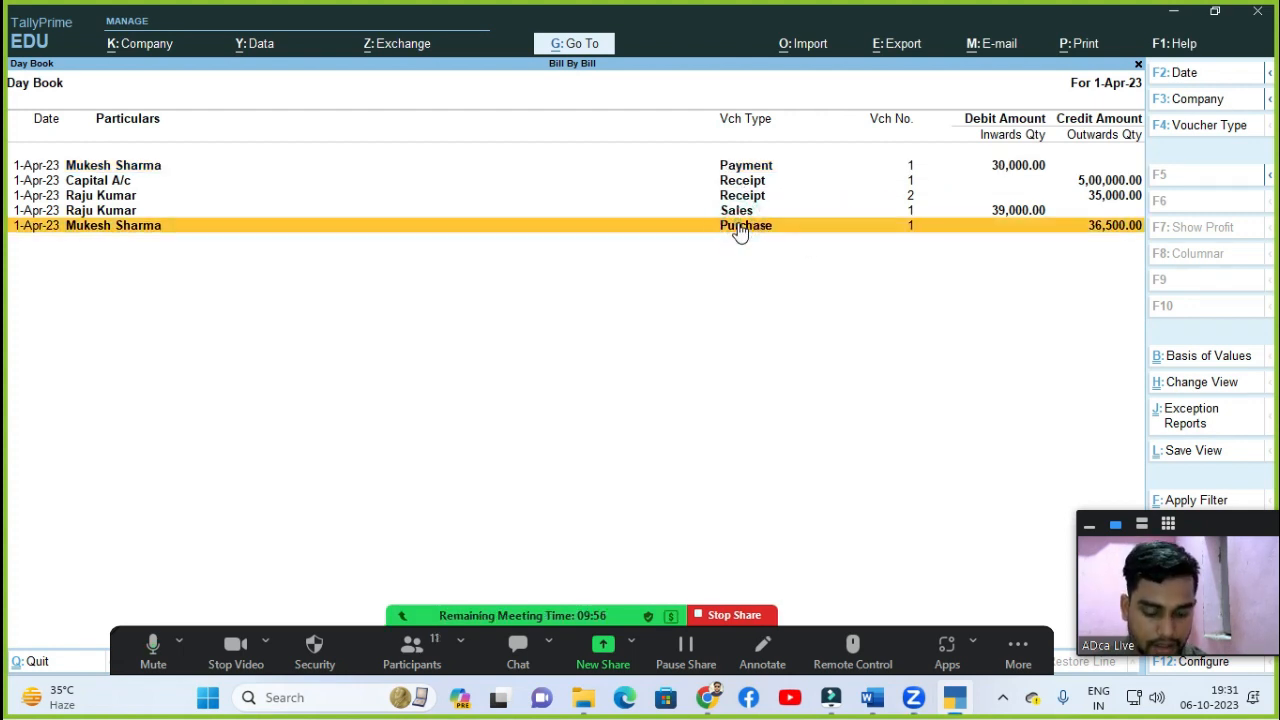
click(738, 228)
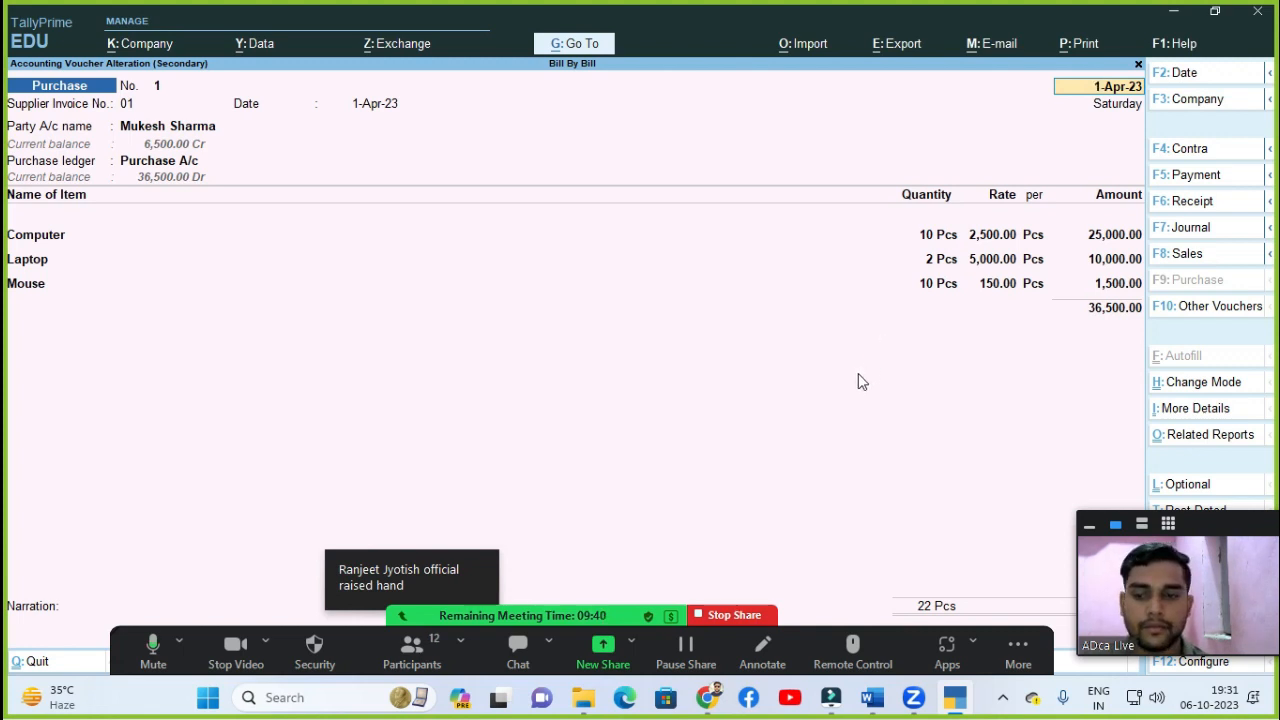
Step: Show the Zoom meeting's participants list and move its window aside to uncover the purchase voucher
click(410, 652)
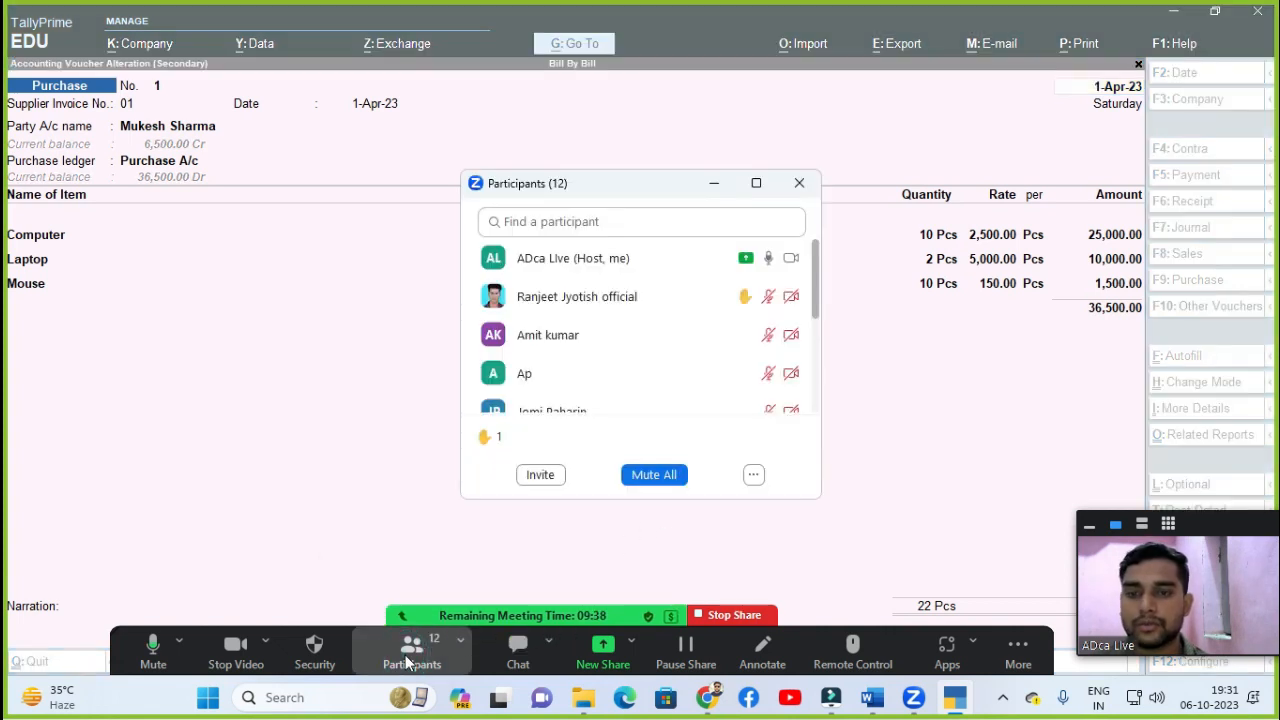
mouse_move(699, 289)
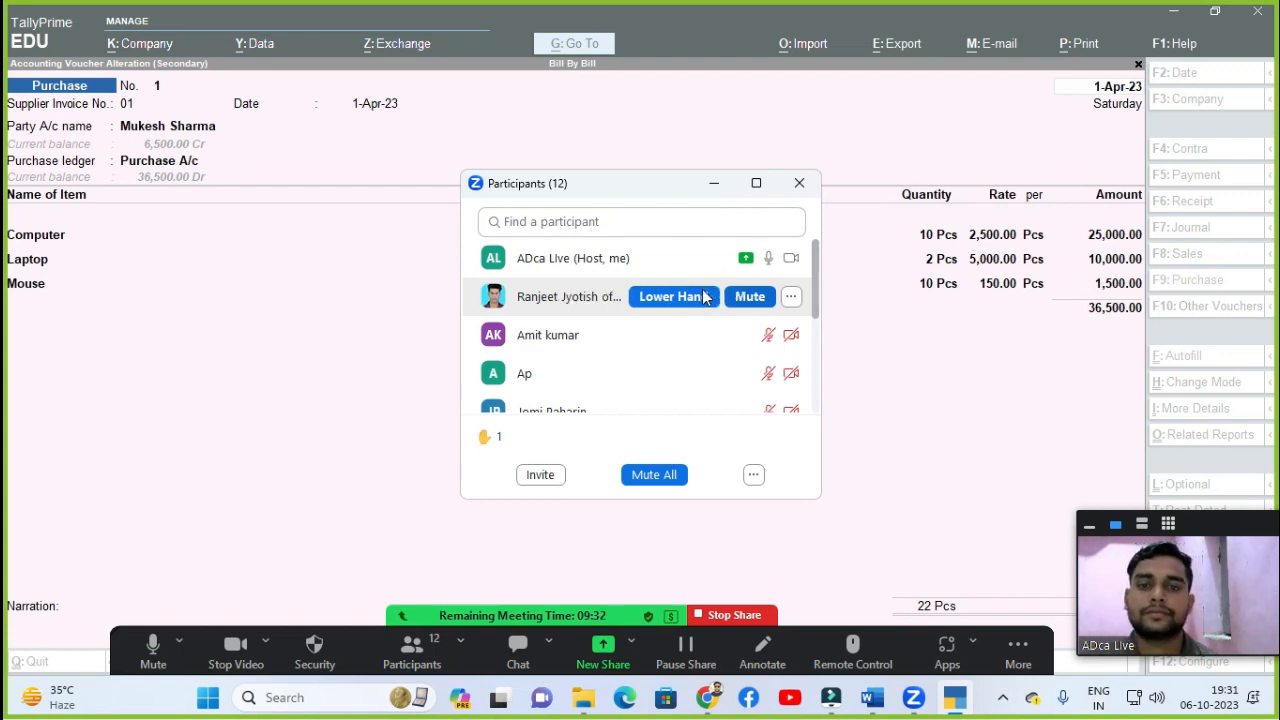
drag(663, 196, 441, 196)
click(710, 265)
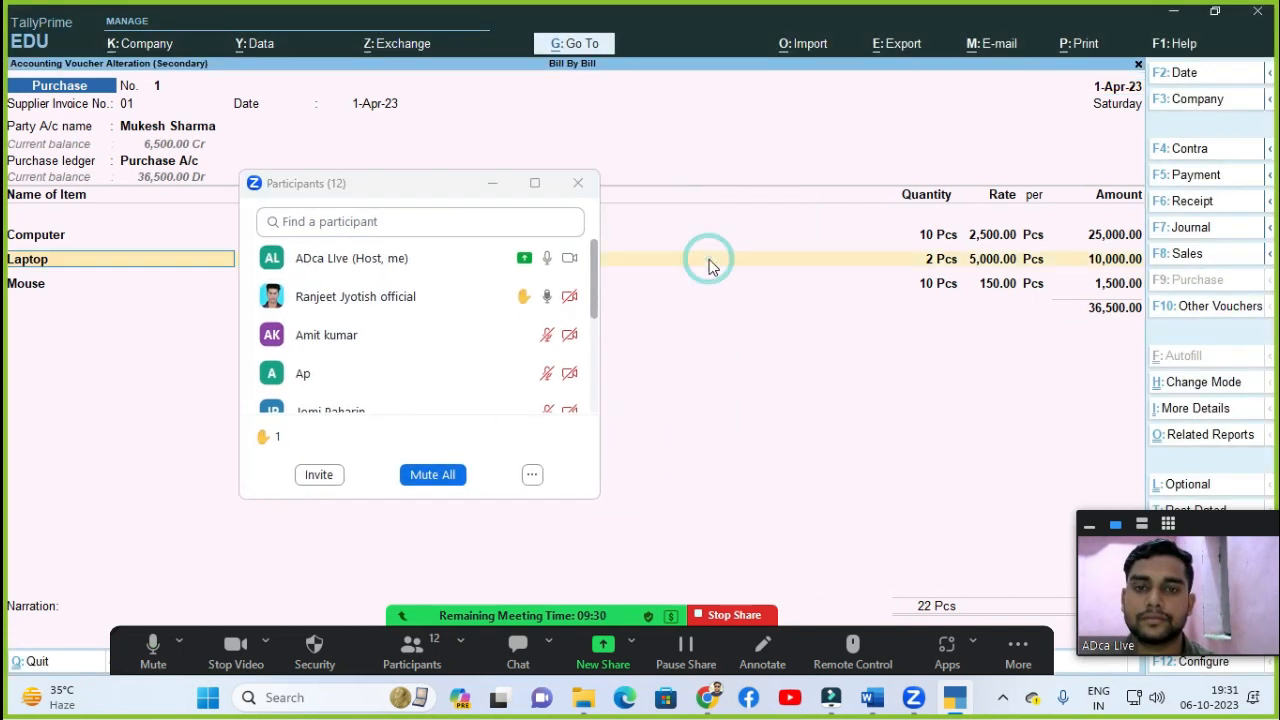
drag(432, 185, 428, 222)
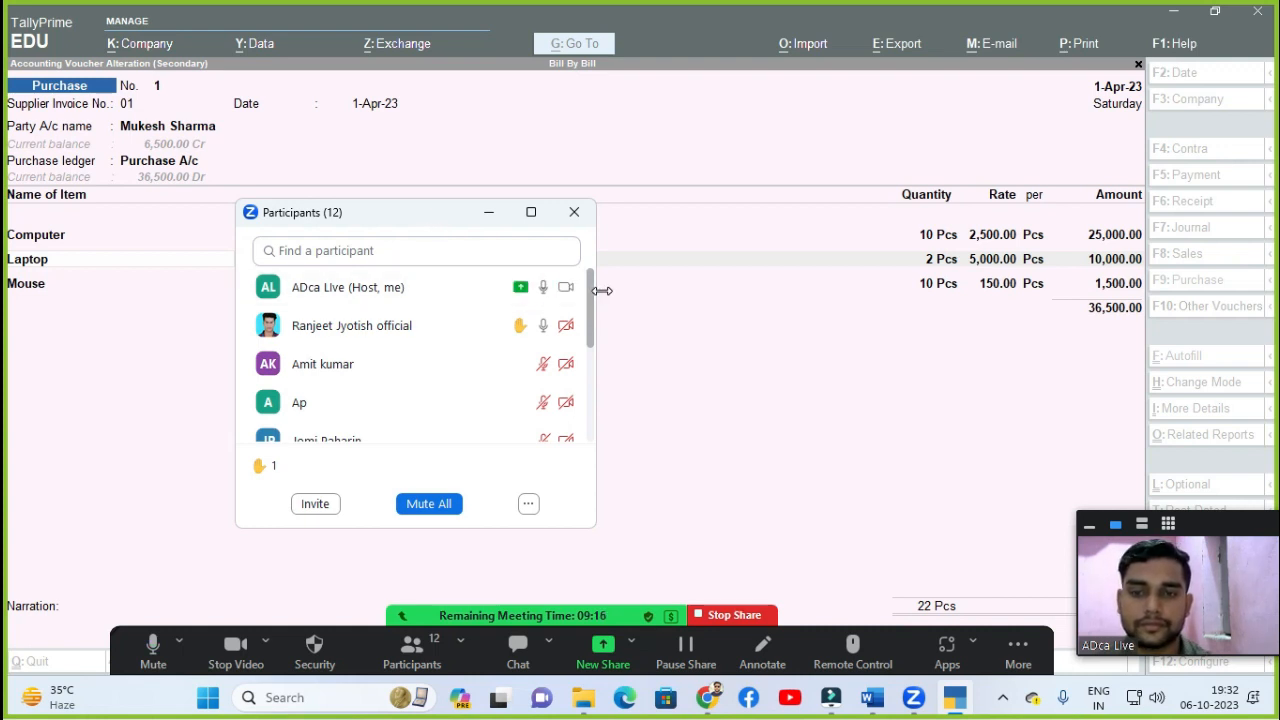
mouse_move(592, 296)
mouse_down()
mouse_move(583, 391)
mouse_move(587, 303)
mouse_up()
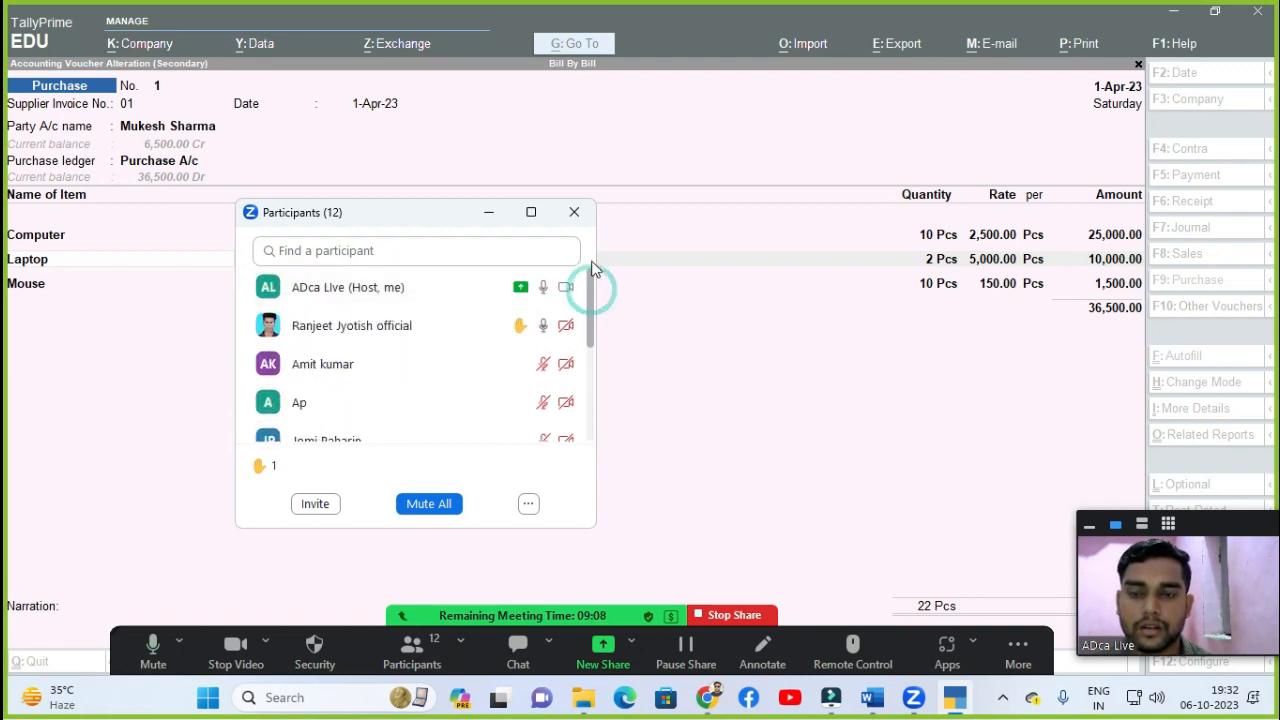
drag(408, 212, 390, 252)
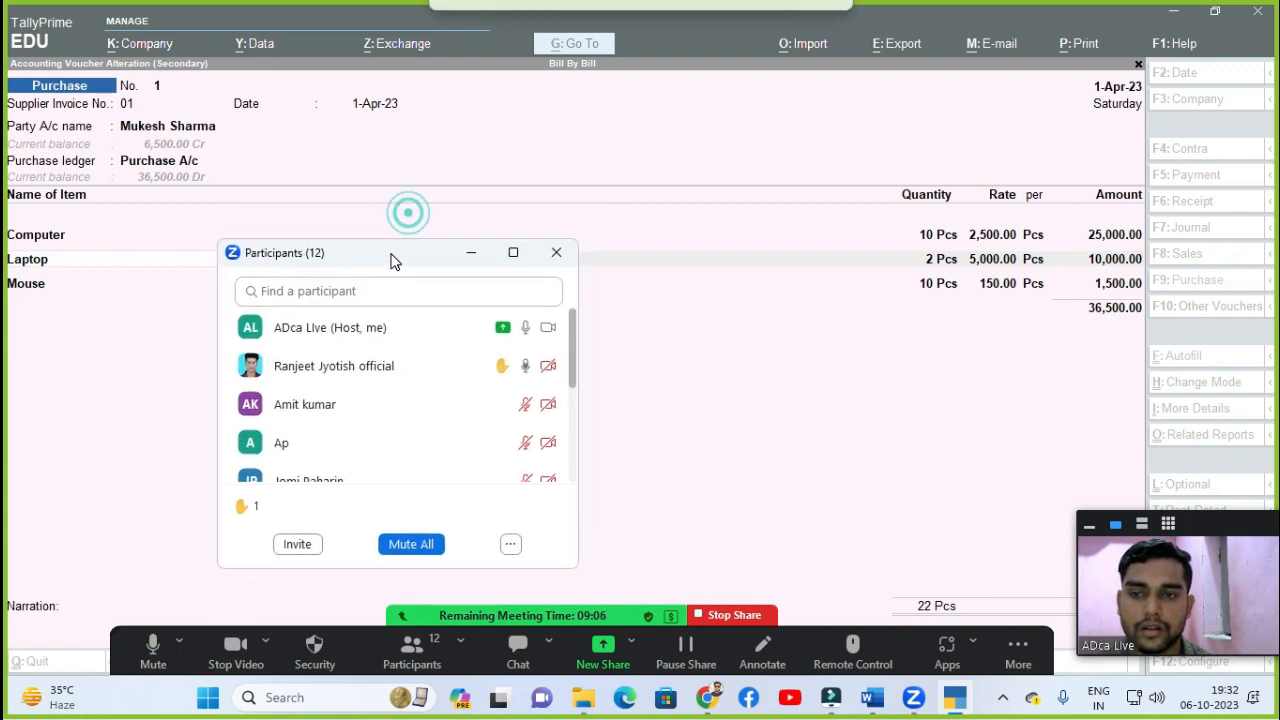
click(640, 290)
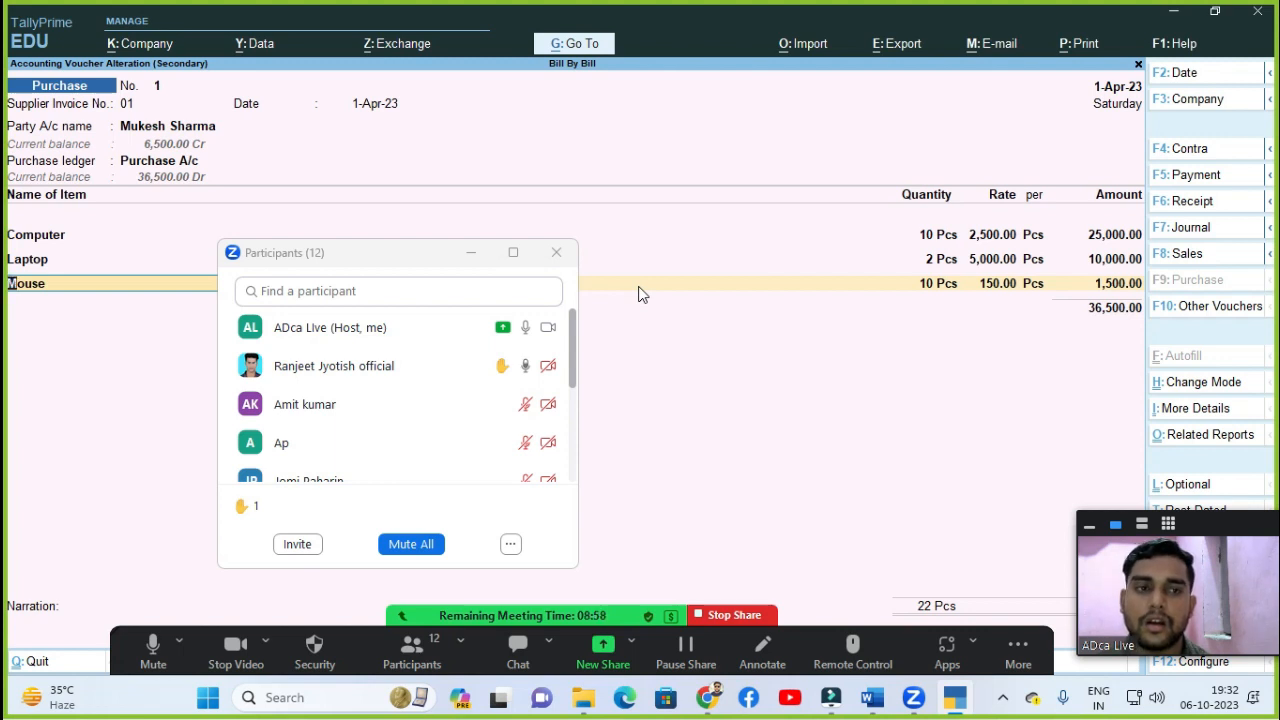
drag(444, 258, 410, 278)
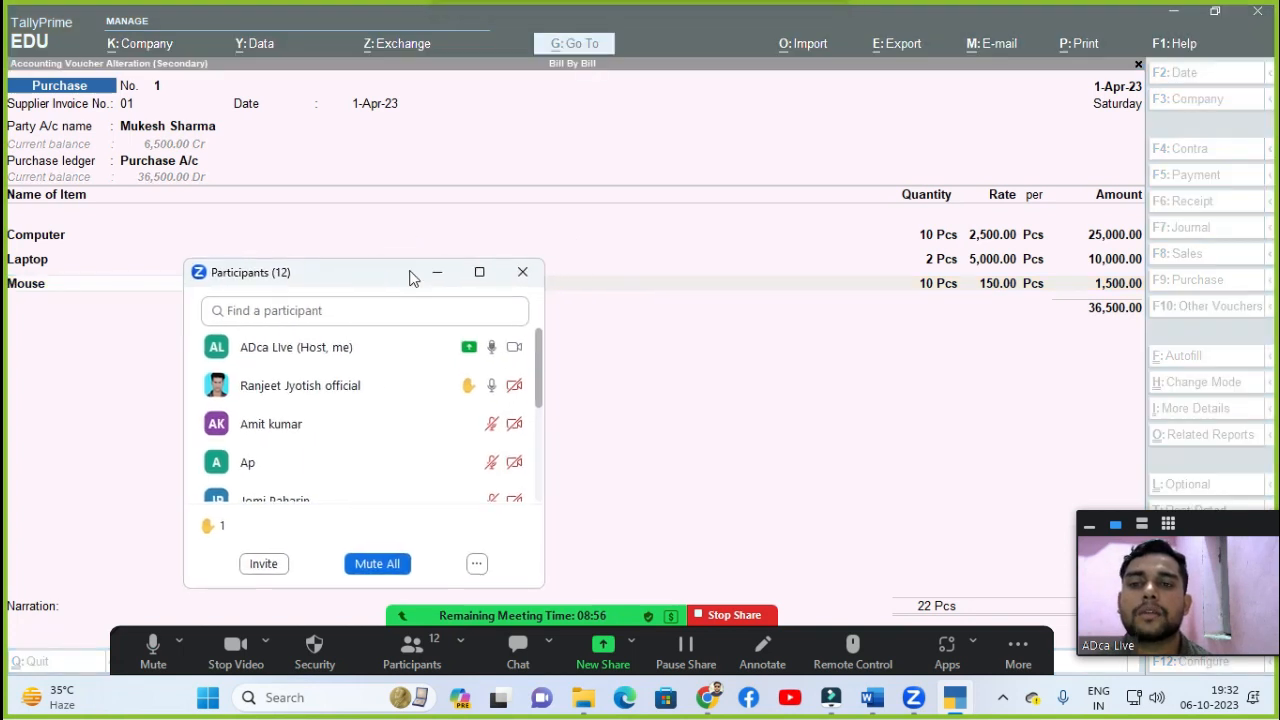
click(571, 234)
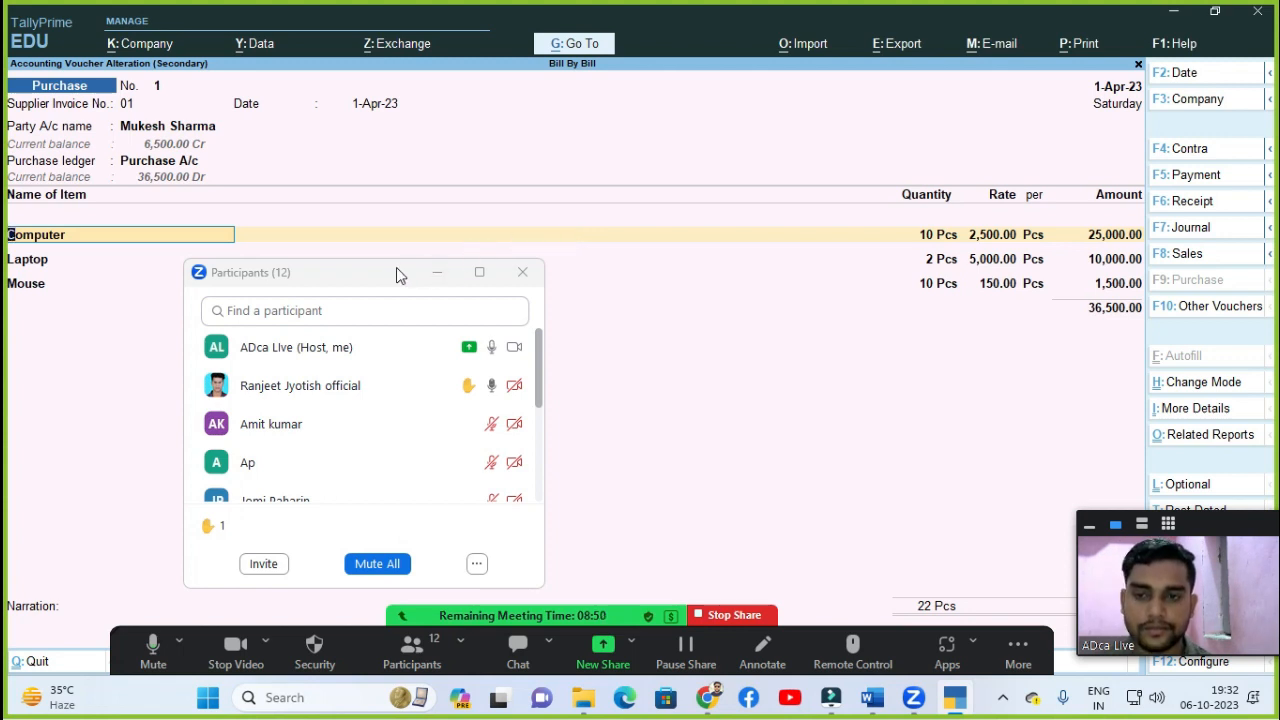
drag(396, 273, 436, 244)
click(766, 300)
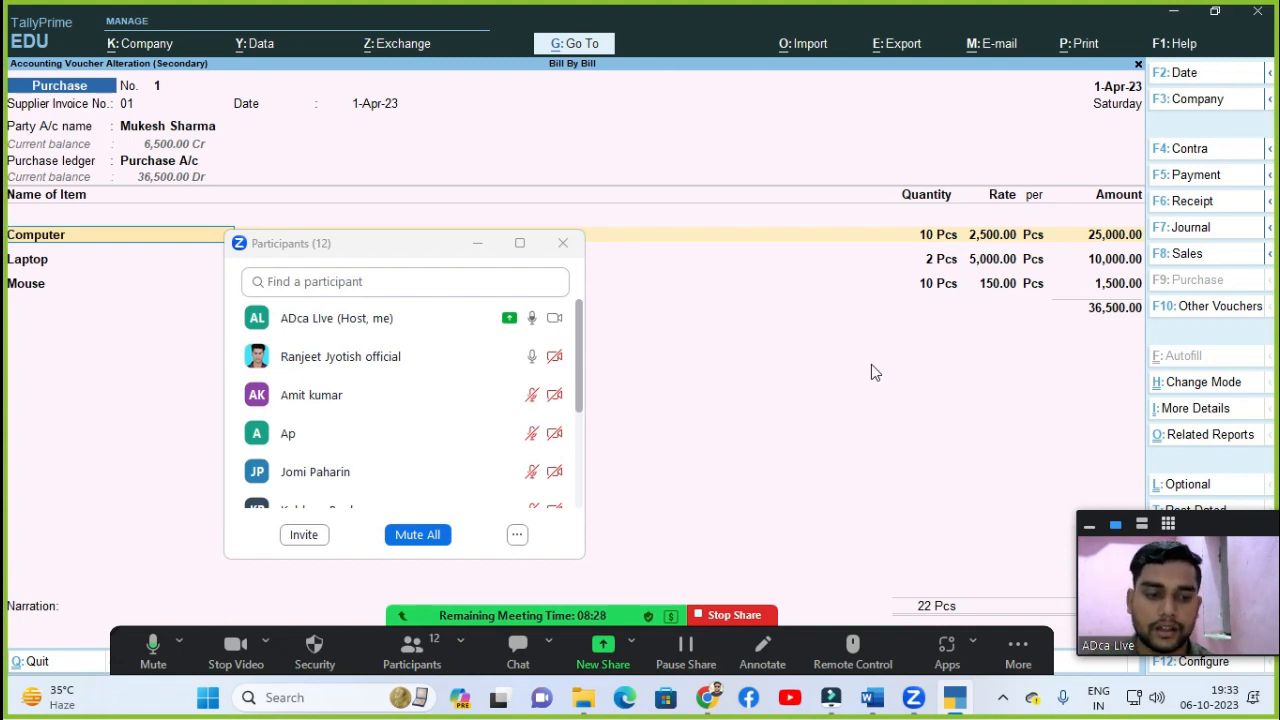
click(743, 267)
drag(366, 244, 442, 258)
click(282, 240)
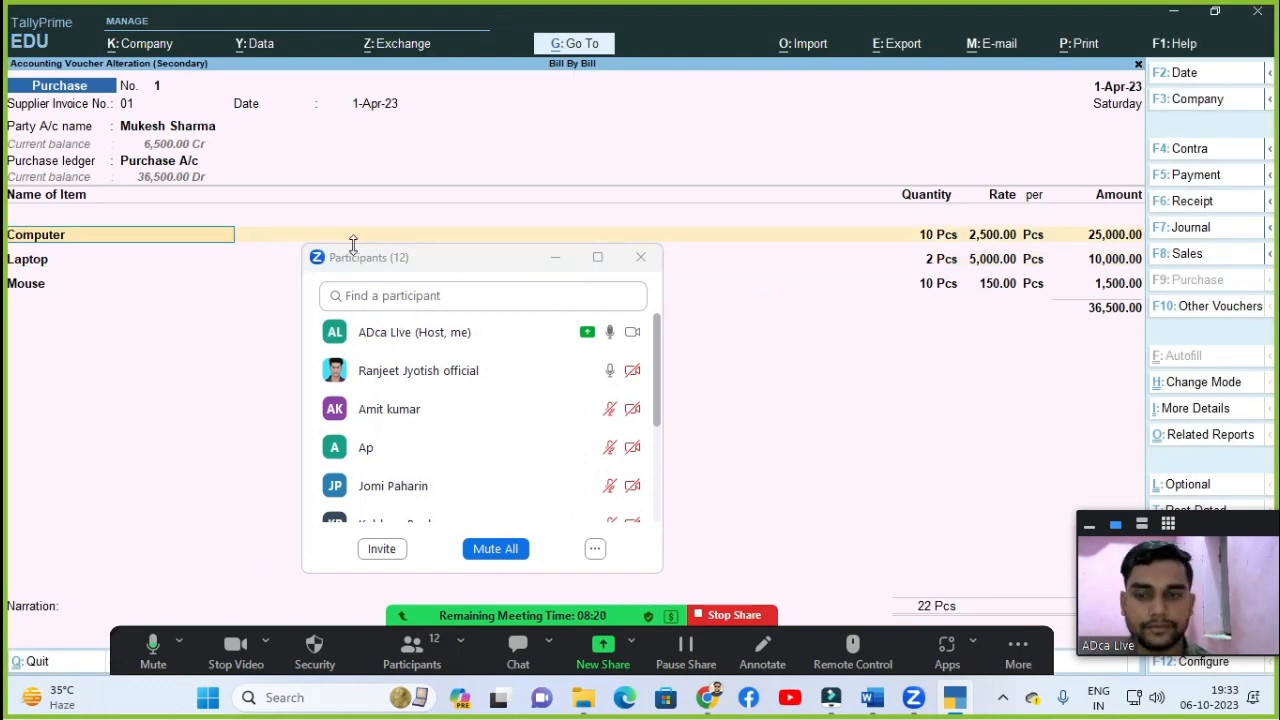
drag(435, 264, 400, 271)
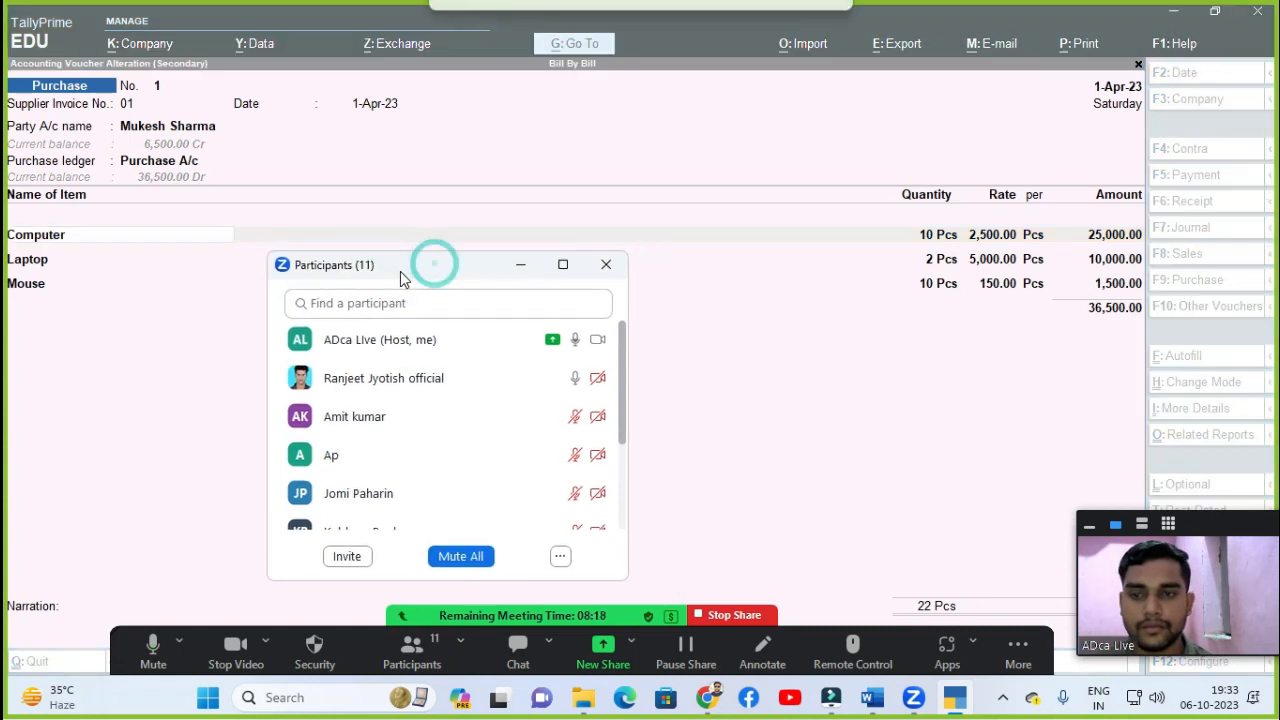
click(646, 226)
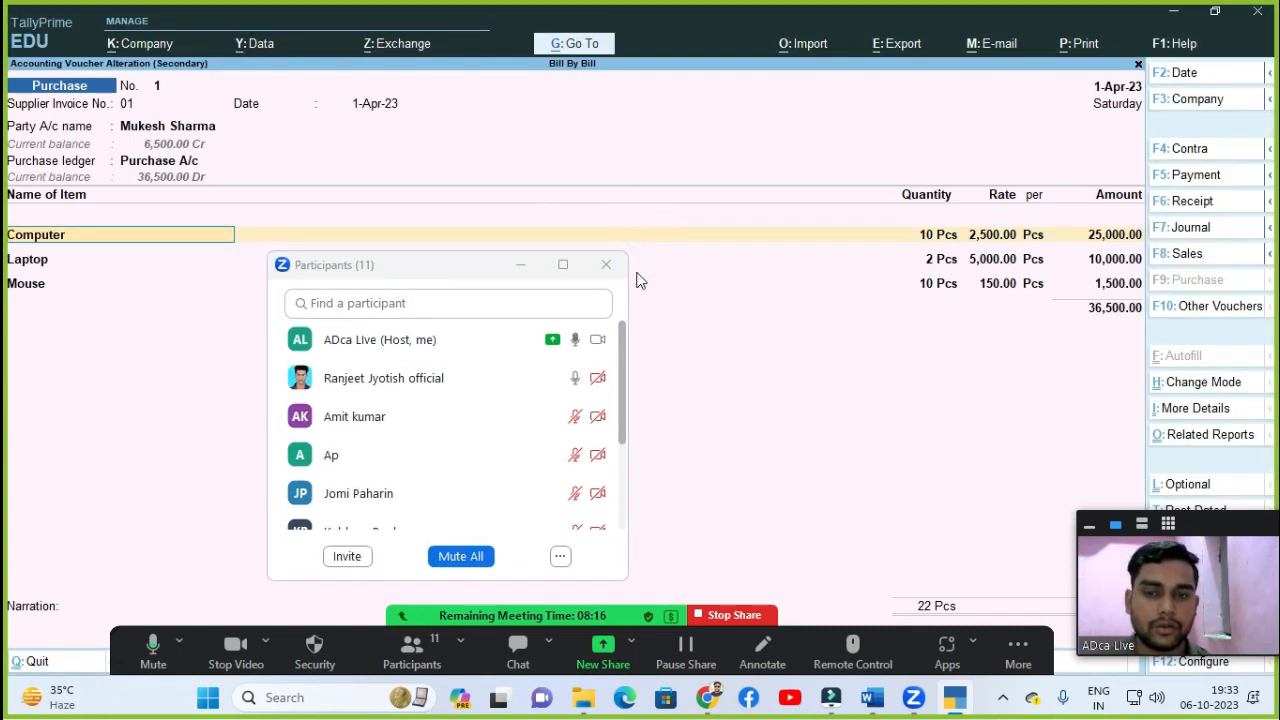
Step: Close the participants list and quit the purchase voucher without saving, returning to the Day Book
click(561, 557)
click(651, 491)
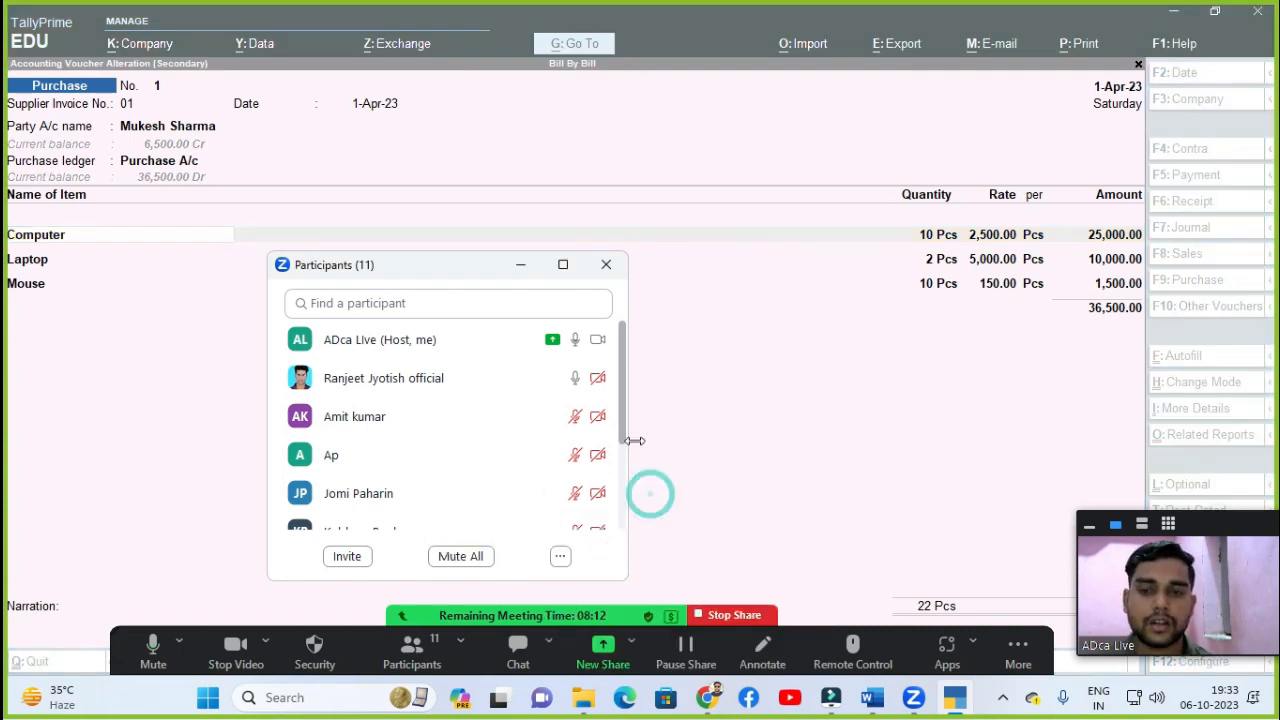
click(611, 264)
click(618, 280)
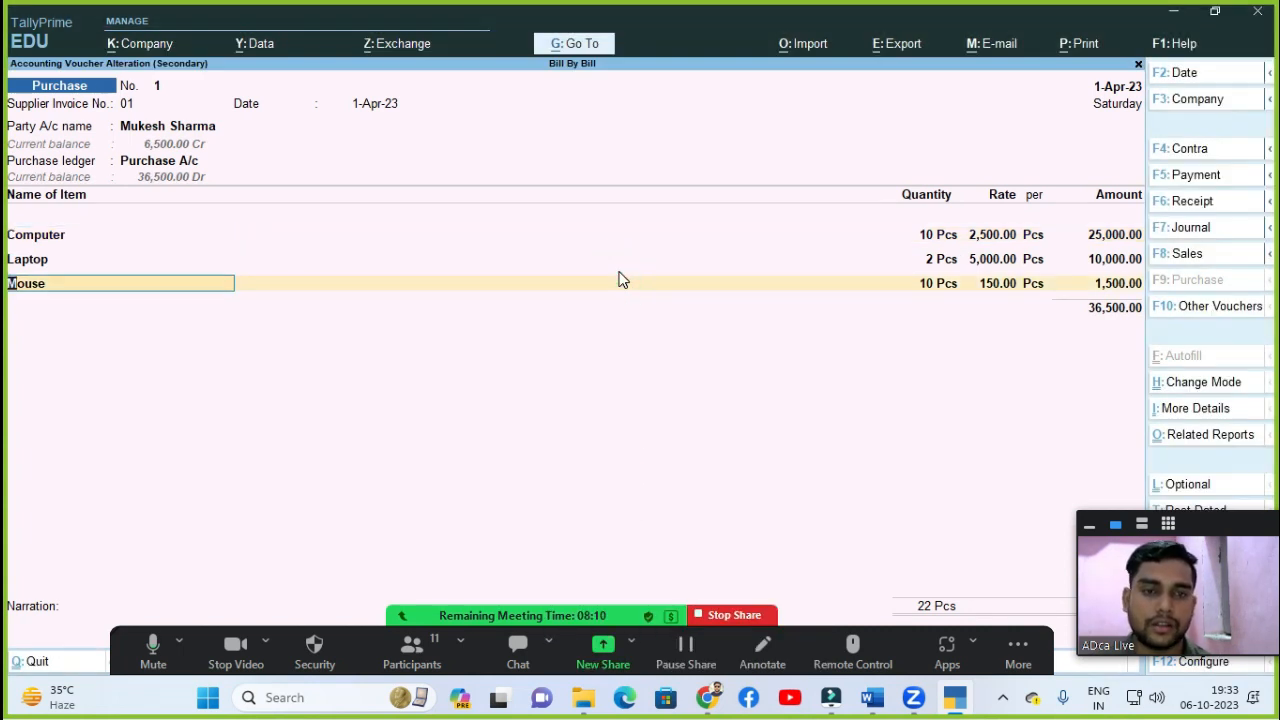
key(Escape)
key(Escape)
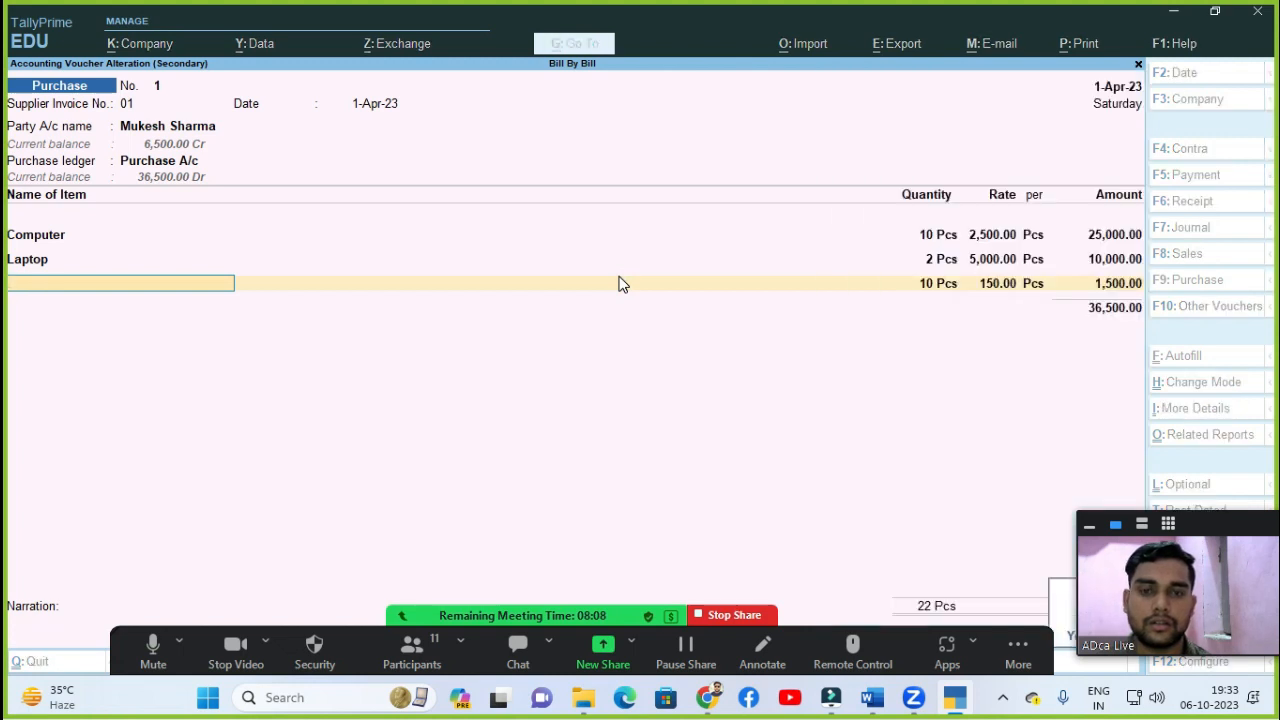
key(y)
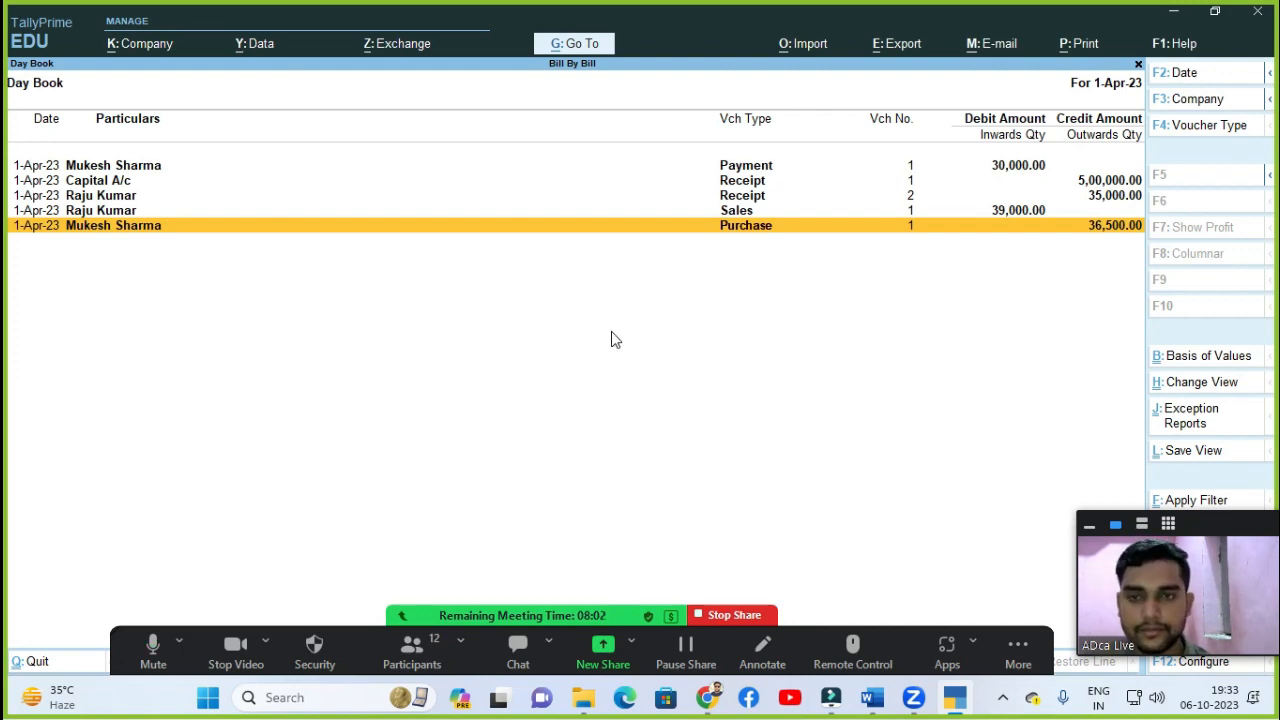
Step: Switch to the Word training notes and review the bill-wise entry steps and the Discount heading that follows them
click(869, 700)
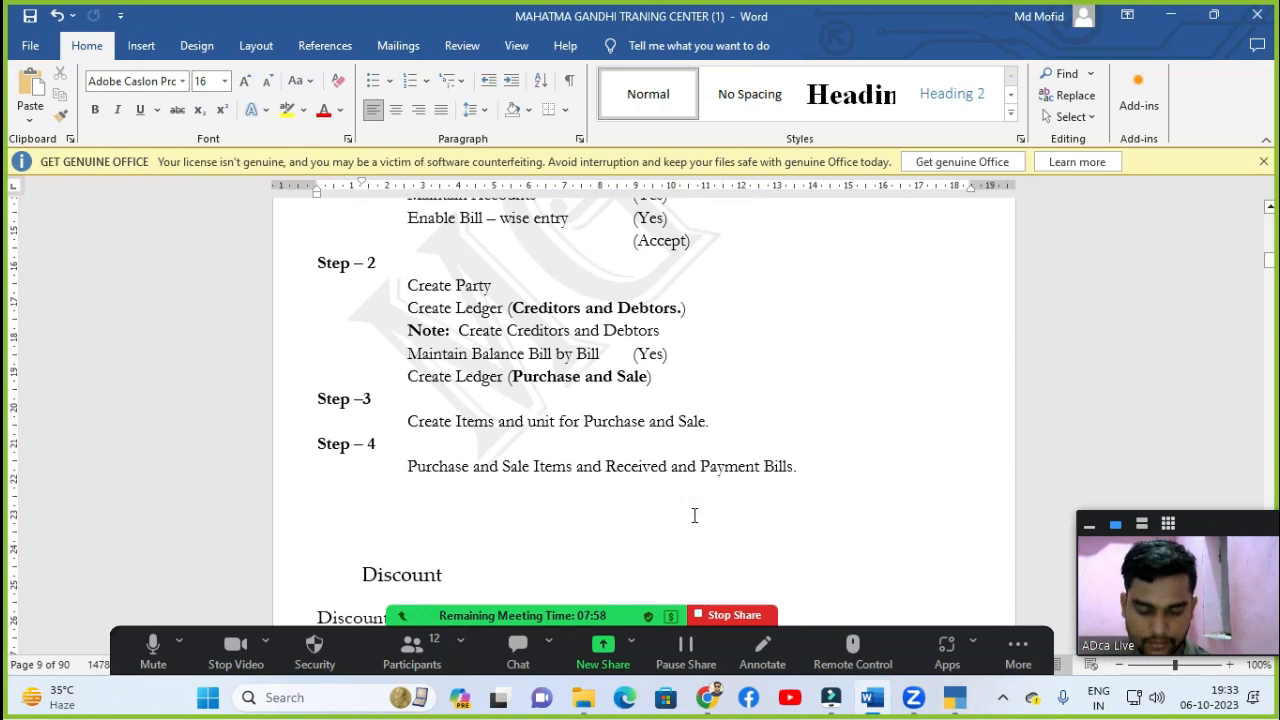
scroll(694, 515, down, 6)
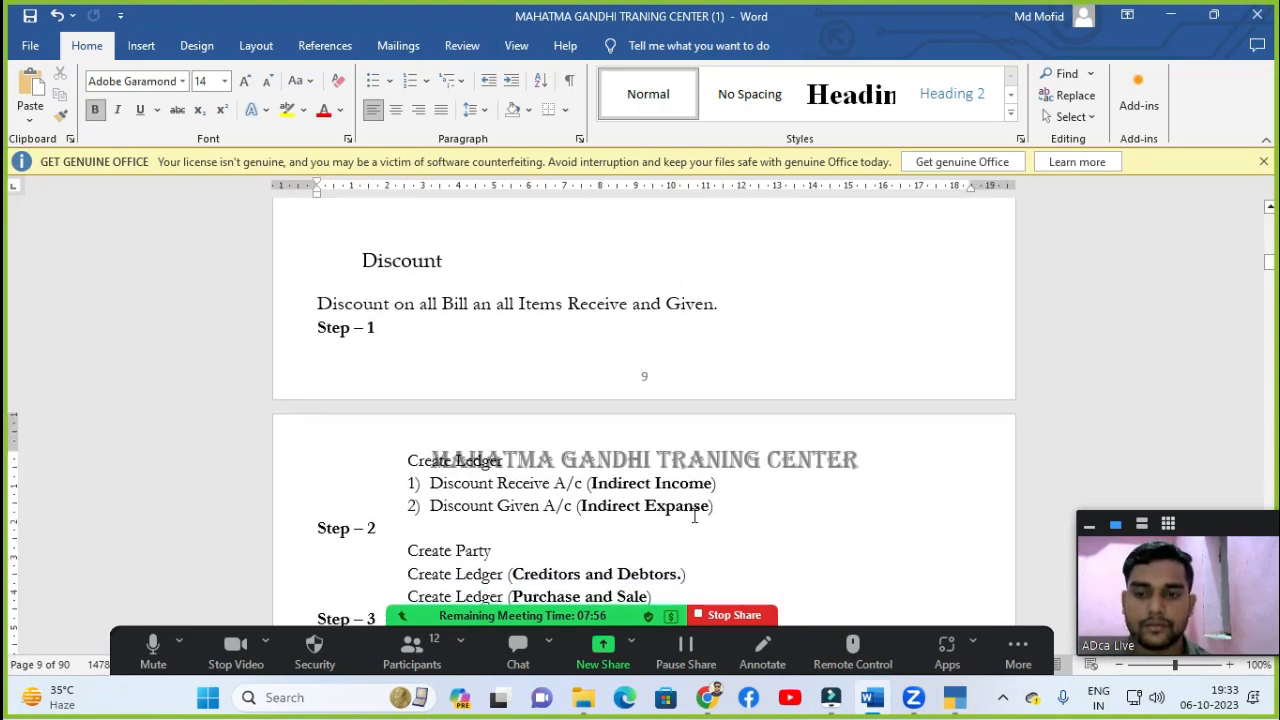
scroll(694, 515, down, 4)
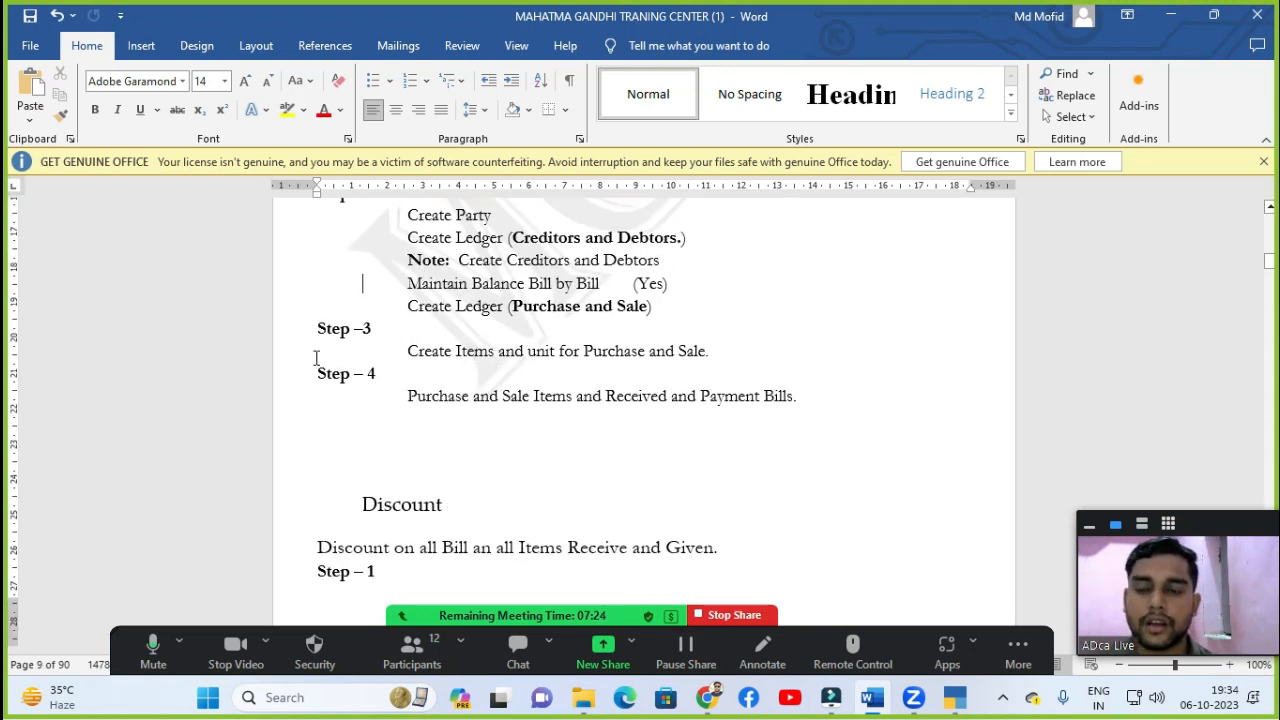
drag(428, 240, 522, 310)
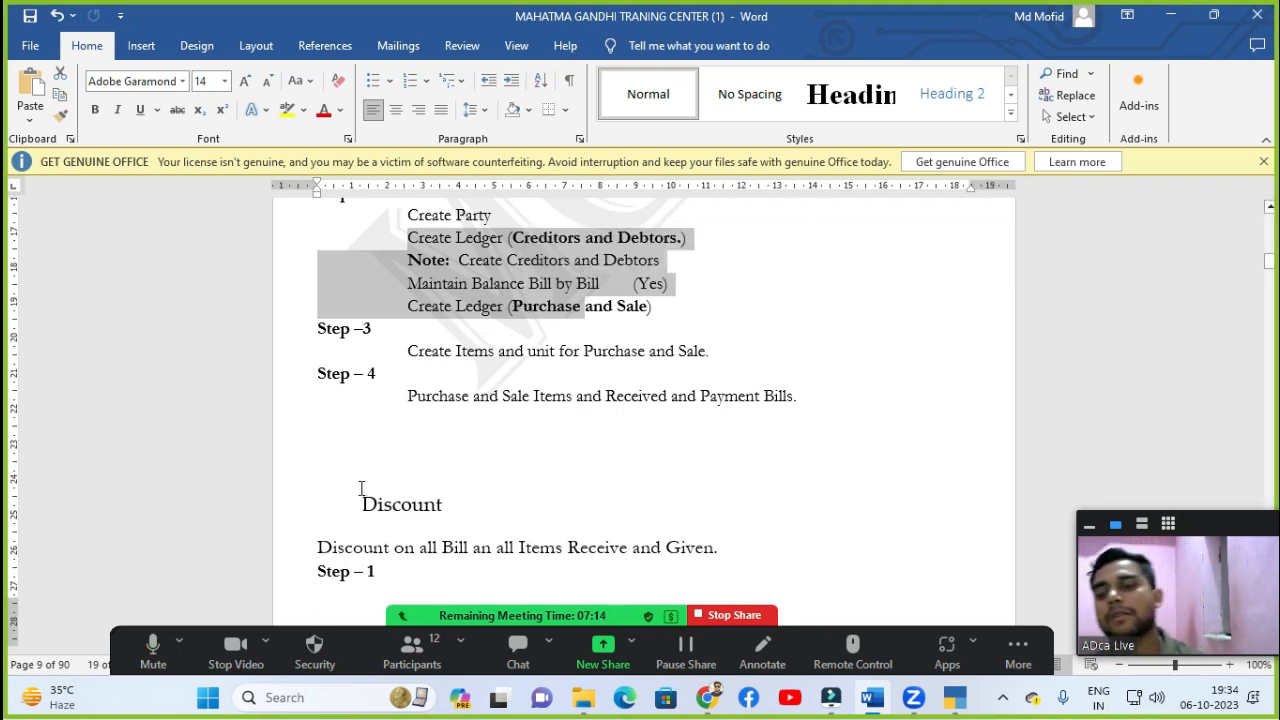
drag(349, 503, 460, 504)
click(490, 514)
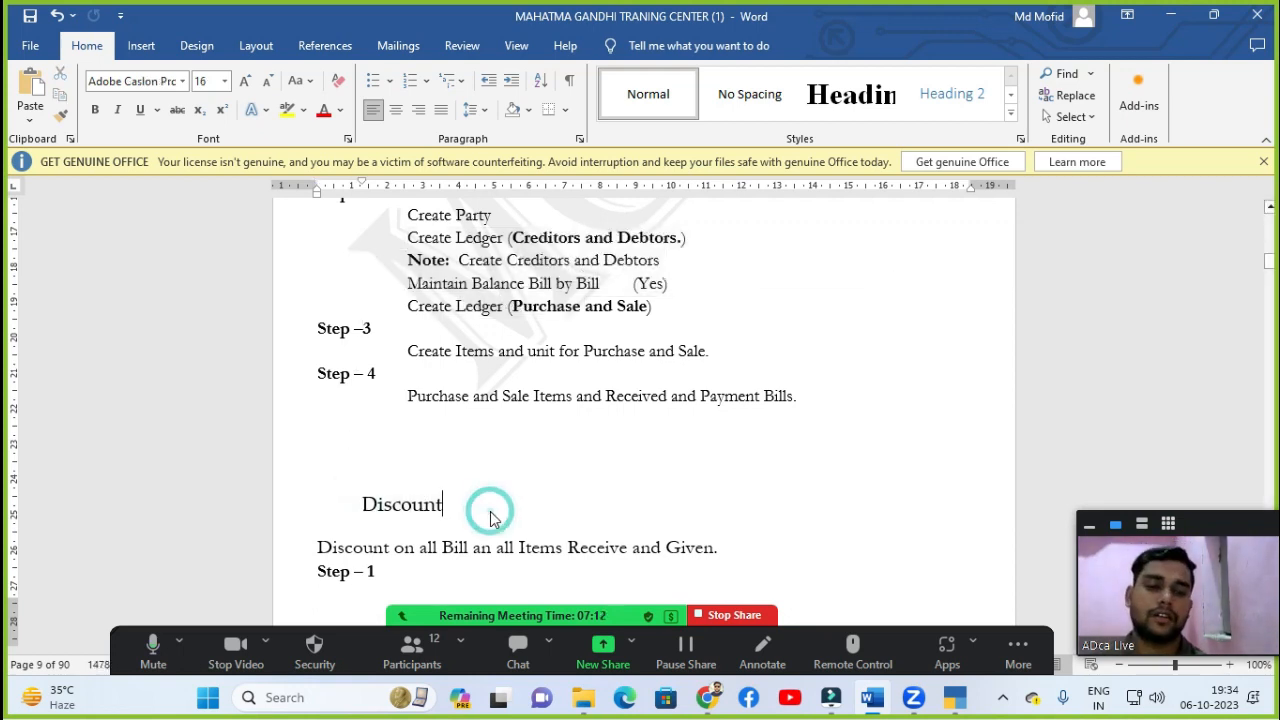
Step: Insert blank lines above the Discount heading on page 9 to push the Discount section onto the next page
drag(1246, 528, 1166, 532)
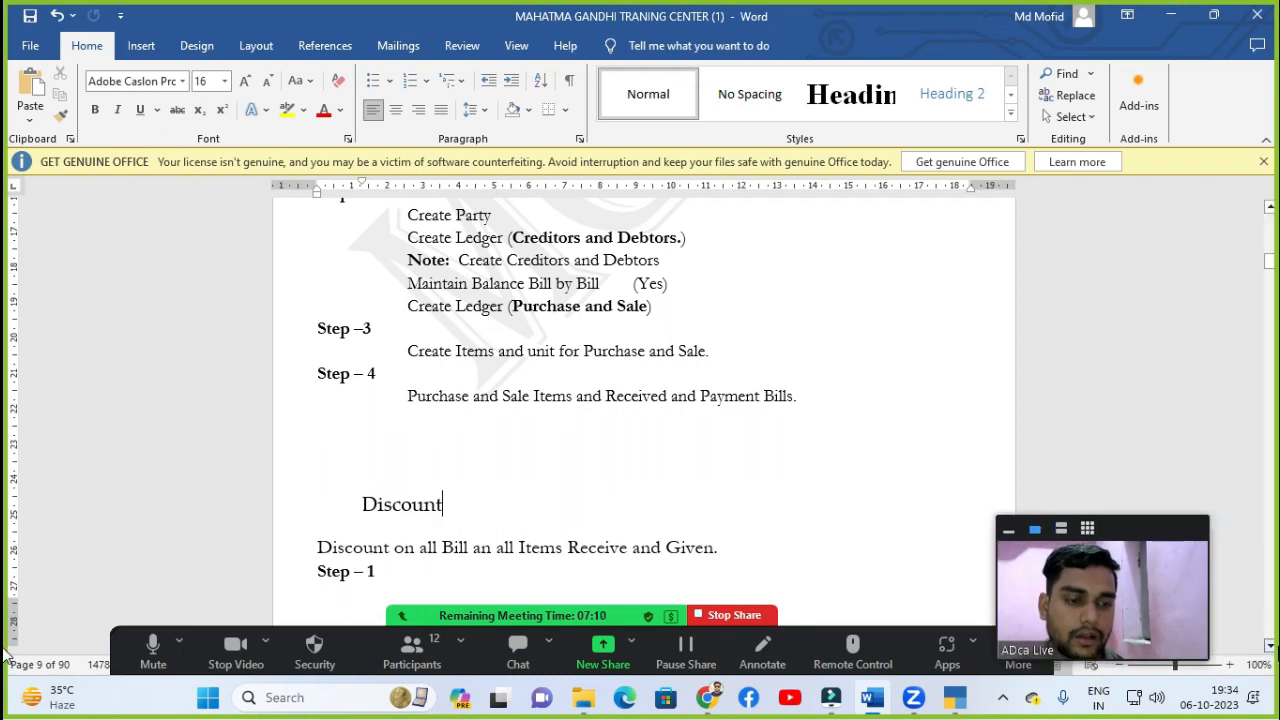
click(1270, 646)
click(1270, 646)
scroll(1270, 646, down, 5)
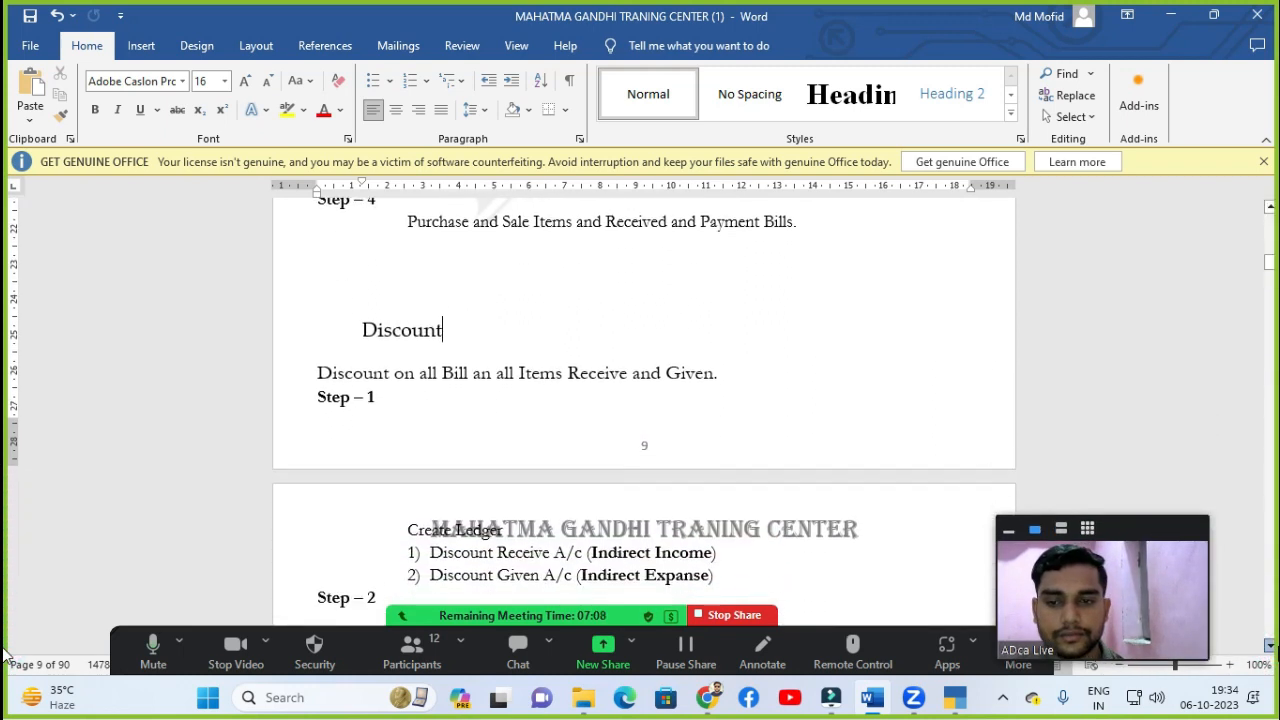
click(399, 241)
key(Return)
key(Return)
key(Return)
key(Return)
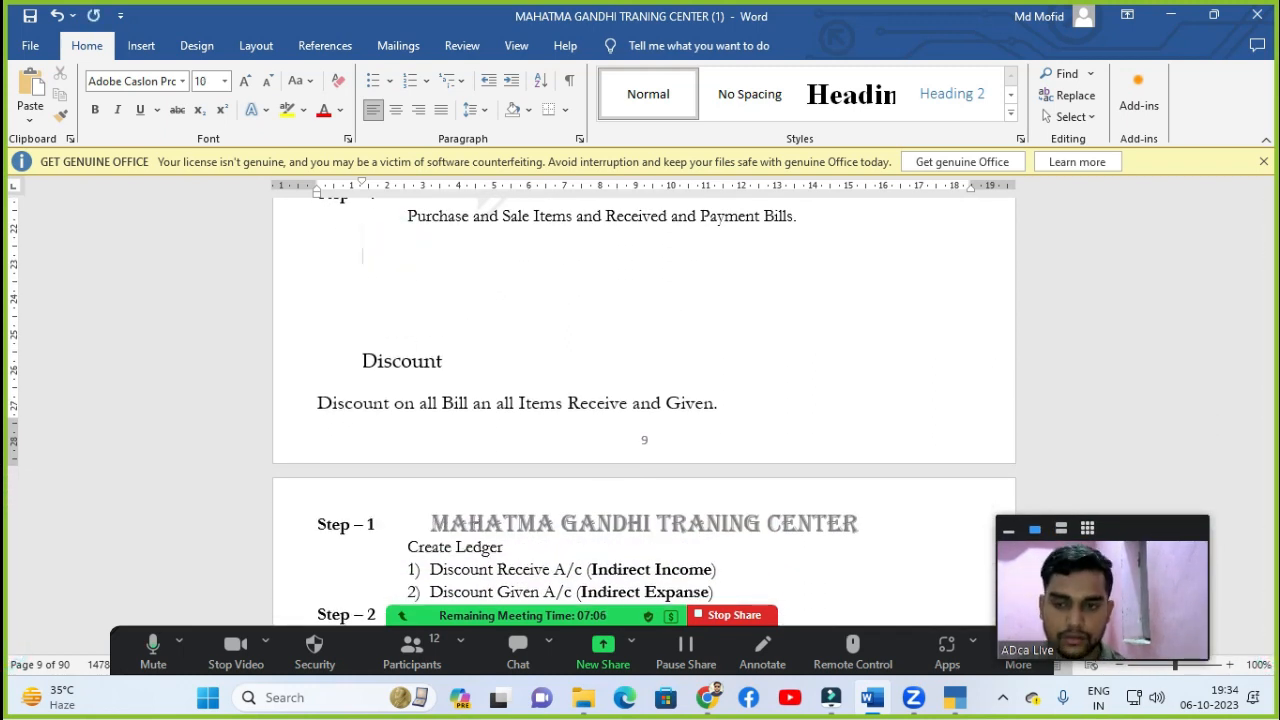
key(Return)
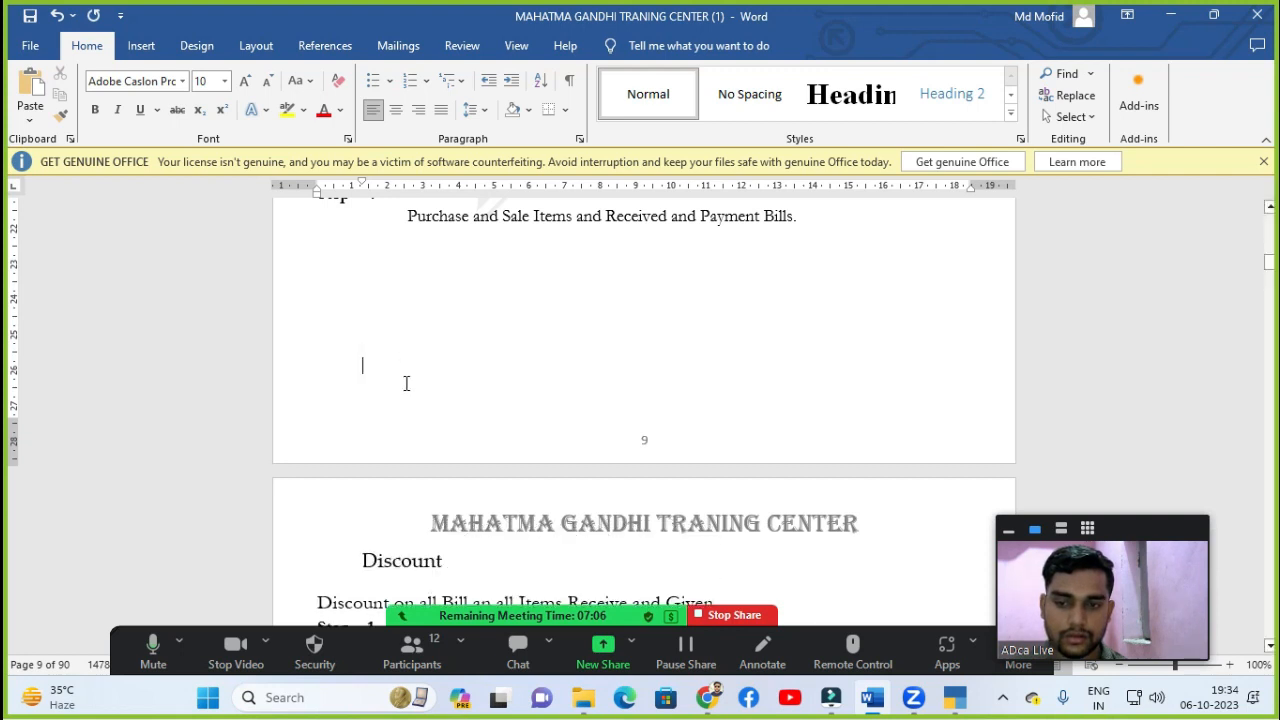
Step: Look through the Discount section on page 10 of the training notes, from its Step – 4 lines back up to the heading
click(366, 560)
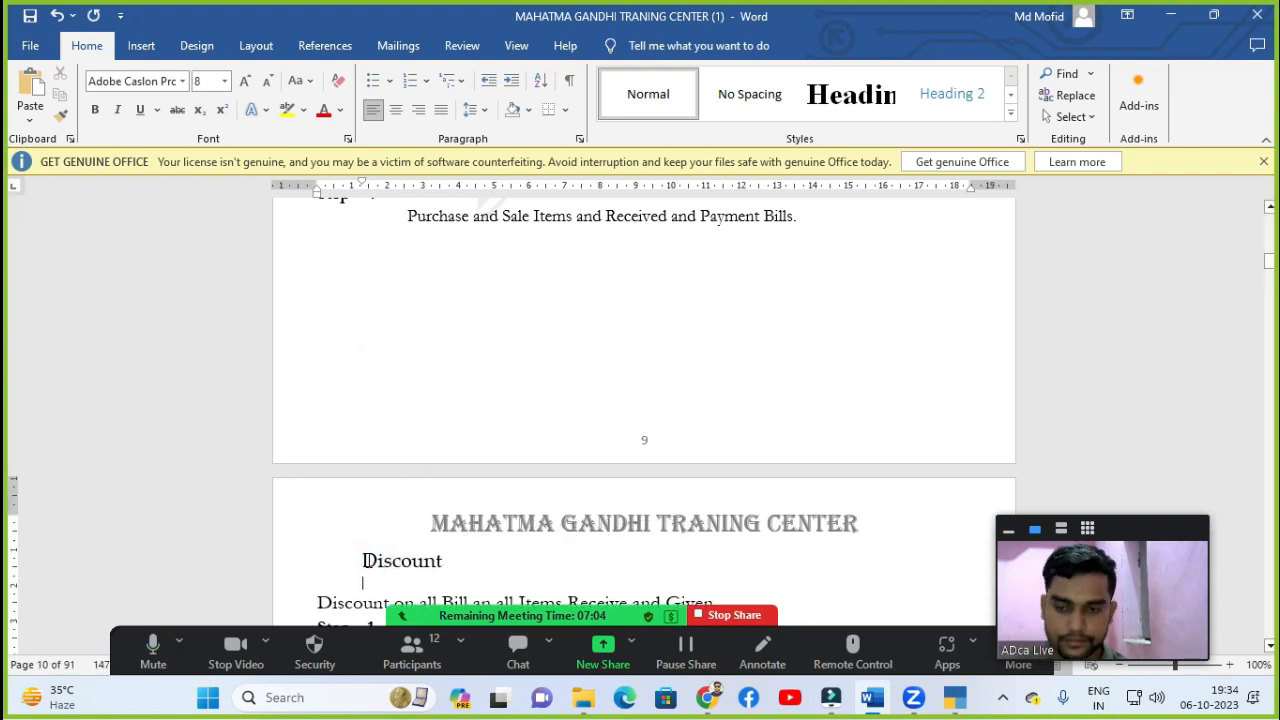
key(Down)
scroll(366, 560, down, 6)
key(Down)
key(Up)
key(Up)
key(Up)
key(Up)
key(Up)
key(Up)
key(Up)
key(Up)
key(Up)
key(Up)
key(Up)
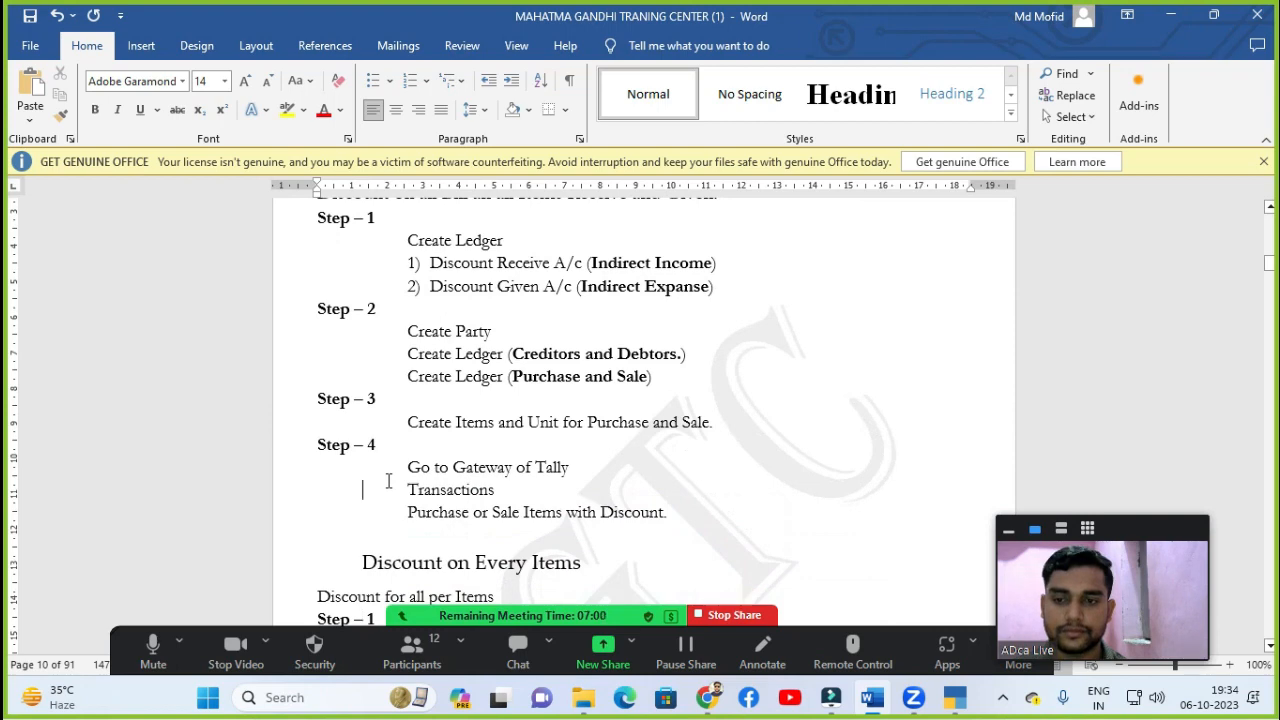
key(Up)
key(Up)
key(Up)
key(Up)
key(Up)
key(Up)
key(Up)
key(Up)
key(Up)
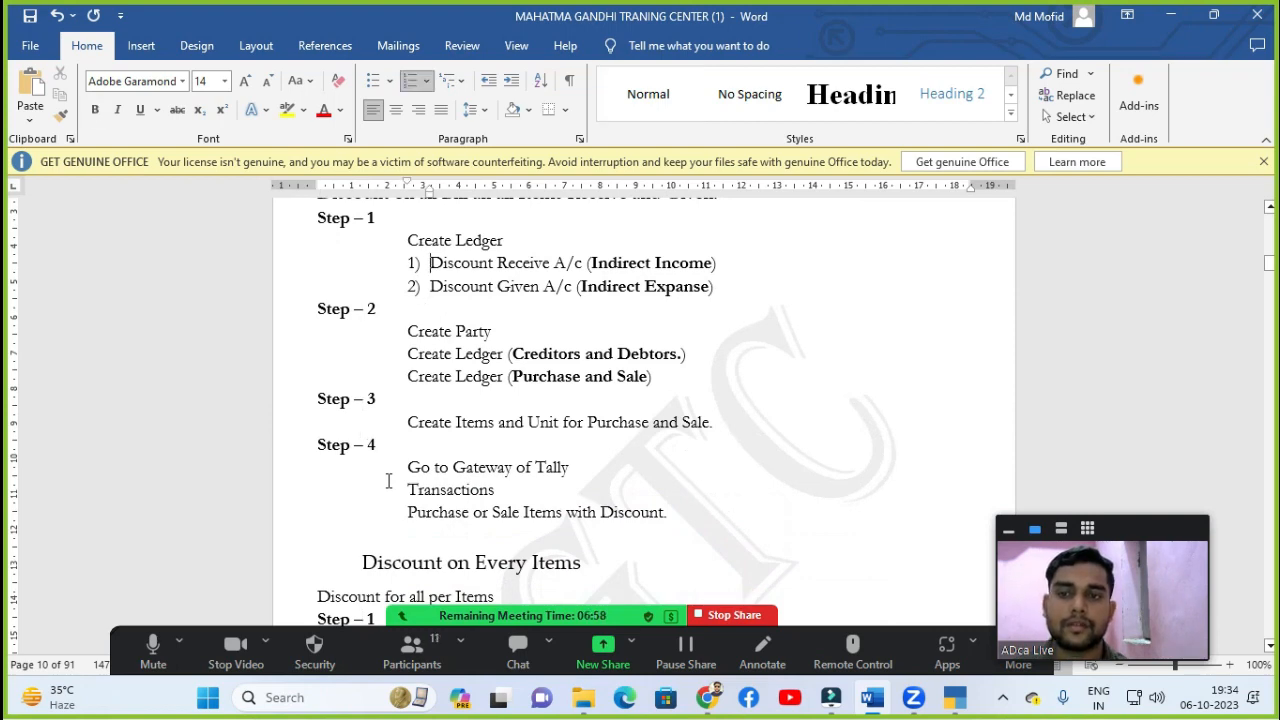
key(Up)
key(Up)
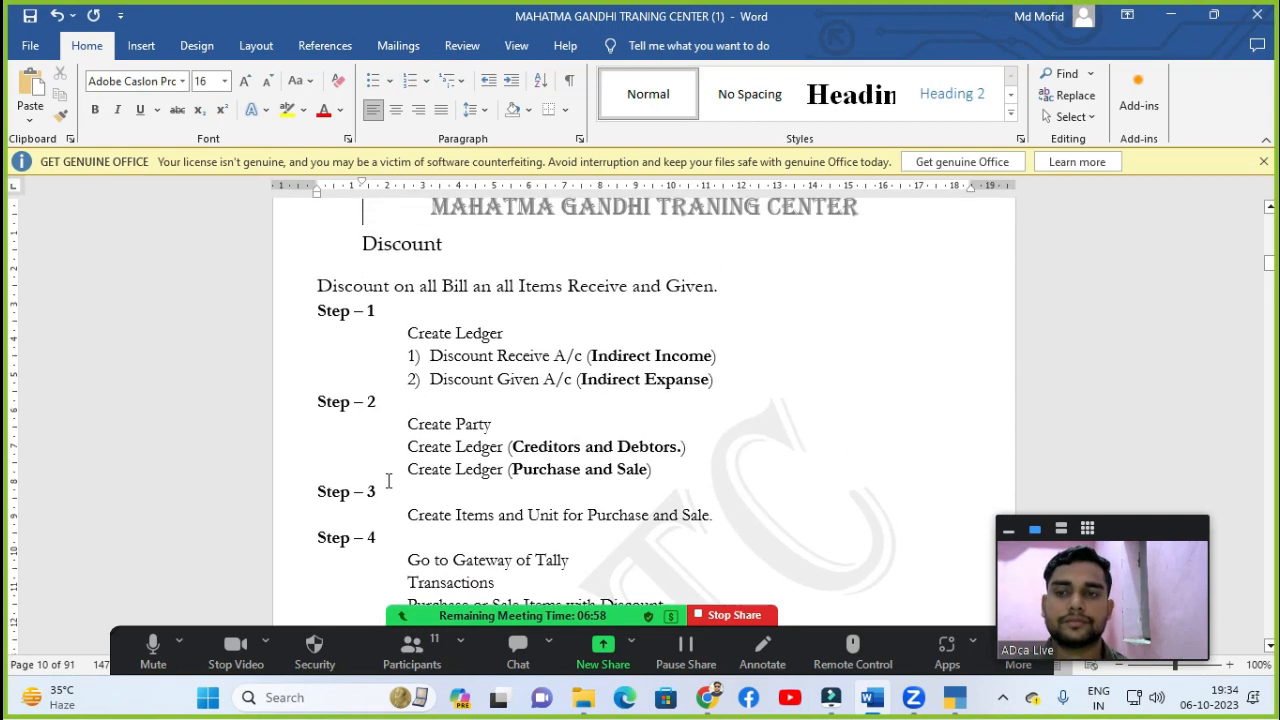
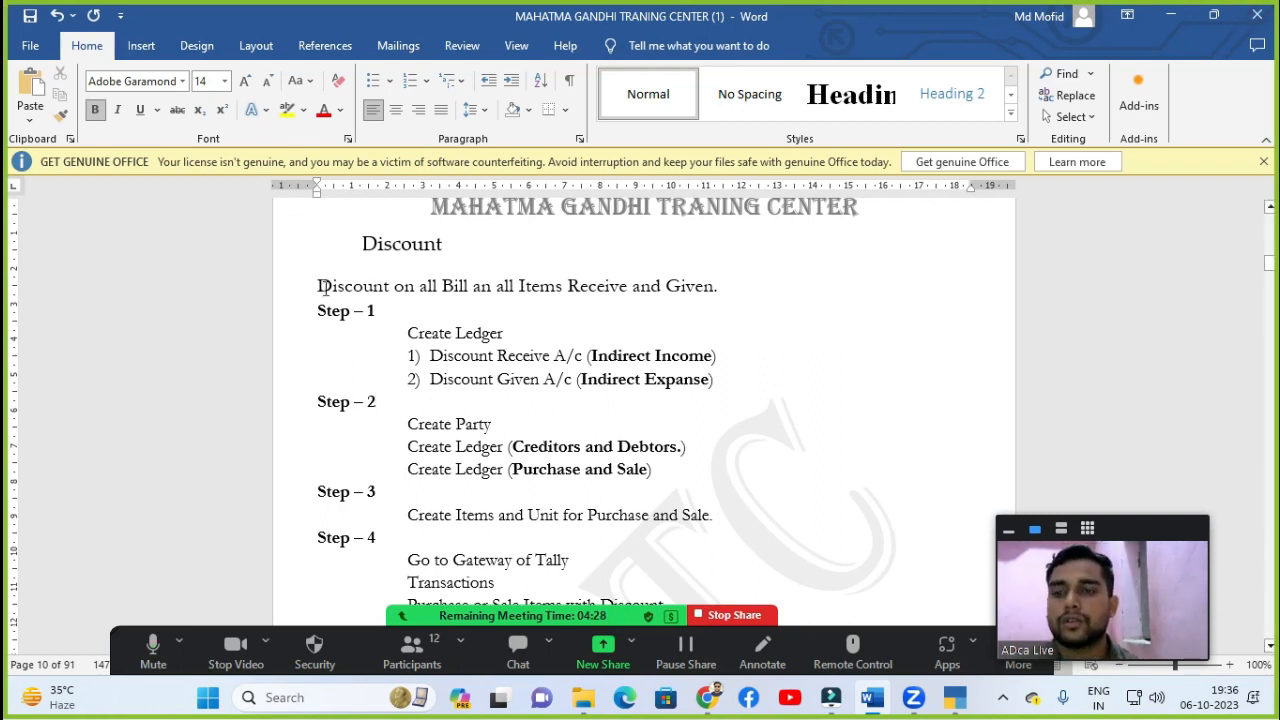
Step: Examine Step – 1 of the Discount notes, covering the Discount Receive and Discount Given ledgers and their groups
drag(318, 310, 510, 340)
click(395, 328)
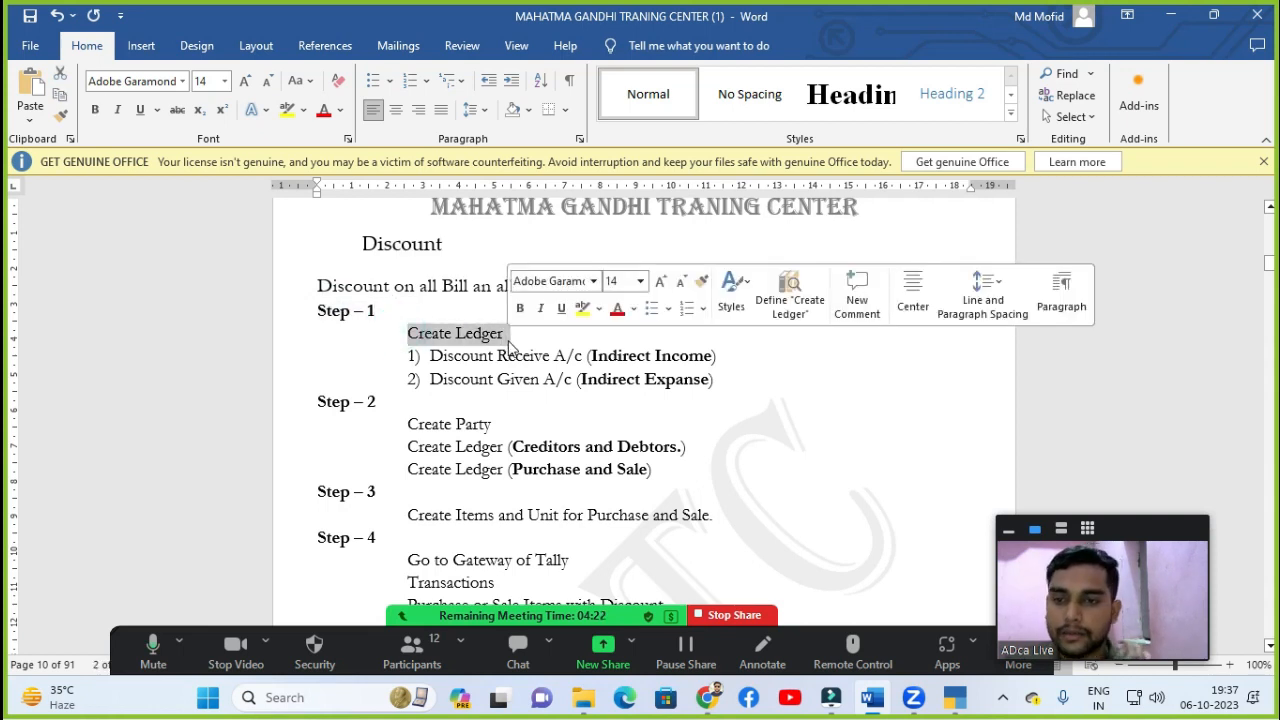
click(532, 355)
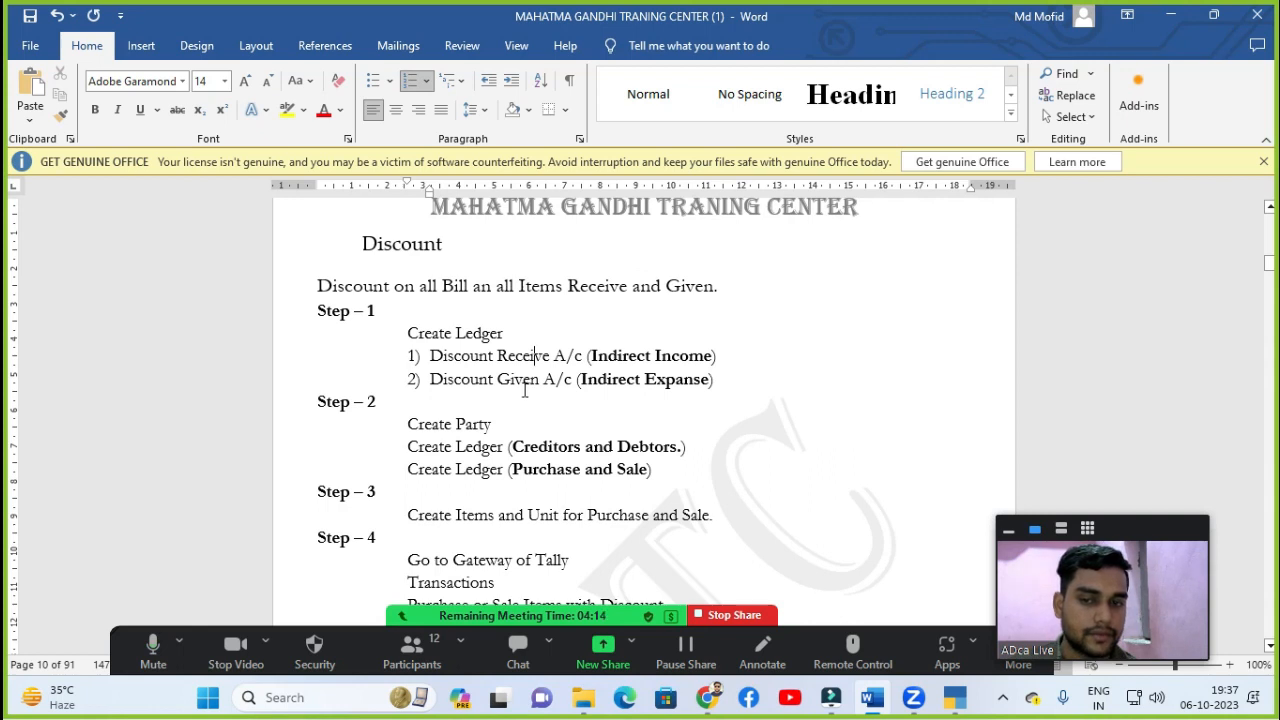
drag(494, 379, 567, 355)
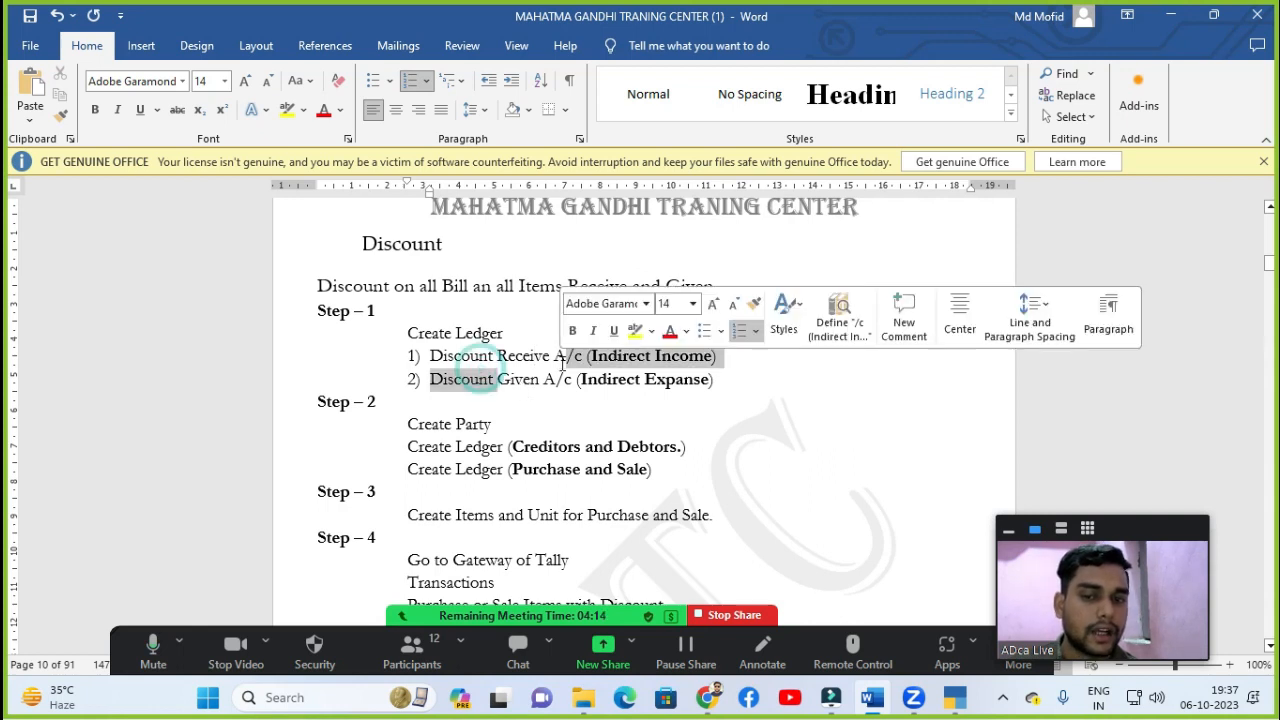
click(585, 427)
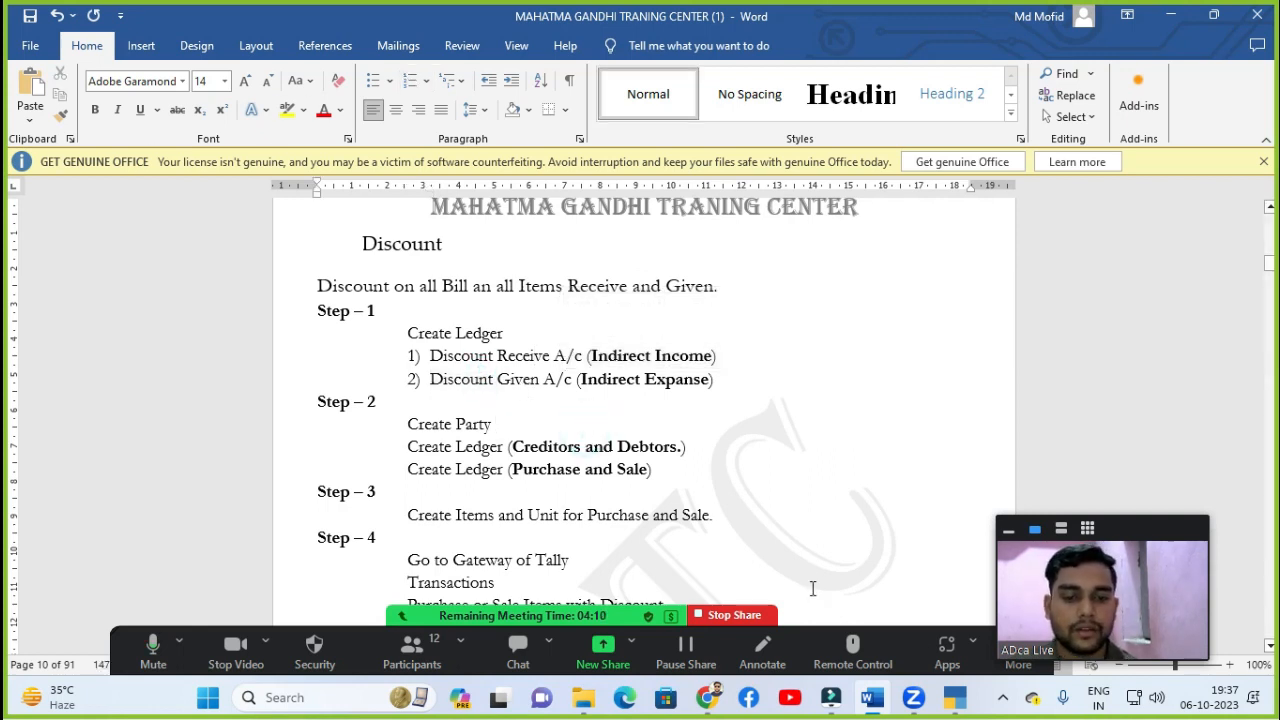
Step: Switch to TallyPrime, leave the Day Book and create a company named Discount in Delhi with the default features
click(960, 705)
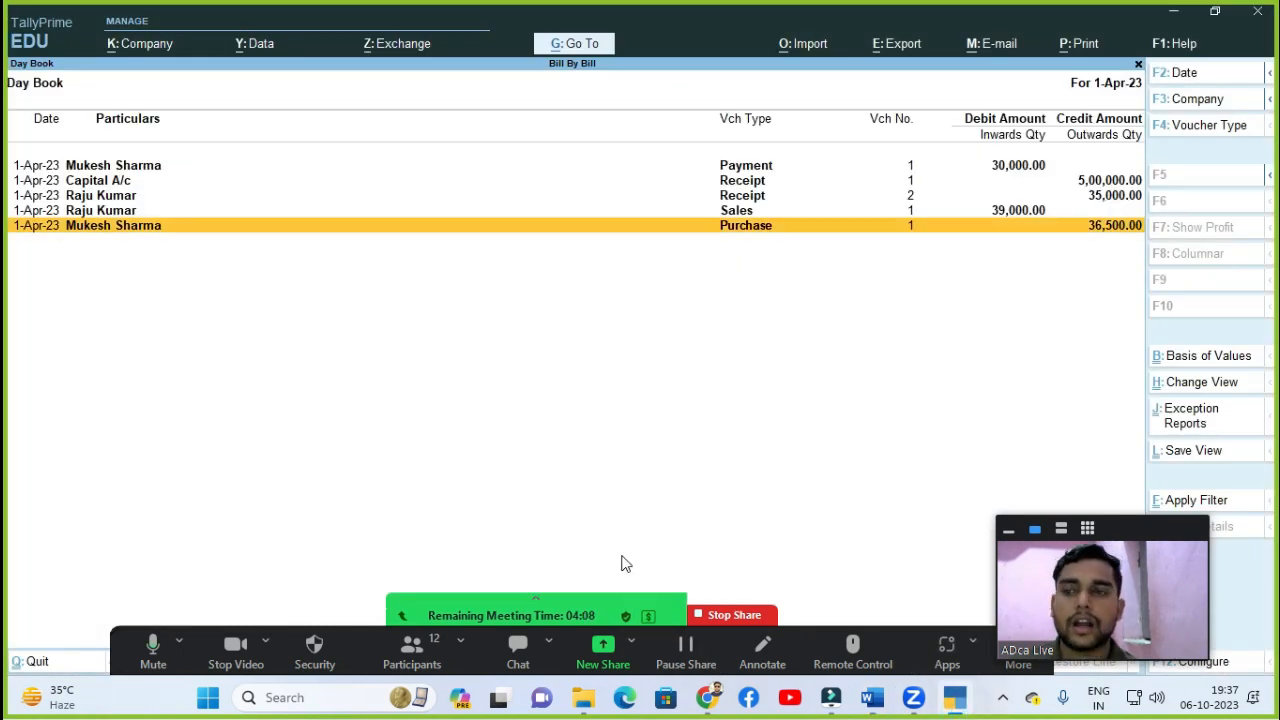
key(Escape)
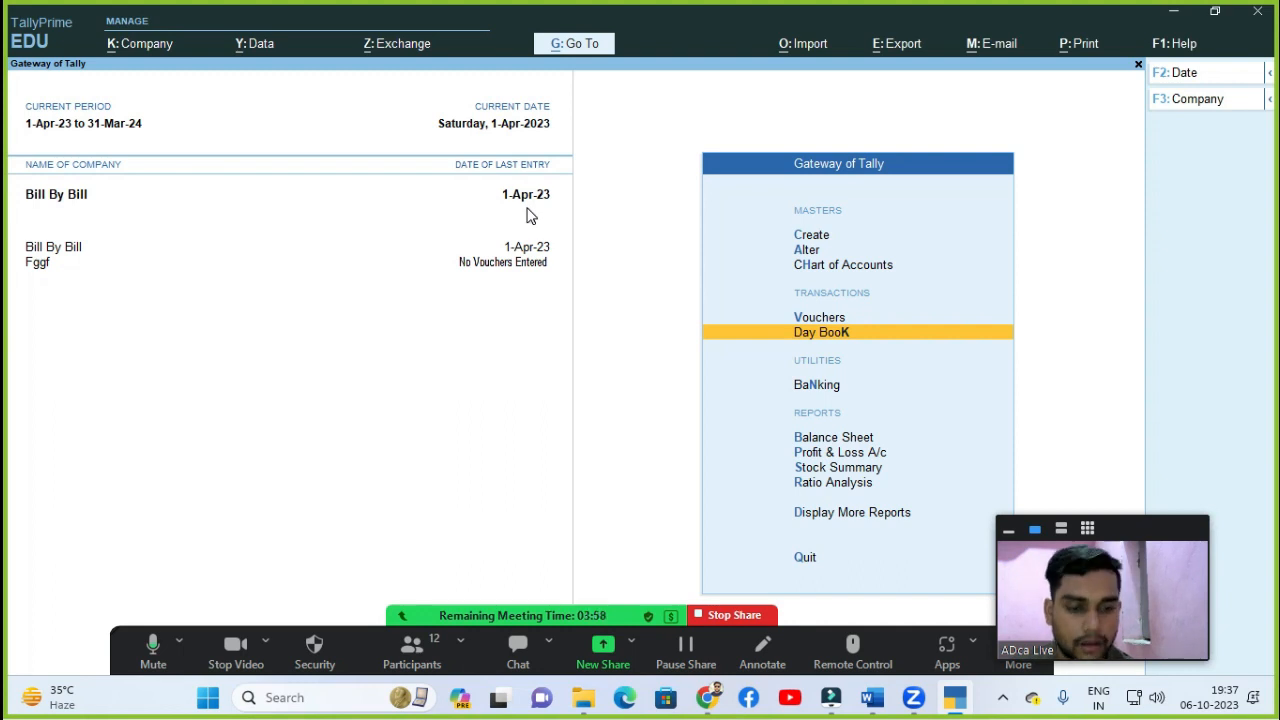
key(alt+k)
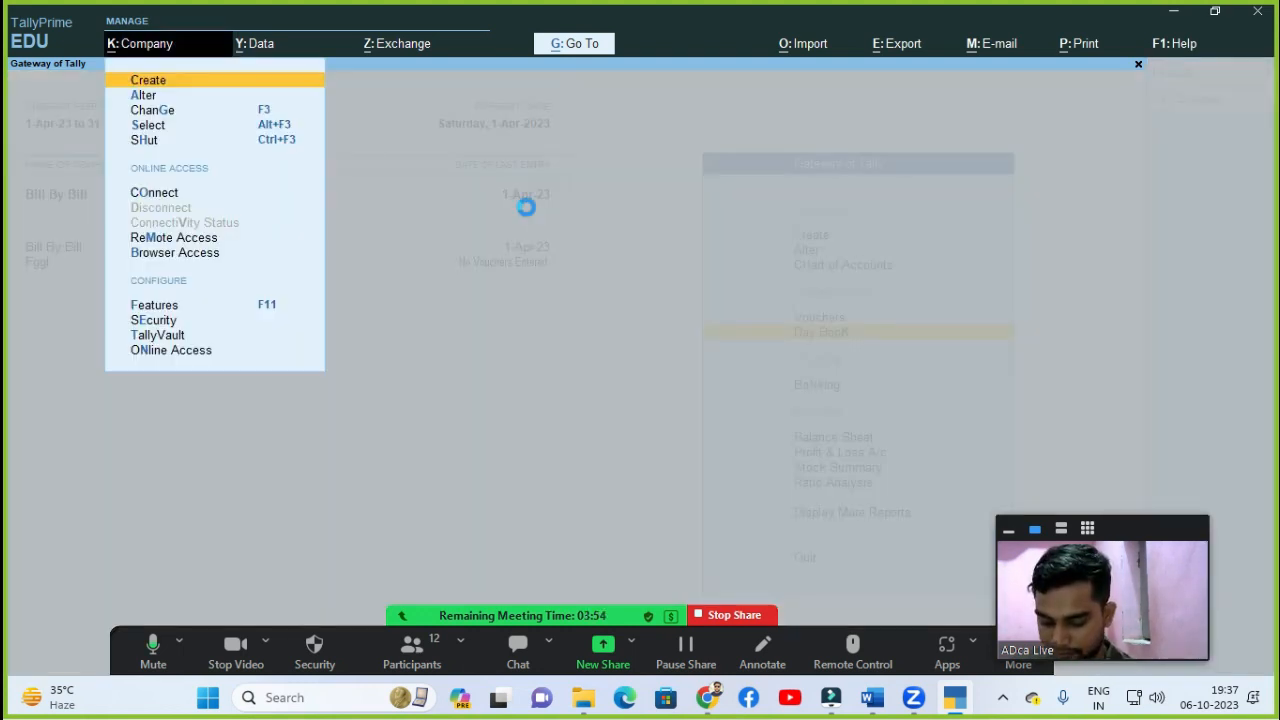
key(Return)
text(Discount)
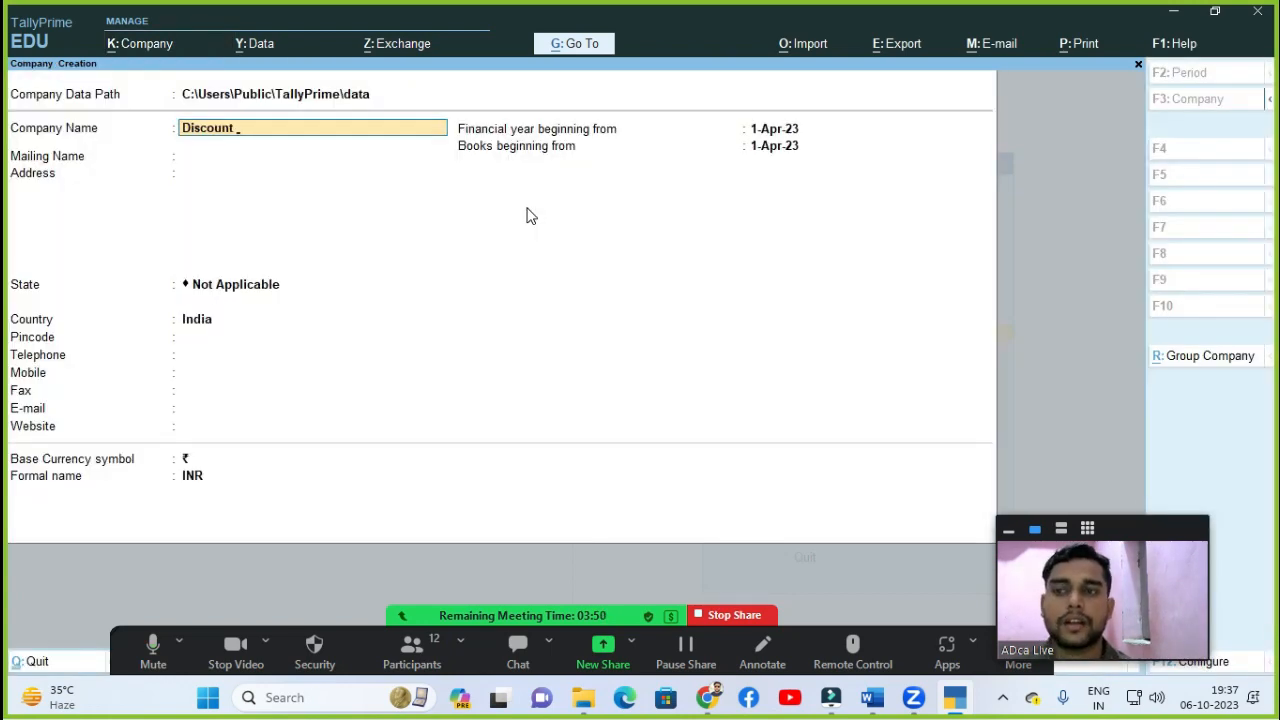
key(Return)
key(Return)
key(Return)
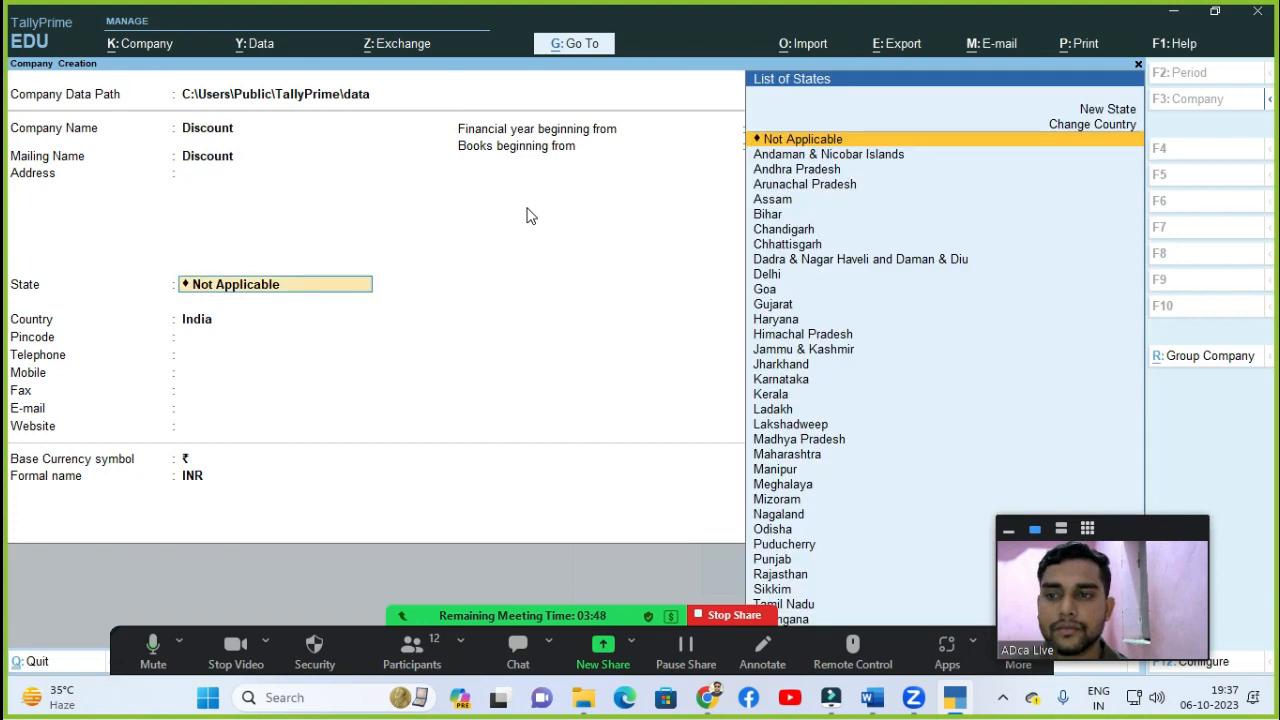
text(De)
key(Return)
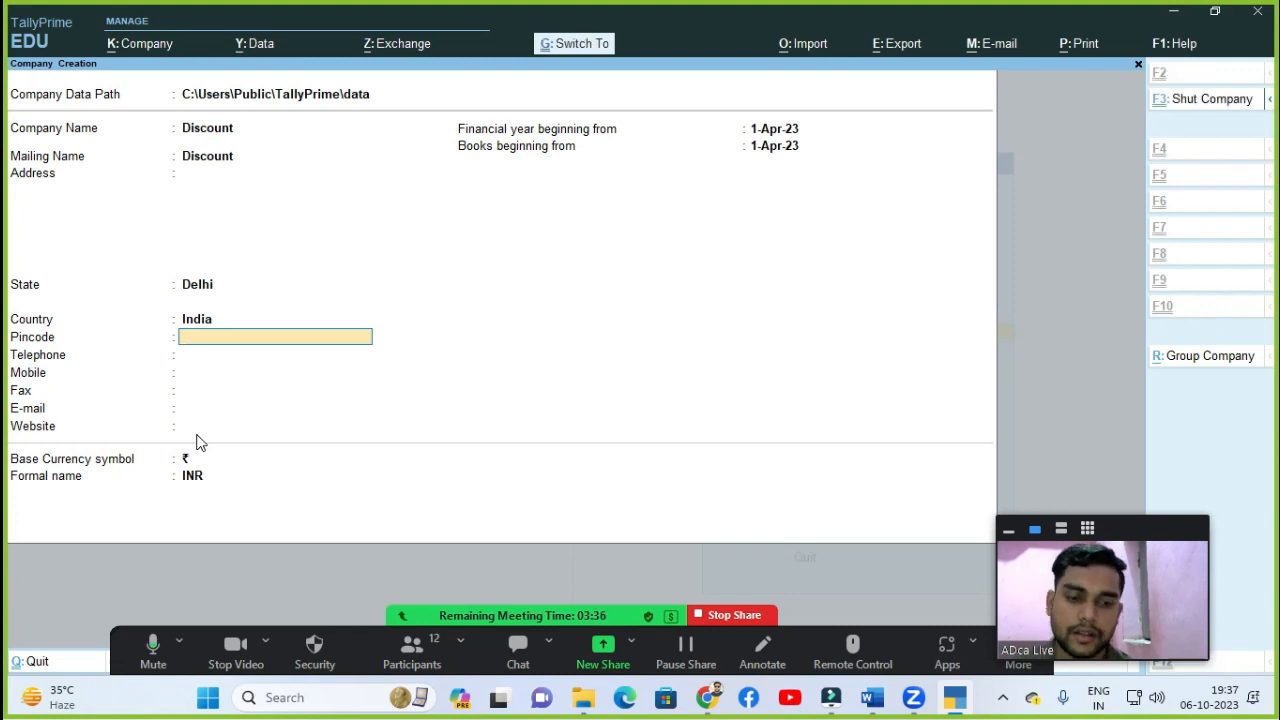
key(ctrl+a)
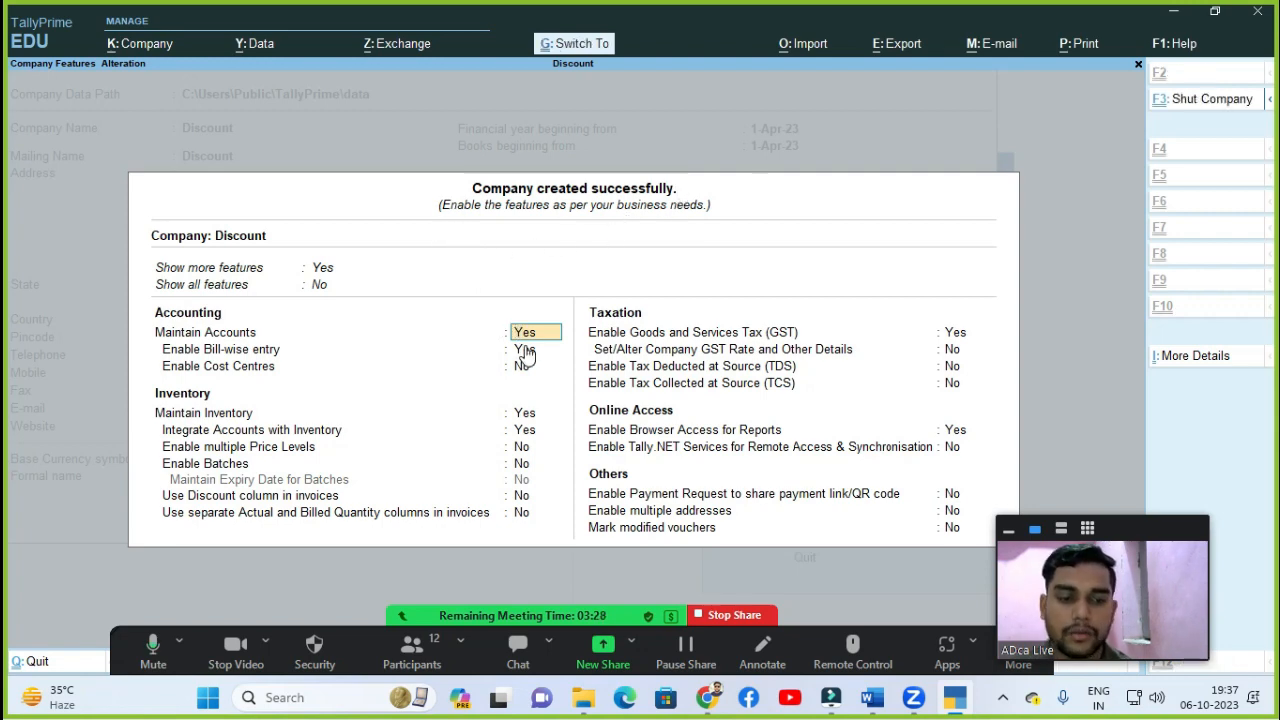
key(ctrl+a)
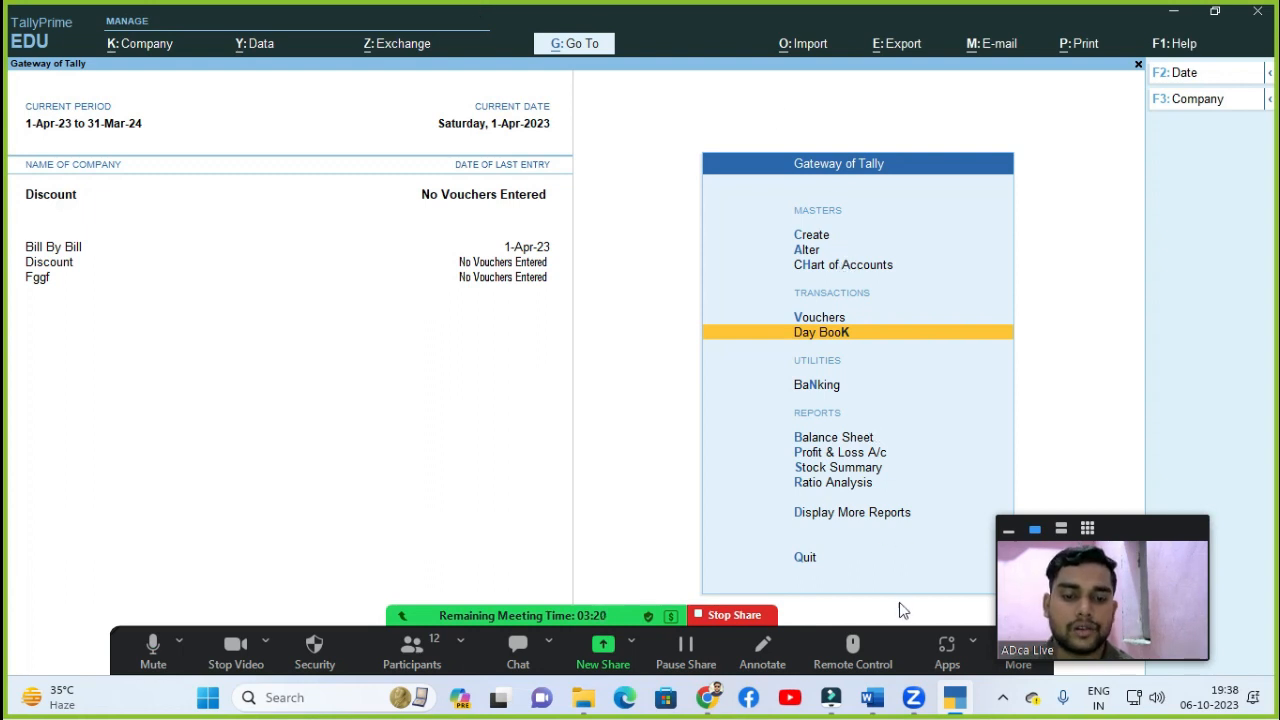
Step: Check the Discount steps in the Word notes, return to TallyPrime and open a blank ledger creation form in the Discount company
click(872, 697)
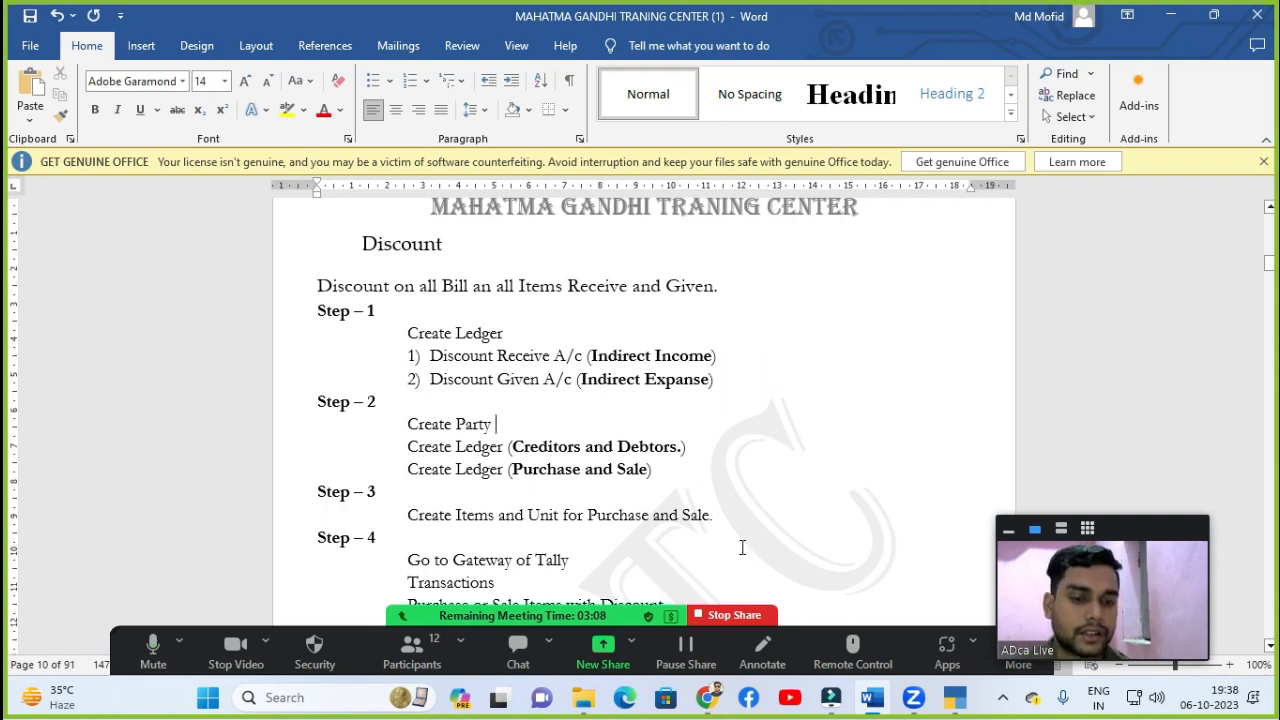
click(955, 700)
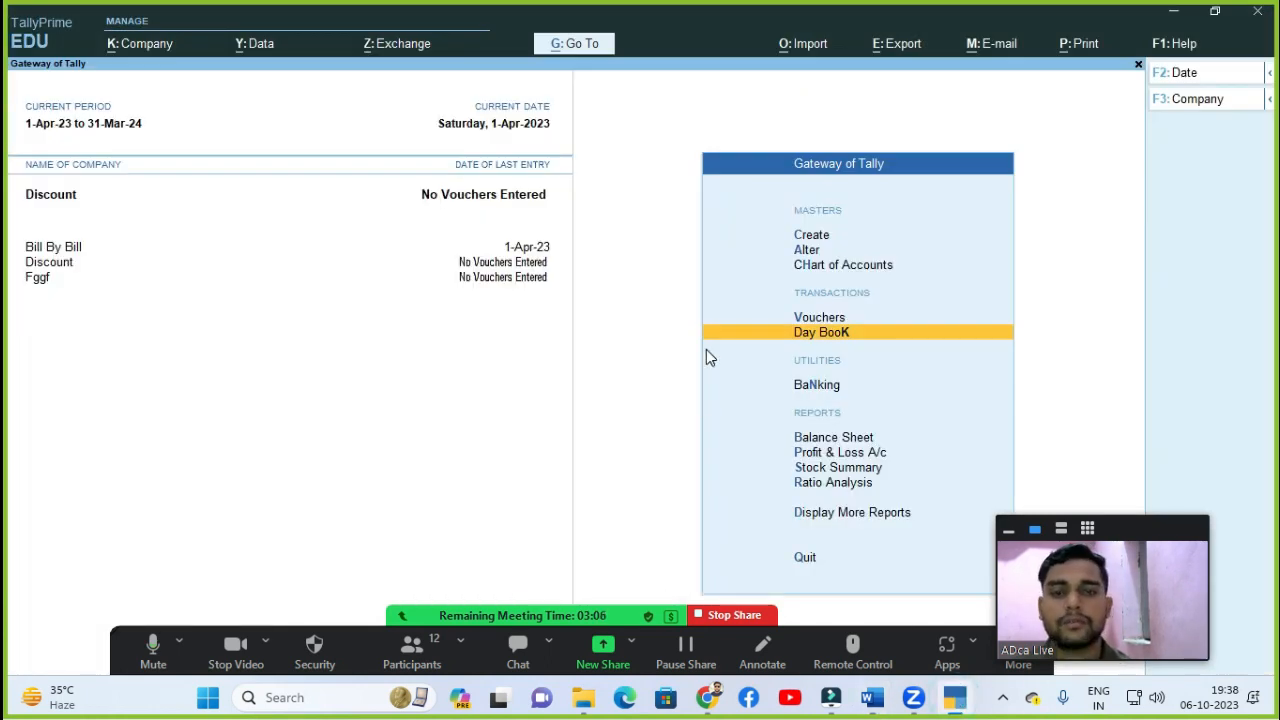
key(Up)
key(Up)
key(Up)
key(Up)
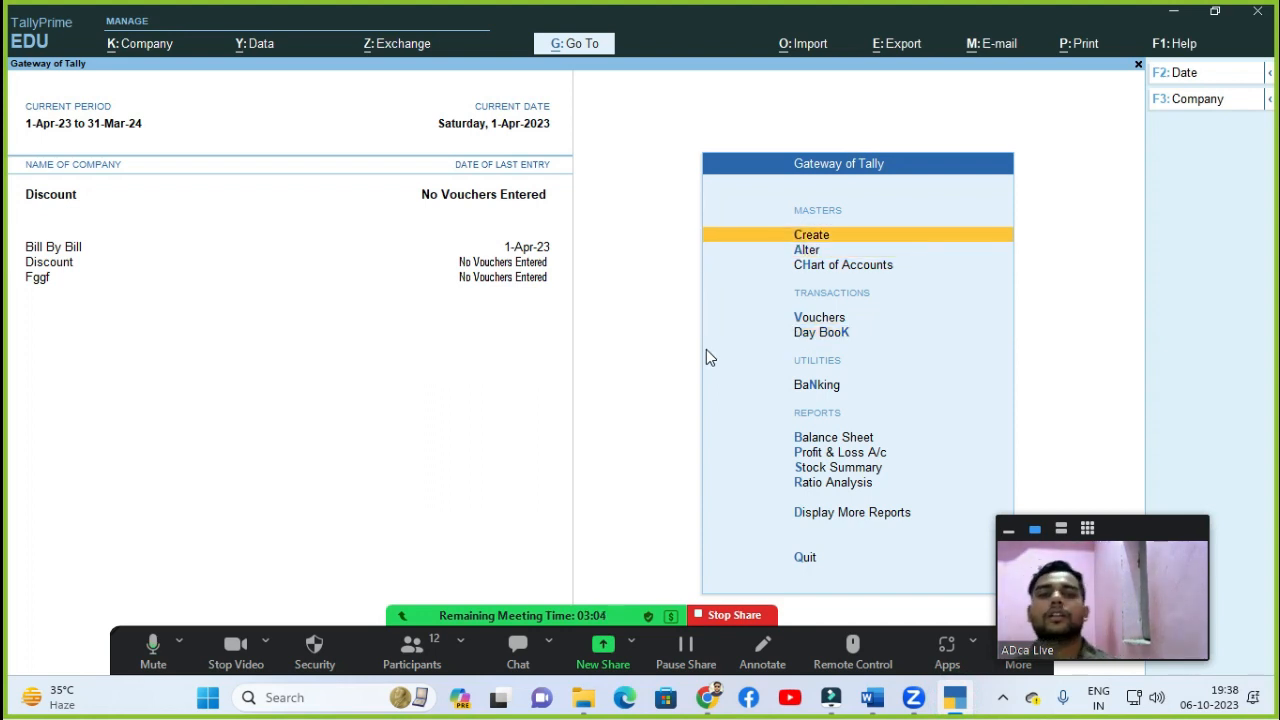
key(Return)
key(Down)
key(Return)
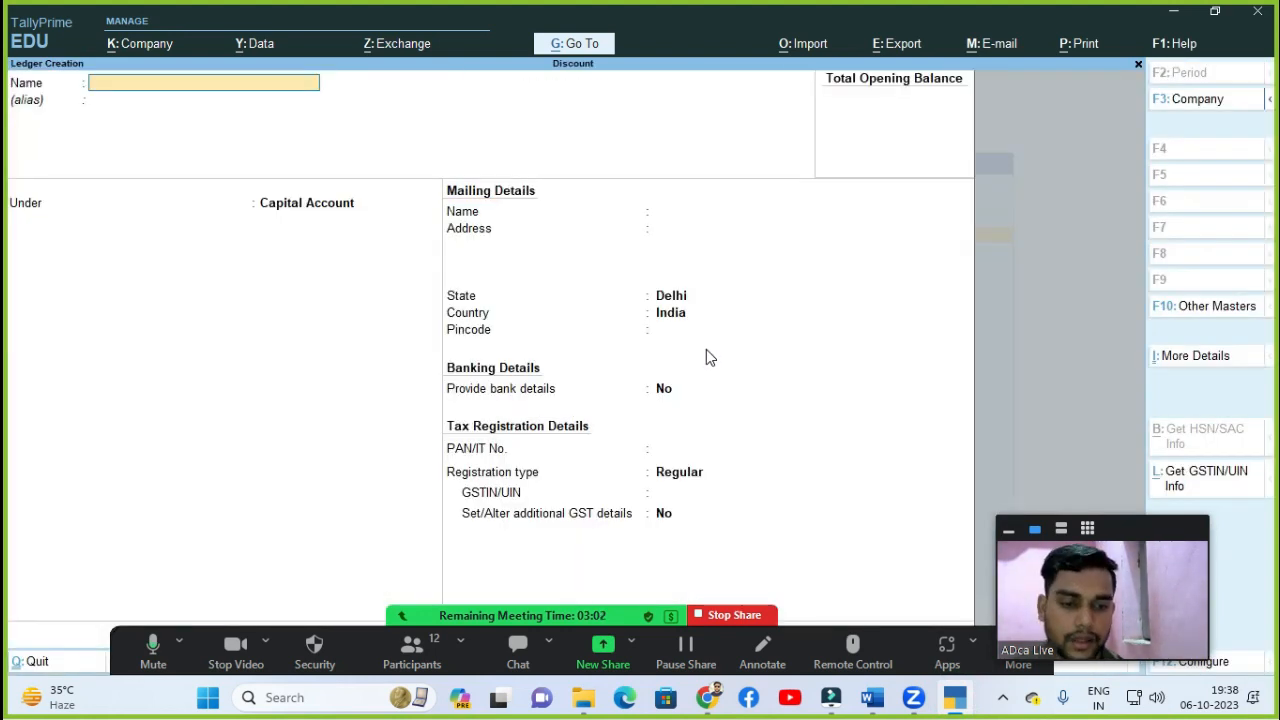
Step: Create a ledger named Discount Recived under Indirect Incomes, leaving its ledger type as Not Applicable
text(Disco)
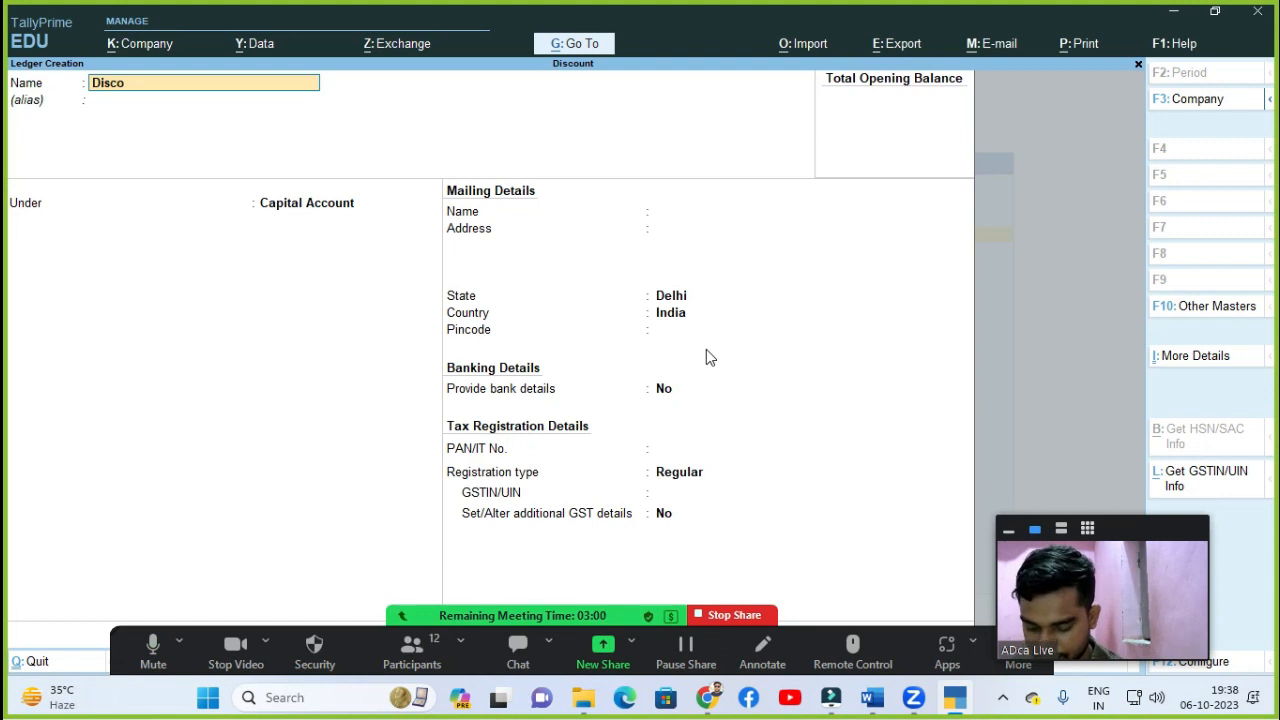
text(unt Rec)
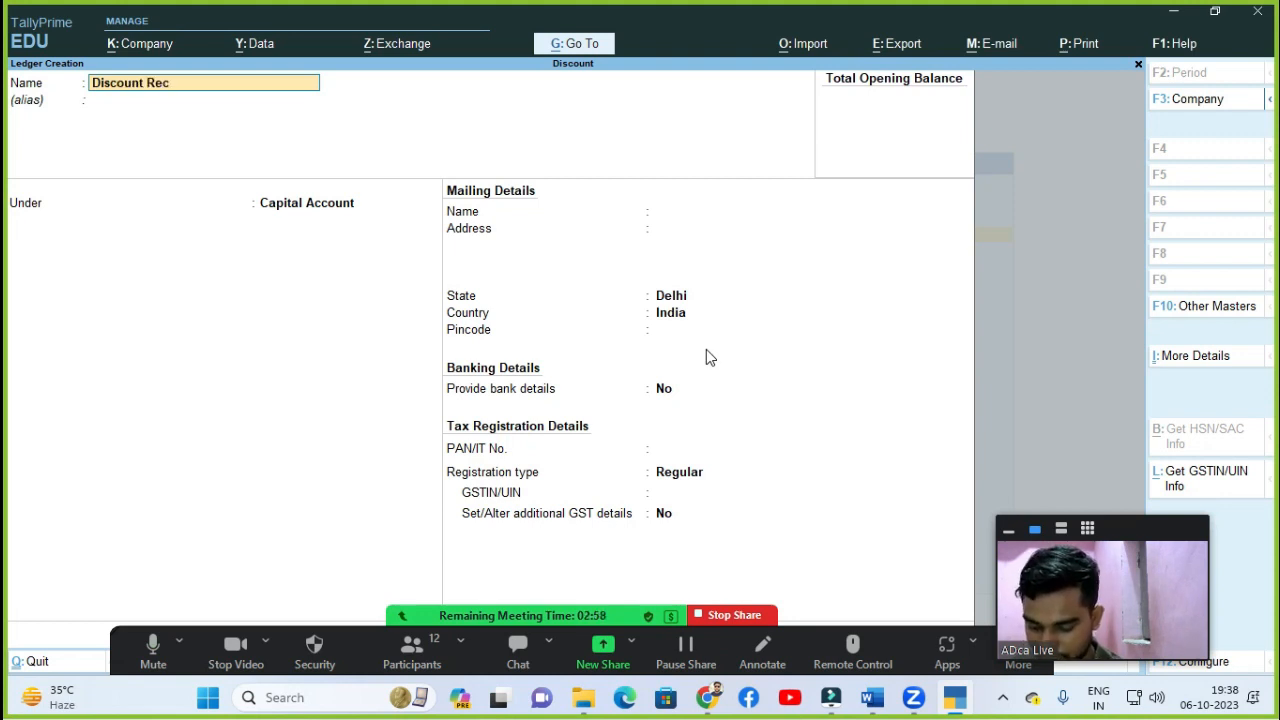
text(ive)
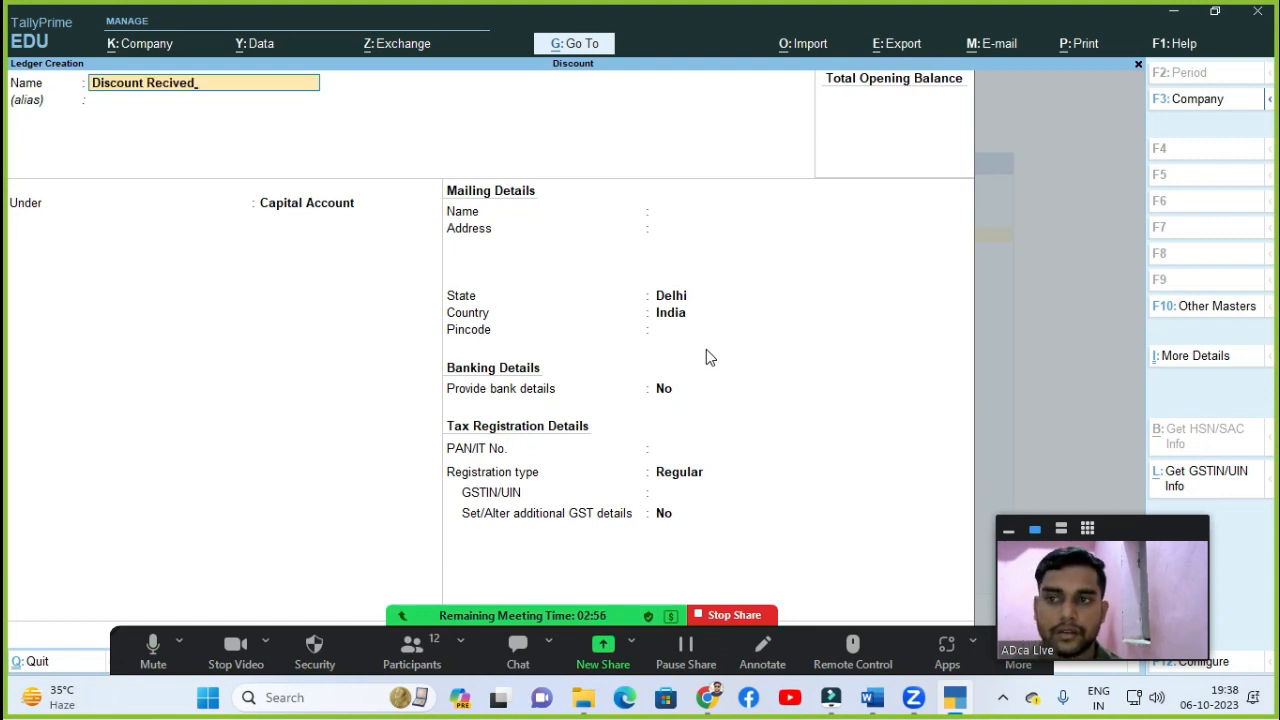
text(d)
key(Return)
key(Return)
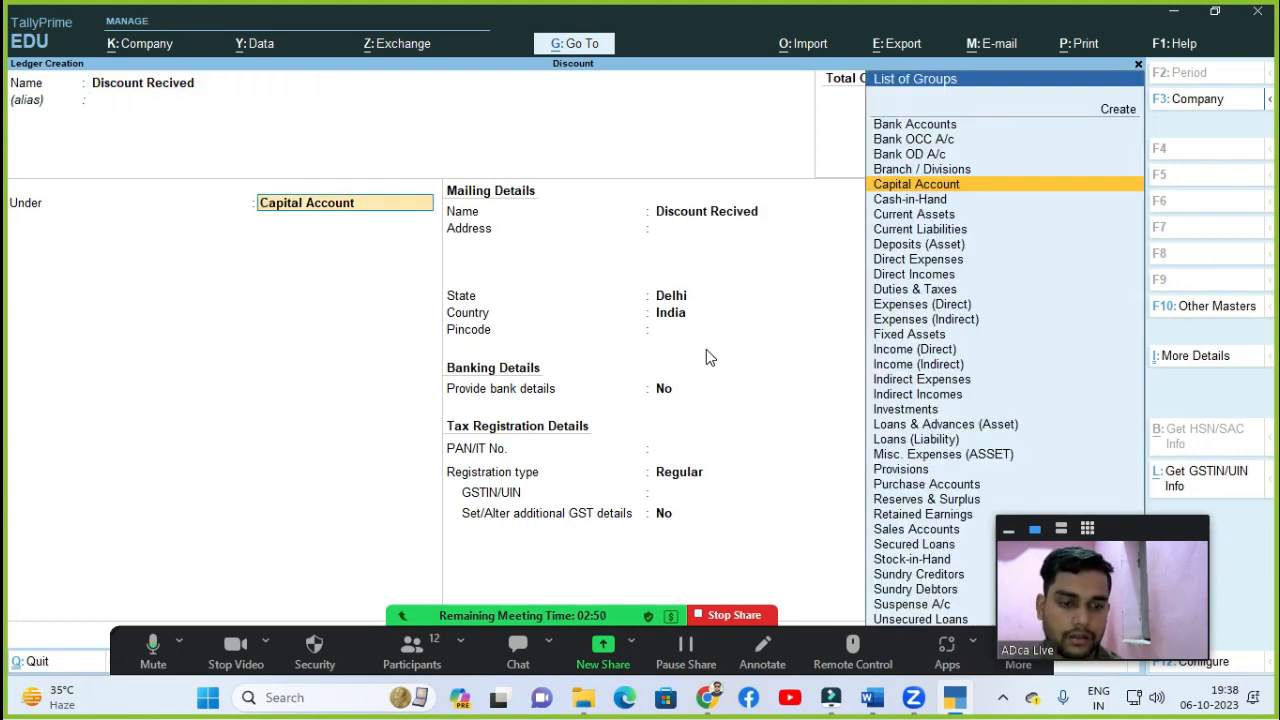
text(in)
key(Down)
key(Down)
key(Down)
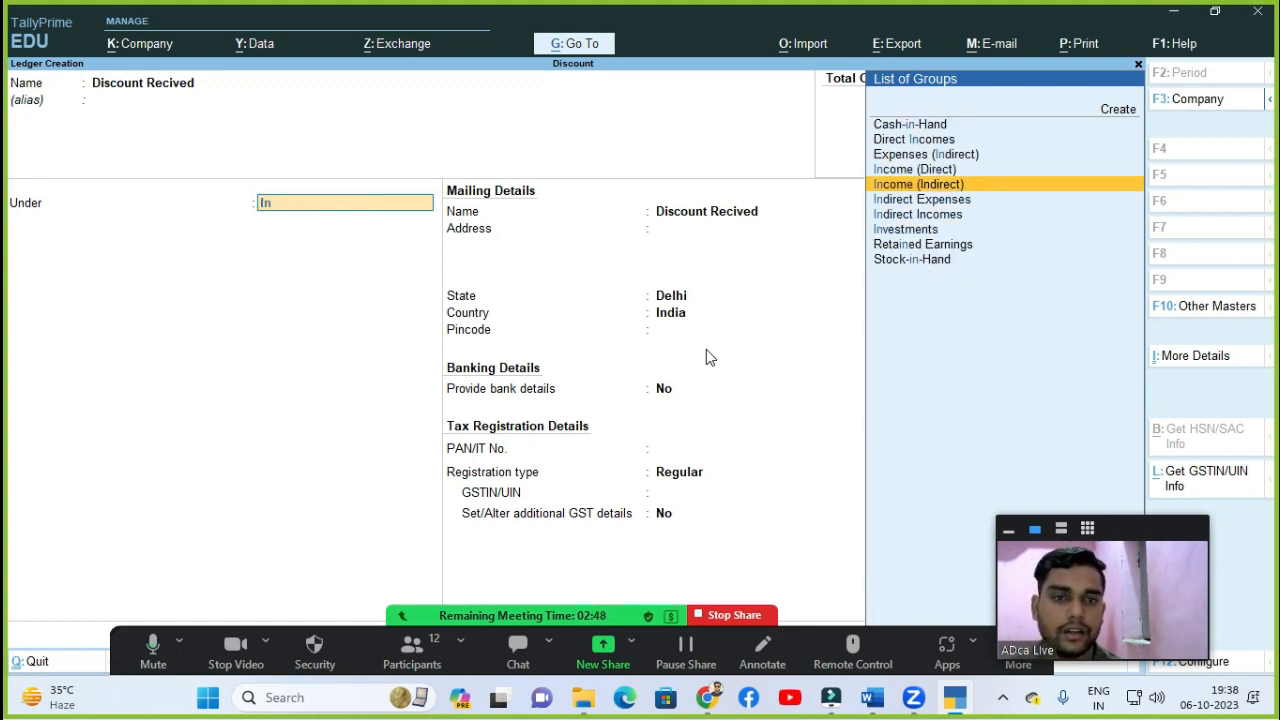
key(Return)
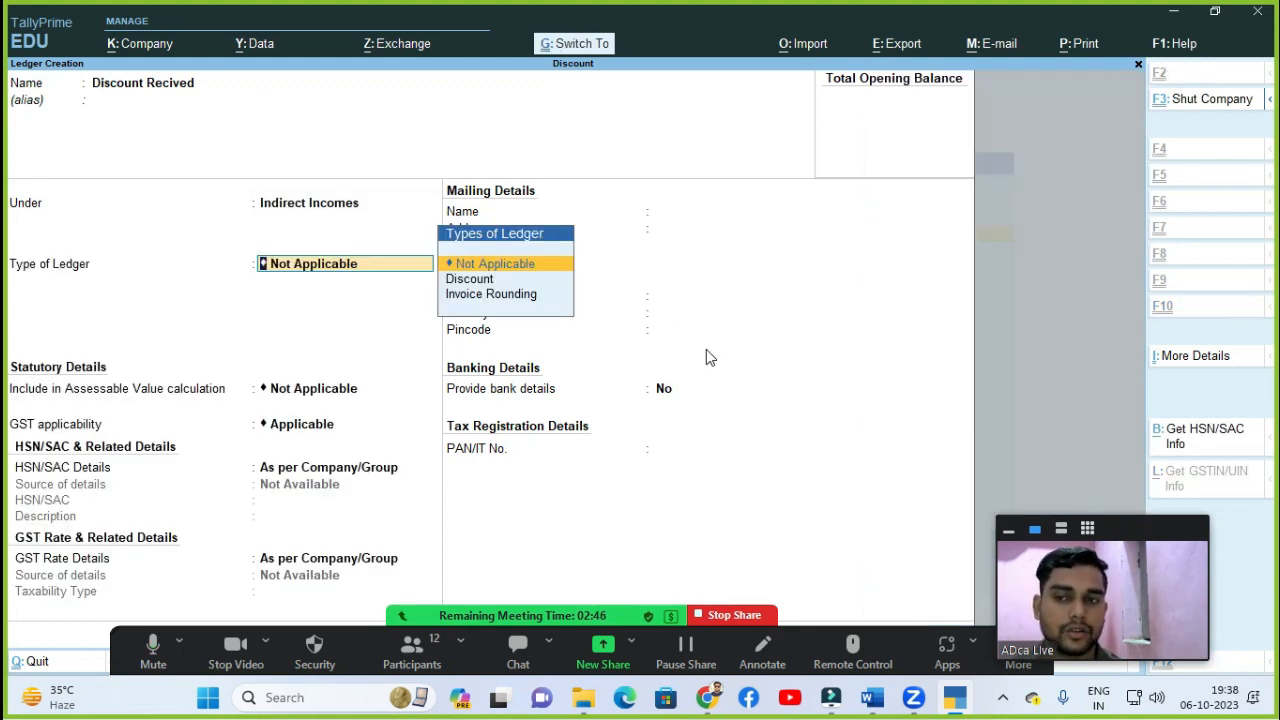
key(ctrl+a)
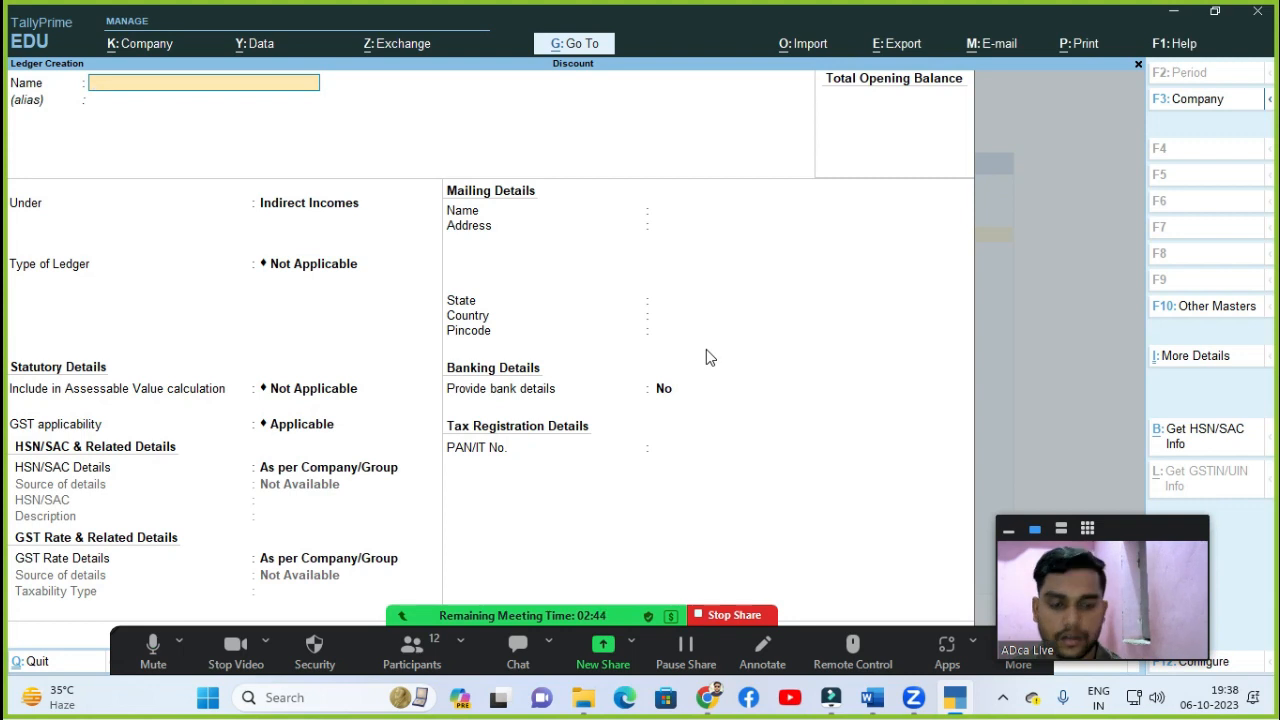
Step: Create a ledger named Discount Given under Indirect Expenses with ledger type Not Applicable, and switch back to the Word notes
text(Discou)
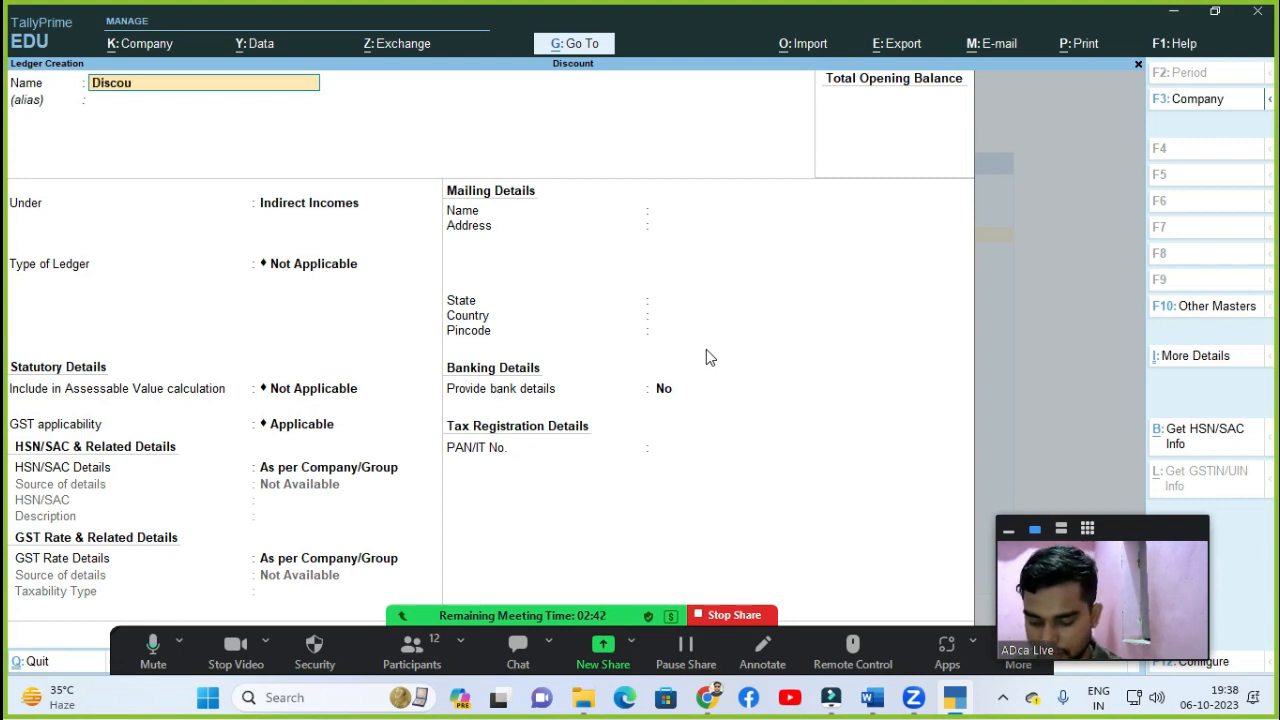
text(nt Gi)
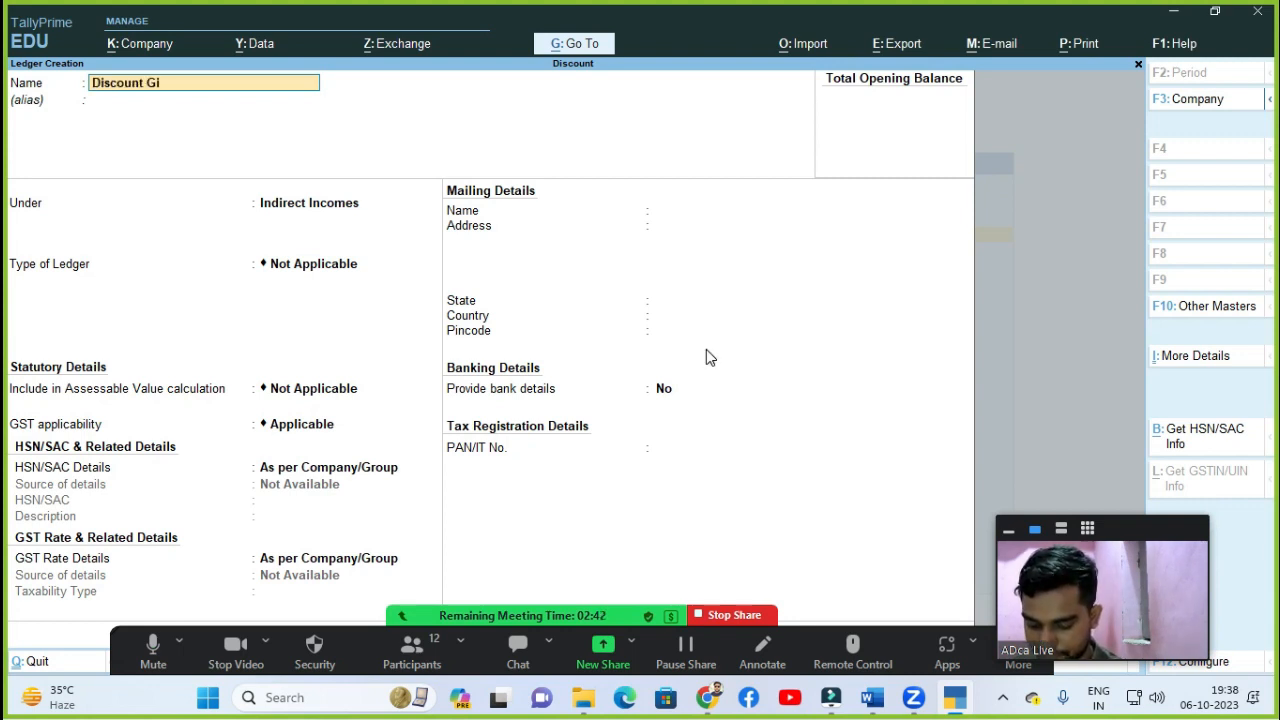
text(ve)
key(Return)
key(Return)
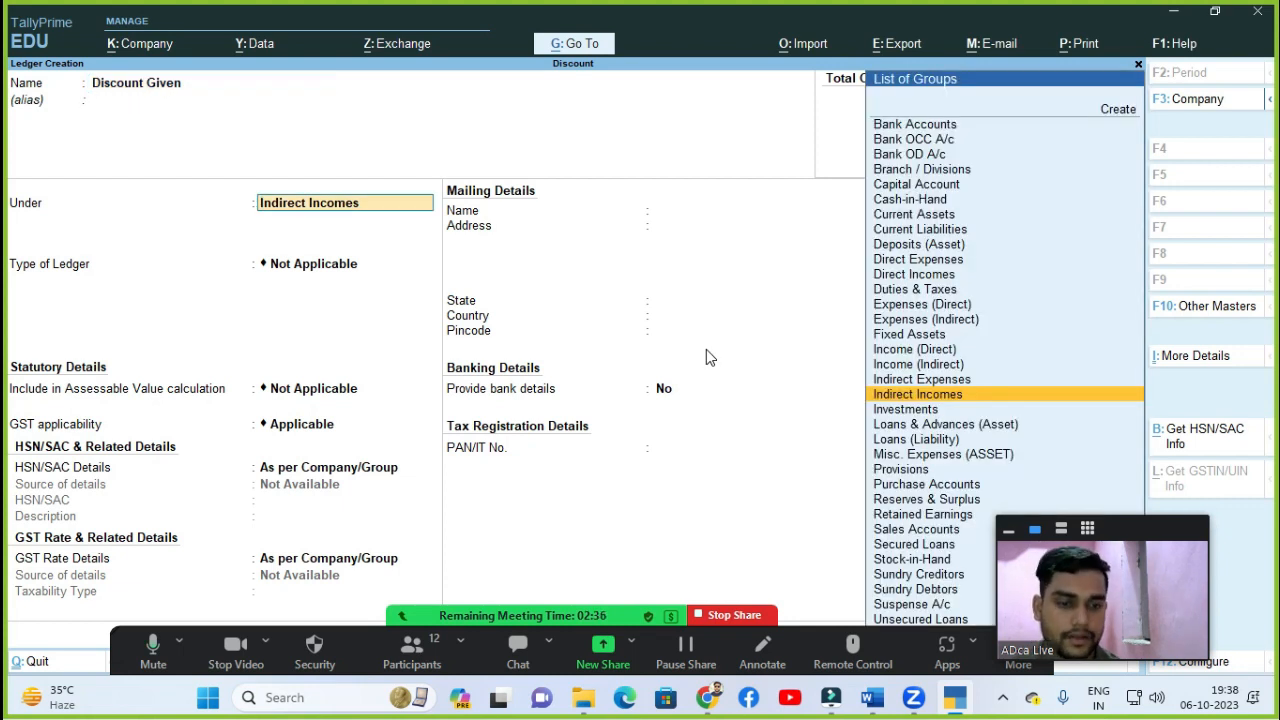
text(In)
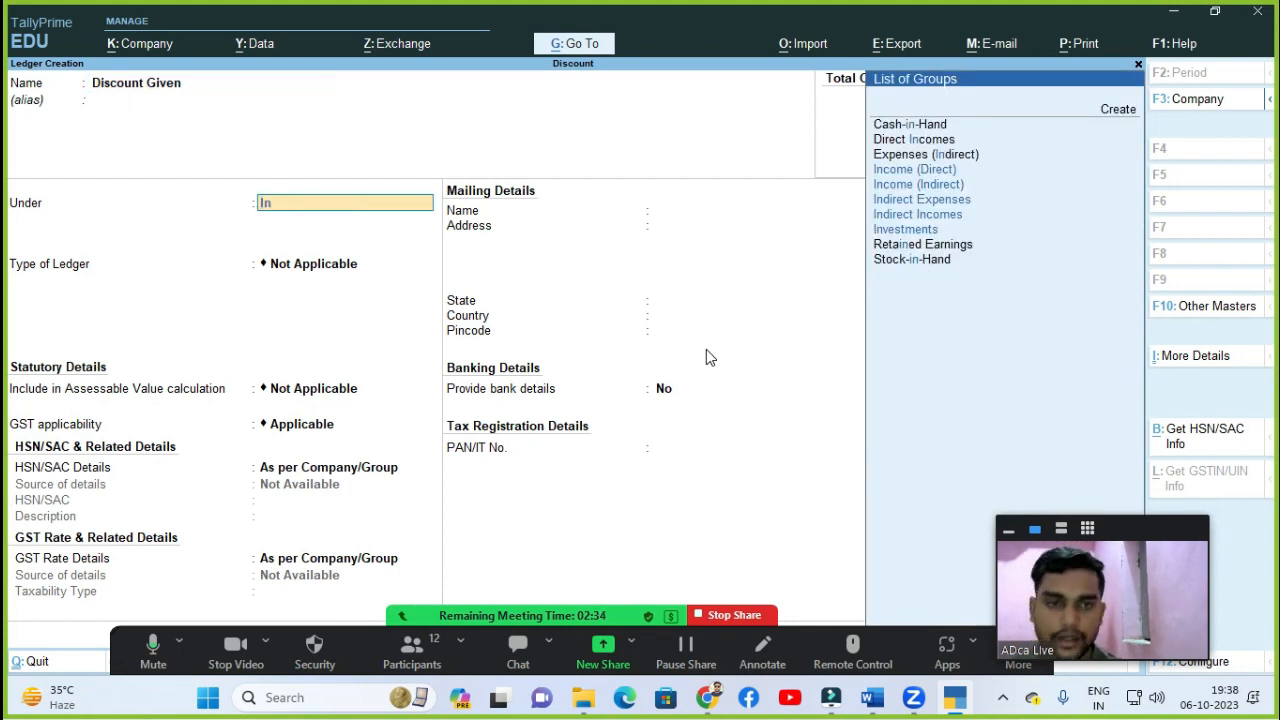
key(Down)
key(Down)
key(Down)
key(Return)
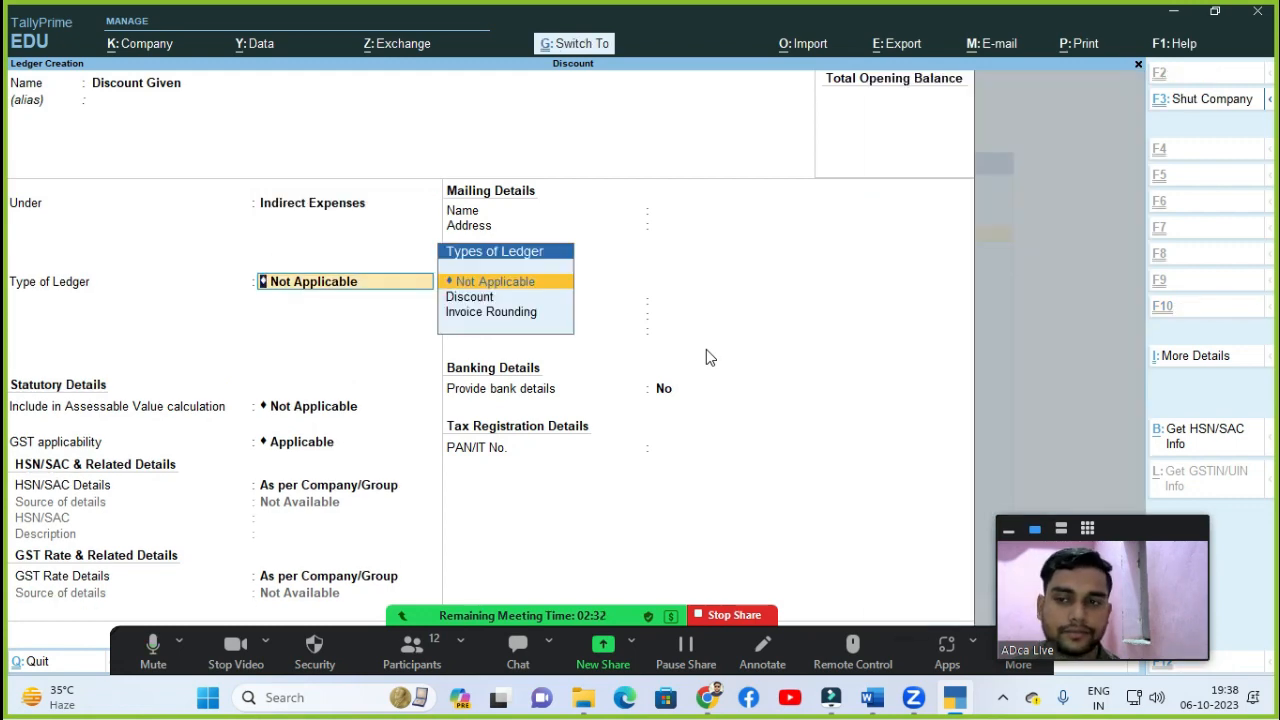
key(ctrl+a)
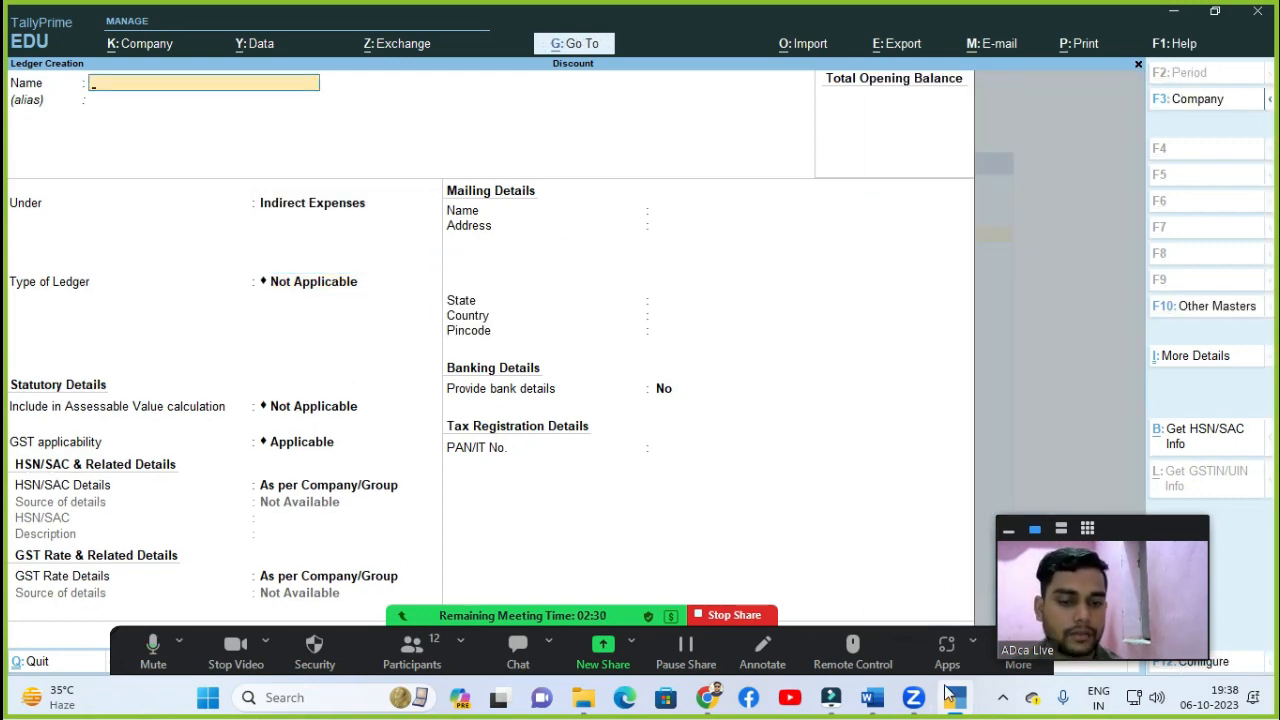
click(872, 697)
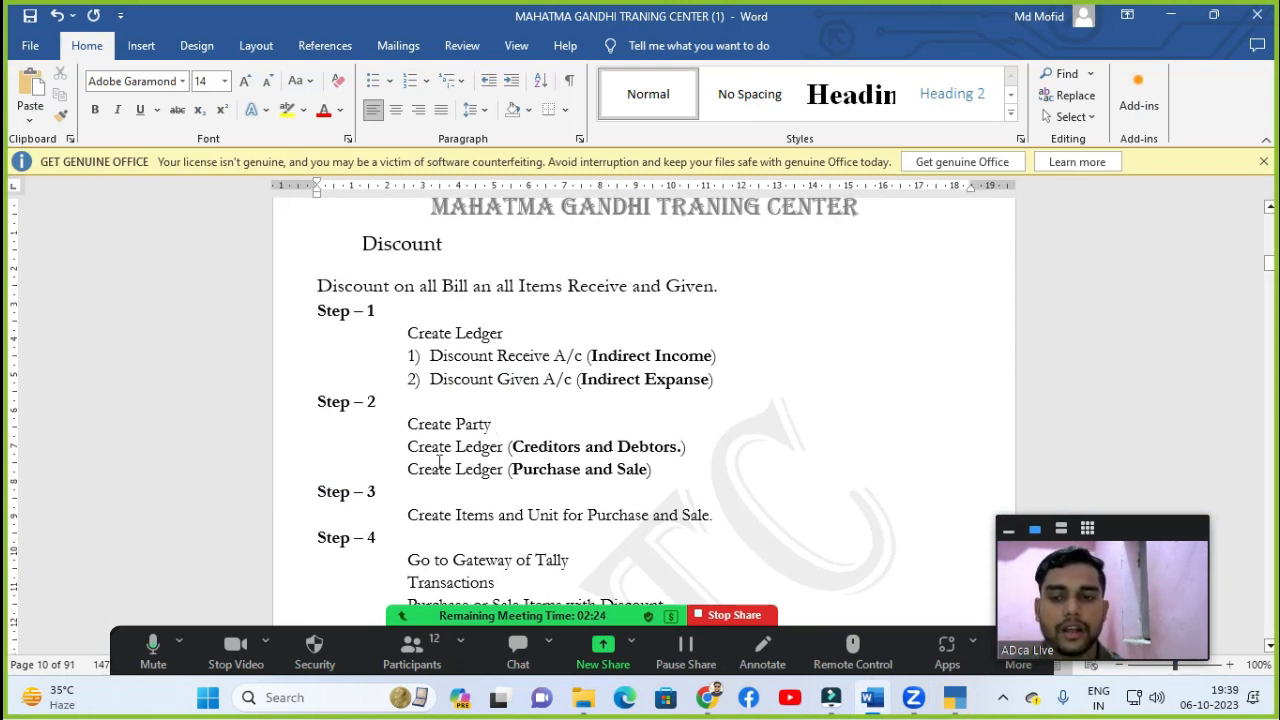
Step: Check the Step 2 party, purchase and sale ledgers in the Word notes and switch to TallyPrime
double_click(520, 446)
double_click(633, 469)
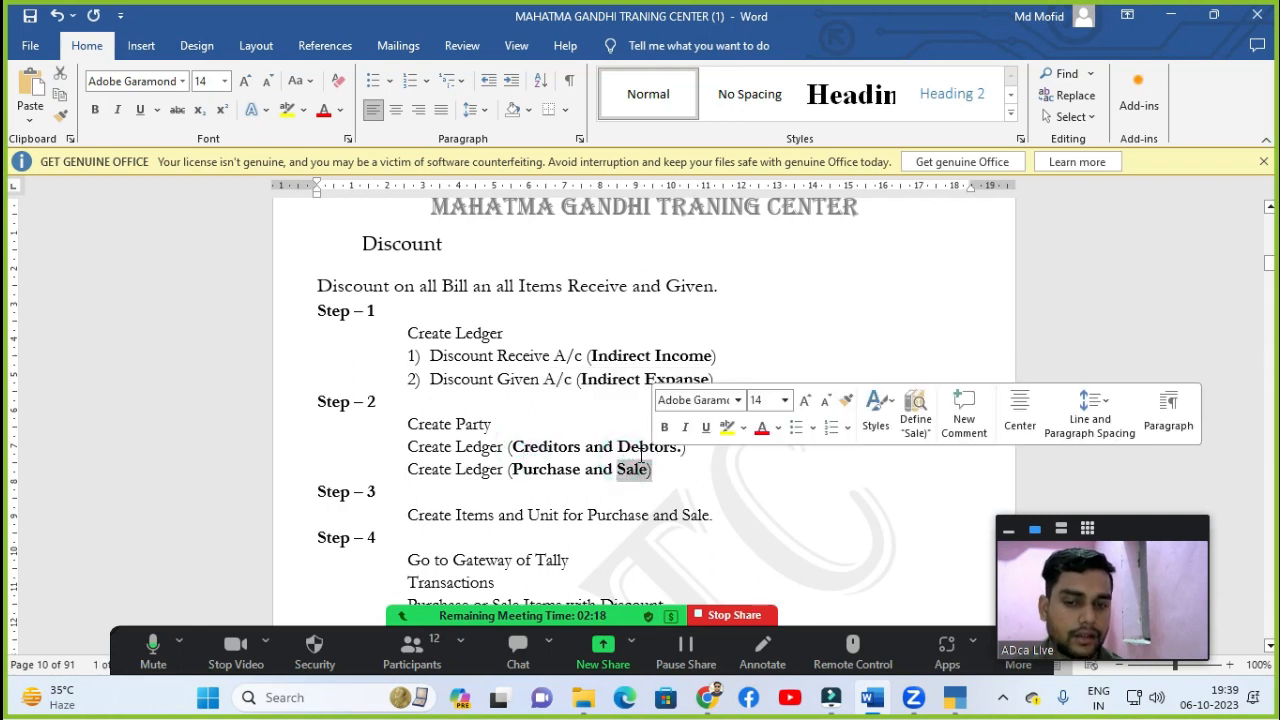
click(633, 449)
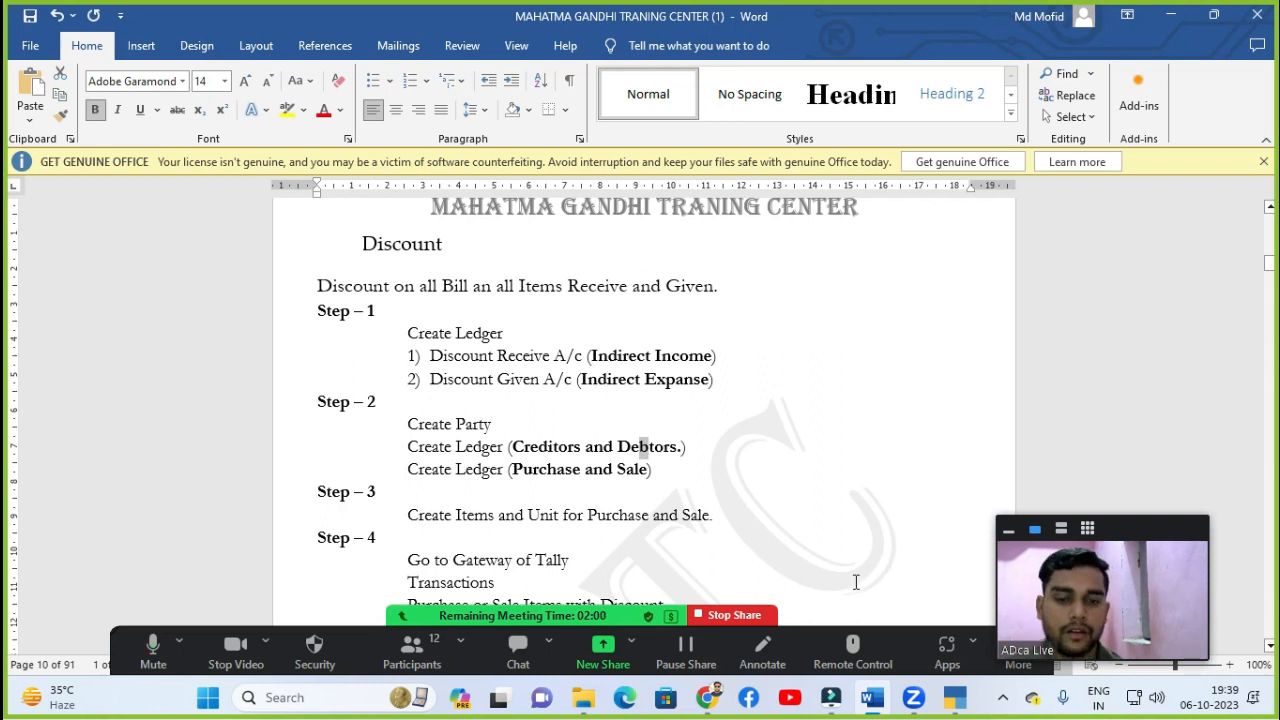
click(955, 698)
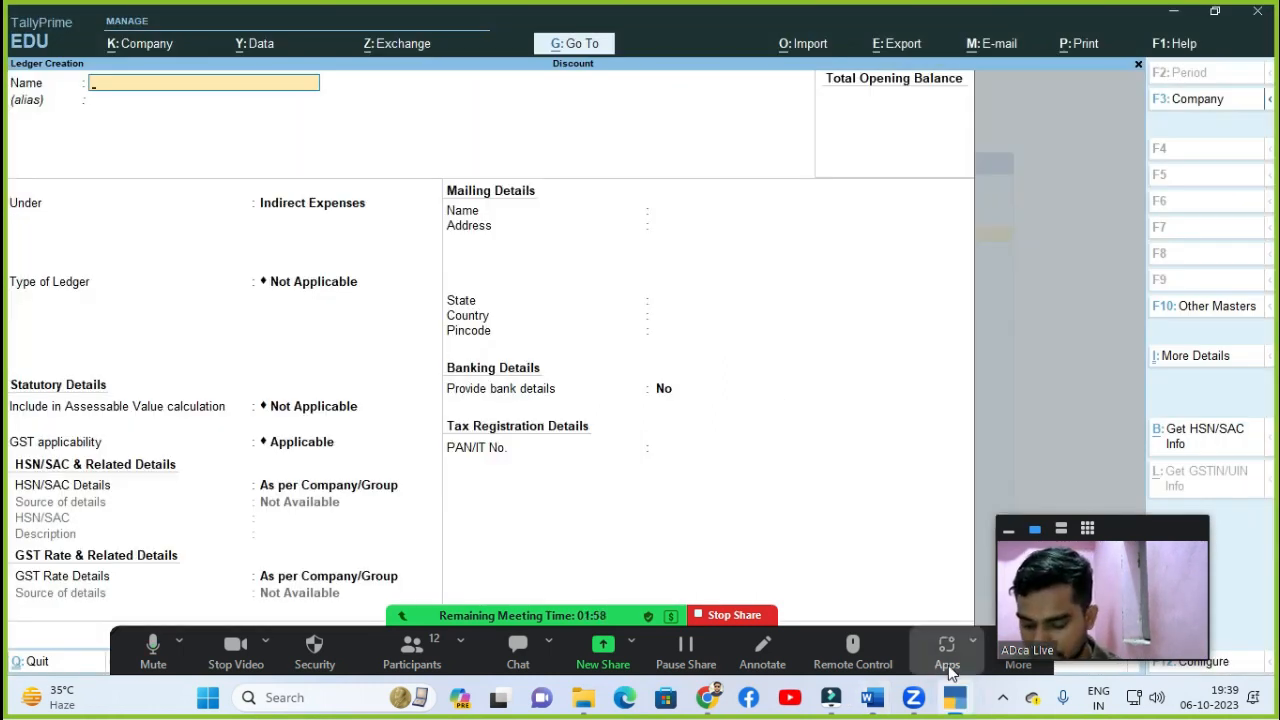
Step: Create a supplier ledger under Sundry Creditors, entering the supplier's full name and keeping the other default details
text(Akaha)
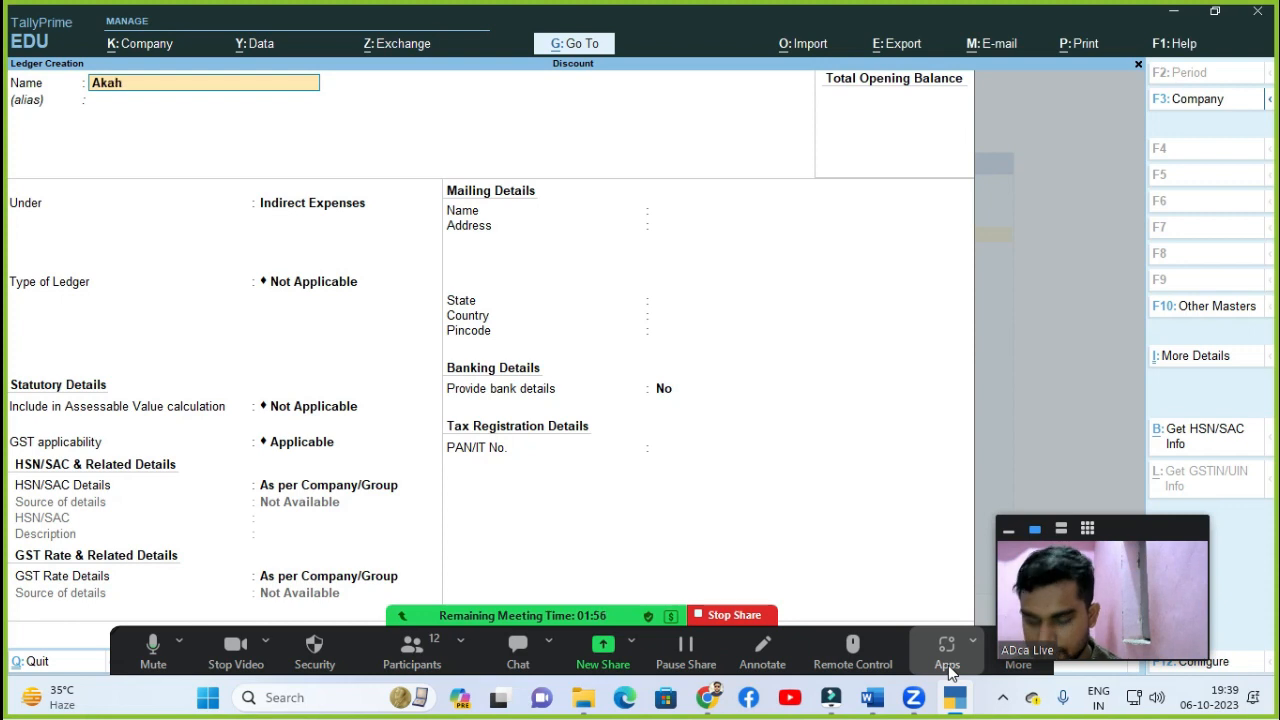
key(BackSpace)
key(BackSpace)
key(BackSpace)
key(BackSpace)
key(BackSpace)
text(A)
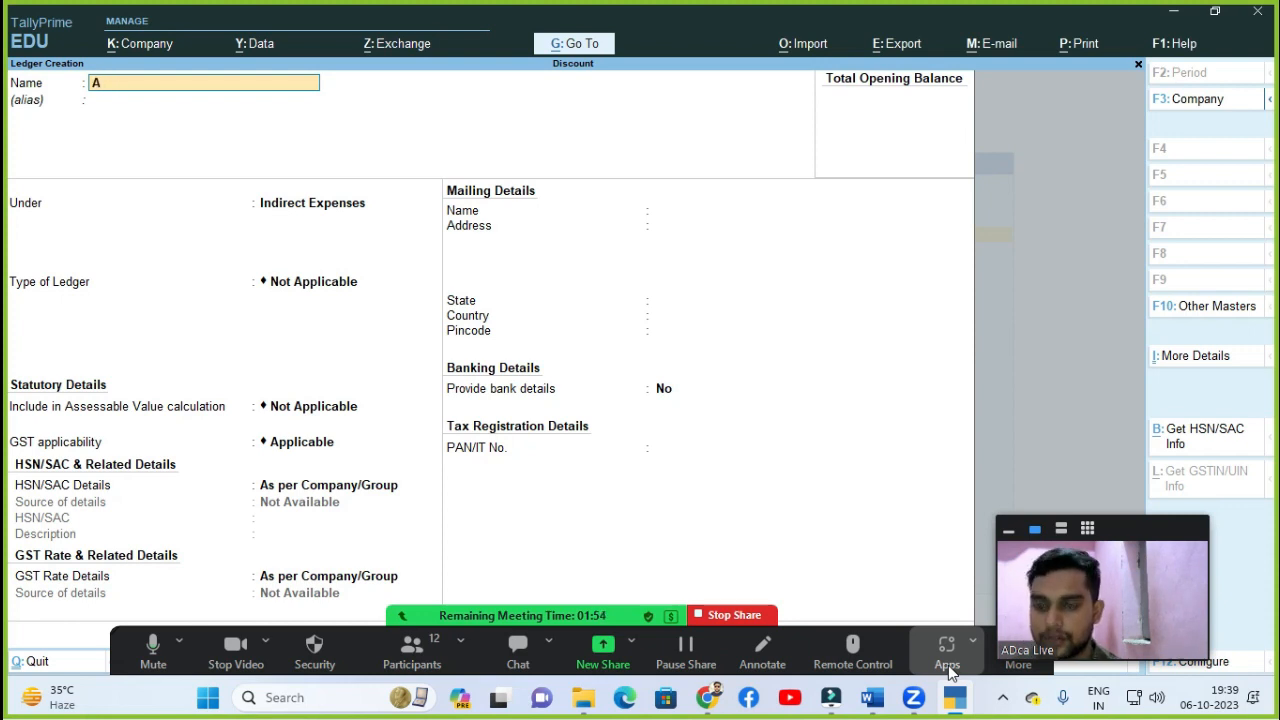
text(kash)
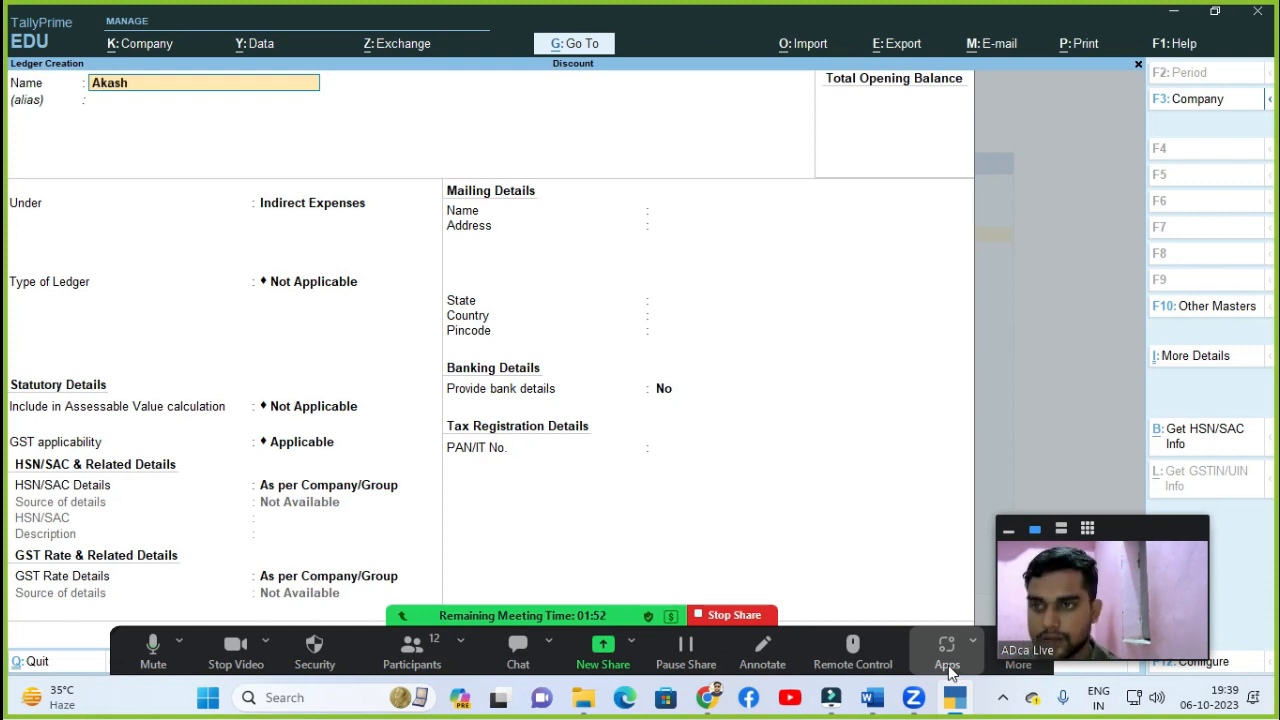
text( Kumar)
key(Return)
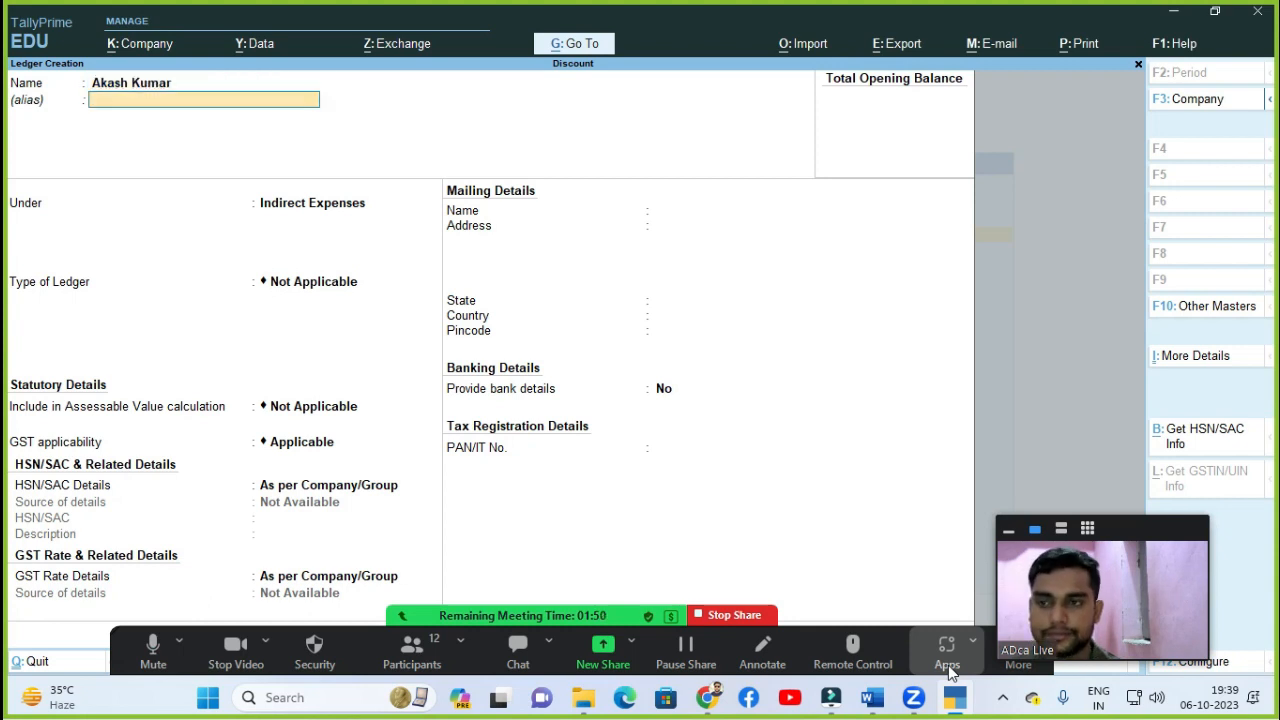
key(Return)
text(Su)
key(Down)
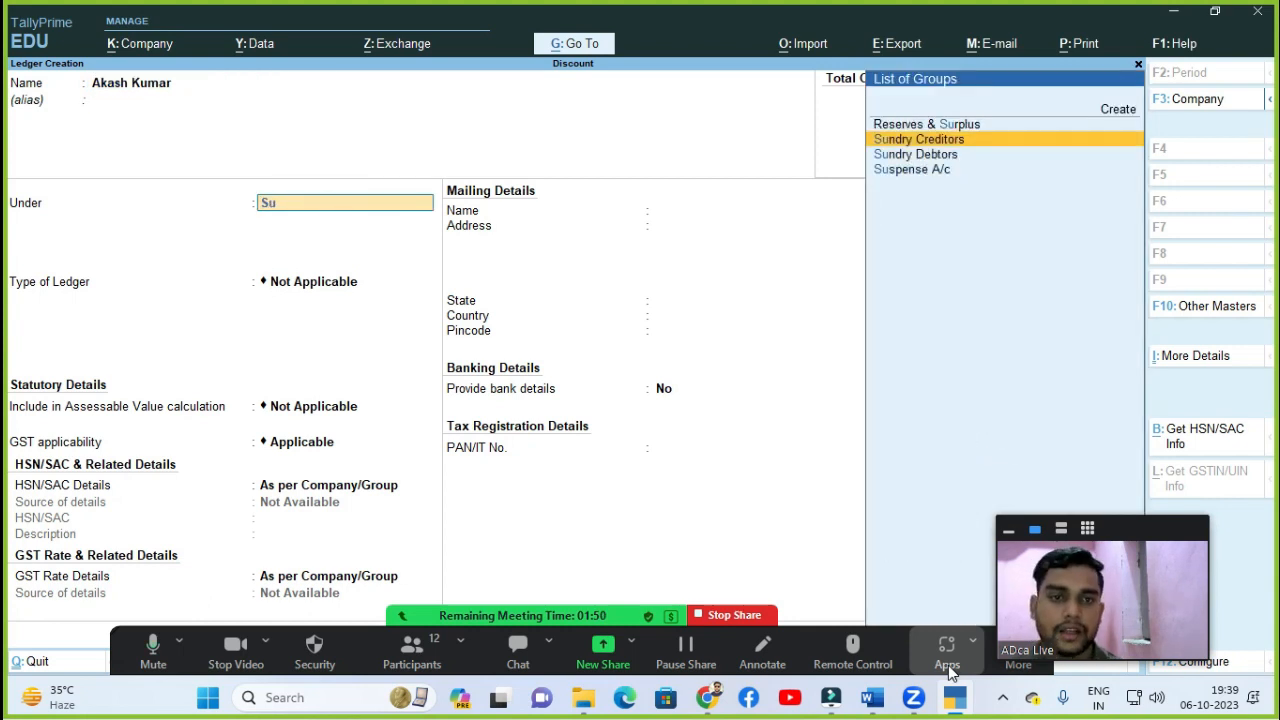
key(Return)
key(ctrl+a)
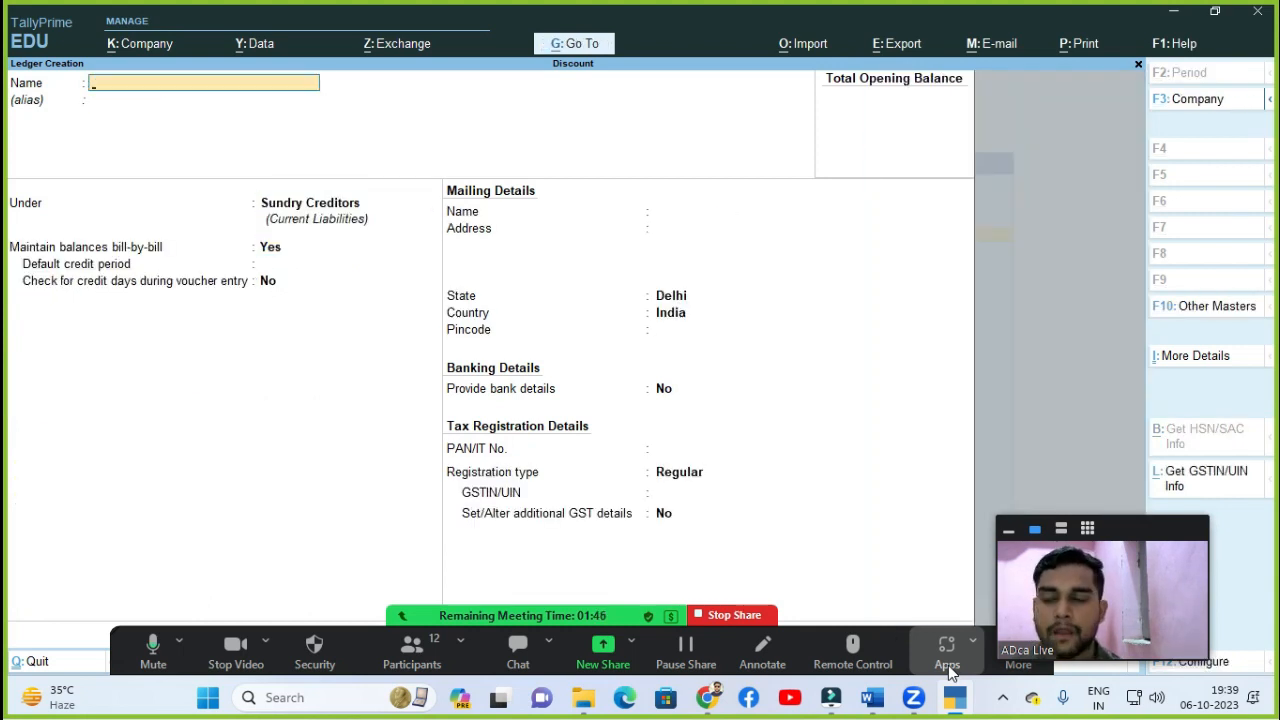
Step: Create a customer ledger under Sundry Debtors, entering the customer's name and keeping bill-by-bill balances at Yes
text(Vimal)
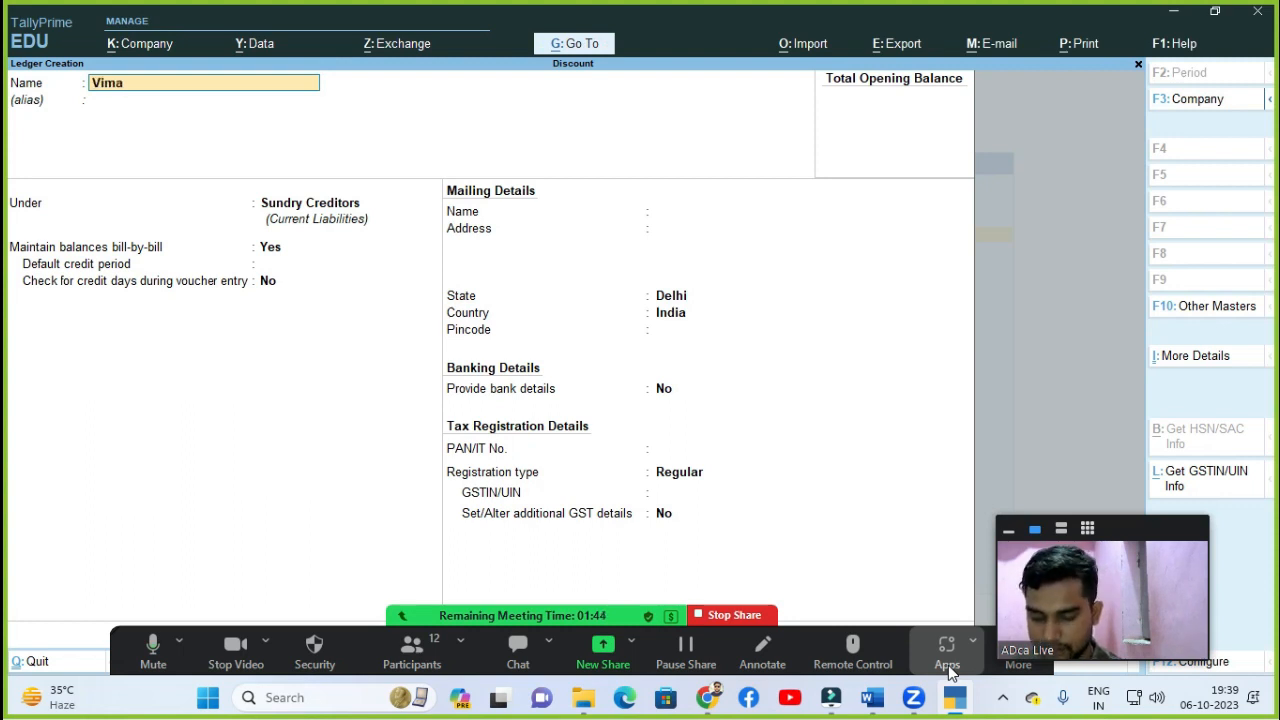
key(Return)
key(Return)
text(Su)
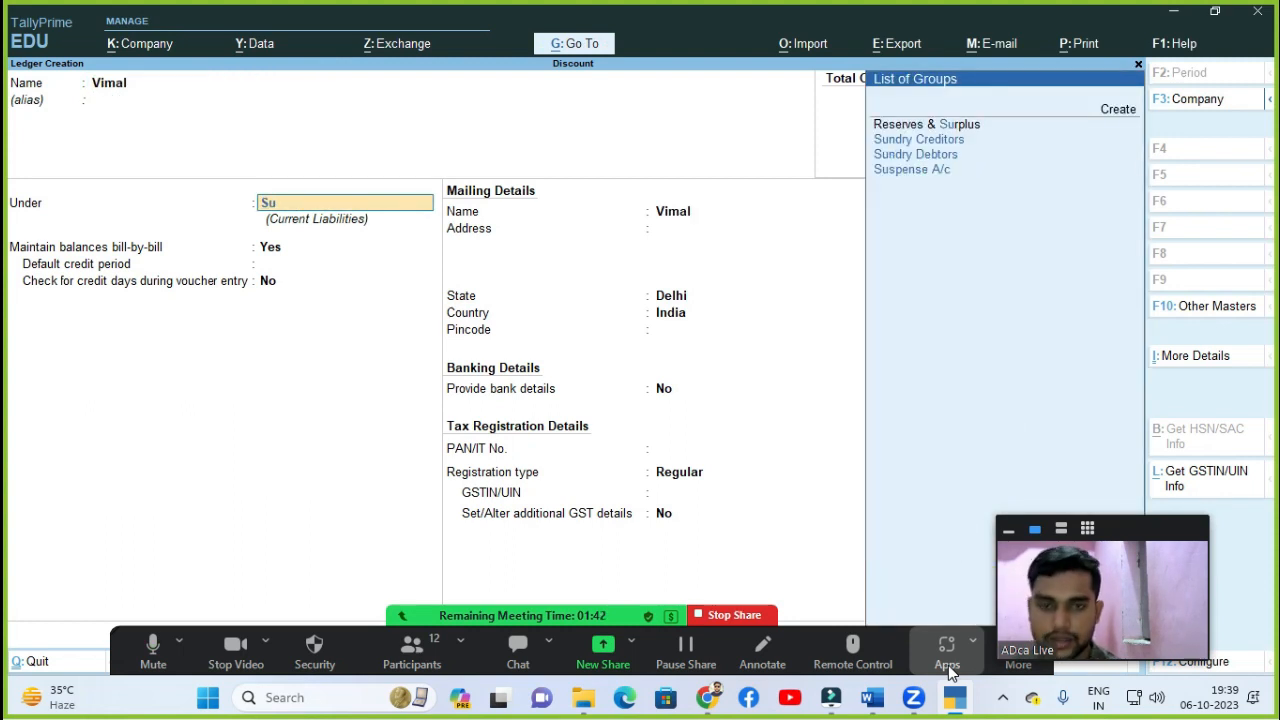
key(Down)
key(Down)
key(Return)
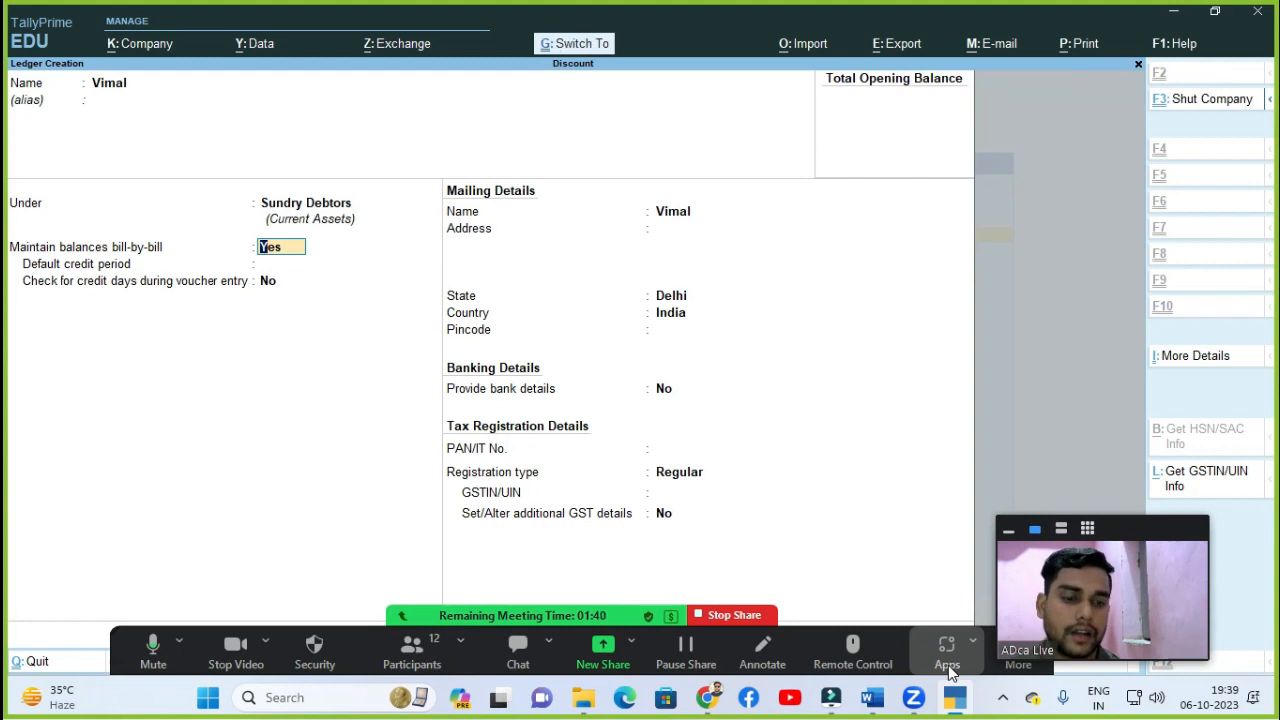
key(ctrl+a)
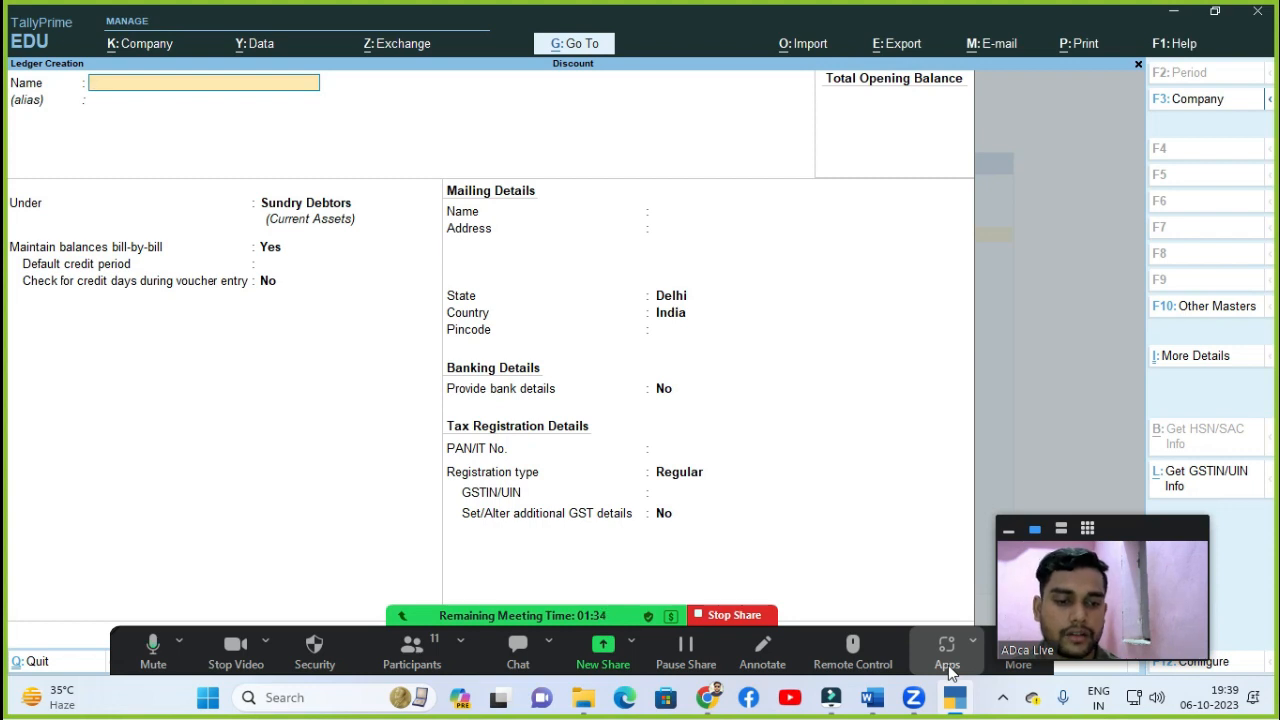
Step: Create a ledger named Purchase A/c under Purchase Accounts with the default settings
text(Purcha)
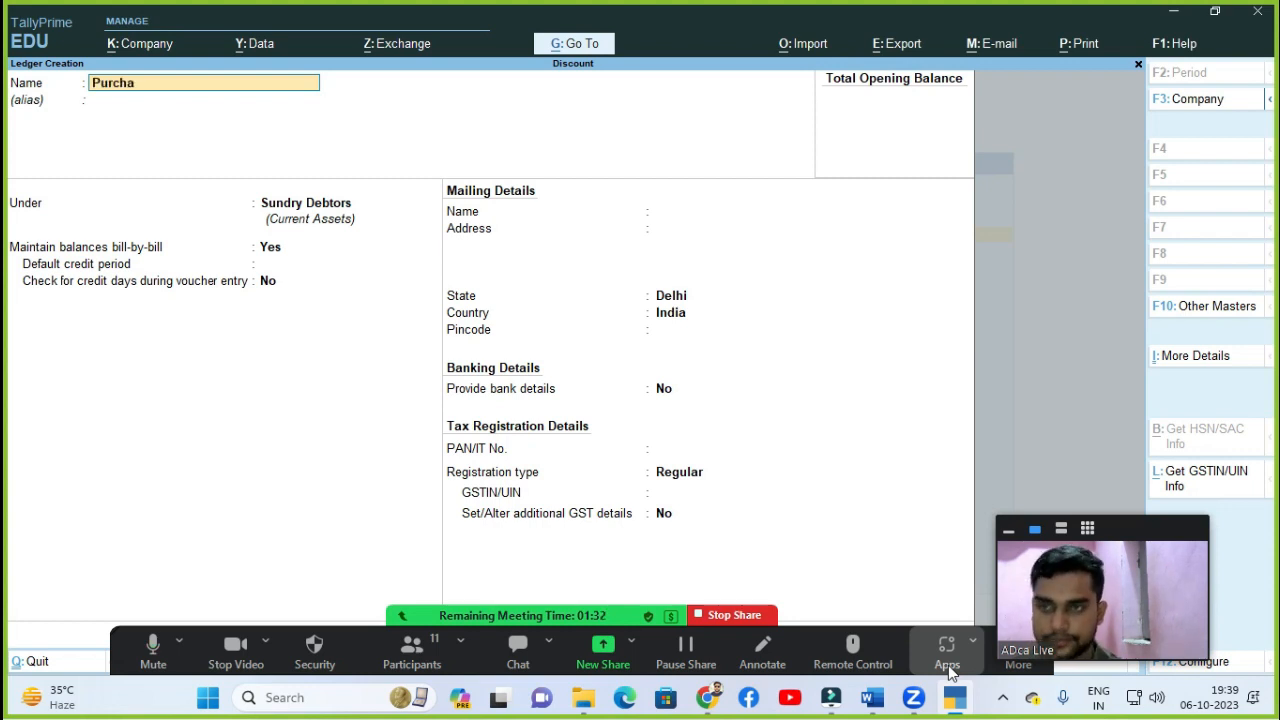
text(se A/c)
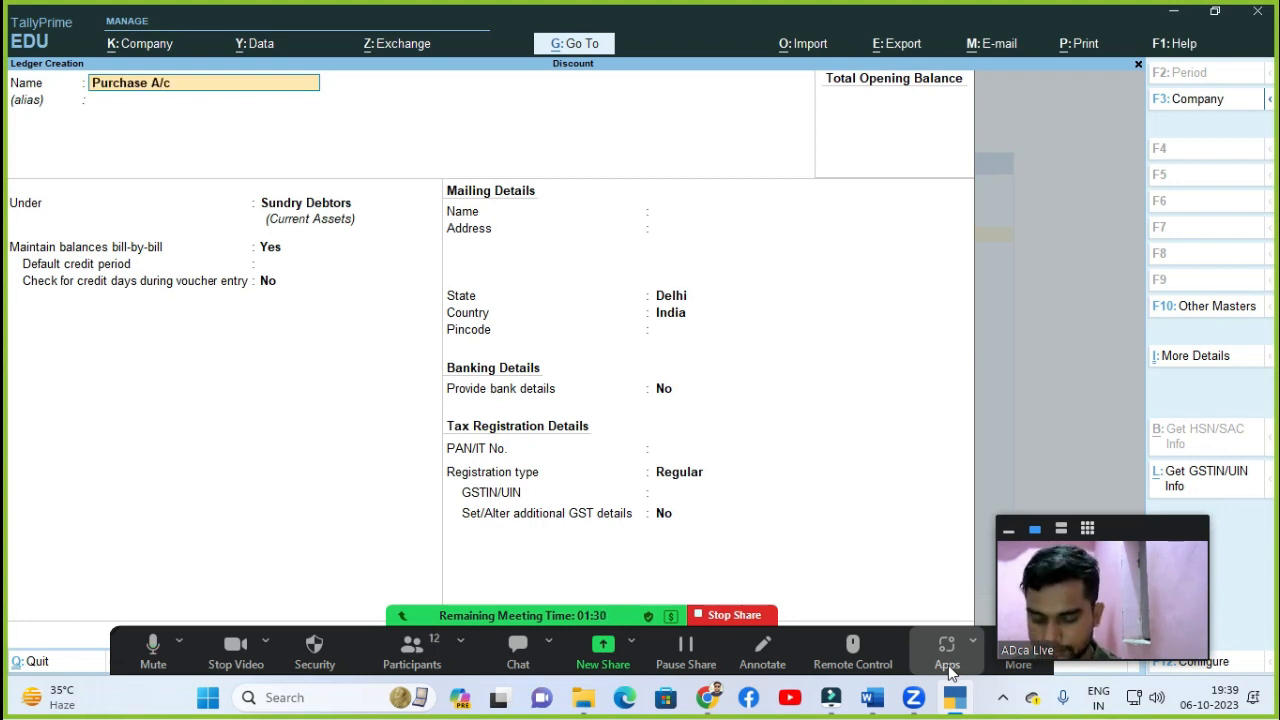
key(Return)
text(Pu)
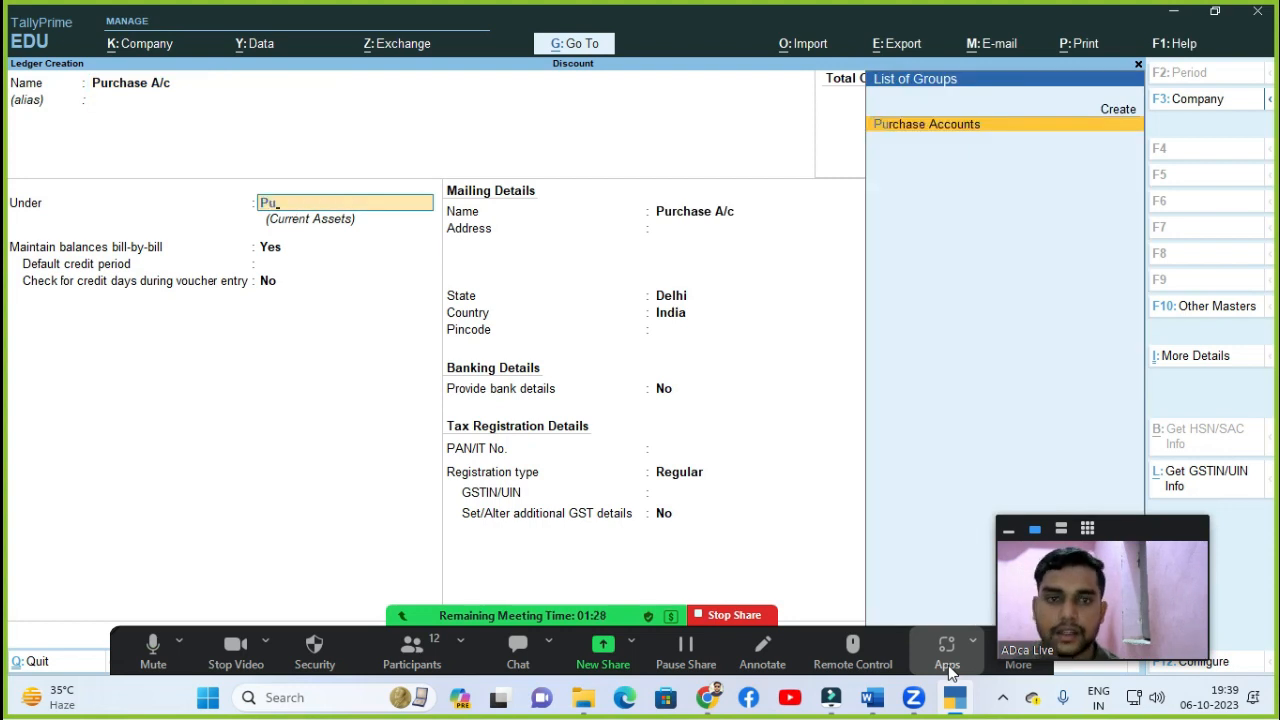
key(Return)
key(ctrl+a)
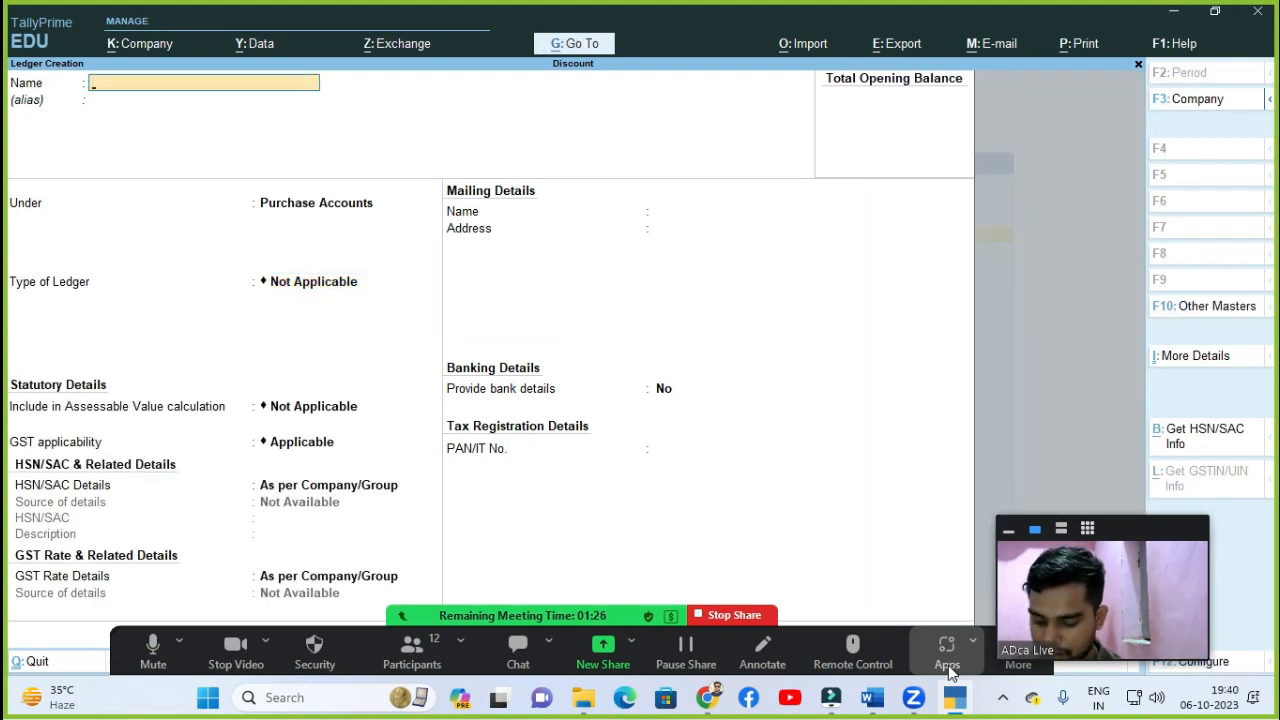
Step: Create a ledger named Sale A/c under Sales Accounts with the default settings
text(Sale A/c)
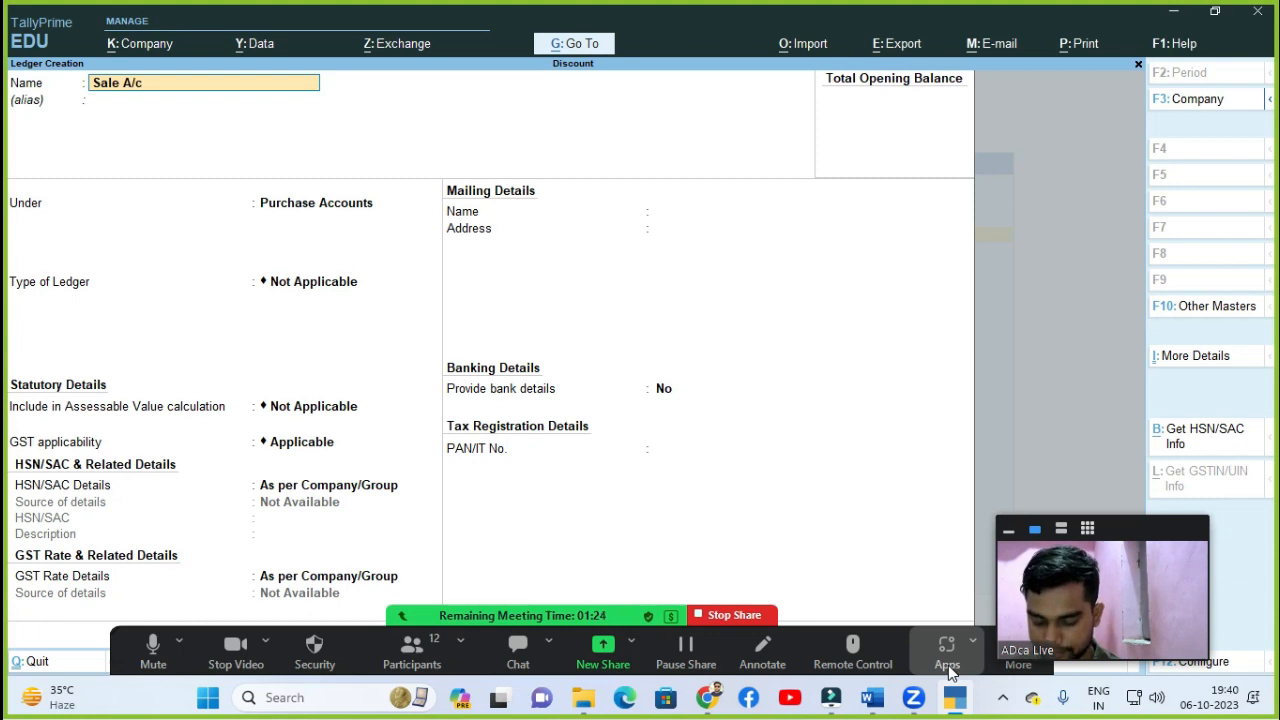
key(Return)
text(Sa)
key(Return)
key(ctrl+a)
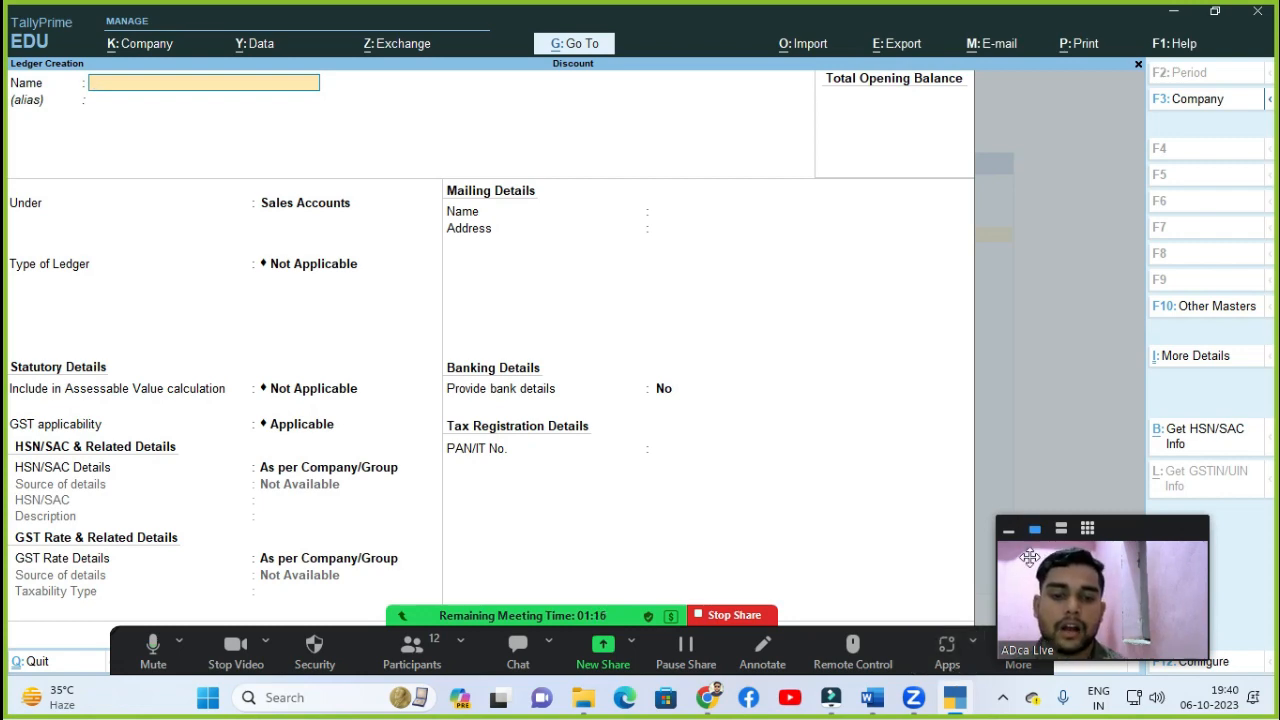
Step: Switch to the Word notes and read Step 3 and Step 4 of the Discount section
click(873, 700)
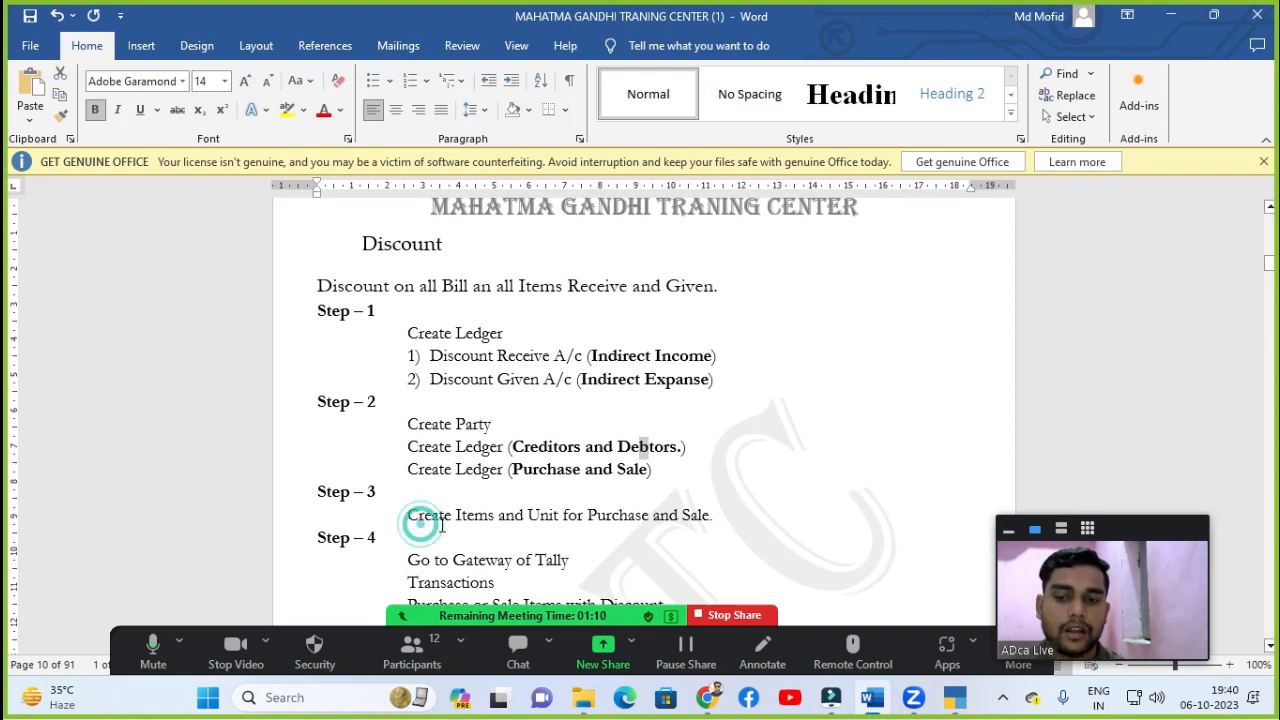
drag(408, 515, 497, 515)
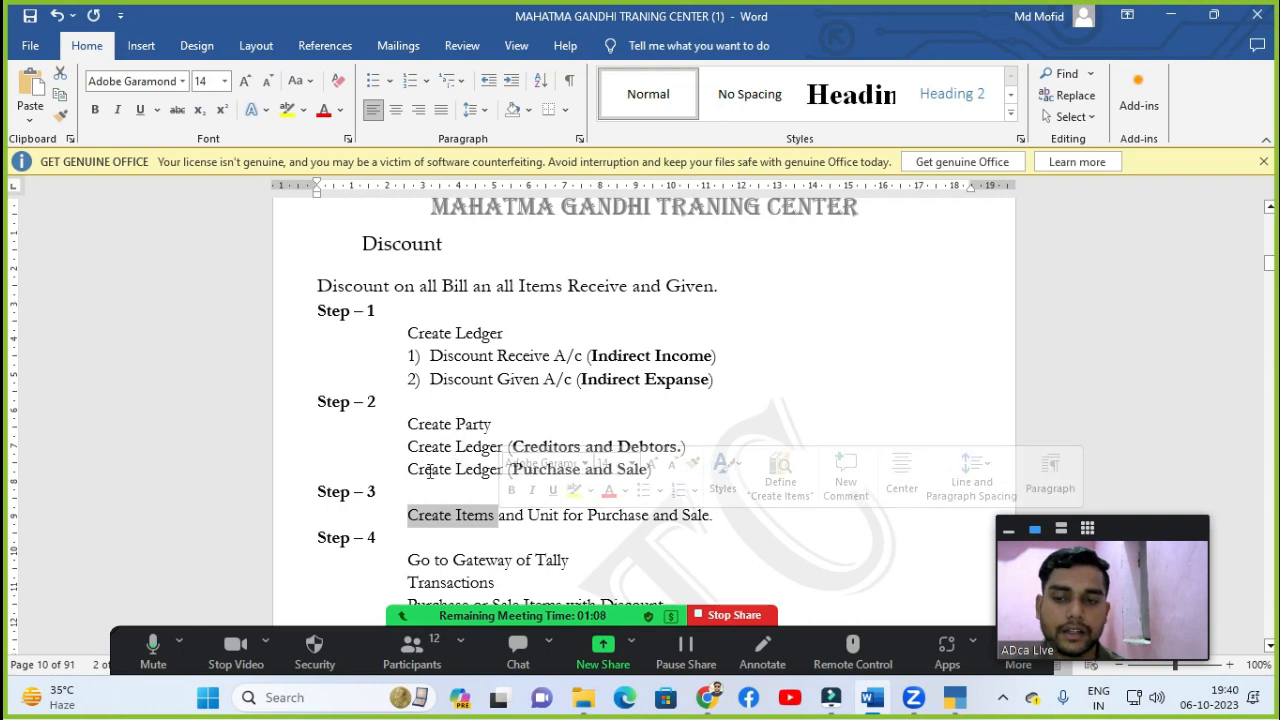
drag(314, 491, 362, 491)
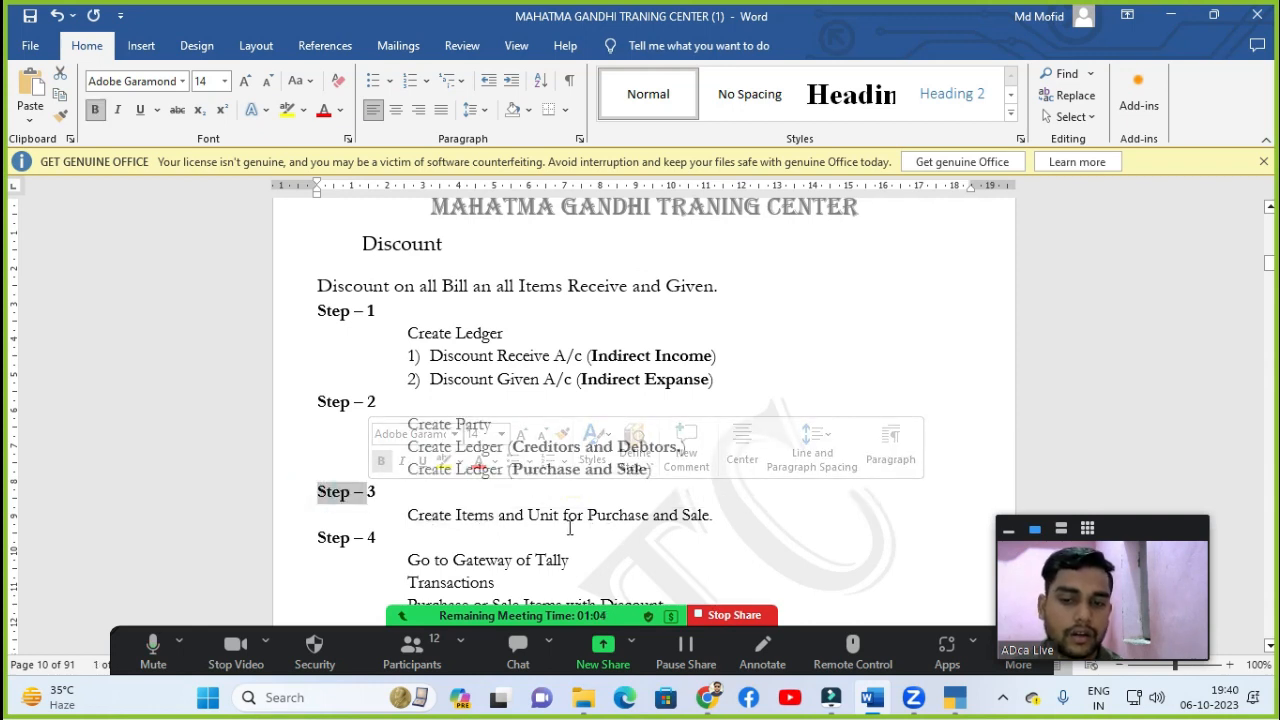
drag(587, 515, 733, 537)
click(733, 537)
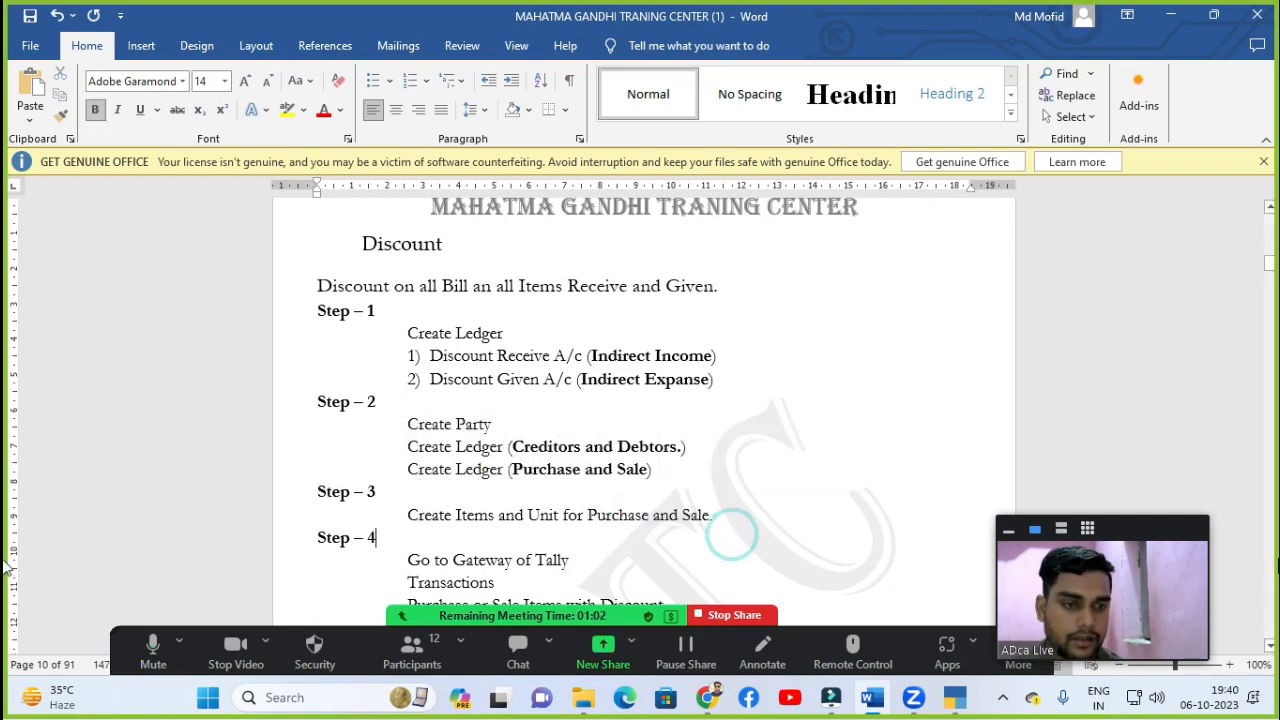
click(1269, 645)
click(1269, 645)
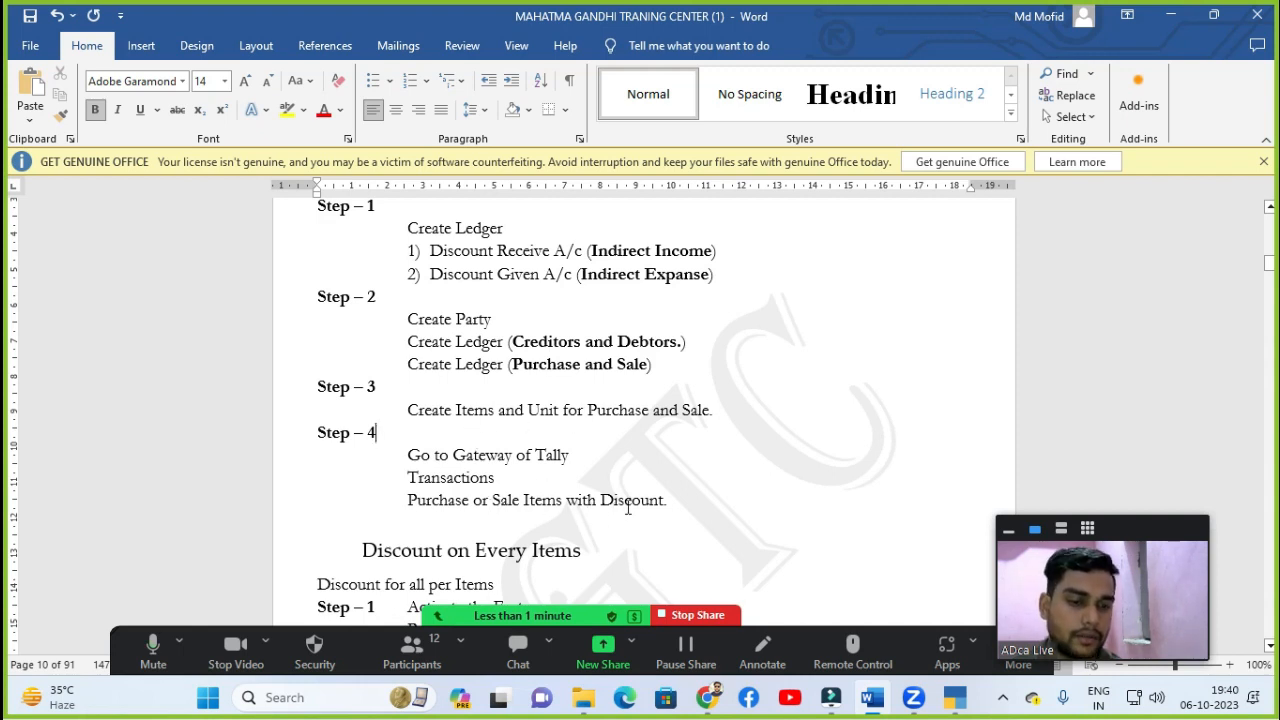
Step: Switch to TallyPrime, leave ledger creation and open a new purchase voucher in the Discount company
click(955, 700)
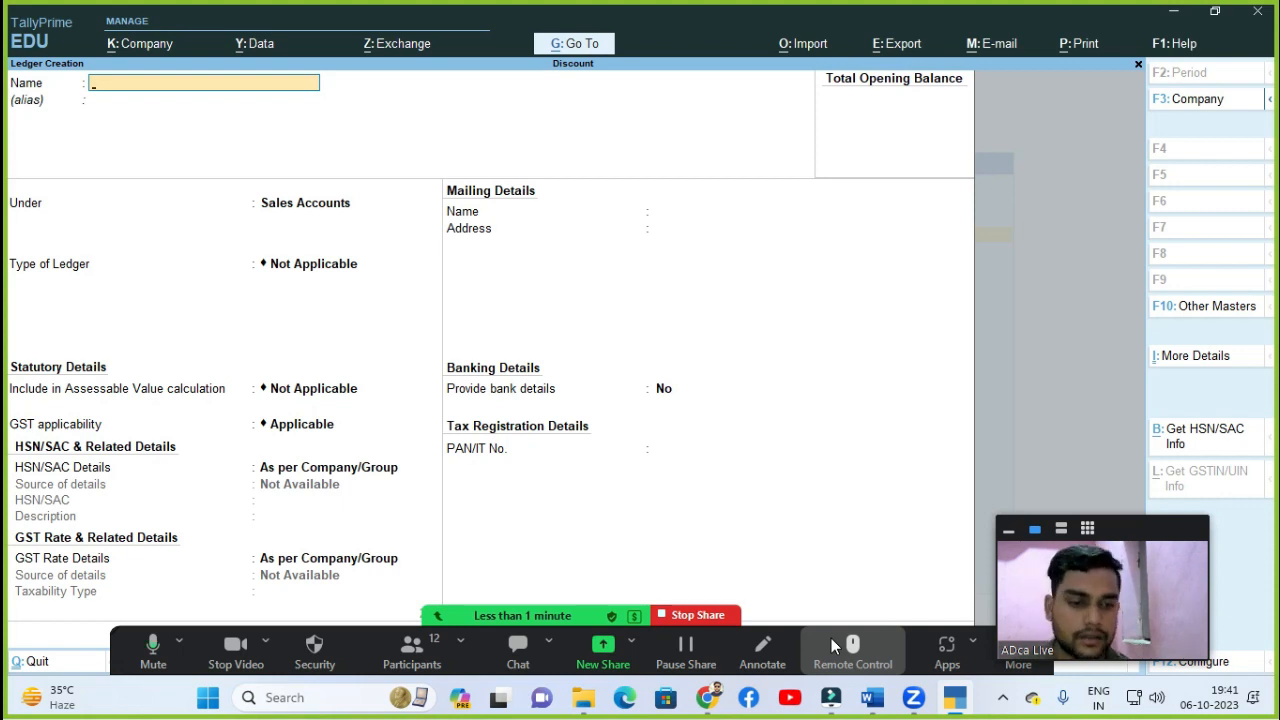
key(Escape)
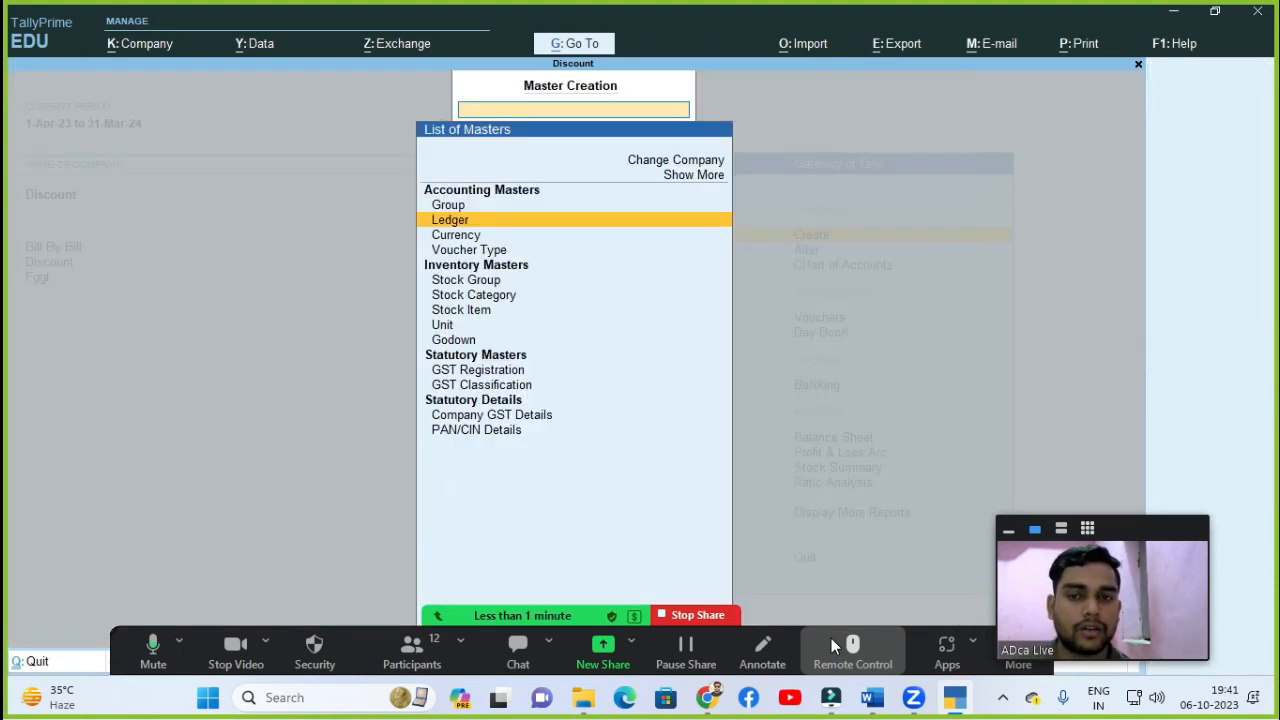
key(Escape)
key(Down)
key(Down)
key(Down)
key(Return)
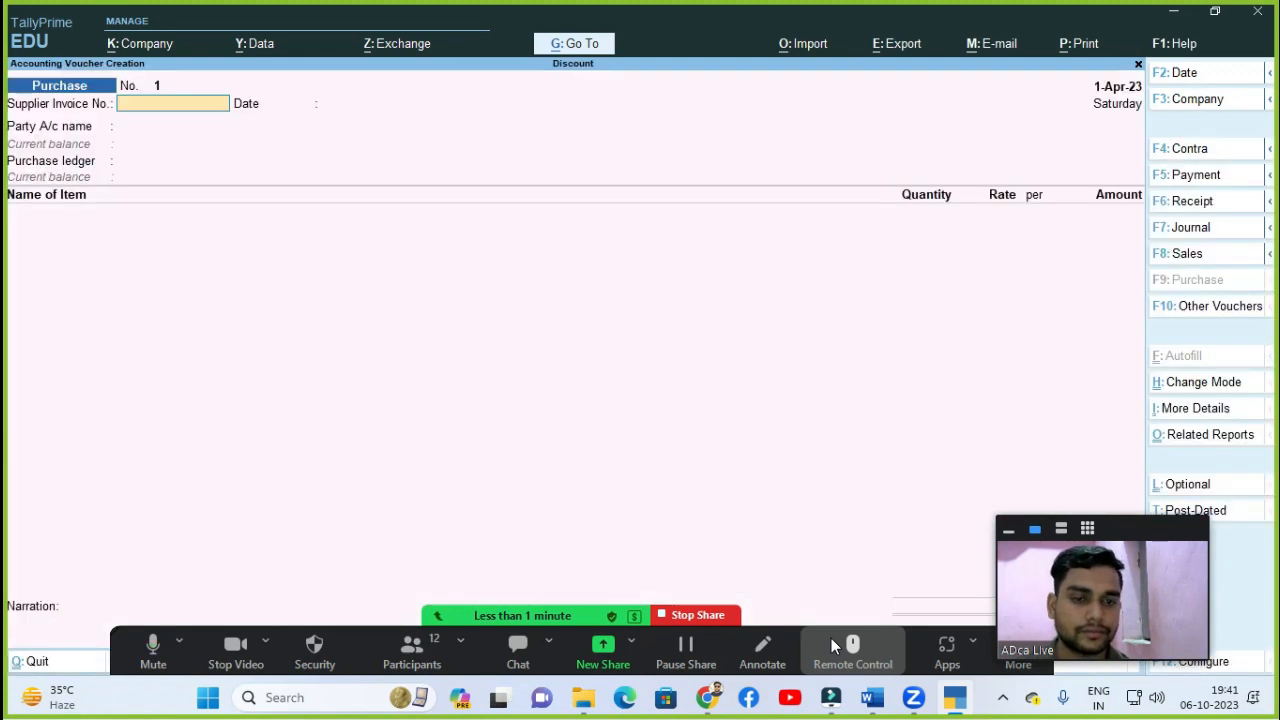
Step: Recheck the Word notes, return to TallyPrime and fill the purchase voucher header with supplier invoice number 01, the creditor party and Purchase A/c
click(871, 698)
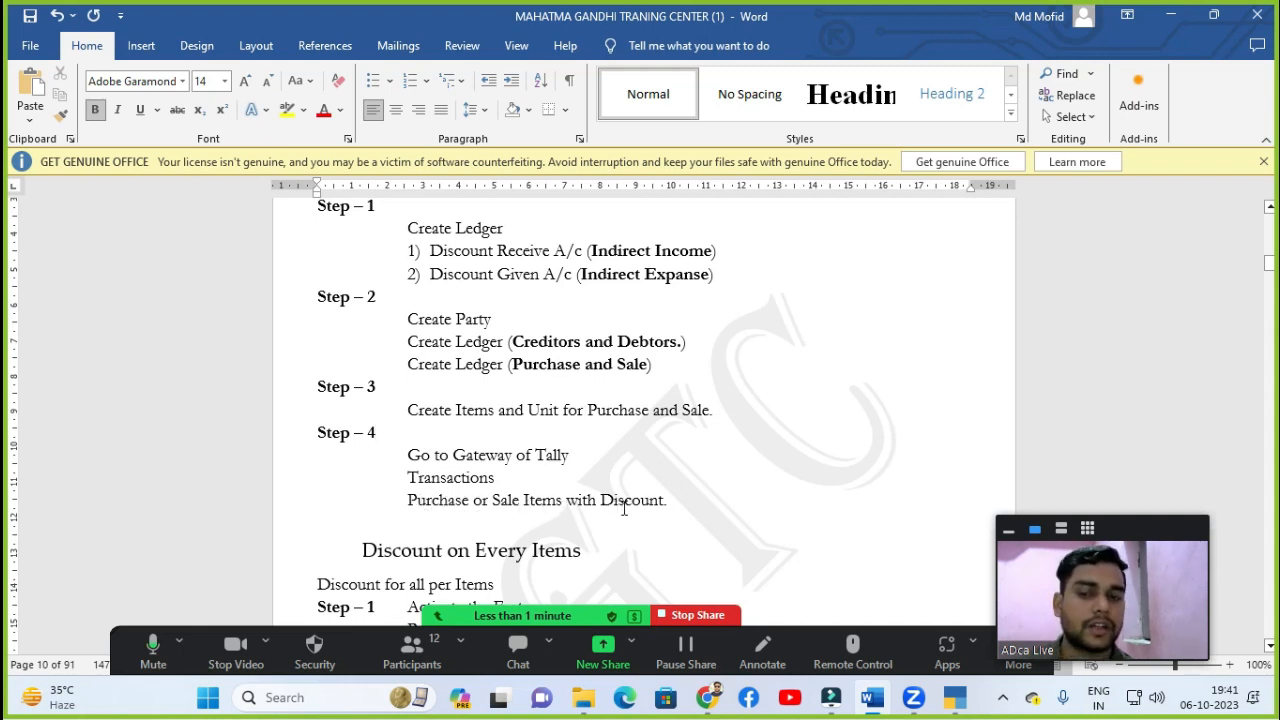
key(alt+Tab)
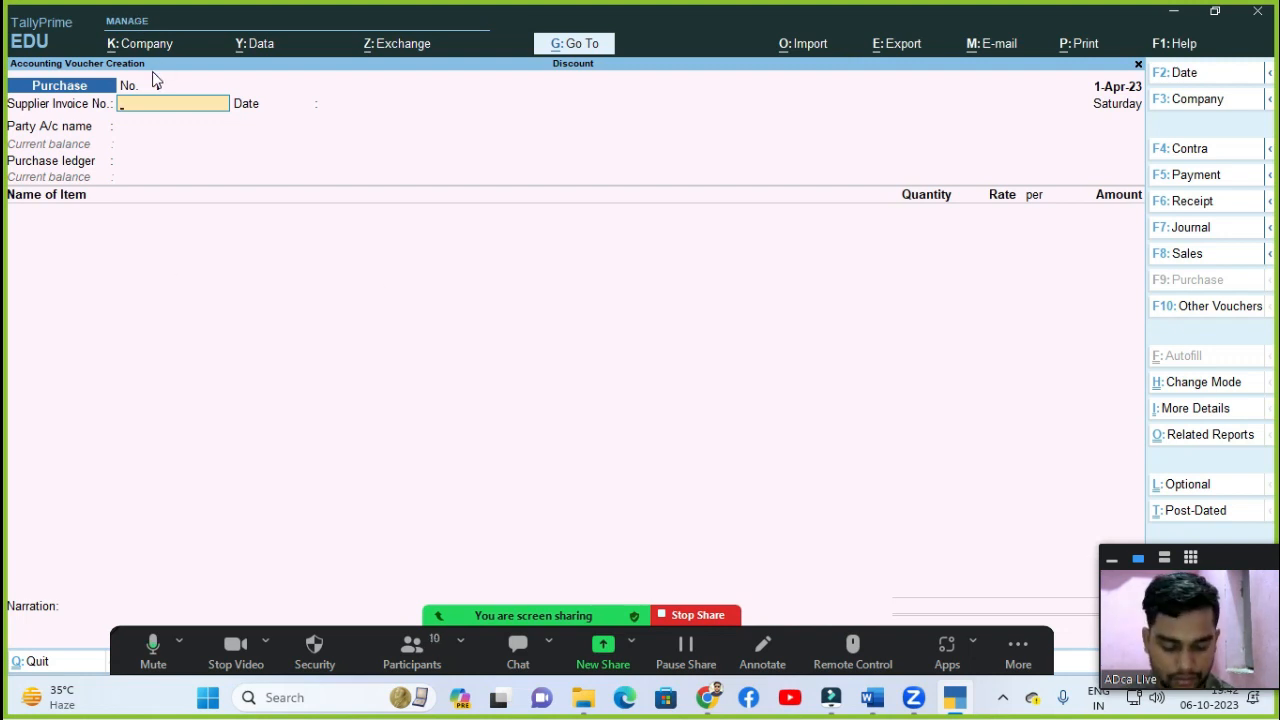
text(01)
key(Return)
key(Return)
key(Down)
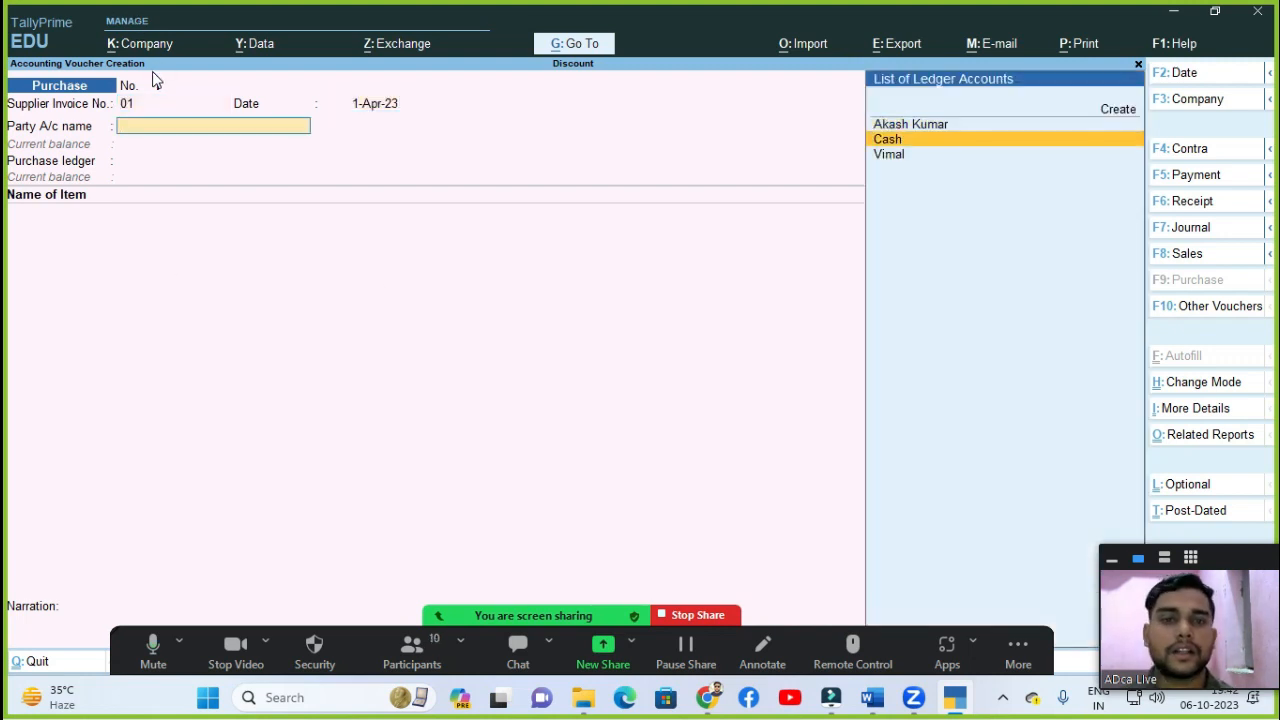
key(Up)
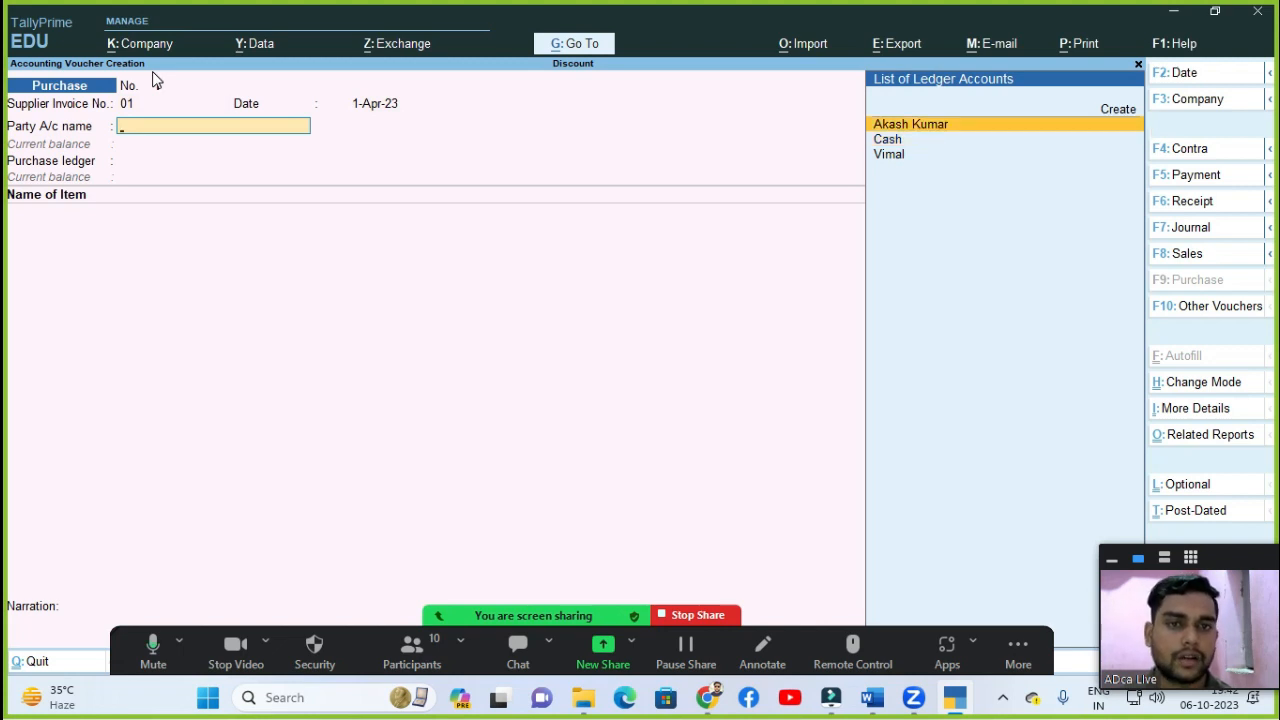
key(Return)
key(ctrl+a)
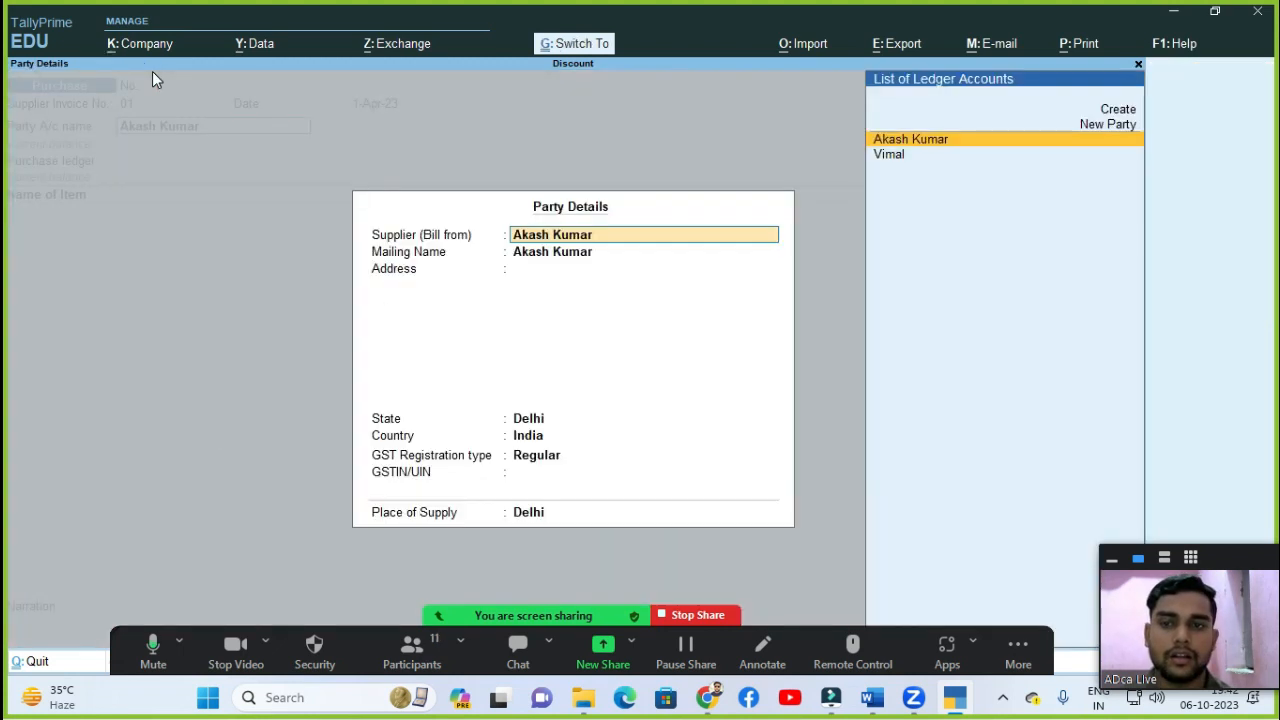
key(ctrl+a)
key(Return)
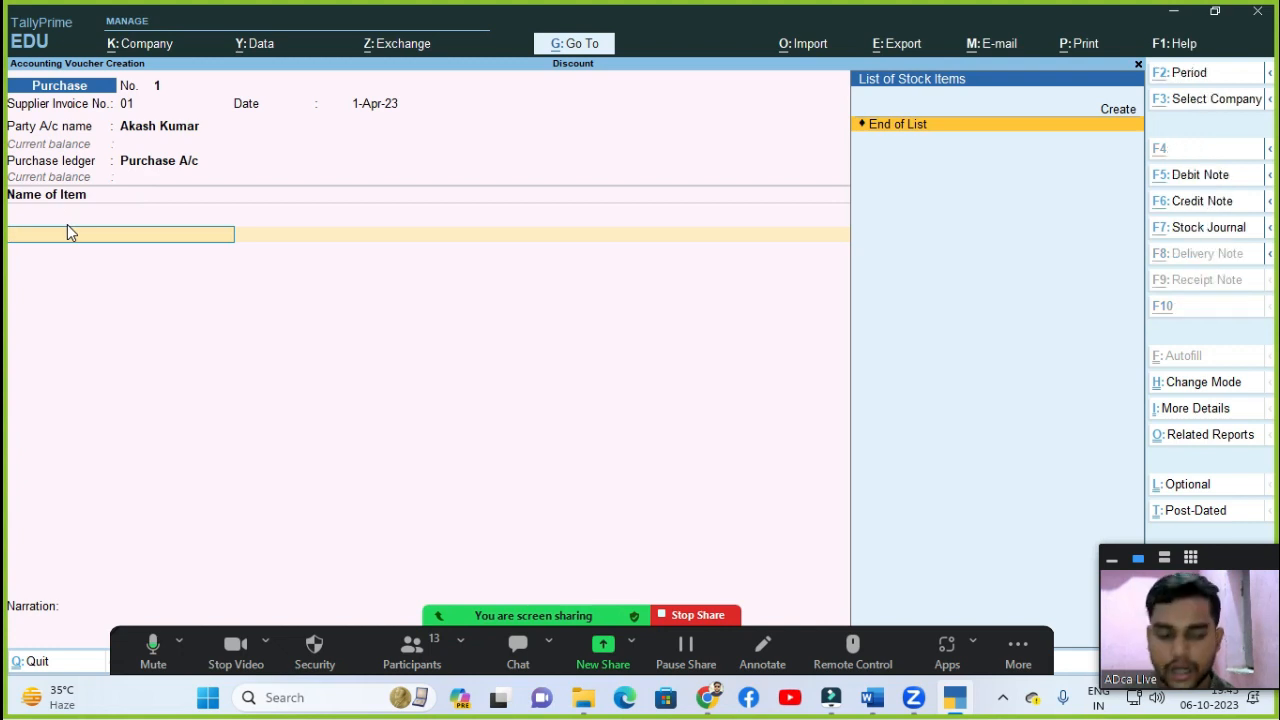
Step: Start a new stock item from the purchase voucher, name it Jeans and place it under Primary
key(alt+c)
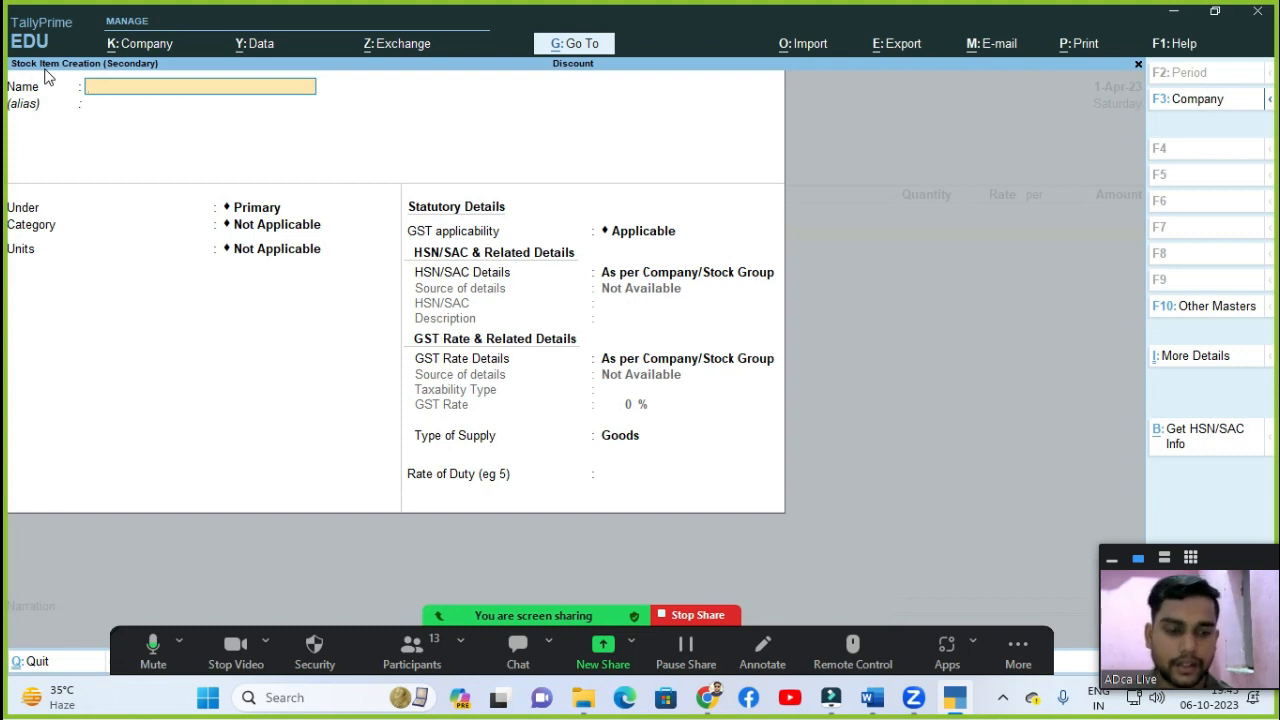
text(PEn)
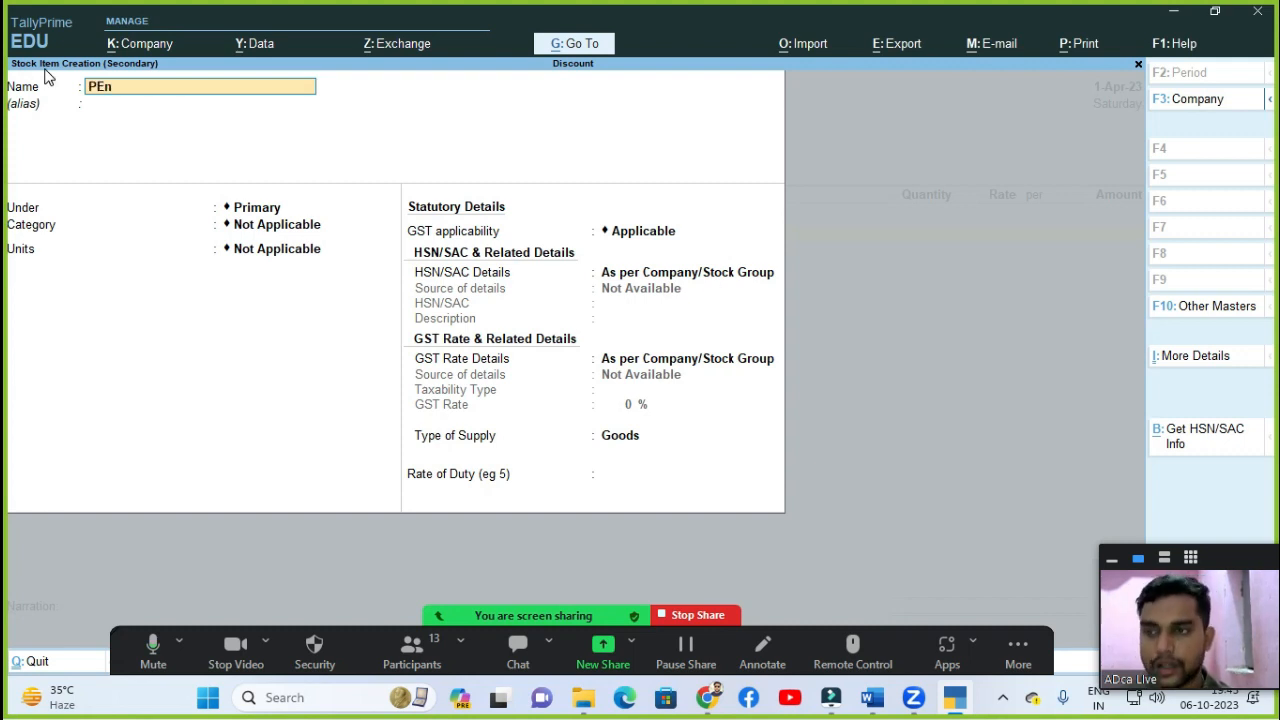
key(Return)
key(BackSpace)
text(Jeans)
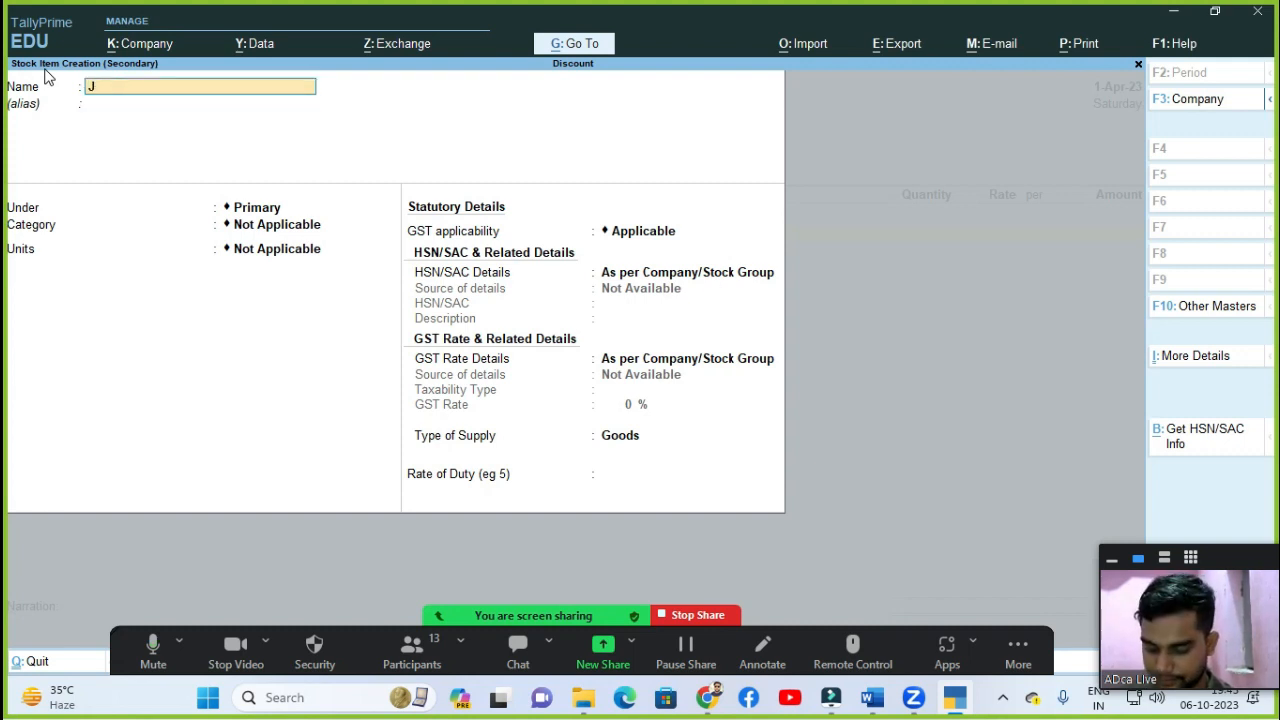
key(Return)
key(Return)
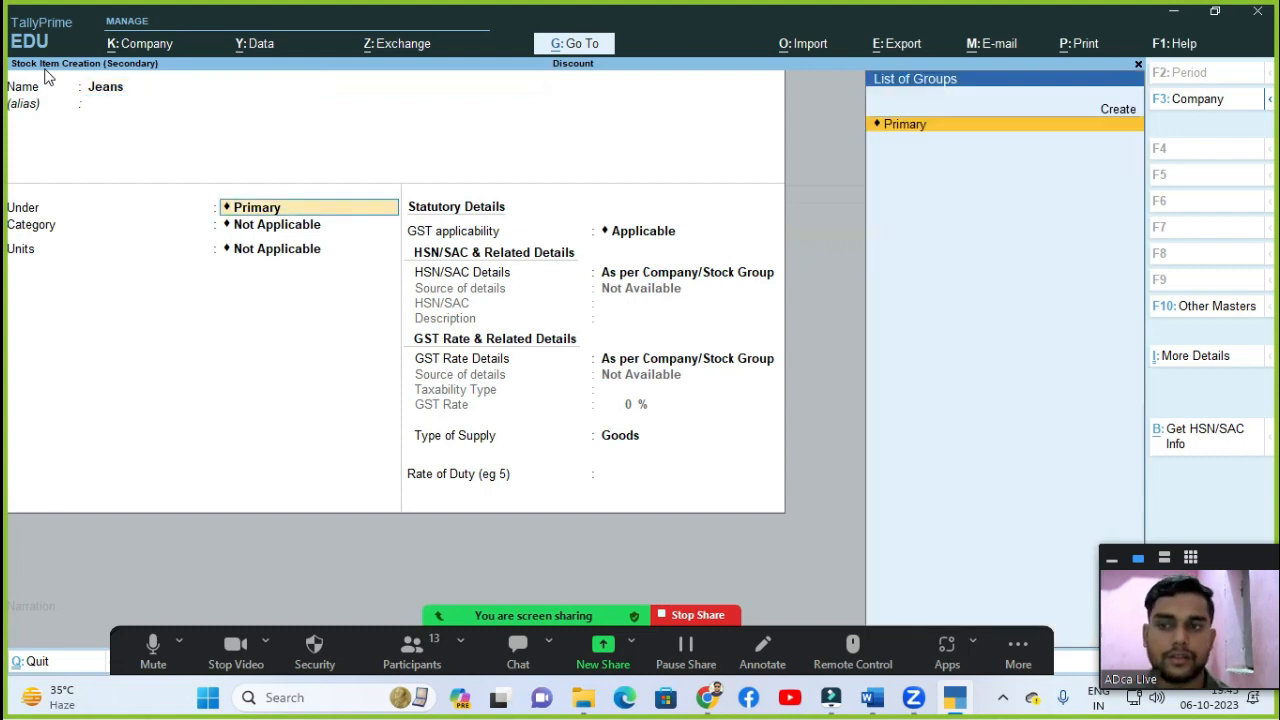
key(Return)
Step: Create a simple unit Pcs with 0 decimal places for Jeans and save the stock item with default GST details
key(alt+c)
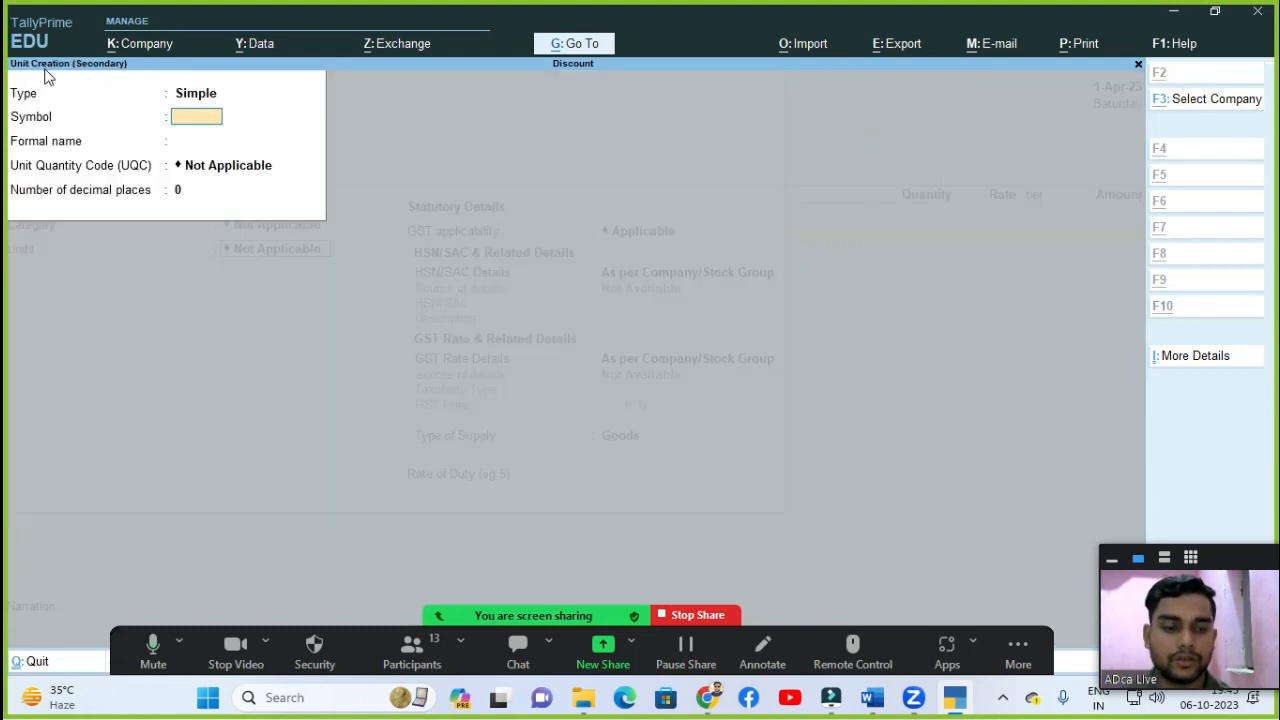
text(p)
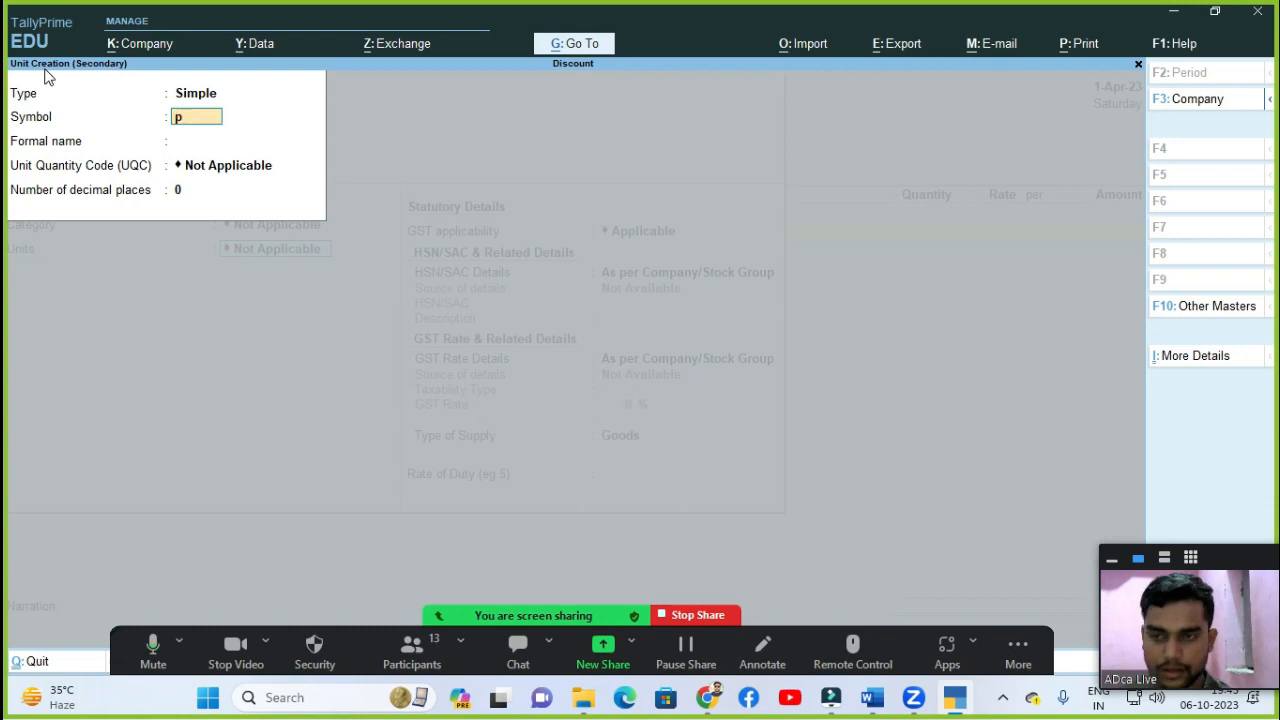
key(BackSpace)
text(P)
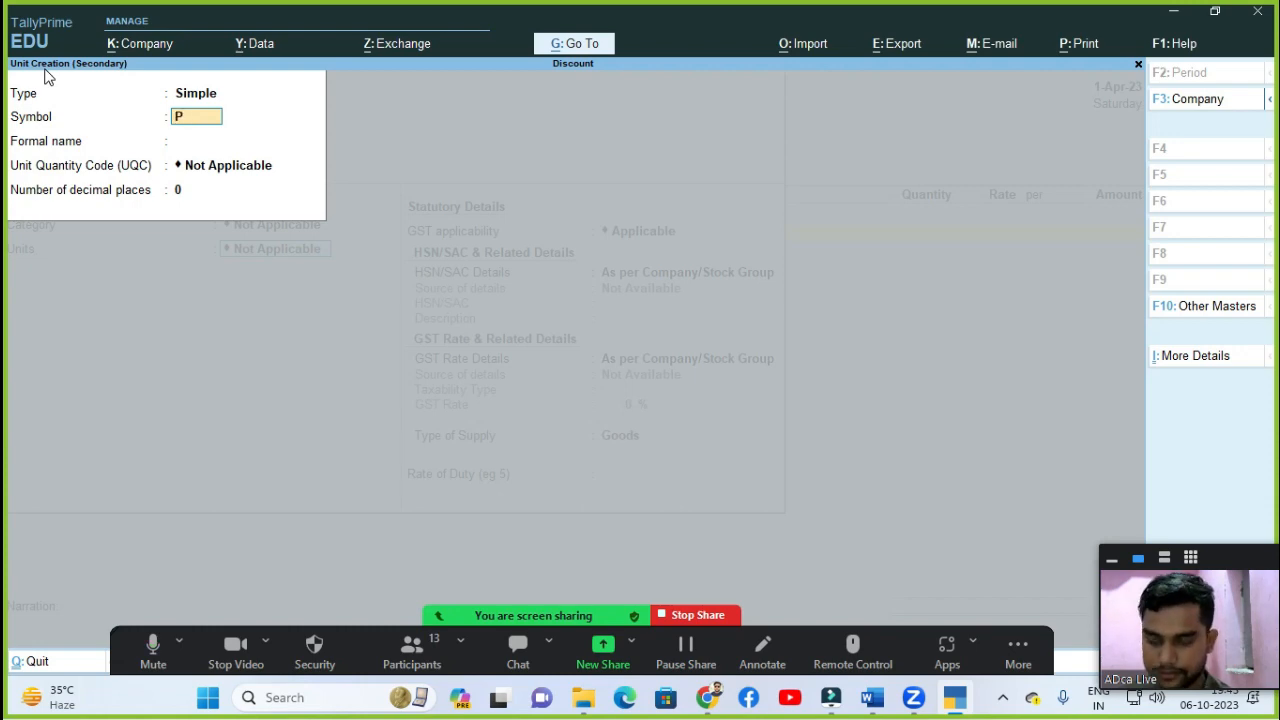
key(Return)
key(Return)
key(Return)
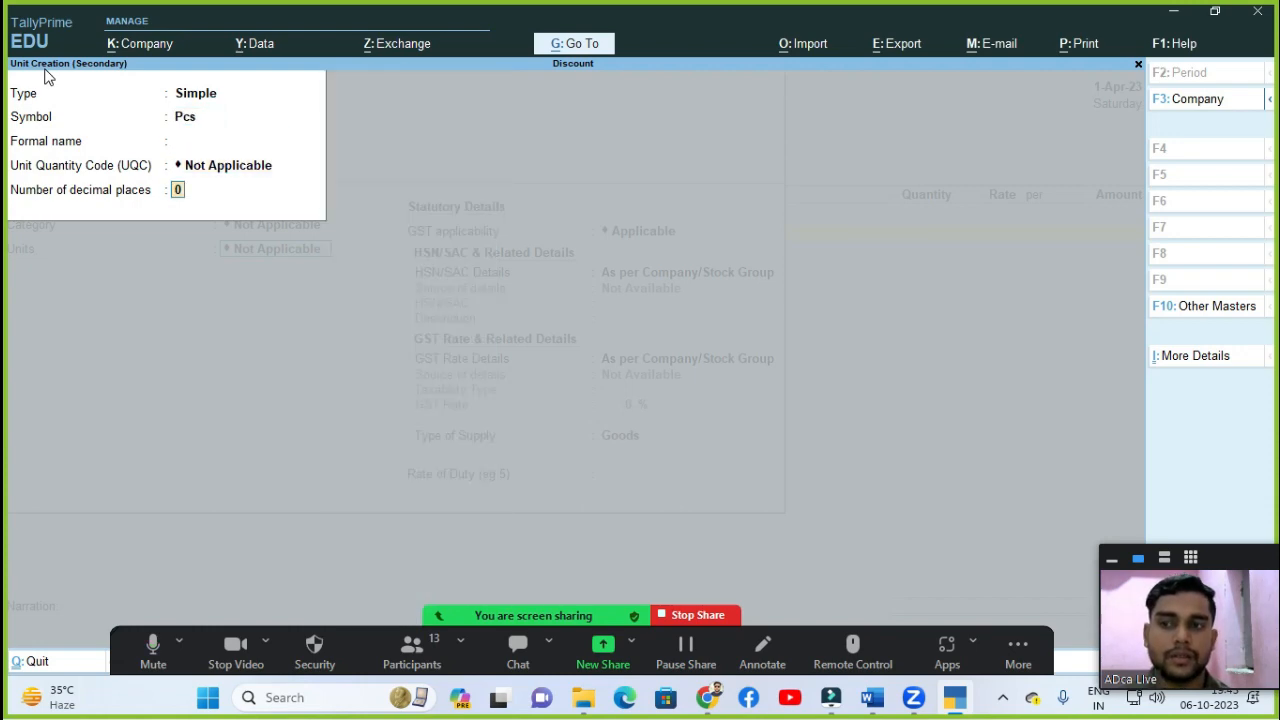
key(Return)
key(Return)
key(Return)
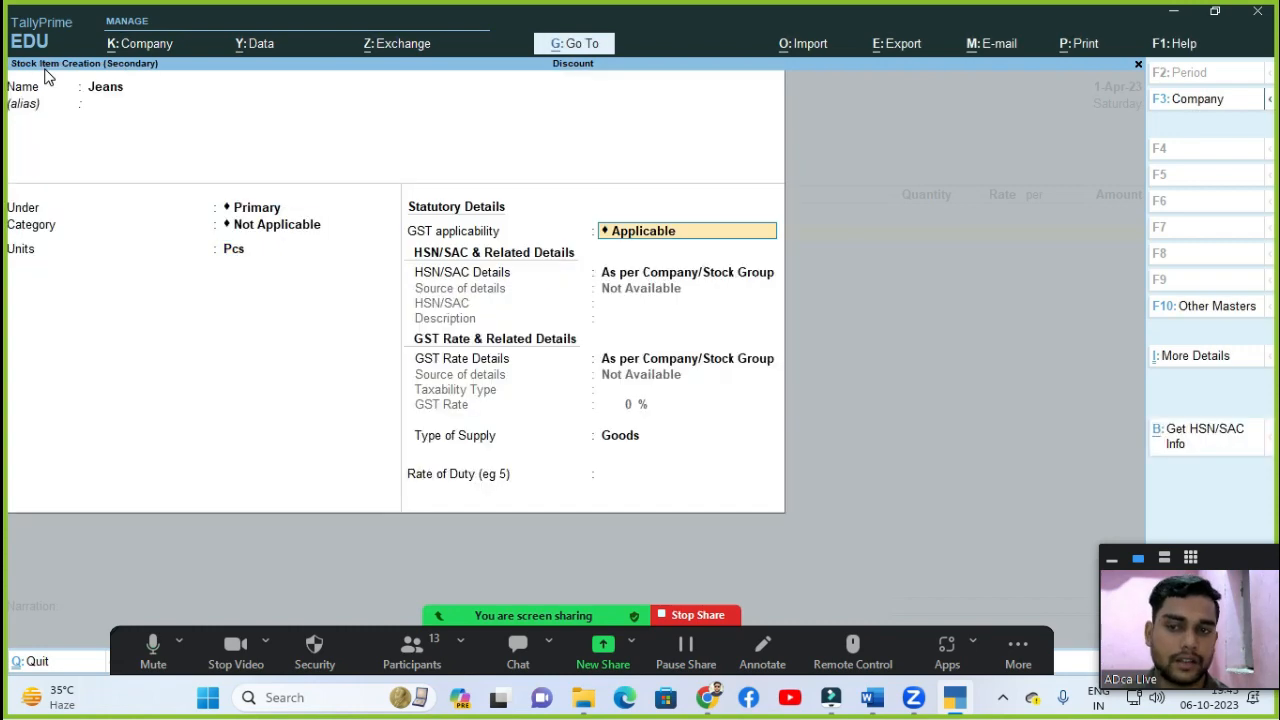
key(ctrl+a)
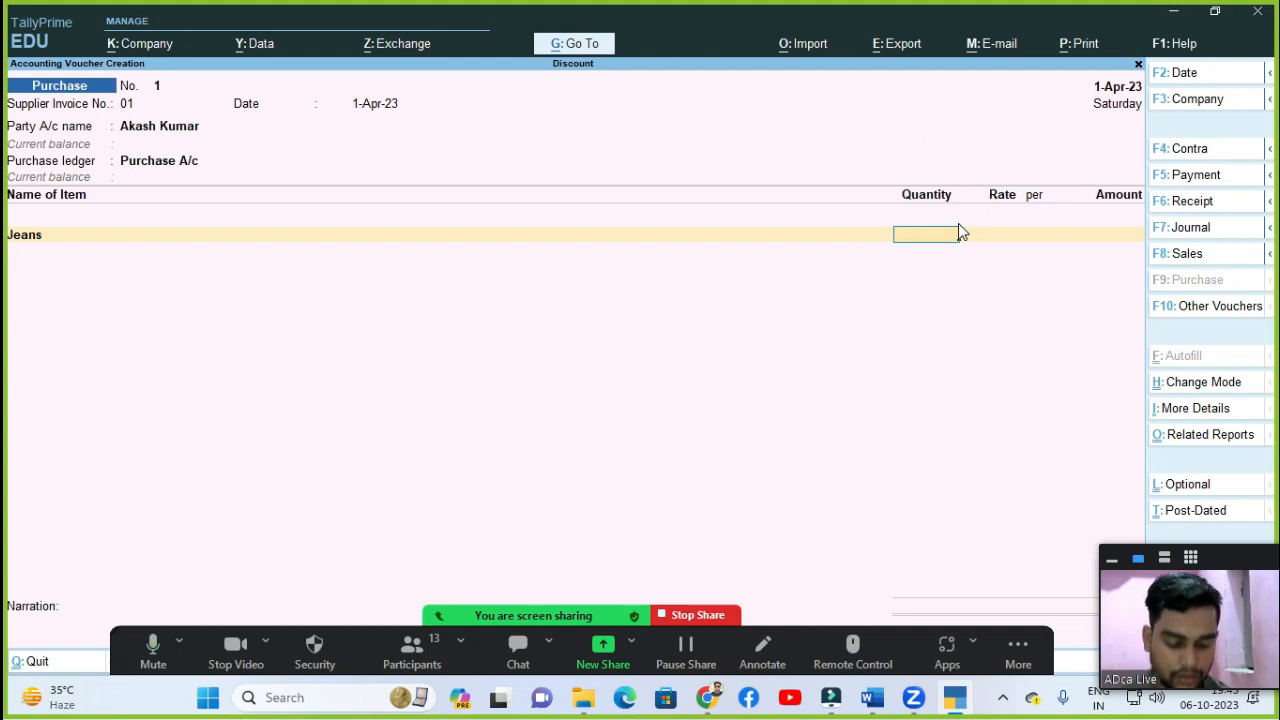
Step: Enter a quantity of 50 Pcs at a rate of 500 for Jeans in the purchase voucher
text(500)
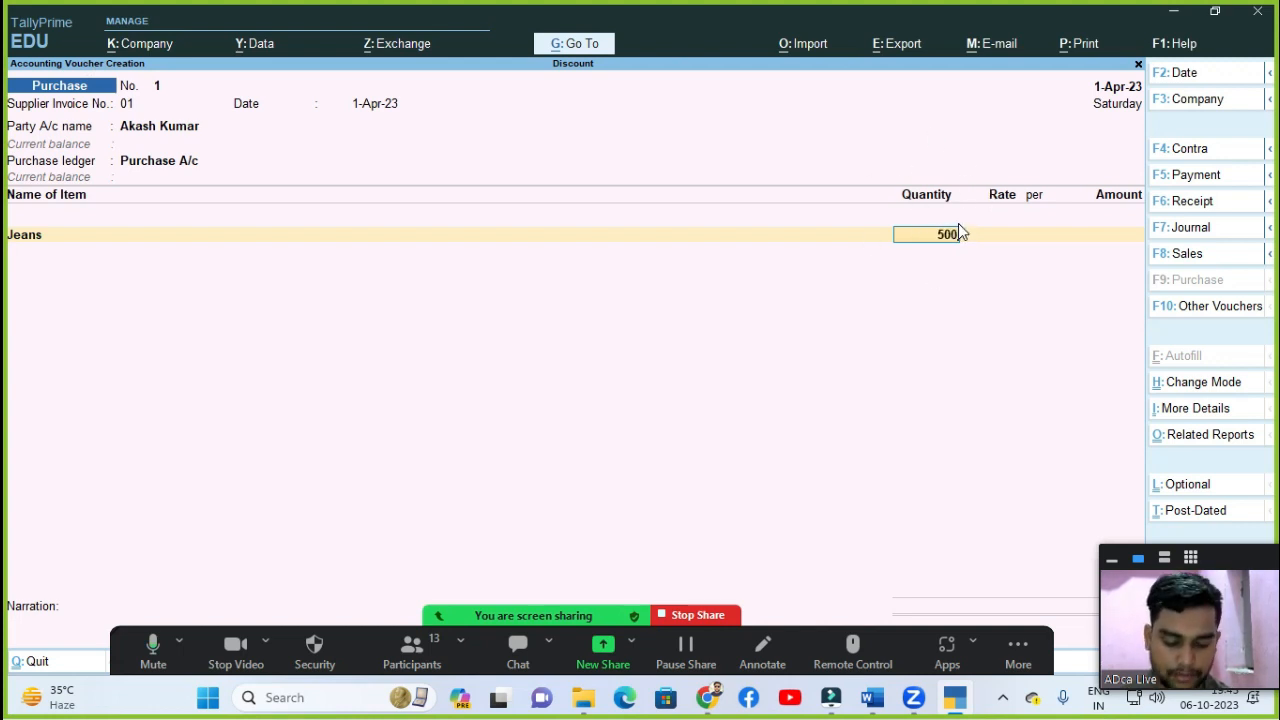
key(BackSpace)
key(Return)
text(500)
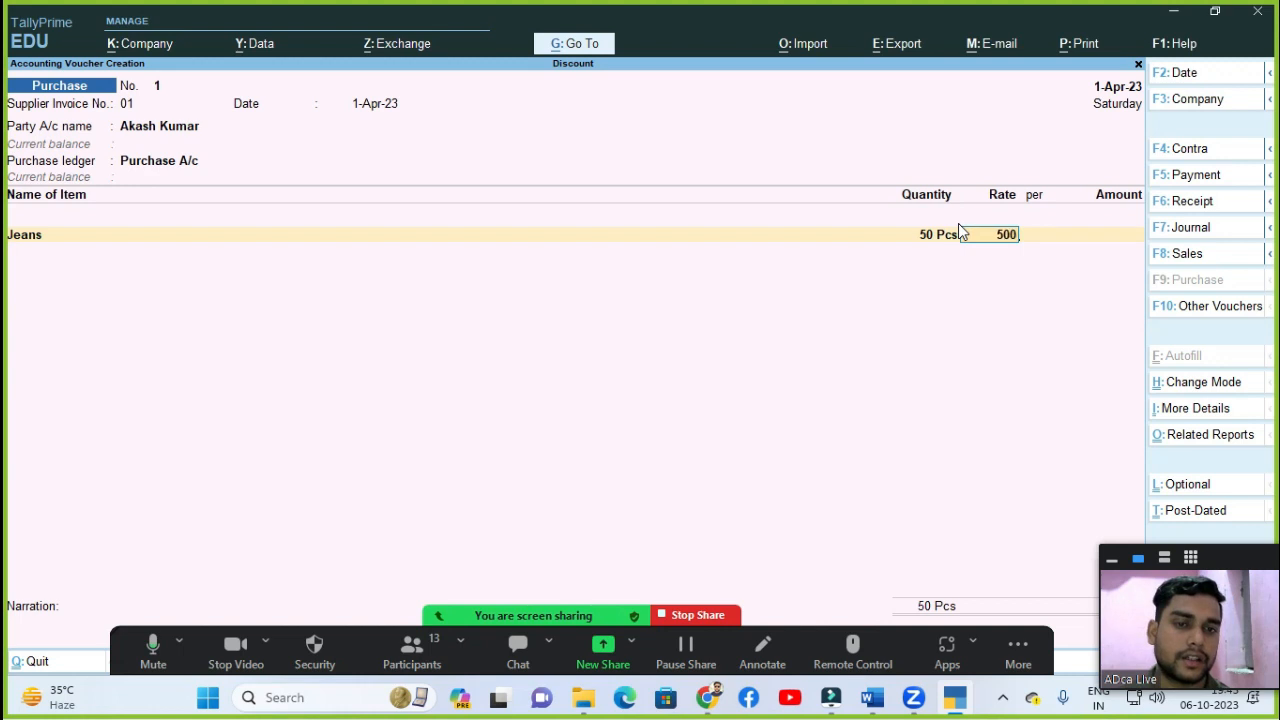
key(Return)
key(Return)
key(Return)
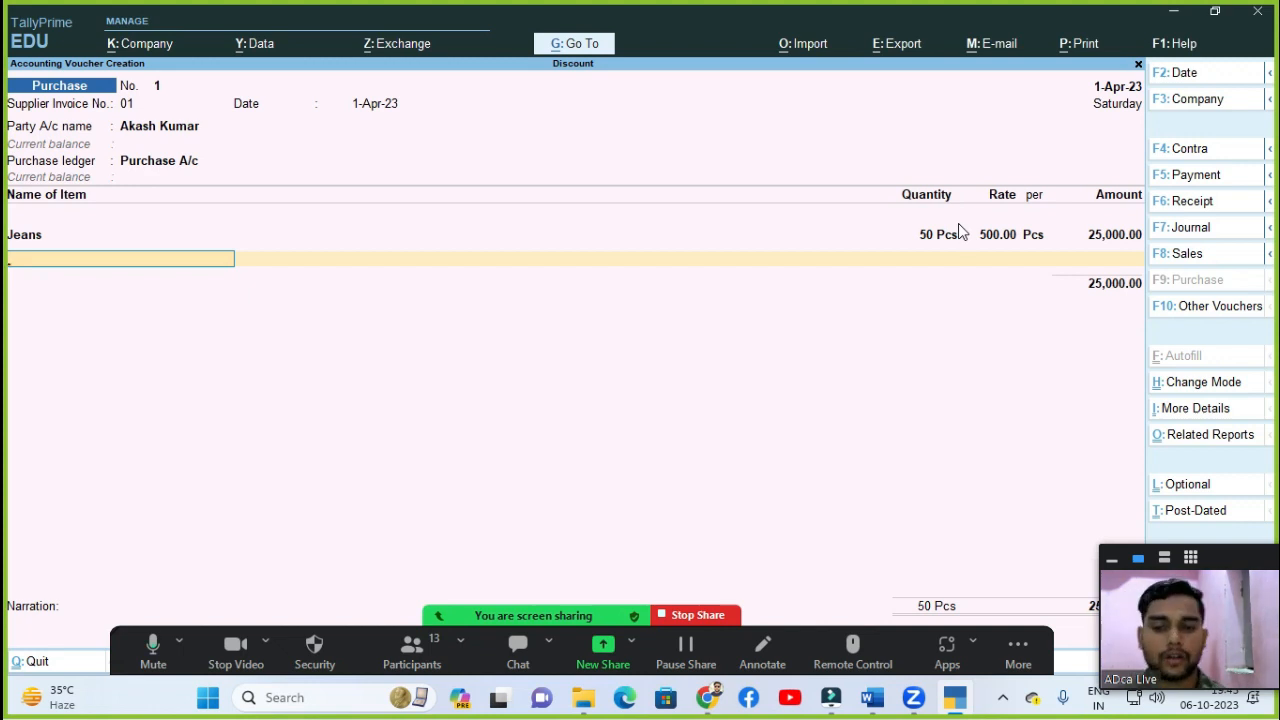
Step: Create a second stock item named T-Shirt under Primary with the unit Pcs and save it with default GST details
key(alt+c)
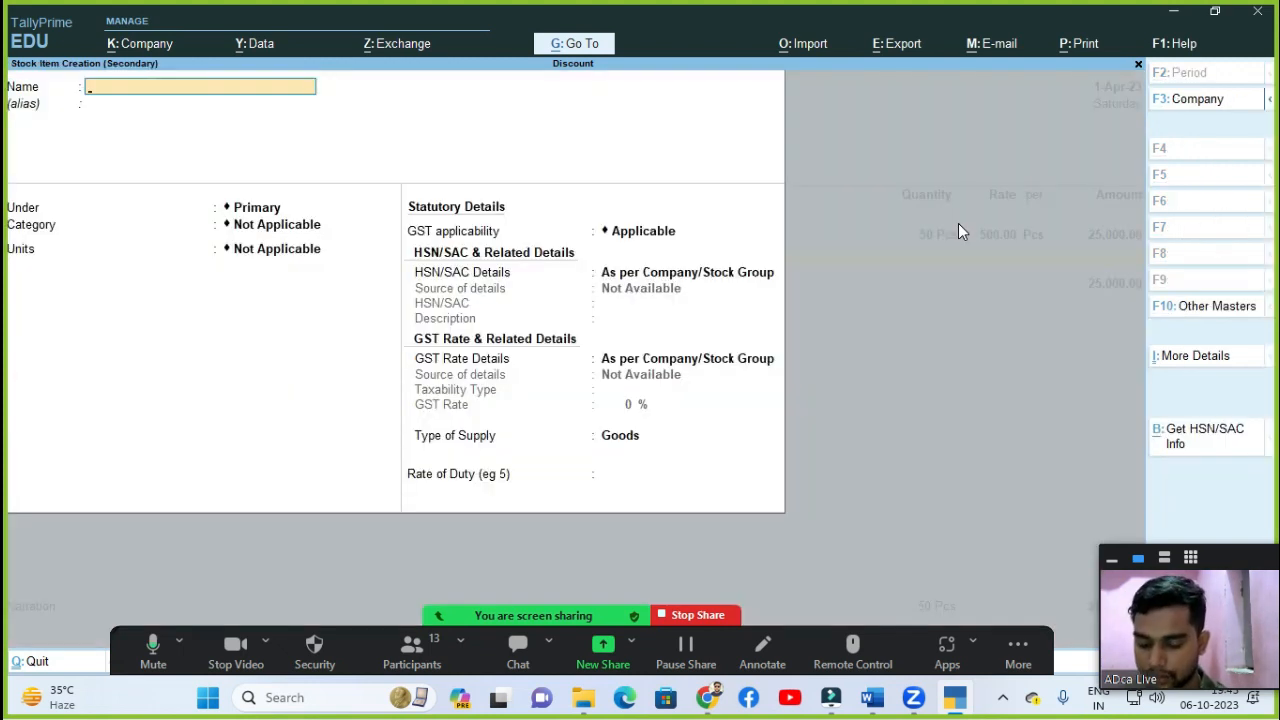
text(T-Shirt)
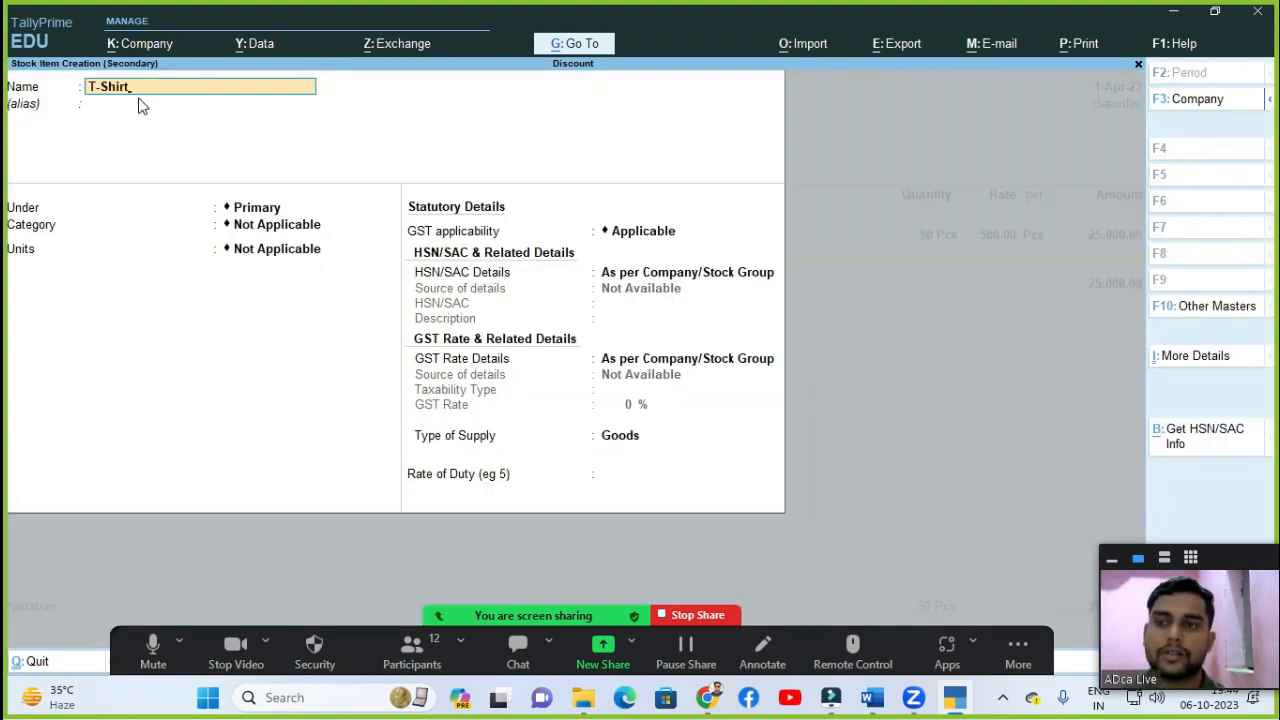
key(Return)
key(Return)
key(Return)
key(Down)
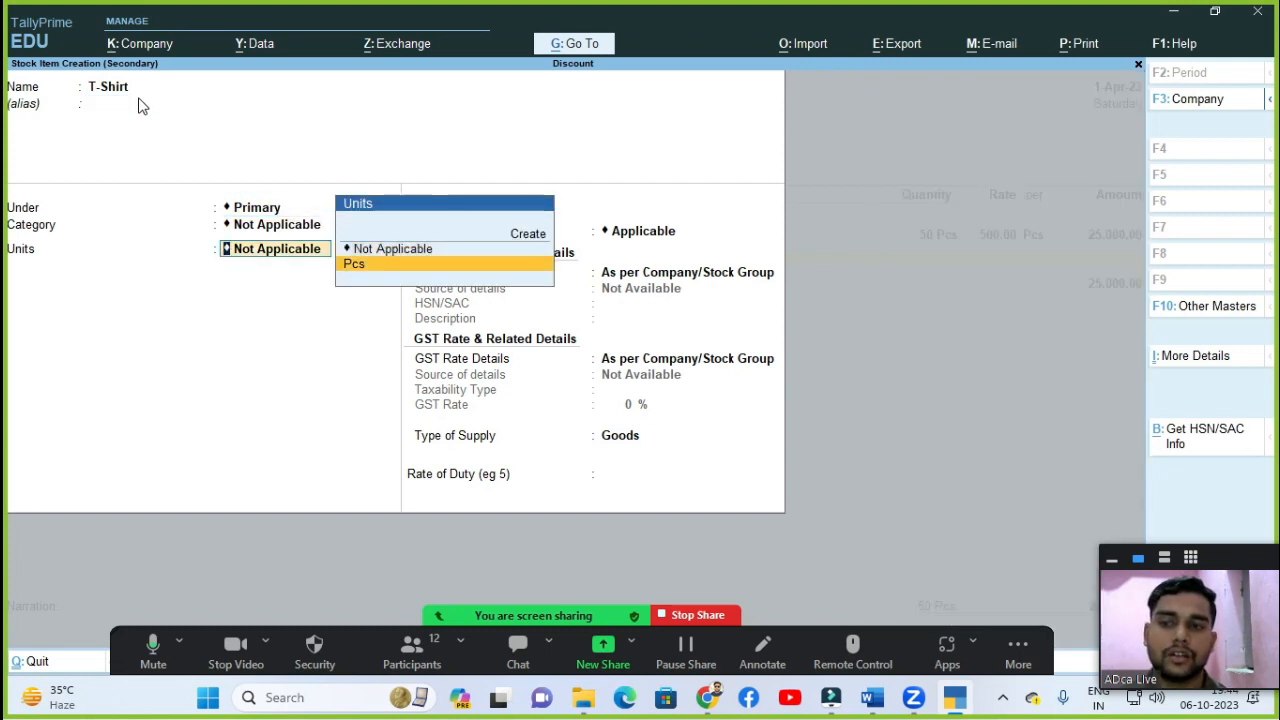
key(Return)
key(Return)
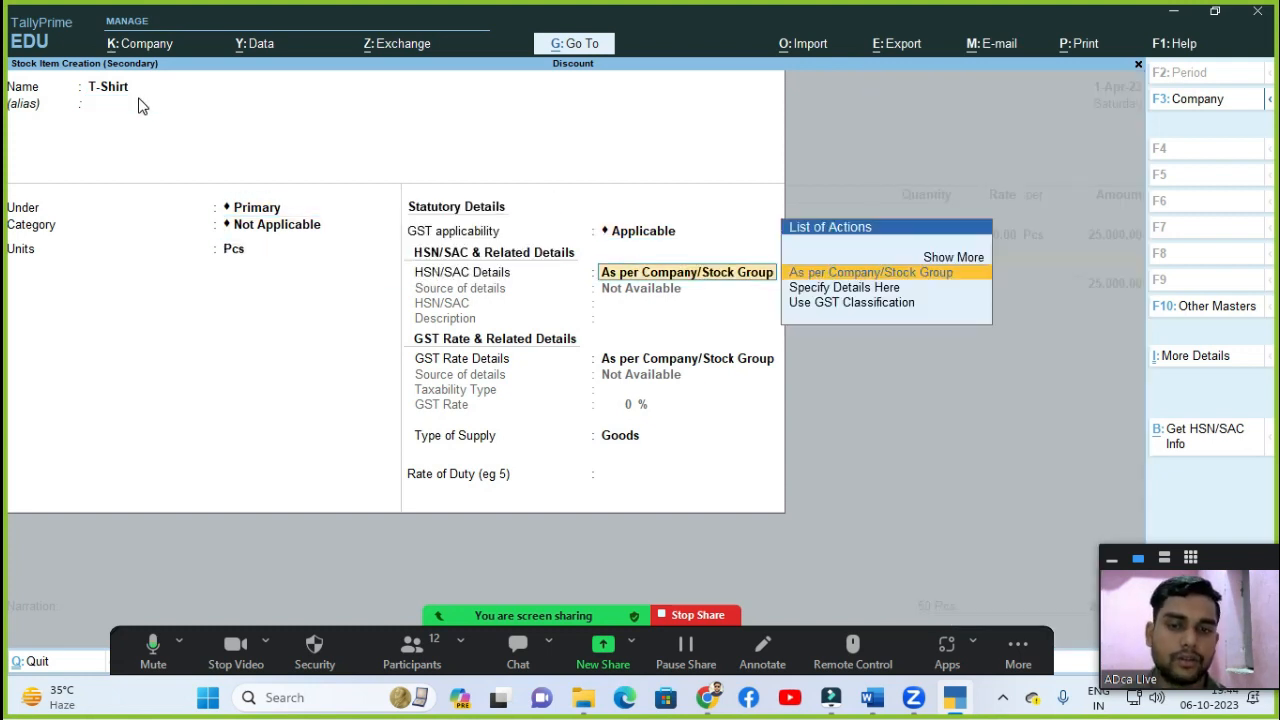
key(ctrl+a)
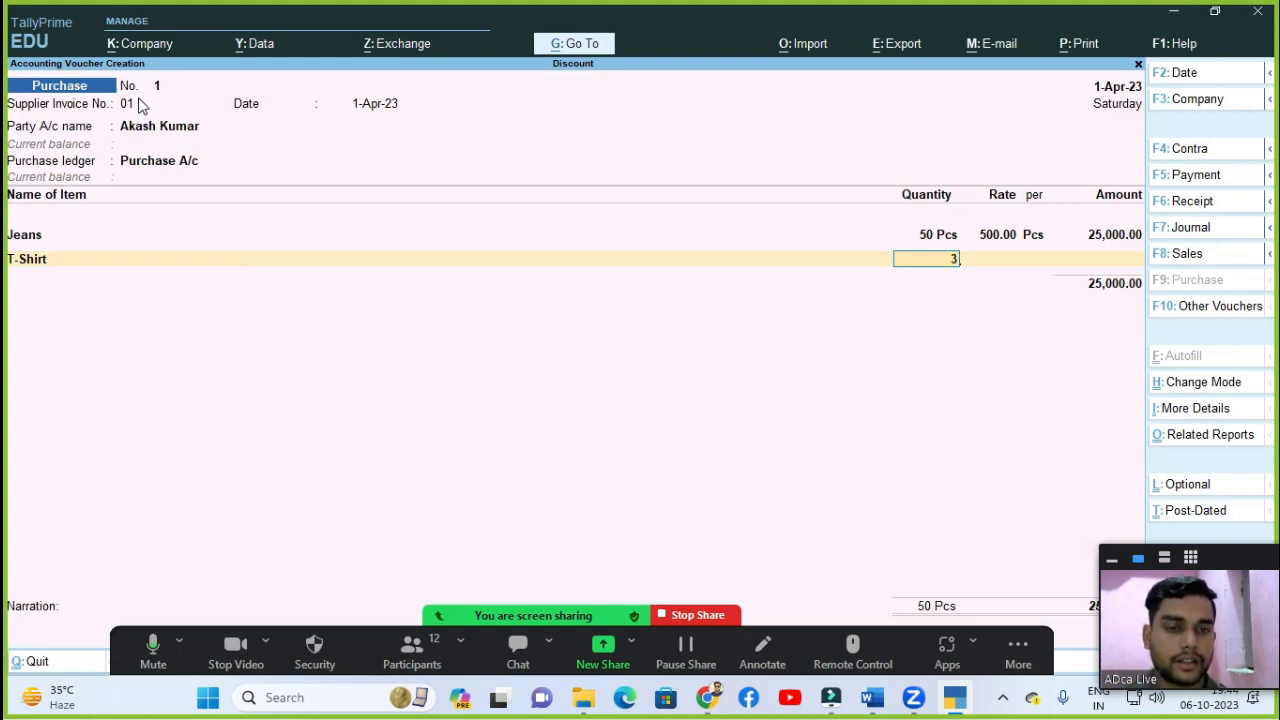
Step: Enter a quantity of 30 Pcs at a rate of 600 for T-Shirt in the purchase voucher
text(30)
key(Return)
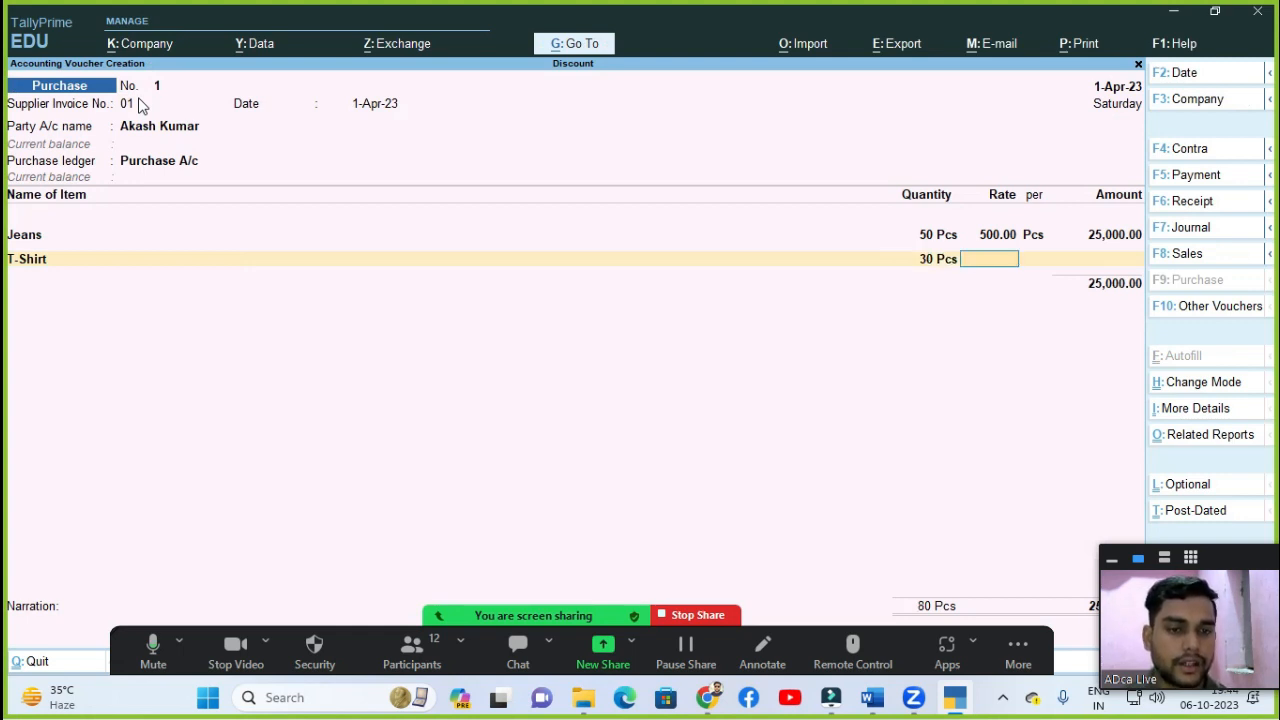
text(600)
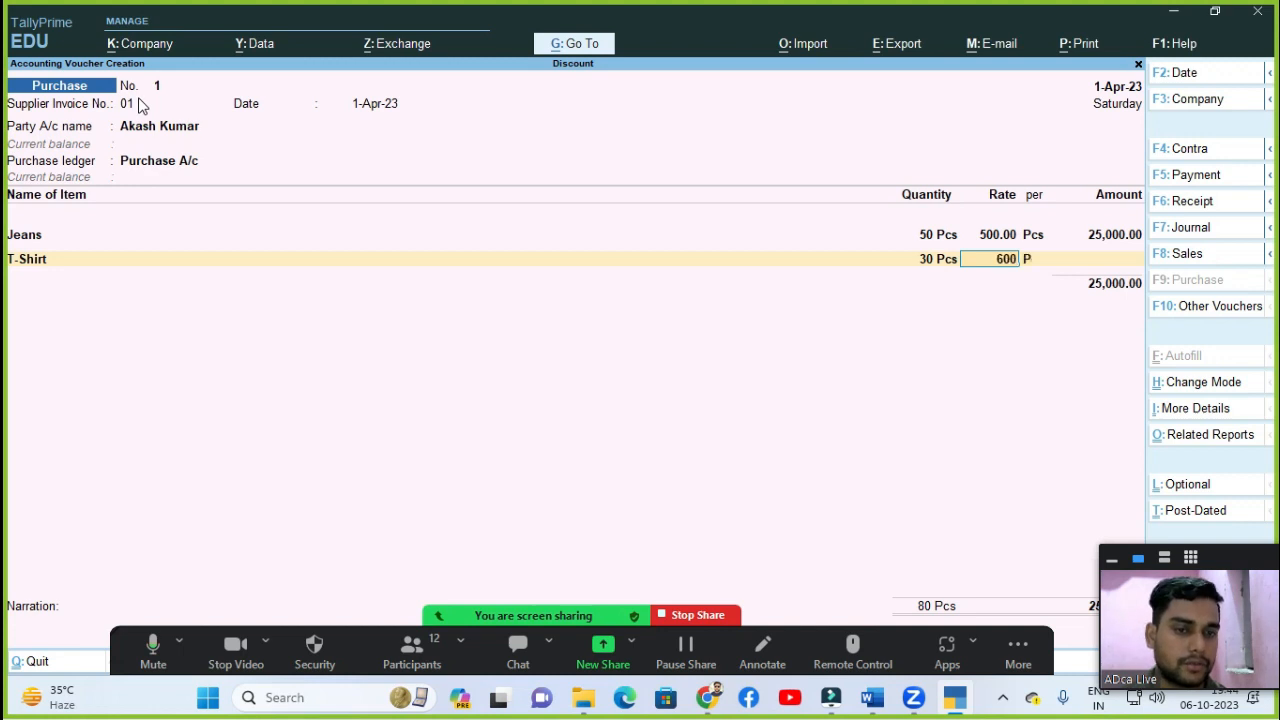
key(Return)
key(Return)
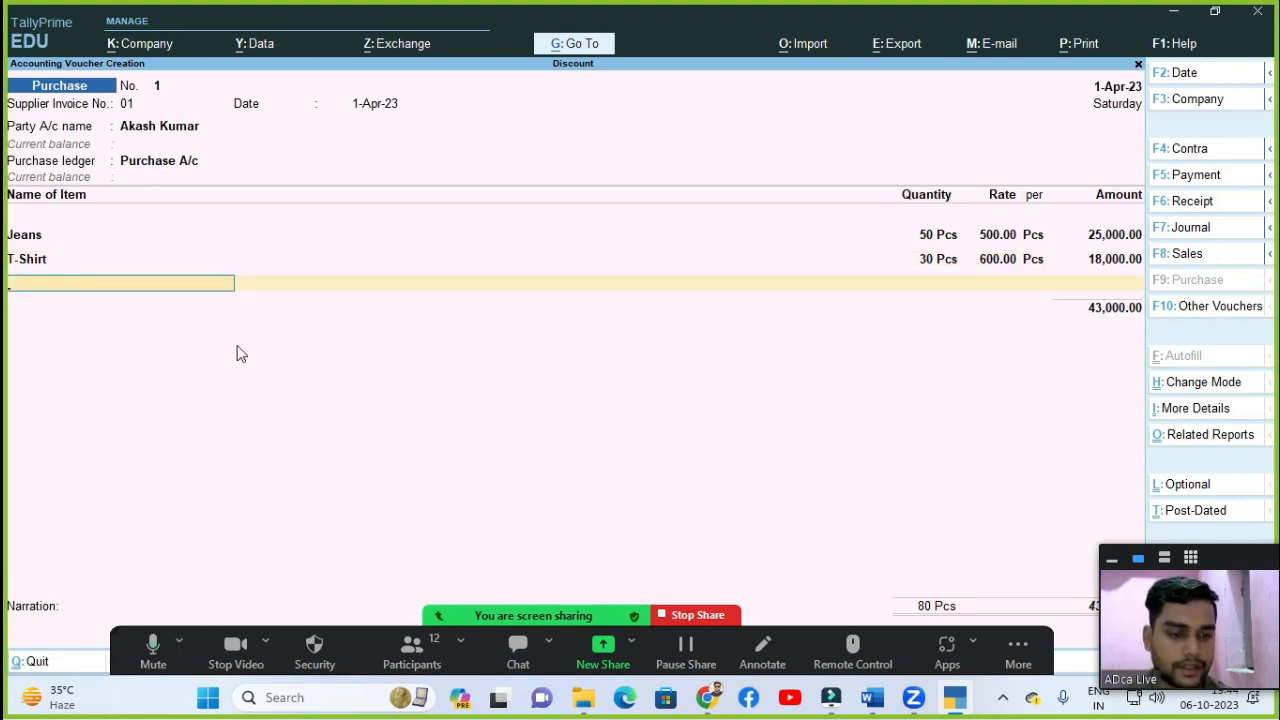
Step: Recheck Step 4 in the Word notes, return to TallyPrime and end the item list of the purchase voucher
click(872, 697)
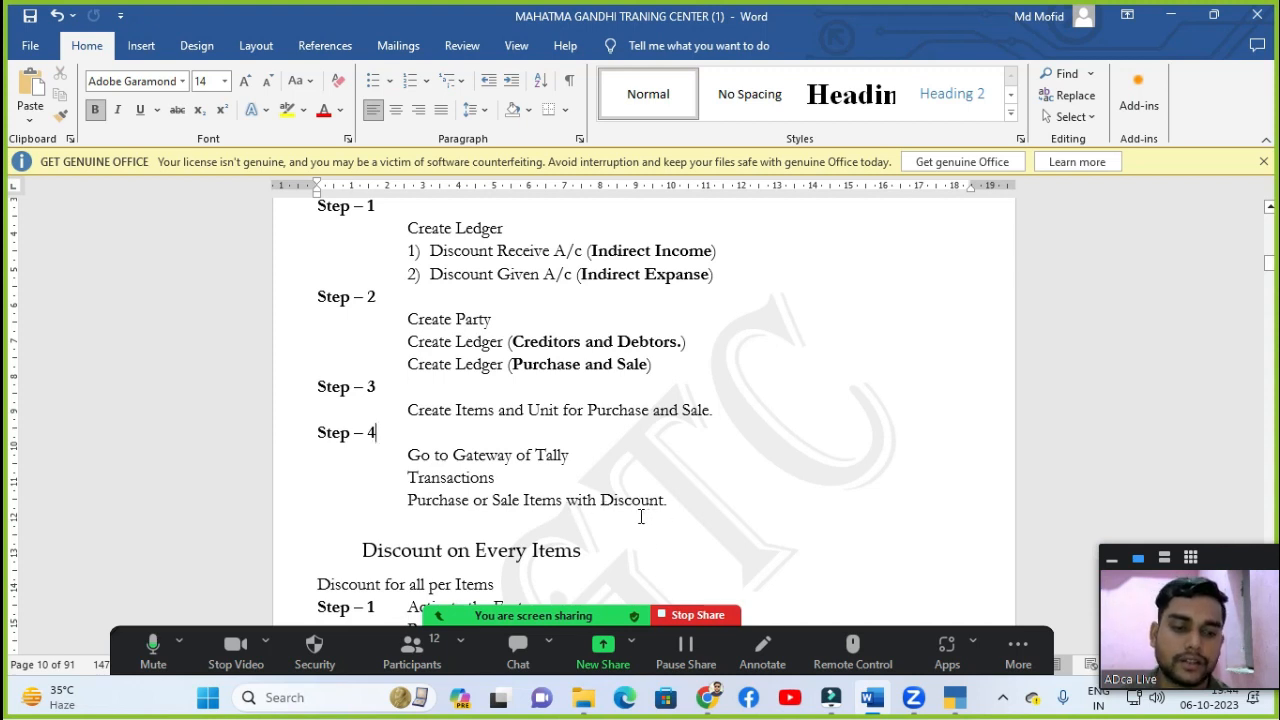
click(955, 697)
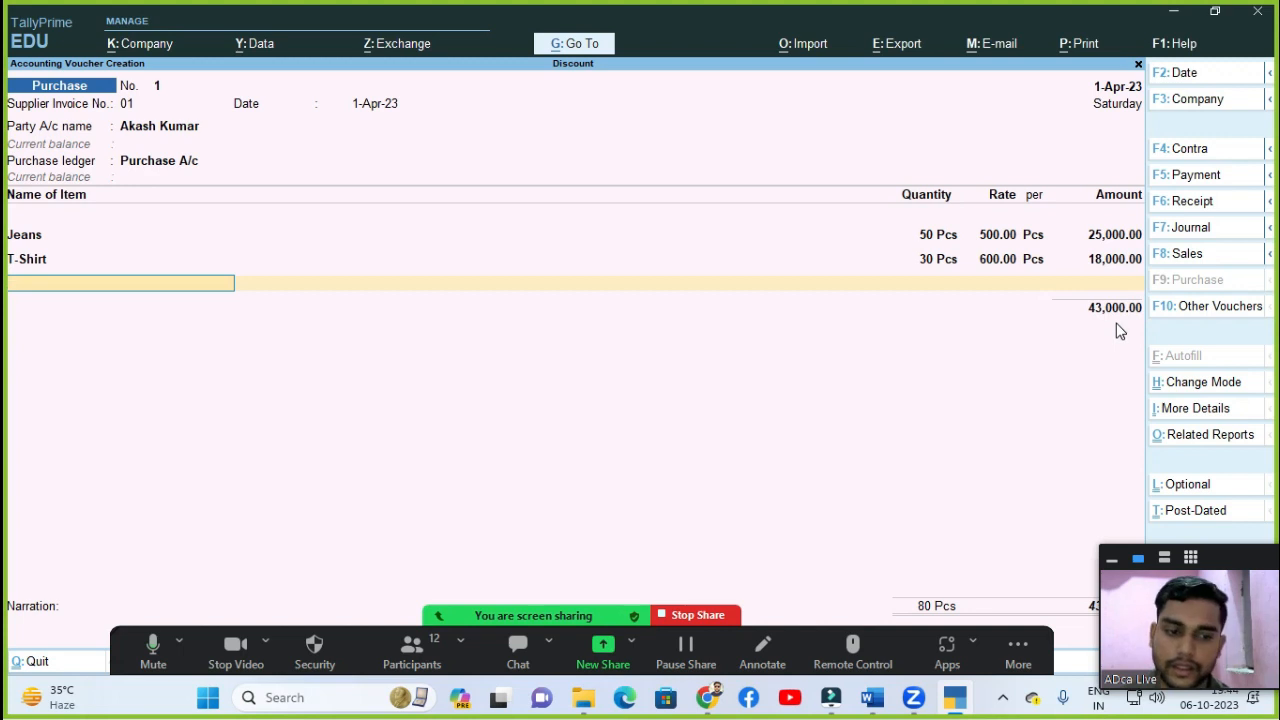
key(Return)
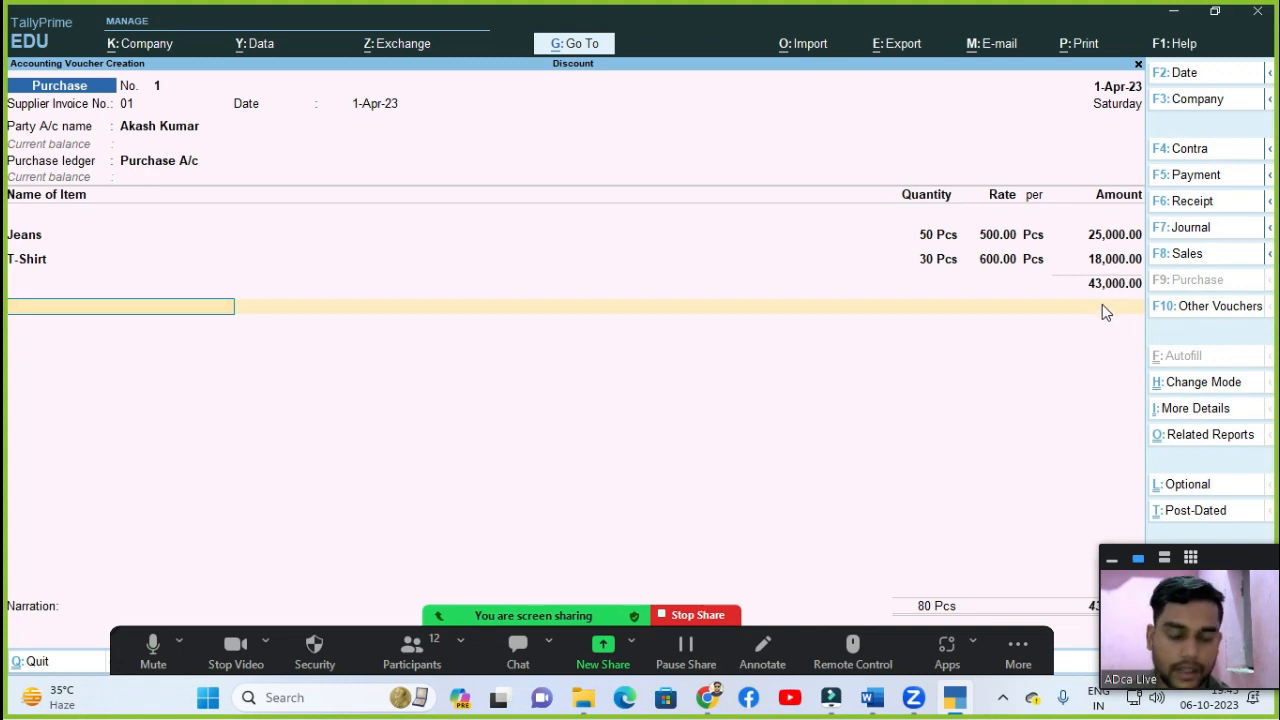
key(BackSpace)
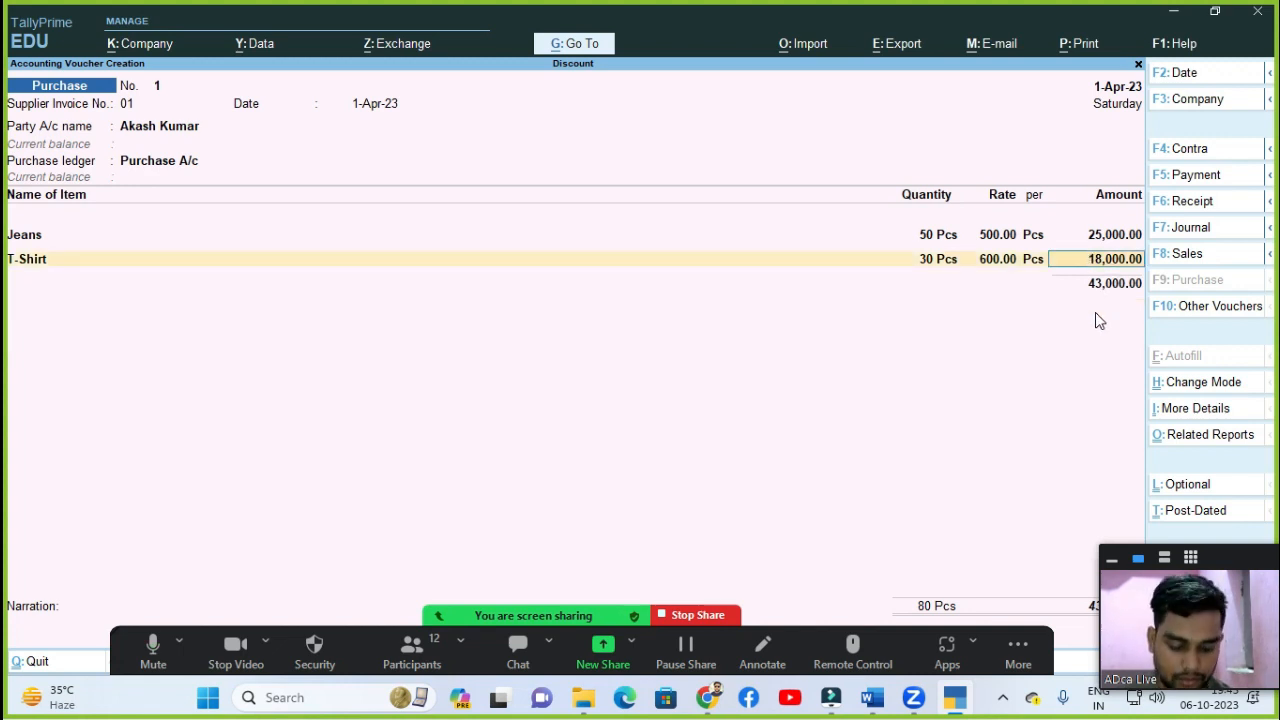
key(Return)
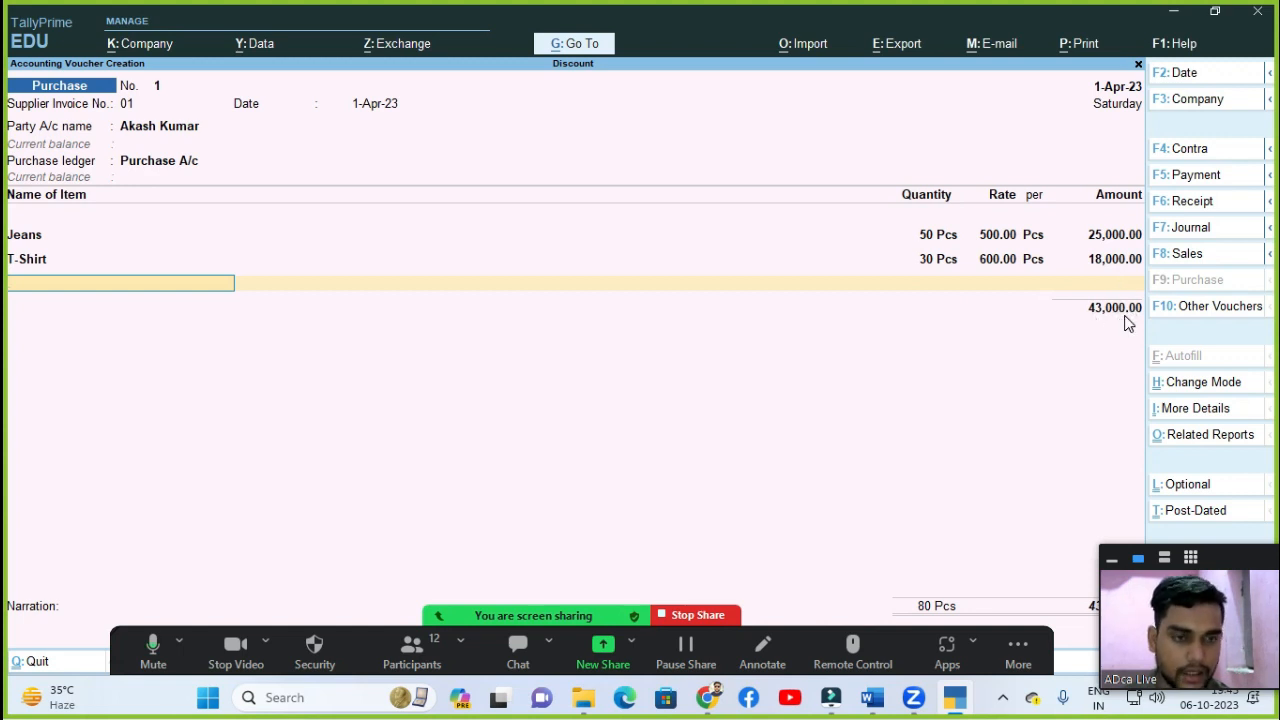
key(Return)
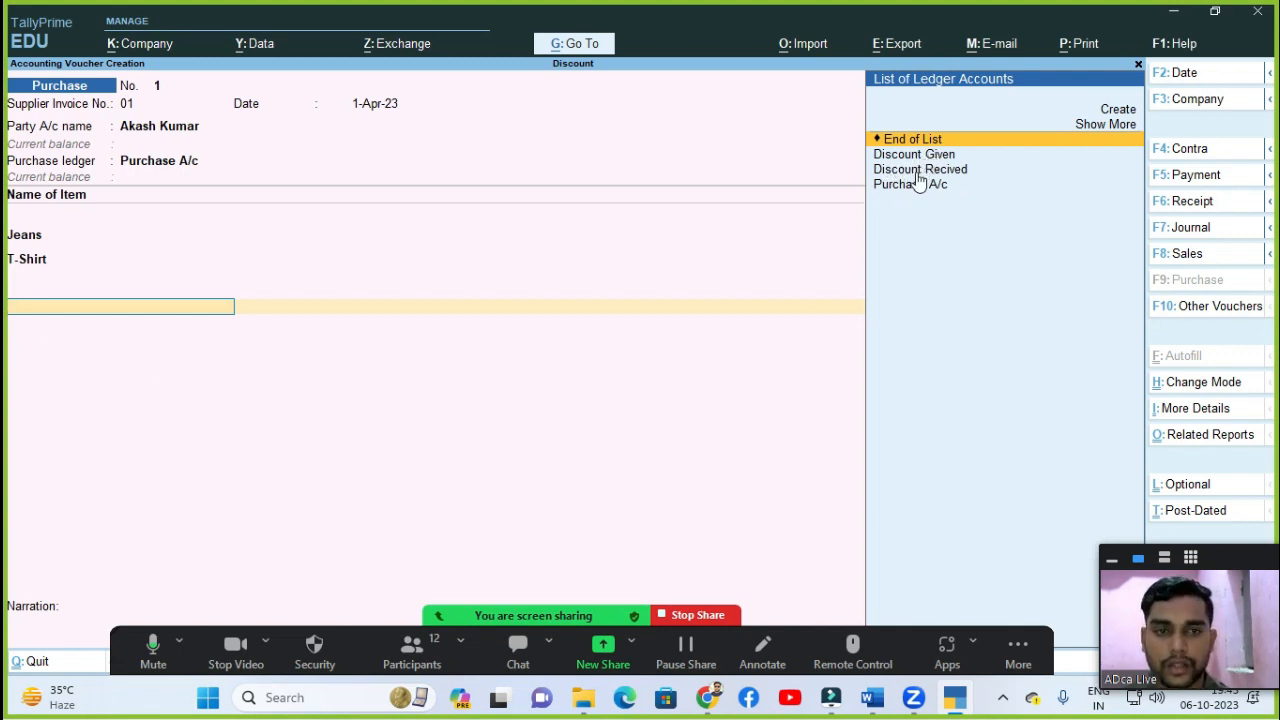
Step: Add the Discount Recived ledger below the items with a rate of -8 %
key(Down)
key(Down)
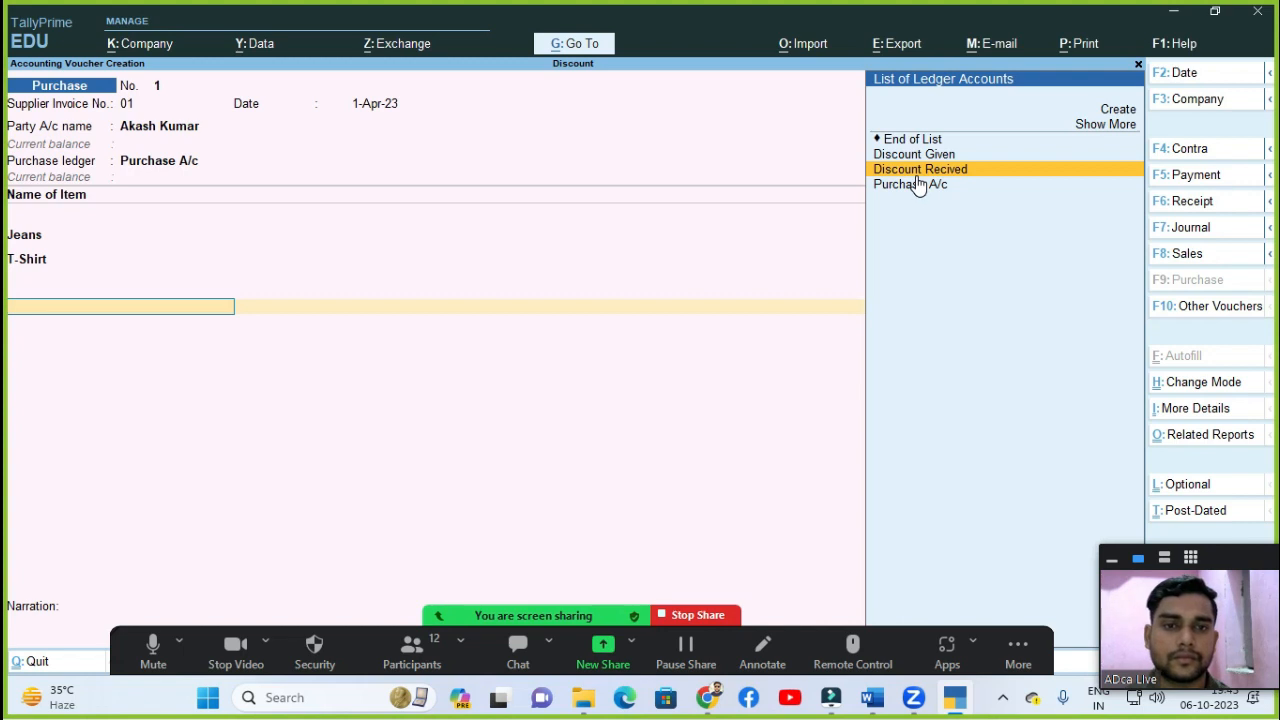
key(Up)
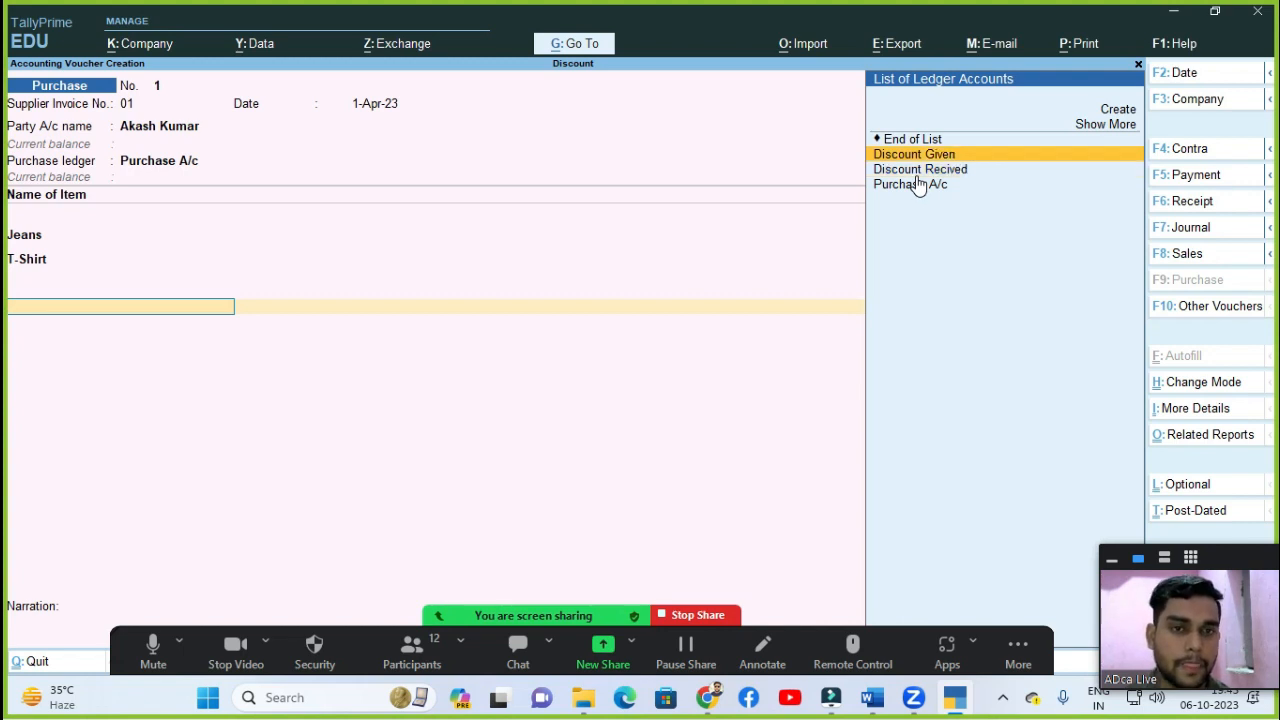
key(Down)
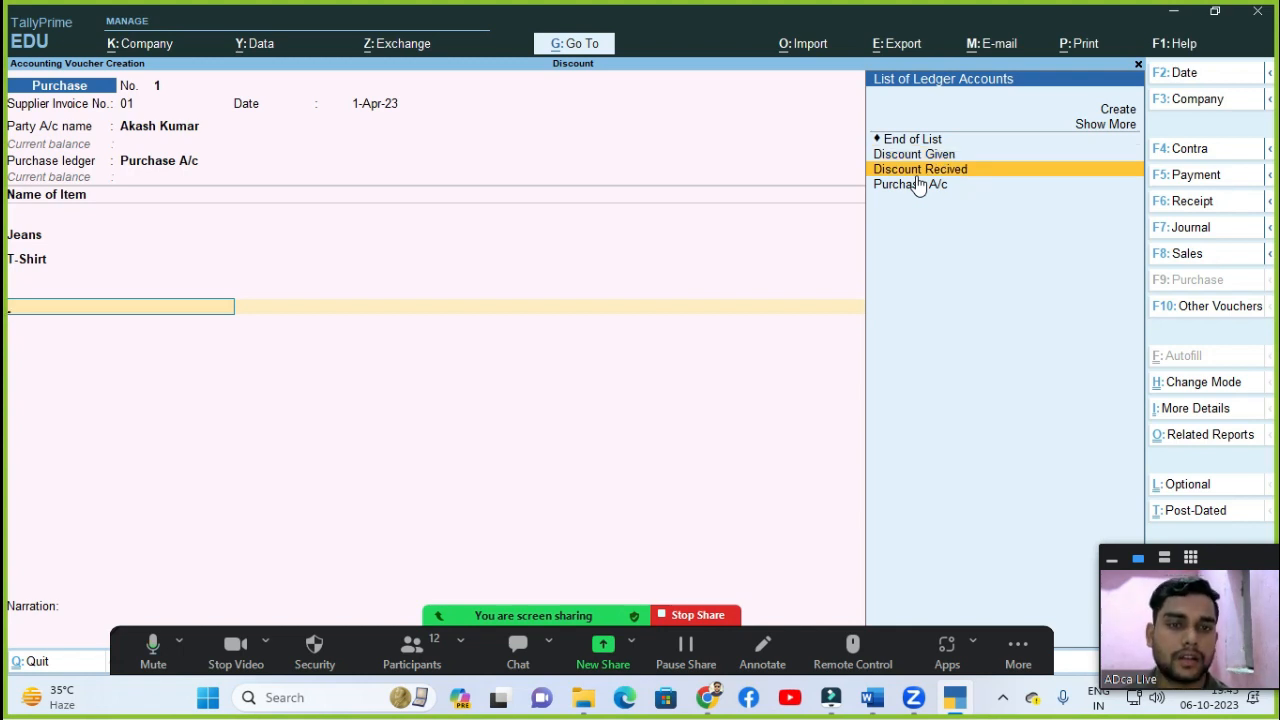
key(Return)
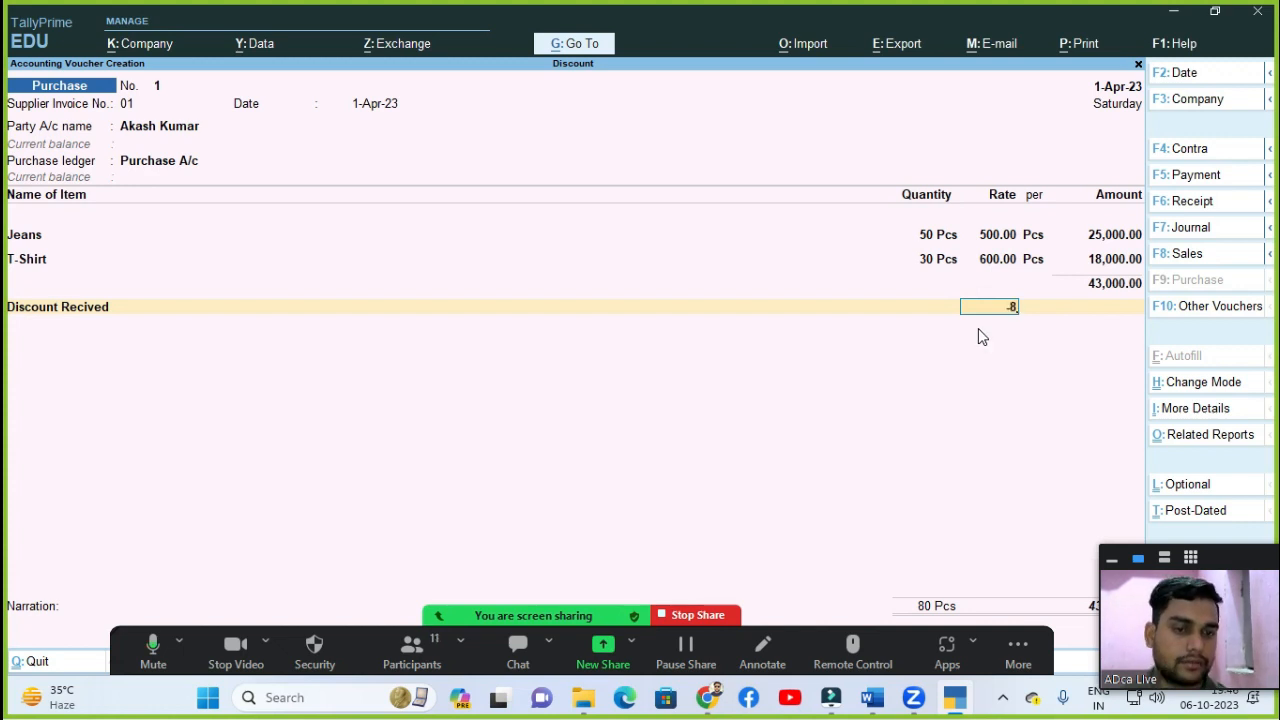
key(Return)
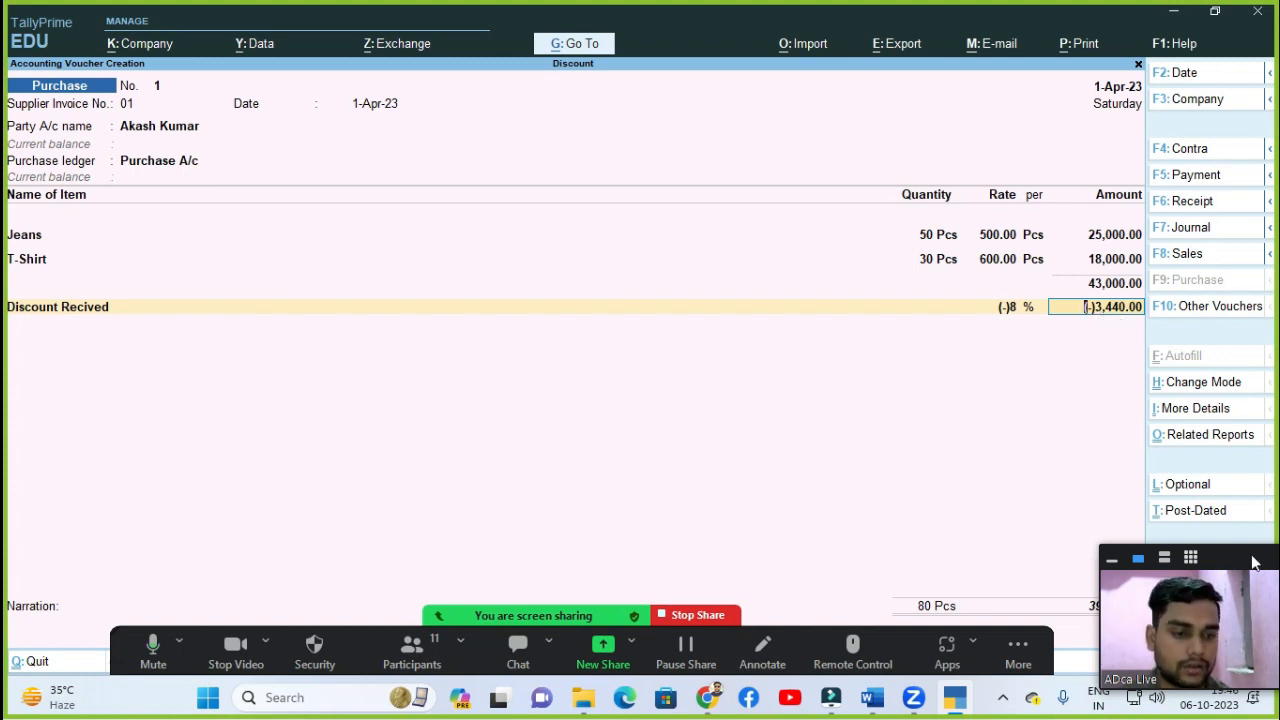
drag(1222, 553, 678, 546)
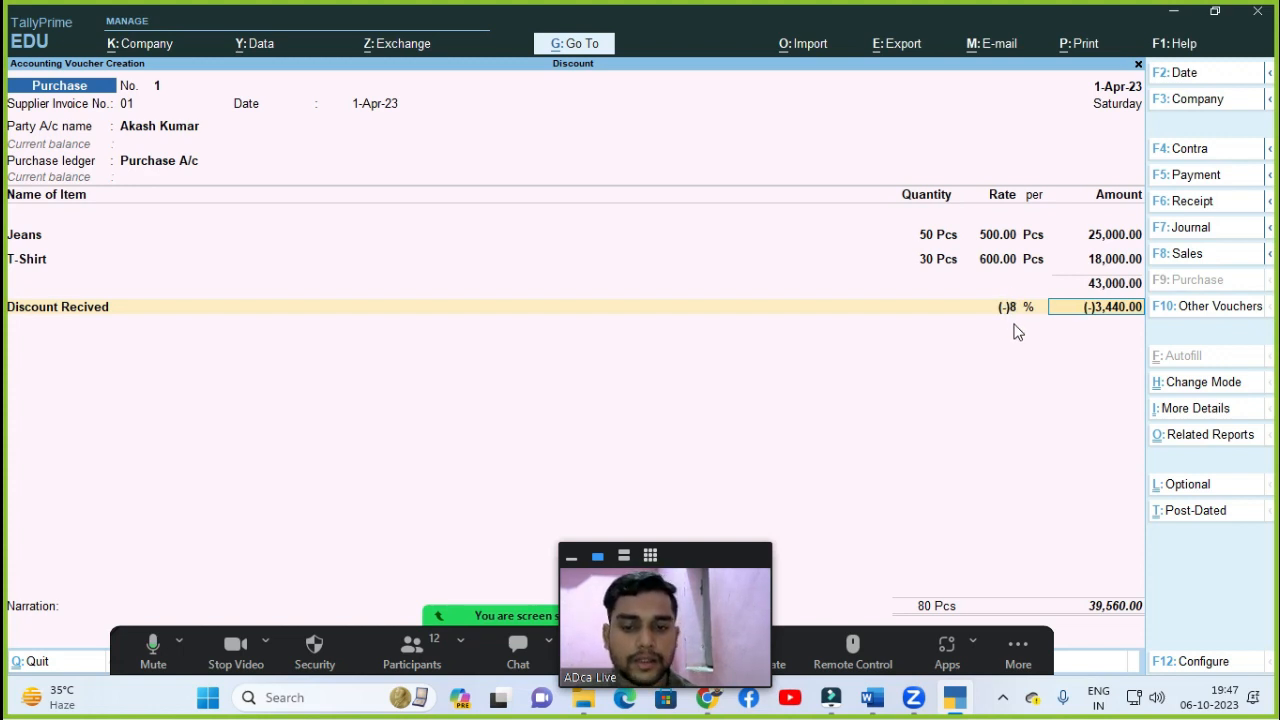
Step: Clear the percentage rate from the Discount Recived line, keeping only its amount
key(shift+Tab)
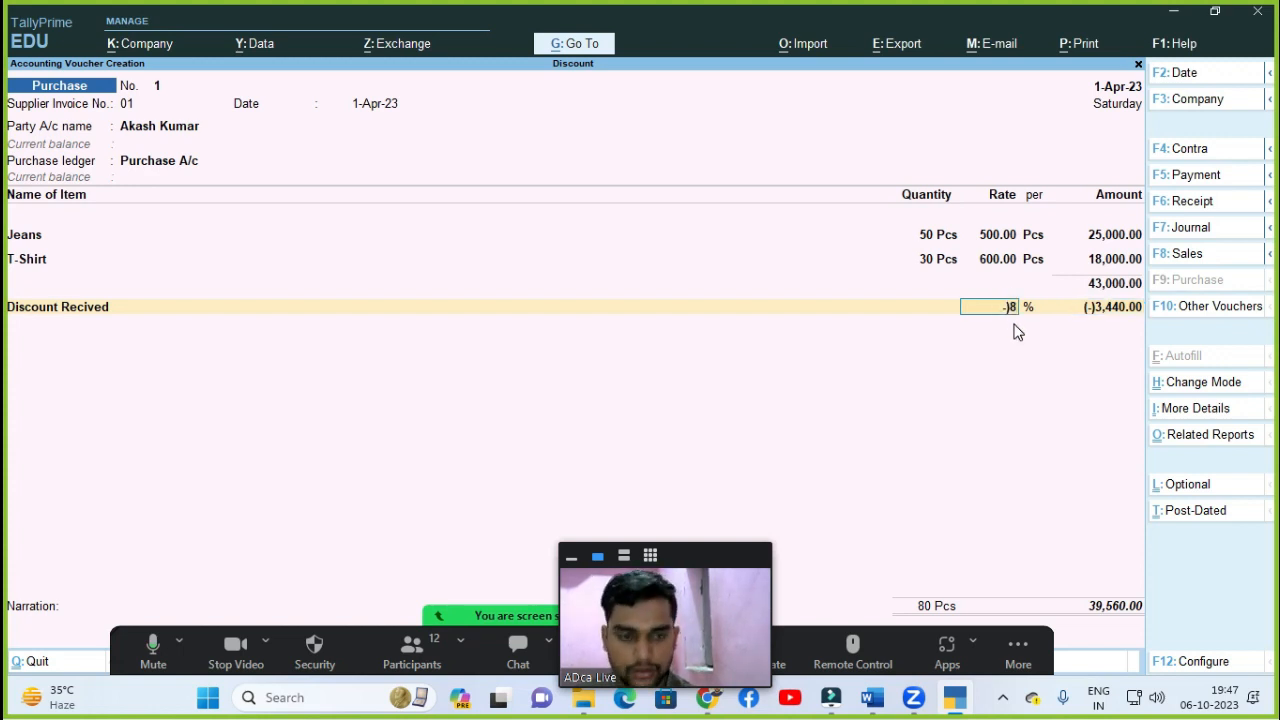
key(BackSpace)
key(BackSpace)
key(BackSpace)
key(BackSpace)
key(Return)
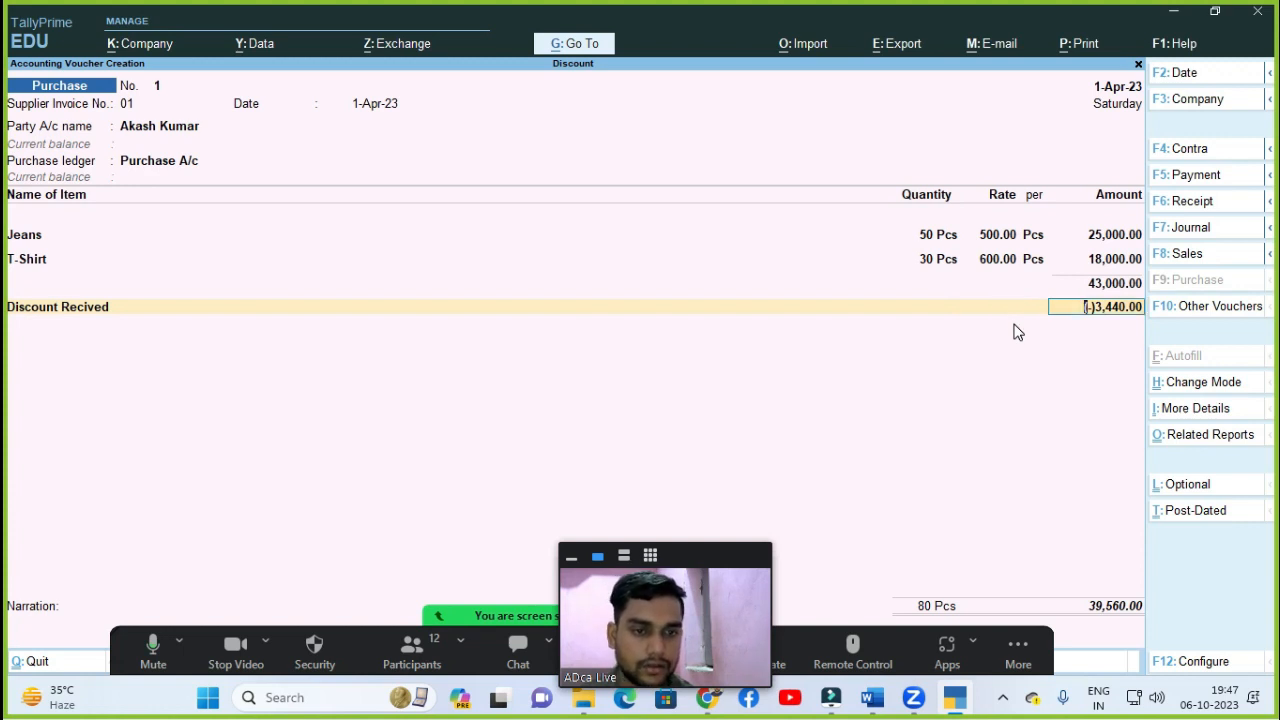
key(Delete)
key(Delete)
key(Delete)
key(Delete)
key(Delete)
key(Delete)
key(Delete)
key(Delete)
key(Delete)
key(Delete)
key(Delete)
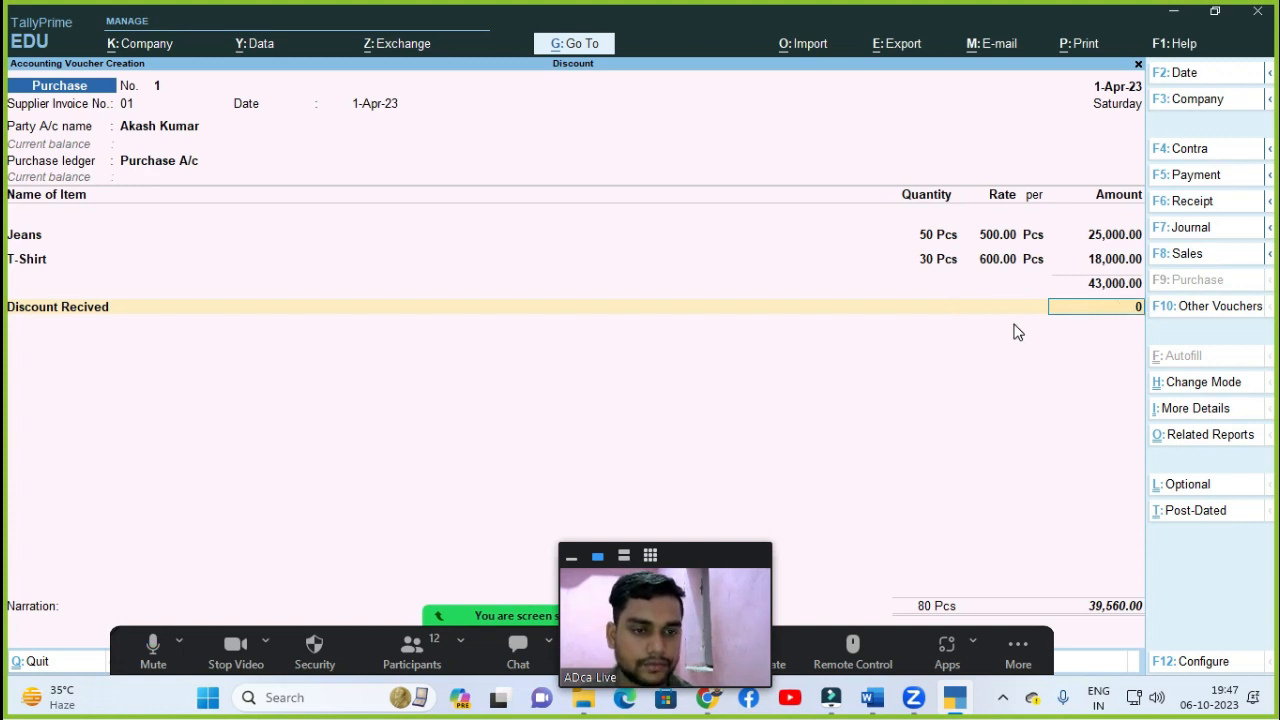
key(shift+Tab)
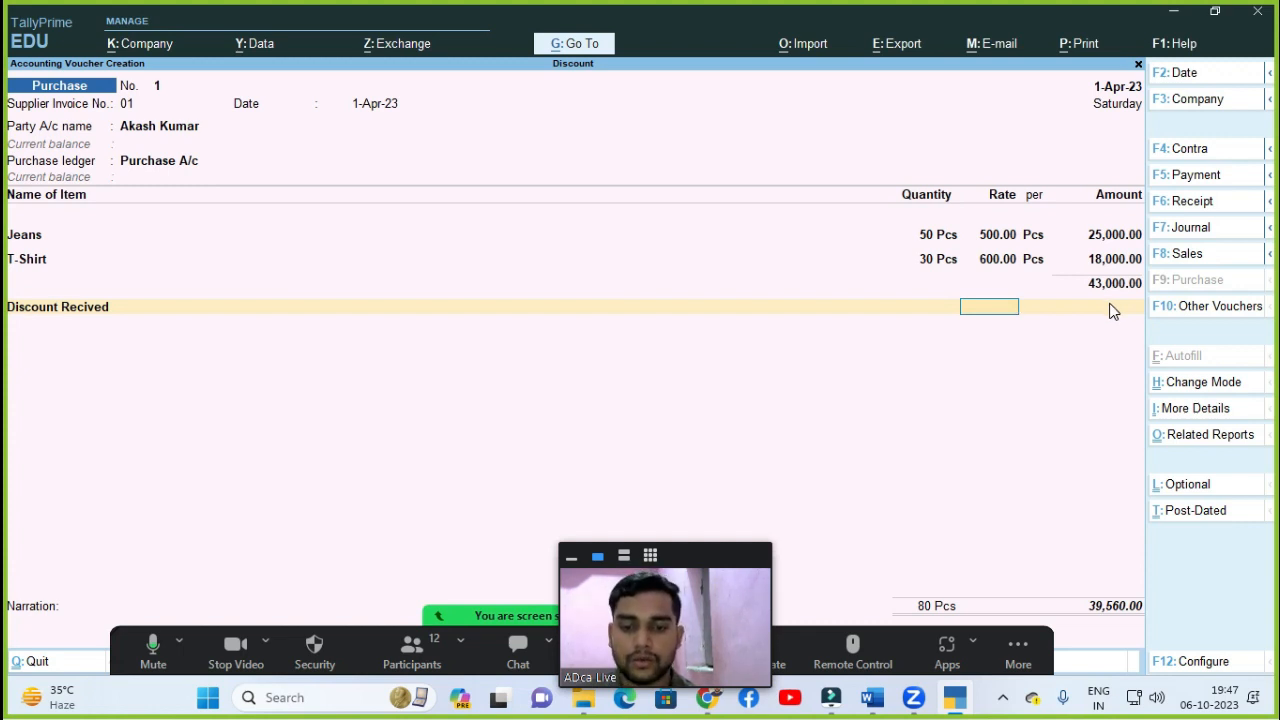
key(Return)
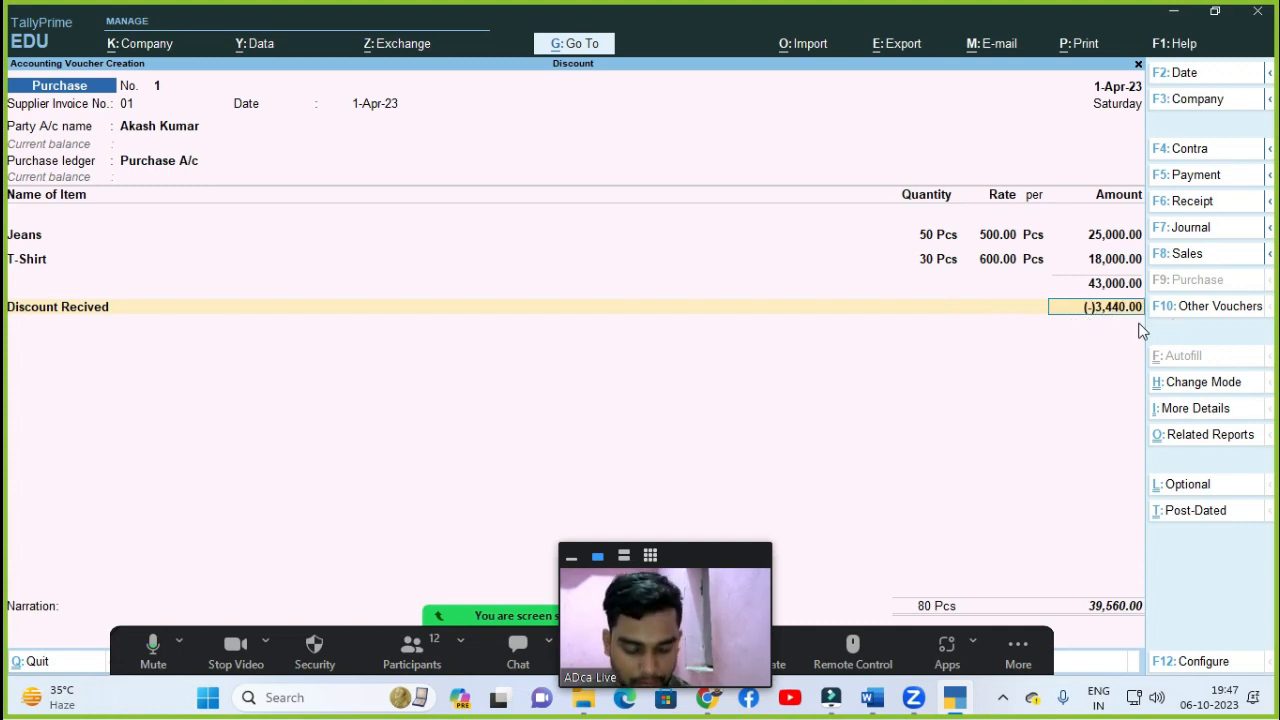
Step: Set the Discount Recived amount in the purchase voucher to 3500
key(BackSpace)
text(3500)
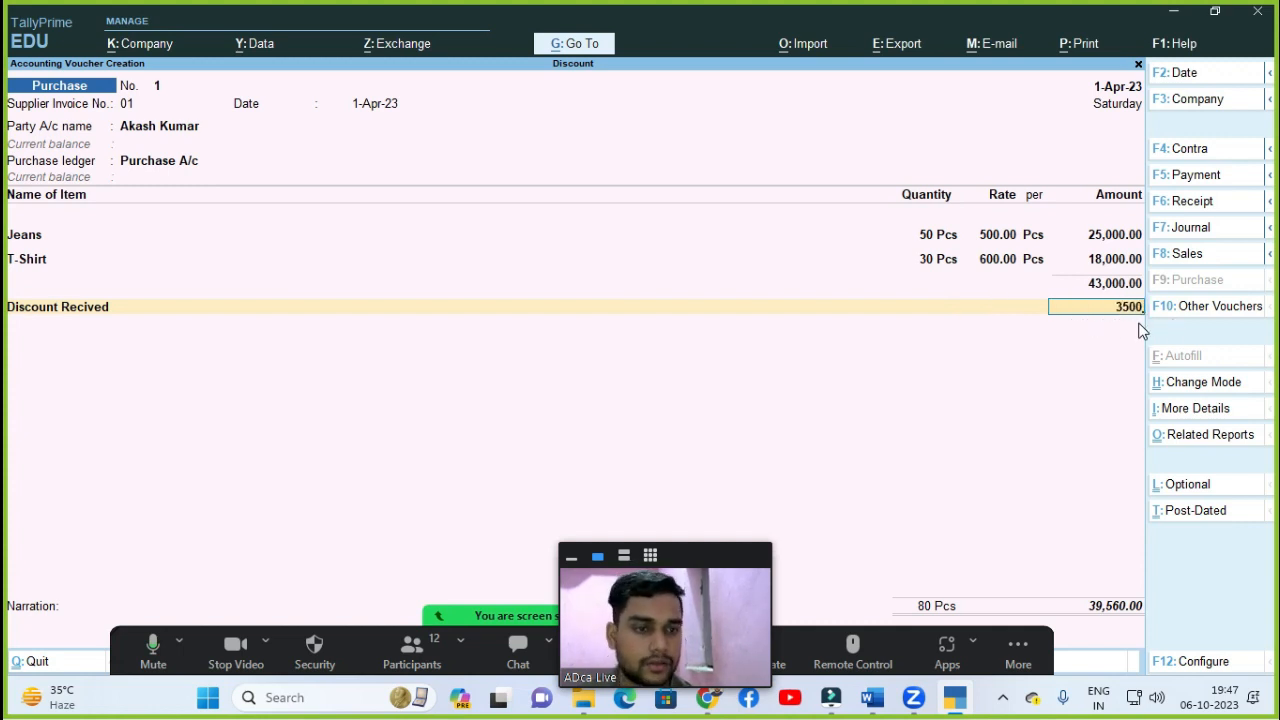
key(Return)
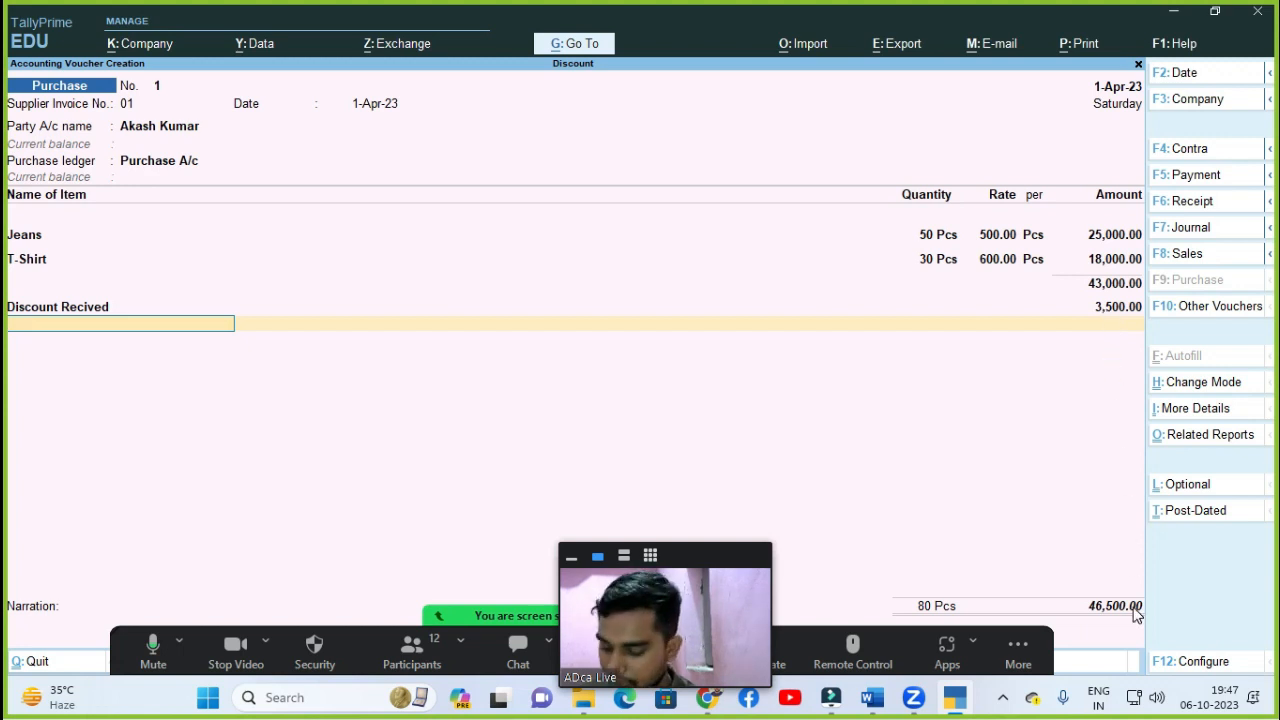
Step: Set the Discount Recived amount to -3500 and end the ledger list of the purchase voucher
key(BackSpace)
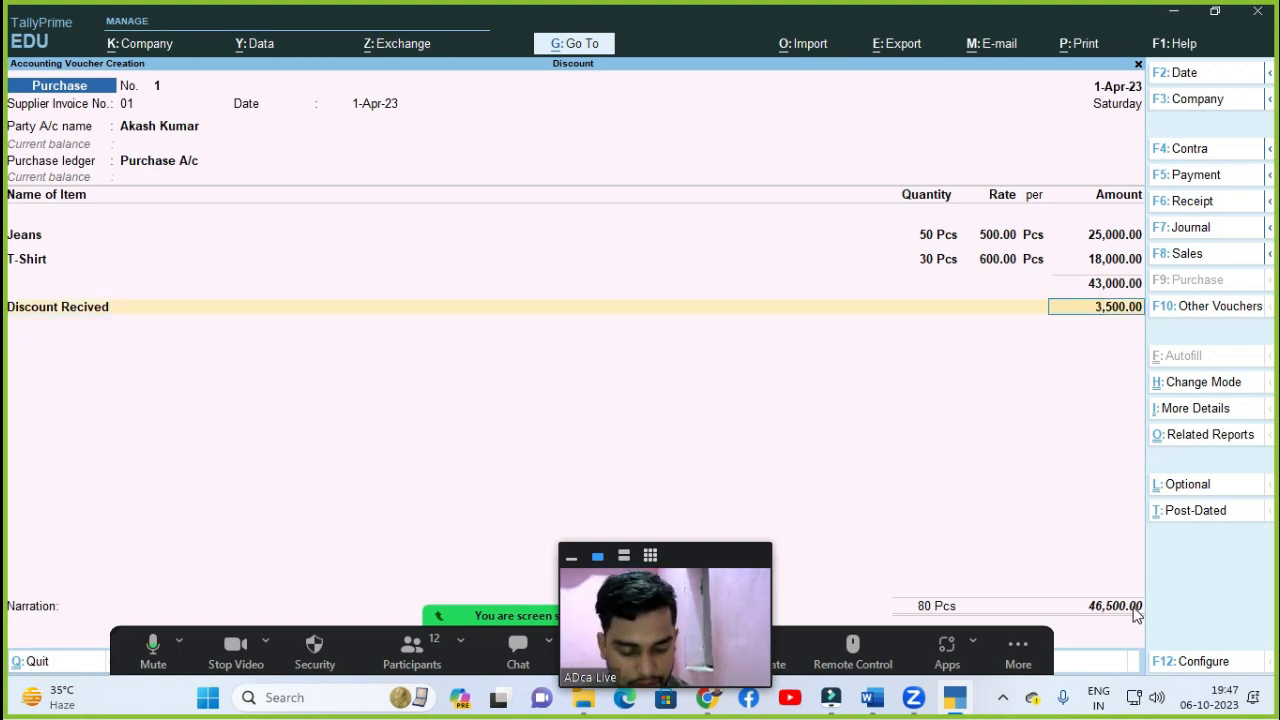
key(BackSpace)
text(2000)
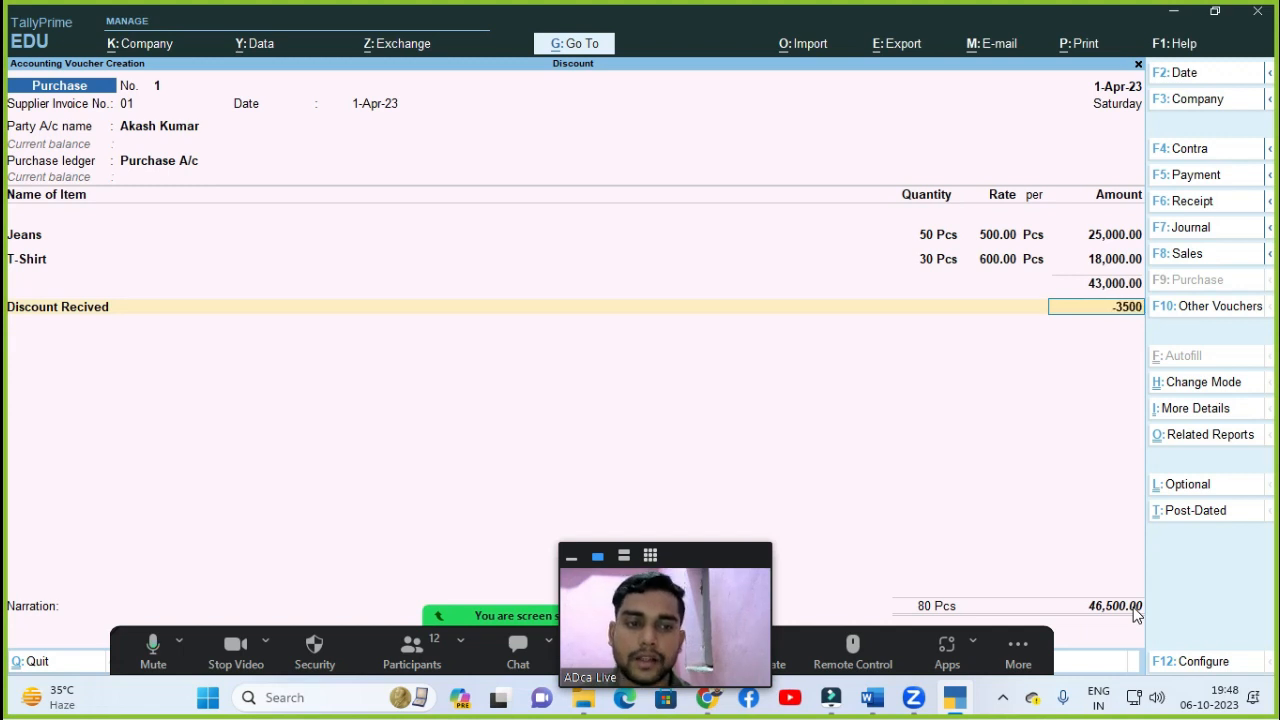
key(Return)
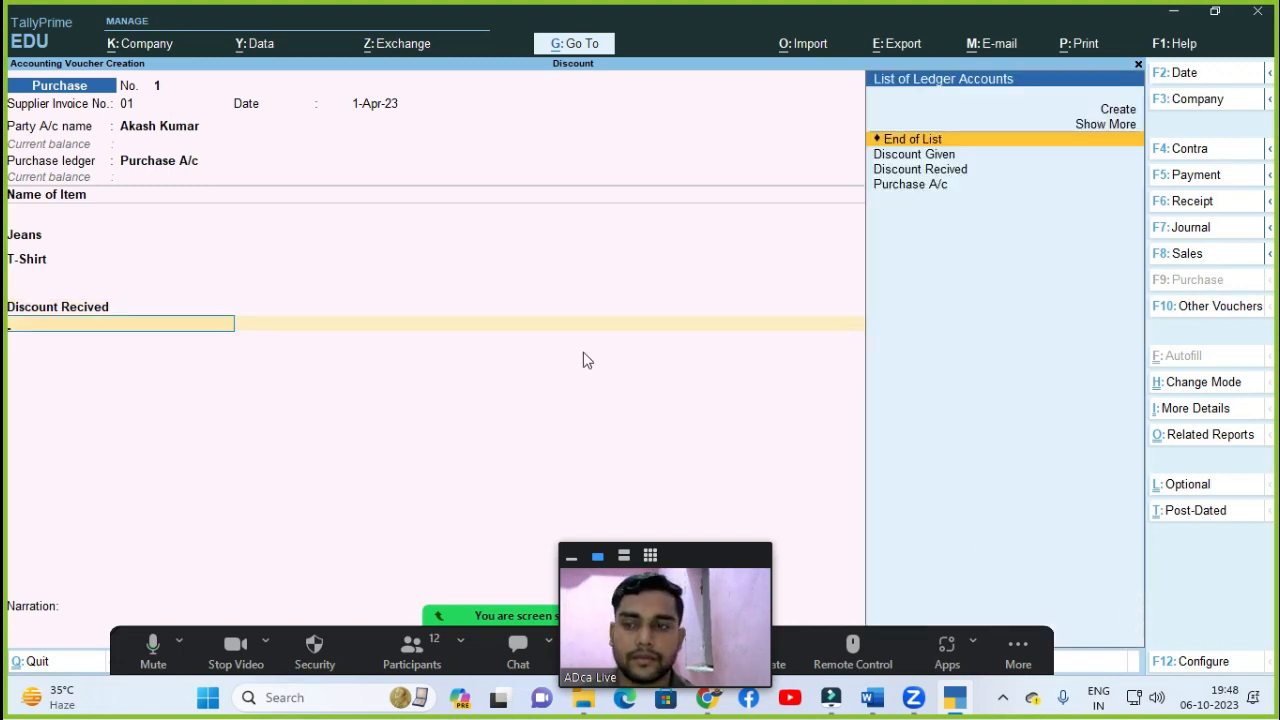
key(Return)
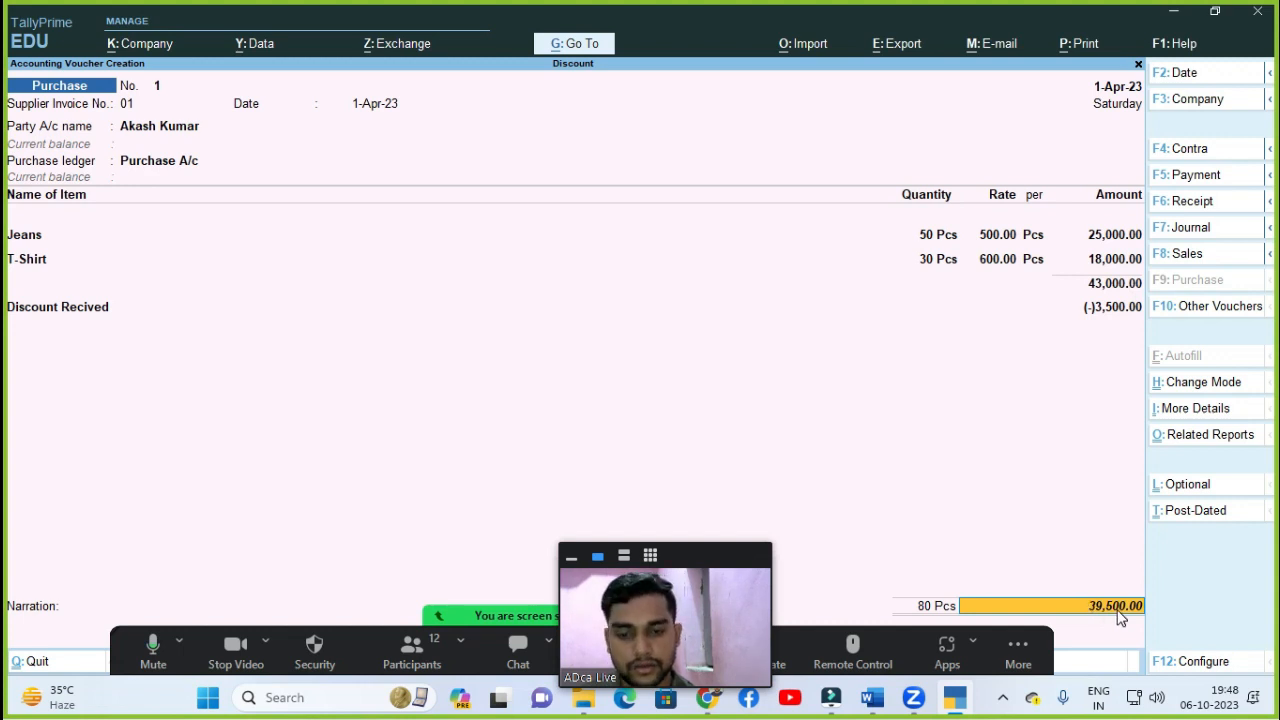
Step: Keep the purchase voucher's total, leave the narration blank and accept the voucher
key(Return)
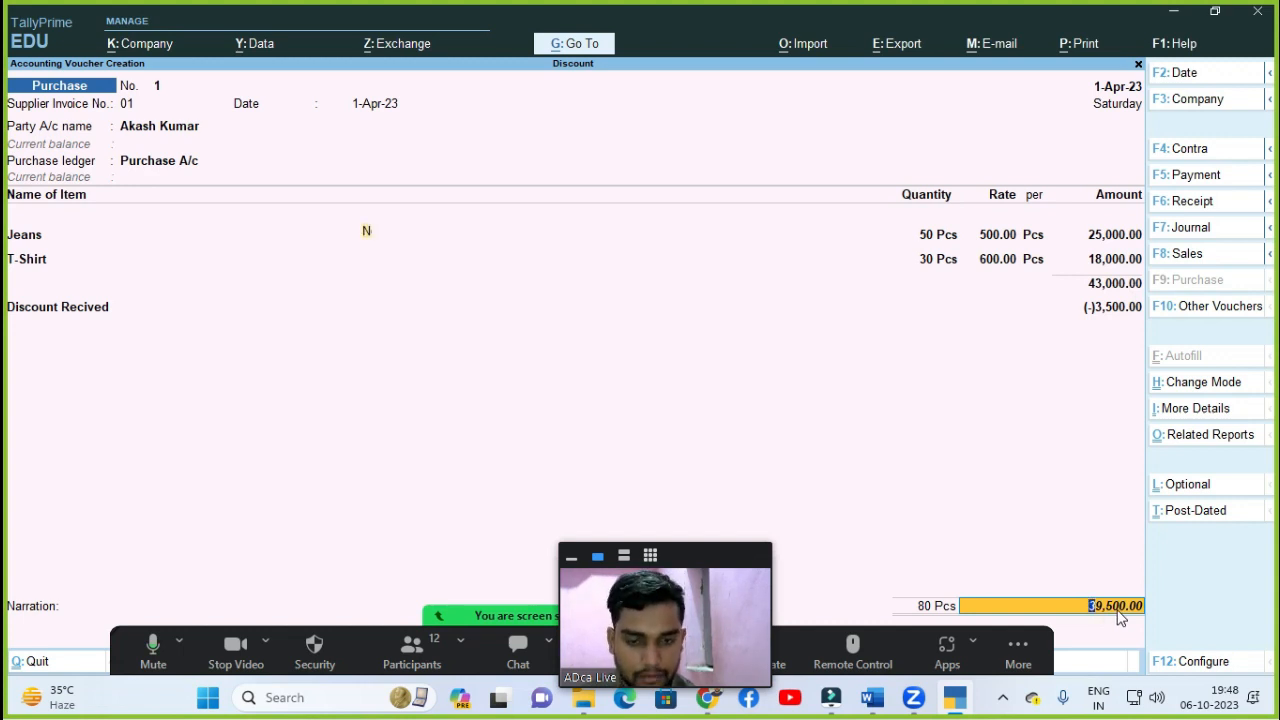
key(Return)
key(Return)
key(Return)
key(Return)
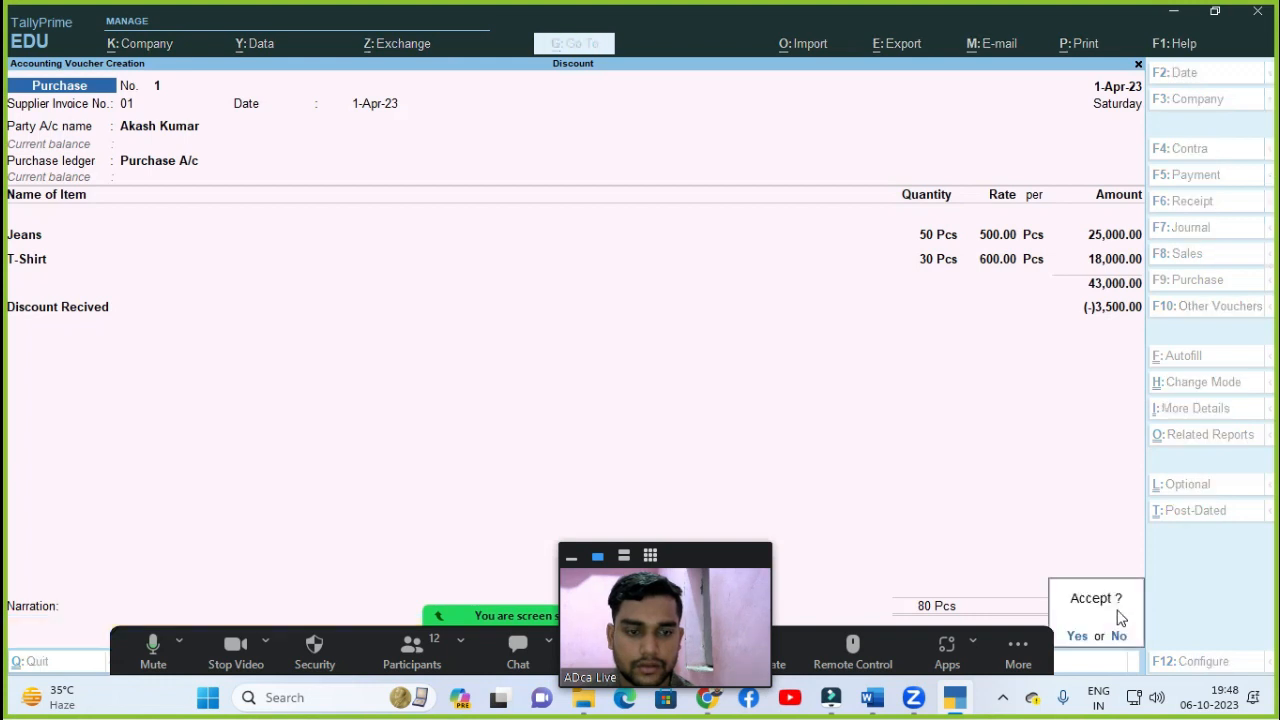
key(Return)
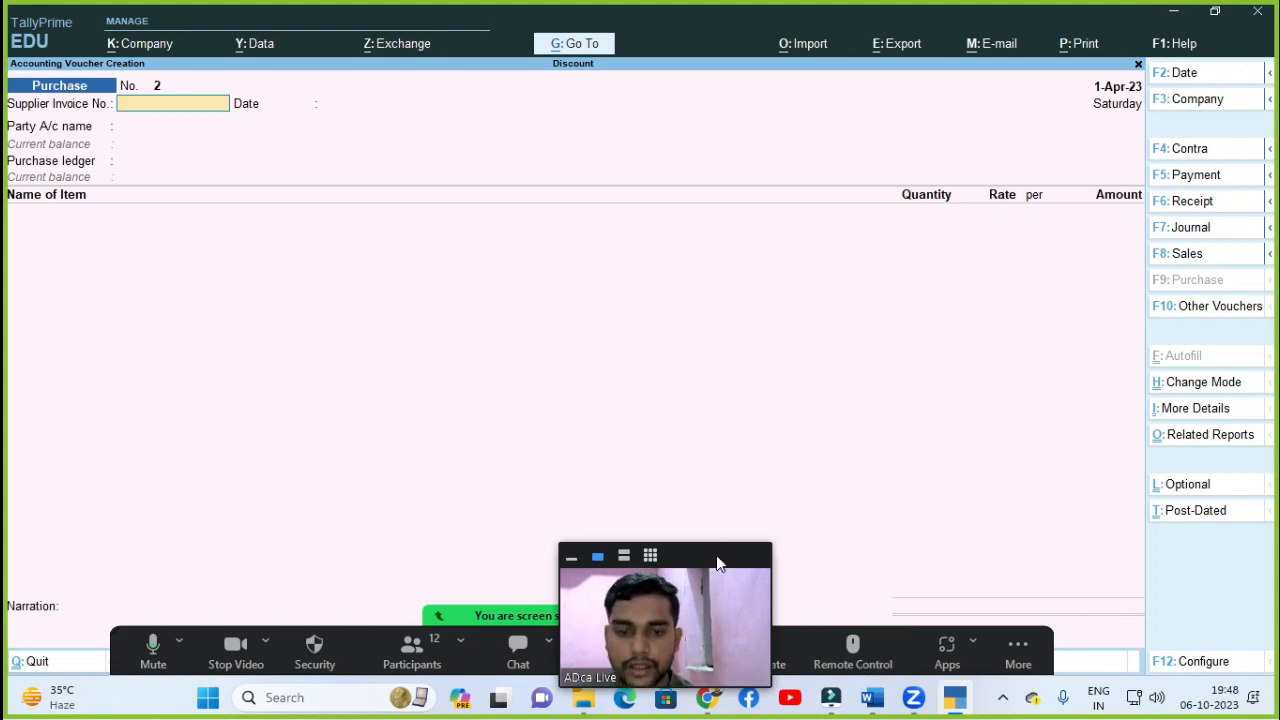
Step: Start a sales voucher with the customer's account, the last entry in the party list, and Sale A/c as the sales ledger
drag(716, 564, 1195, 543)
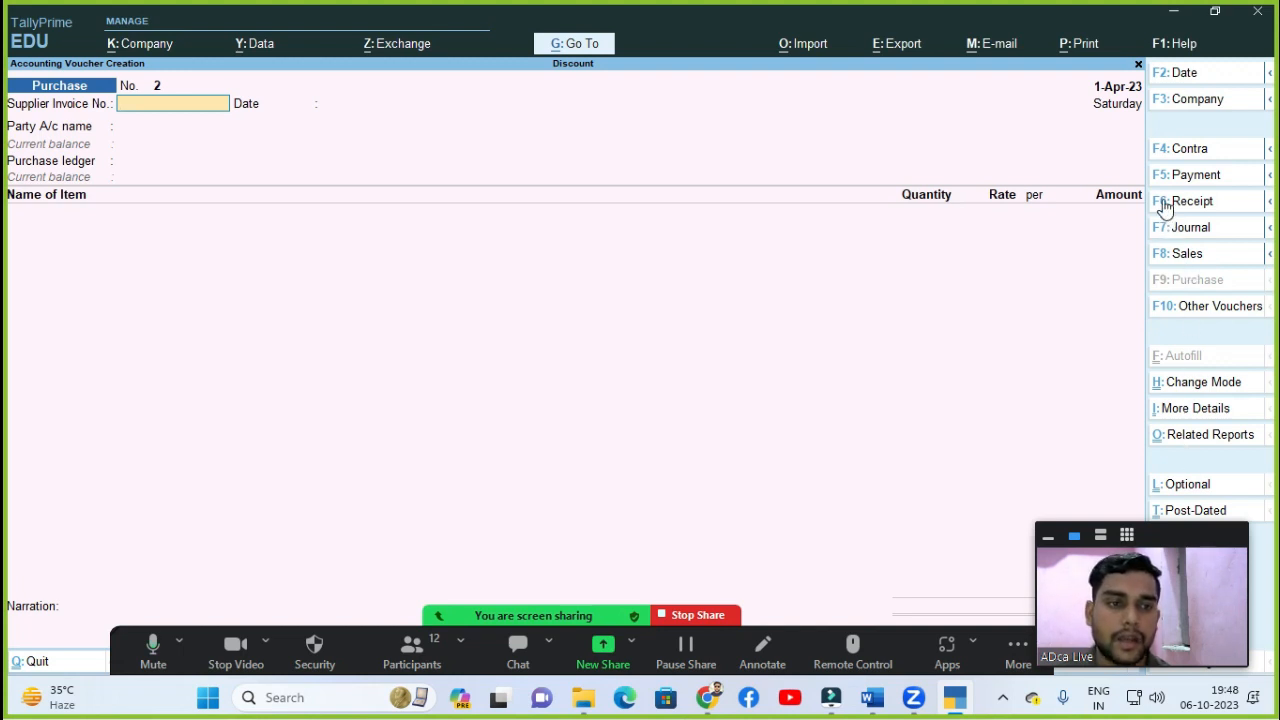
click(1166, 257)
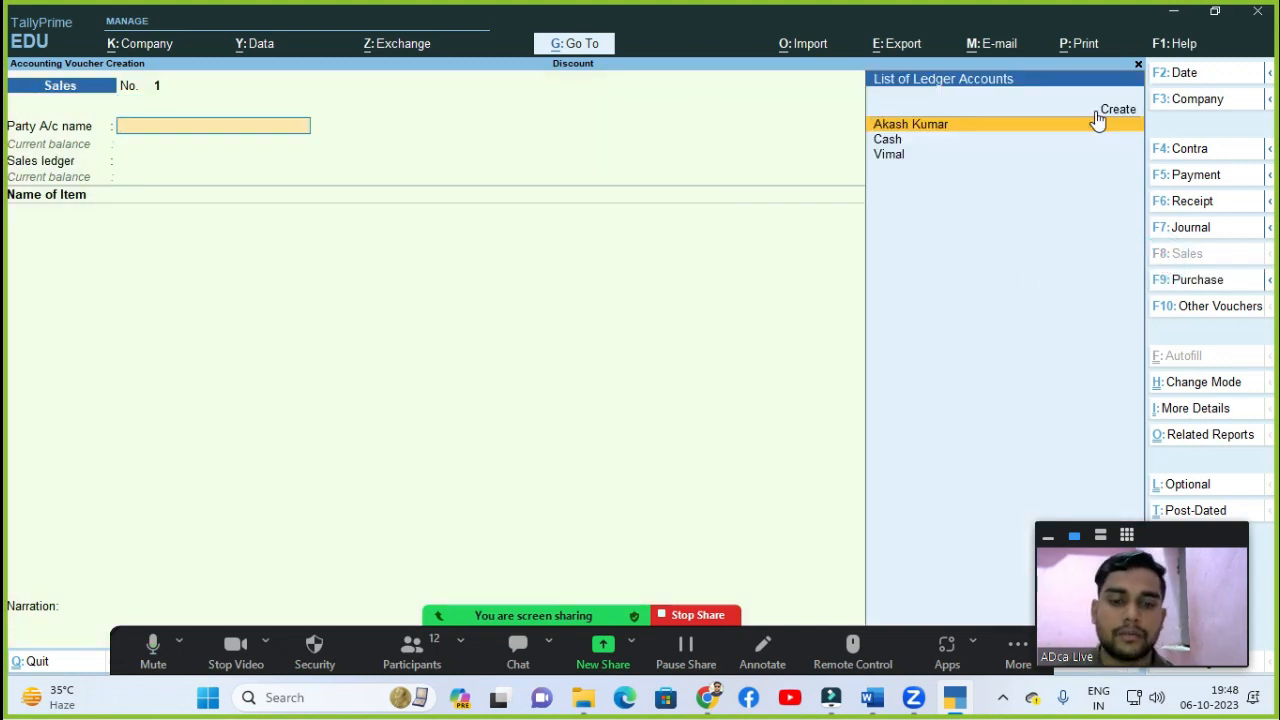
key(Down)
key(Down)
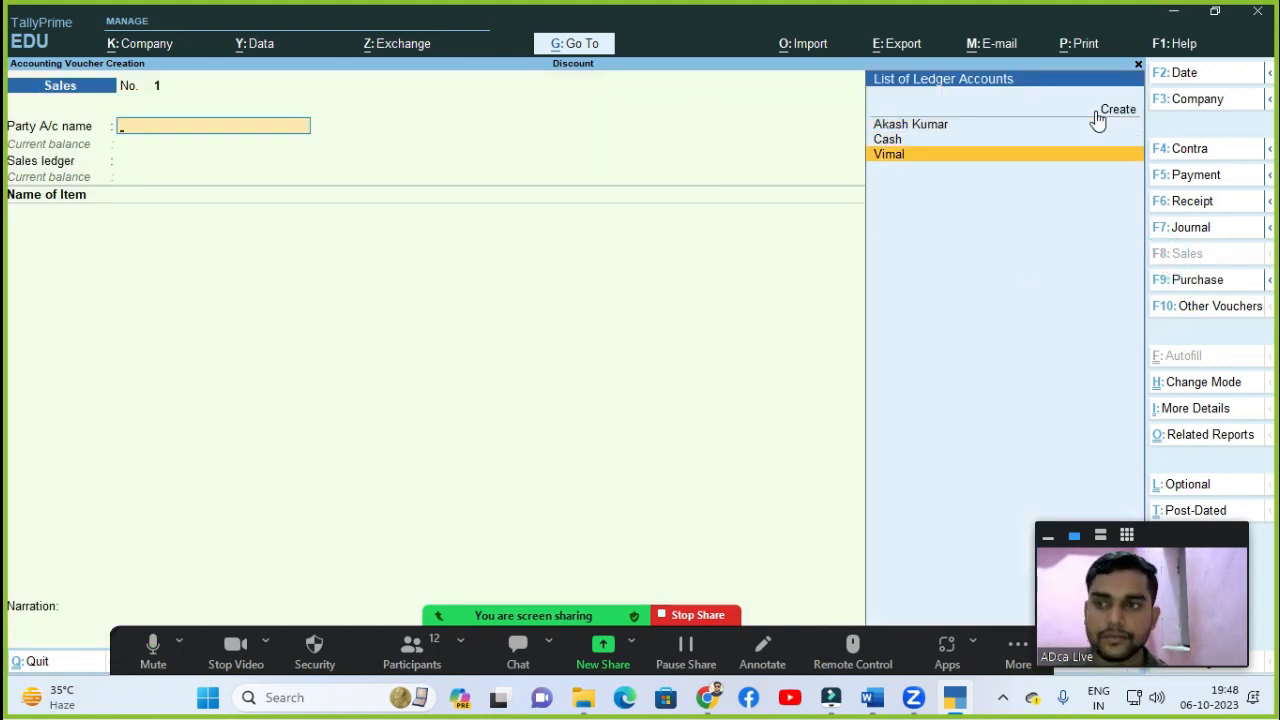
key(Up)
key(Up)
key(Down)
key(Down)
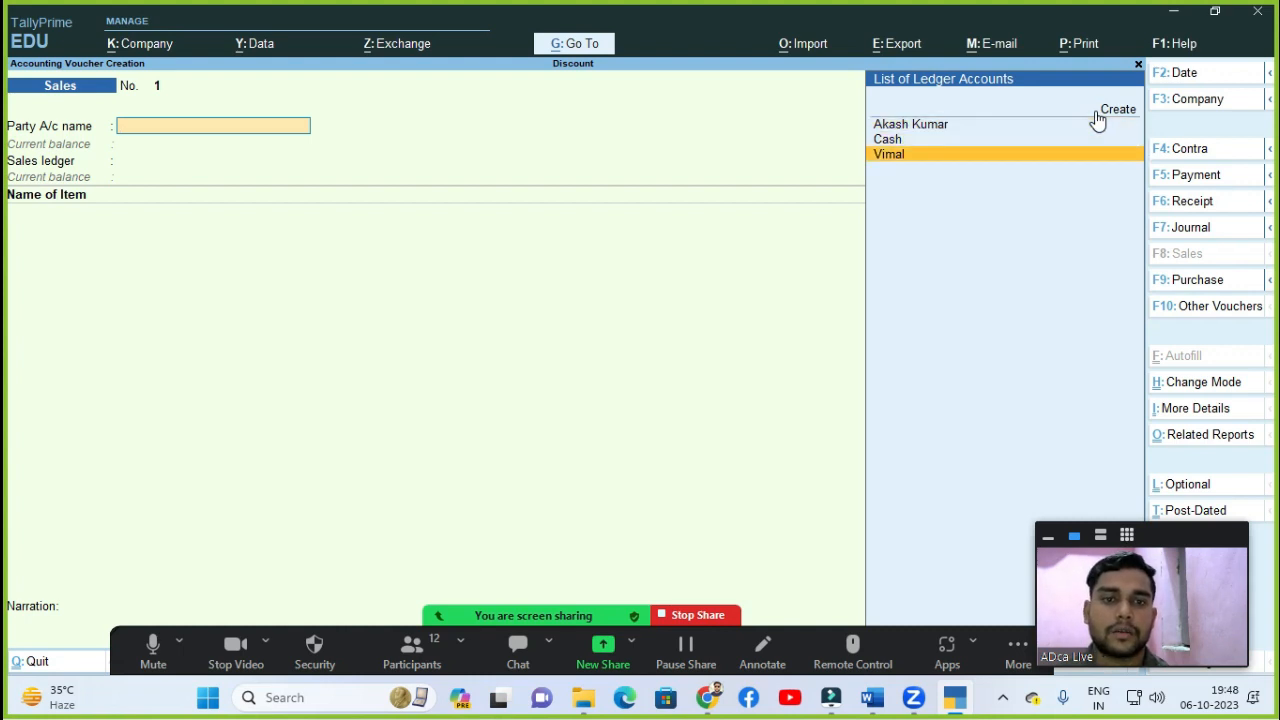
key(Return)
key(Return)
key(Return)
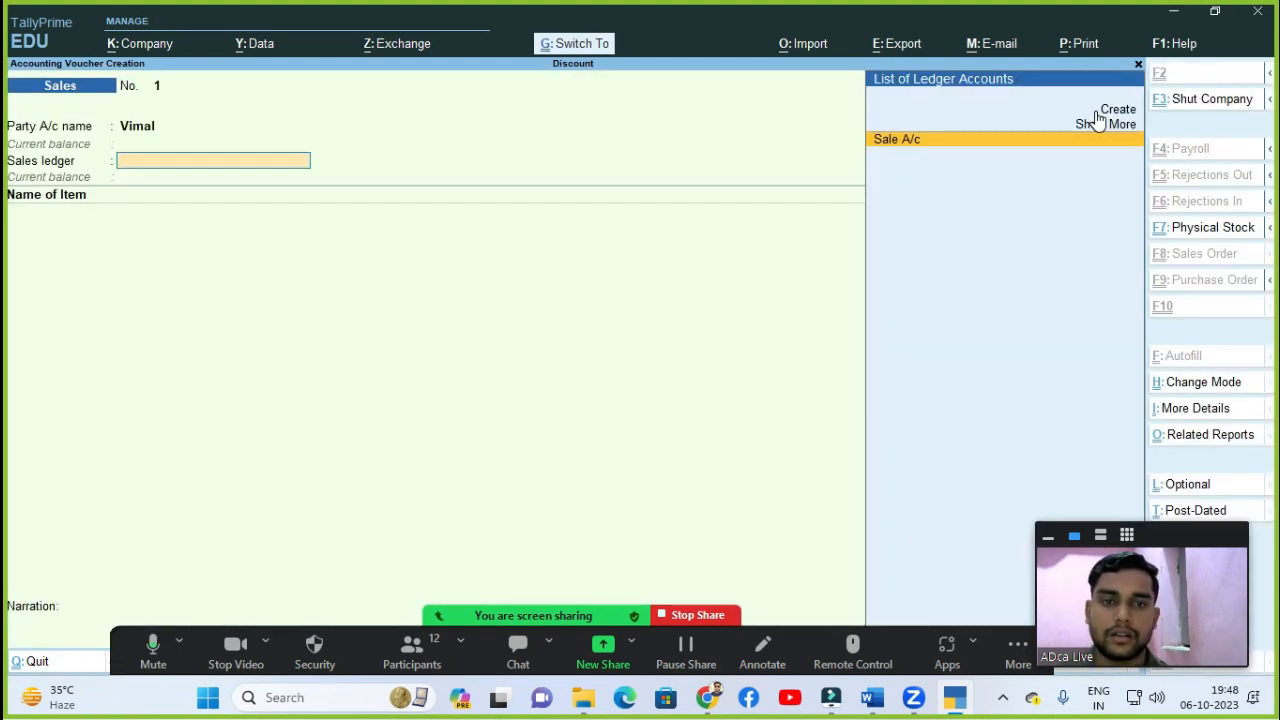
key(Return)
Step: Add Jeans as the first item of the sales voucher and check its purchase rate in the stock query
key(Down)
key(Down)
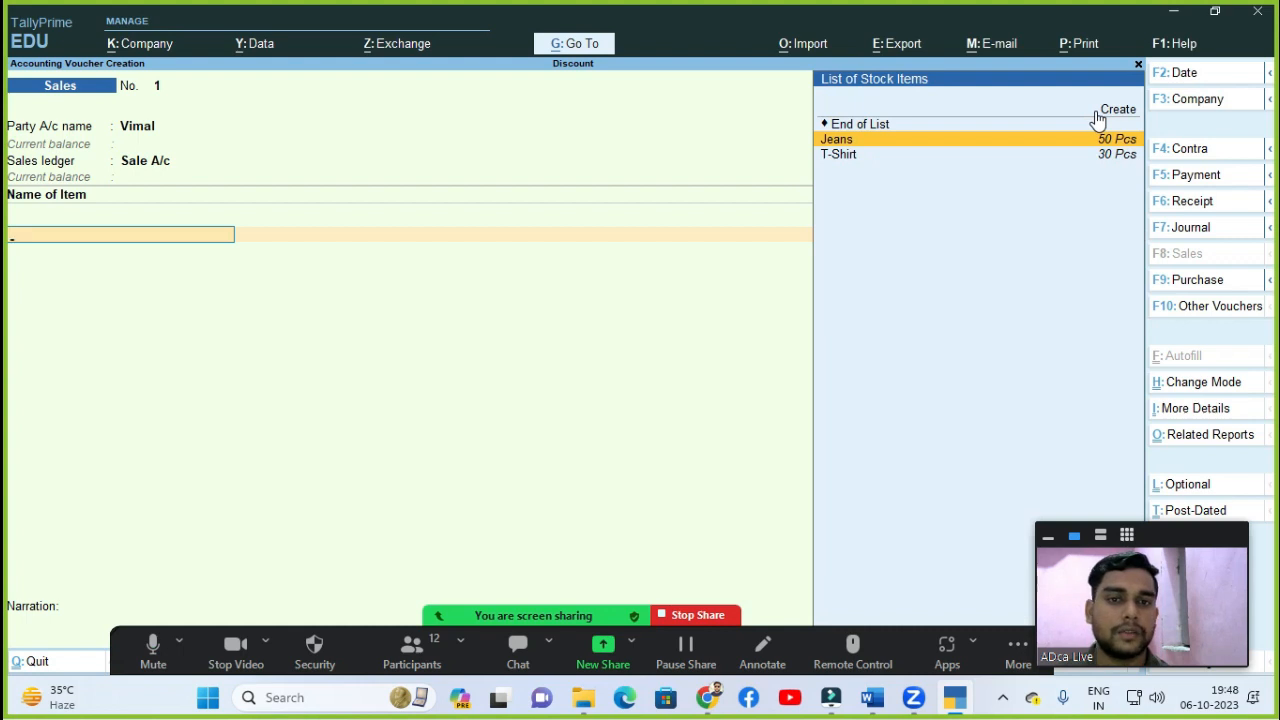
key(Return)
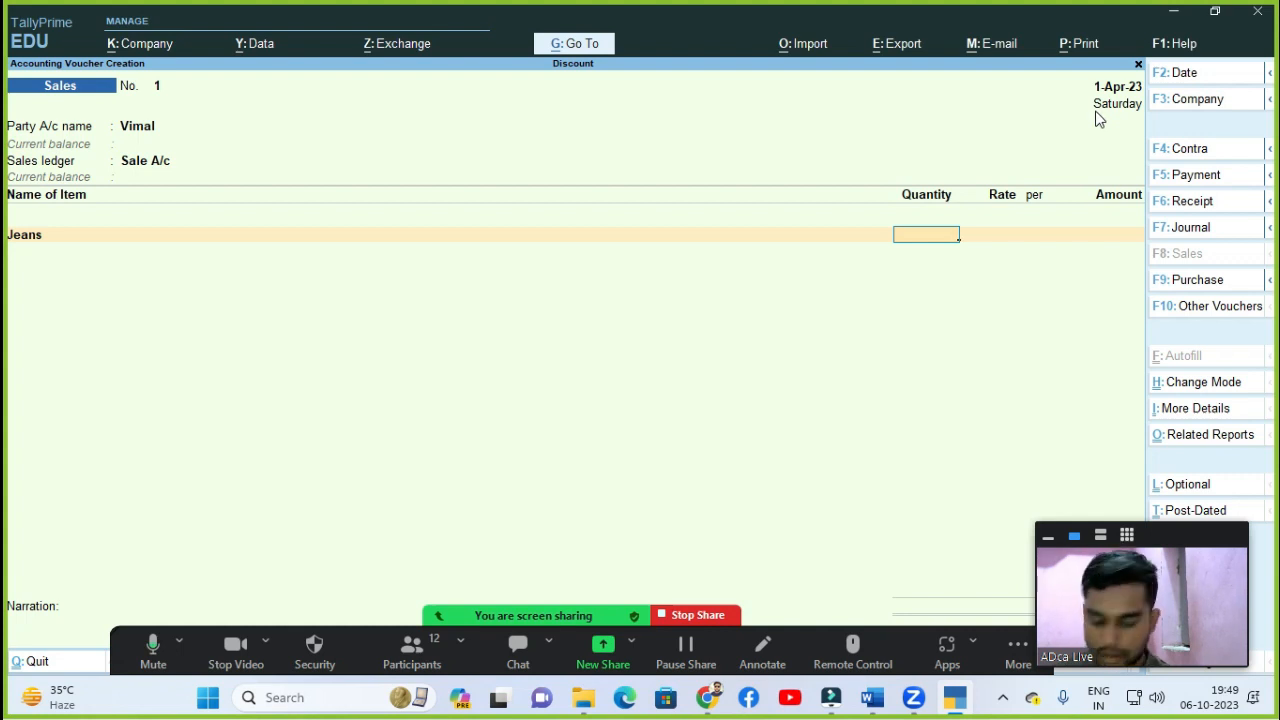
key(ctrl)
key(alt+s)
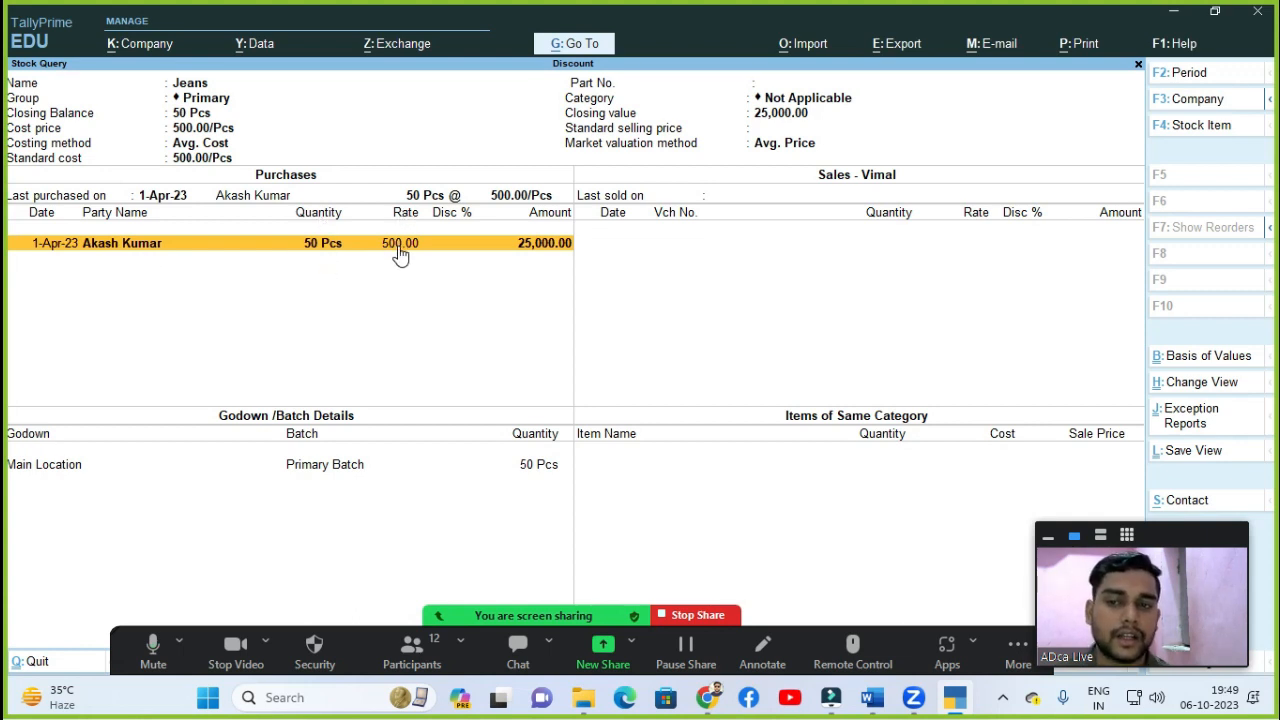
key(Escape)
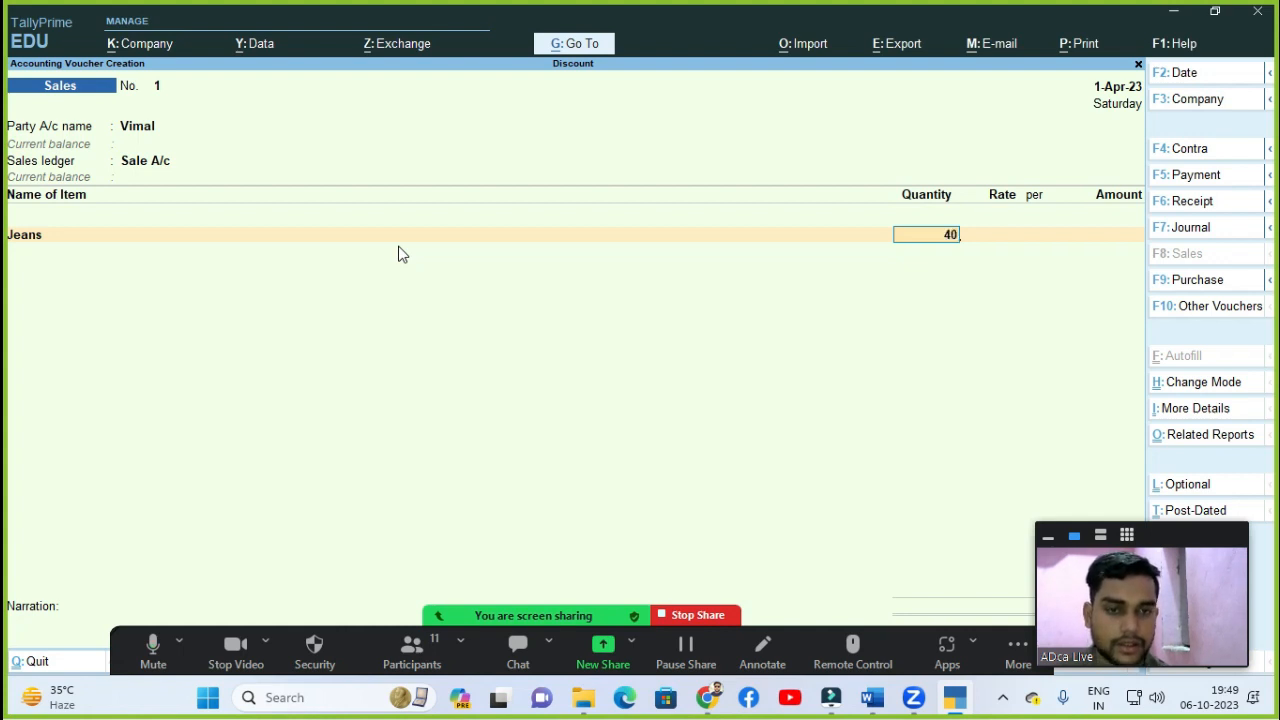
Step: Enter a quantity of 40 Pcs at a rate of 600 for Jeans in the sales voucher
text(40)
key(Return)
text(600)
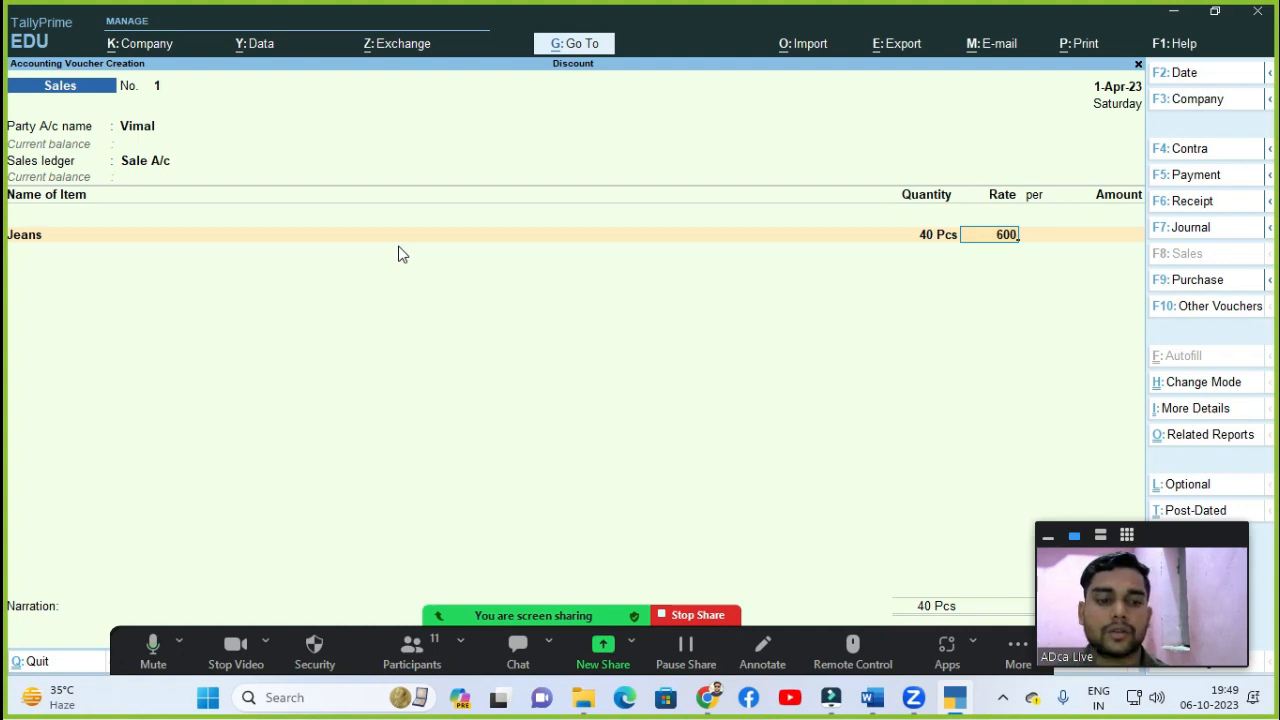
key(Return)
key(Return)
key(Return)
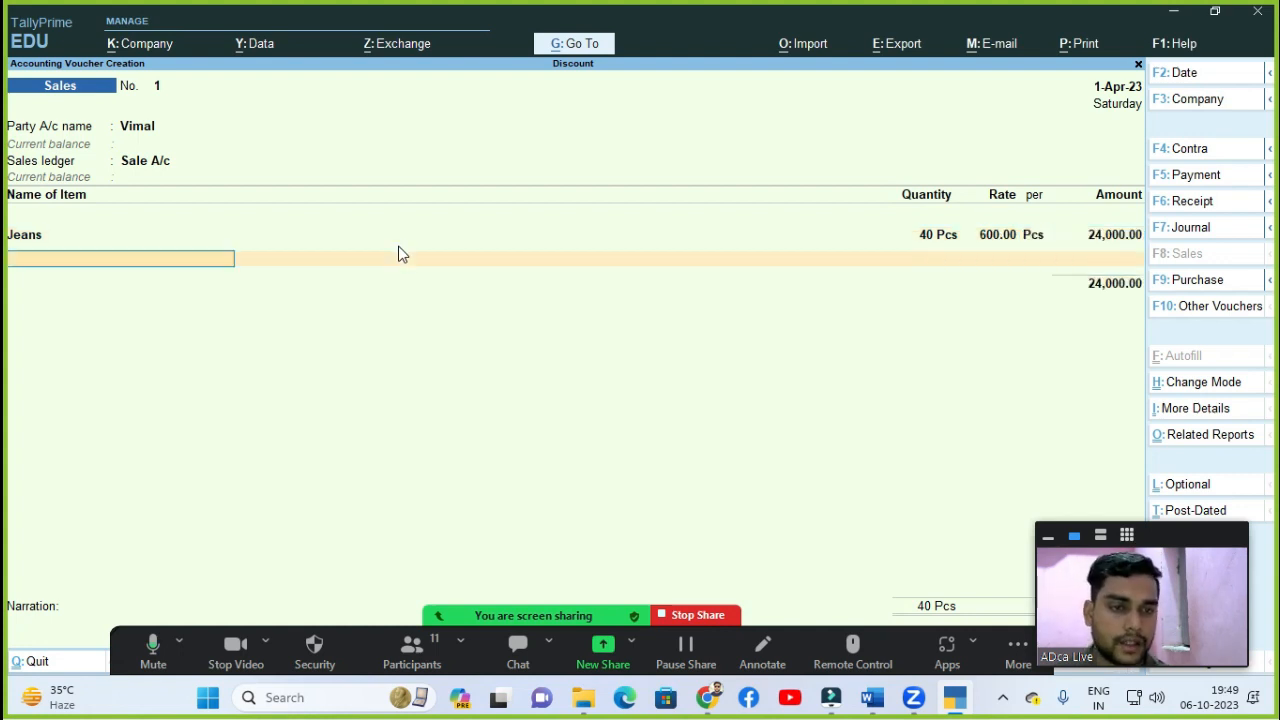
Step: Add T-Shirt as the second item of the sales voucher and check its purchase rate in the stock query
key(Down)
key(Return)
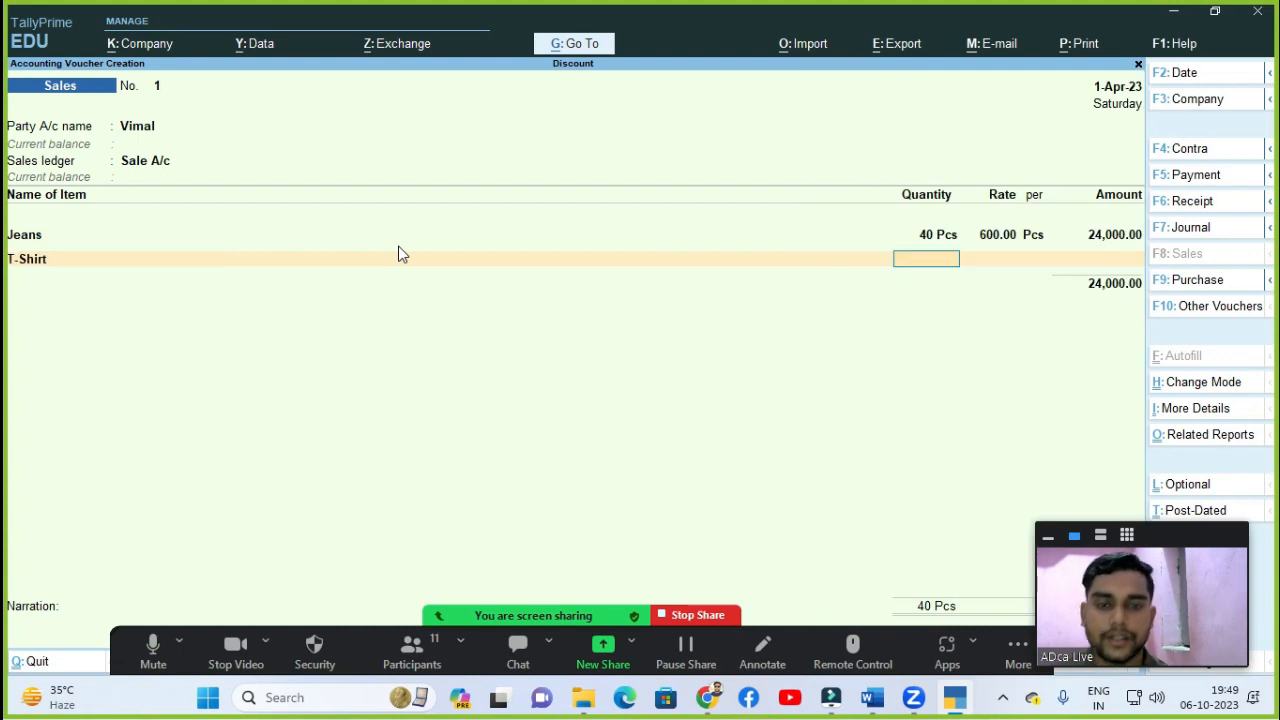
key(alt+s)
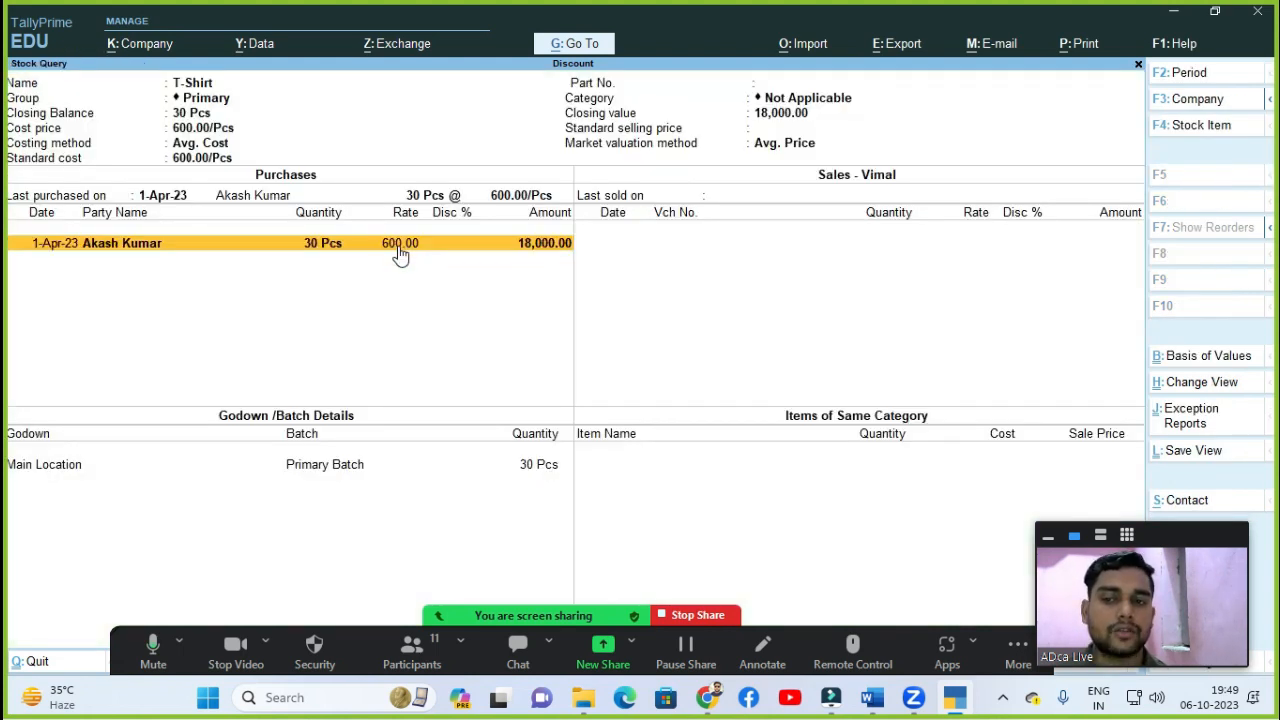
key(Escape)
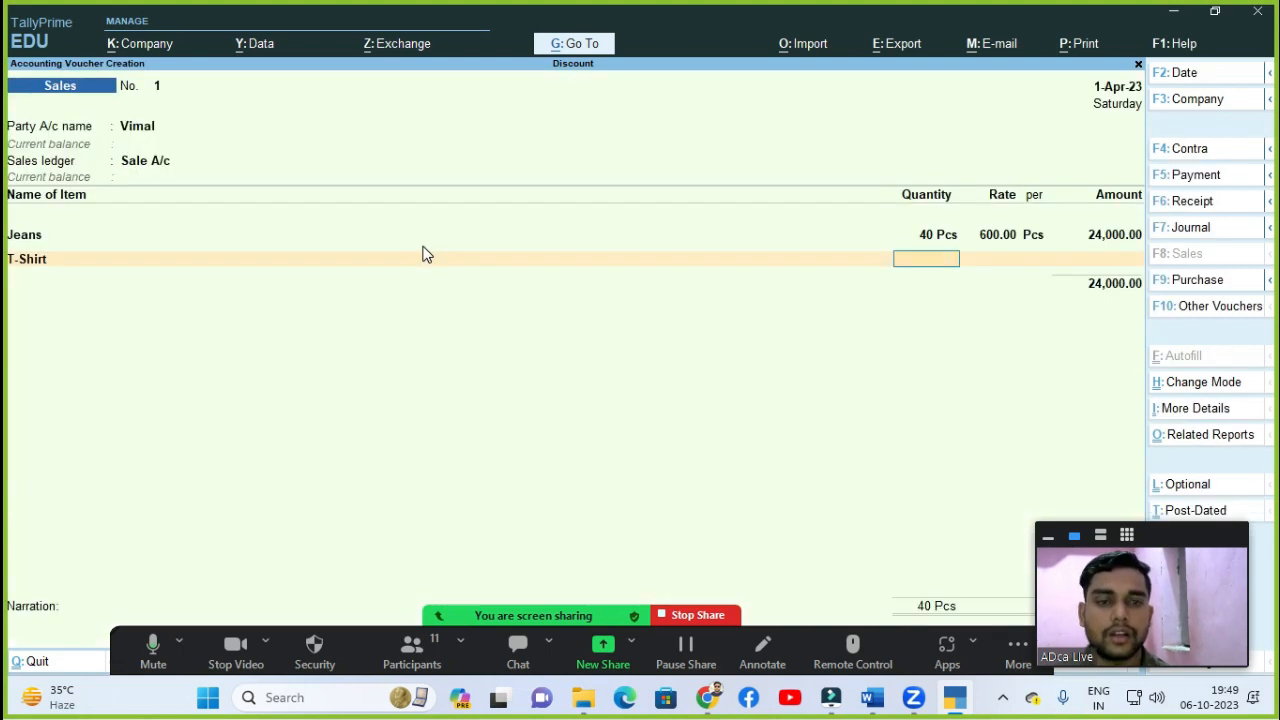
Step: Enter a quantity of 20 Pcs at a rate of 800 for T-Shirt in the sales voucher
text(20)
key(Return)
text(8)
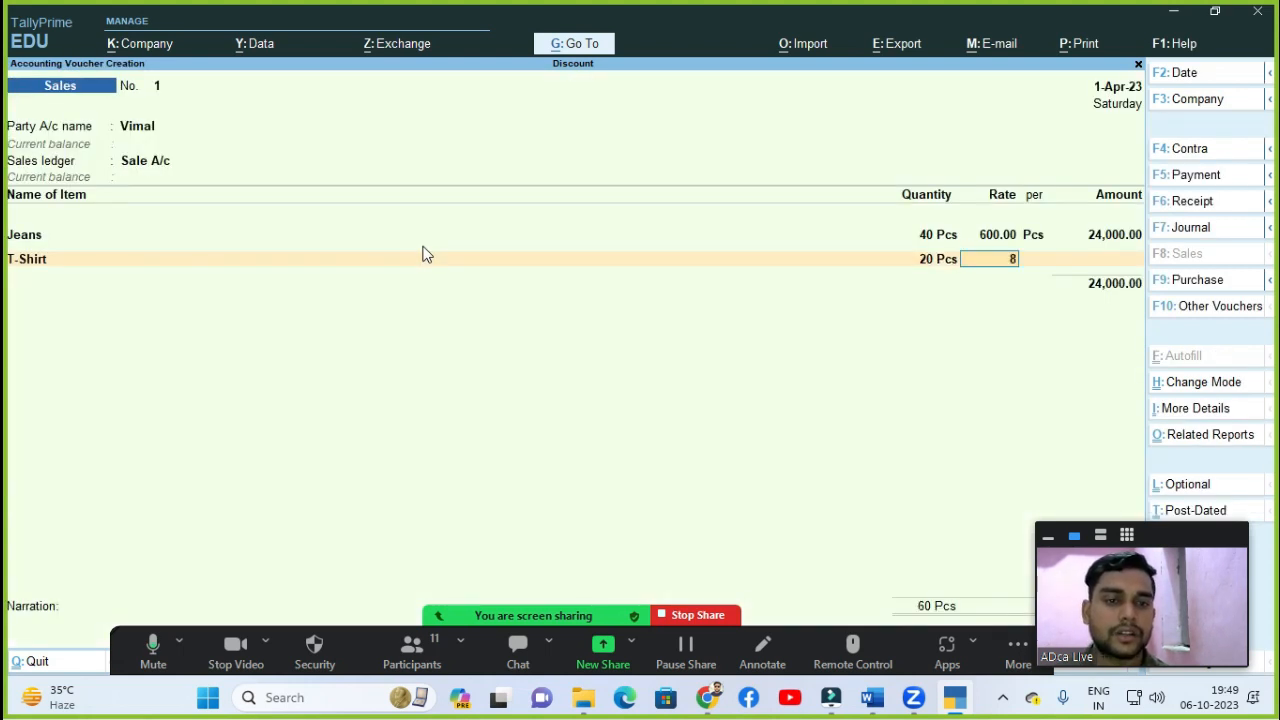
text(00)
key(Return)
key(Return)
key(Return)
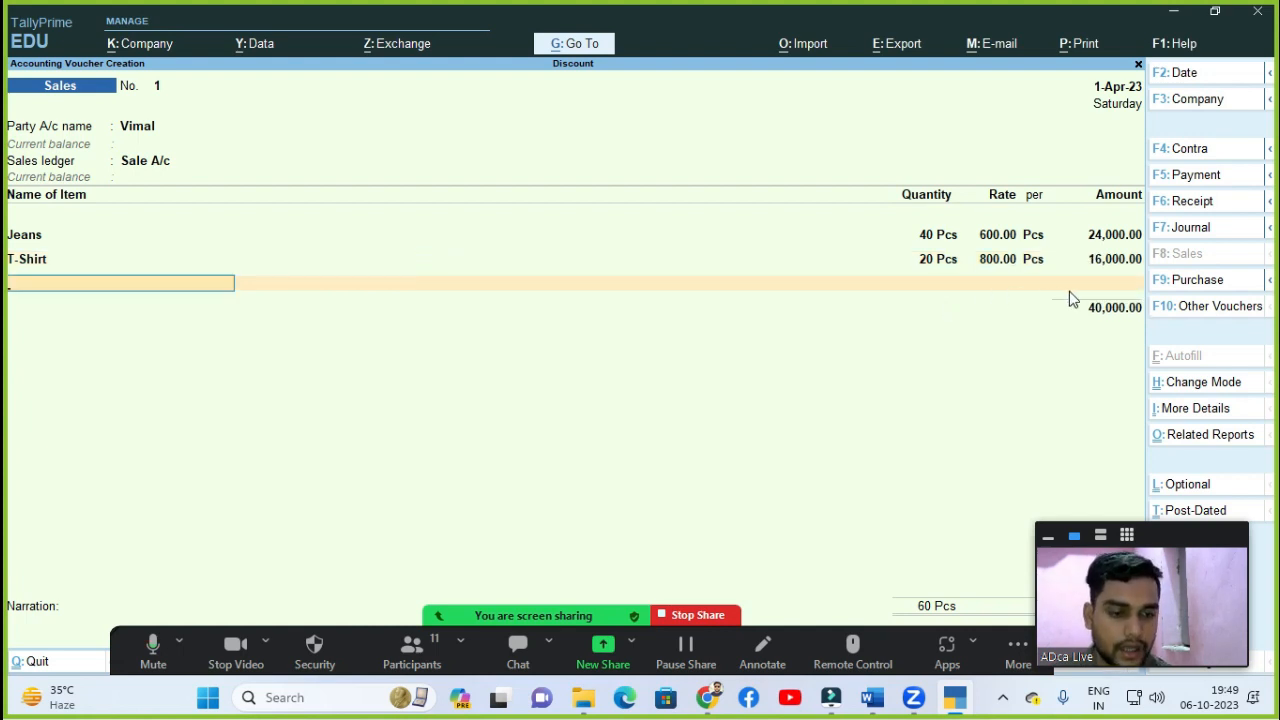
Step: End the item list and add the Discount Given ledger with a rate of -10 %
key(Return)
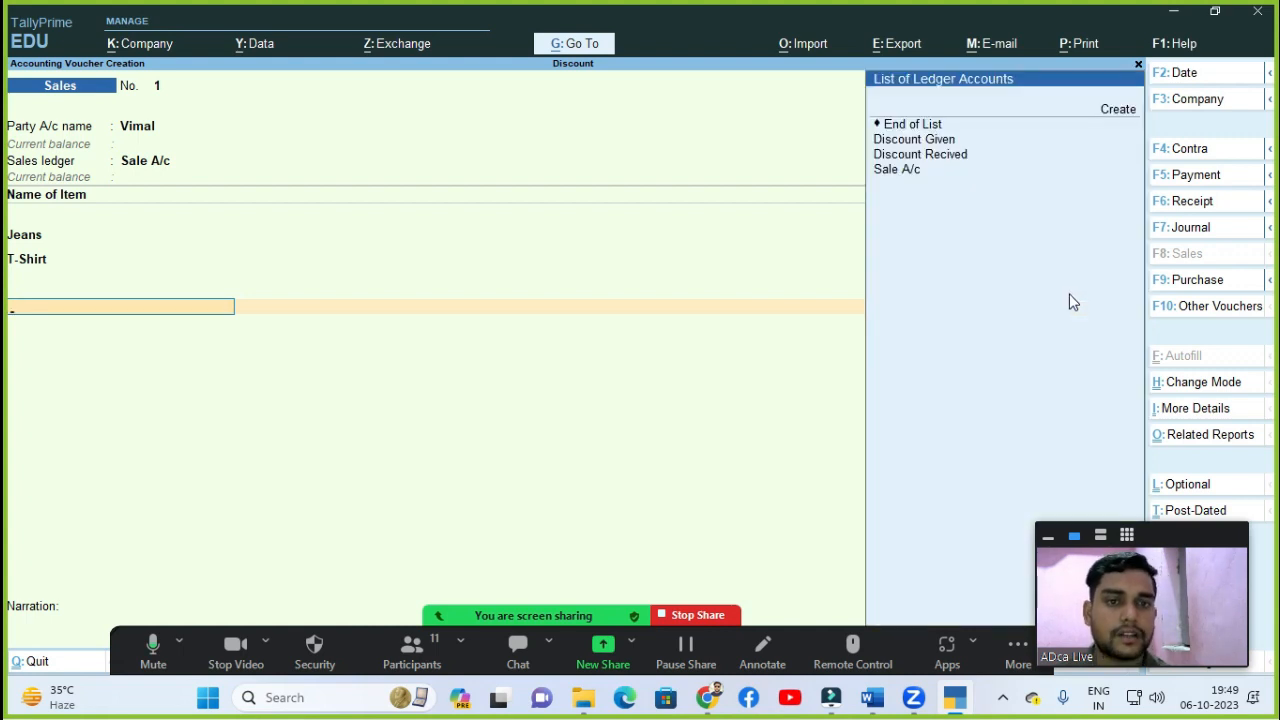
key(Down)
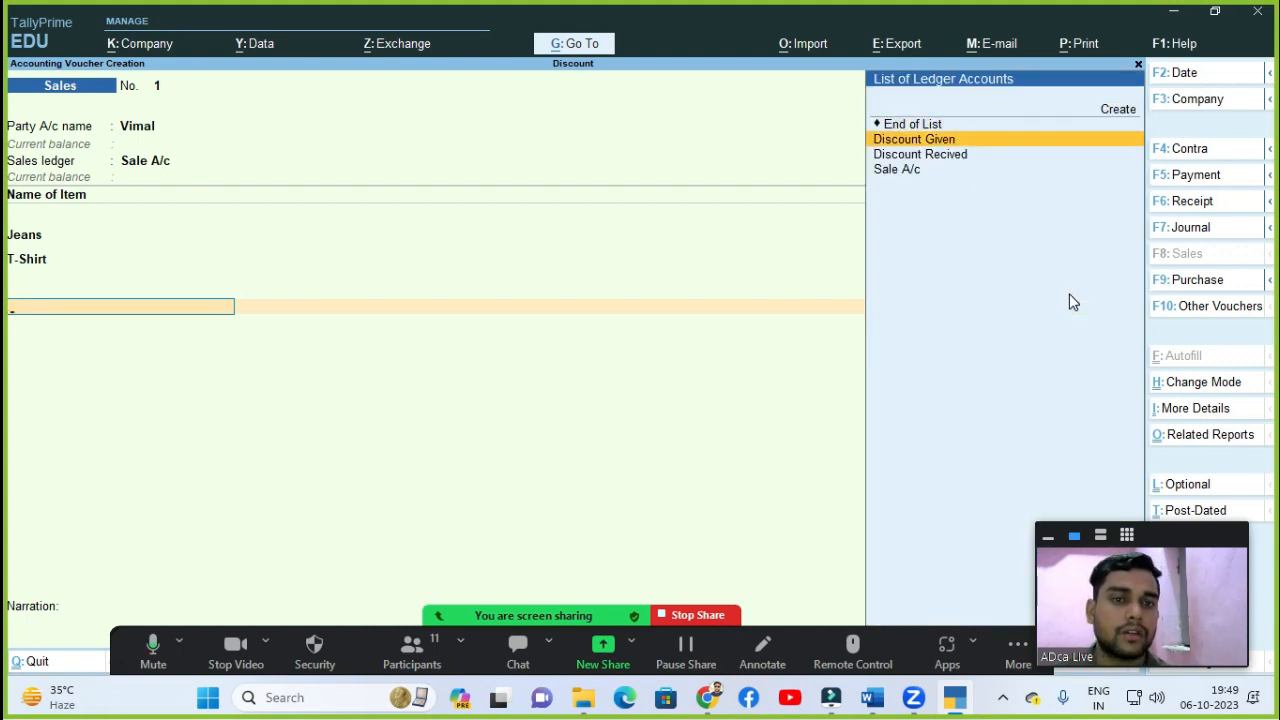
key(Return)
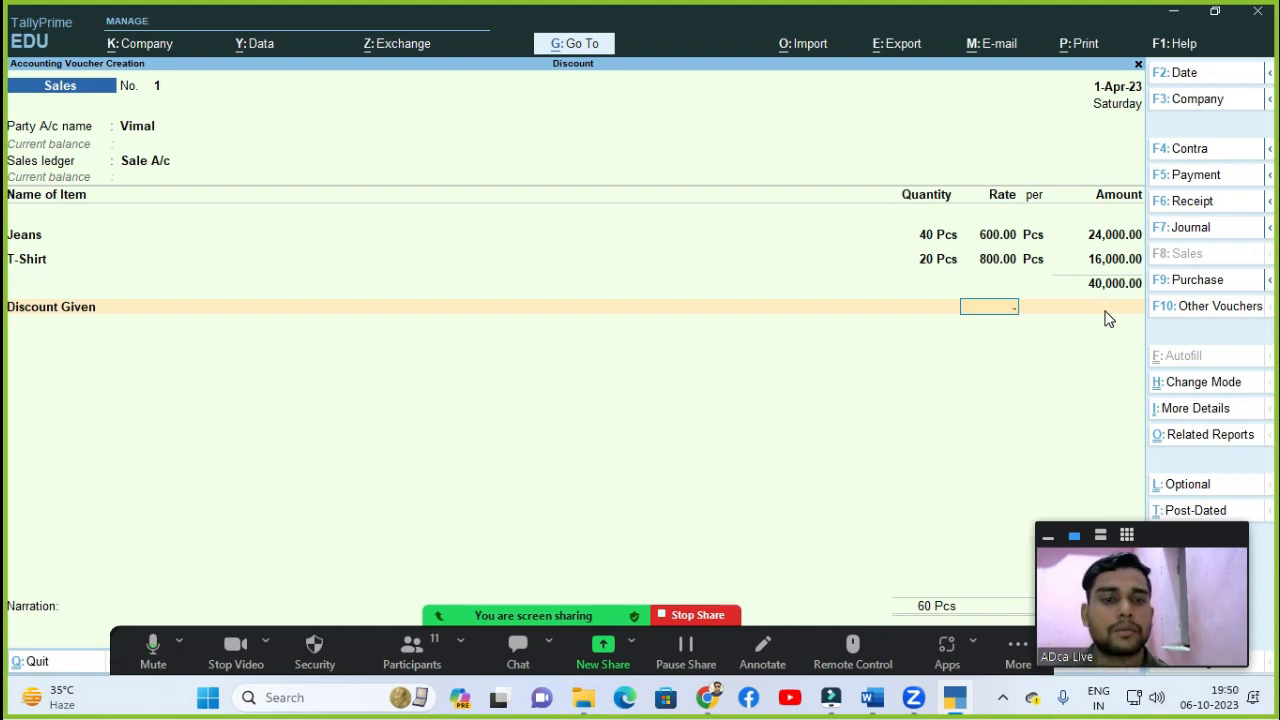
text(-10)
key(Return)
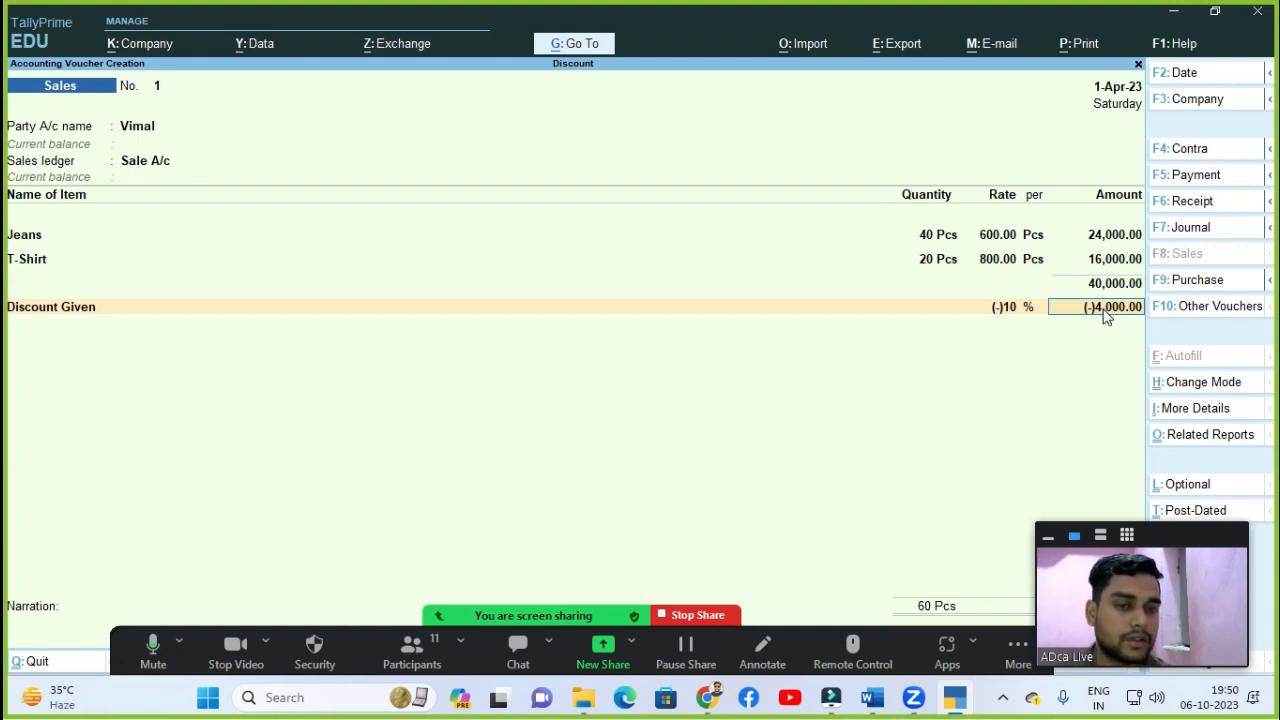
drag(1168, 530, 900, 542)
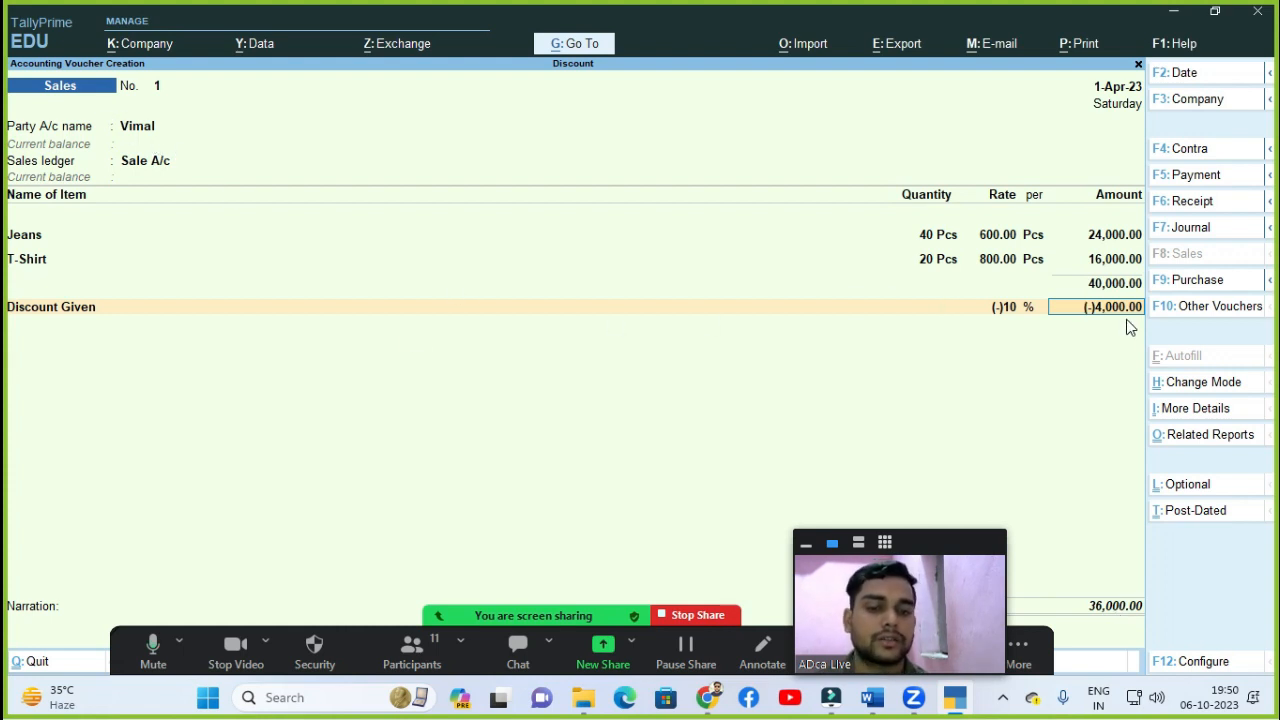
key(Return)
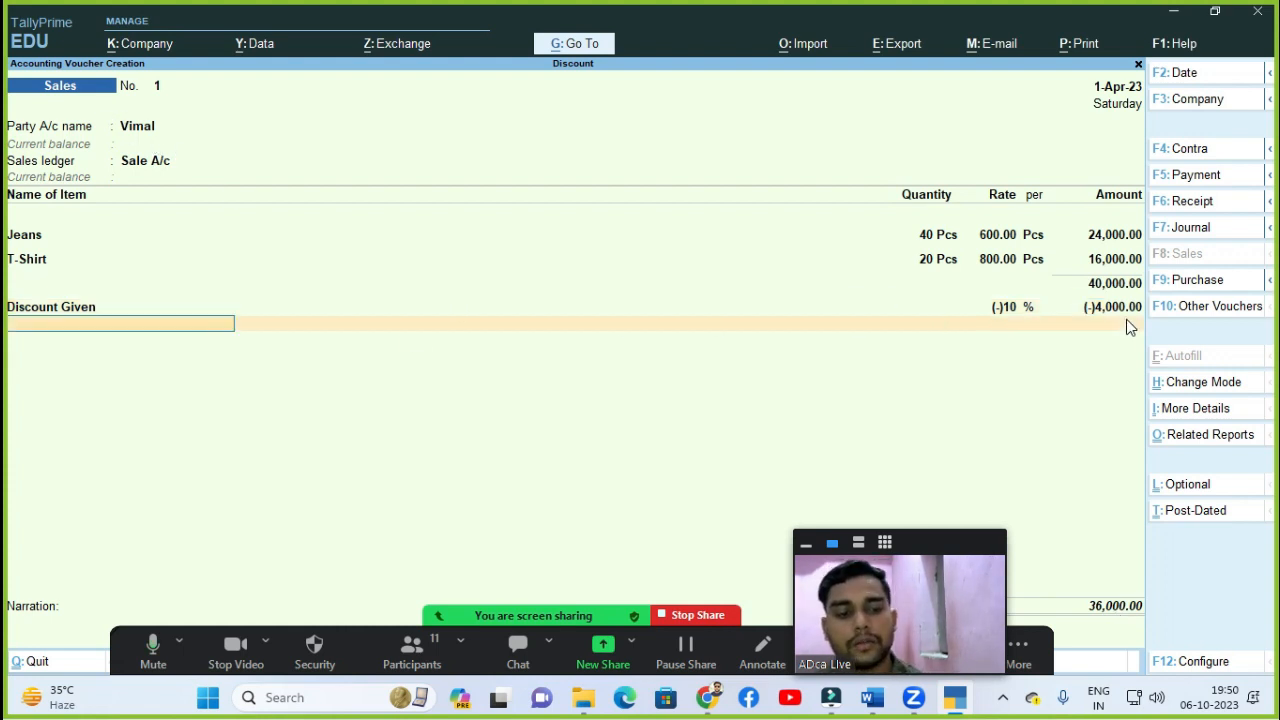
Step: End the ledger entries of the sales voucher, leave the narration blank, and save the voucher
key(Return)
key(Return)
key(Return)
key(Return)
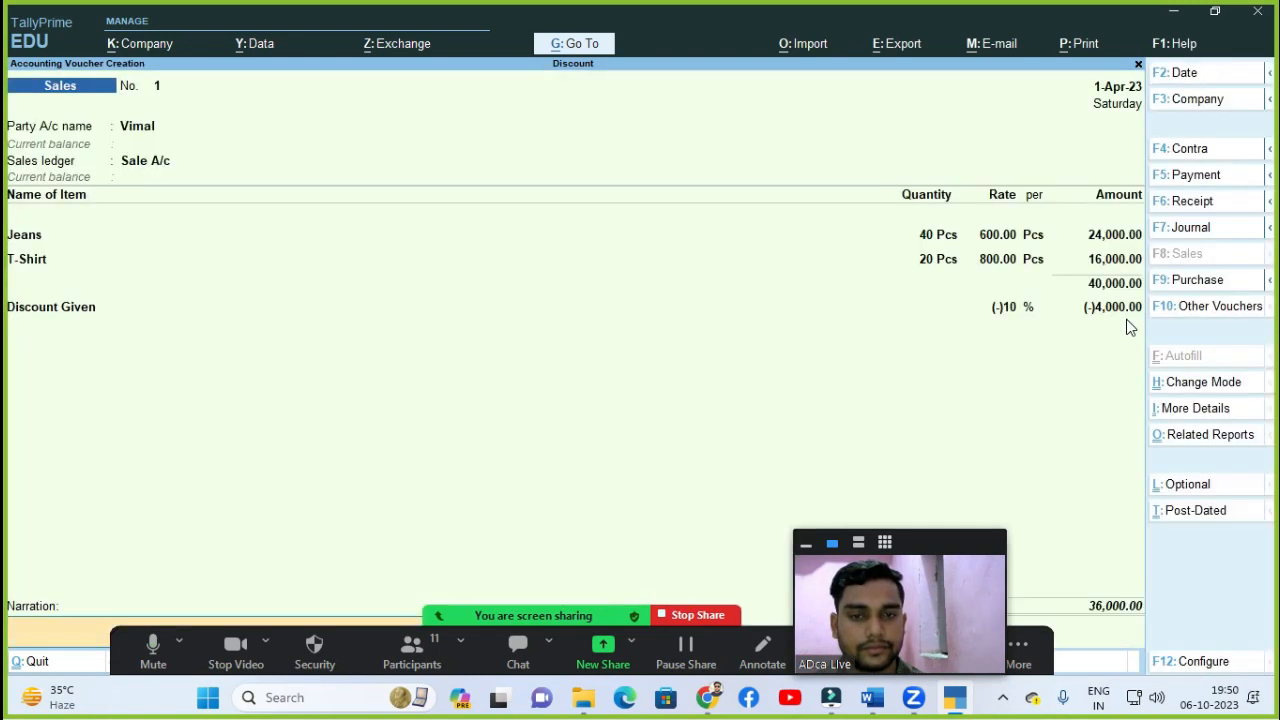
key(Return)
key(Return)
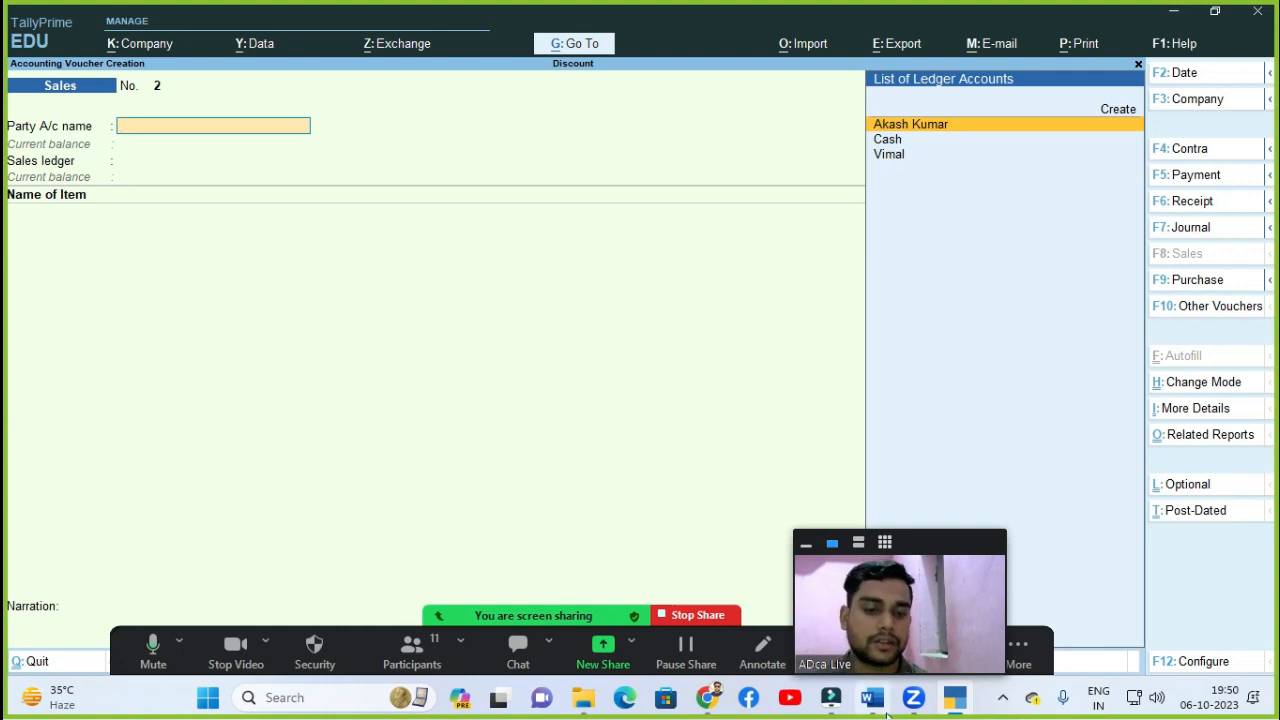
Step: Switch to the Word notes and review Steps 3 and 4 of the discount exercise through the start of Discount on Every Items
key(alt+Tab)
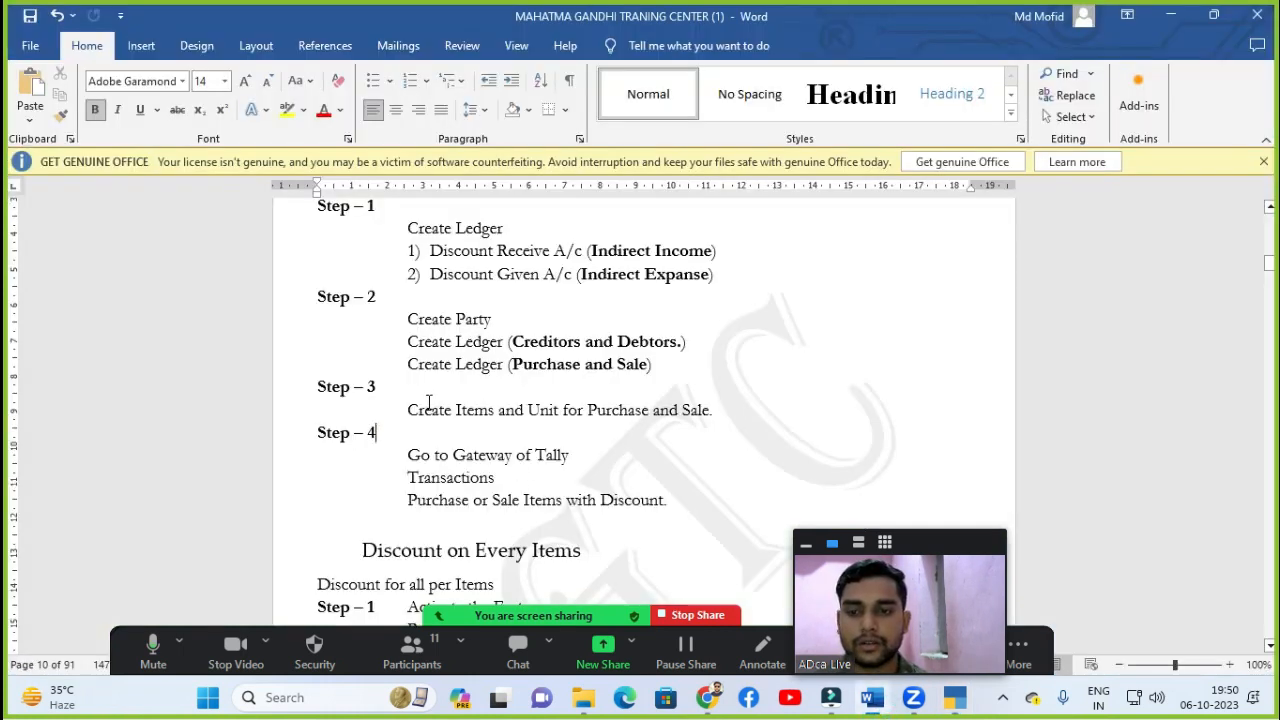
drag(428, 401, 585, 410)
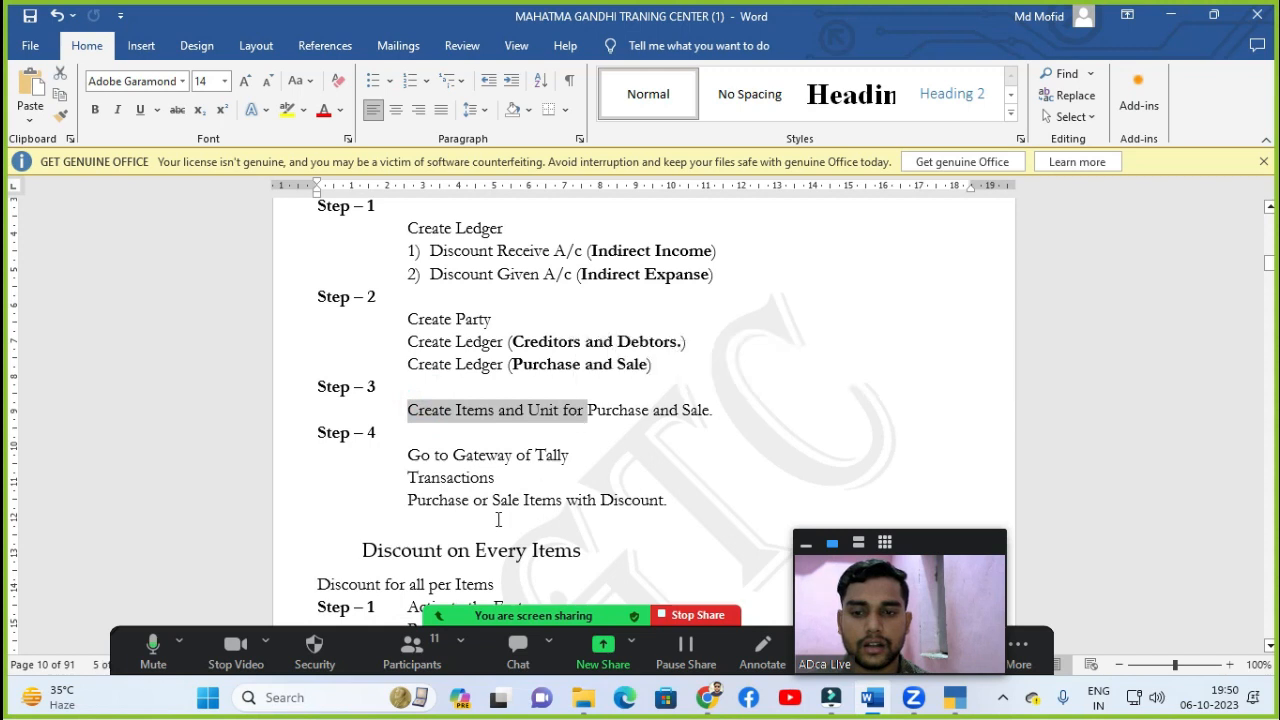
drag(578, 516, 666, 503)
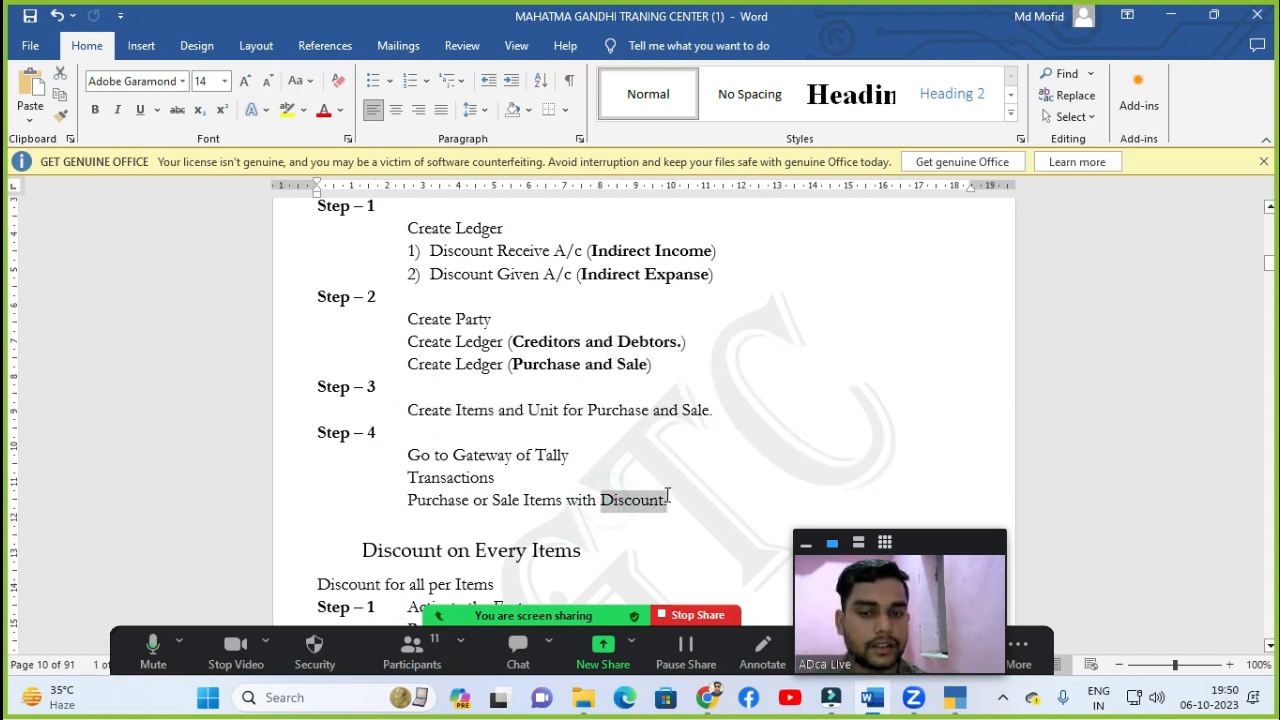
click(668, 503)
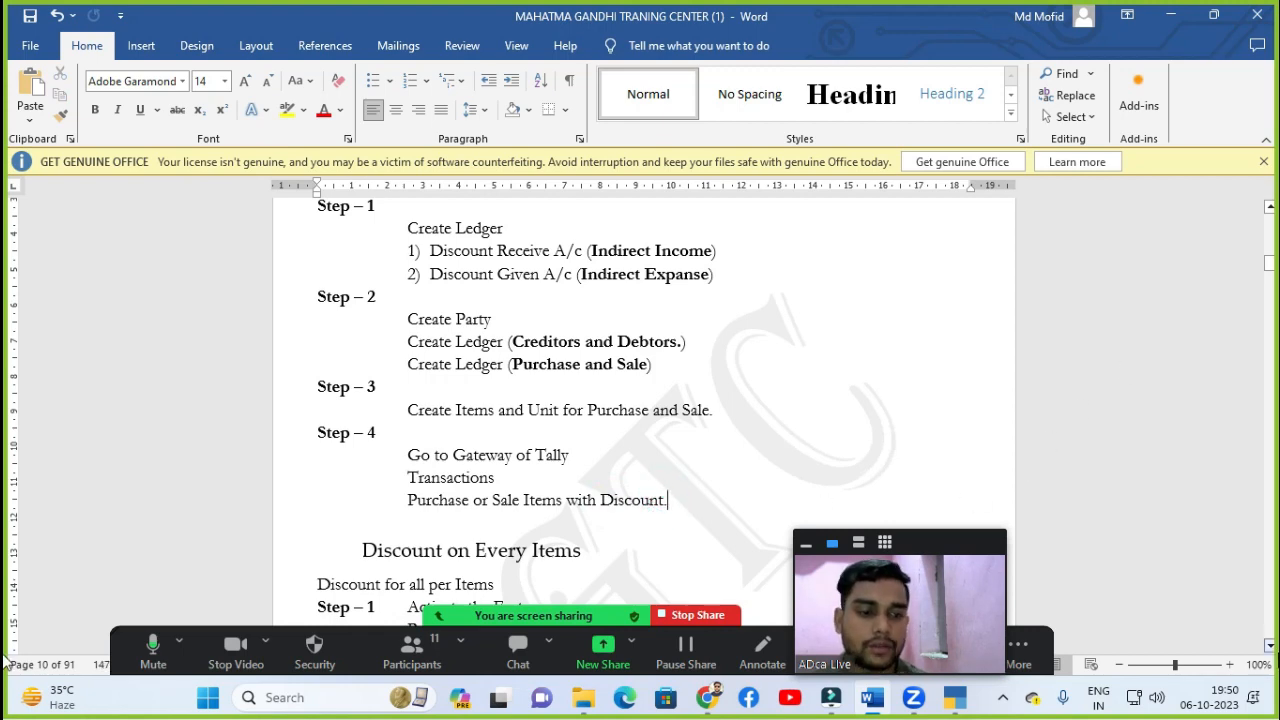
scroll(1272, 650, down, 2)
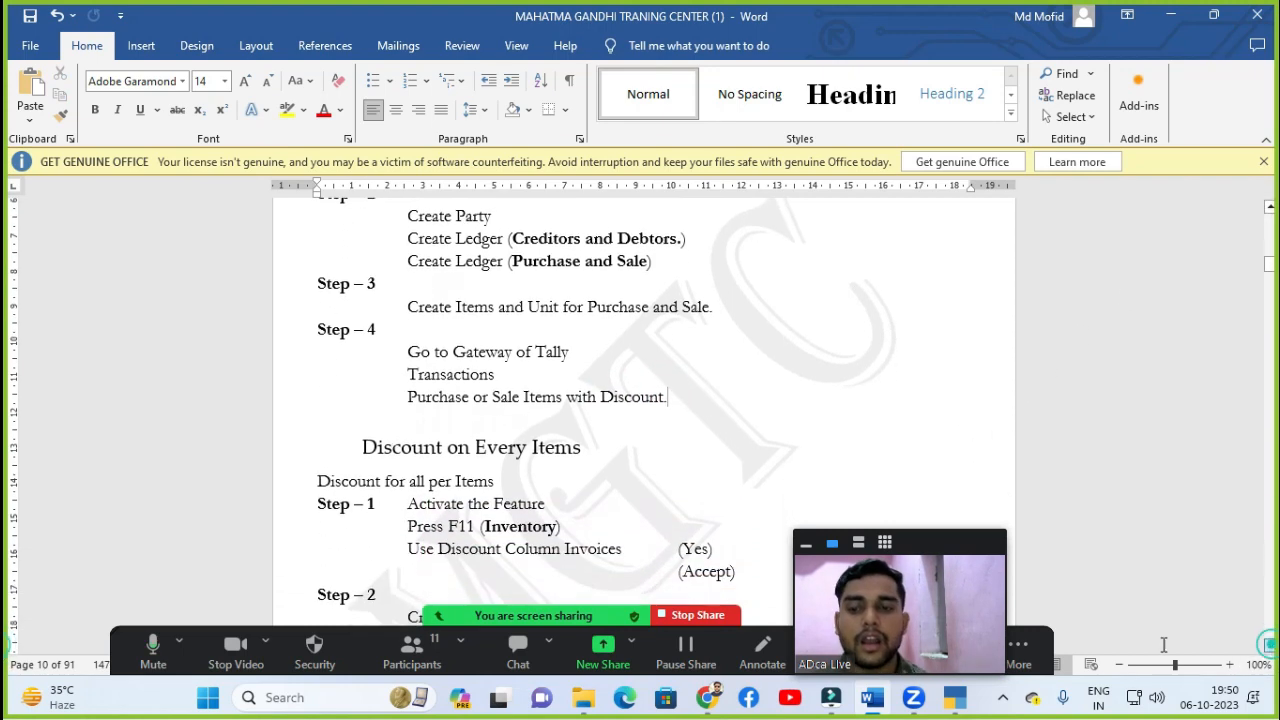